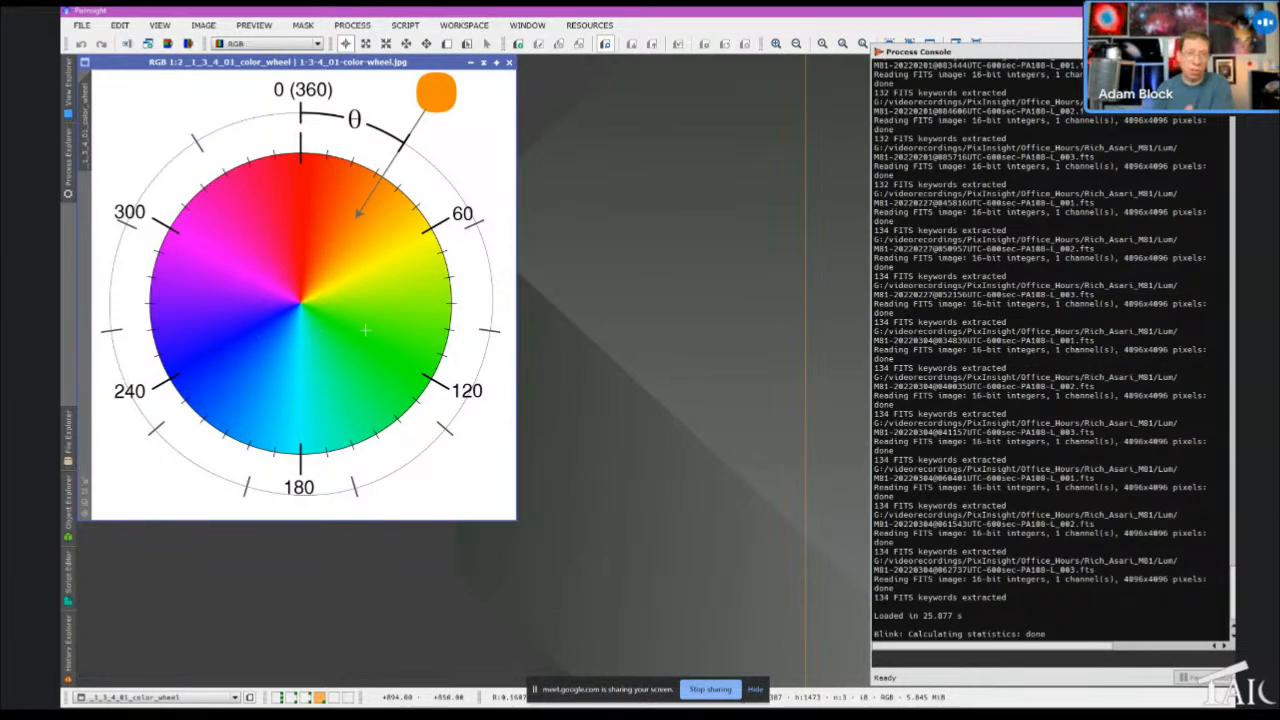
# Hide the screen-sharing bar and set the pixel readout data to HSV
pyautogui.moveTo(361, 343); pyautogui.dragTo(298, 237)
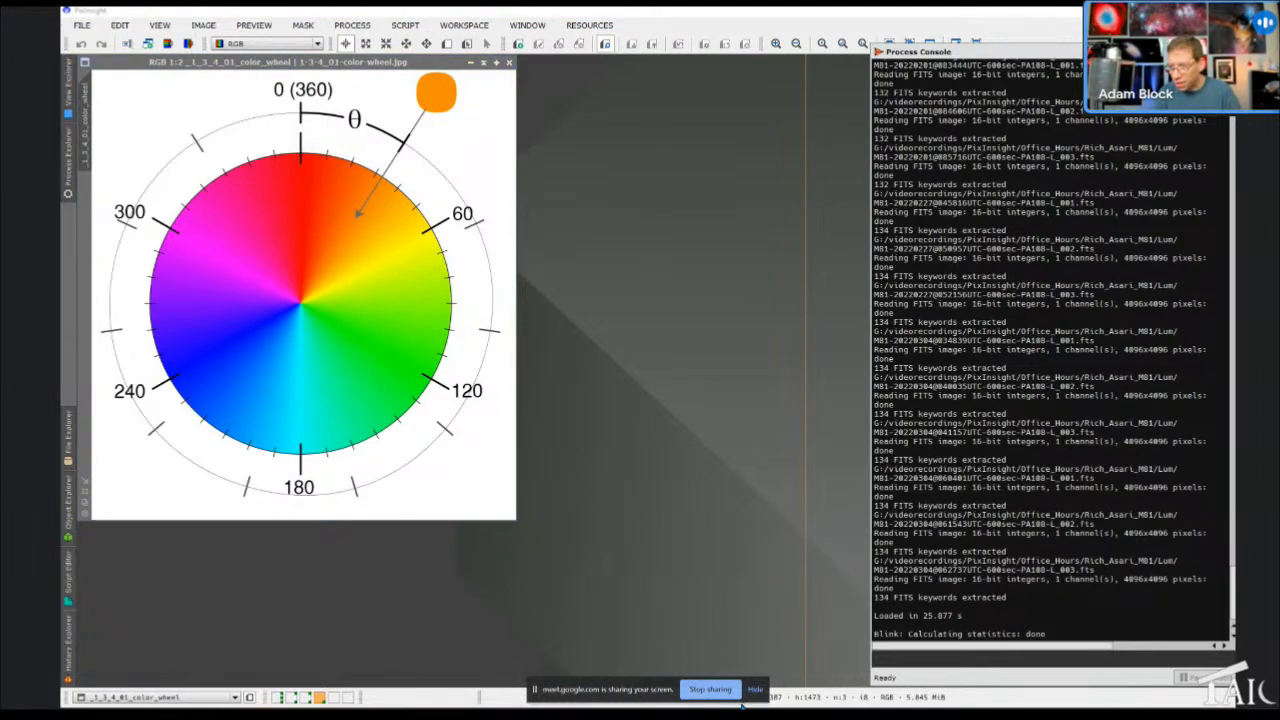
pyautogui.click(755, 690)
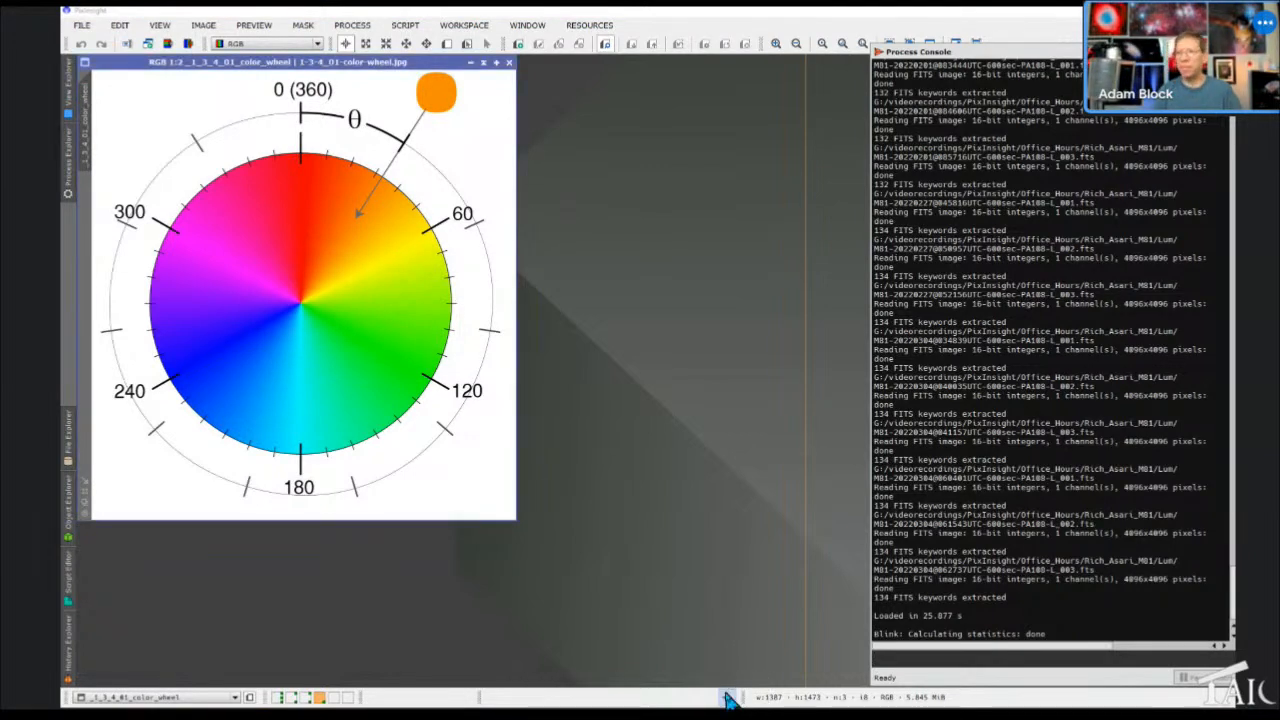
pyautogui.rightClick(736, 699)
pyautogui.moveTo(812, 643)
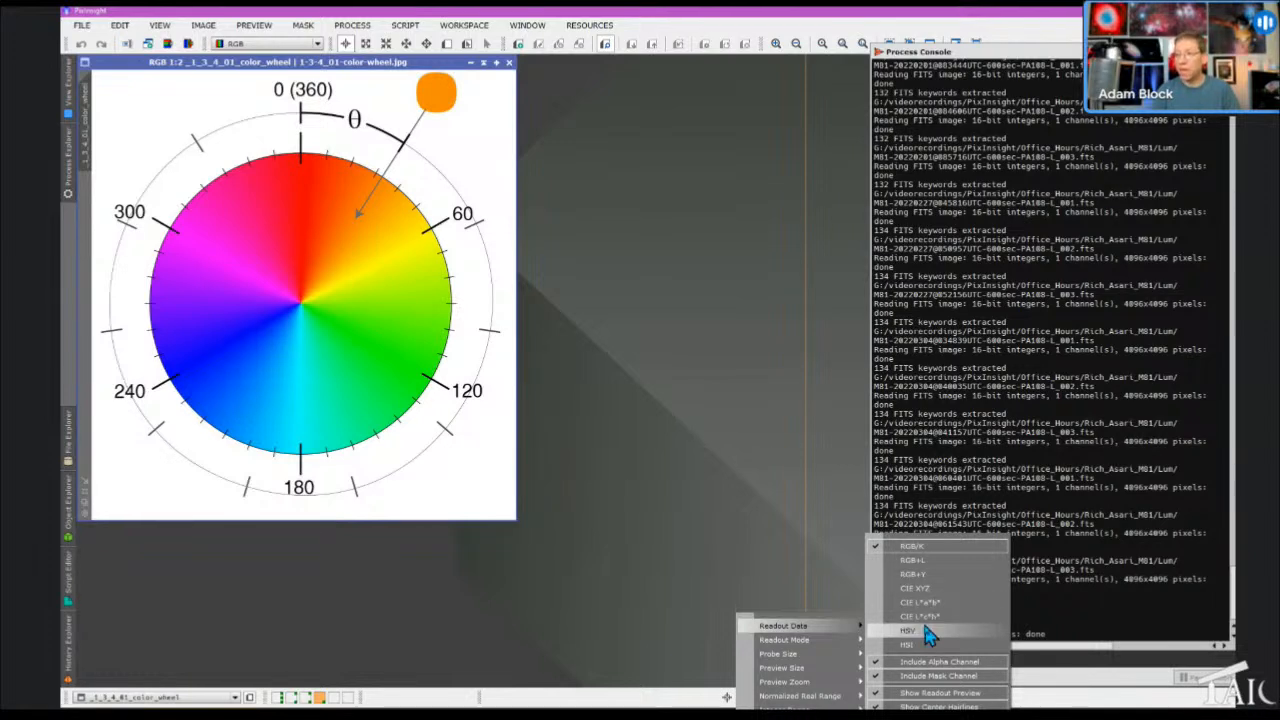
pyautogui.click(928, 632)
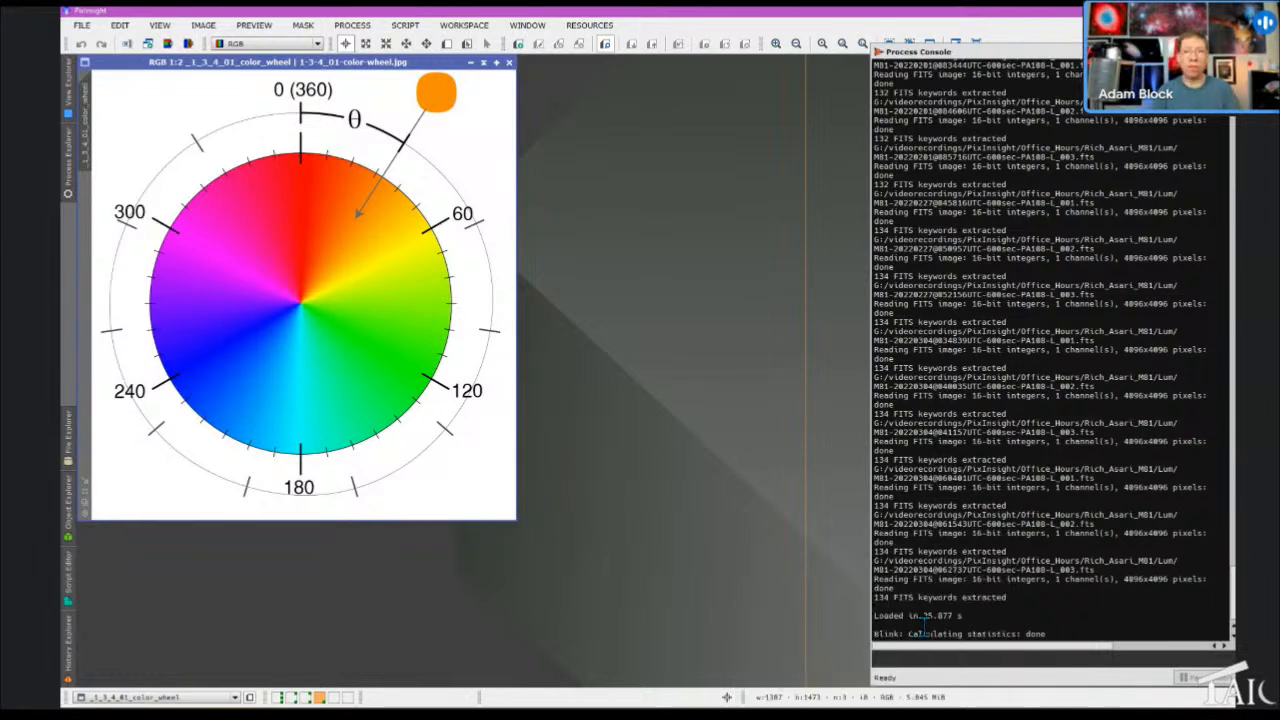
# Probe the HSV readout on the color wheel, from the red sector around to the green sector
pyautogui.click(303, 213)
pyautogui.moveTo(303, 213)
pyautogui.mouseDown()
pyautogui.moveTo(262, 231)
pyautogui.moveTo(290, 215)
pyautogui.moveTo(329, 219)
pyautogui.moveTo(300, 207)
pyautogui.mouseUp()
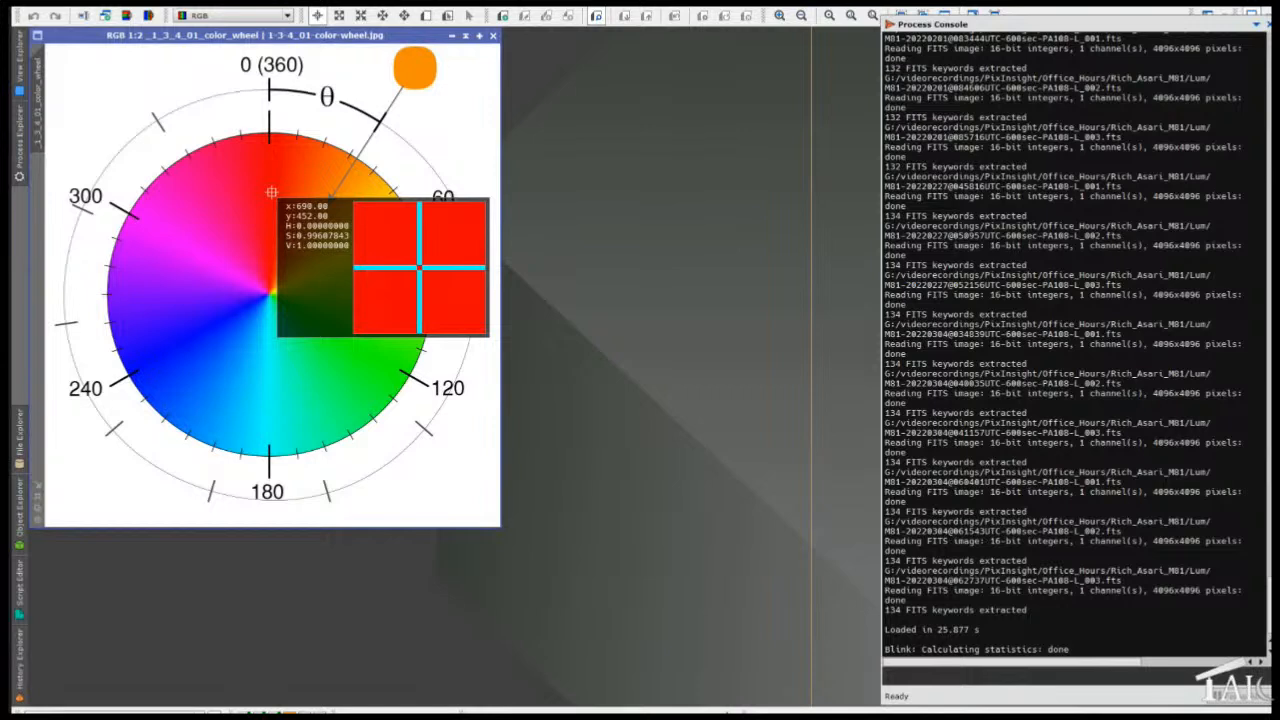
pyautogui.moveTo(271, 192); pyautogui.dragTo(366, 330)
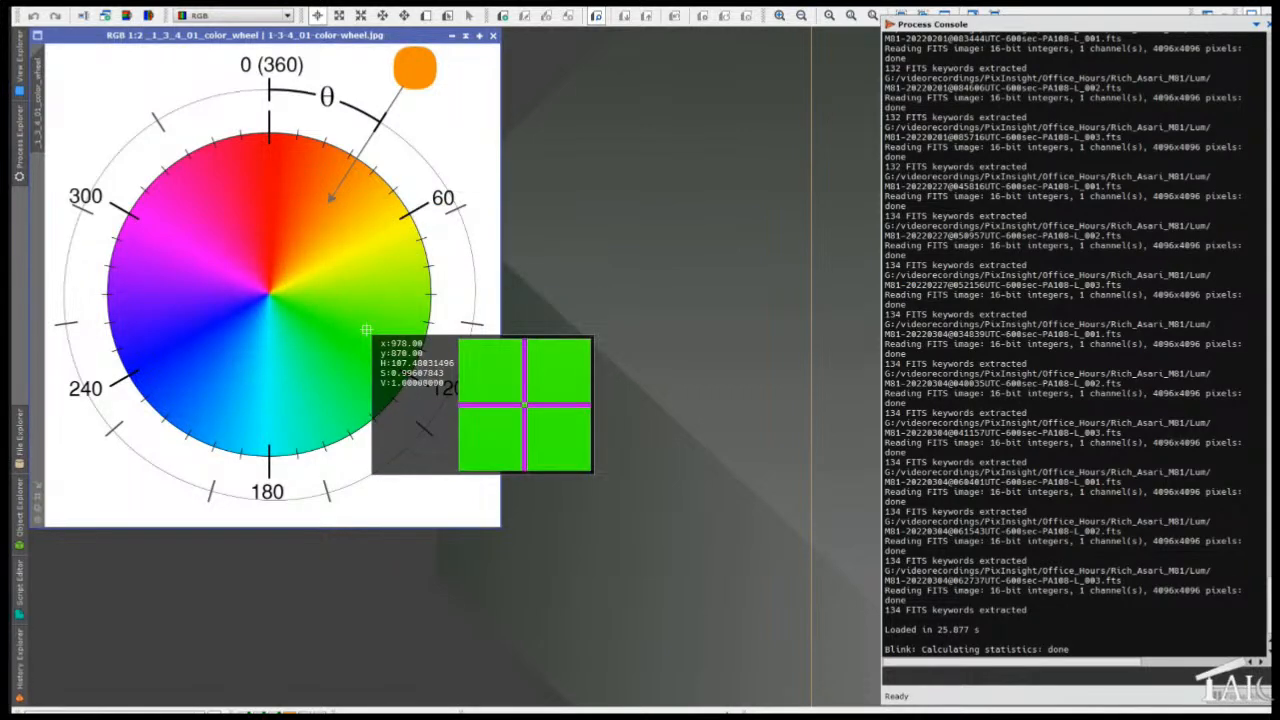
pyautogui.moveTo(366, 330); pyautogui.dragTo(285, 298)
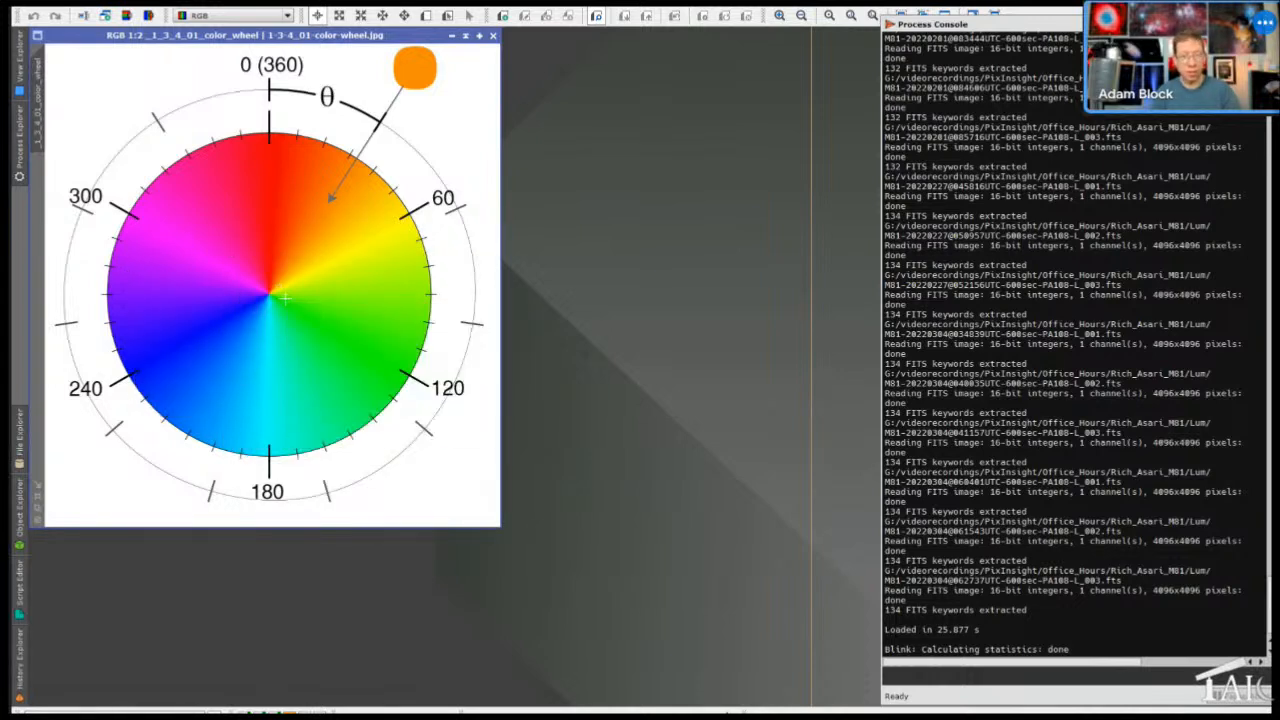
# Run the ColorMask script on the color wheel image with the Red preset (hue 300 to 60) as a Chrominance Mask
pyautogui.click(383, 11)
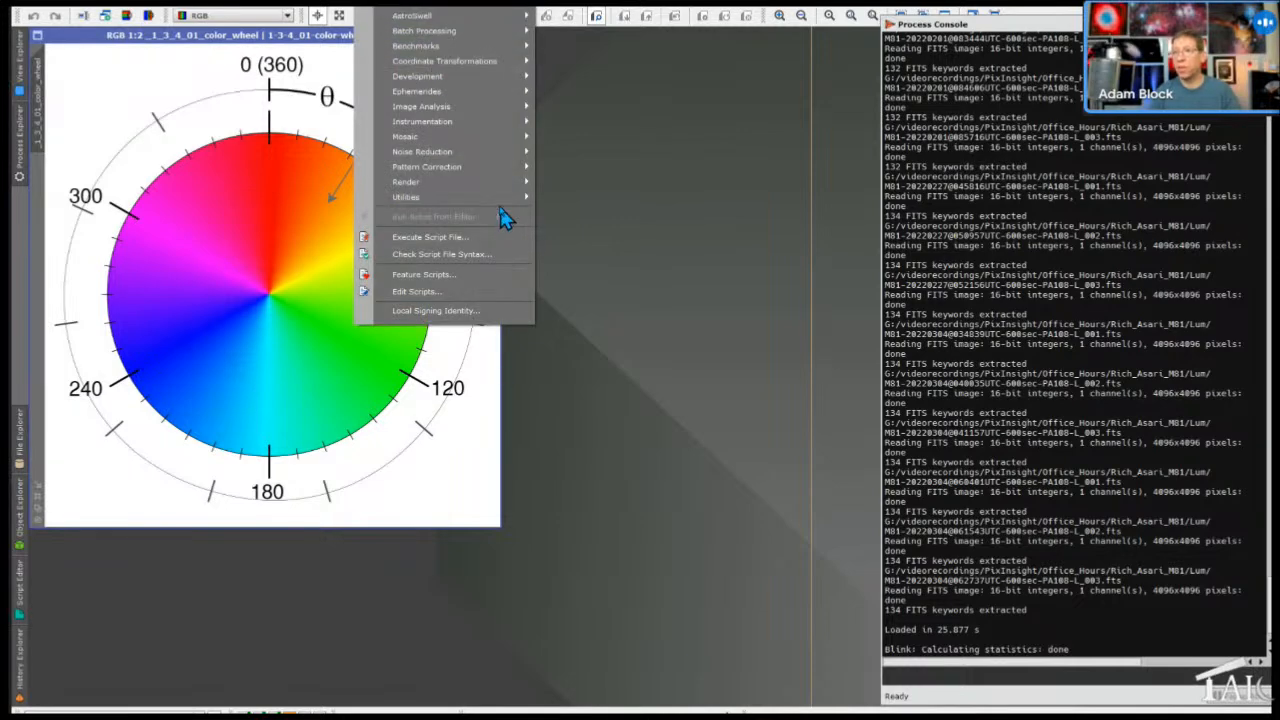
pyautogui.moveTo(515, 197)
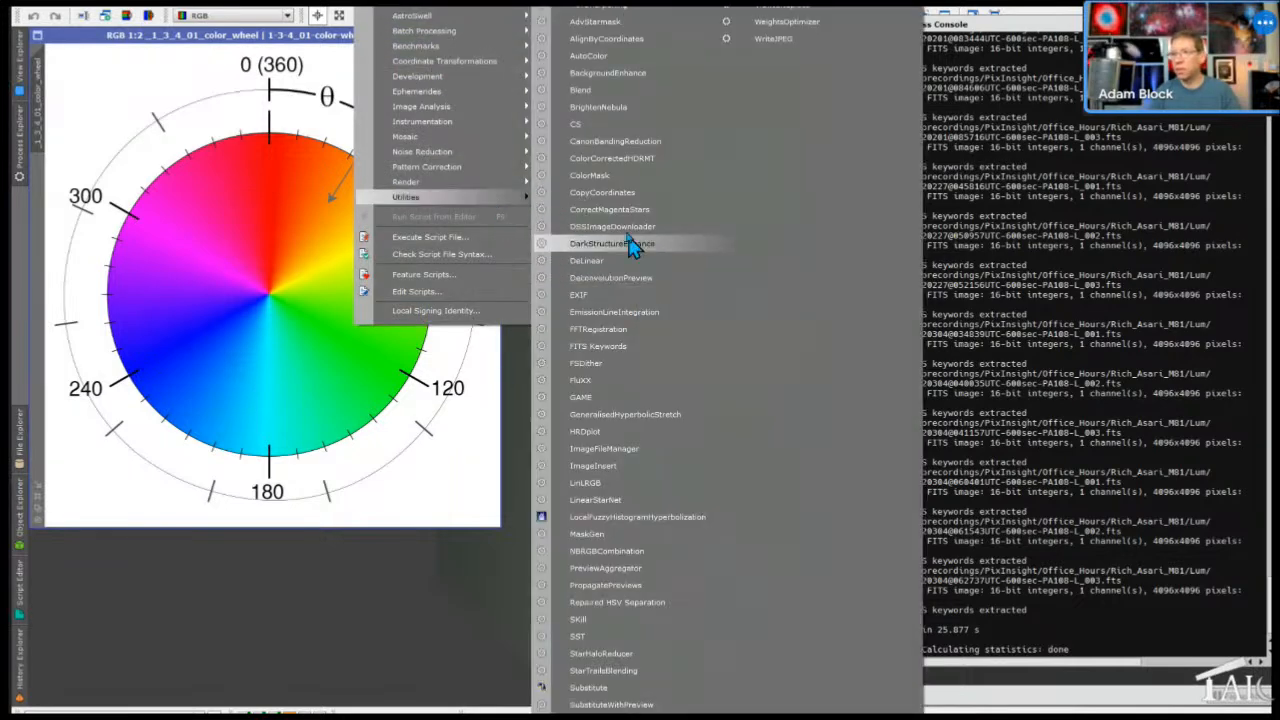
pyautogui.click(590, 176)
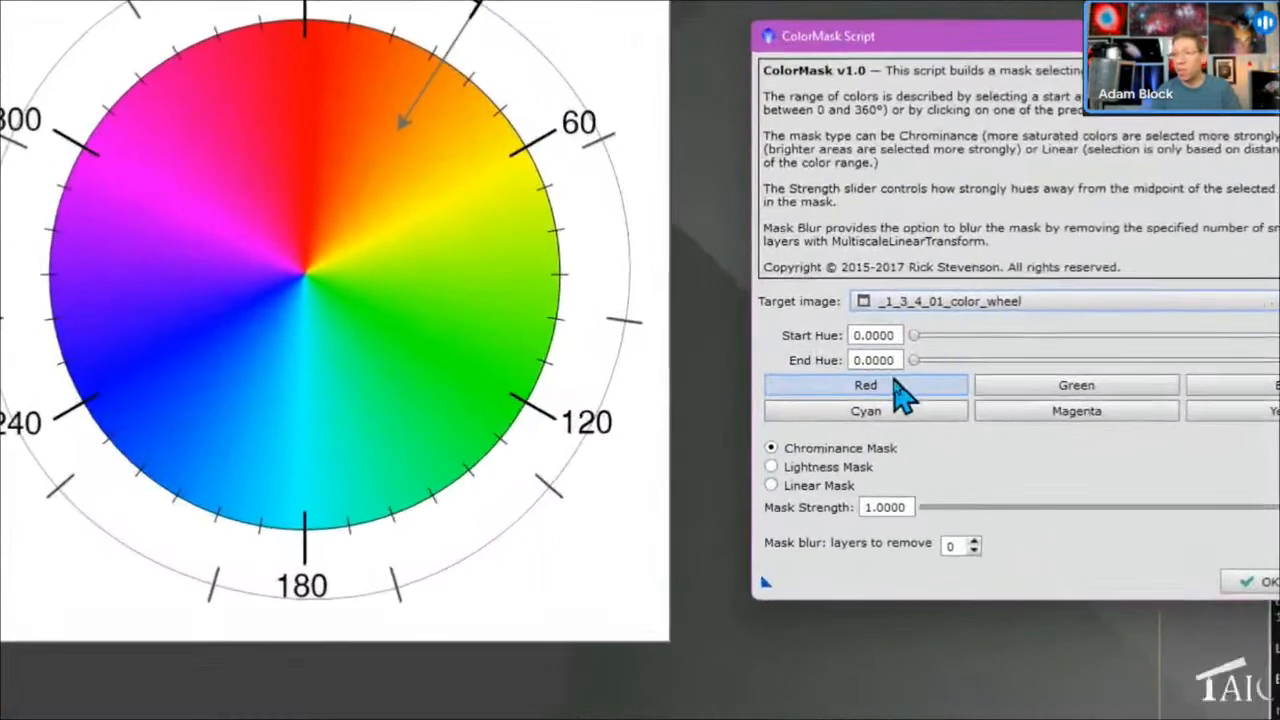
pyautogui.click(644, 367)
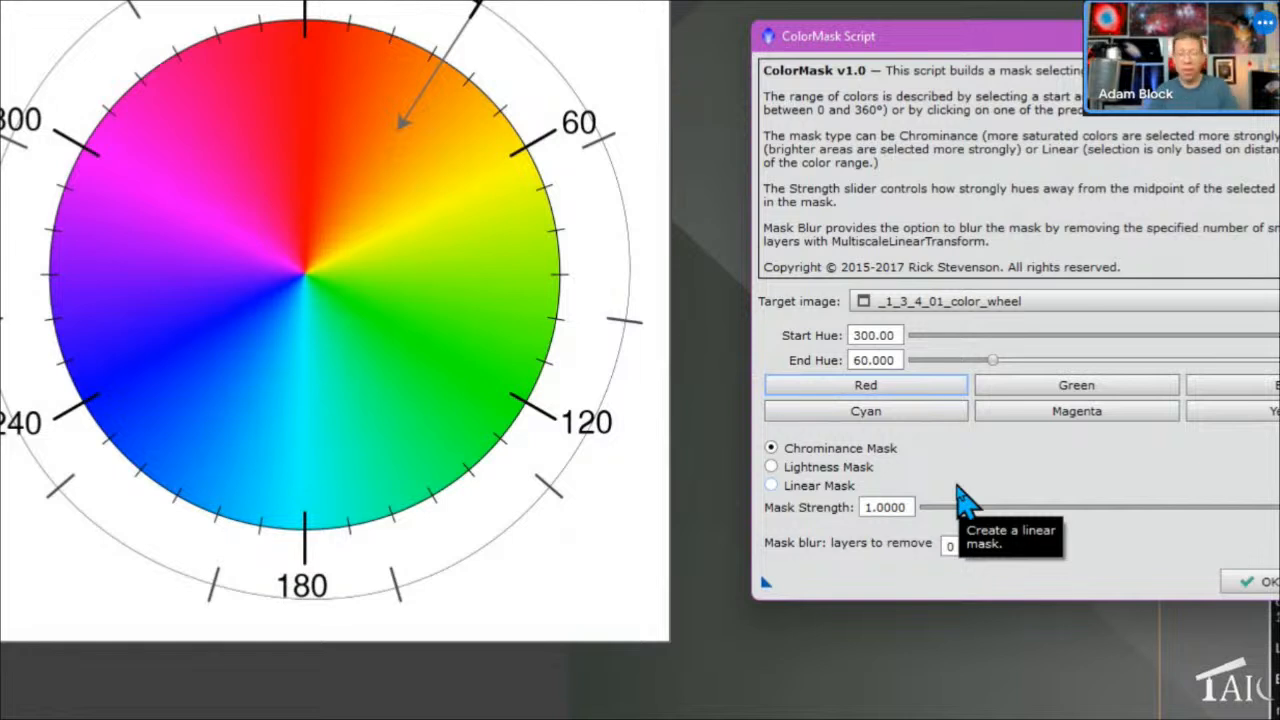
pyautogui.click(1255, 583)
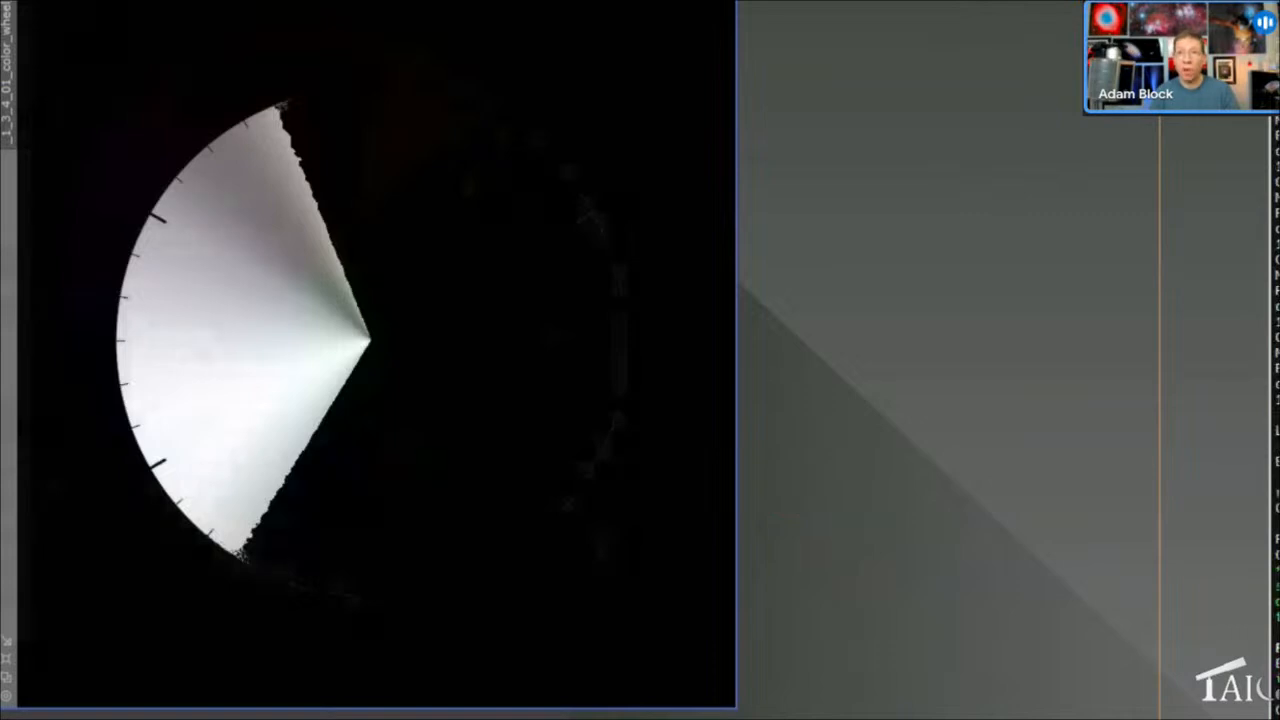
pyautogui.moveTo(7, 90); pyautogui.dragTo(634, 48)
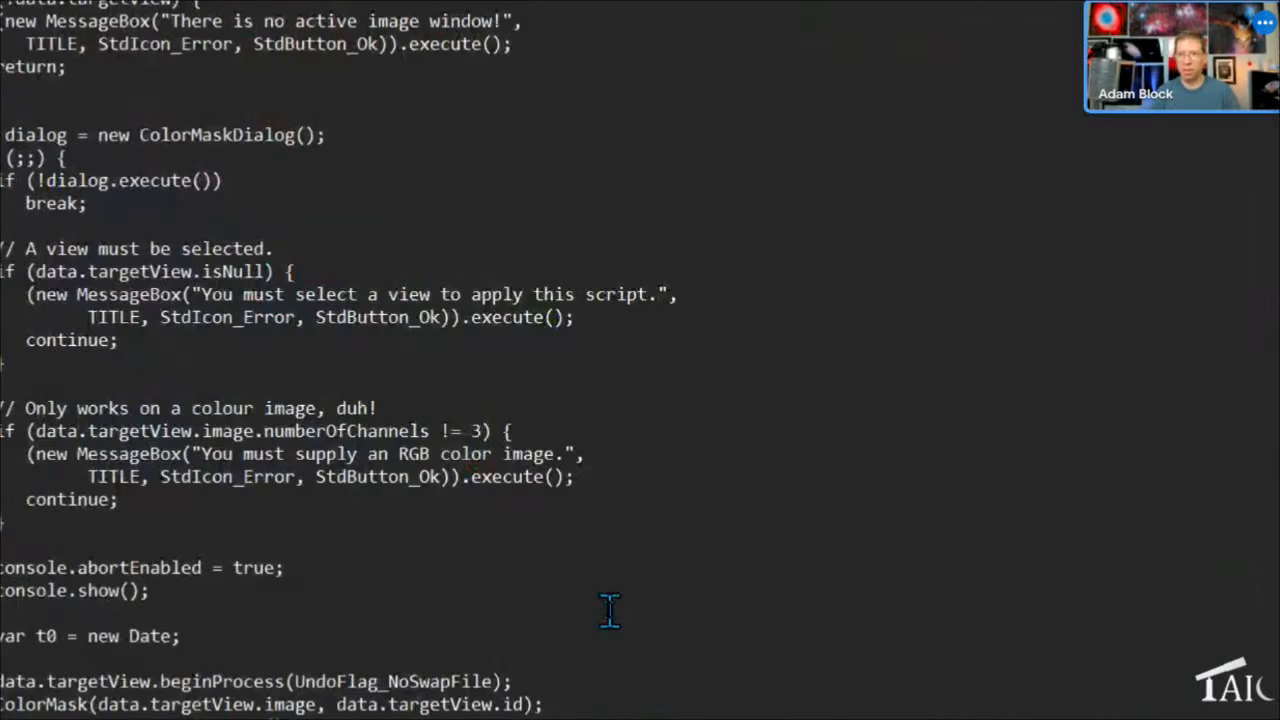
# Read back through the ColorMask script's source code to the PixelMath expressions that build the mask from the hue range
pyautogui.scroll(3, 611, 604)
pyautogui.scroll(10, 611, 601)
pyautogui.scroll(18, 614, 597)
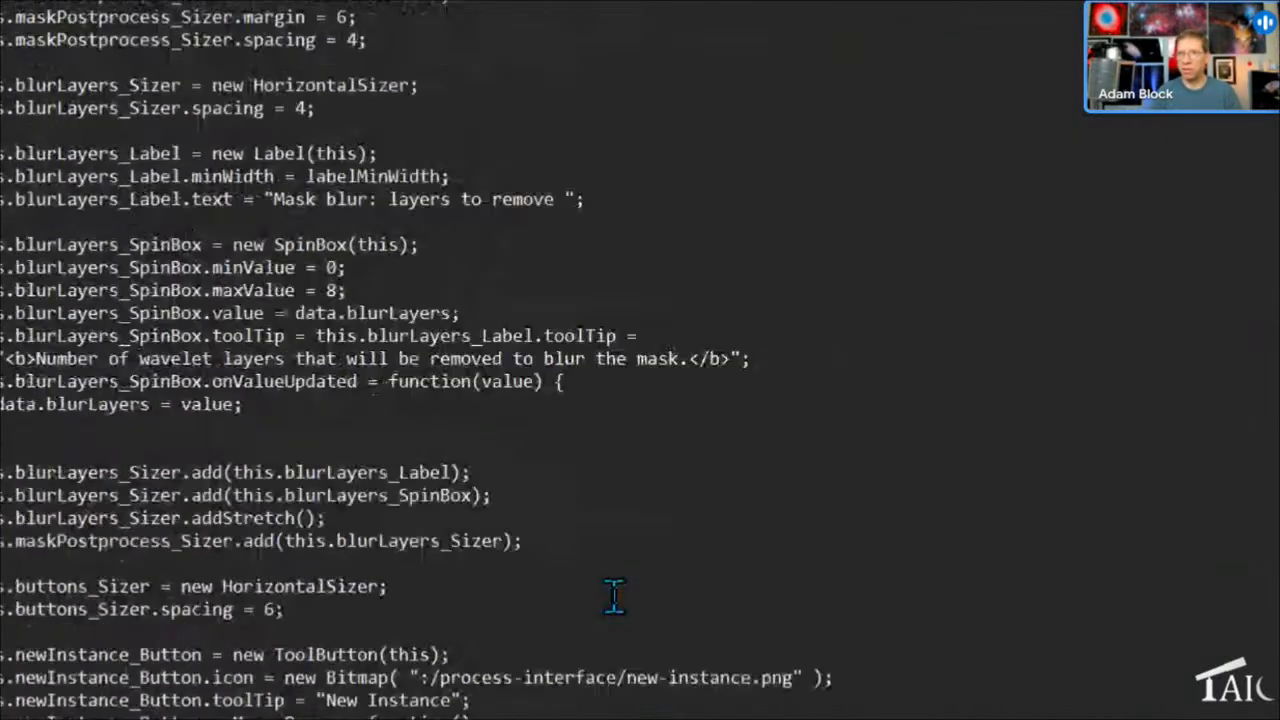
pyautogui.scroll(-12, 614, 597)
pyautogui.scroll(20, 614, 597)
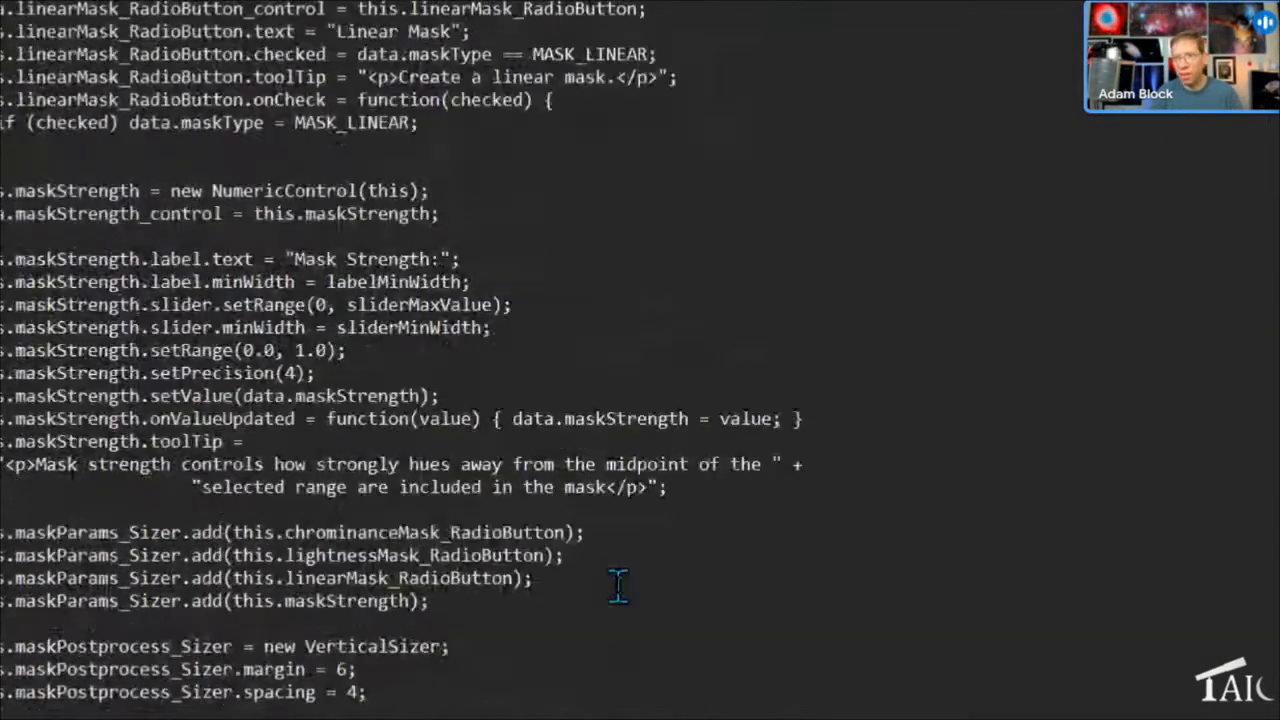
pyautogui.scroll(20, 618, 577)
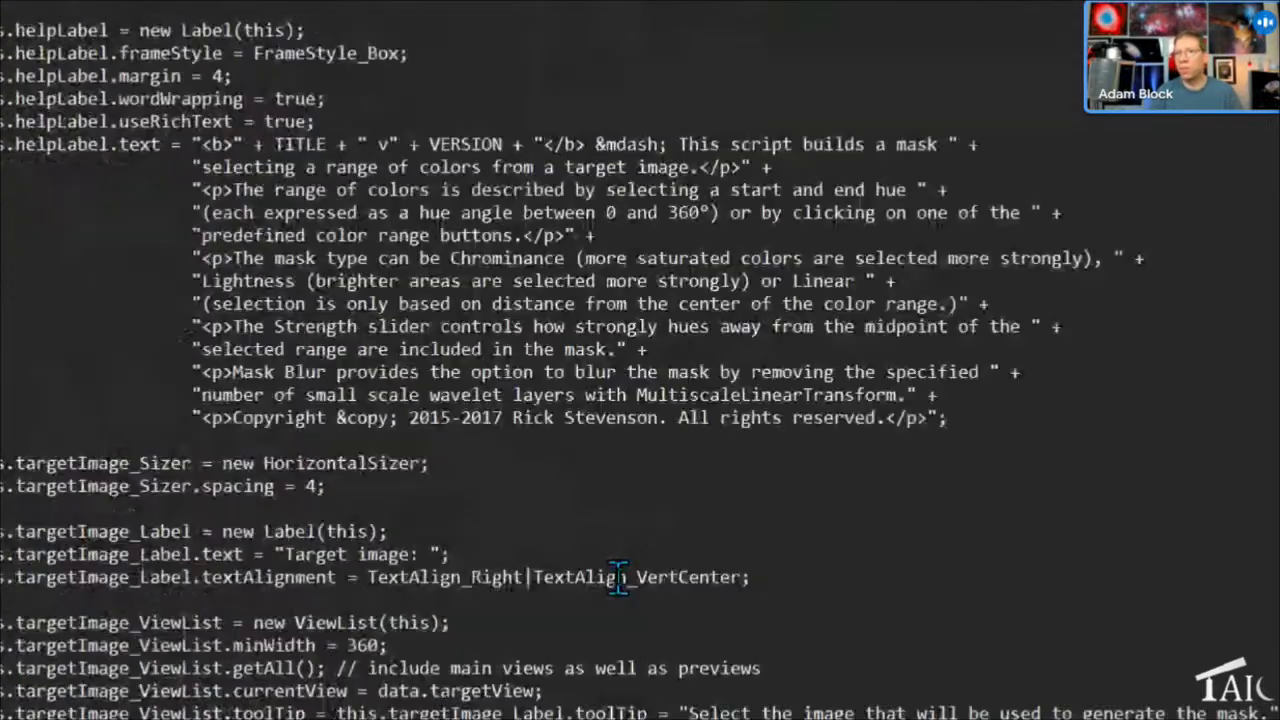
pyautogui.scroll(-4, 618, 577)
pyautogui.scroll(7, 618, 577)
pyautogui.scroll(20, 619, 574)
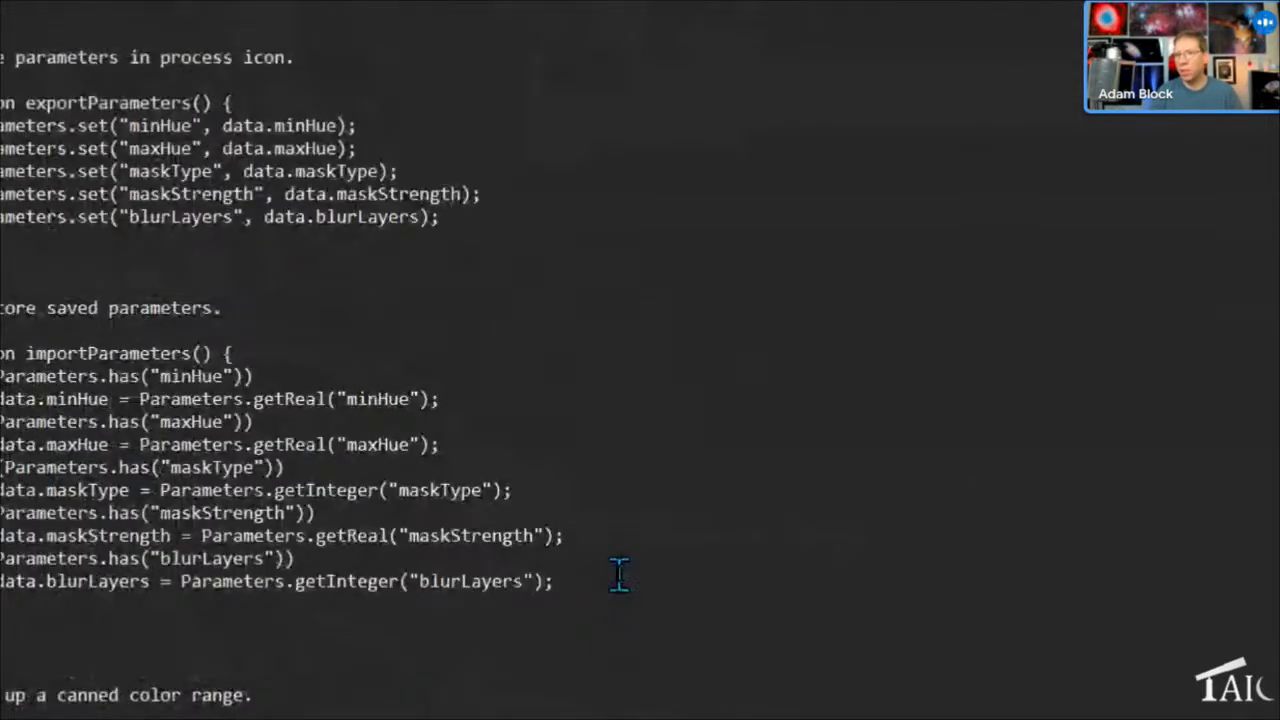
pyautogui.scroll(20, 616, 572)
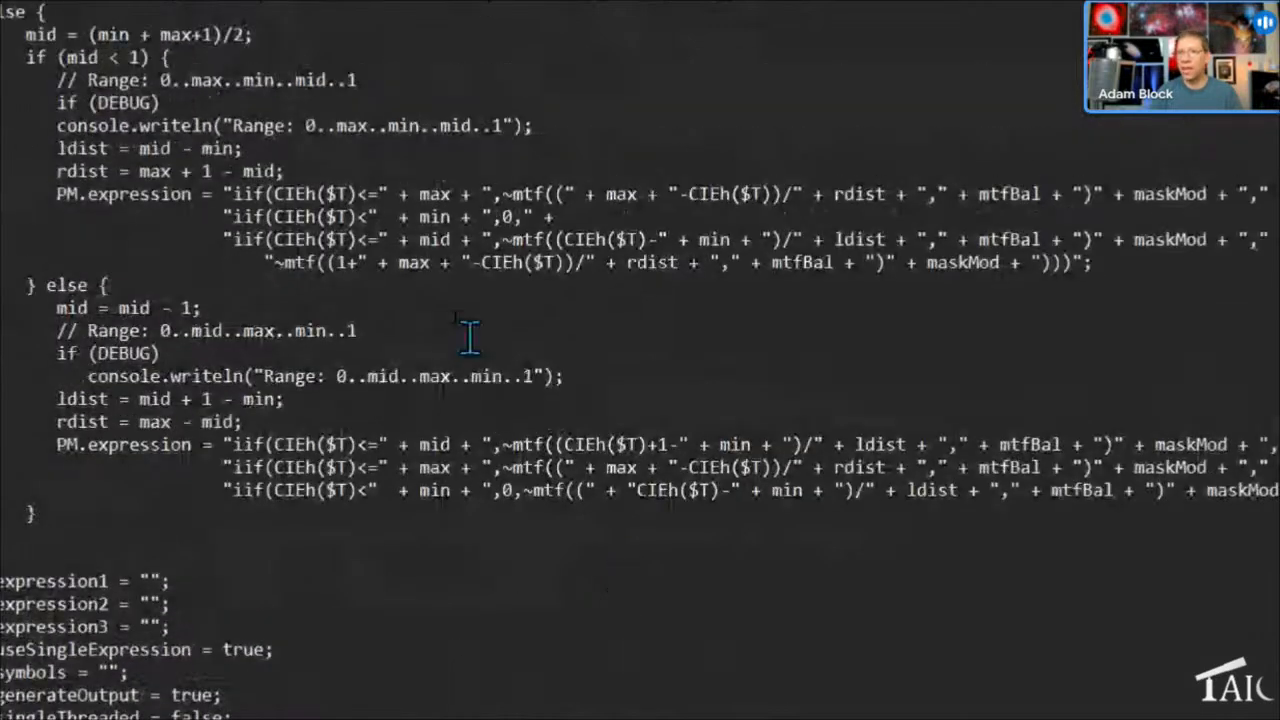
# Highlight the CIEh function and its letter h in the PM.expression for the 0..max..min..mid..1 range
pyautogui.doubleClick(310, 194)
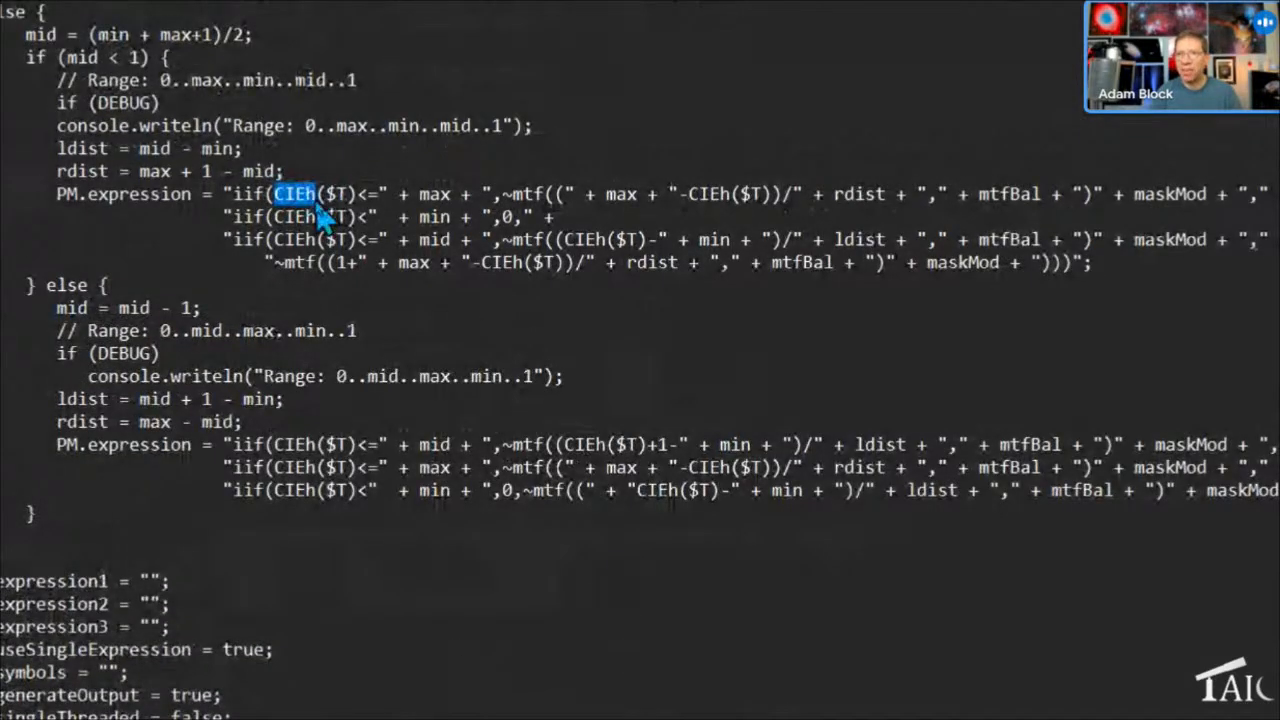
pyautogui.click(318, 194)
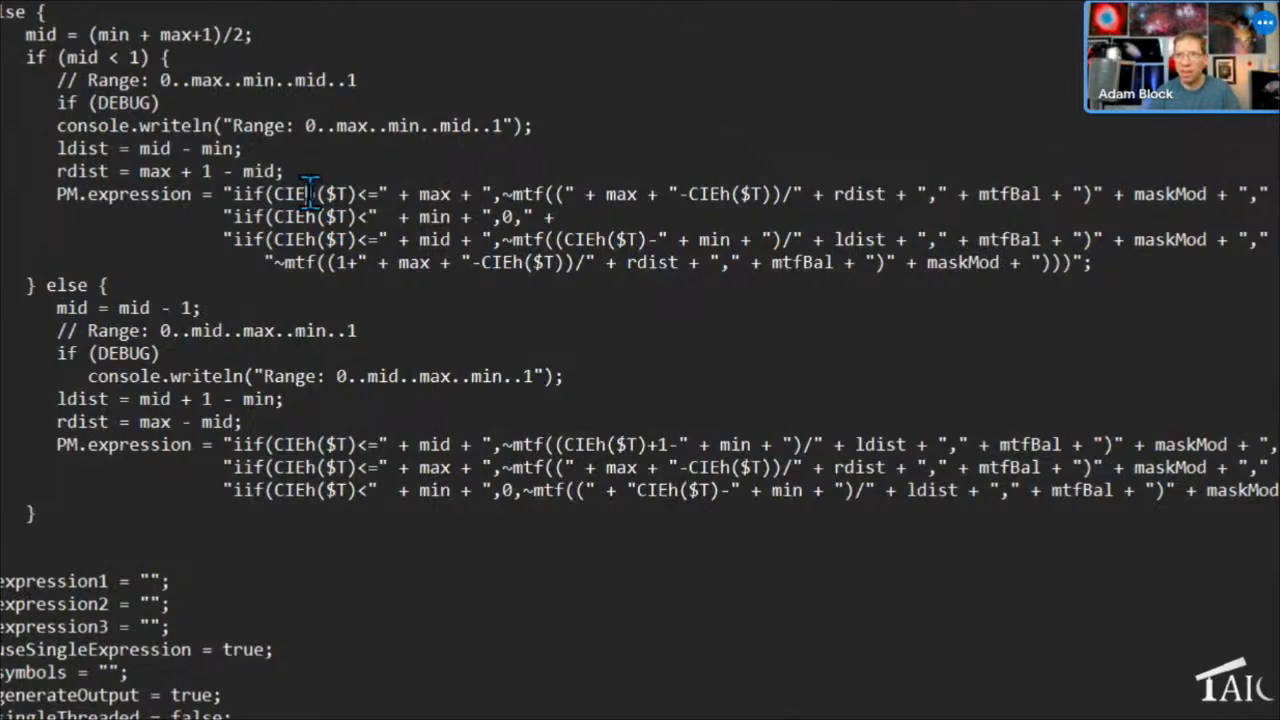
pyautogui.moveTo(307, 194); pyautogui.dragTo(318, 196)
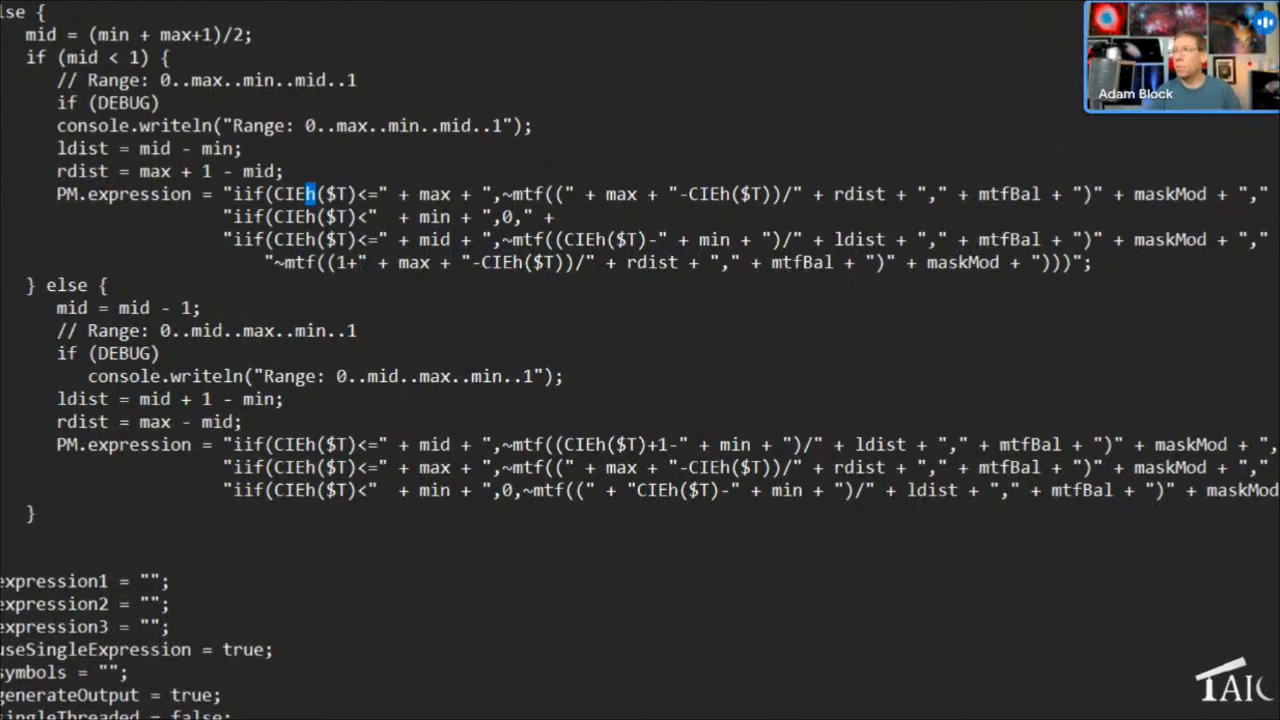
# Return to PixInsight and set the pixel readout data to CIE L*c*h*
pyautogui.hotkey('alt', 'Tab')
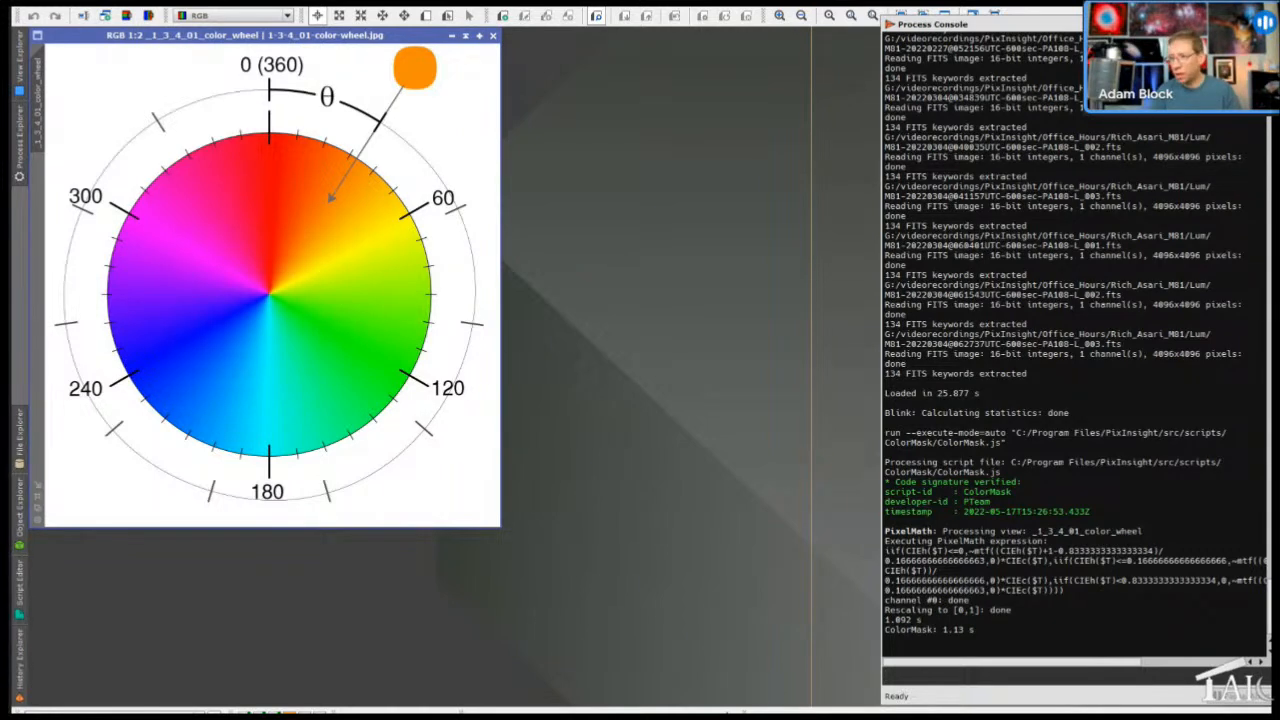
pyautogui.rightClick(728, 711)
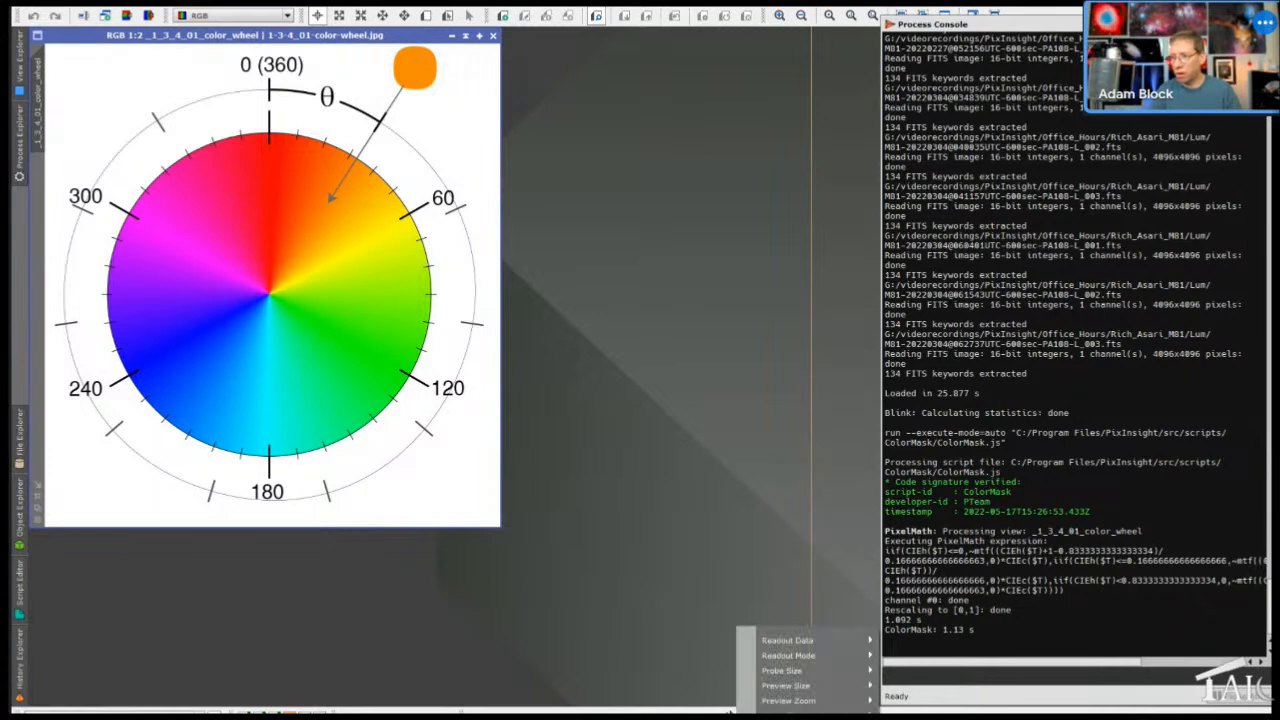
pyautogui.moveTo(852, 650)
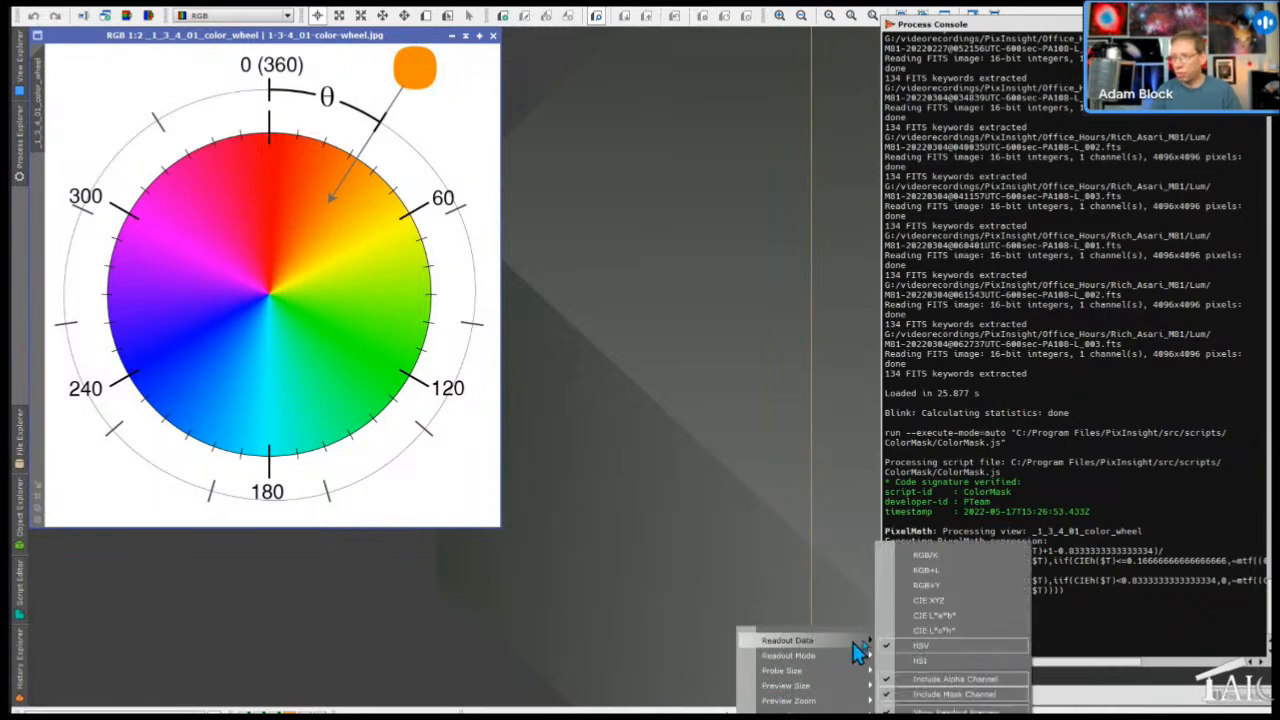
pyautogui.click(926, 632)
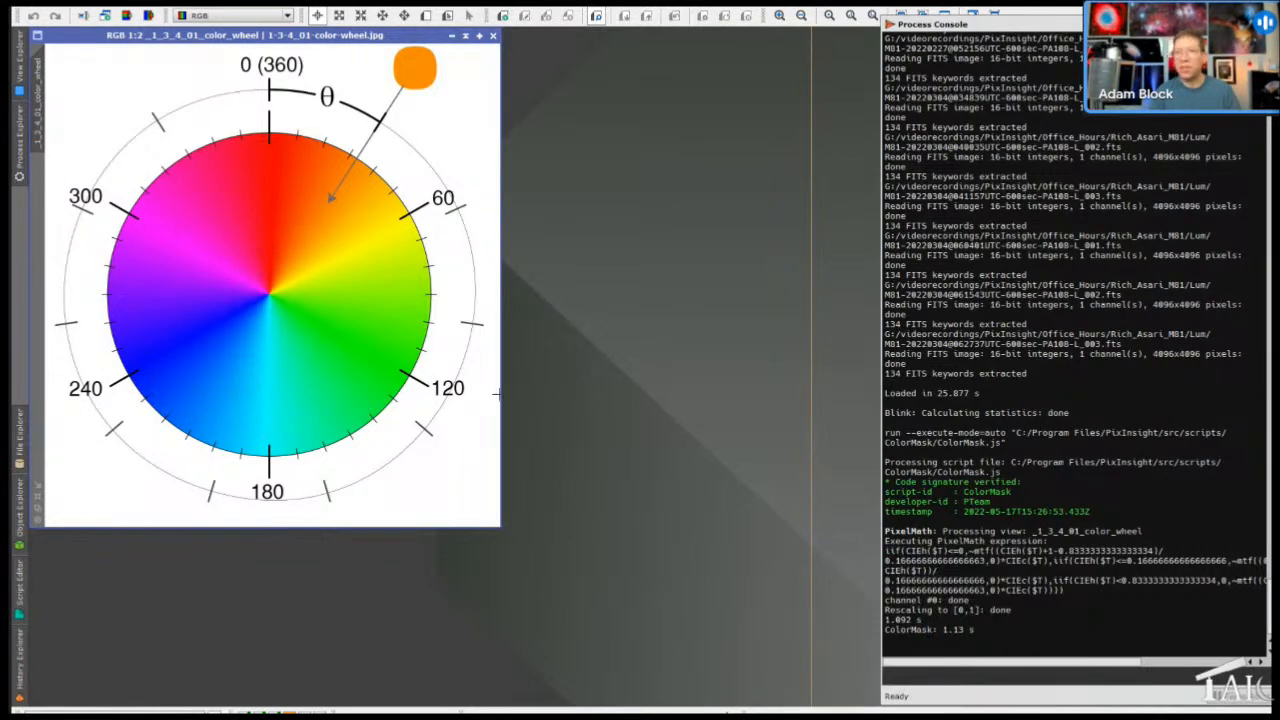
# Probe the CIE L*c*h* readout around the color wheel, from red through magenta and violet to the blue side
pyautogui.click(260, 231)
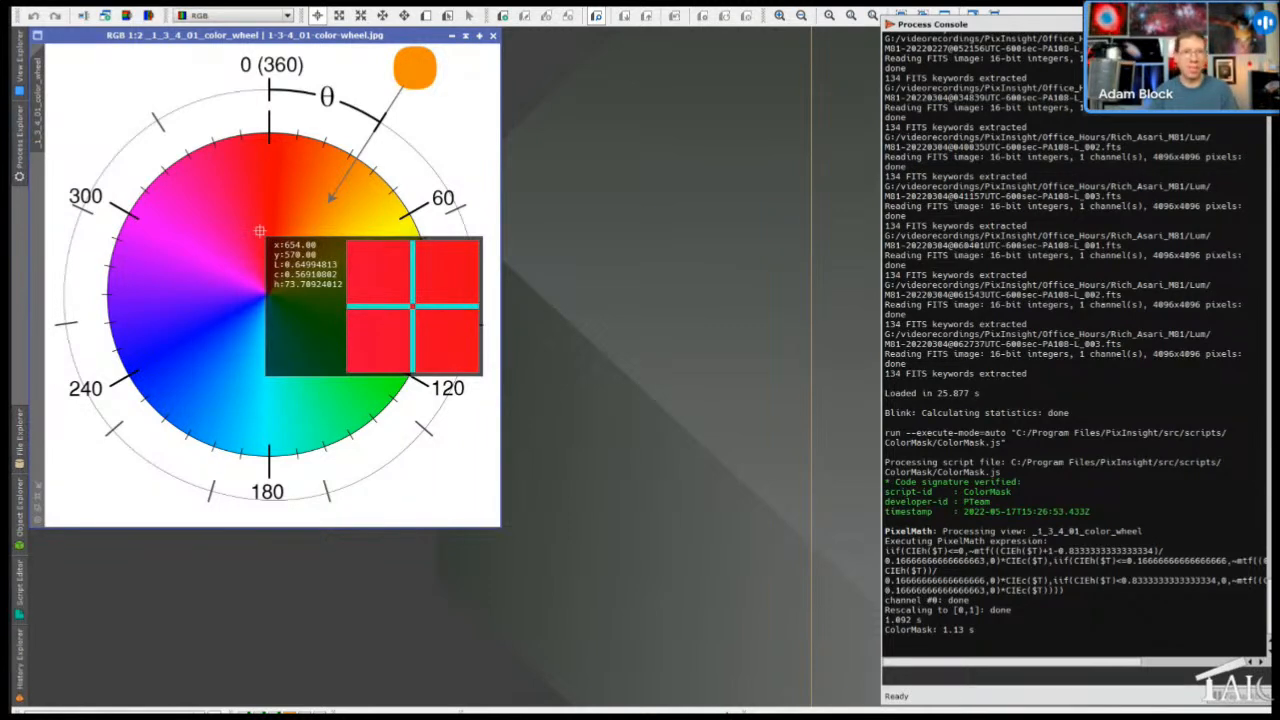
pyautogui.moveTo(260, 231); pyautogui.dragTo(177, 268)
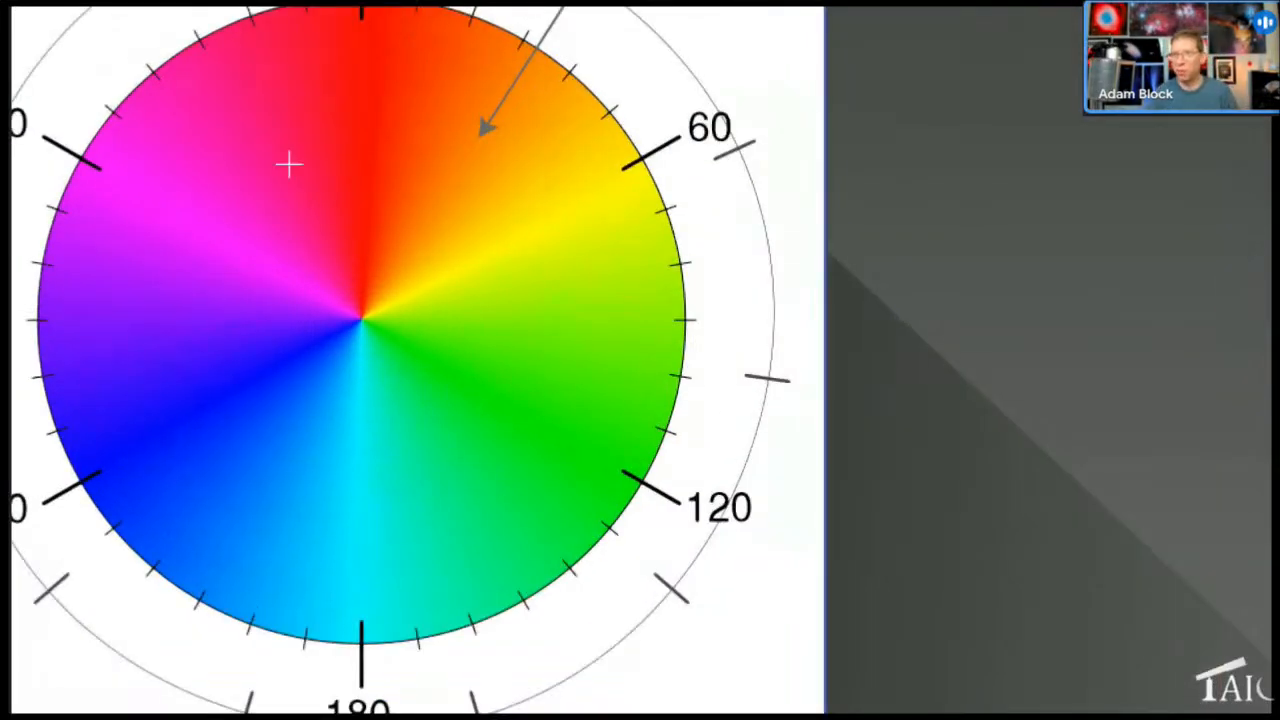
pyautogui.click(234, 184)
pyautogui.moveTo(248, 164); pyautogui.dragTo(269, 538)
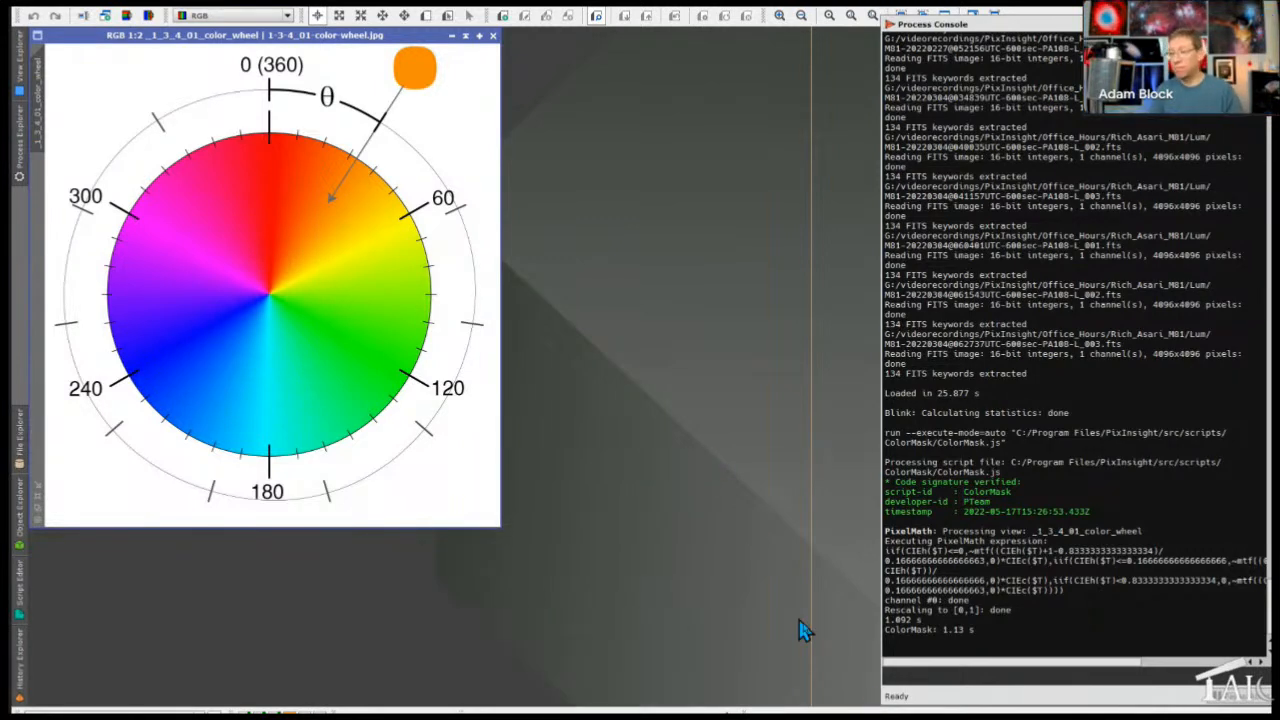
pyautogui.moveTo(858, 716)
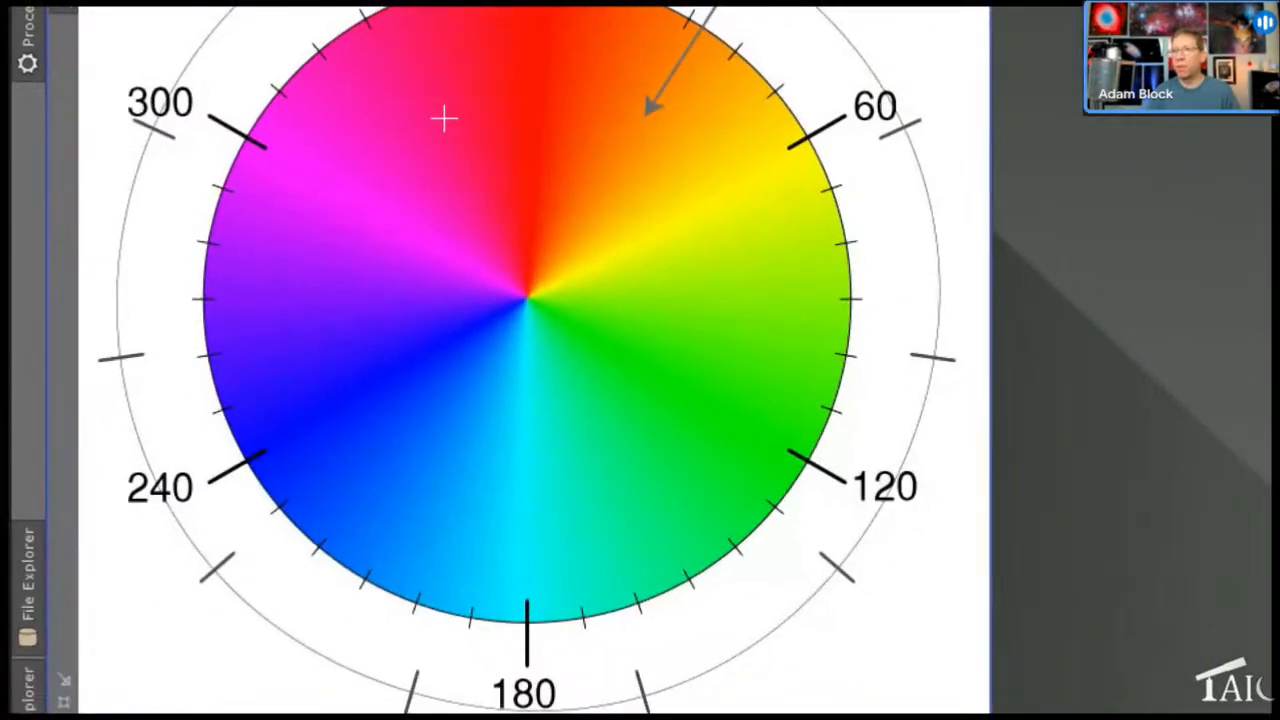
pyautogui.moveTo(444, 119); pyautogui.dragTo(346, 189)
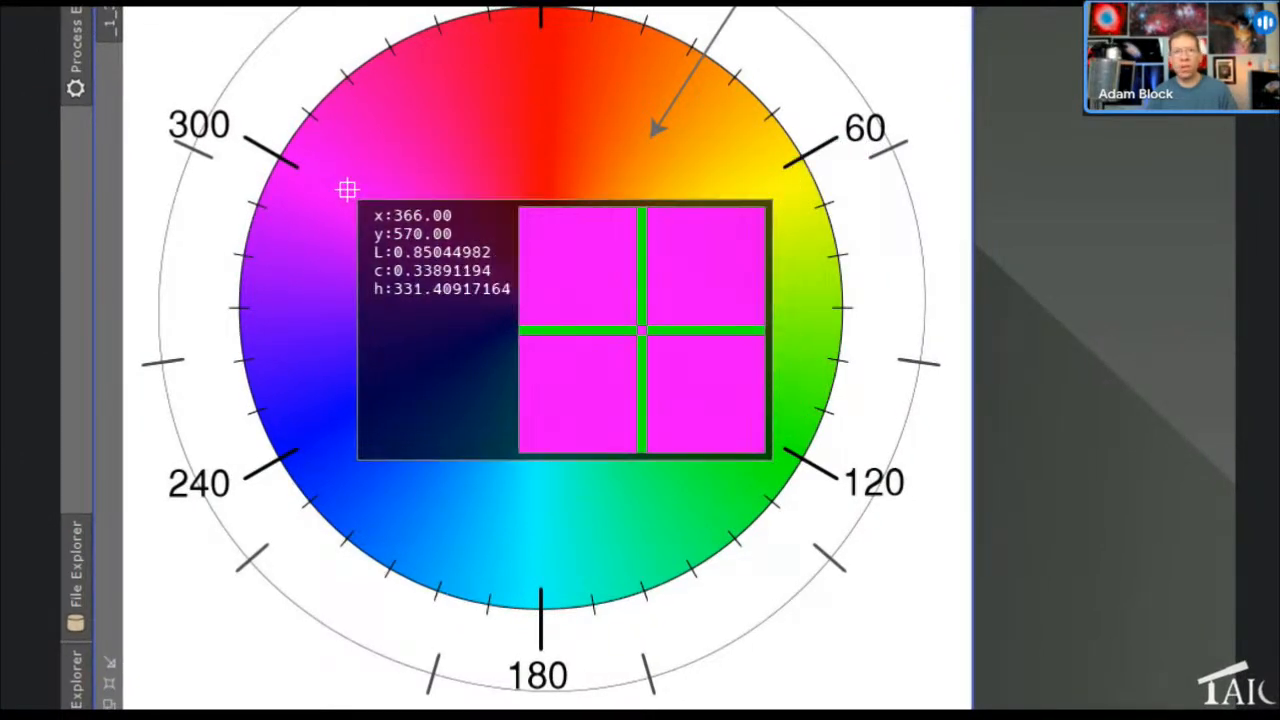
pyautogui.moveTo(347, 189); pyautogui.dragTo(327, 305)
pyautogui.moveTo(337, 345); pyautogui.dragTo(454, 493)
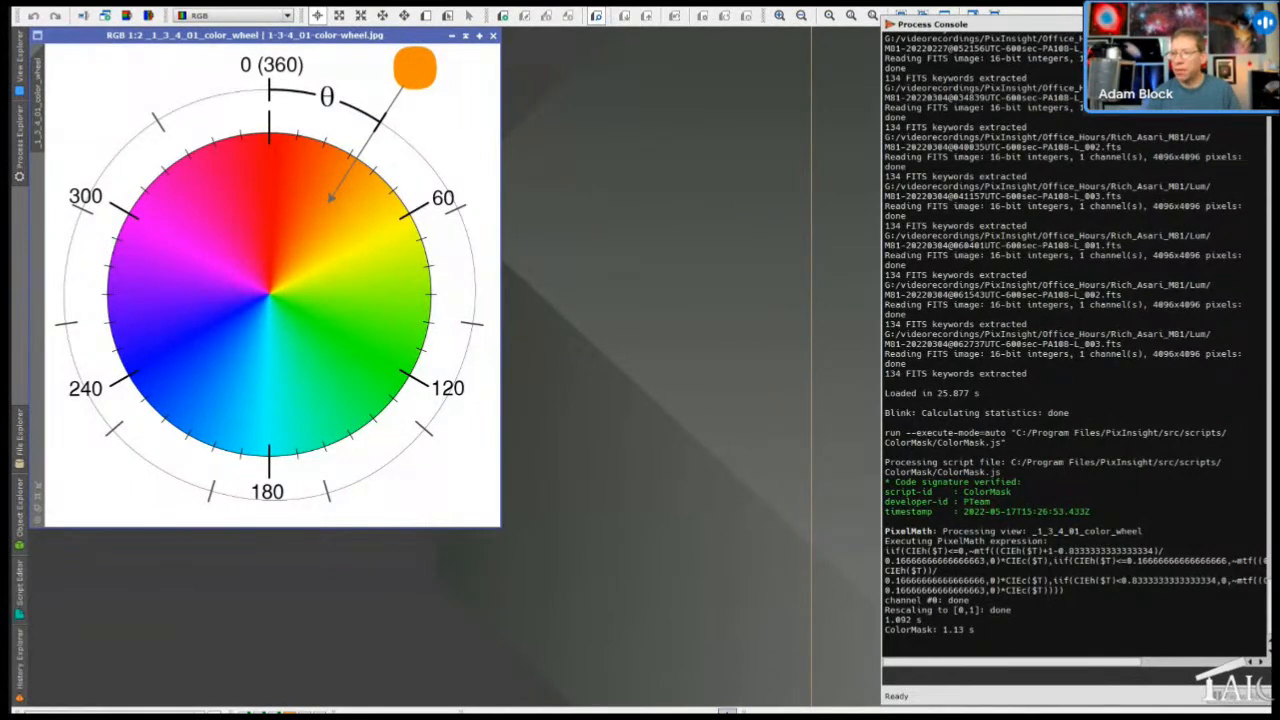
# Check the selected readout data mode, and probe the color wheel's outer area from orange across red to pink
pyautogui.rightClick(733, 711)
pyautogui.moveTo(812, 641)
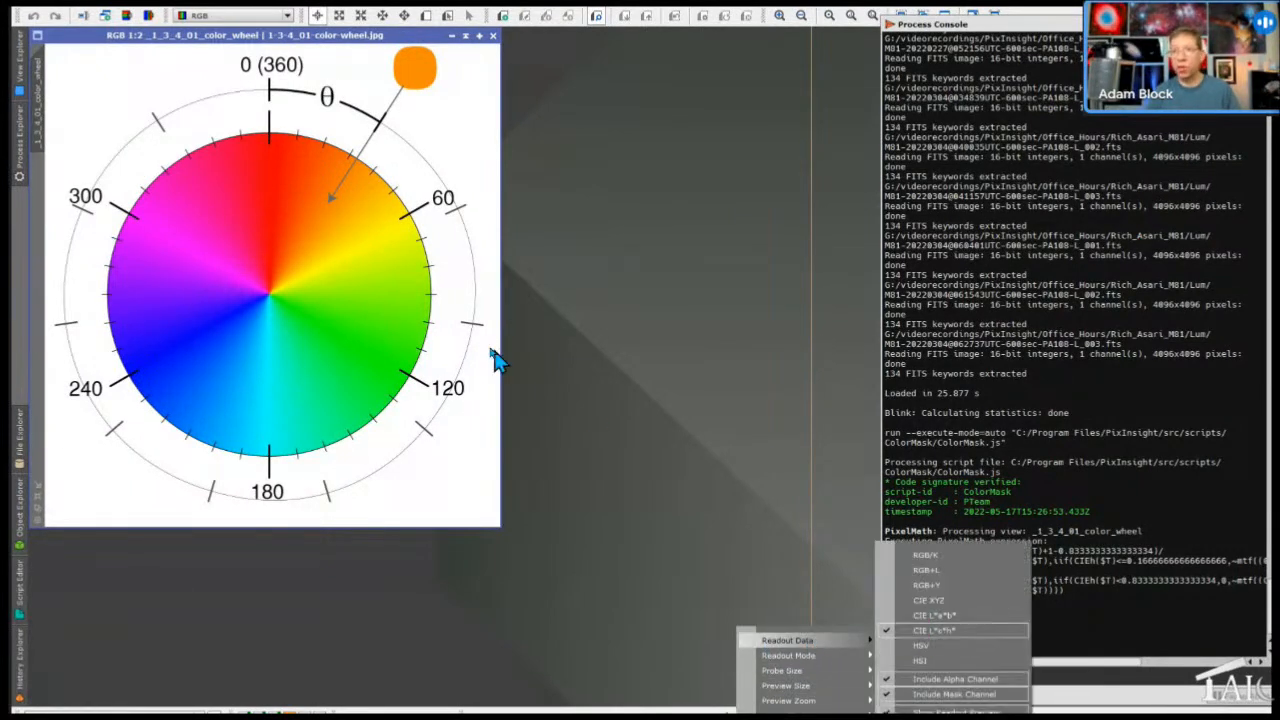
pyautogui.click(299, 193)
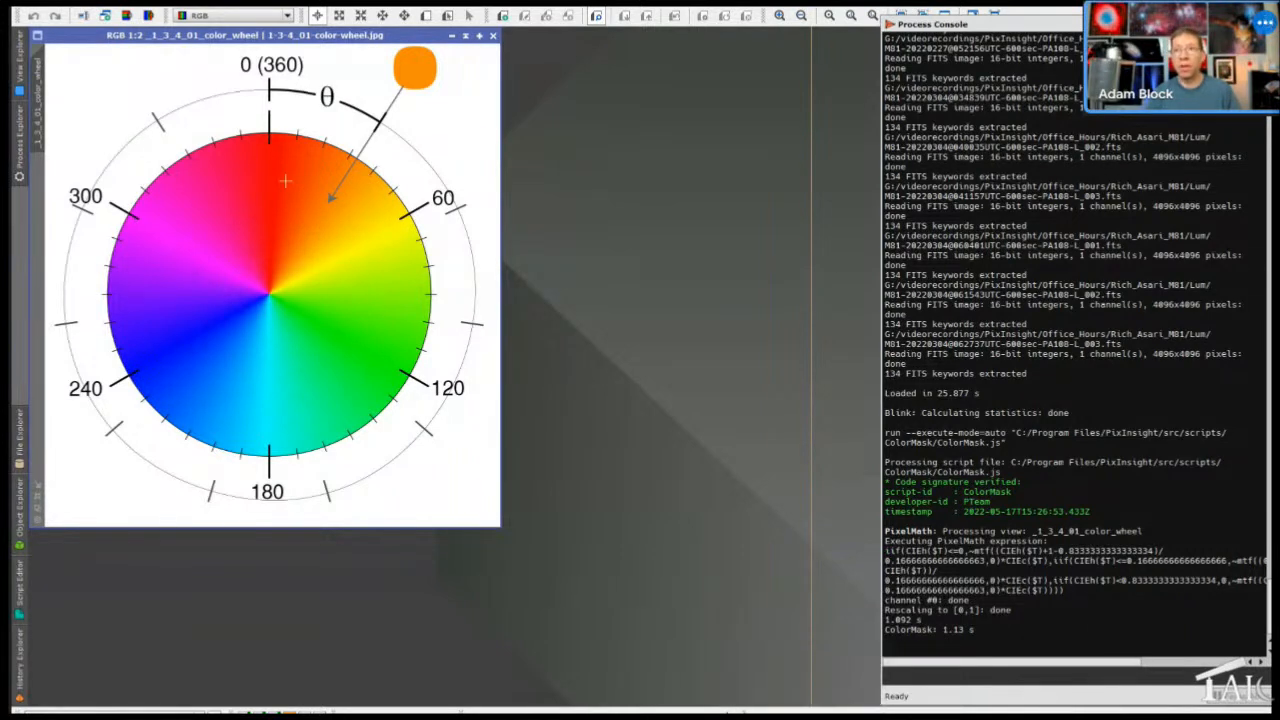
pyautogui.click(308, 173)
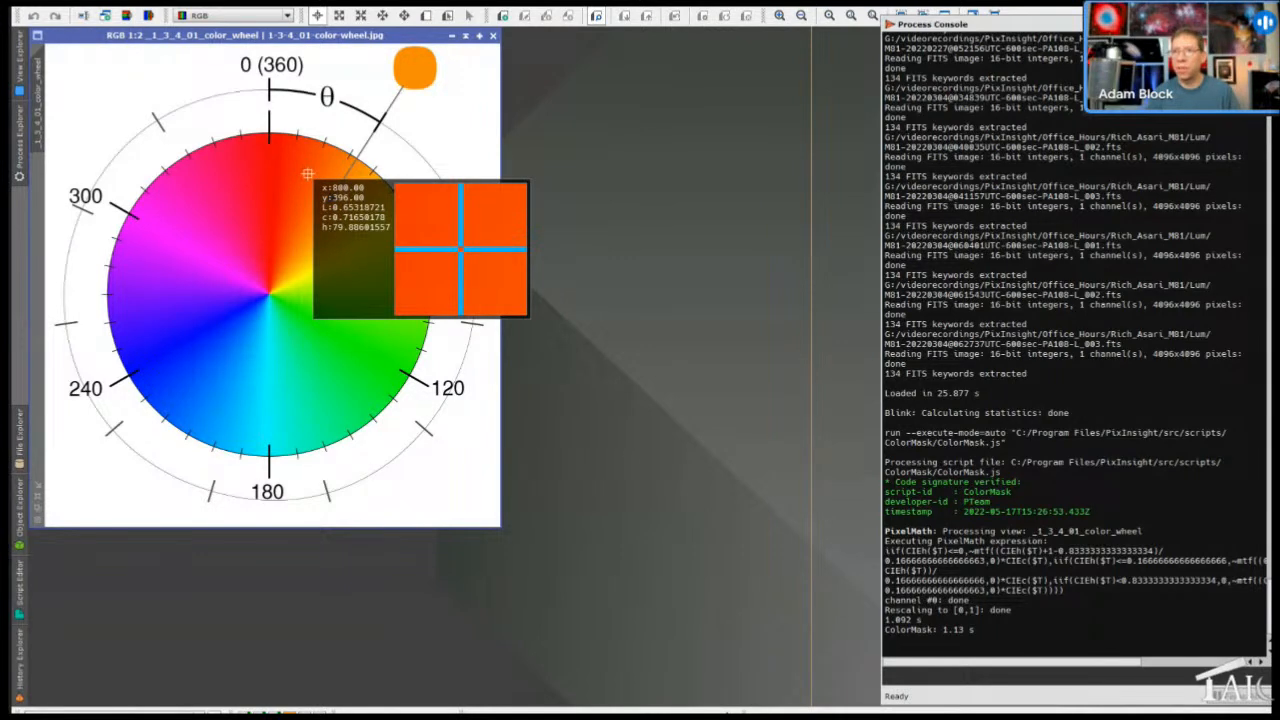
pyautogui.moveTo(308, 173); pyautogui.dragTo(219, 173)
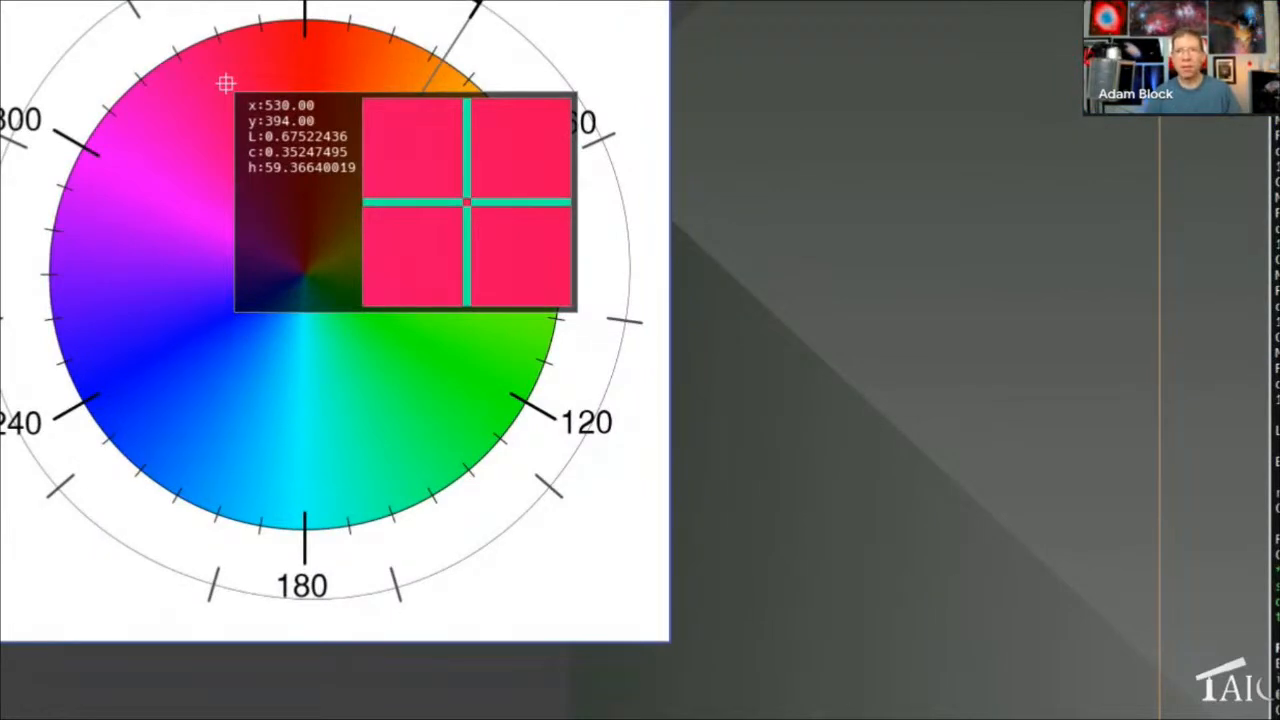
# Probe the CIE L*c*h* readout in the wheel's pinkish-red area, and switch to the workspace holding the M81 luminance master
pyautogui.click(226, 83)
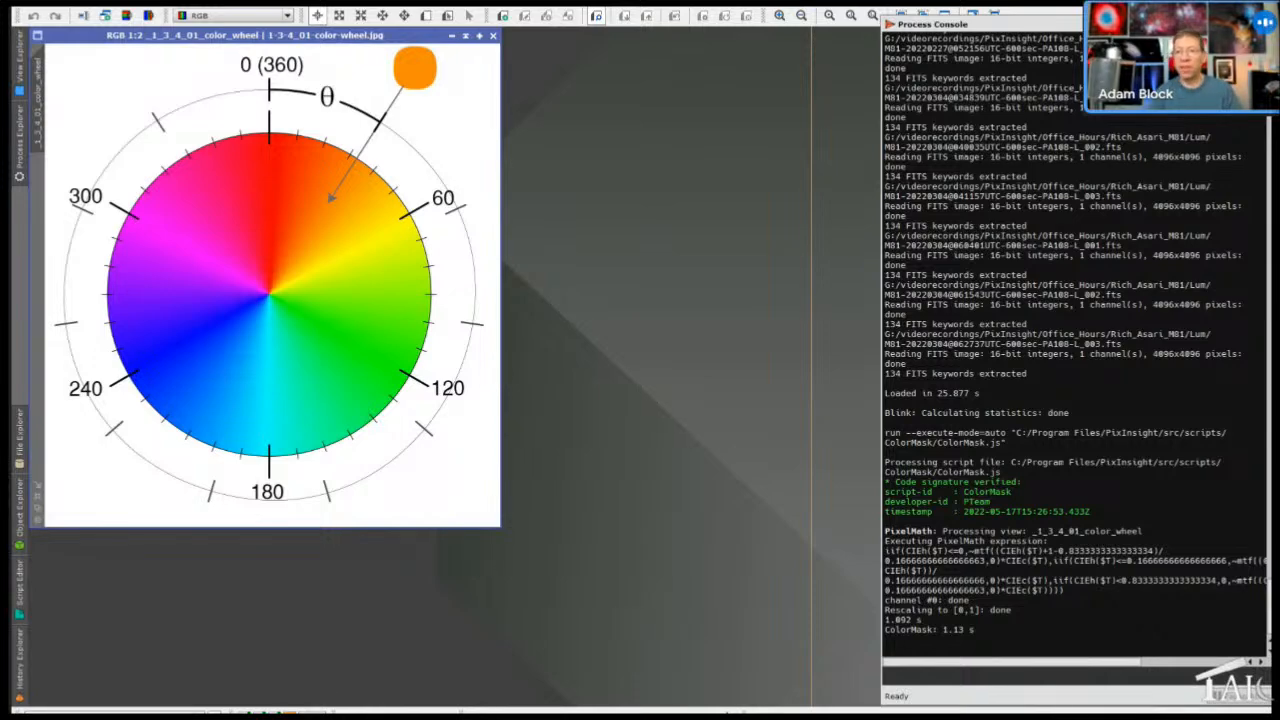
pyautogui.click(270, 713)
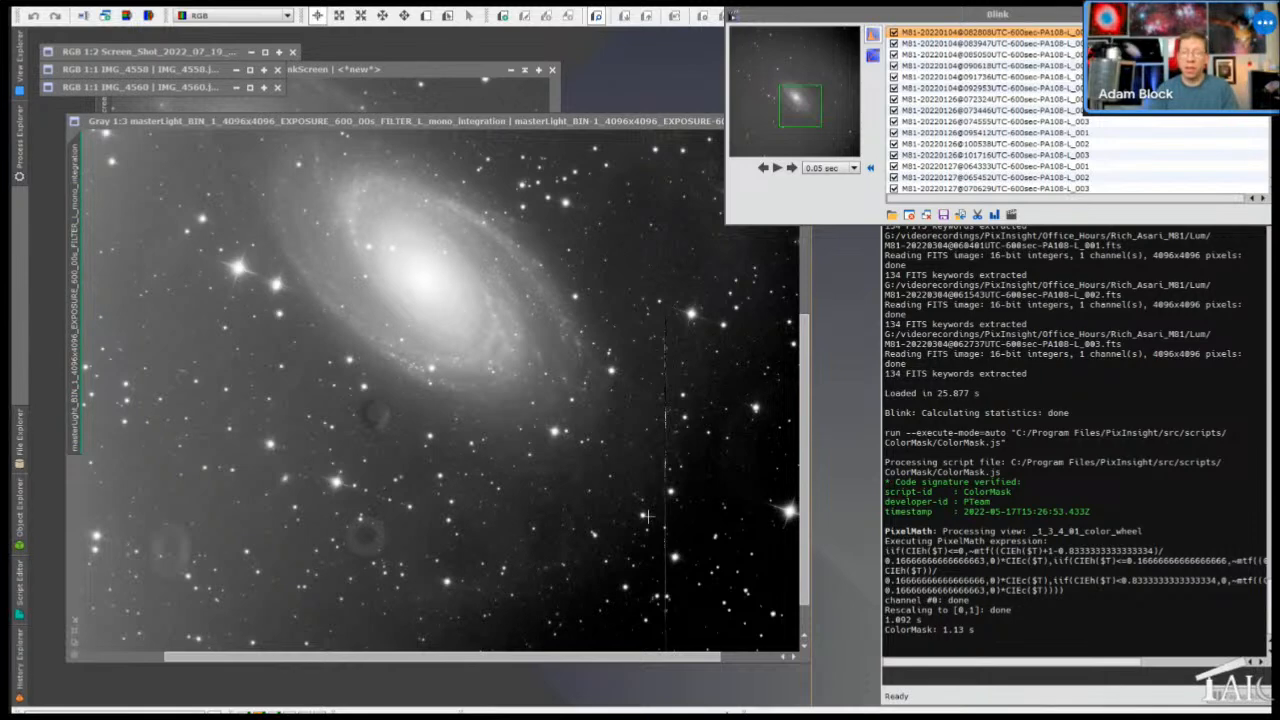
# Examine the ring-shaped dust artifacts below the galaxy in the integrated luminance master at 1:2
pyautogui.scroll(1, 500, 512)
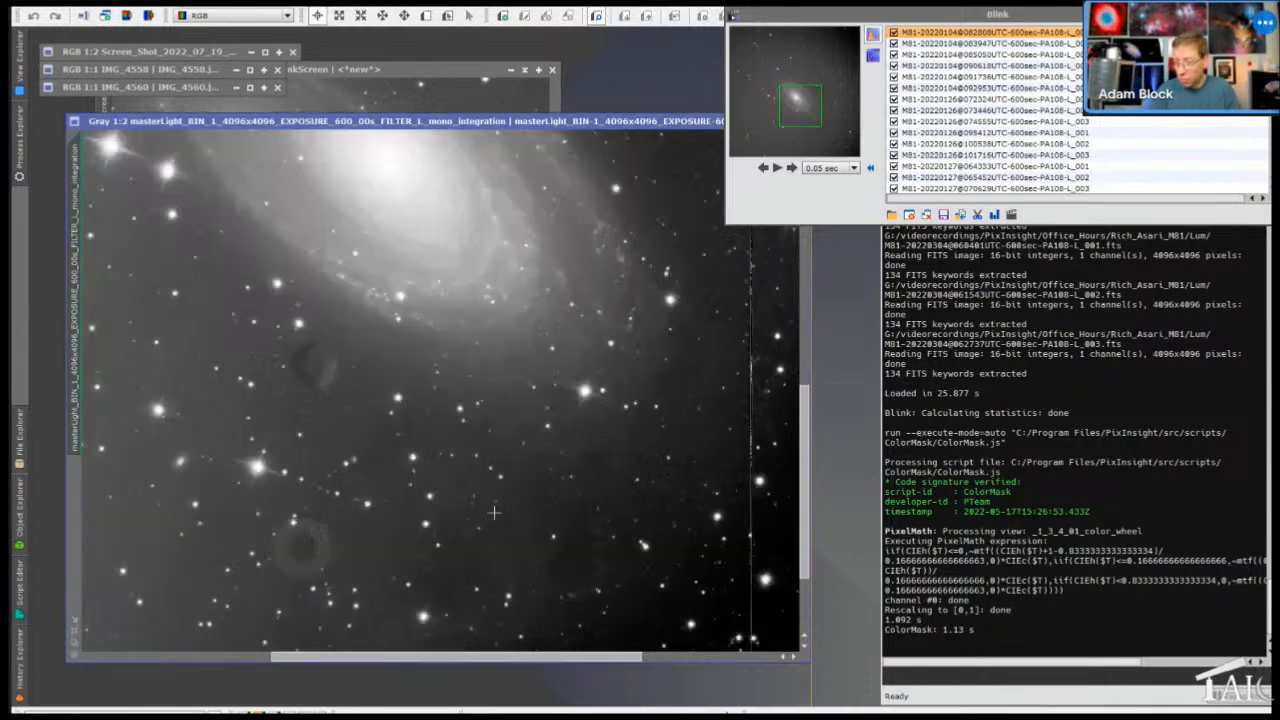
pyautogui.moveTo(530, 657); pyautogui.dragTo(448, 657)
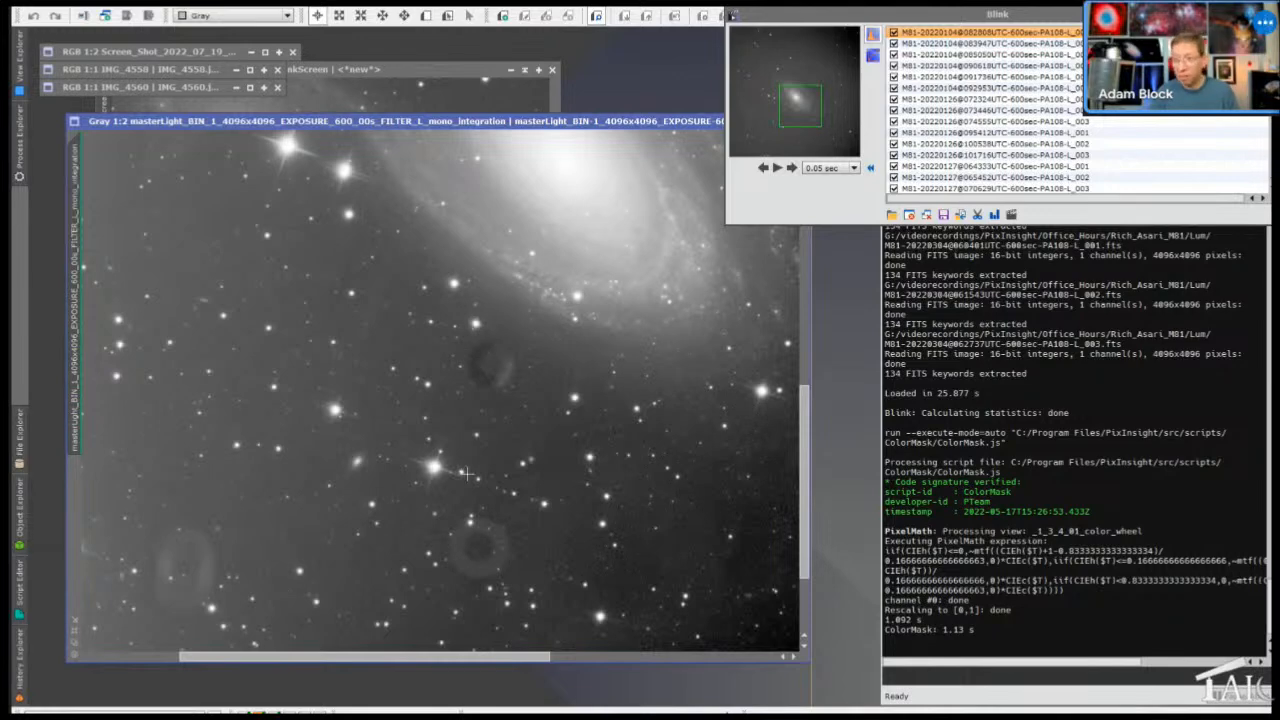
pyautogui.scroll(-1, 470, 483)
pyautogui.scroll(1, 470, 483)
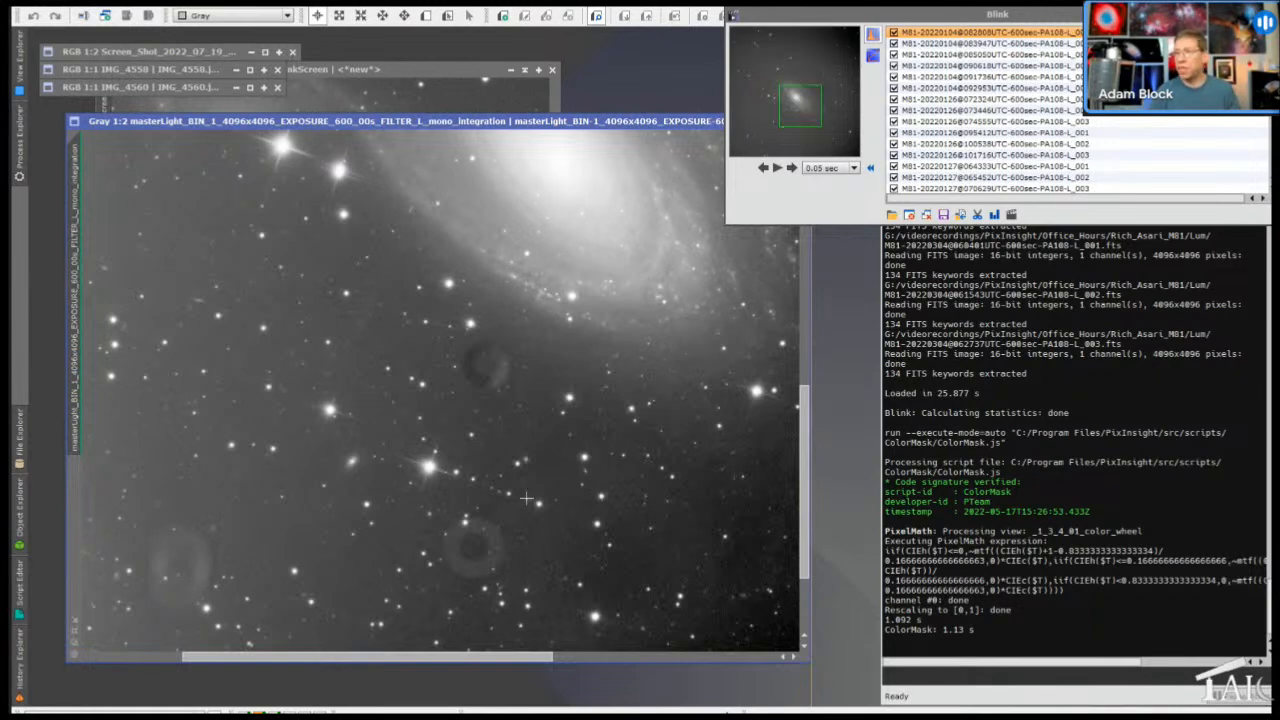
# Bring the BlinkScreen image forward and inspect the same area below the galaxy for dust rings at 1:1 and 1:2
pyautogui.click(430, 74)
pyautogui.moveTo(430, 82); pyautogui.dragTo(531, 117)
pyautogui.scroll(1, 530, 460)
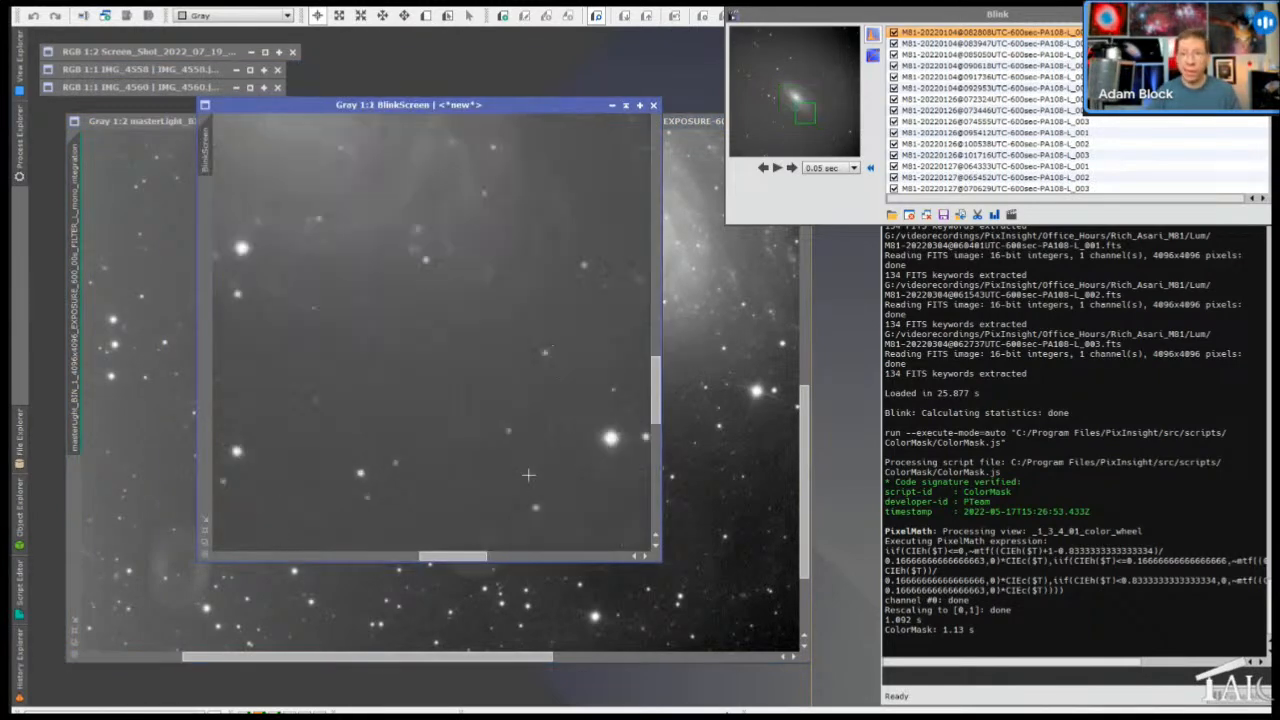
pyautogui.moveTo(486, 558); pyautogui.dragTo(408, 557)
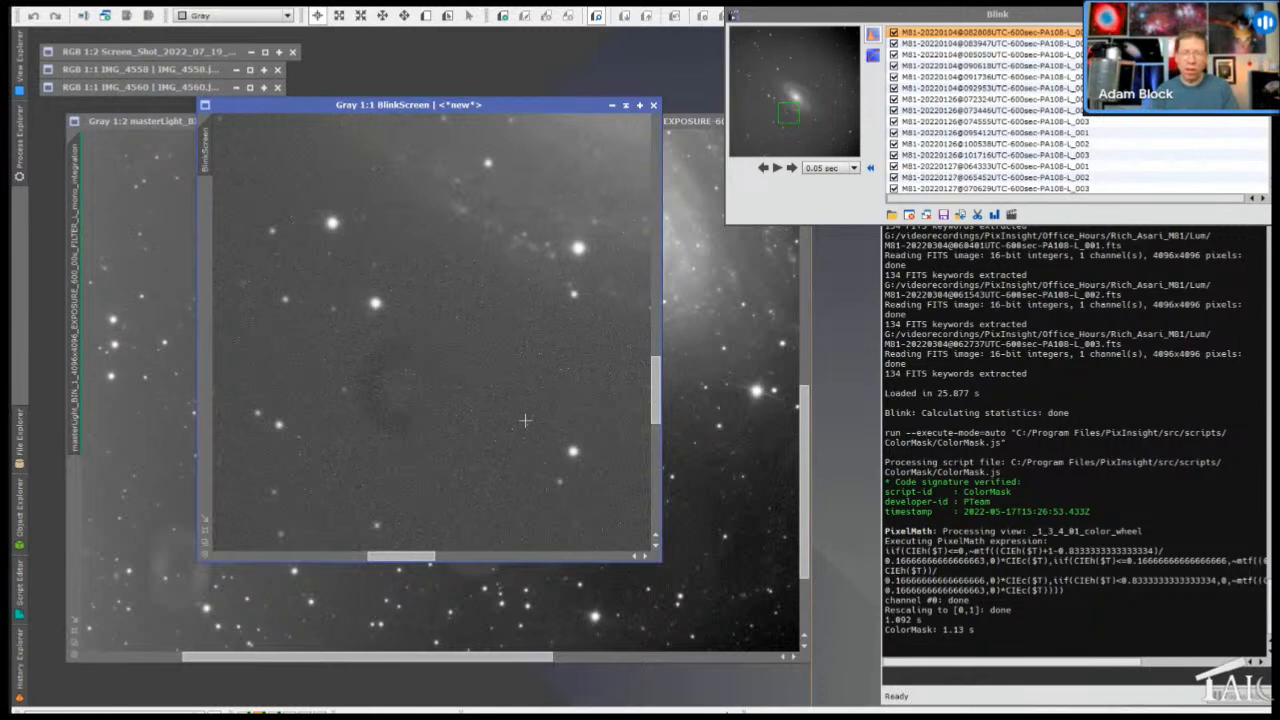
pyautogui.scroll(-2, 524, 420)
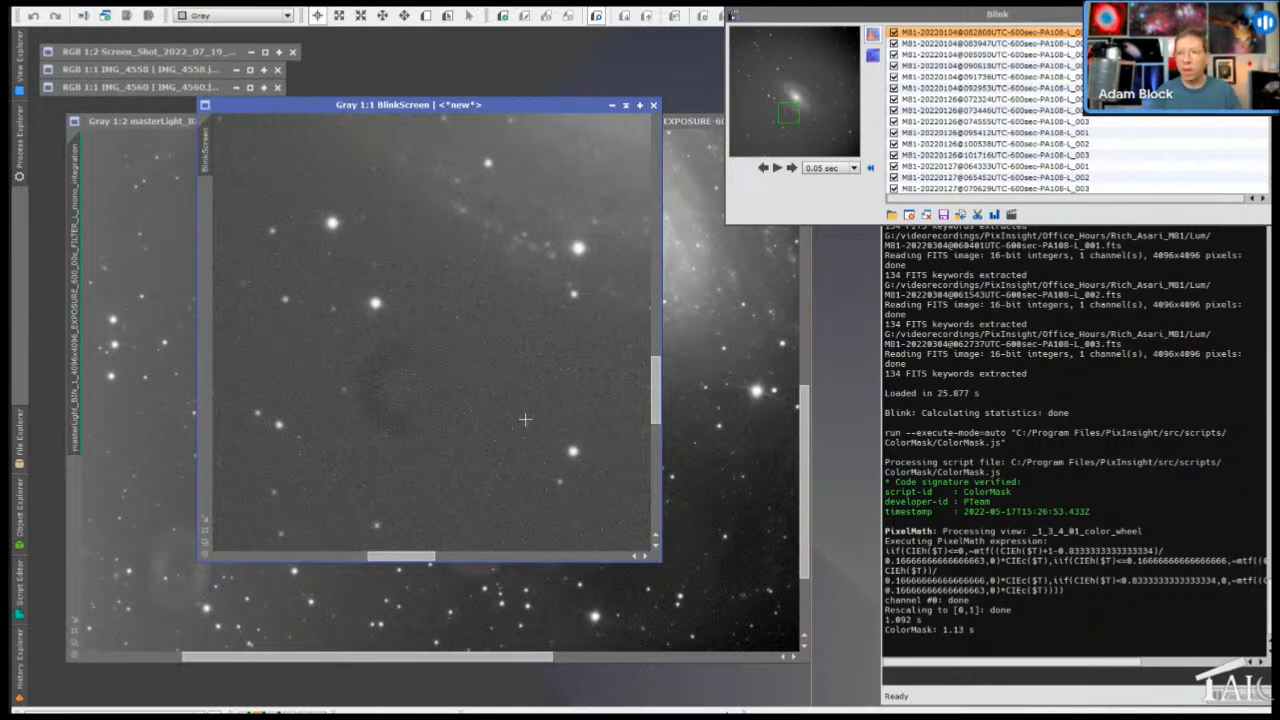
pyautogui.scroll(1, 524, 420)
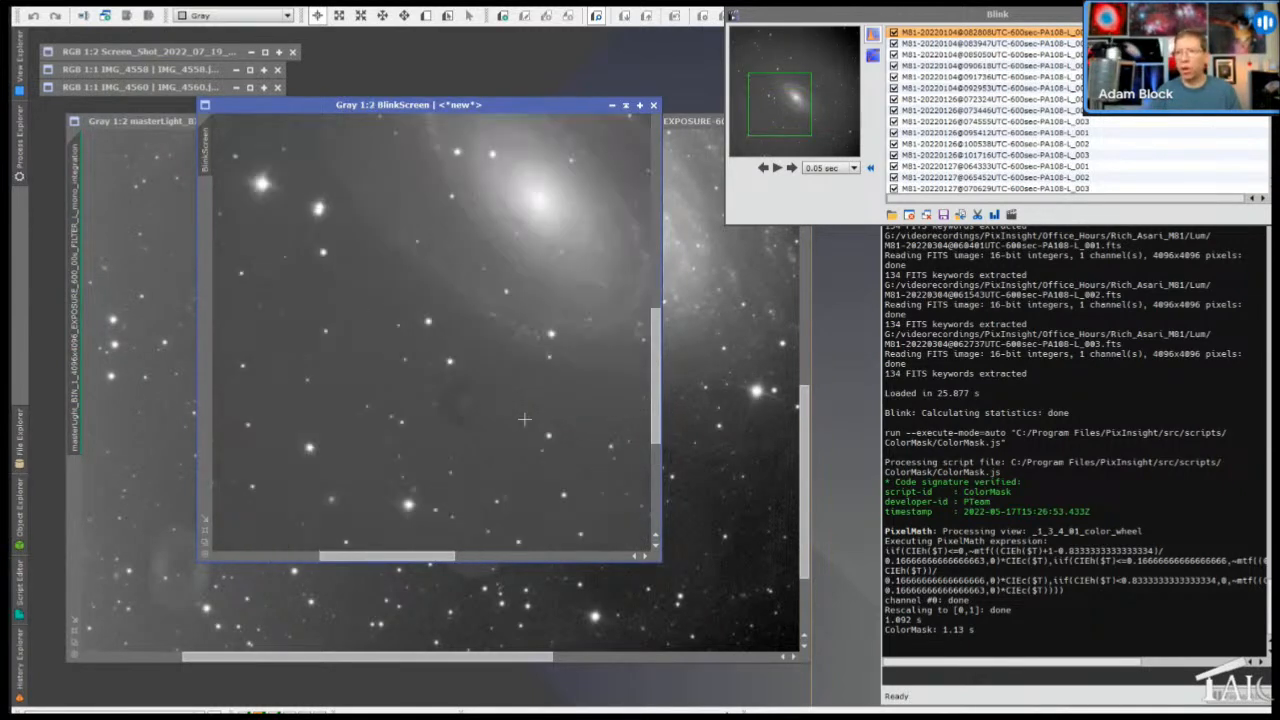
# Compare the dust ring below the galaxy across the individual M81 luminance frames in Blink at 1:1
pyautogui.click(928, 88)
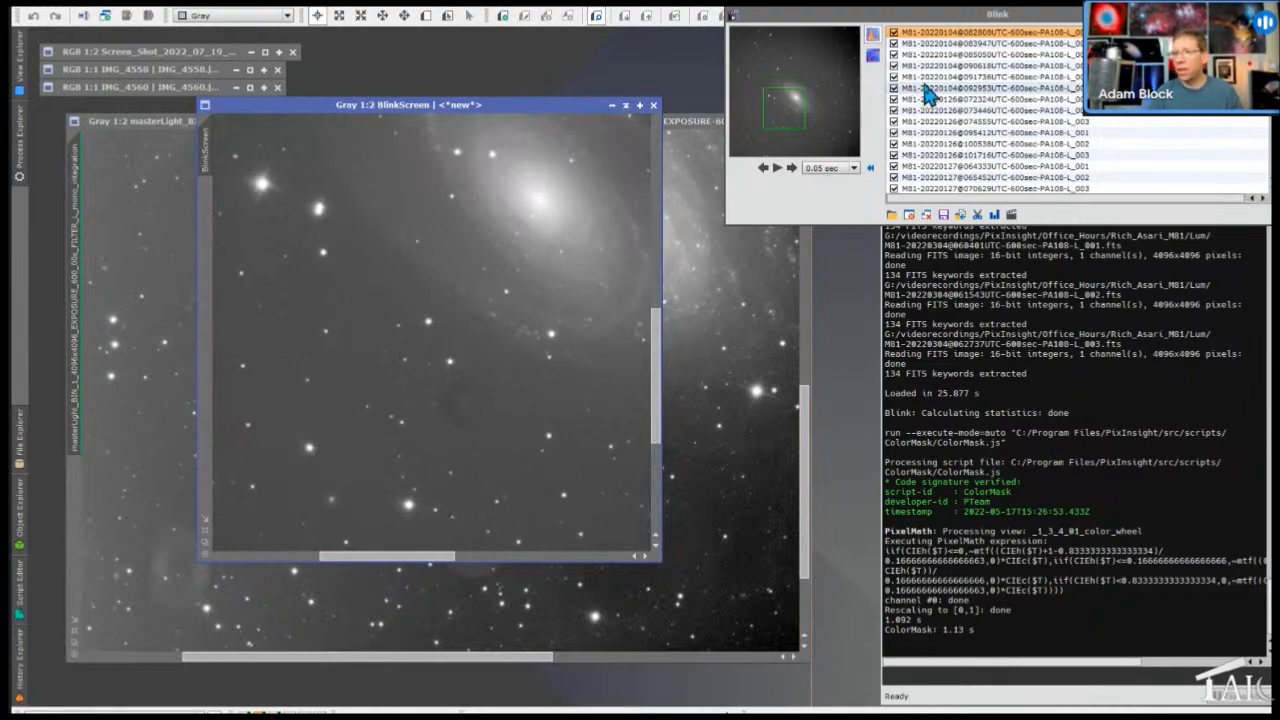
pyautogui.click(940, 121)
pyautogui.click(940, 146)
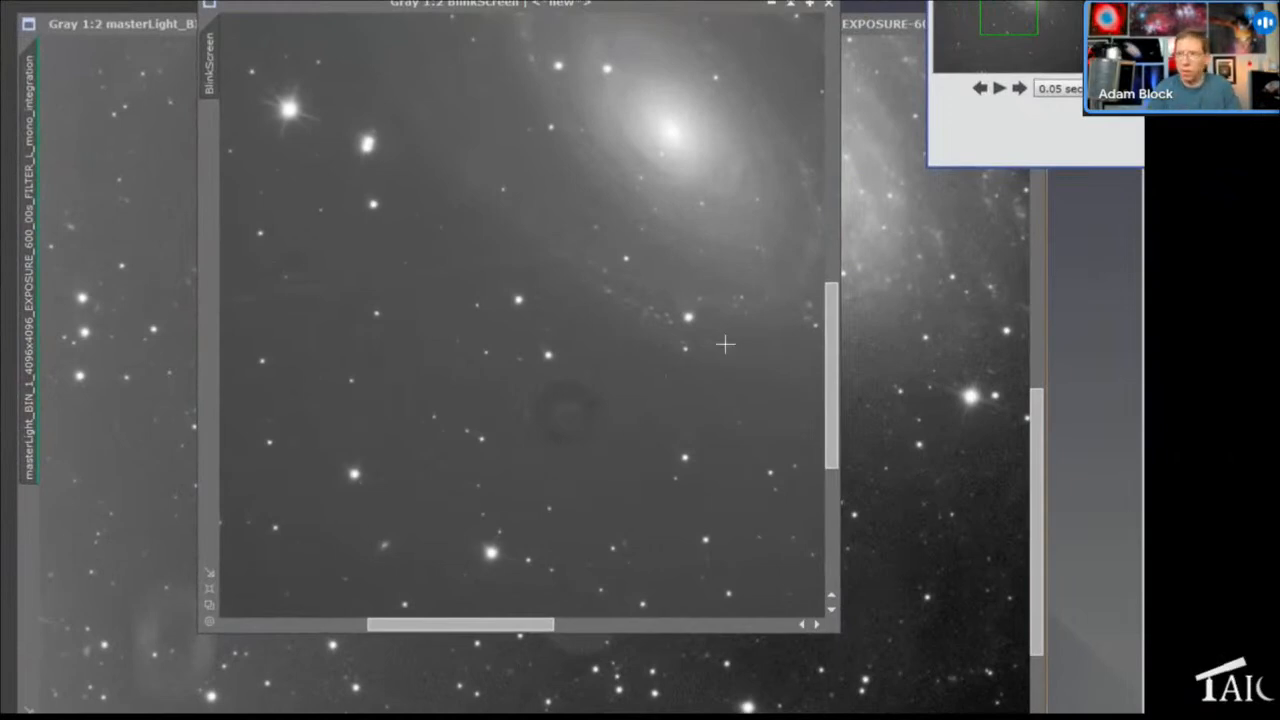
pyautogui.moveTo(830, 328); pyautogui.dragTo(832, 360)
pyautogui.scroll(1, 680, 282)
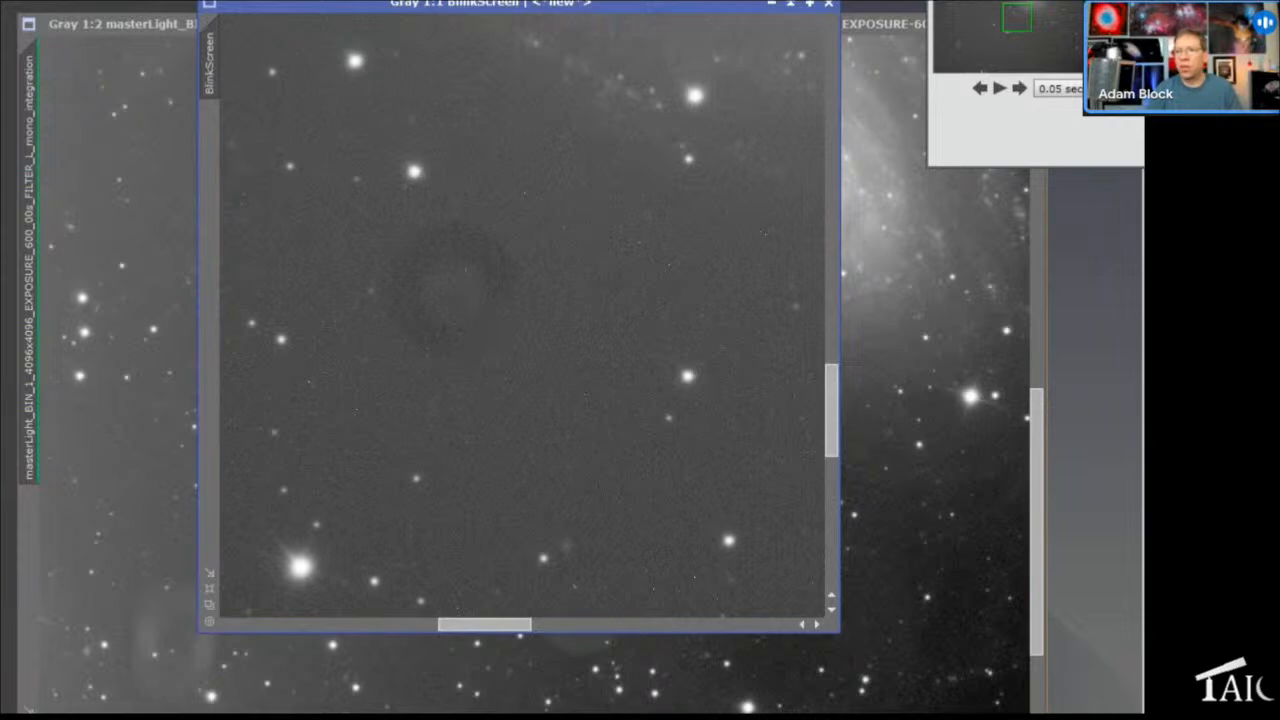
pyautogui.click(1022, 88)
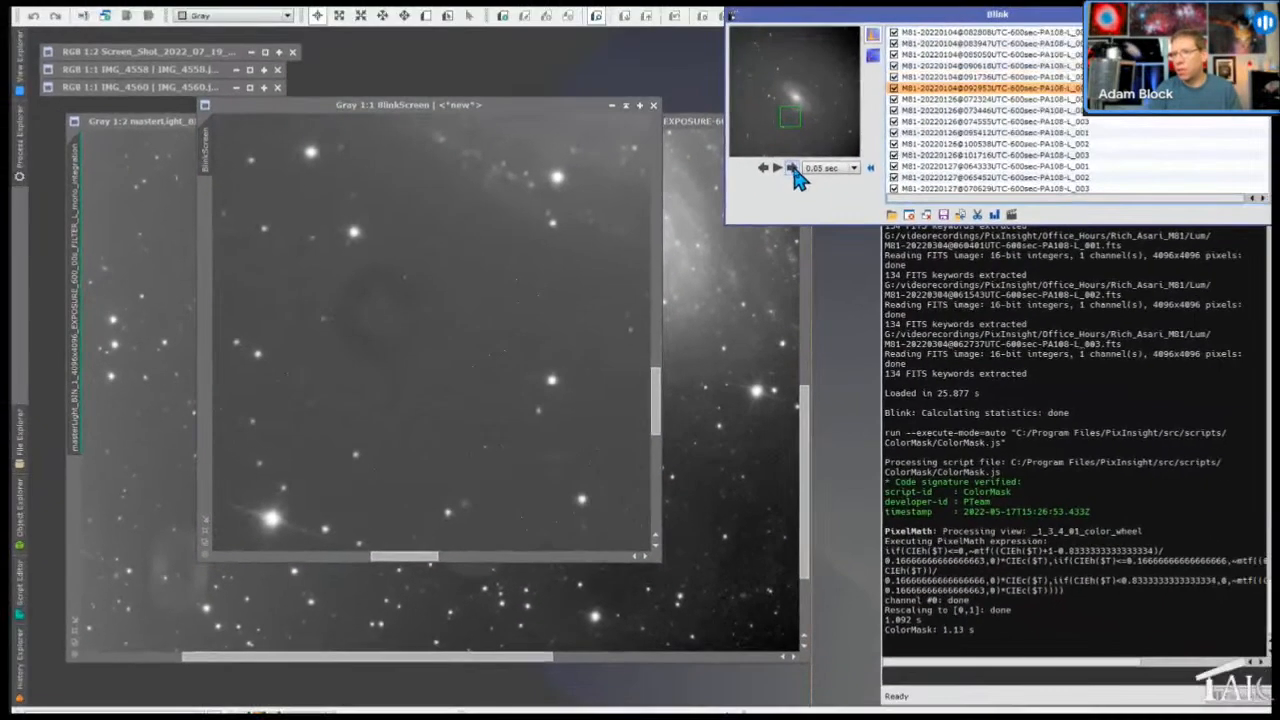
pyautogui.click(792, 169)
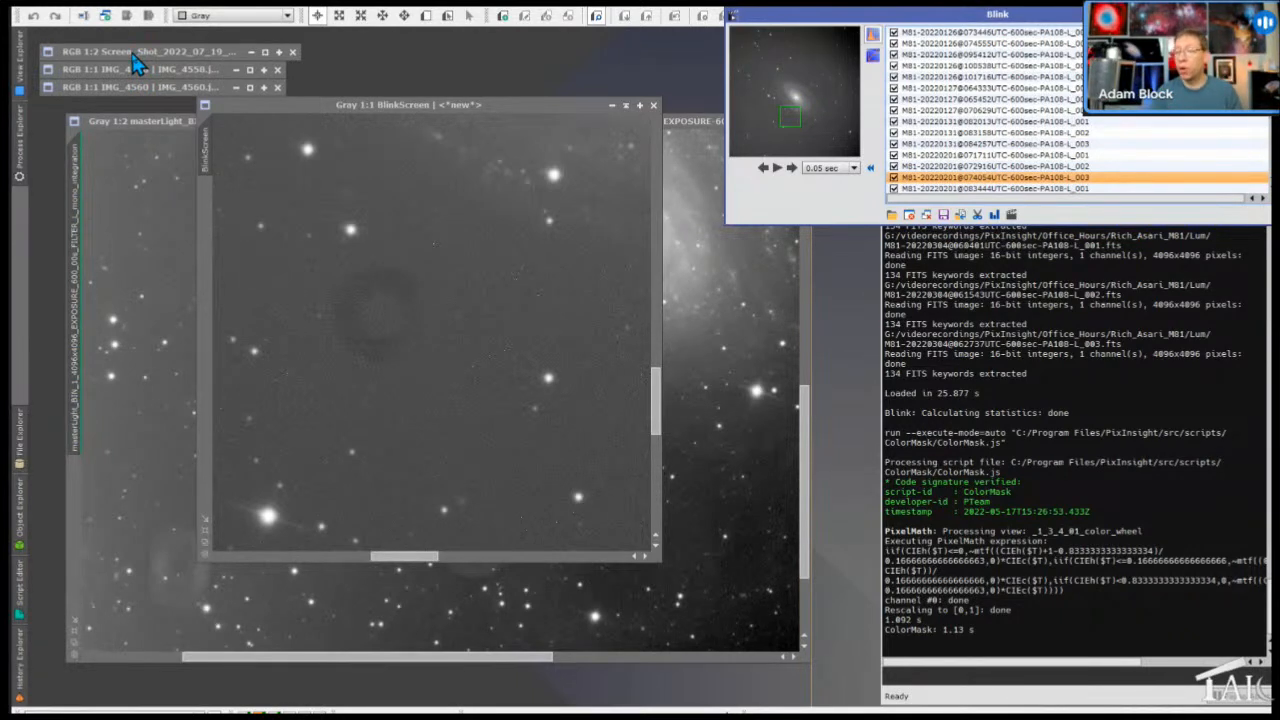
# View the observatory camera screenshot and minimize it, and open the telescope photos IMG_4558 and IMG_4560
pyautogui.scroll(-2, 444, 316)
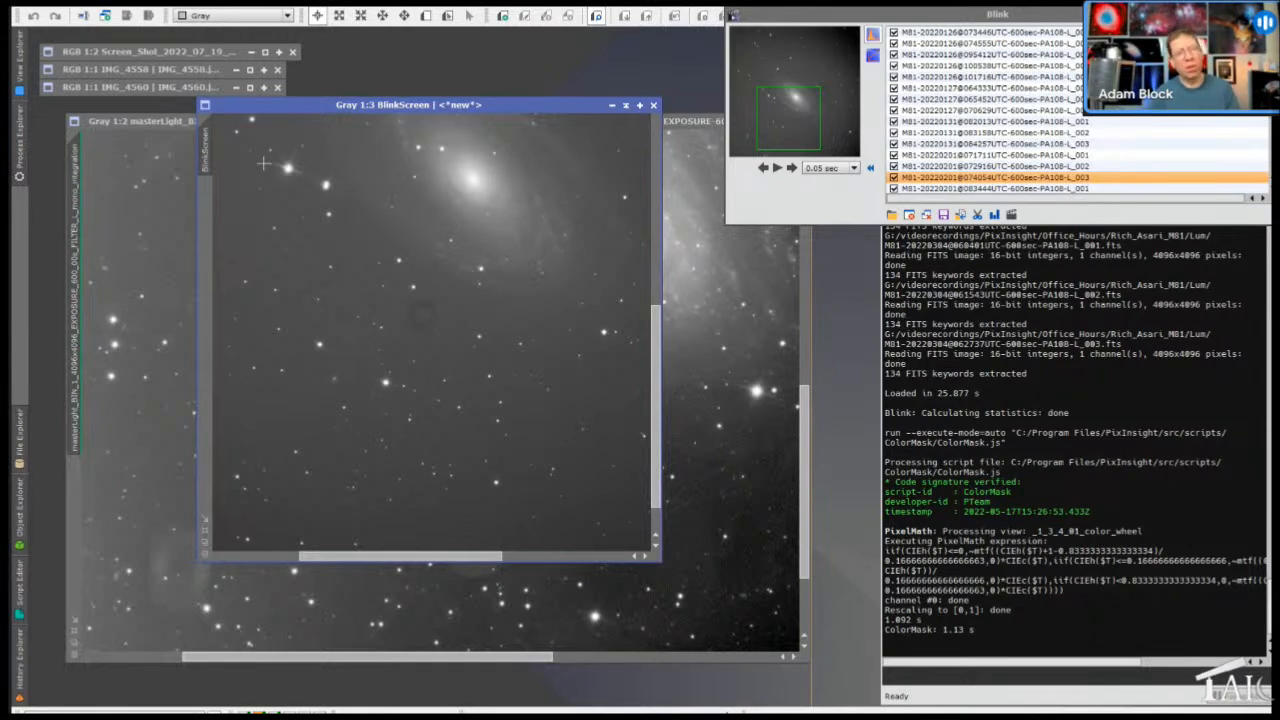
pyautogui.doubleClick(180, 51)
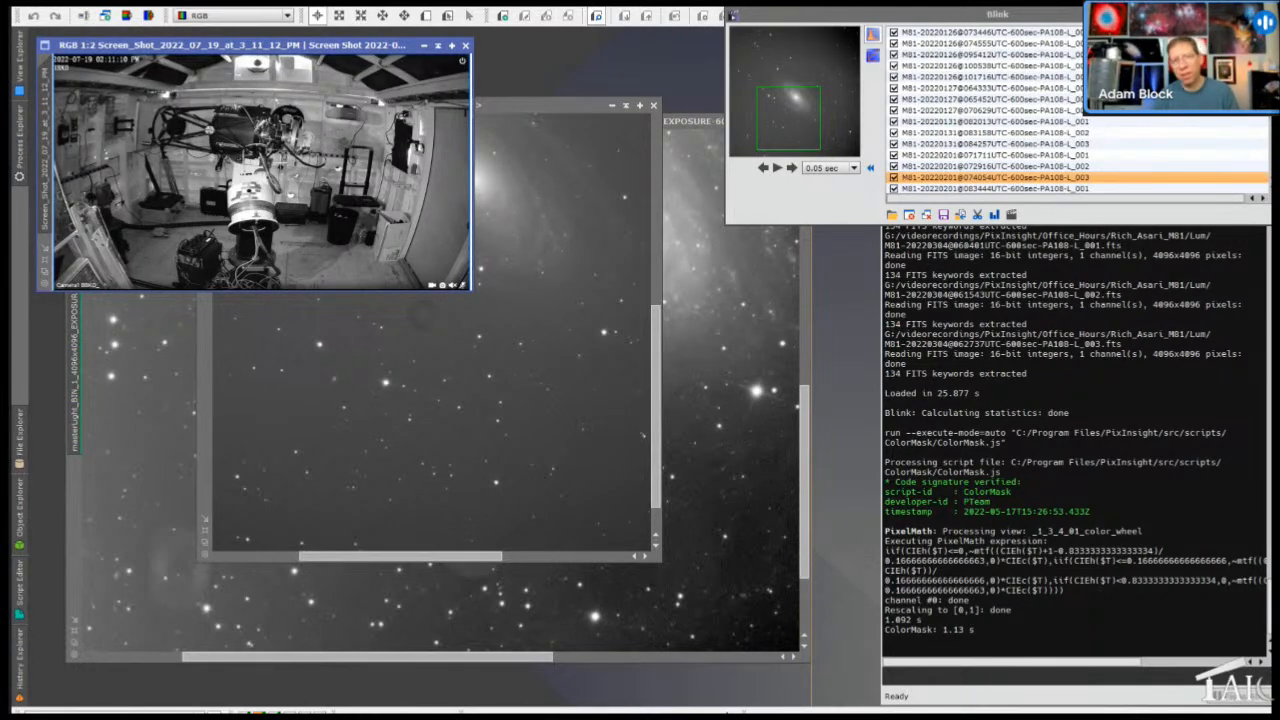
pyautogui.click(425, 45)
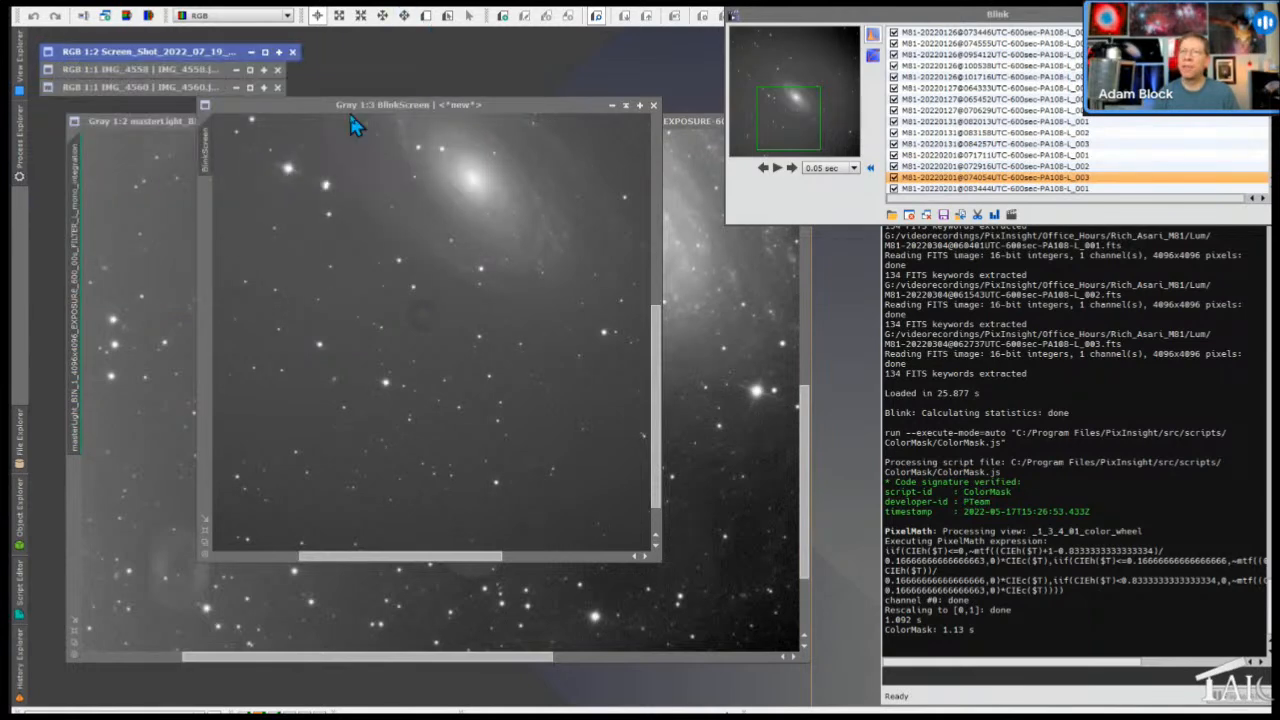
pyautogui.doubleClick(176, 72)
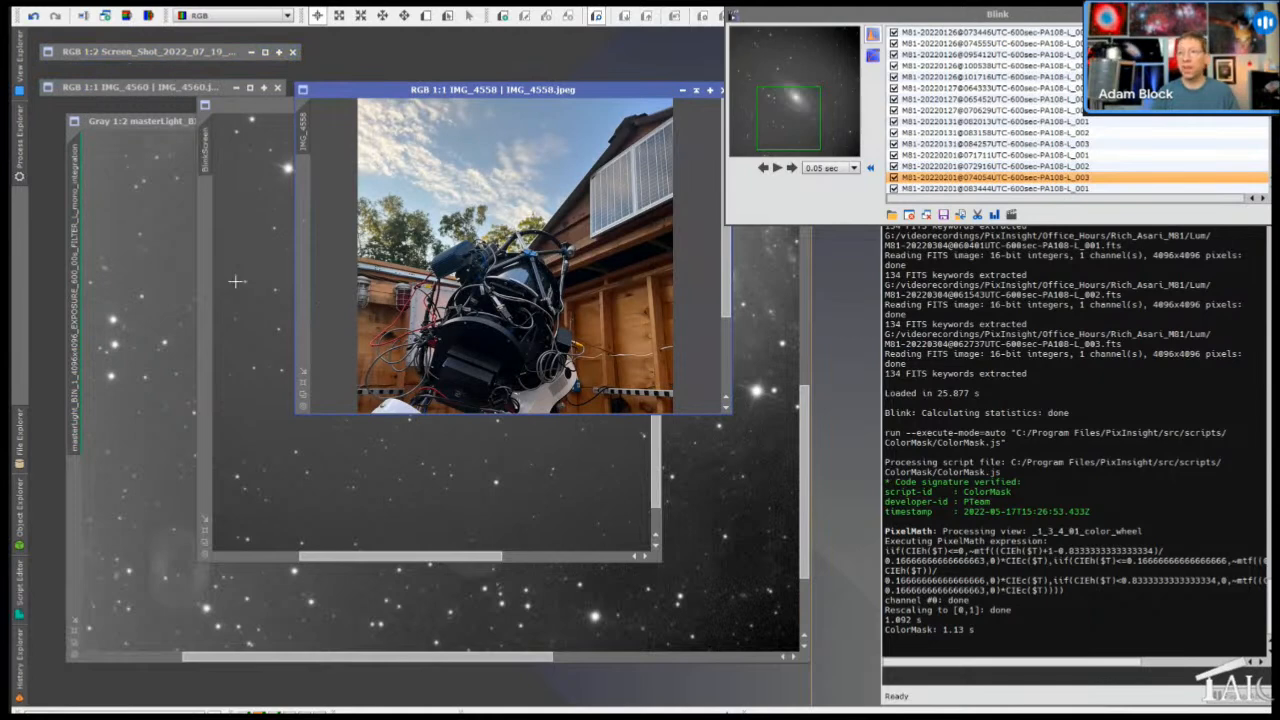
pyautogui.doubleClick(172, 89)
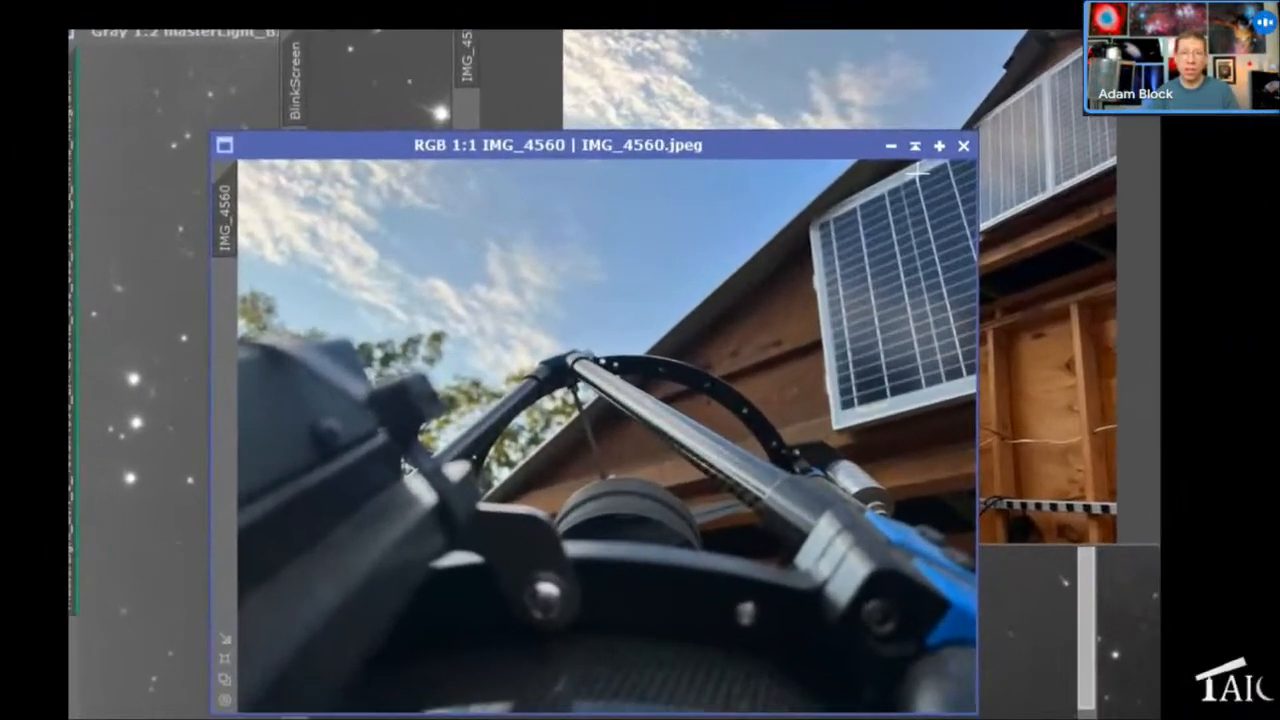
# Return to BlinkScreen and check the dust ring through the remaining luminance frames up to those of 20220304
pyautogui.click(349, 68)
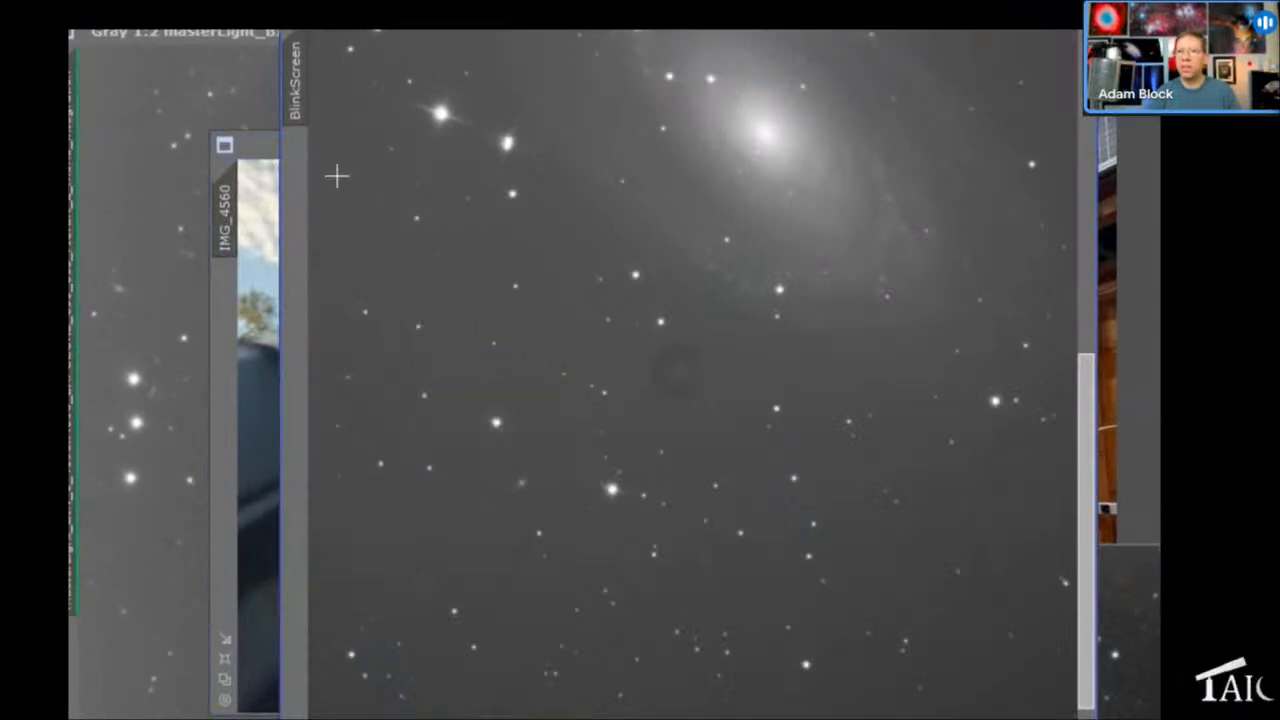
pyautogui.scroll(-1, 760, 420)
pyautogui.scroll(2, 829, 477)
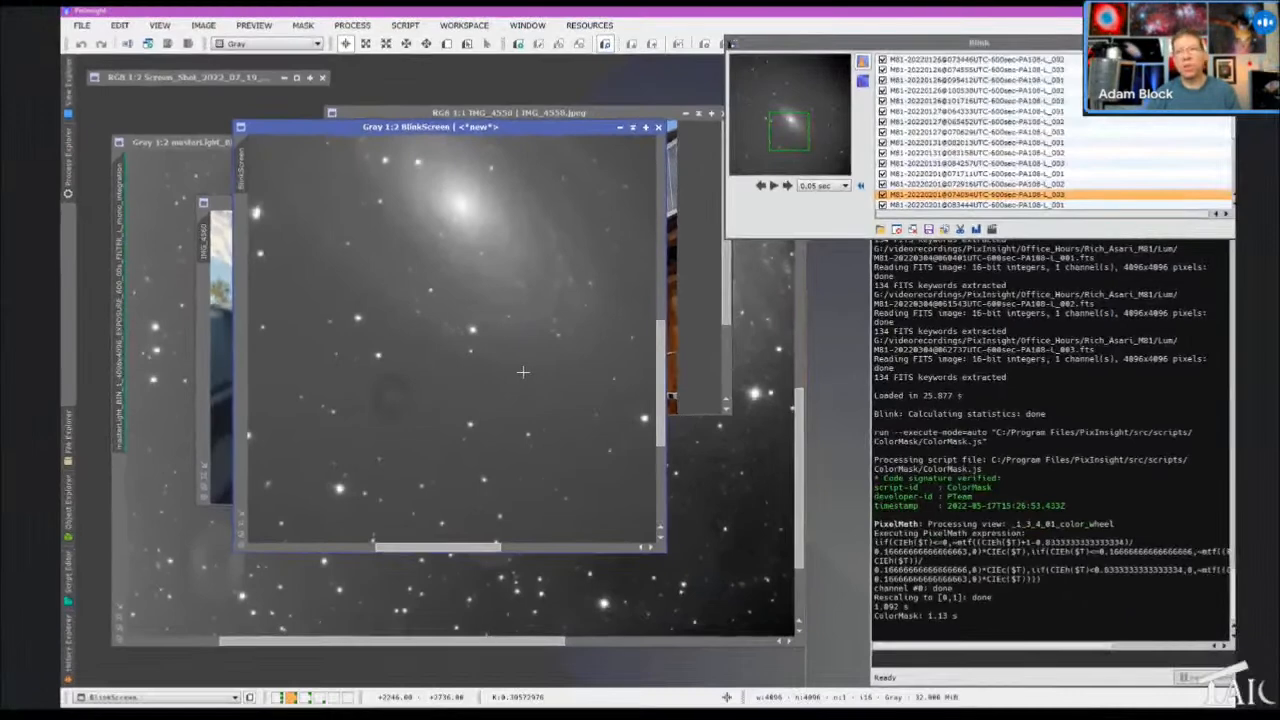
pyautogui.click(787, 186)
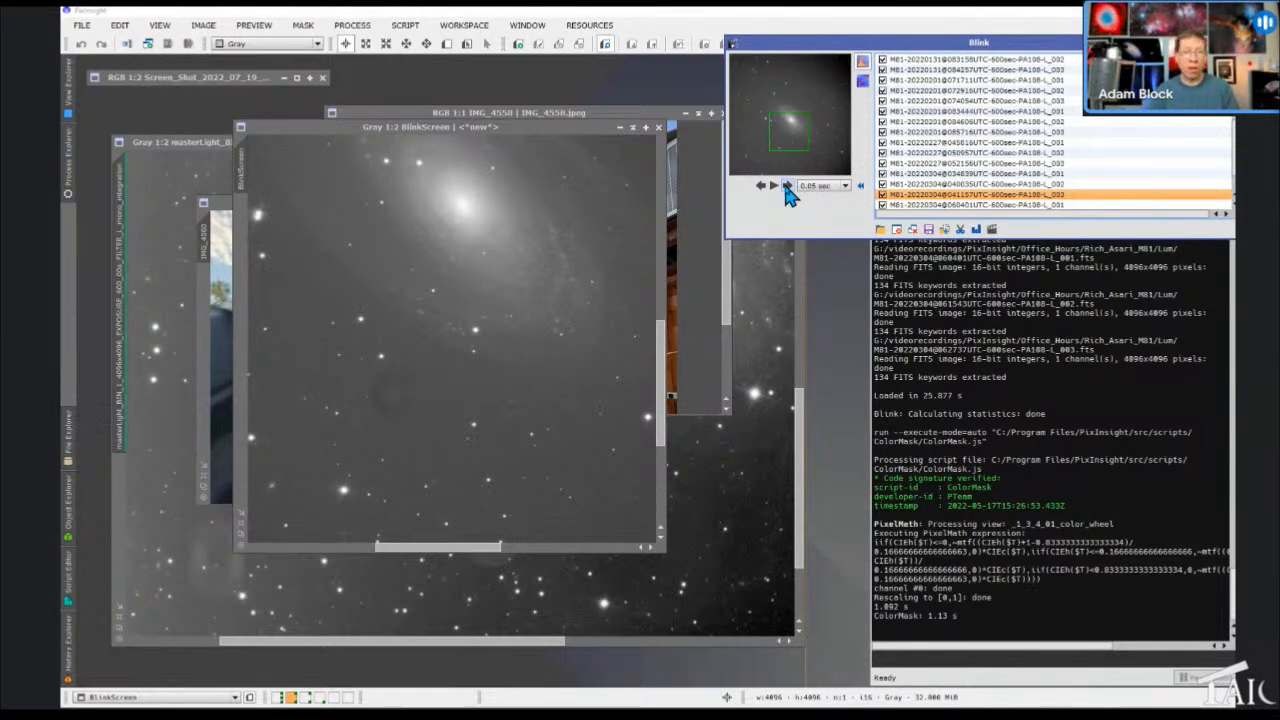
pyautogui.click(787, 187)
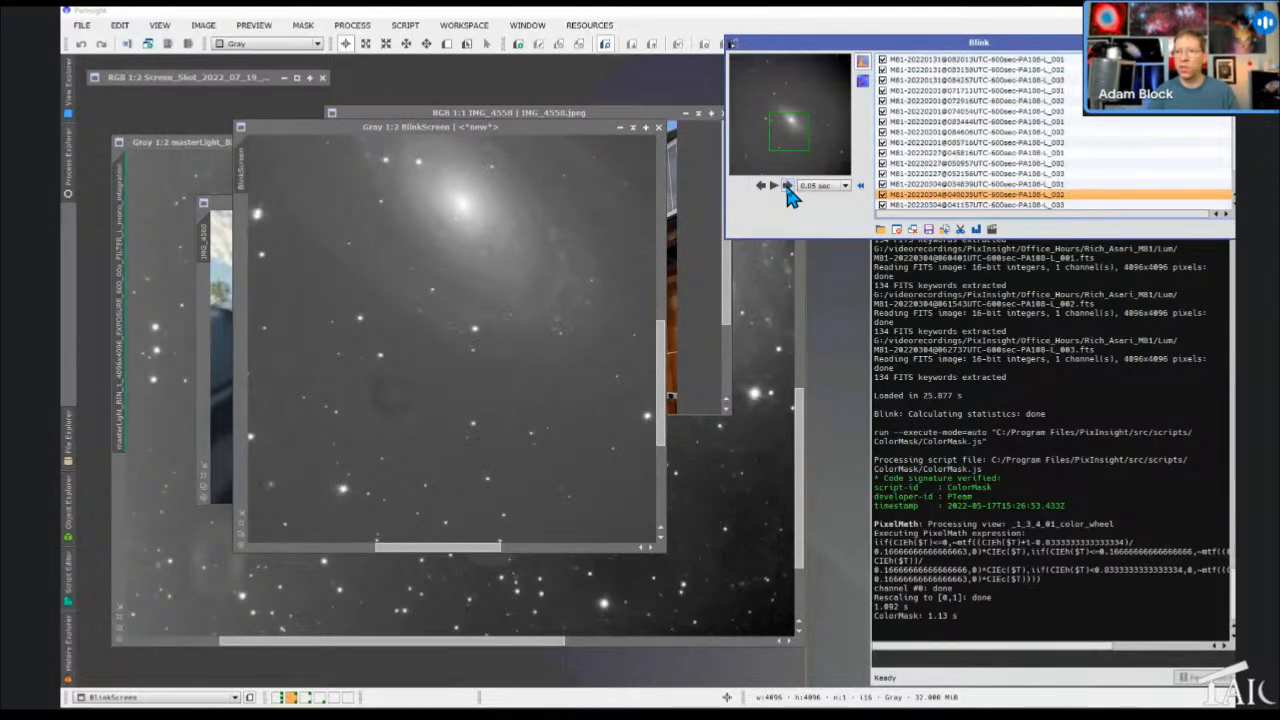
pyautogui.click(787, 188)
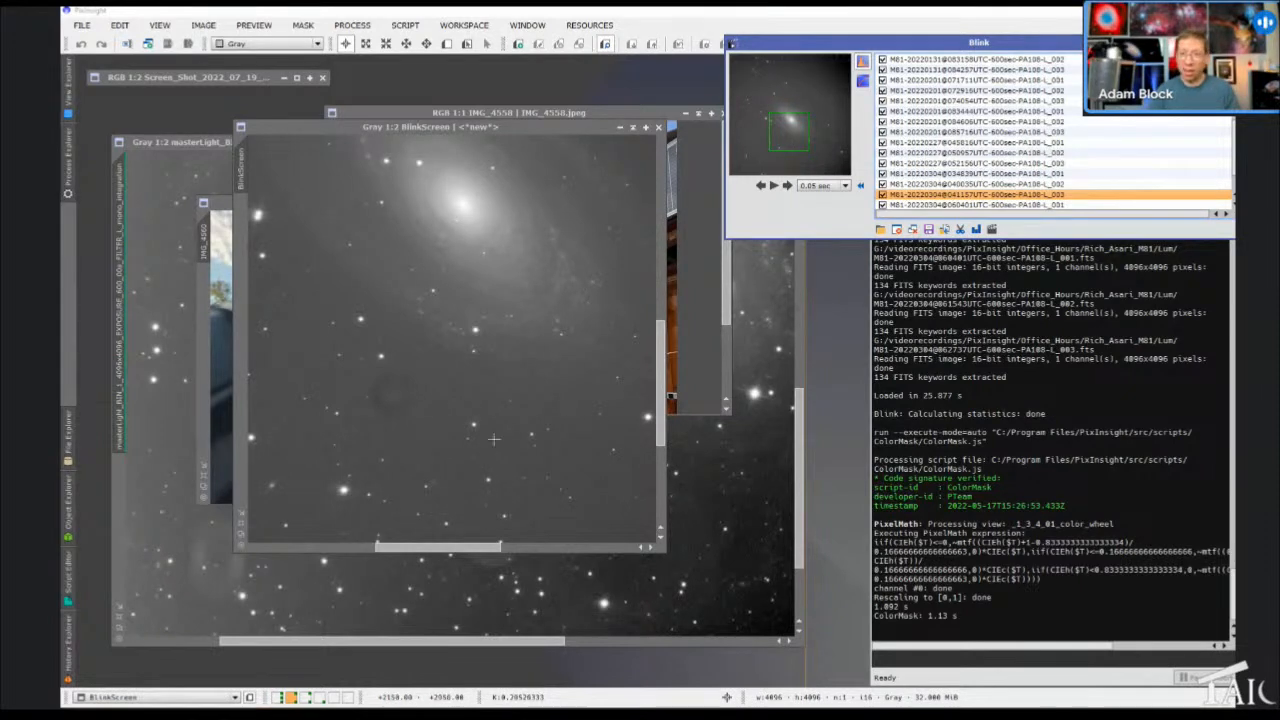
# Step through the Blink frames at 1:1 to compare the diffraction spikes of the bright star beside the galaxy
pyautogui.moveTo(500, 558); pyautogui.dragTo(435, 555)
pyautogui.moveTo(664, 342); pyautogui.dragTo(665, 322)
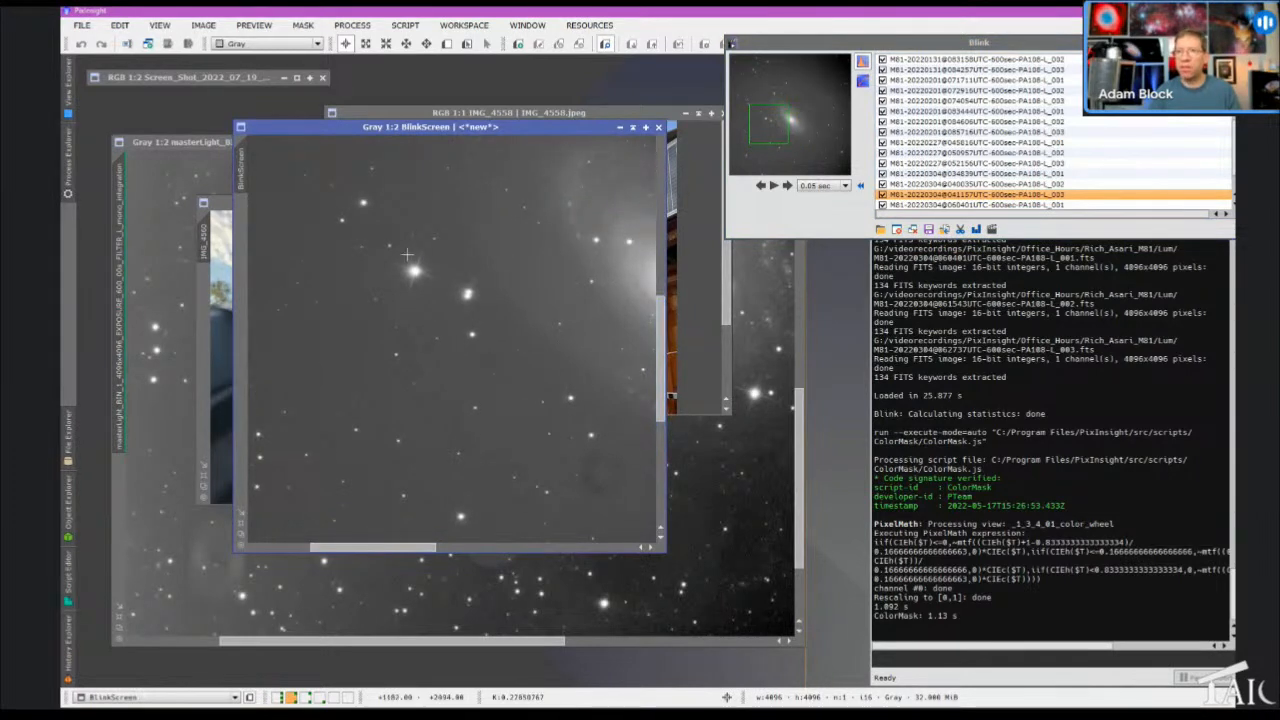
pyautogui.scroll(1, 405, 244)
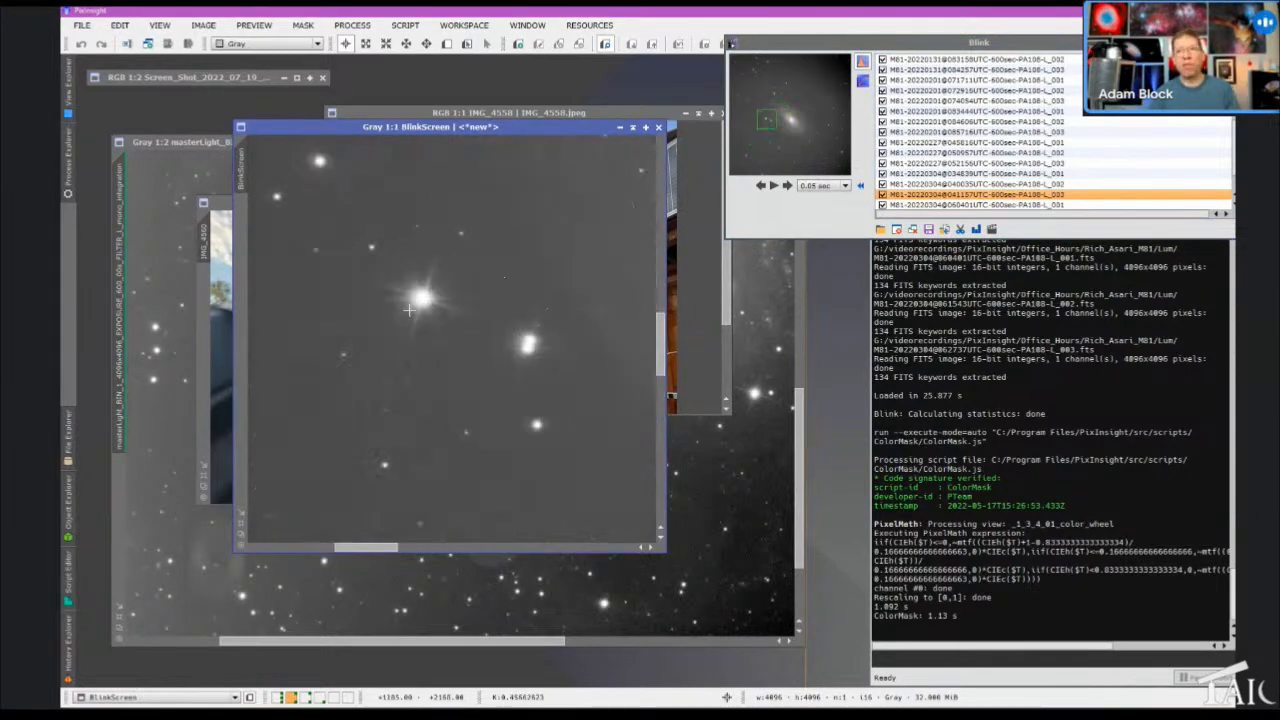
pyautogui.click(787, 186)
pyautogui.click(787, 186)
pyautogui.click(787, 186)
pyautogui.click(787, 186)
pyautogui.click(787, 186)
pyautogui.click(787, 186)
pyautogui.click(787, 186)
pyautogui.click(787, 186)
pyautogui.click(787, 186)
pyautogui.click(787, 186)
pyautogui.click(787, 186)
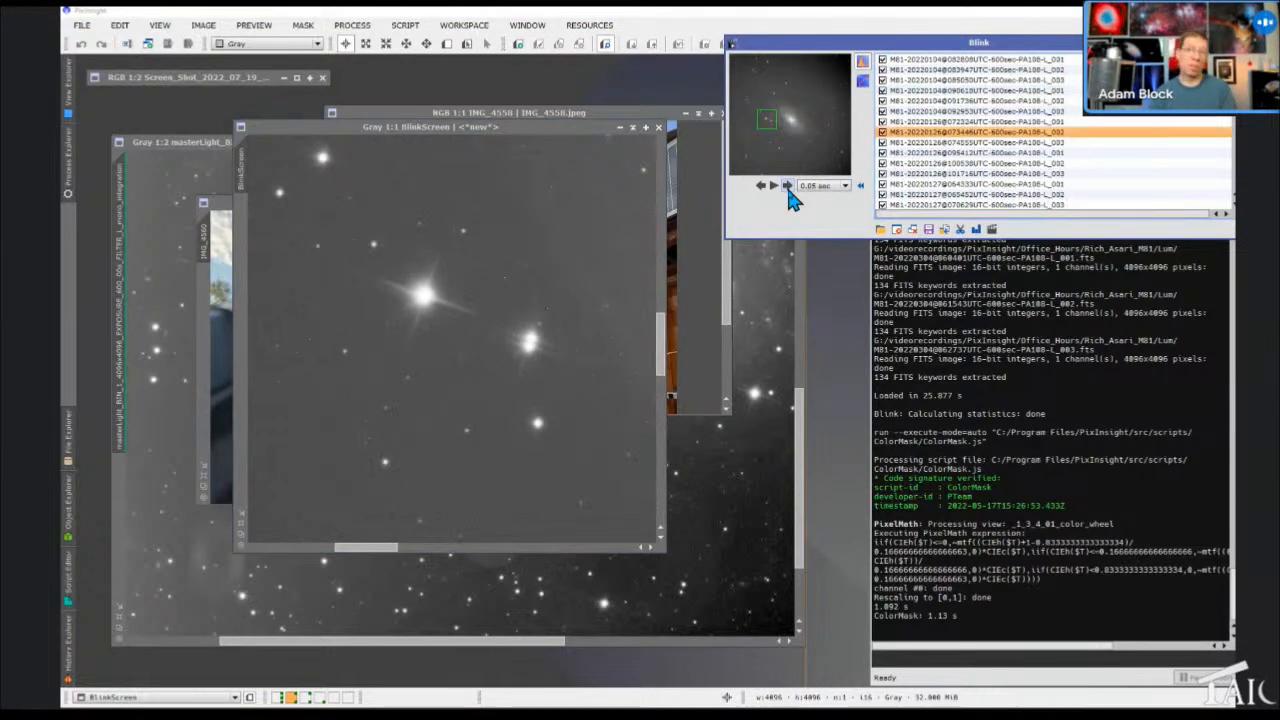
pyautogui.click(787, 186)
pyautogui.click(787, 186)
pyautogui.click(787, 186)
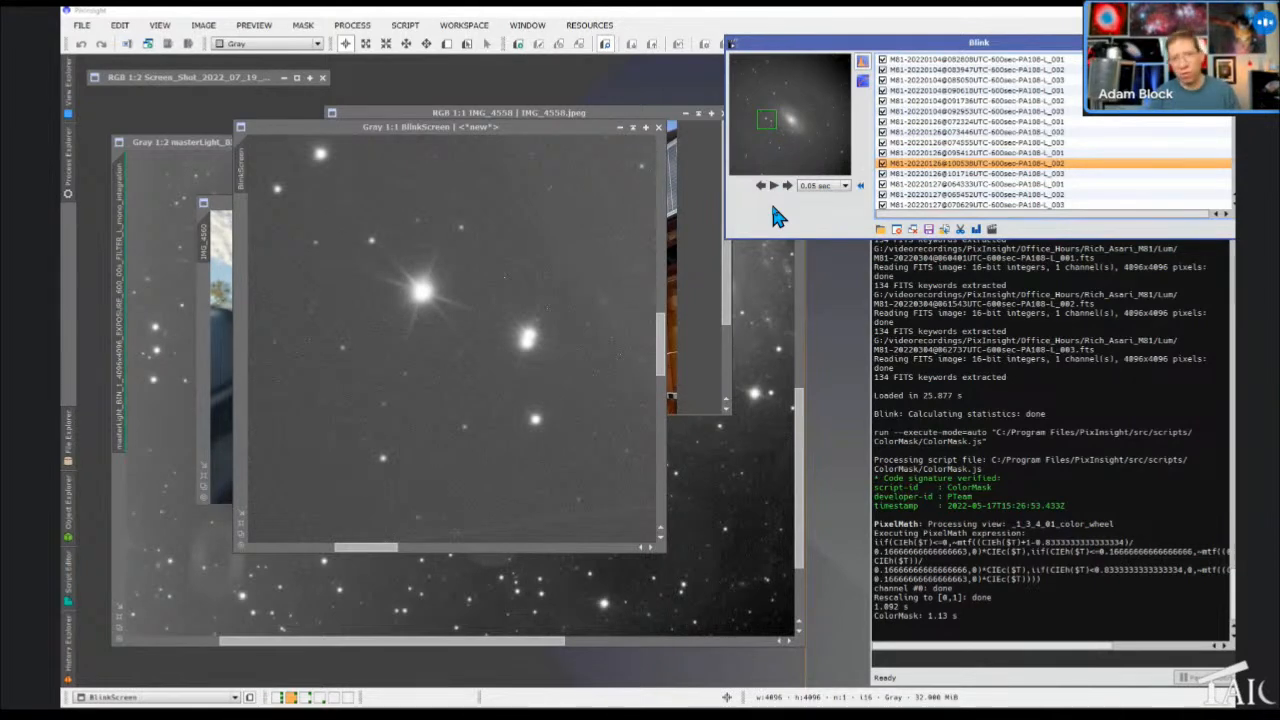
# Move the Blink and Process Console windows aside, open the obstruction.JPG image, and examine its crescent-shaped stars at 2:1
pyautogui.moveTo(923, 44); pyautogui.dragTo(640, 39)
pyautogui.moveTo(1050, 43); pyautogui.dragTo(1046, 18)
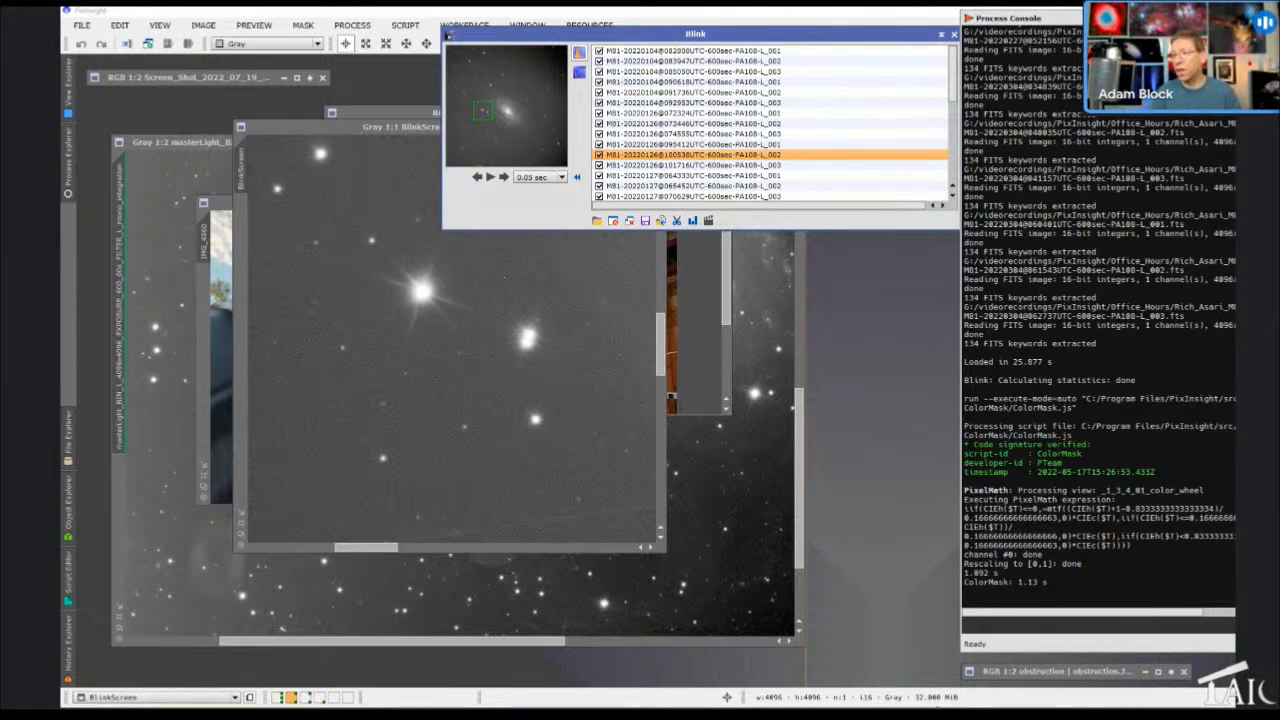
pyautogui.doubleClick(1000, 670)
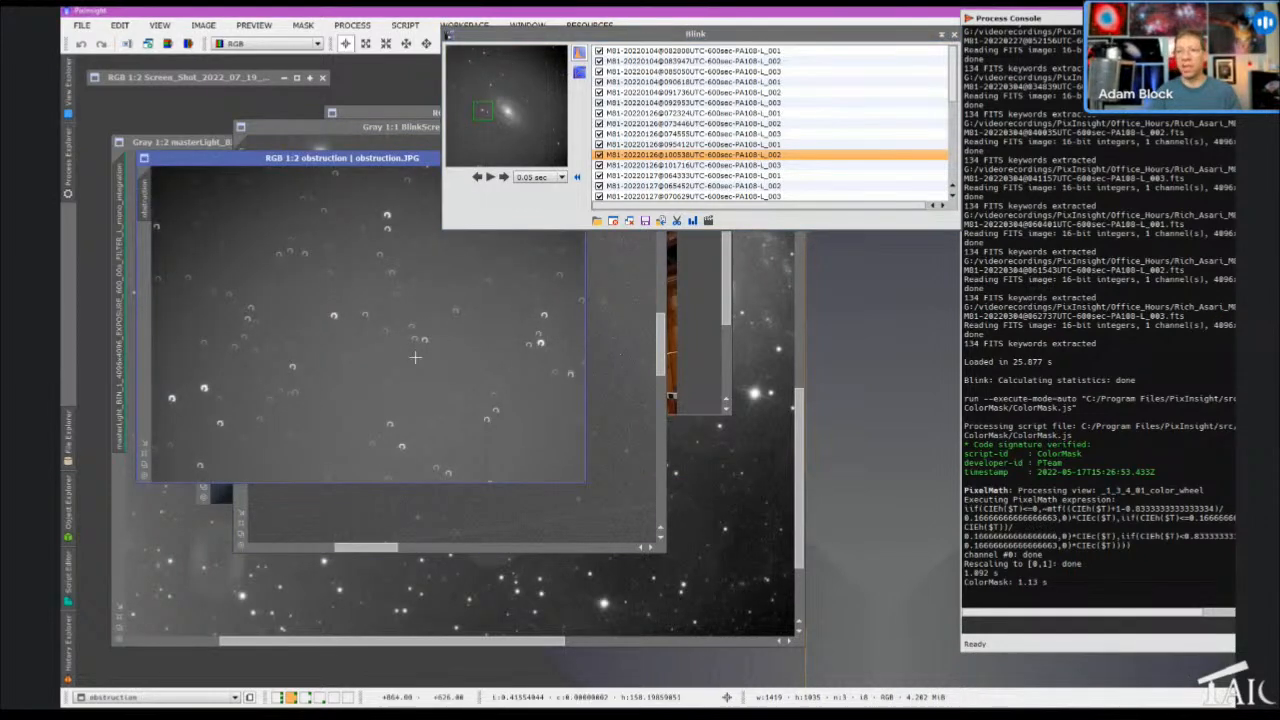
pyautogui.scroll(1, 415, 363)
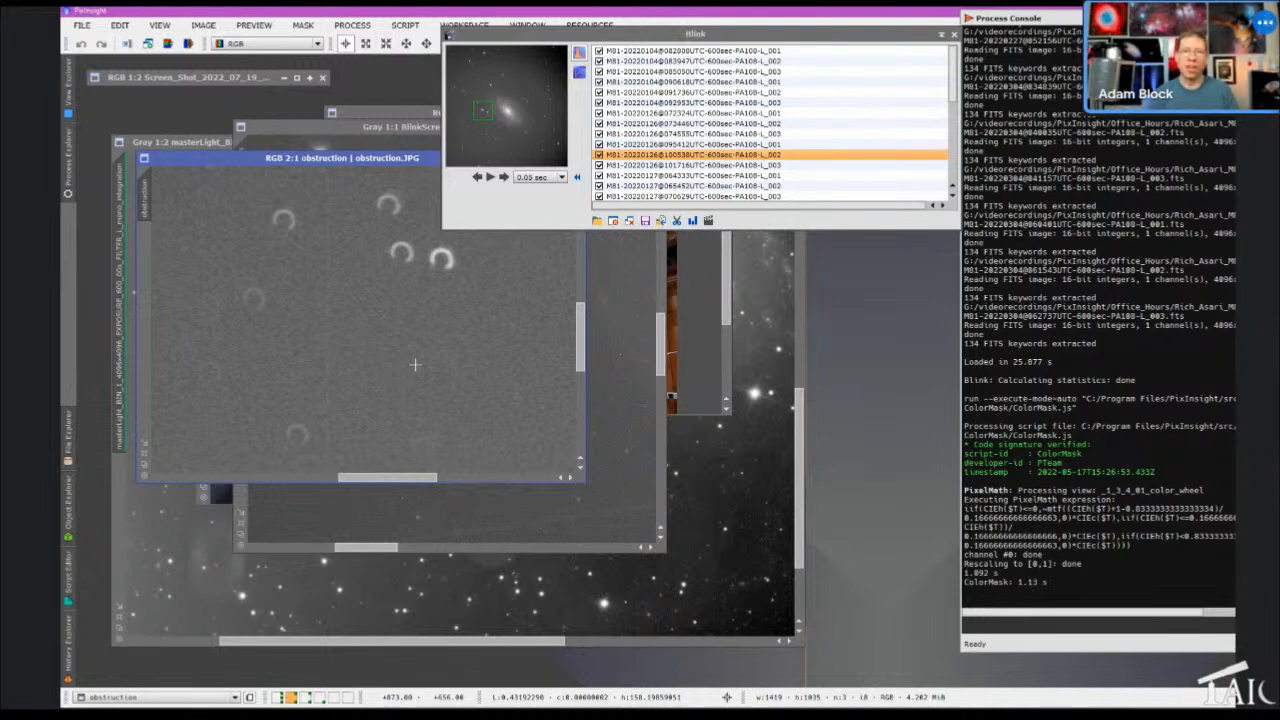
# Bring the luminance master forward, move Blink off it, and close all images loaded in Blink
pyautogui.click(585, 592)
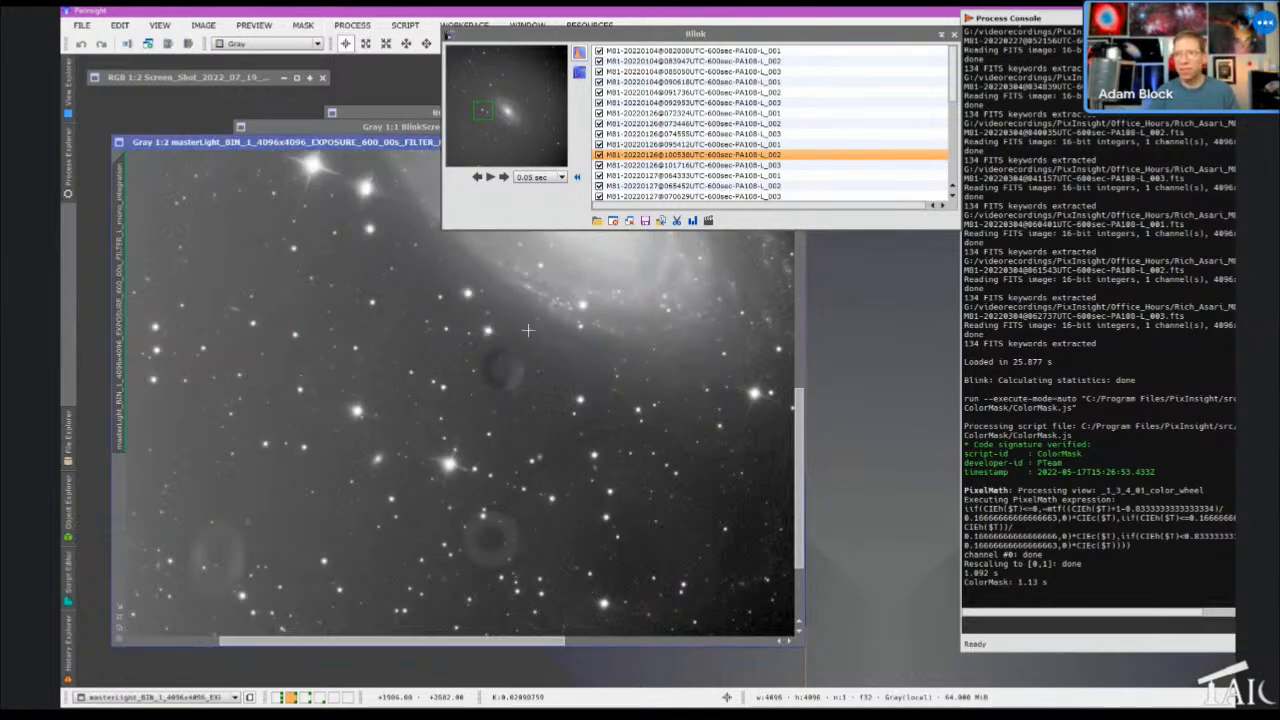
pyautogui.moveTo(507, 35); pyautogui.dragTo(783, 46)
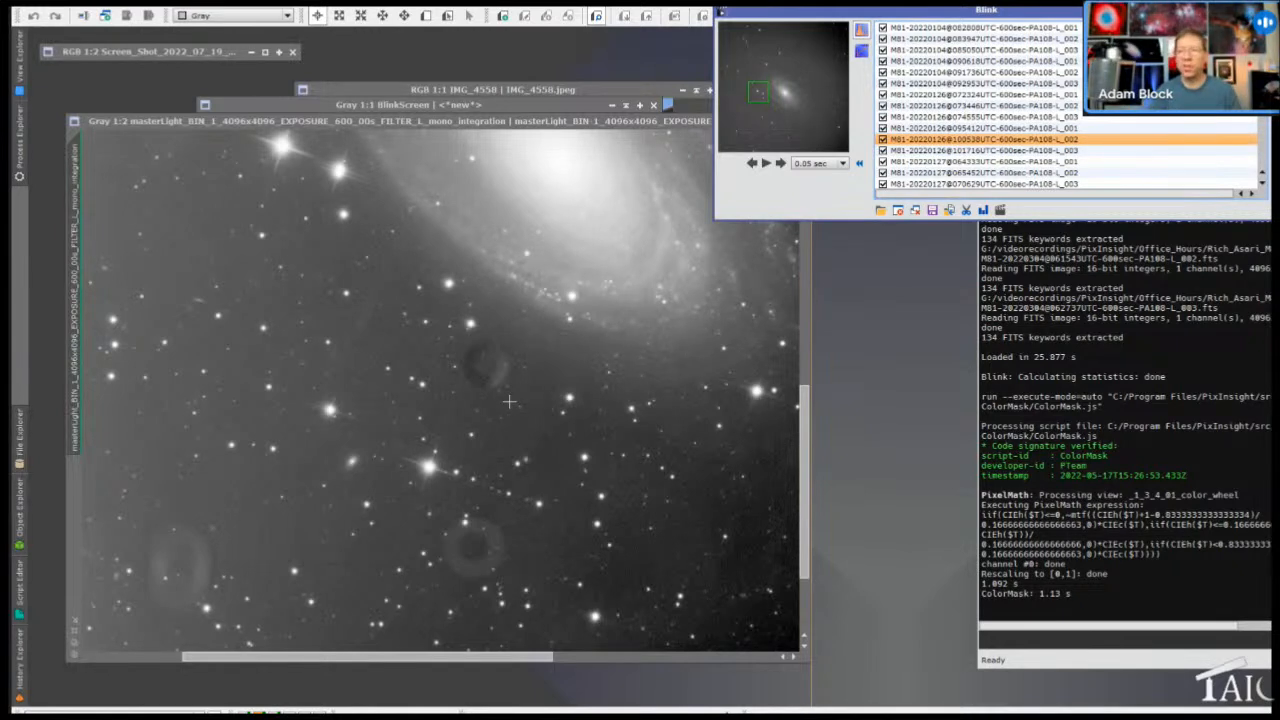
pyautogui.moveTo(1035, 16); pyautogui.dragTo(951, 22)
pyautogui.click(817, 218)
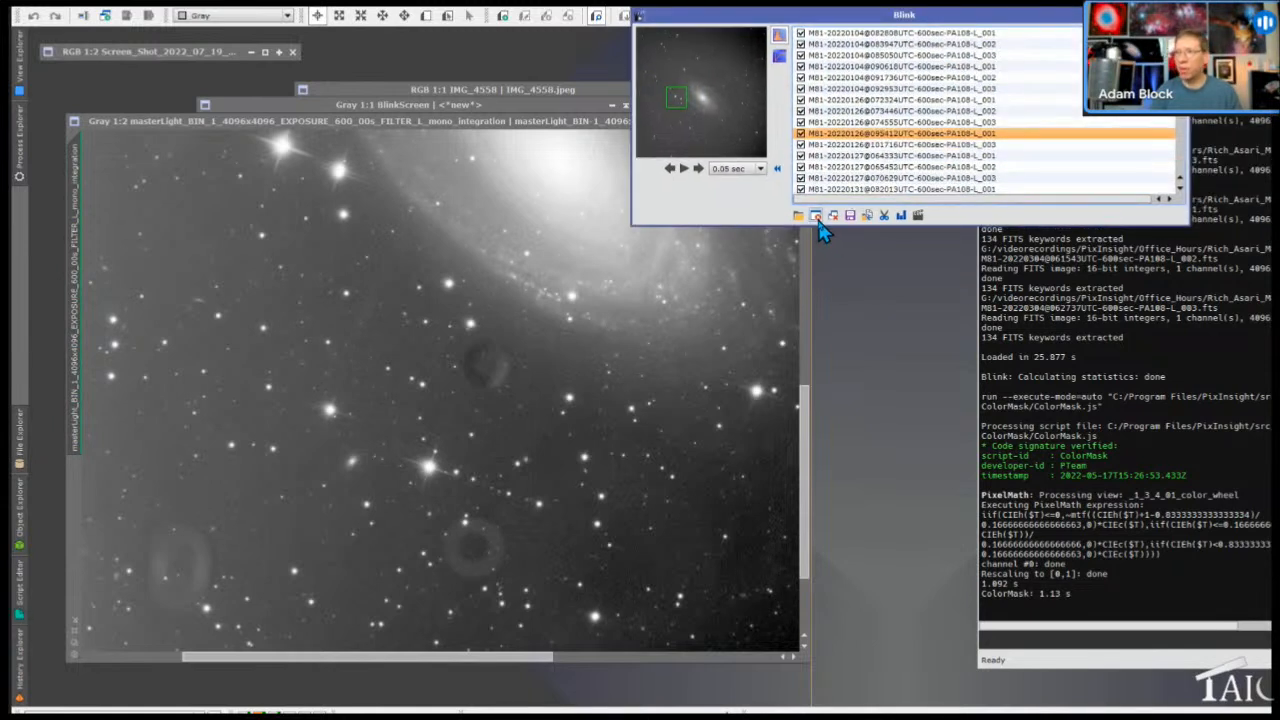
pyautogui.click(834, 217)
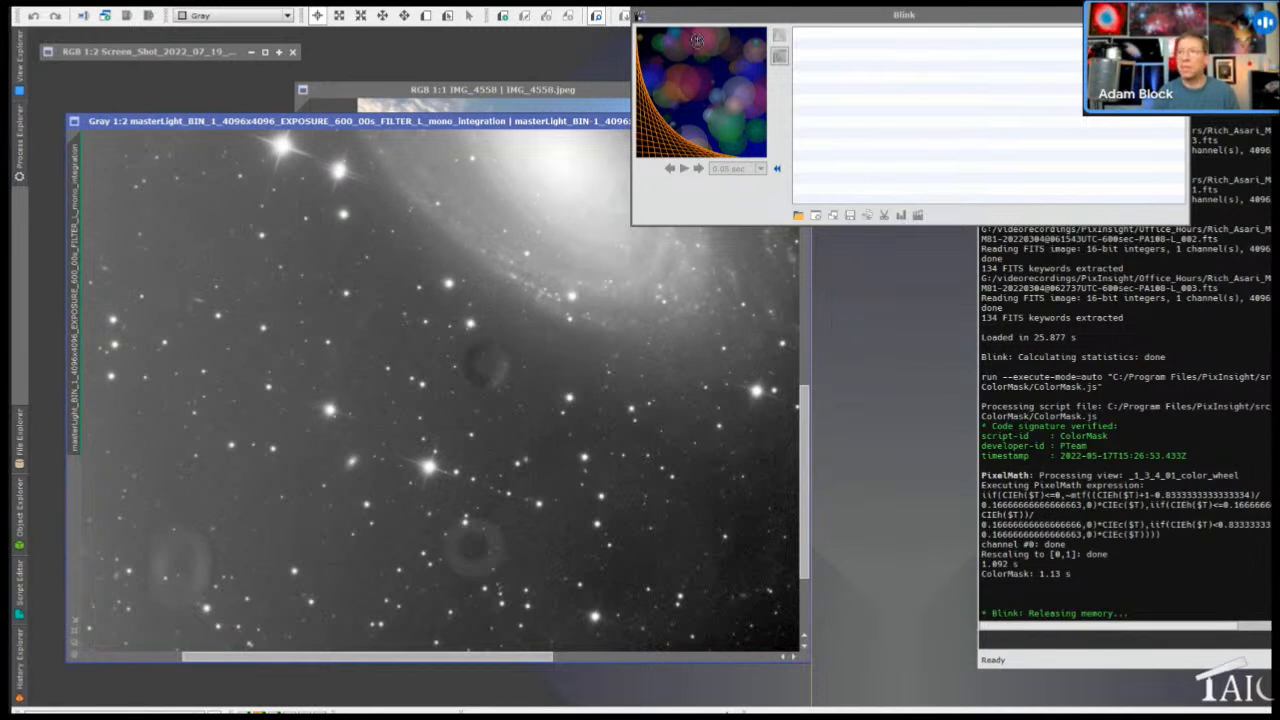
# Move Blink off the image area and close the luminance master, IMG_4558.jpeg and obstruction.JPG images
pyautogui.moveTo(708, 15); pyautogui.dragTo(943, 30)
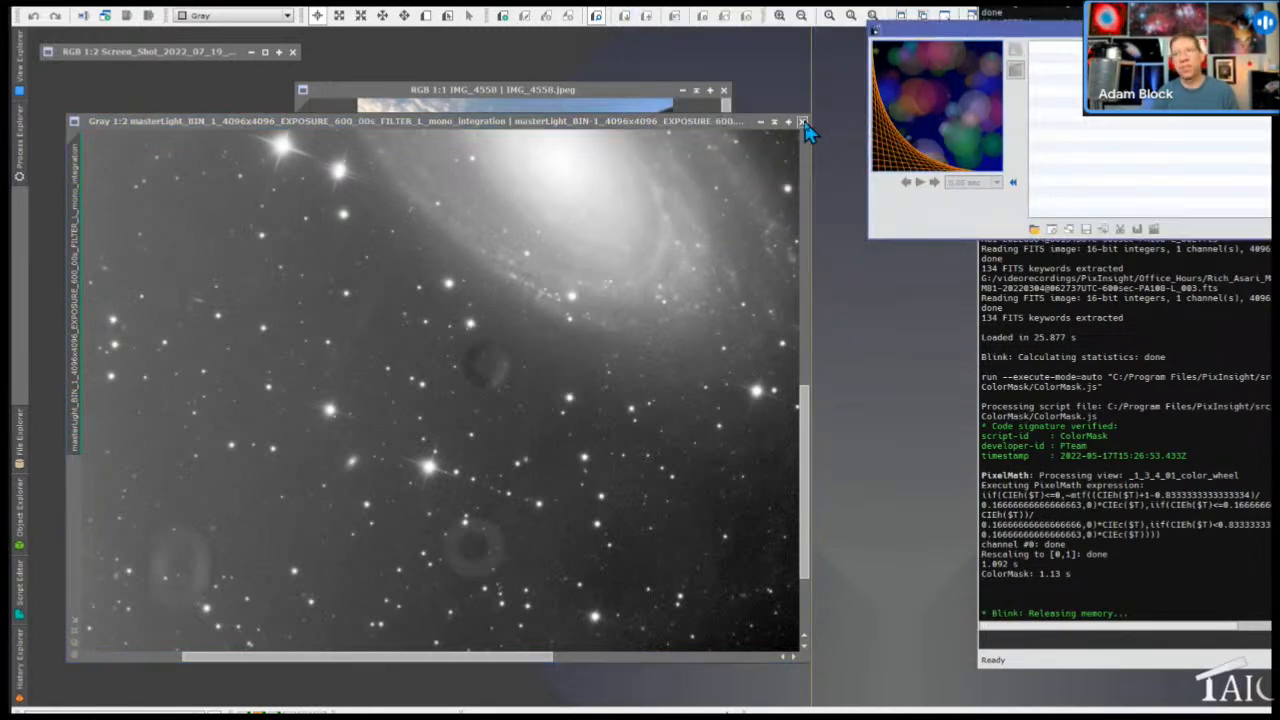
pyautogui.click(802, 121)
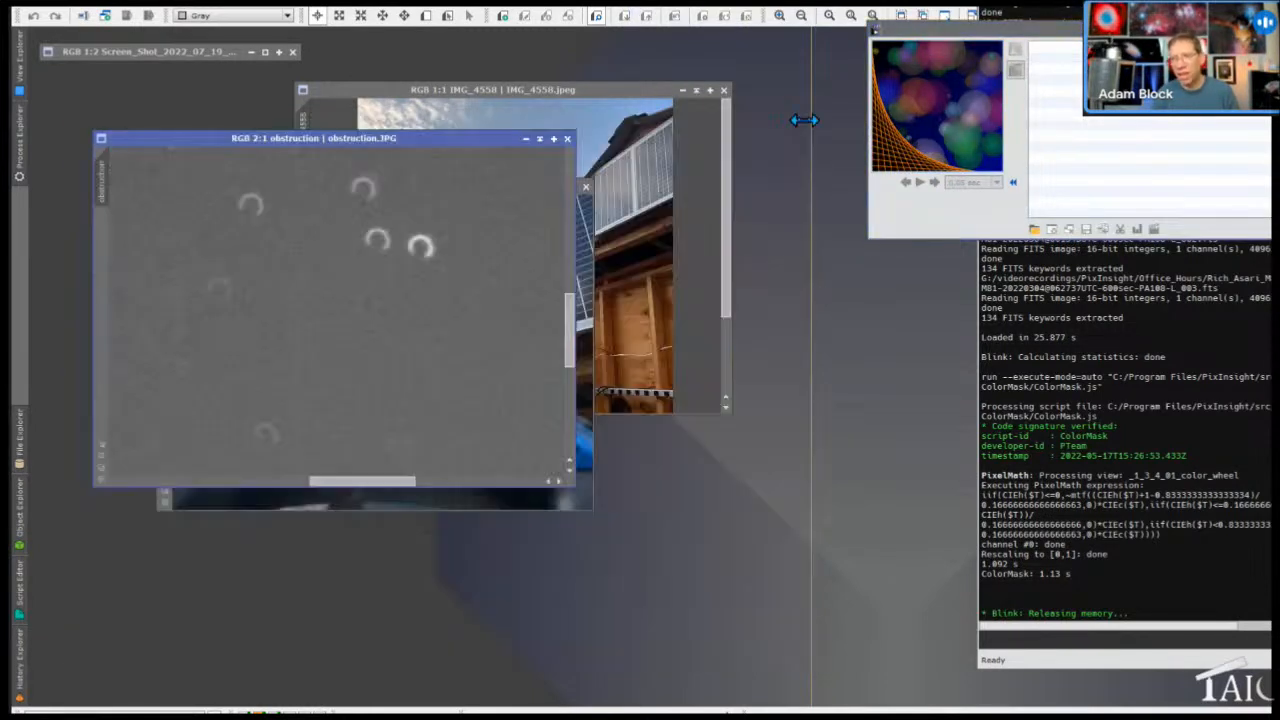
pyautogui.click(724, 90)
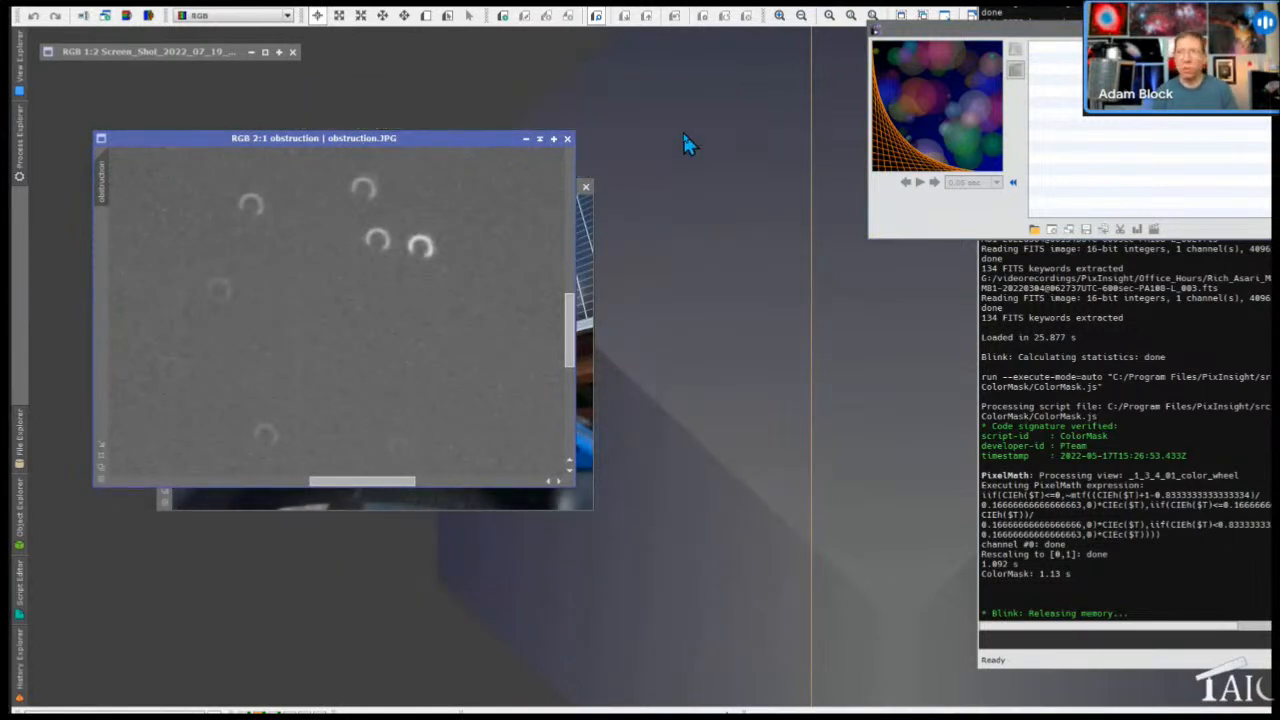
pyautogui.moveTo(946, 40); pyautogui.dragTo(690, 78)
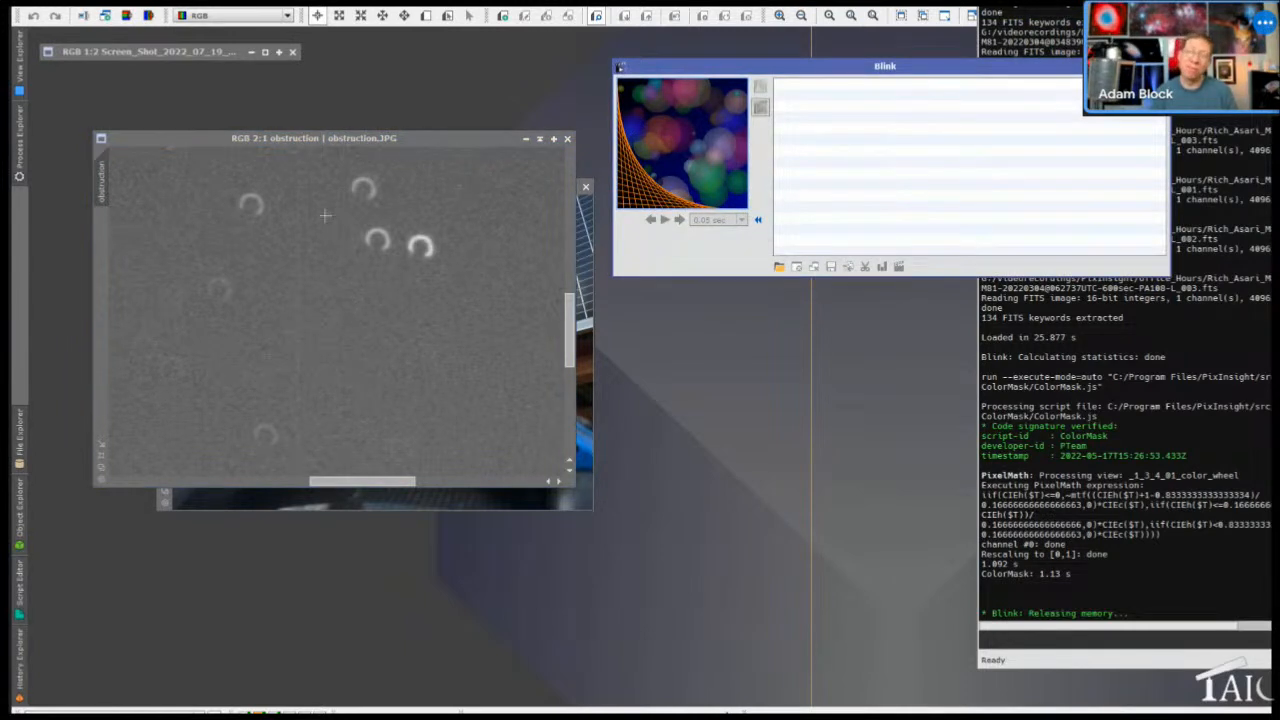
pyautogui.click(568, 140)
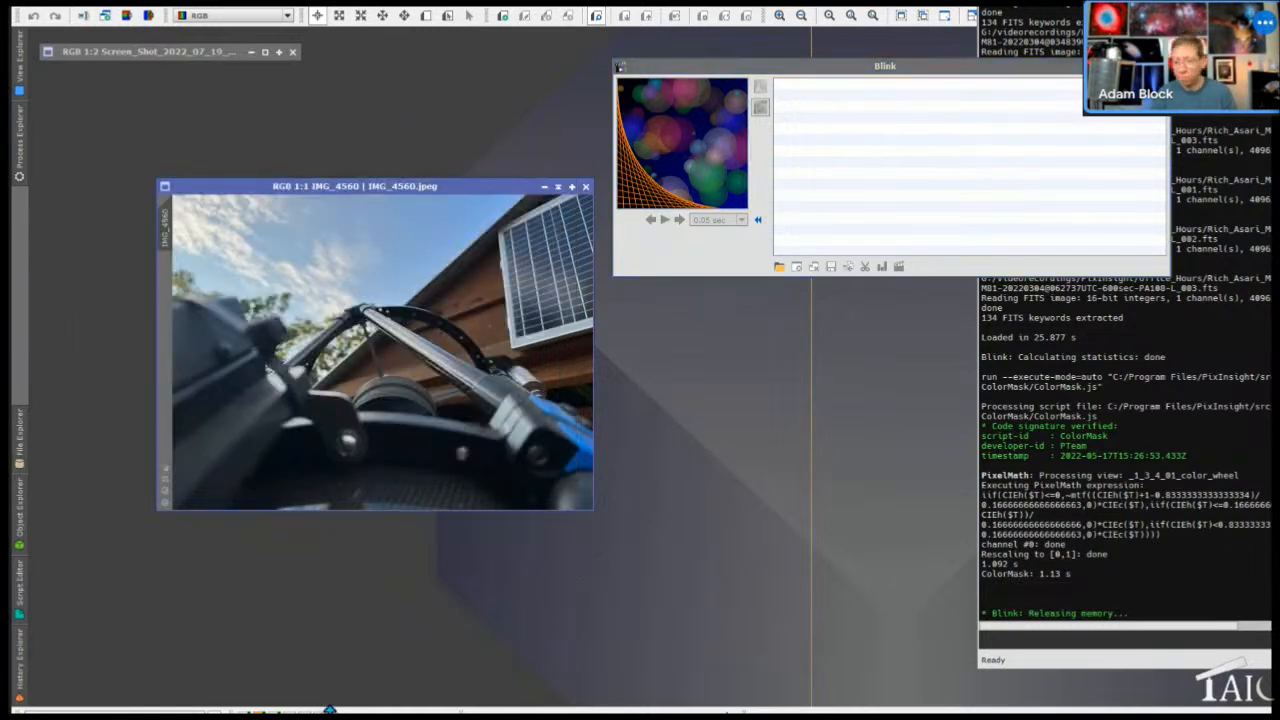
# Switch to the Rosette workspace and expand the narrowband images h, o and s, spreading them out for comparison
pyautogui.click(288, 712)
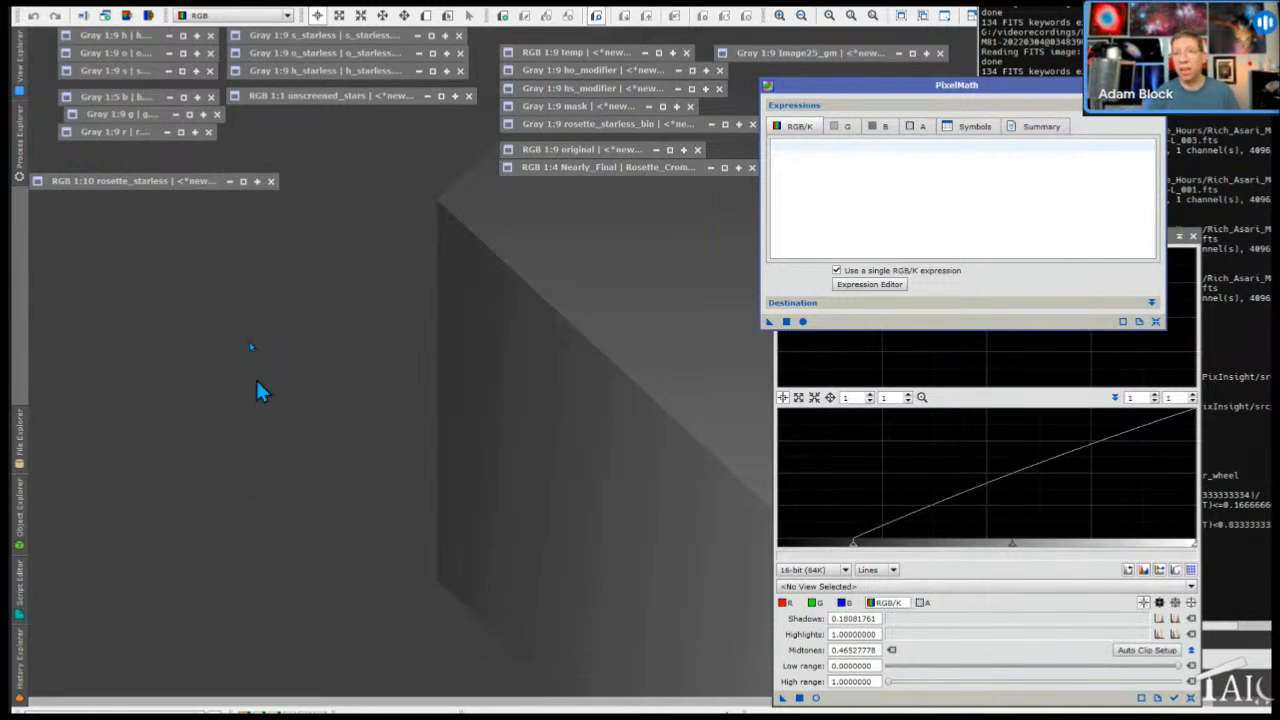
pyautogui.doubleClick(138, 38)
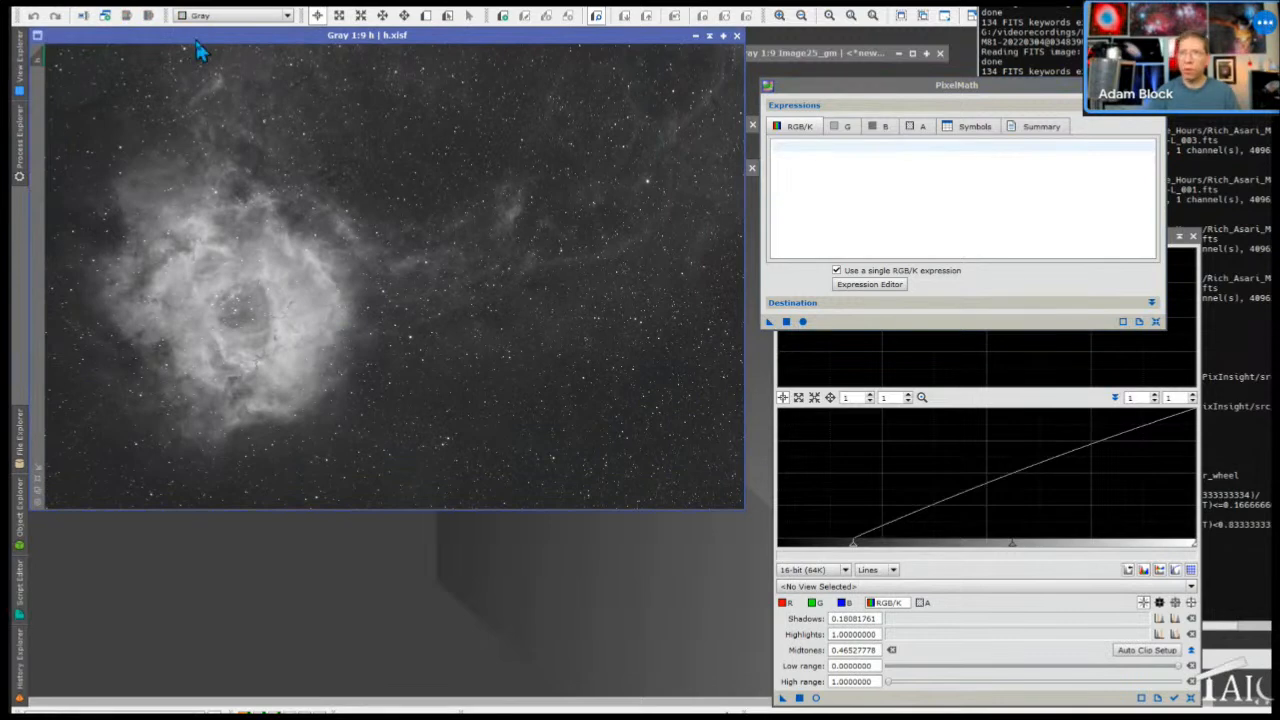
pyautogui.moveTo(197, 40); pyautogui.dragTo(284, 40)
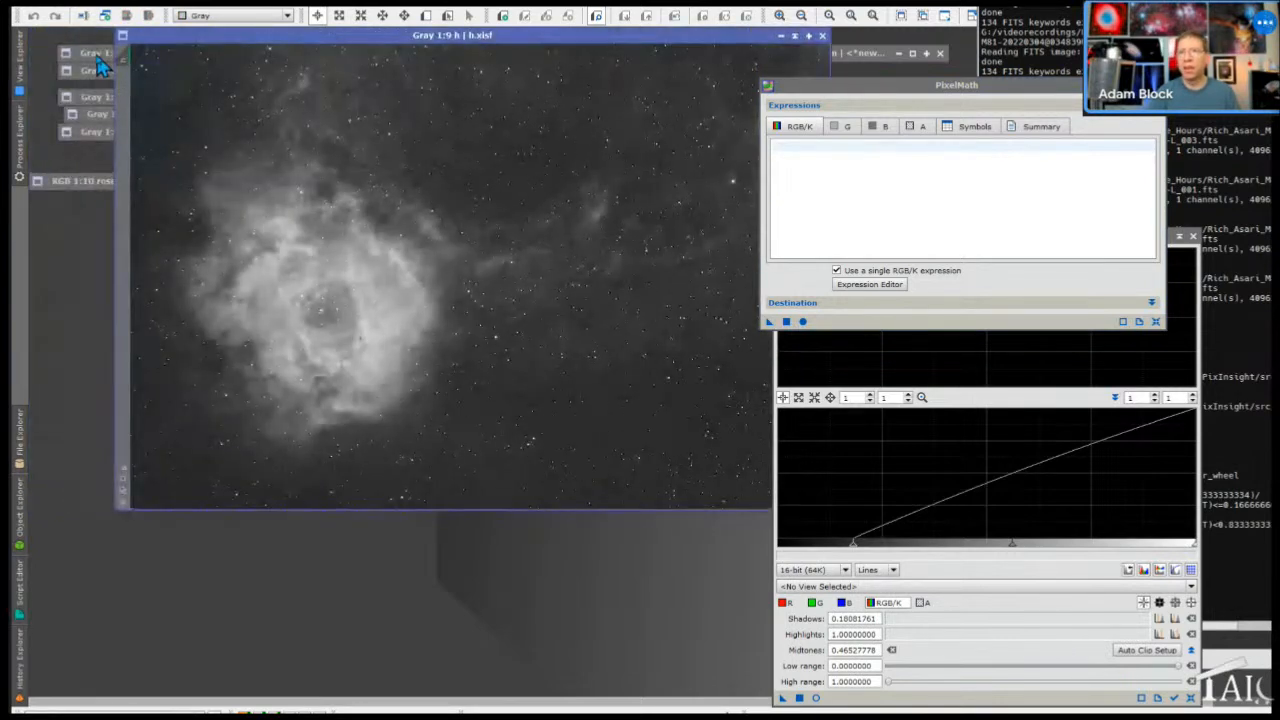
pyautogui.doubleClick(100, 65)
pyautogui.moveTo(175, 65); pyautogui.dragTo(288, 88)
pyautogui.doubleClick(97, 65)
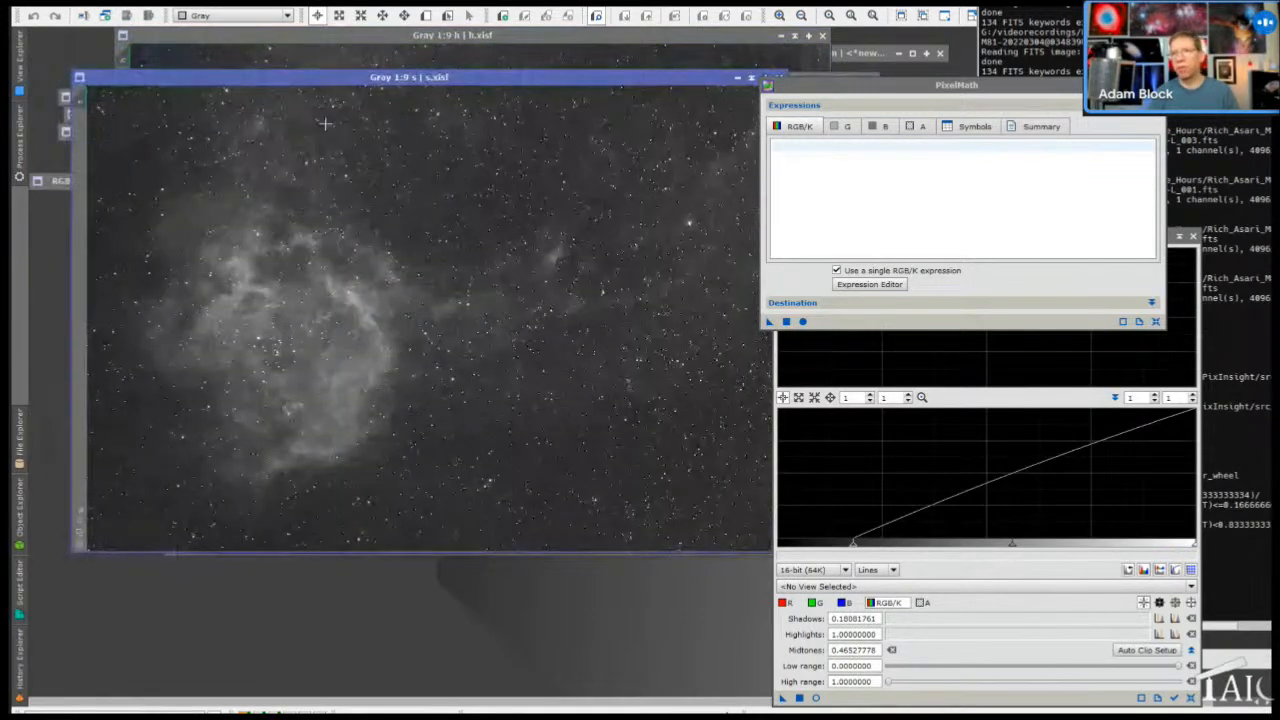
pyautogui.moveTo(366, 95); pyautogui.dragTo(358, 131)
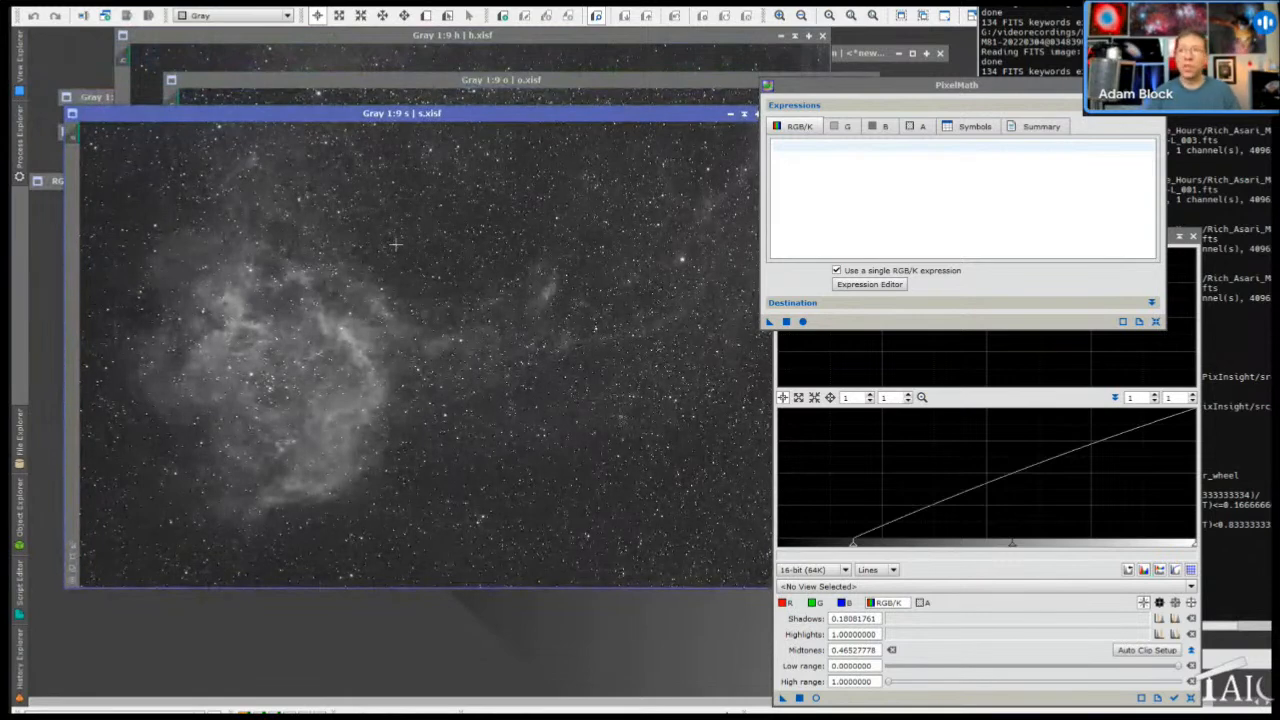
# Move the PixelMath window off the narrowband images and collapse the s, o and h images
pyautogui.moveTo(842, 90); pyautogui.dragTo(936, 99)
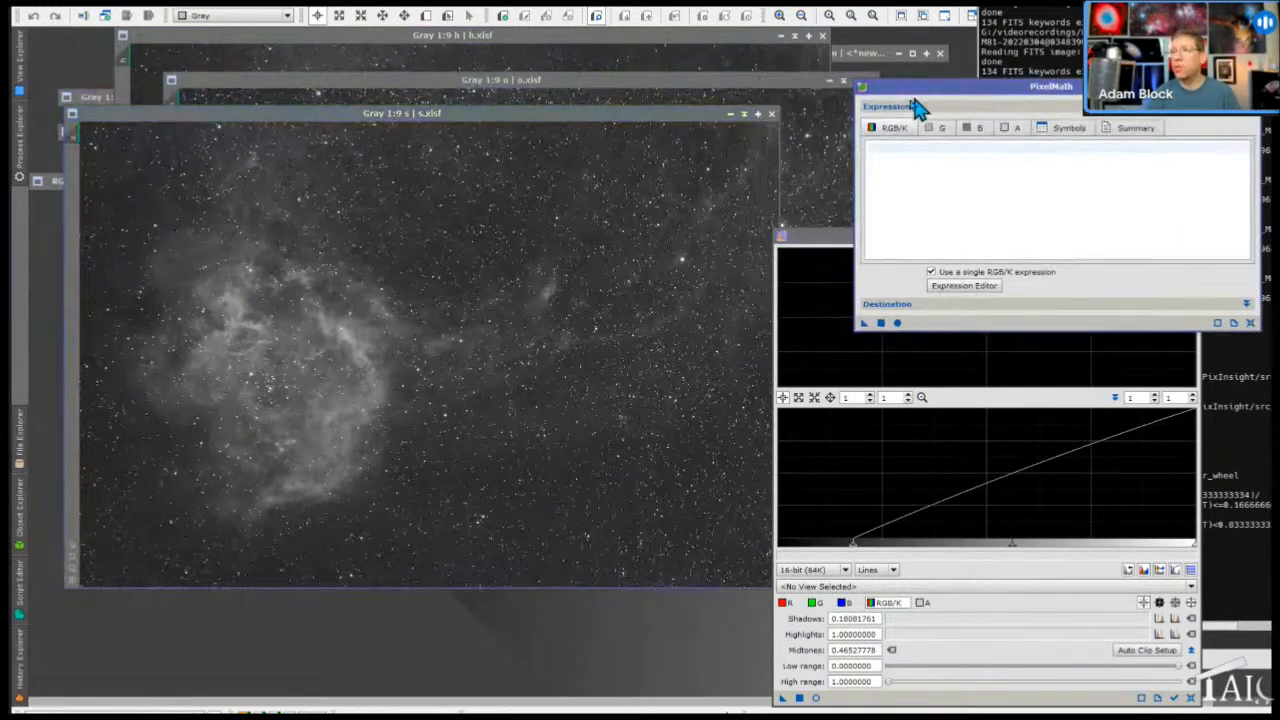
pyautogui.click(745, 114)
pyautogui.click(842, 86)
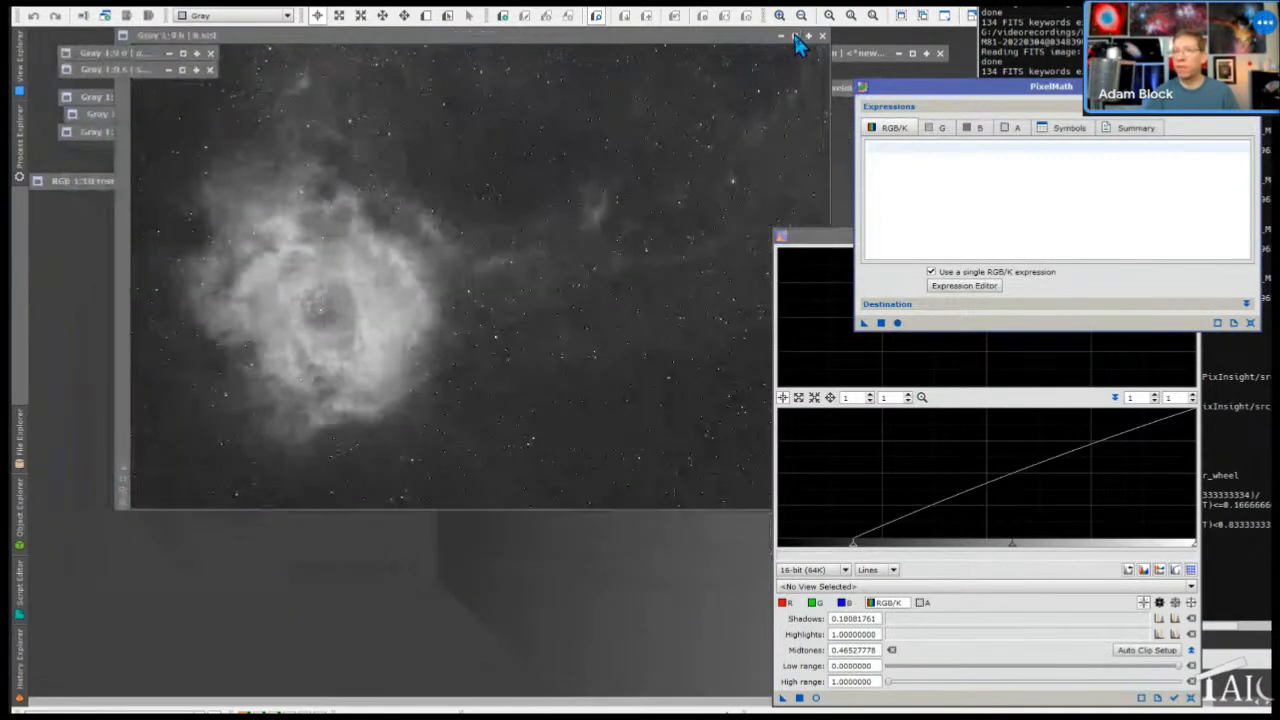
pyautogui.click(794, 35)
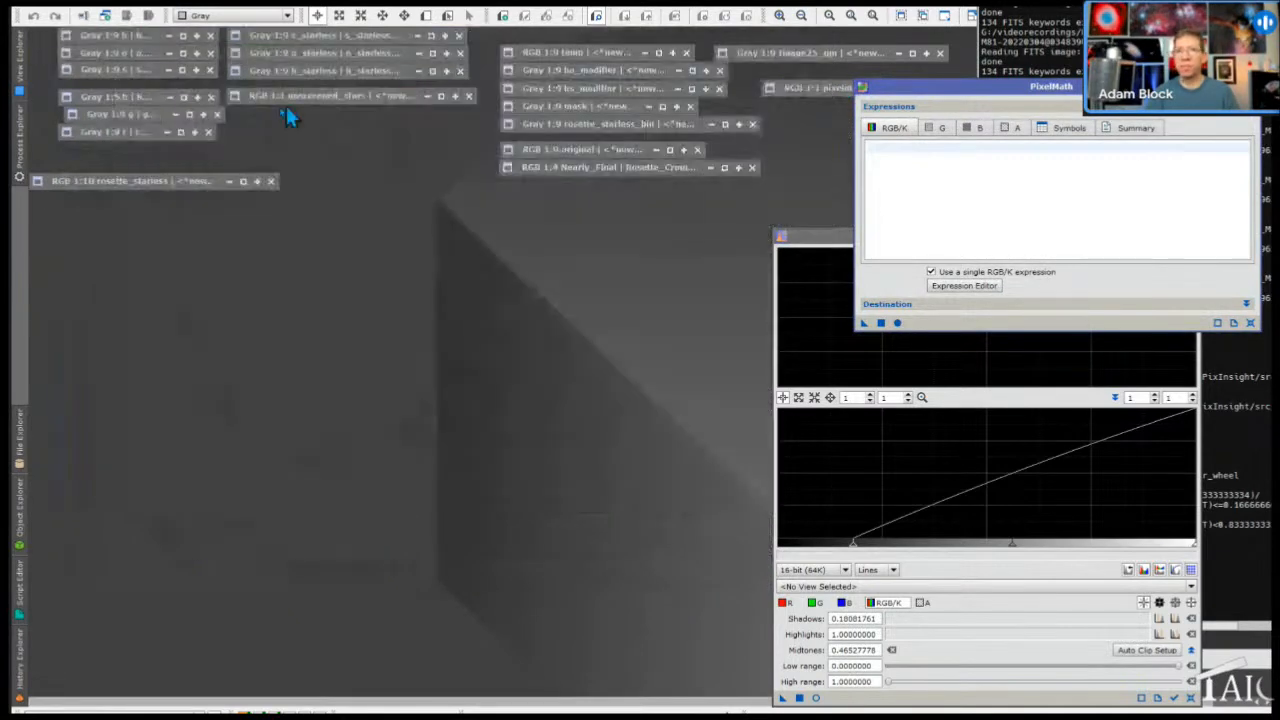
# Expand the broadband images b, g and r to view them, and collapse all three again
pyautogui.click(142, 100)
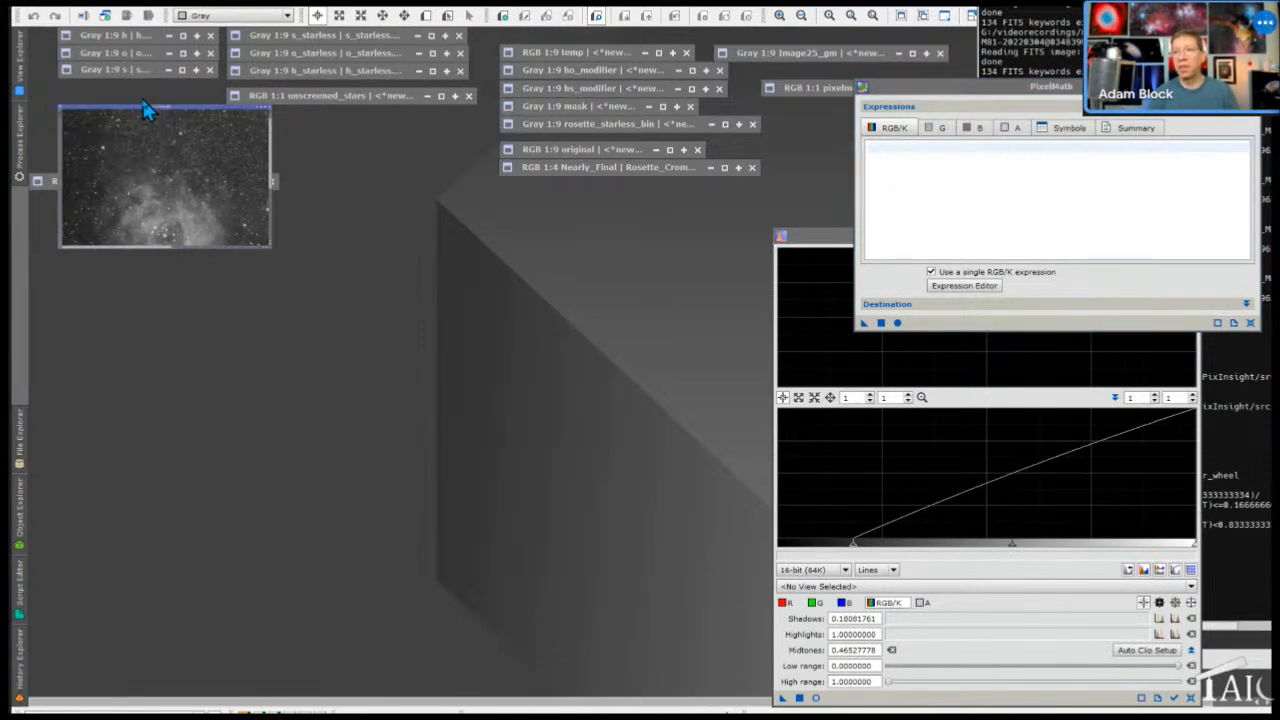
pyautogui.doubleClick(143, 105)
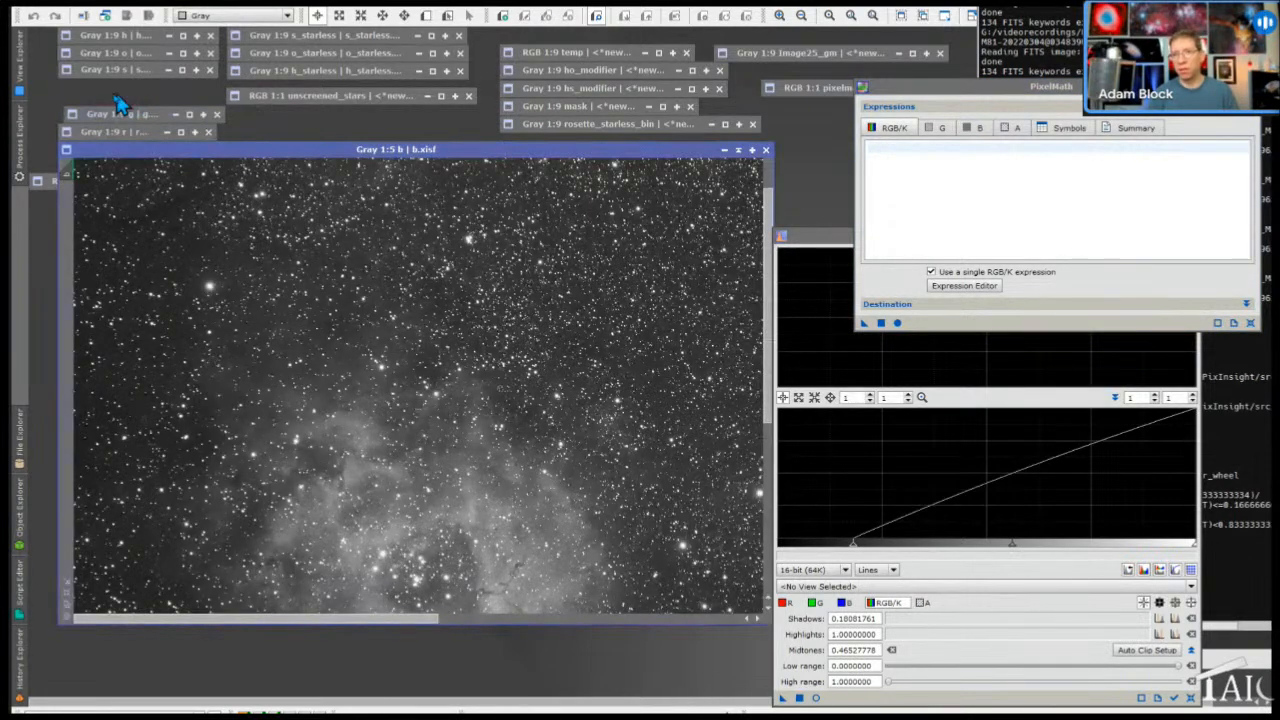
pyautogui.doubleClick(116, 110)
pyautogui.doubleClick(148, 134)
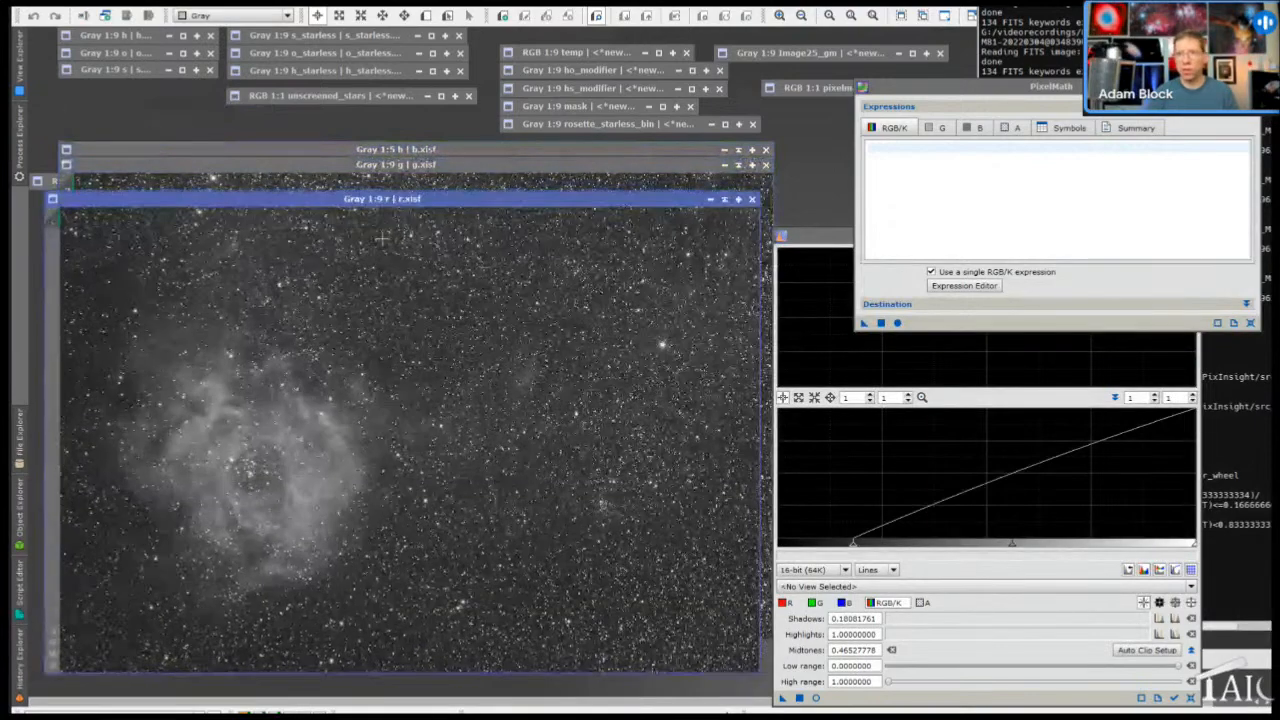
pyautogui.click(716, 196)
pyautogui.click(733, 181)
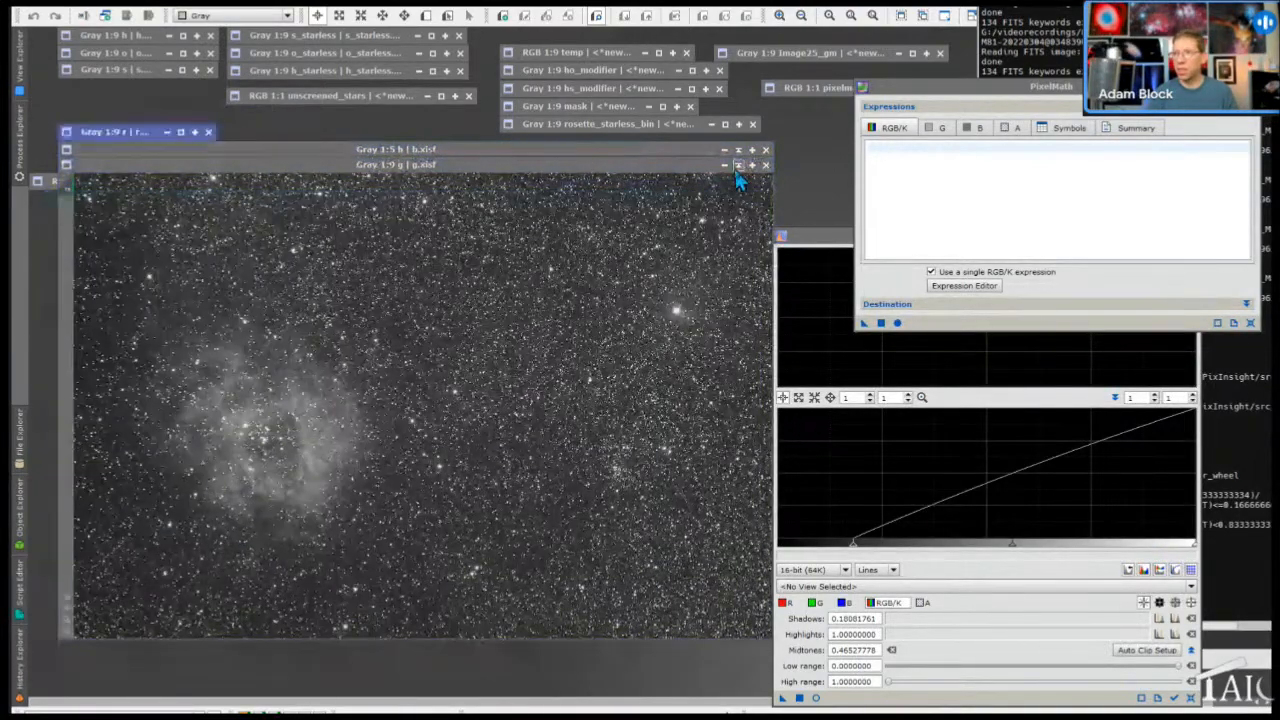
pyautogui.click(738, 164)
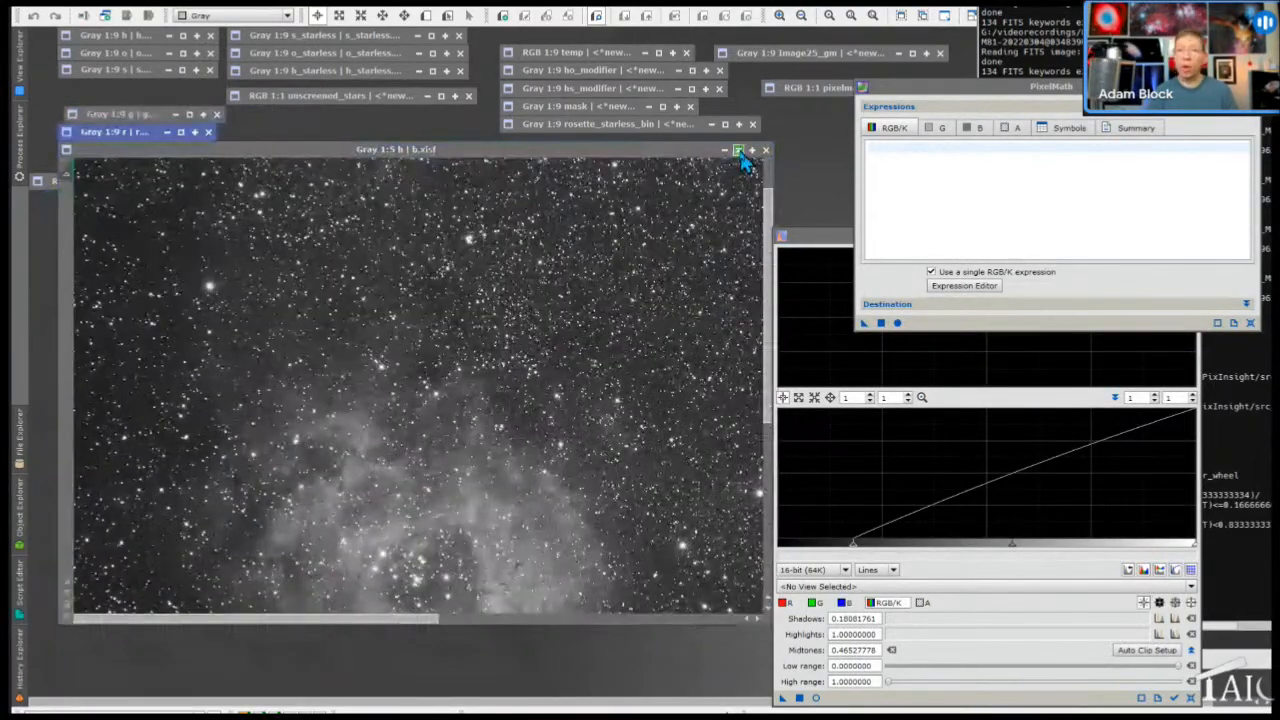
pyautogui.click(739, 151)
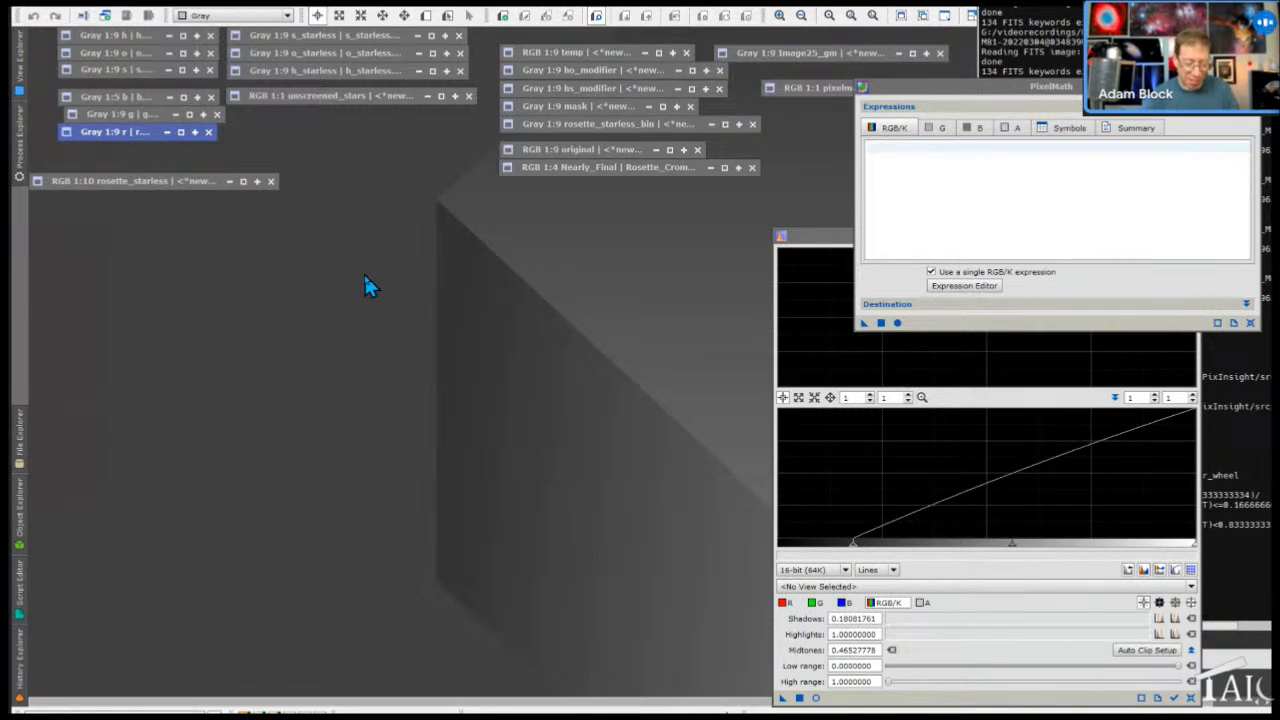
# Expand s_starless, o_starless and h_starless, and bring each forward to compare the nebula's brightness and structure
pyautogui.doubleClick(351, 37)
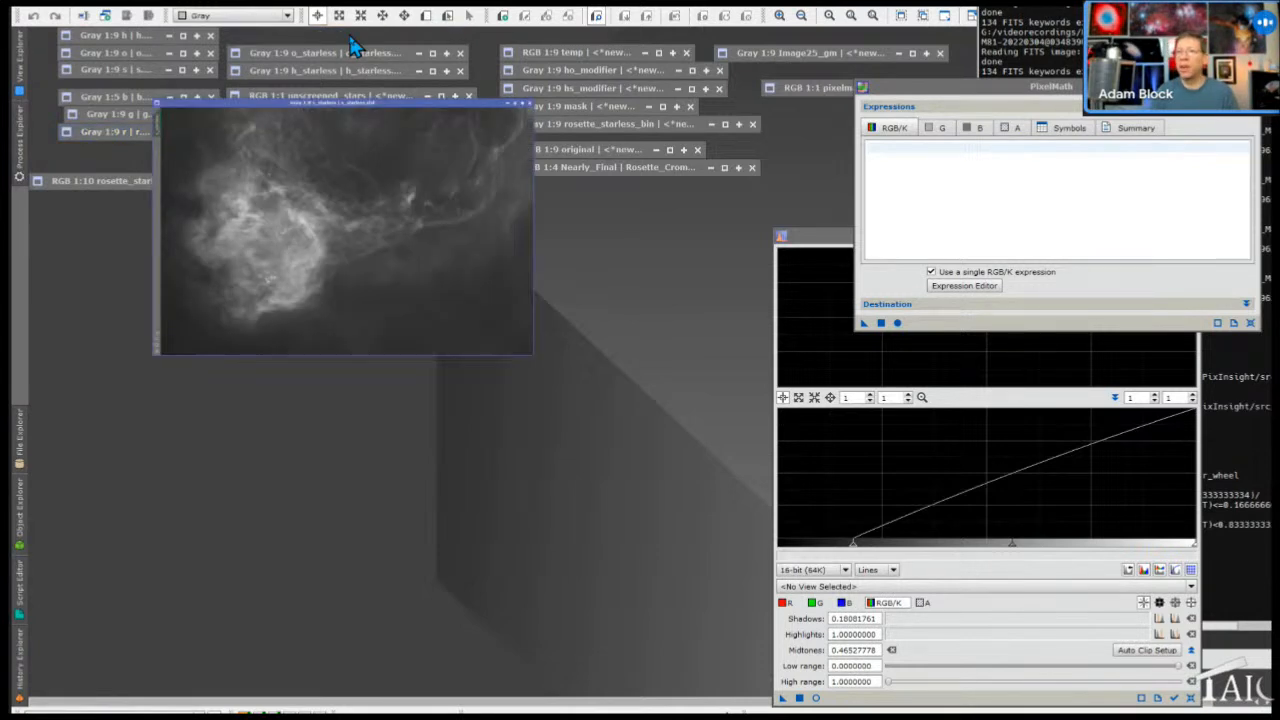
pyautogui.doubleClick(338, 56)
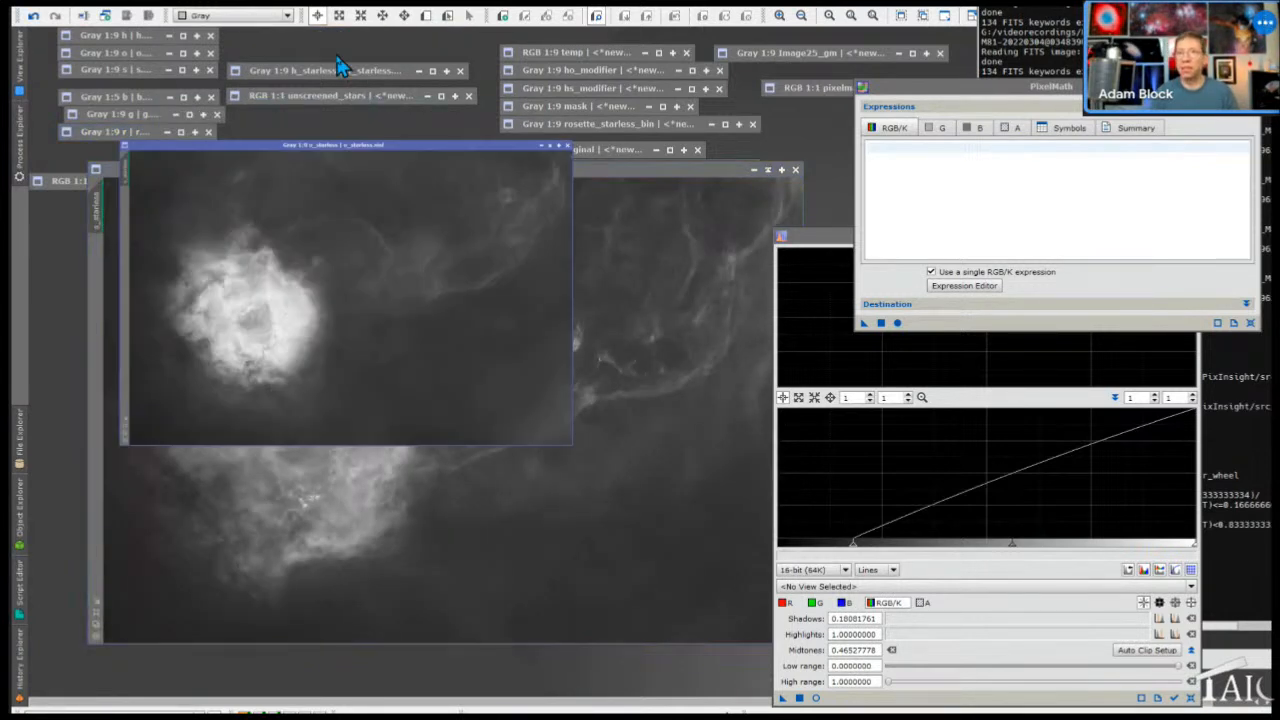
pyautogui.doubleClick(312, 74)
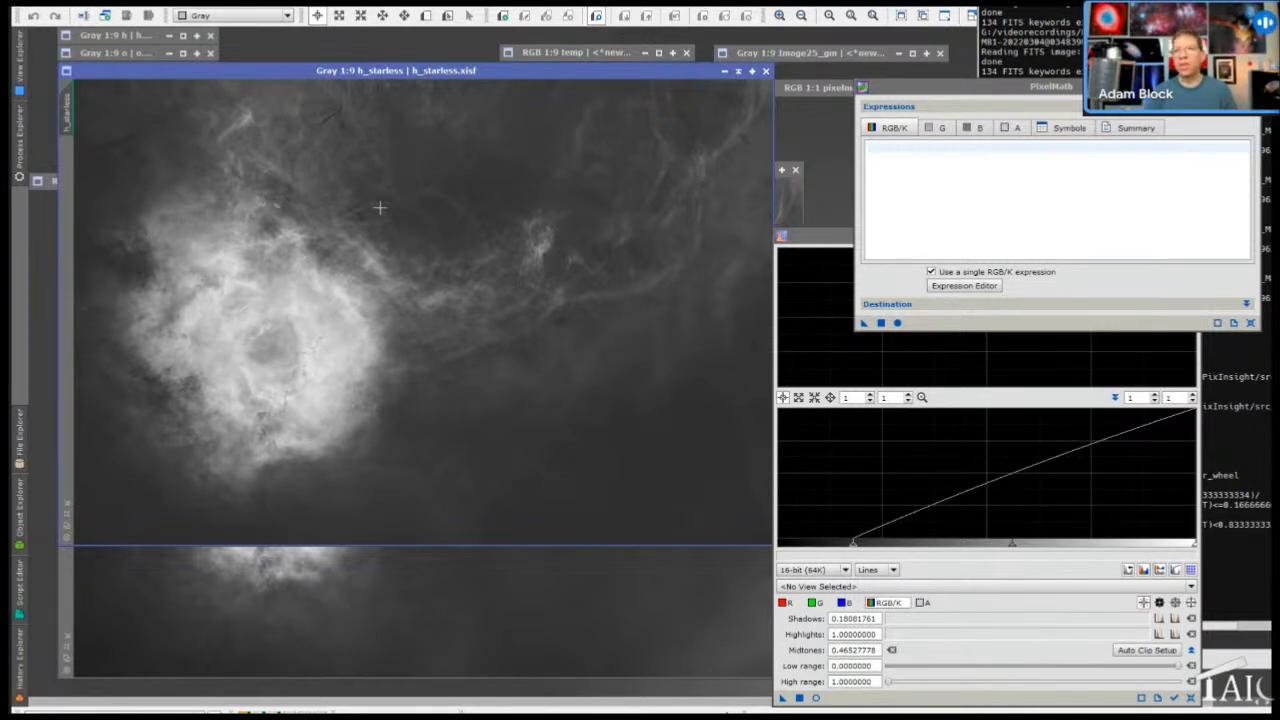
pyautogui.click(426, 608)
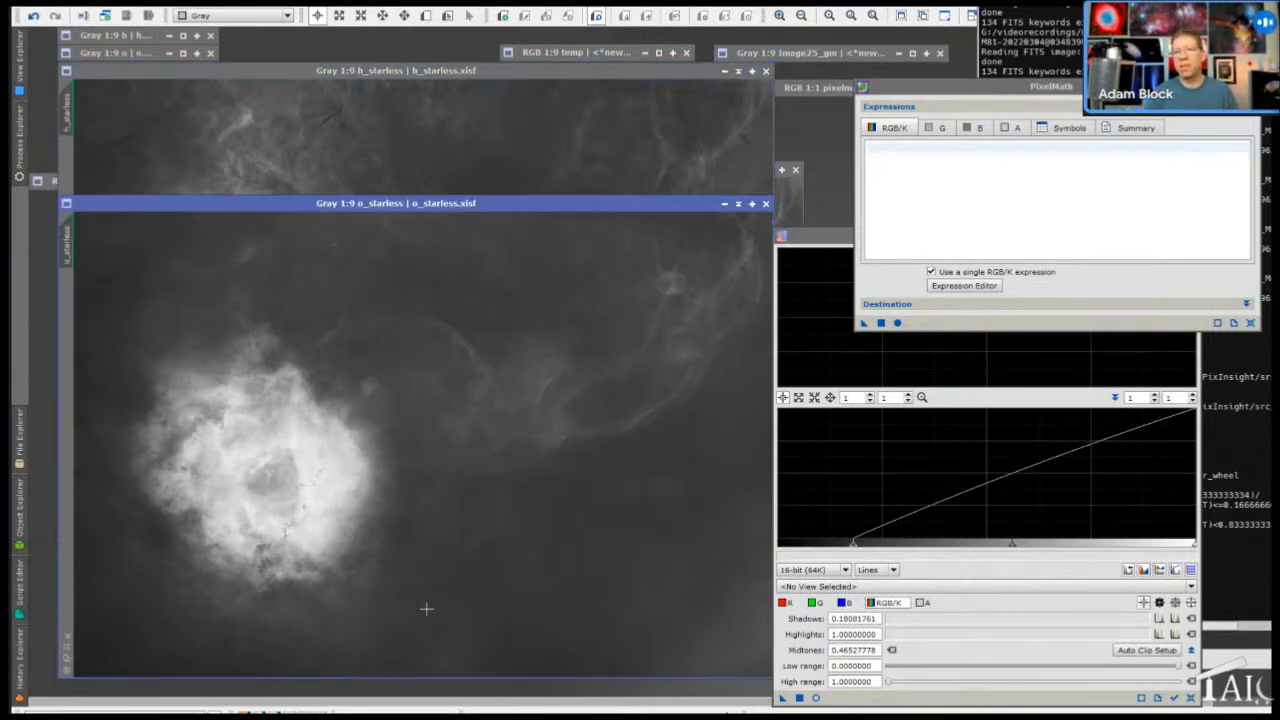
pyautogui.moveTo(298, 210); pyautogui.dragTo(327, 94)
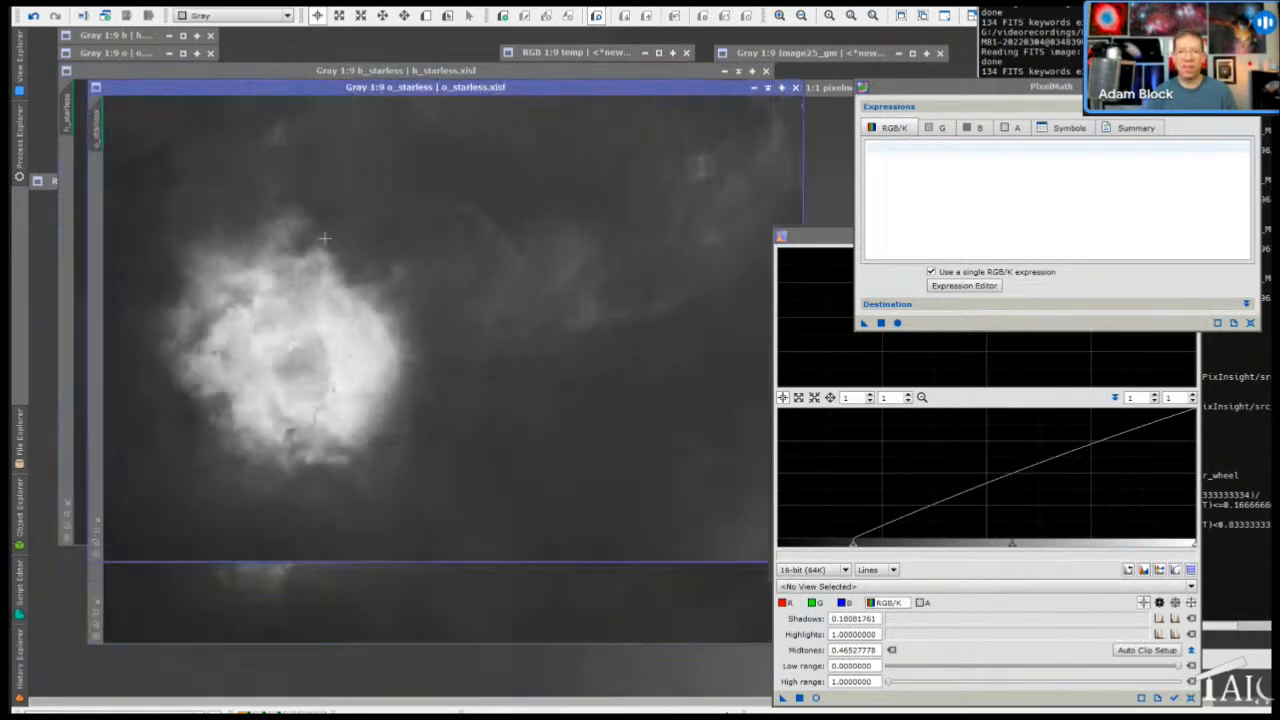
pyautogui.click(271, 629)
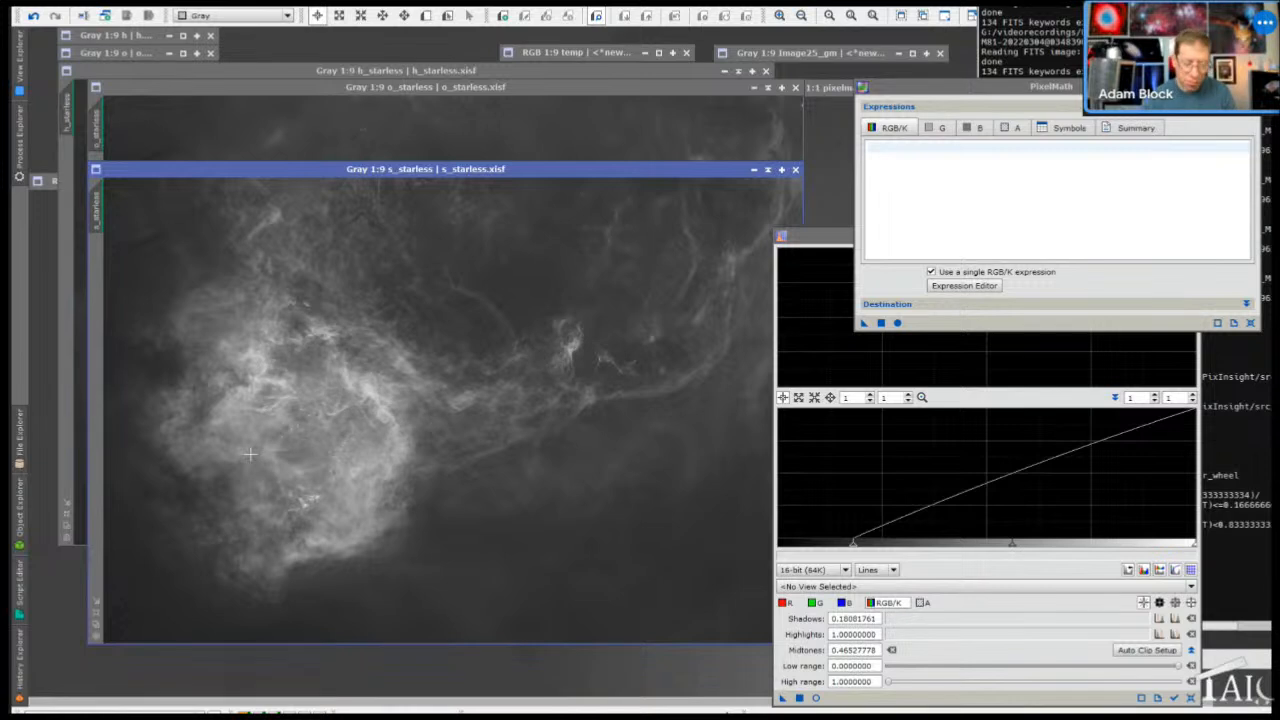
pyautogui.click(380, 74)
pyautogui.click(331, 342)
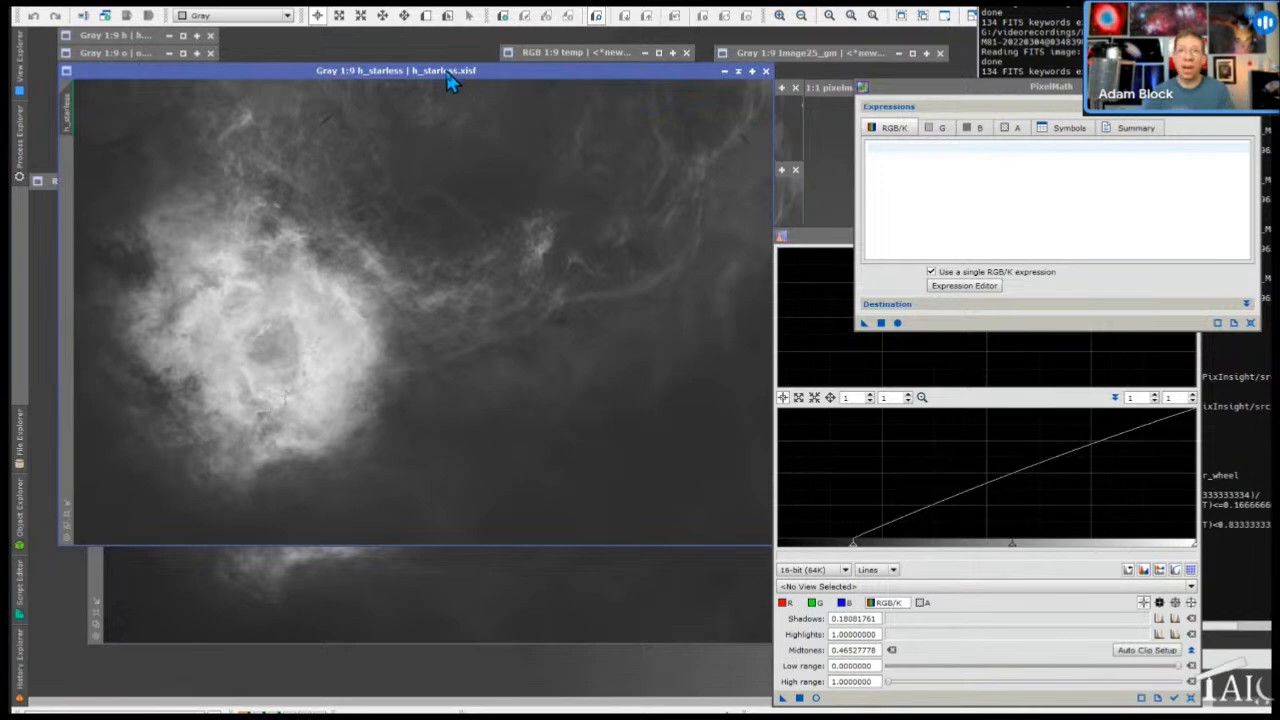
# Open LinearFit with h_starless as the reference image, collapse h_starless, and apply the fit to s_starless
pyautogui.click(345, 12)
pyautogui.moveTo(352, 17)
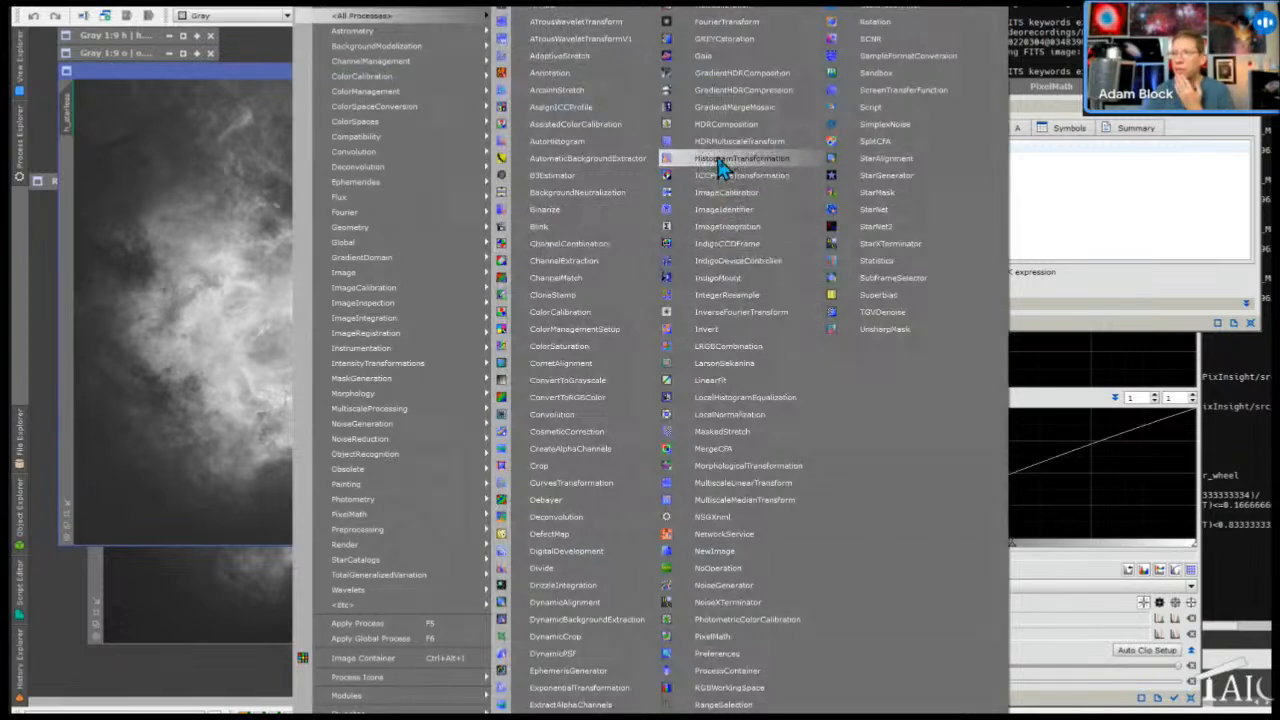
pyautogui.click(748, 386)
pyautogui.moveTo(73, 85); pyautogui.dragTo(750, 516)
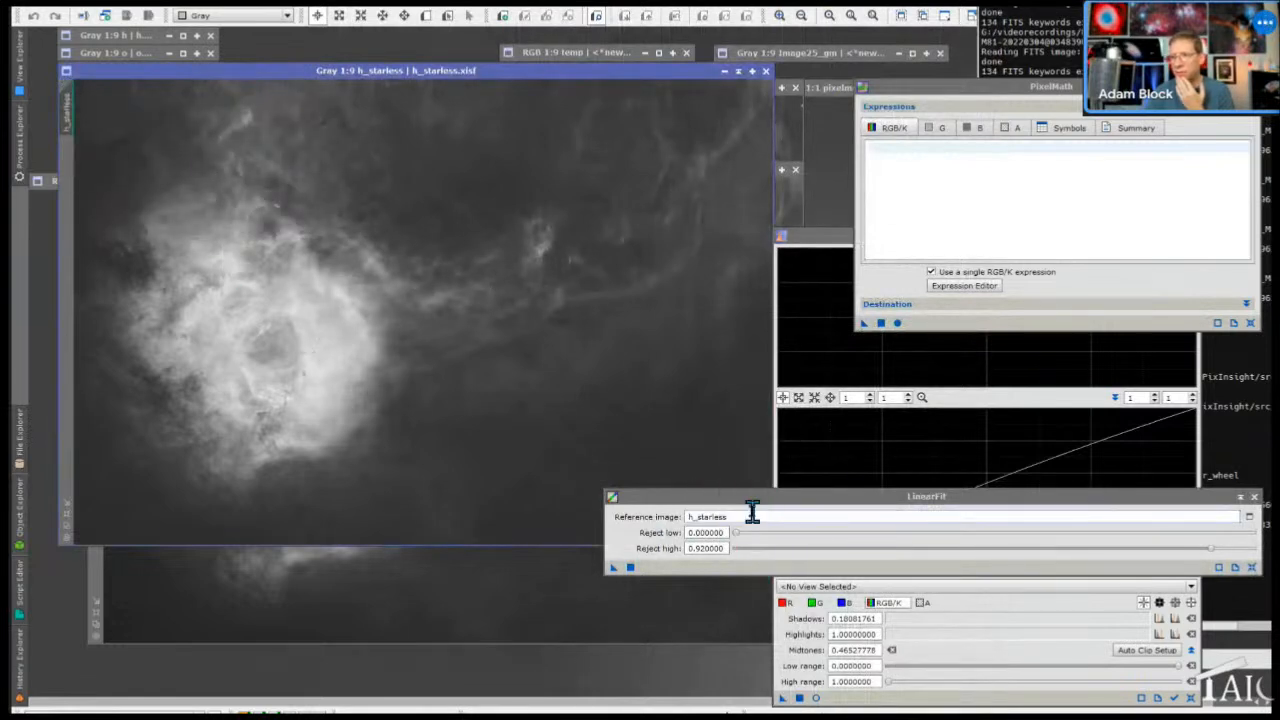
pyautogui.click(738, 72)
pyautogui.moveTo(614, 567); pyautogui.dragTo(556, 470)
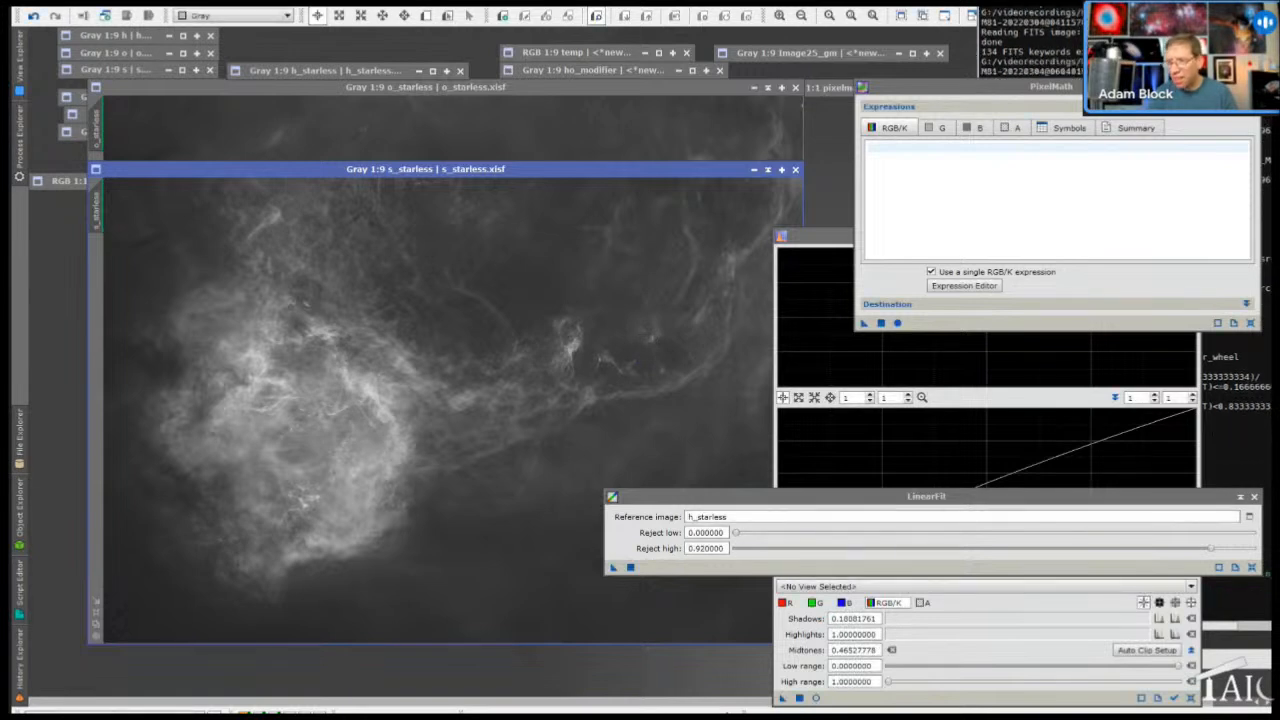
# Load the processing history of s_starless and set the image back to its first LinearFit state
pyautogui.rightClick(104, 207)
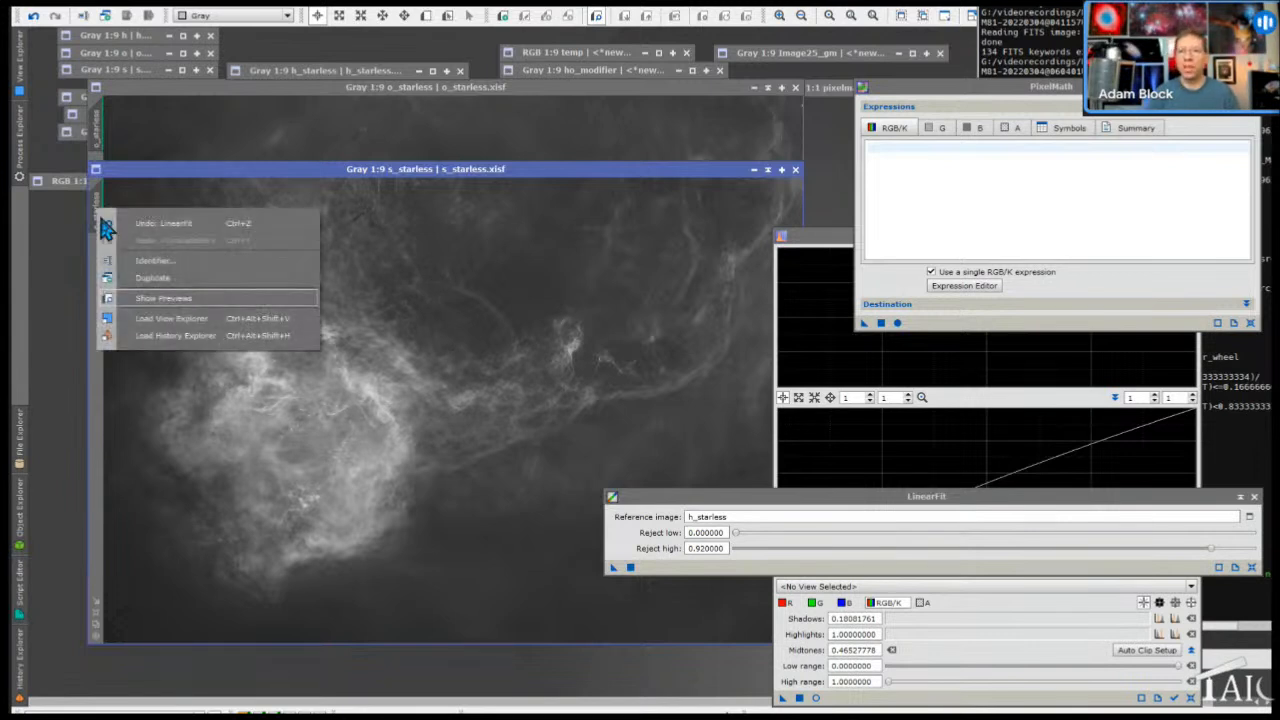
pyautogui.click(176, 336)
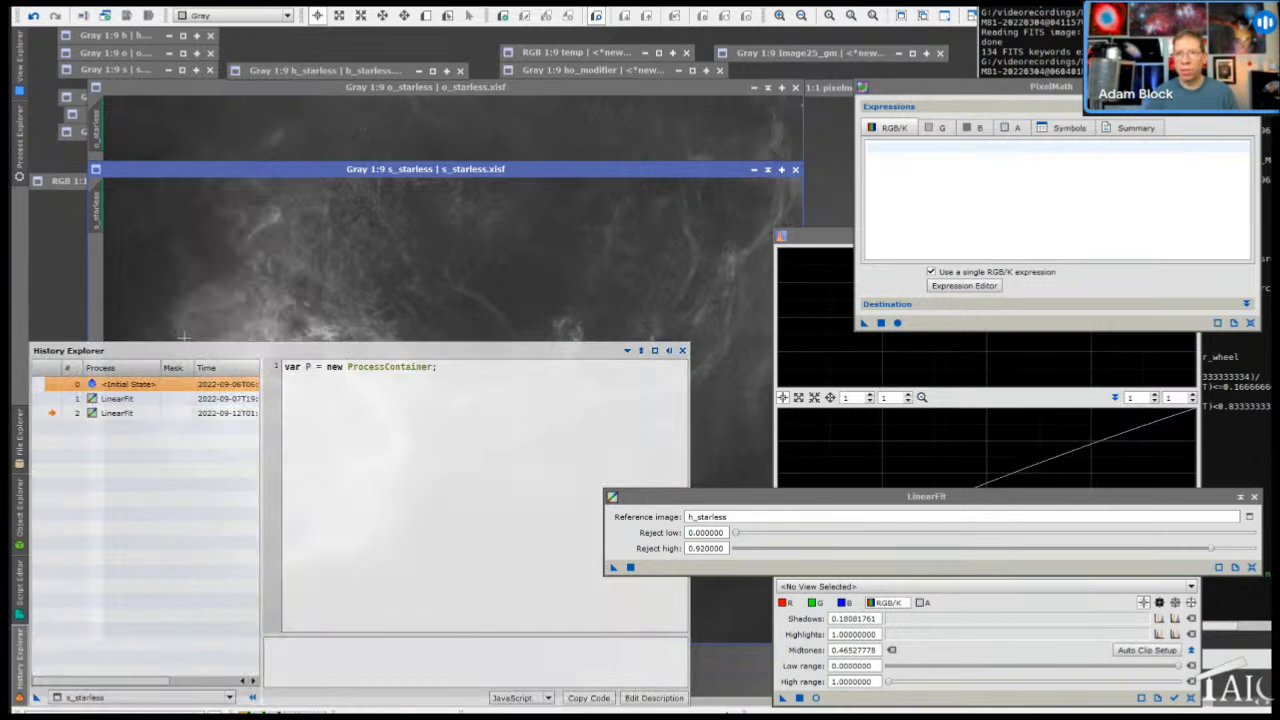
pyautogui.click(55, 400)
pyautogui.click(479, 170)
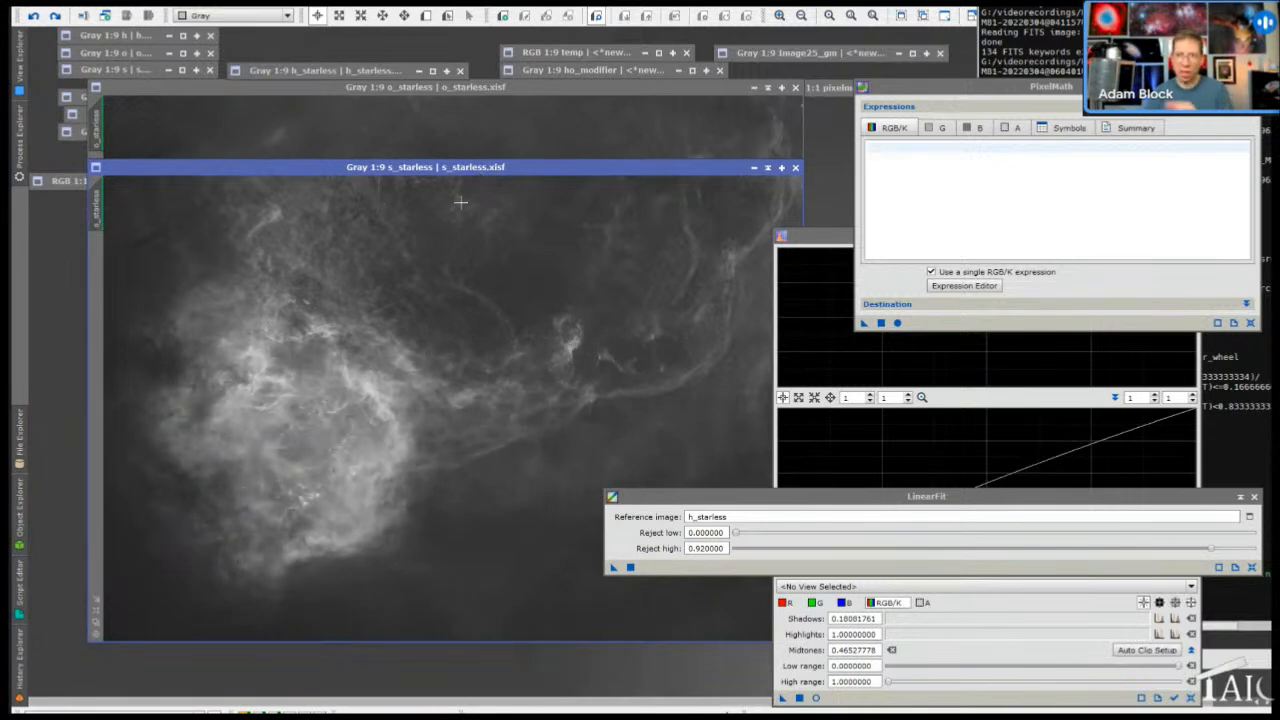
# Collapse s_starless, read pixel values in the bright nebula of o_starless, and collapse that image too
pyautogui.click(767, 167)
pyautogui.moveTo(370, 347)
pyautogui.mouseDown()
pyautogui.moveTo(332, 322)
pyautogui.moveTo(362, 361)
pyautogui.mouseUp()
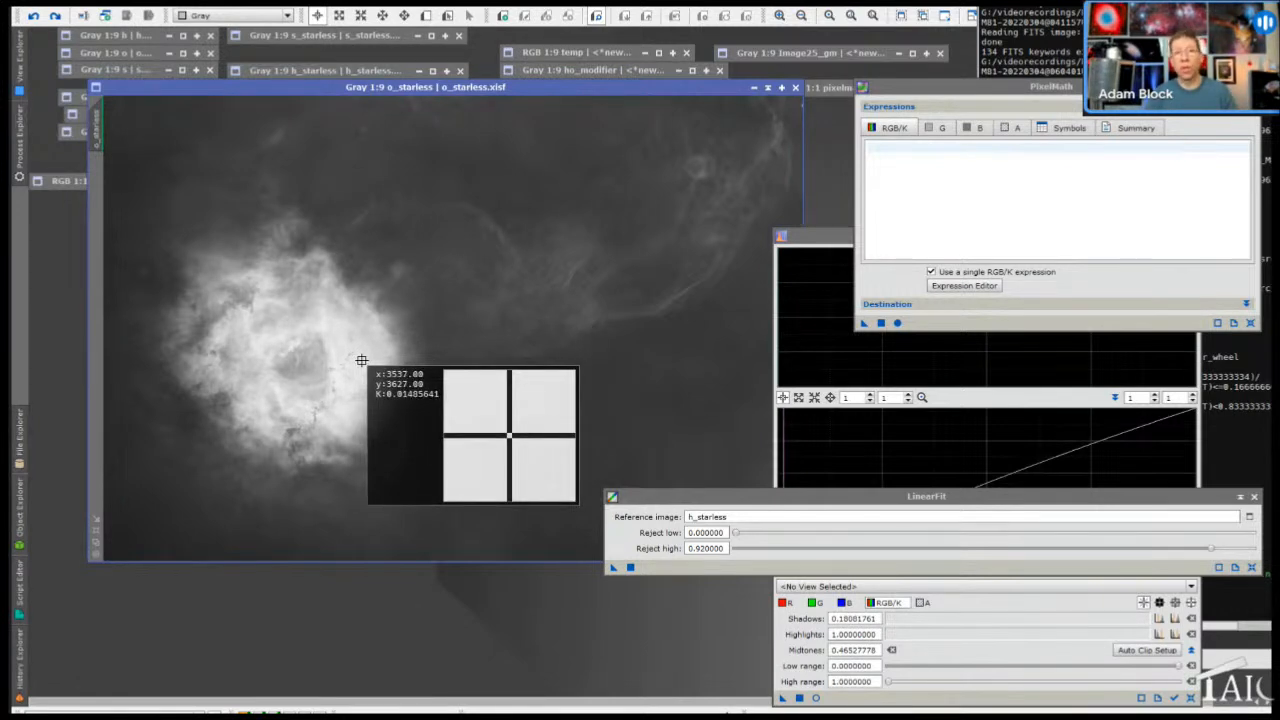
pyautogui.moveTo(362, 360); pyautogui.dragTo(362, 360)
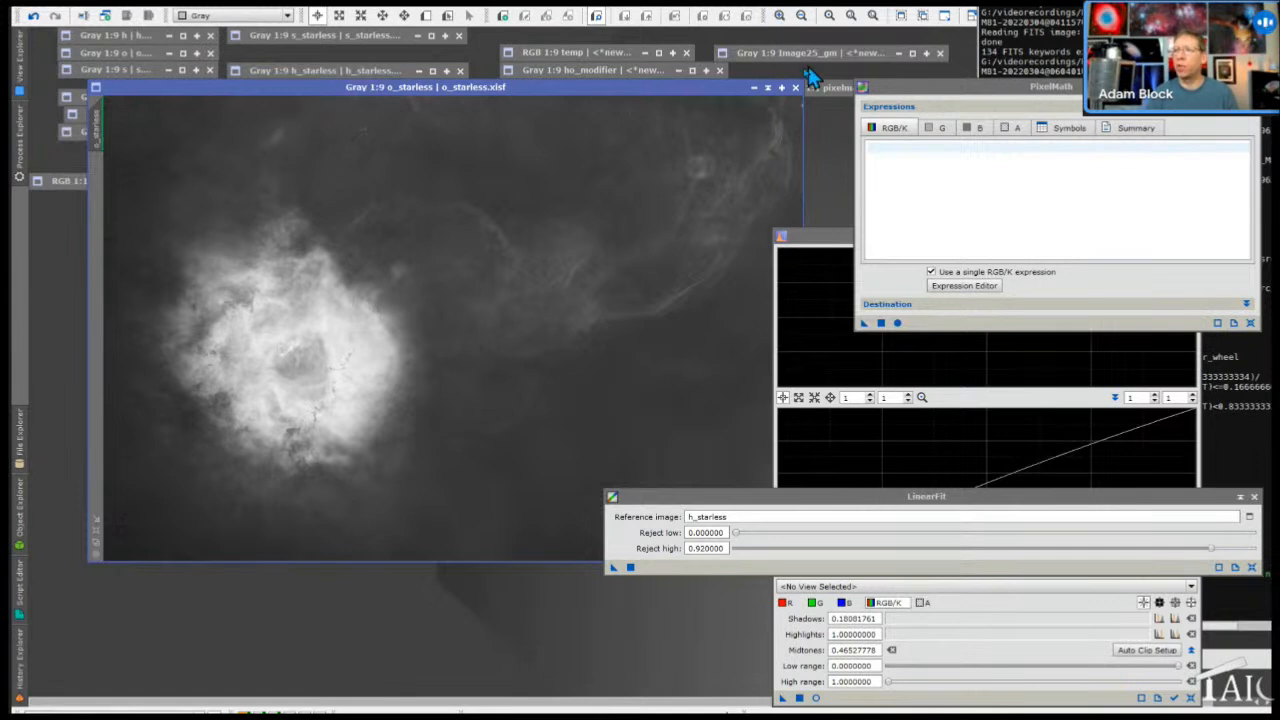
pyautogui.click(767, 88)
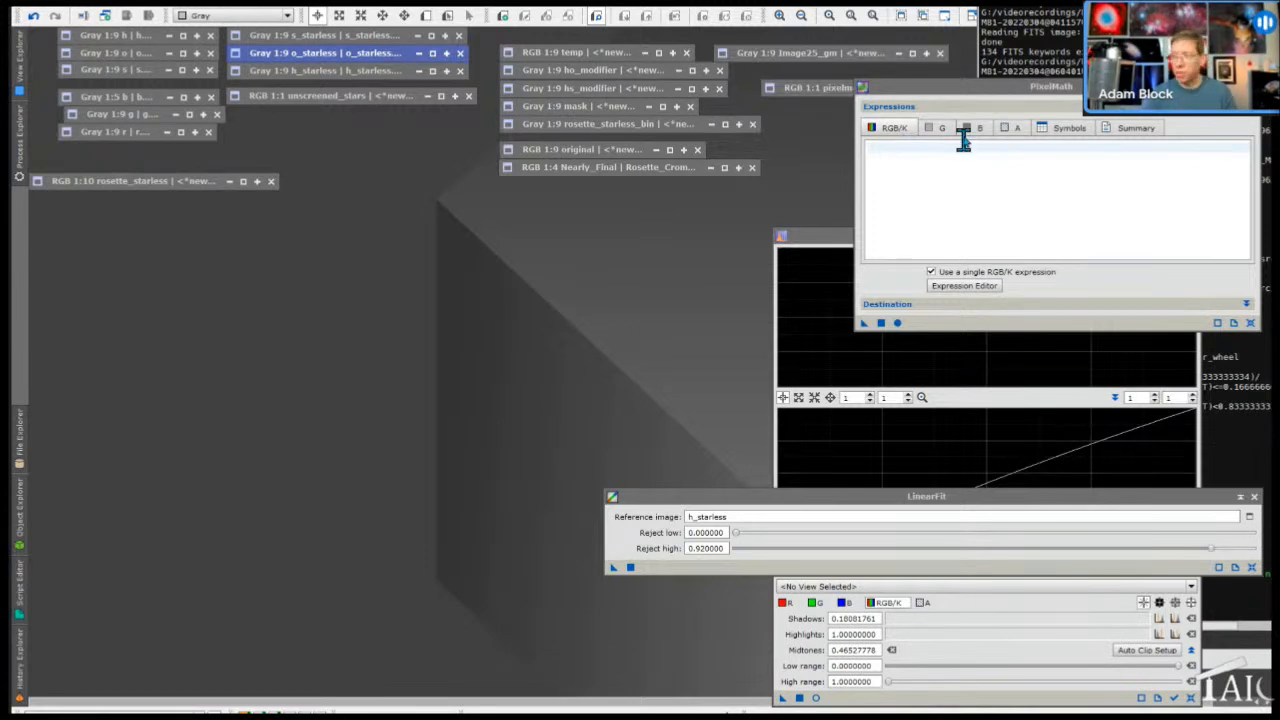
# Enter h_starless as the first PixelMath expression and turn off the single RGB/K expression option
pyautogui.moveTo(942, 90); pyautogui.dragTo(825, 153)
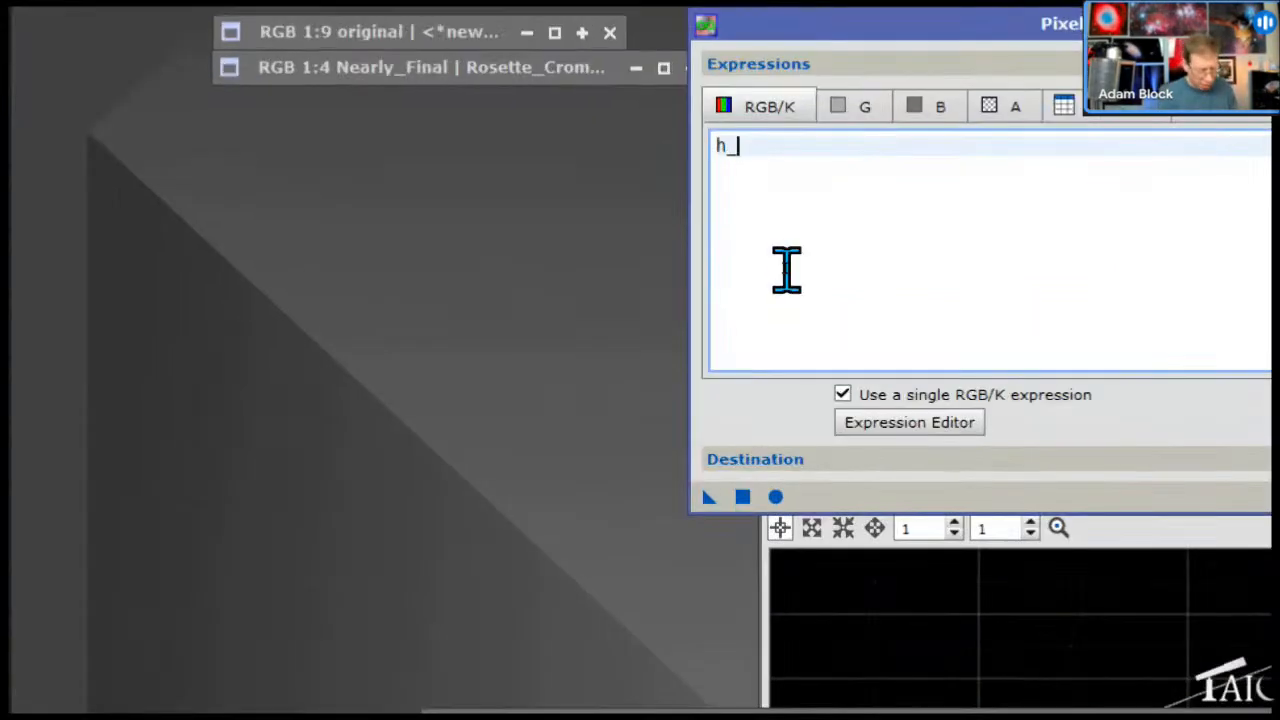
pyautogui.write('st')
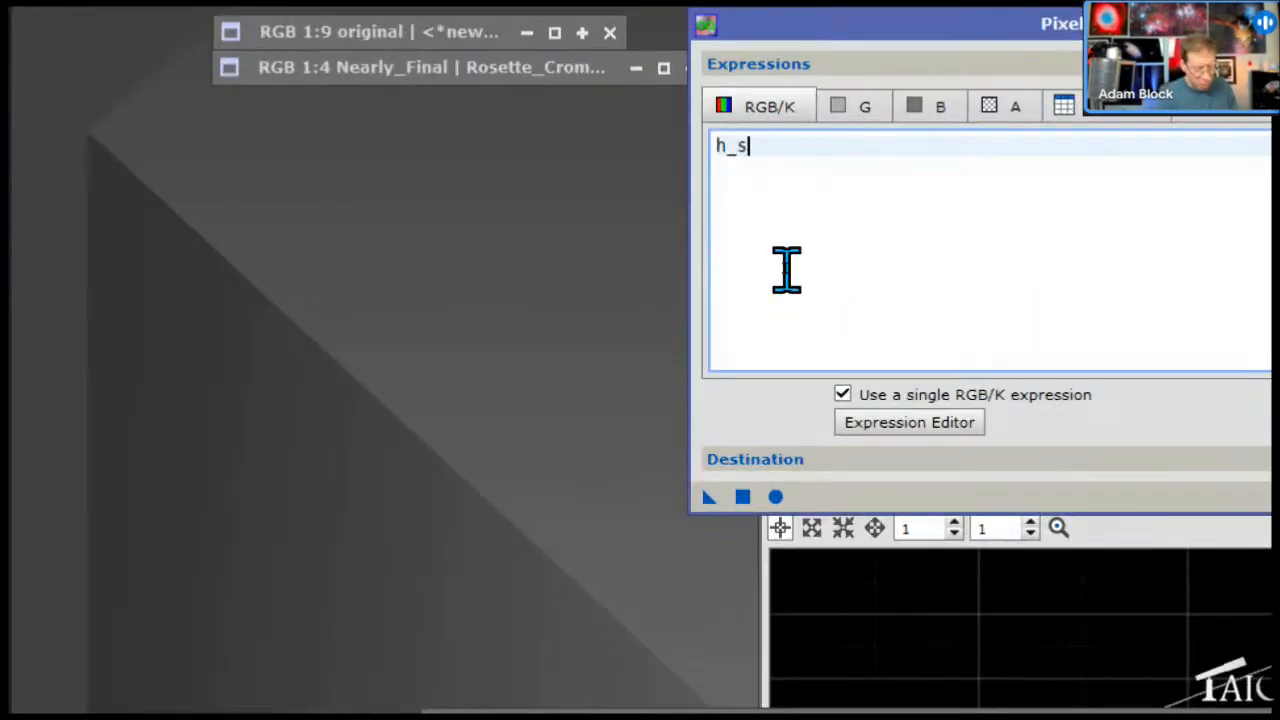
pyautogui.write('arless')
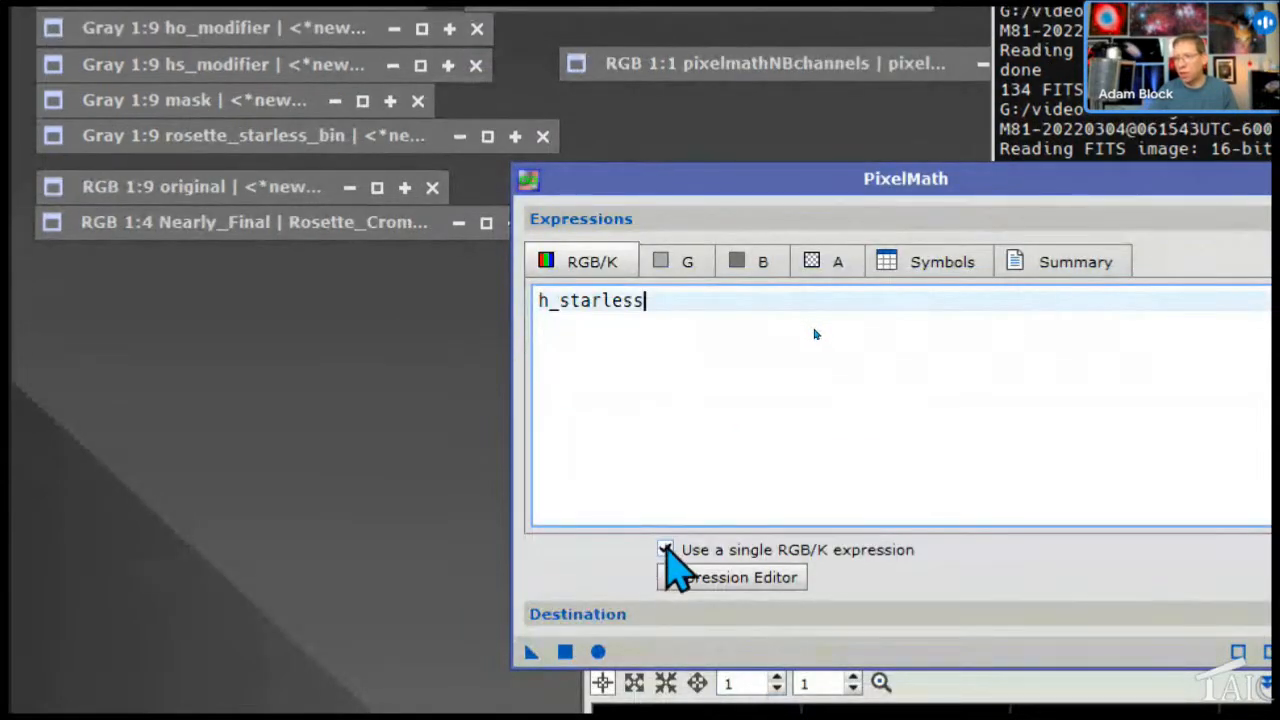
pyautogui.click(665, 625)
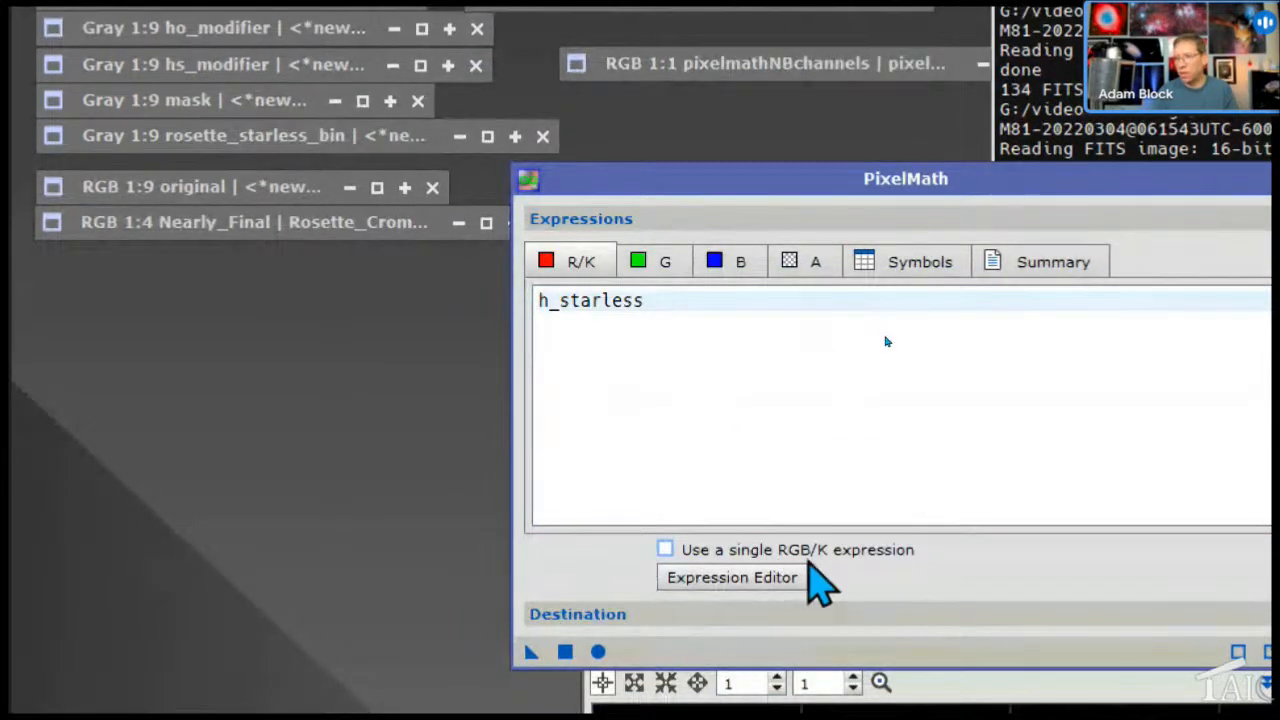
# Set both the green and blue PixelMath expressions to 2*o_starless, and check the red channel's expression
pyautogui.click(656, 266)
pyautogui.click(636, 299)
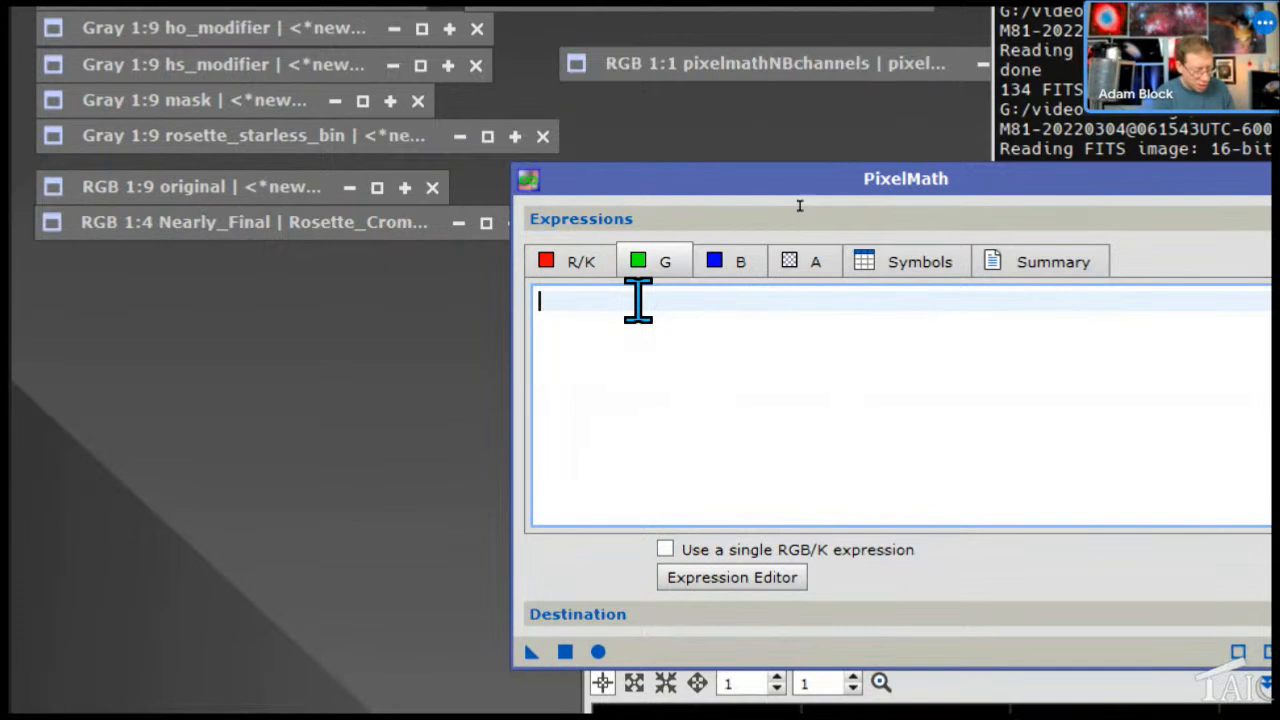
pyautogui.write('@')
pyautogui.press('BackSpace')
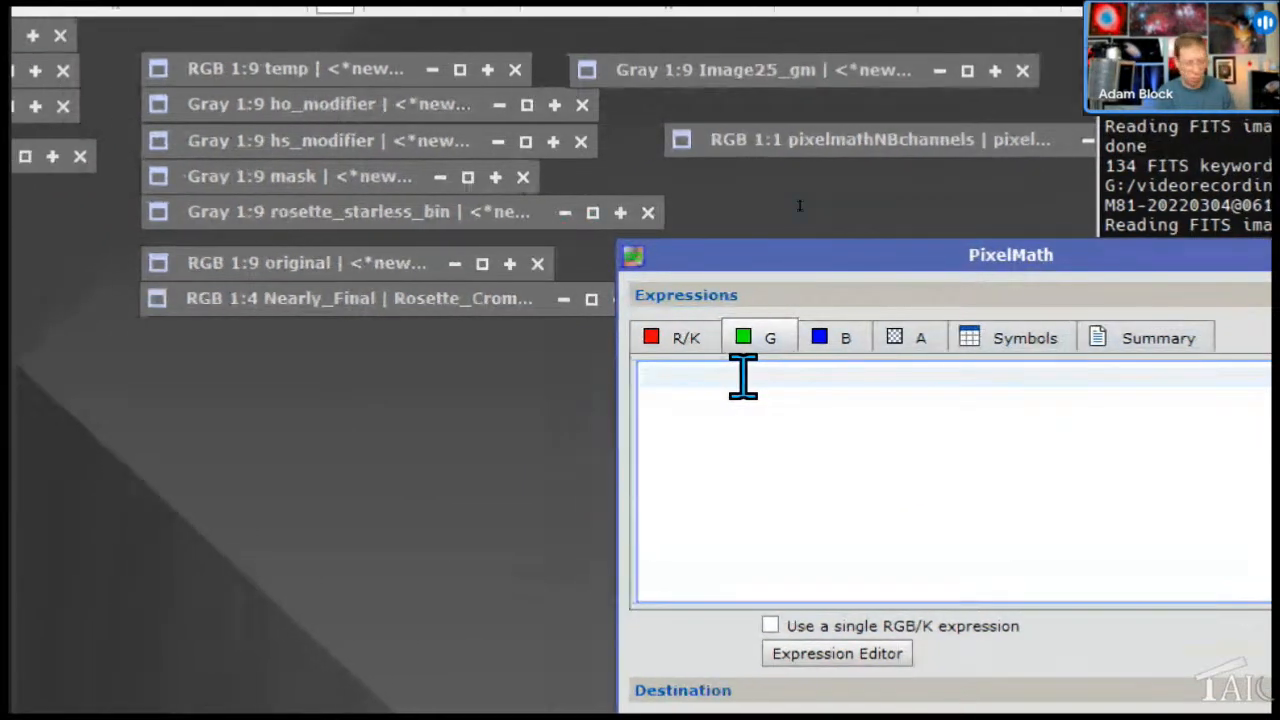
pyautogui.write('2*')
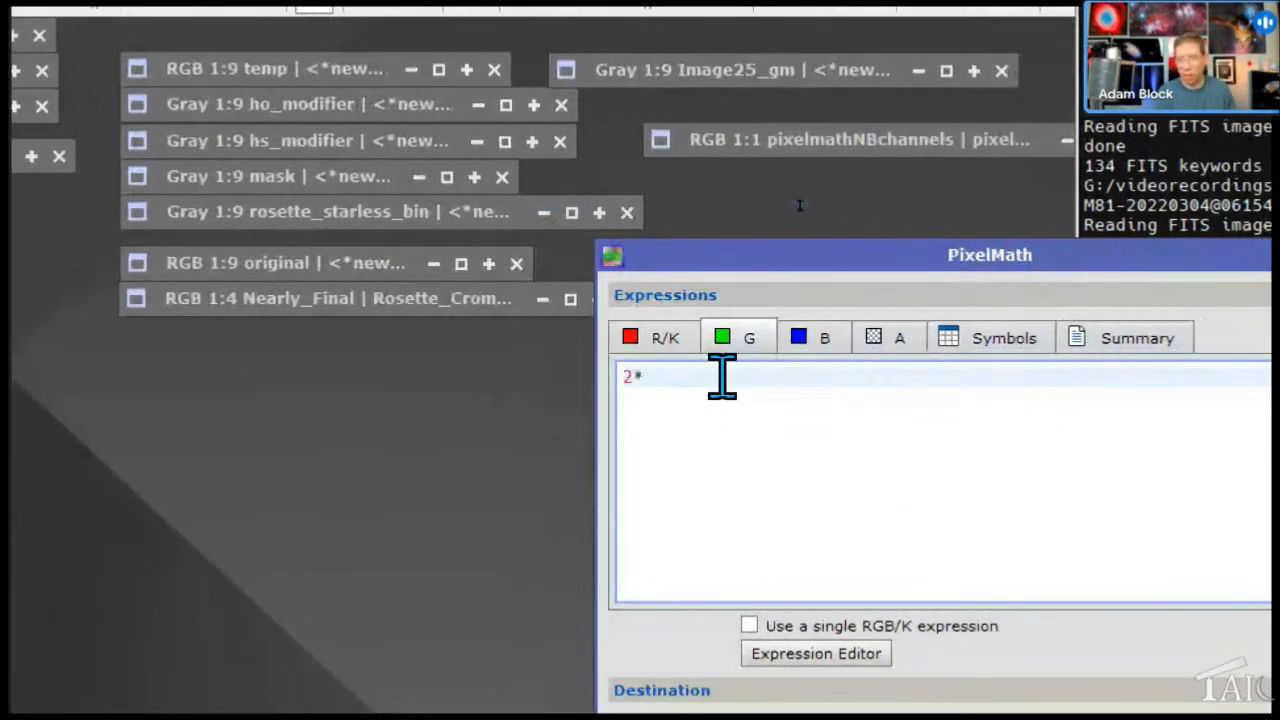
pyautogui.write('0')
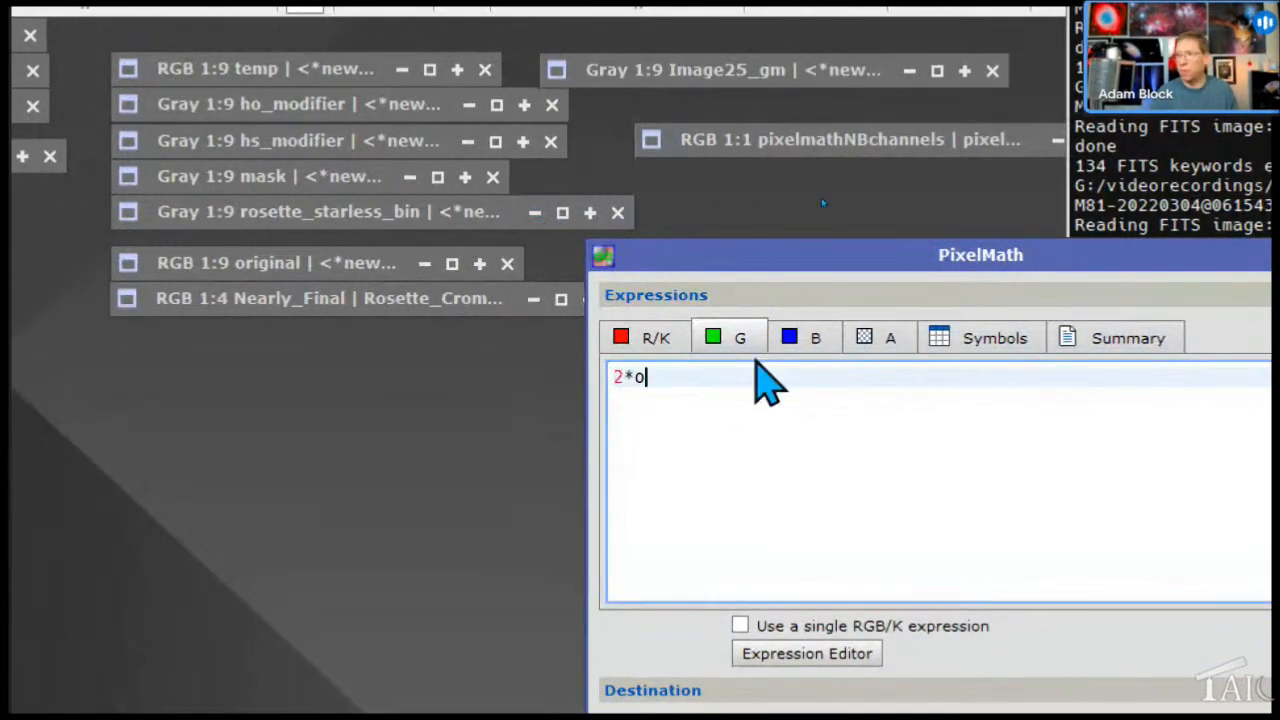
pyautogui.click(790, 343)
pyautogui.write('2*0')
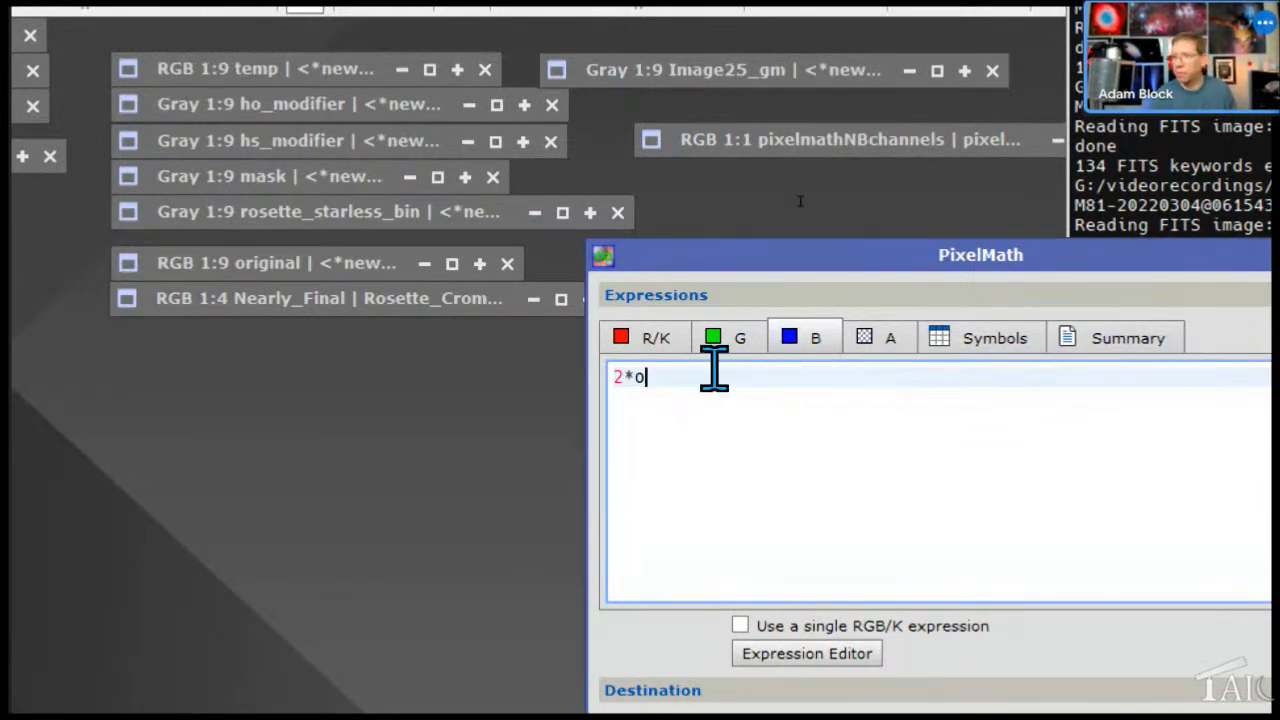
pyautogui.write('_starless')
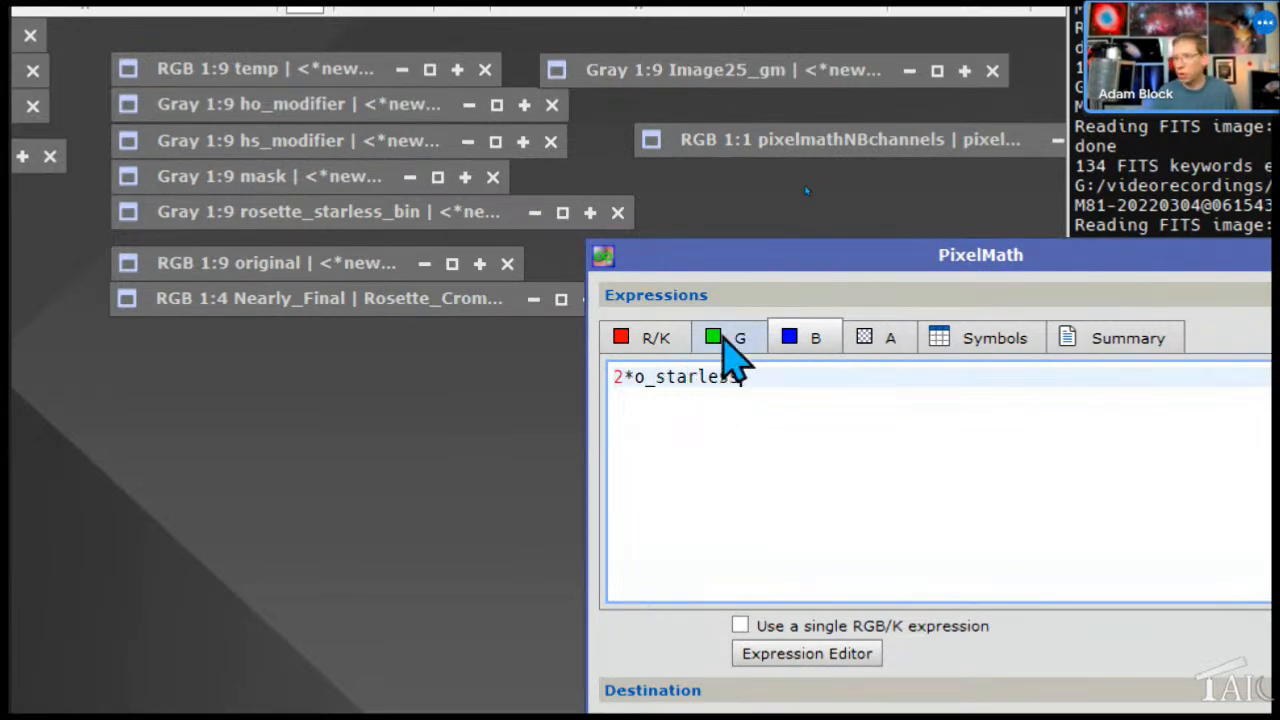
pyautogui.click(724, 338)
pyautogui.write('_starless')
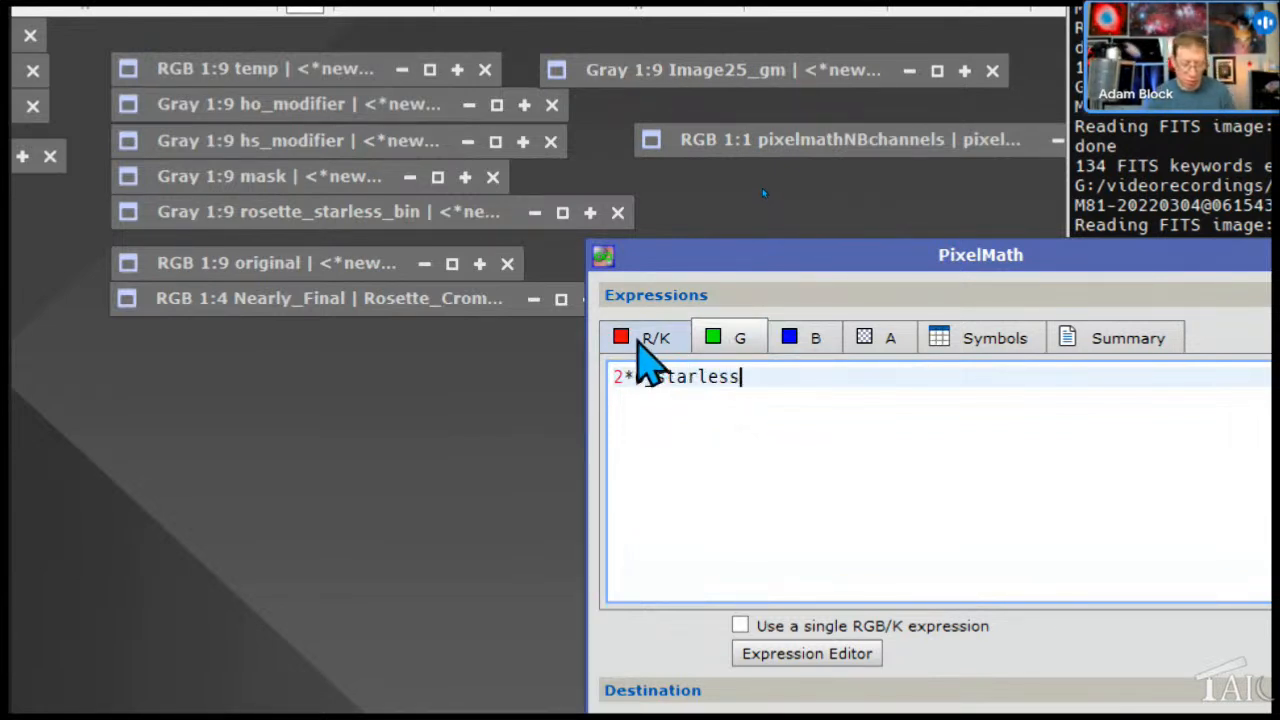
pyautogui.click(640, 345)
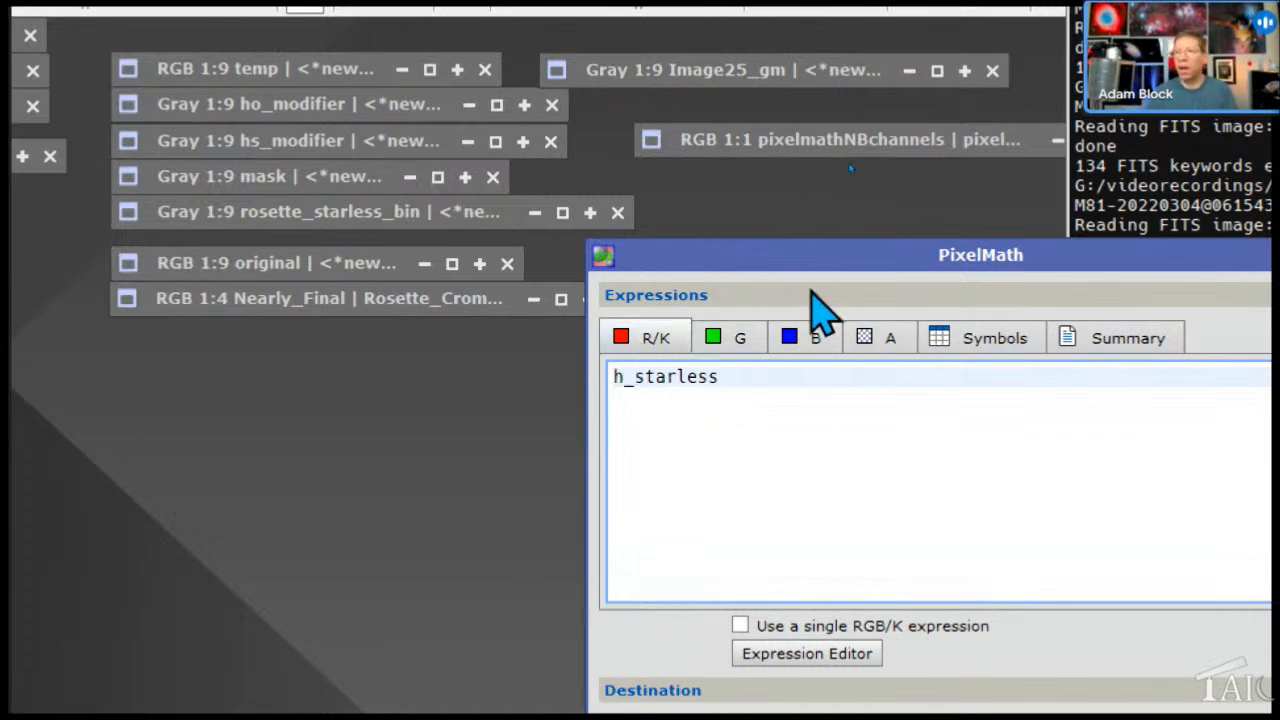
# Set the PixelMath destination to a new image in RGB Color space and run the channel combination globally
pyautogui.moveTo(826, 253); pyautogui.dragTo(745, 80)
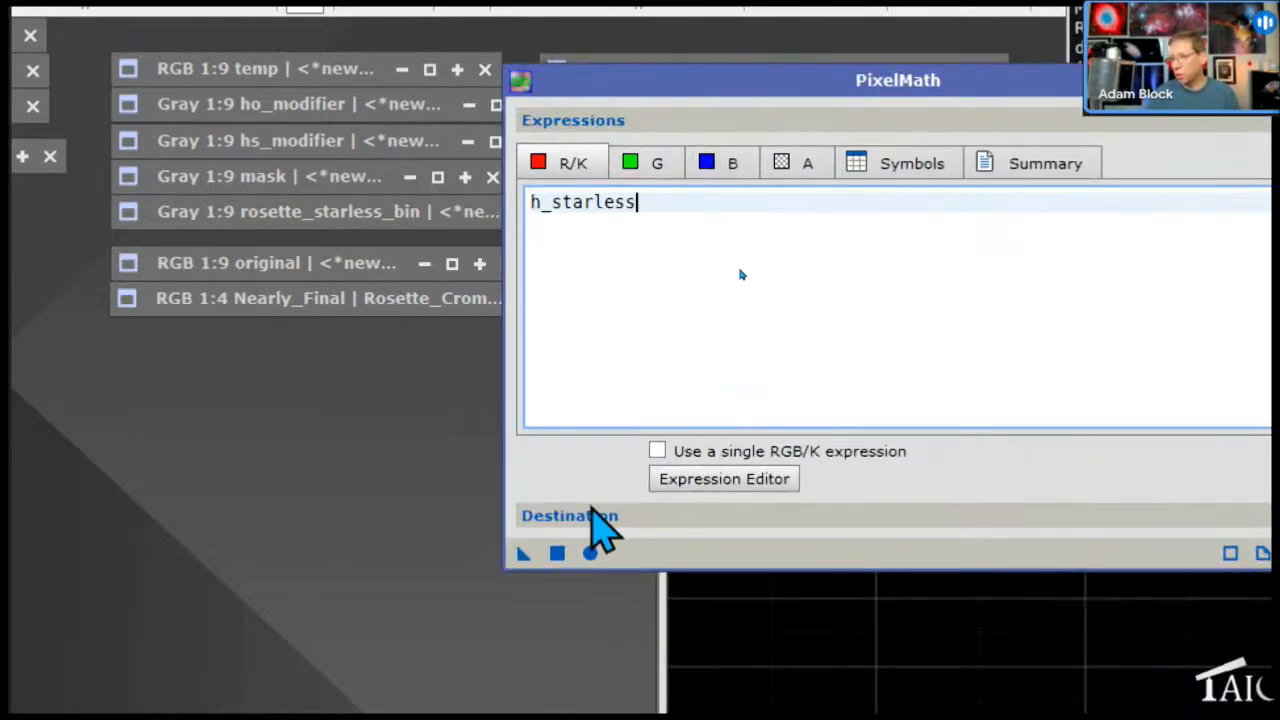
pyautogui.click(606, 522)
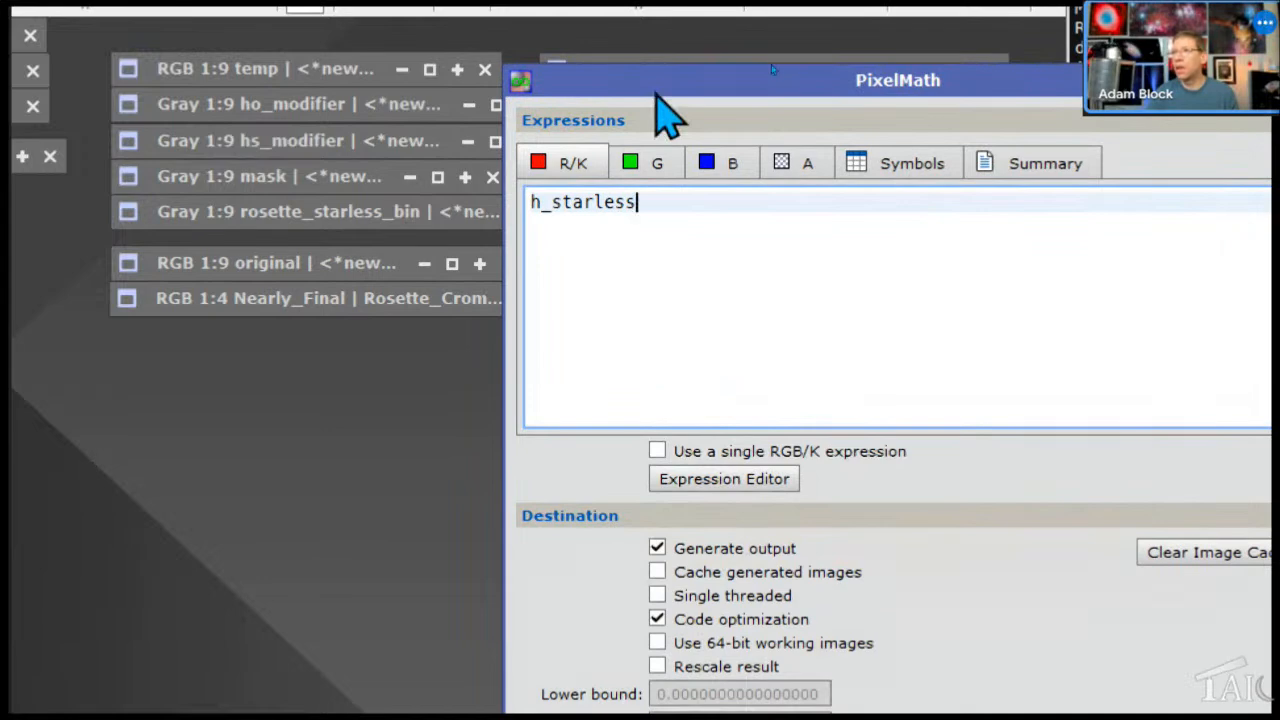
pyautogui.moveTo(655, 83); pyautogui.dragTo(567, 7)
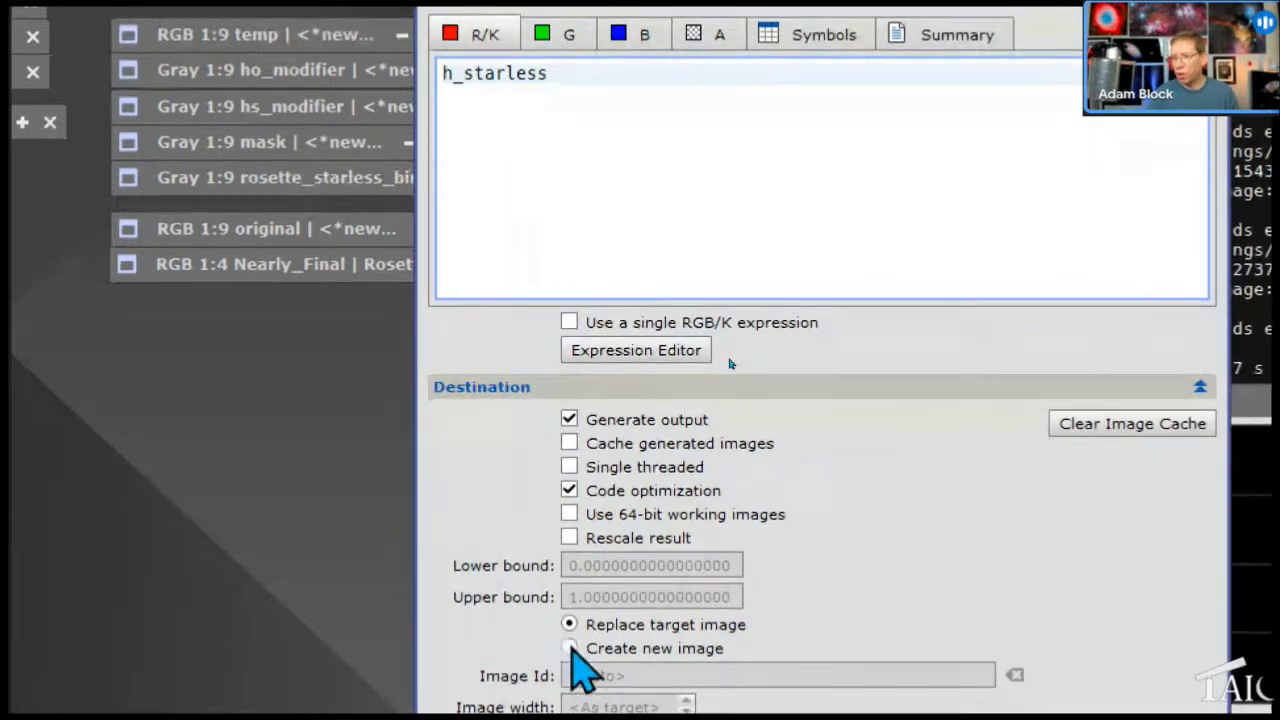
pyautogui.click(569, 682)
pyautogui.click(590, 665)
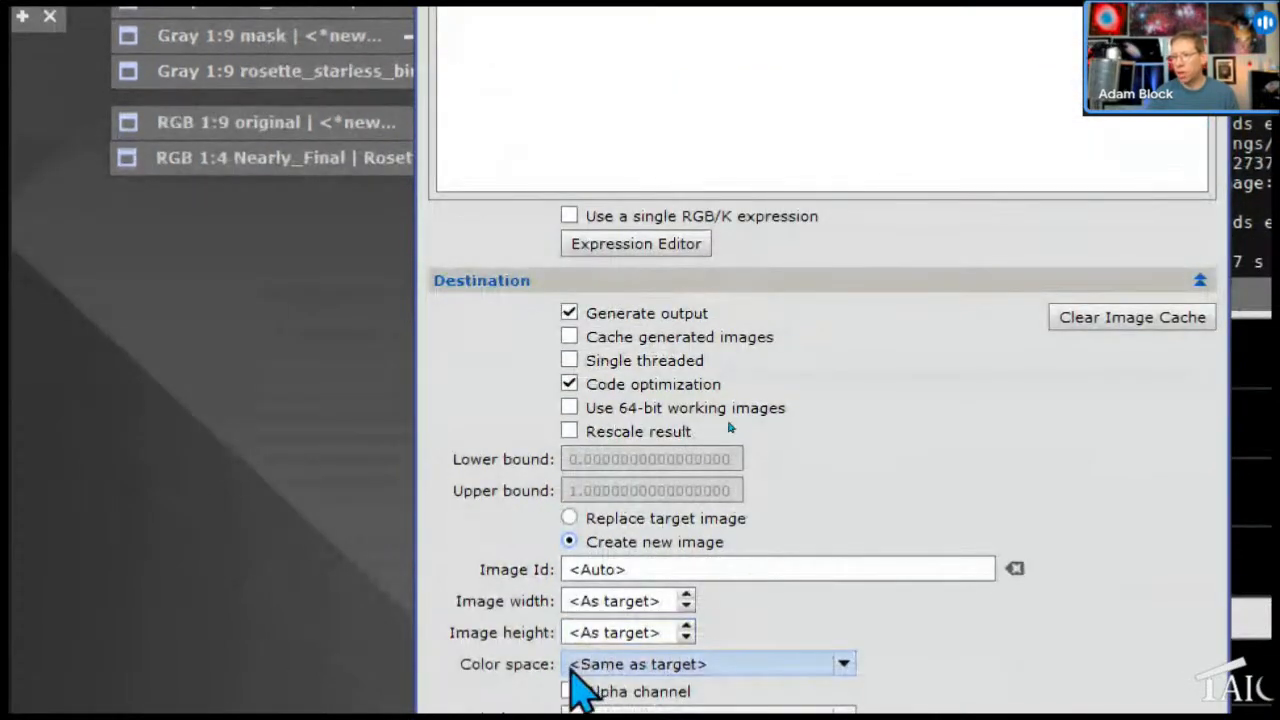
pyautogui.click(603, 702)
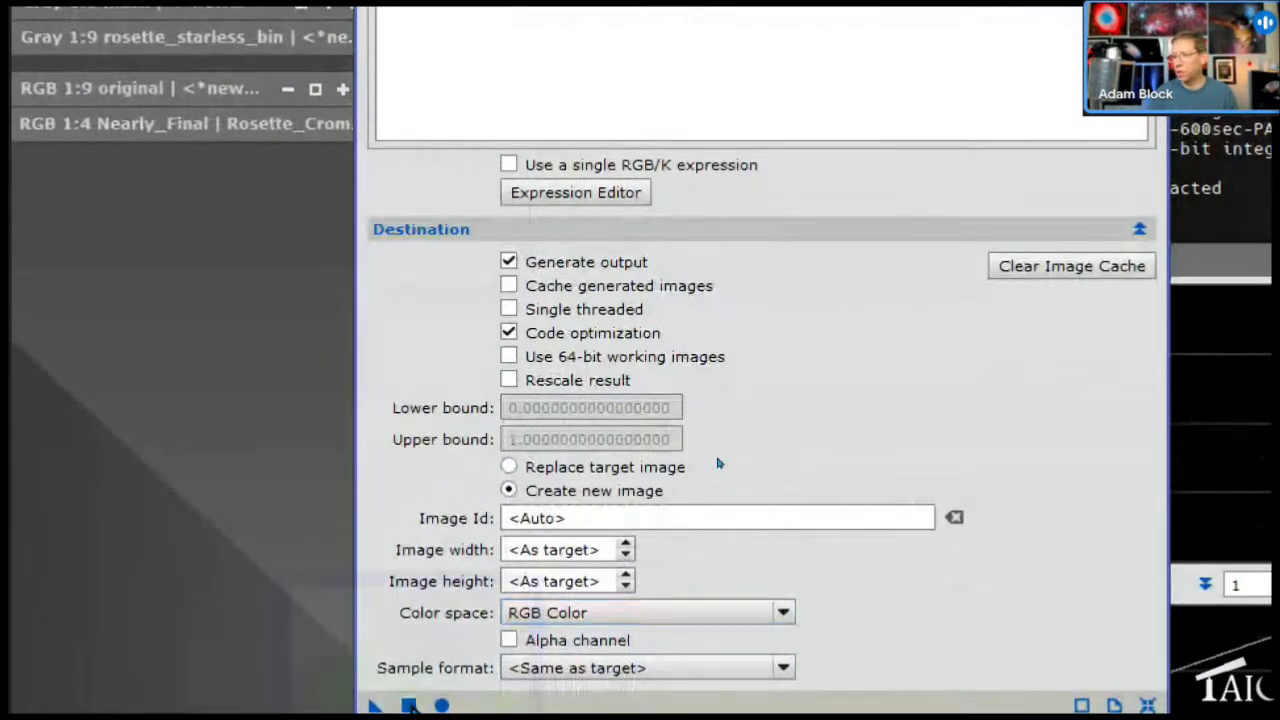
pyautogui.click(407, 706)
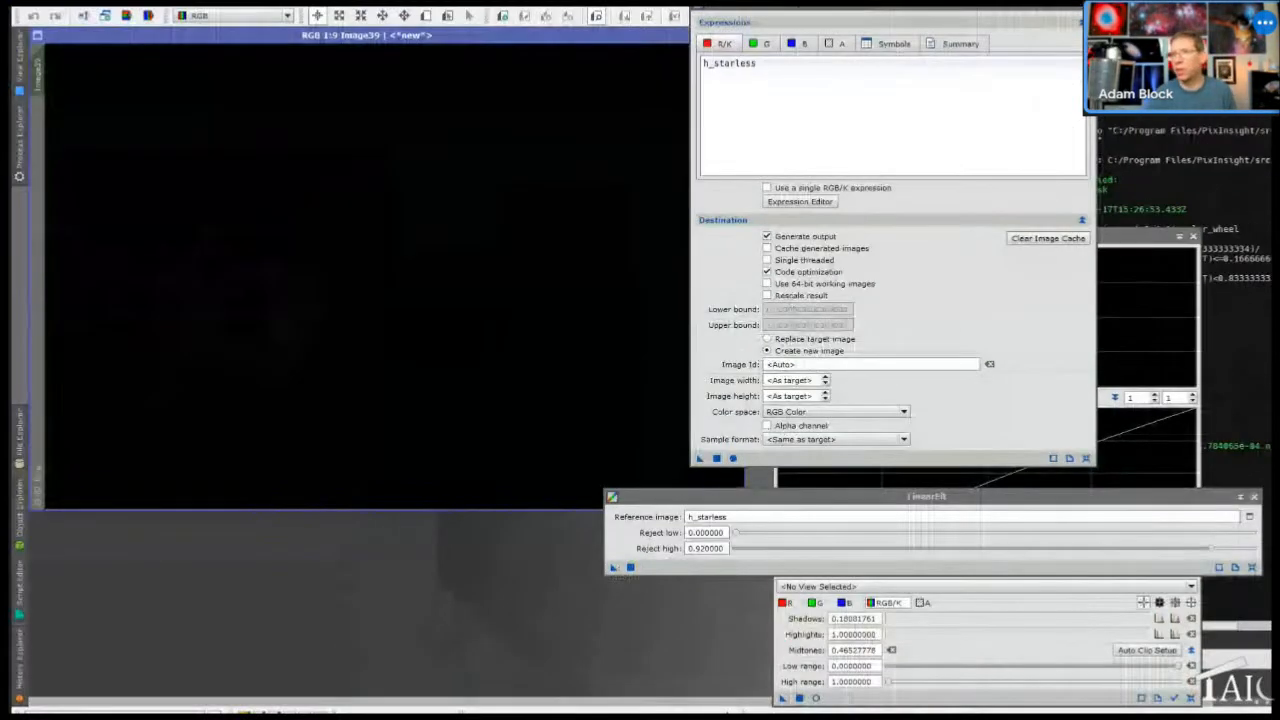
# Auto-stretch the display of the new colour image and move the PixelMath, LinearFit and HistogramTransformation windows clear of it
pyautogui.moveTo(596, 36); pyautogui.dragTo(596, 115)
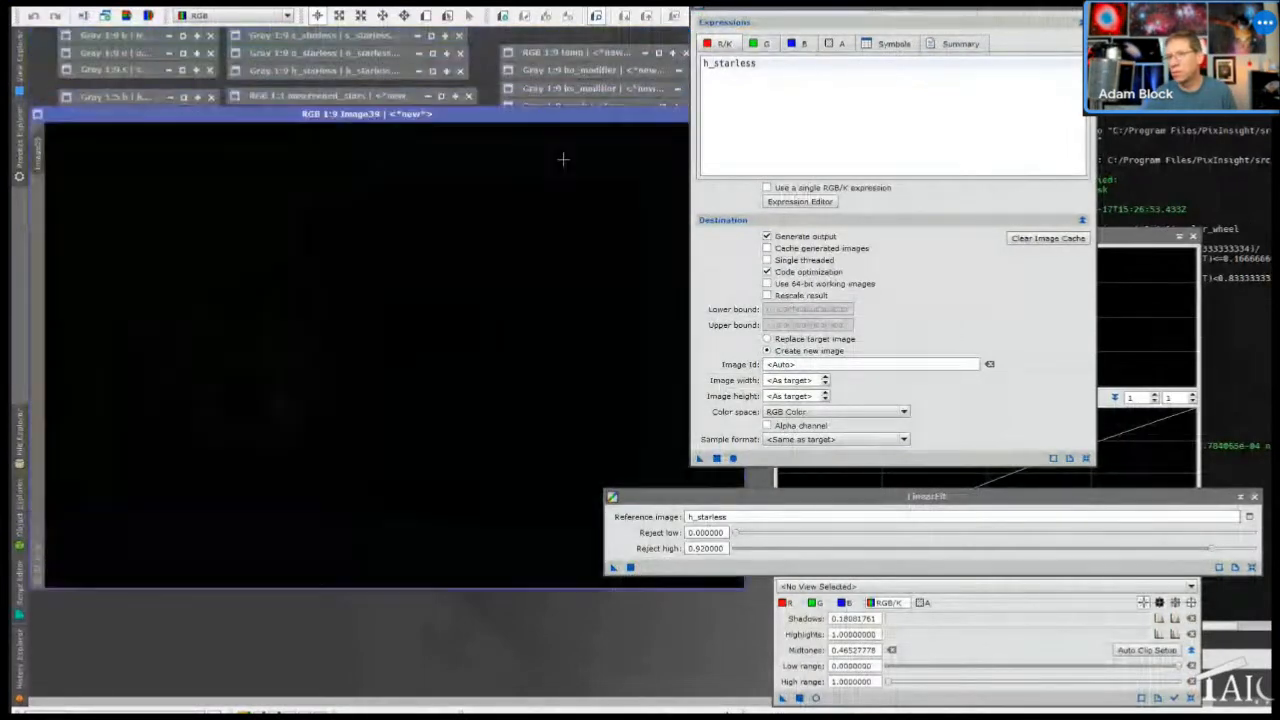
pyautogui.hotkey('ctrl', 'a')
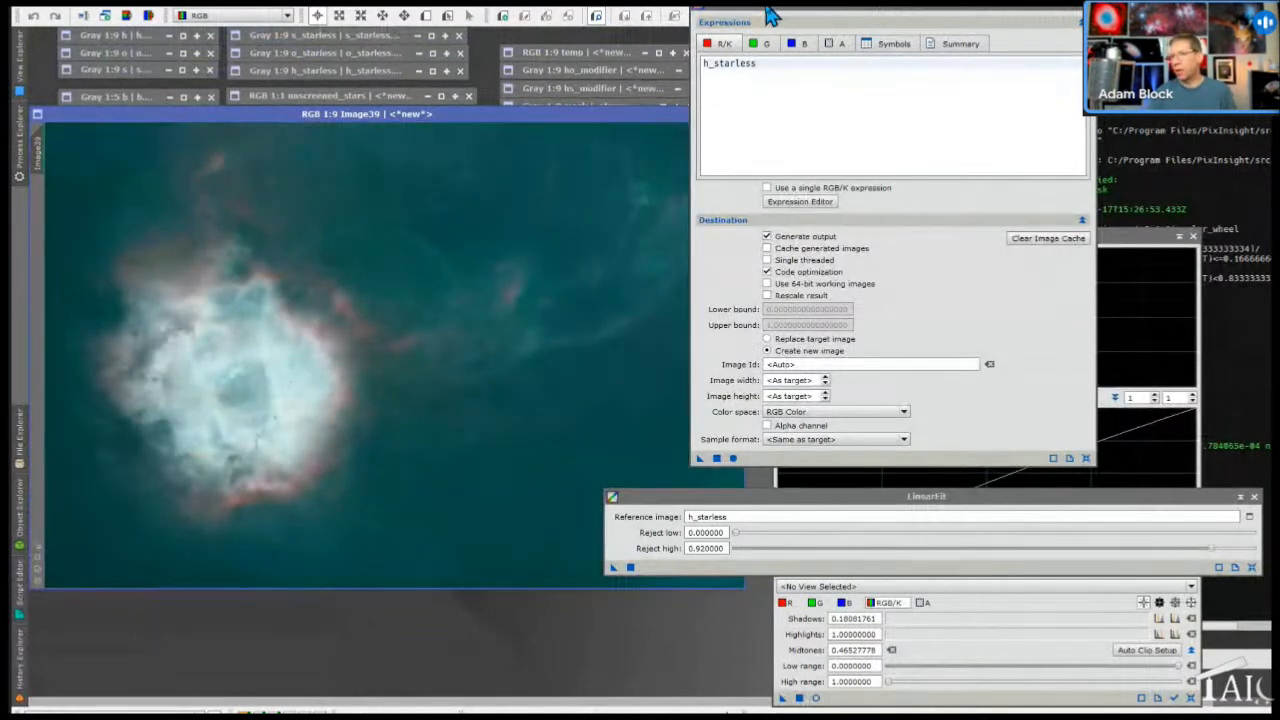
pyautogui.moveTo(770, 14); pyautogui.dragTo(877, 24)
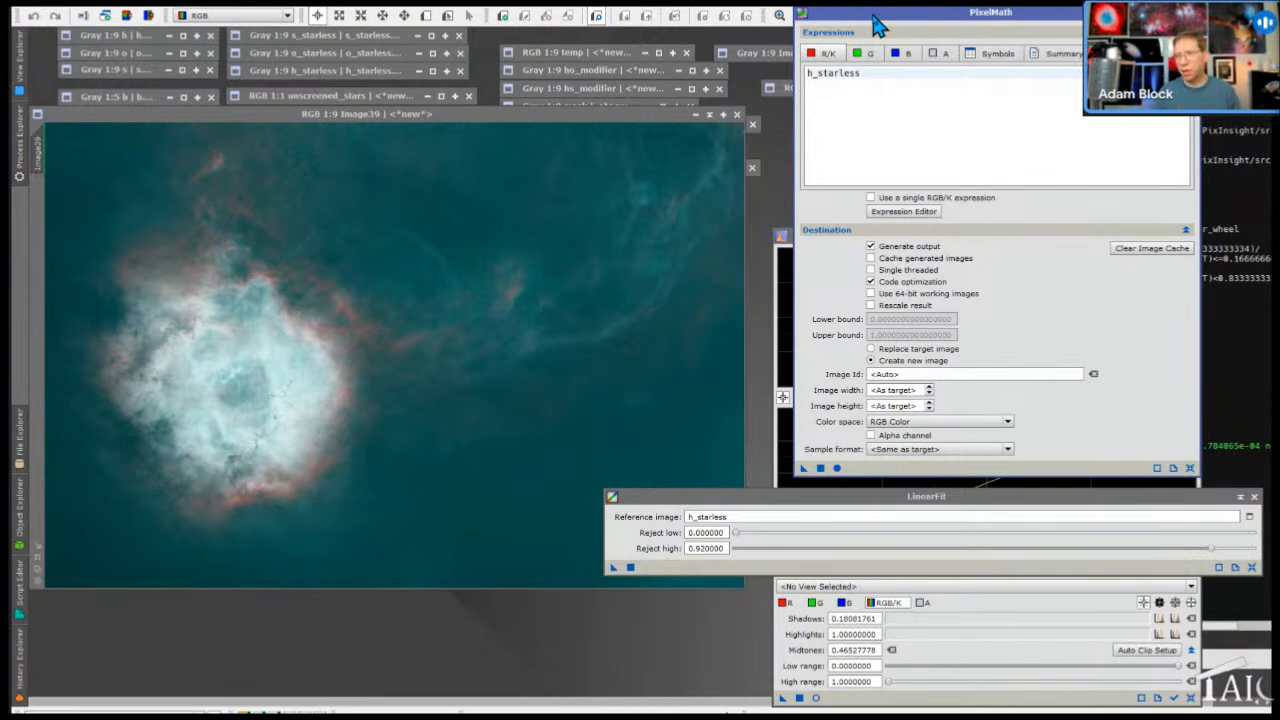
pyautogui.moveTo(912, 10); pyautogui.dragTo(995, 2)
pyautogui.moveTo(731, 497); pyautogui.dragTo(869, 122)
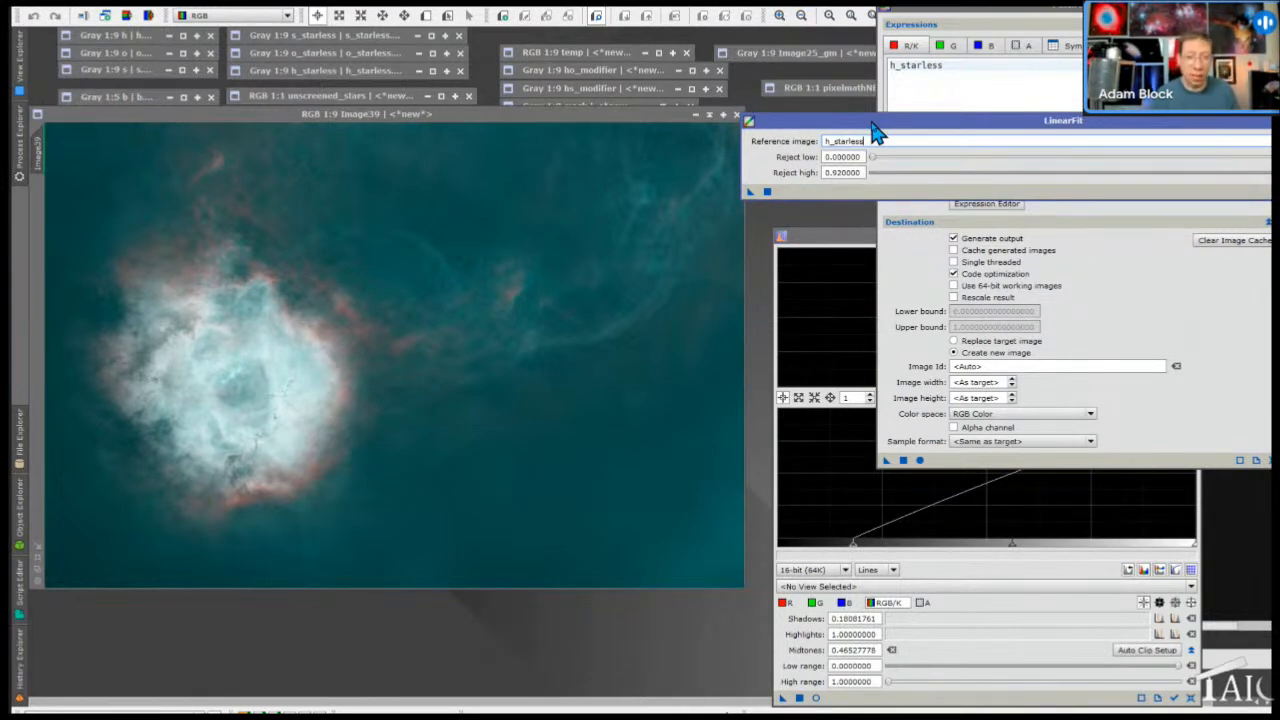
pyautogui.moveTo(812, 240); pyautogui.dragTo(852, 133)
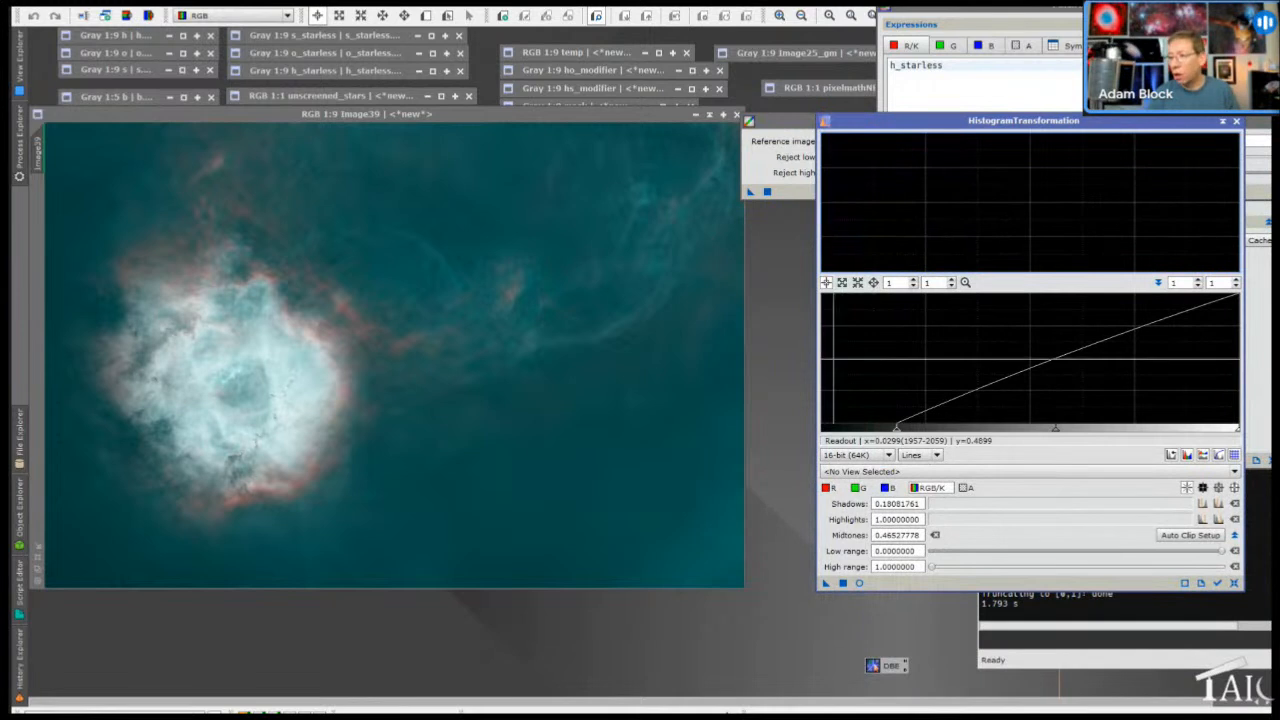
# Load the saved DBE samples onto the new colour image and run the background extraction with Subtraction, replacing the target image
pyautogui.click(888, 668)
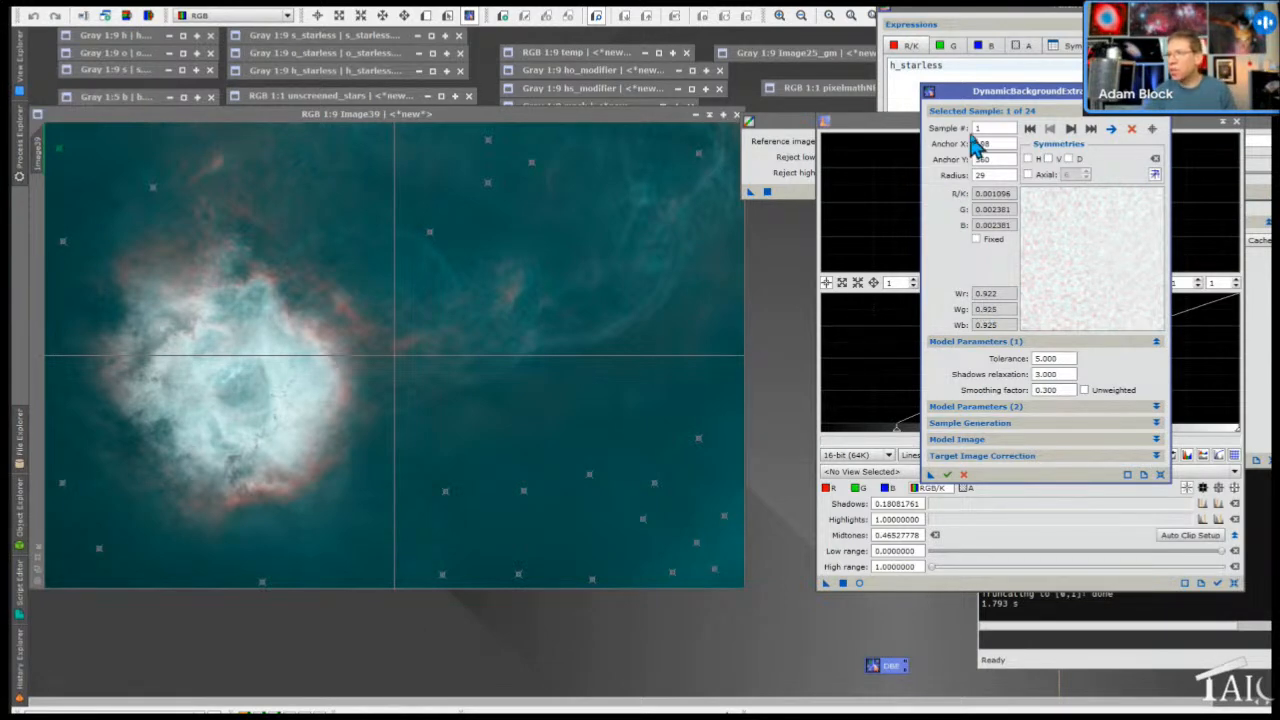
pyautogui.moveTo(972, 92); pyautogui.dragTo(781, 99)
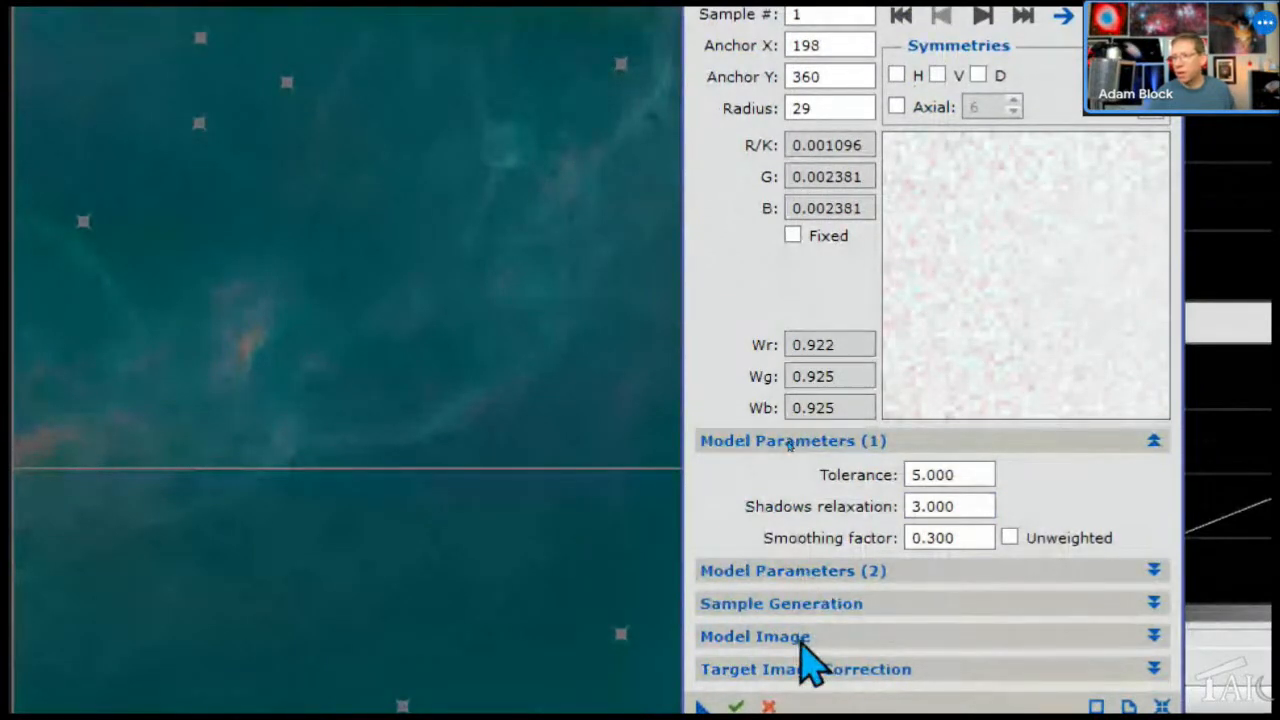
pyautogui.click(808, 604)
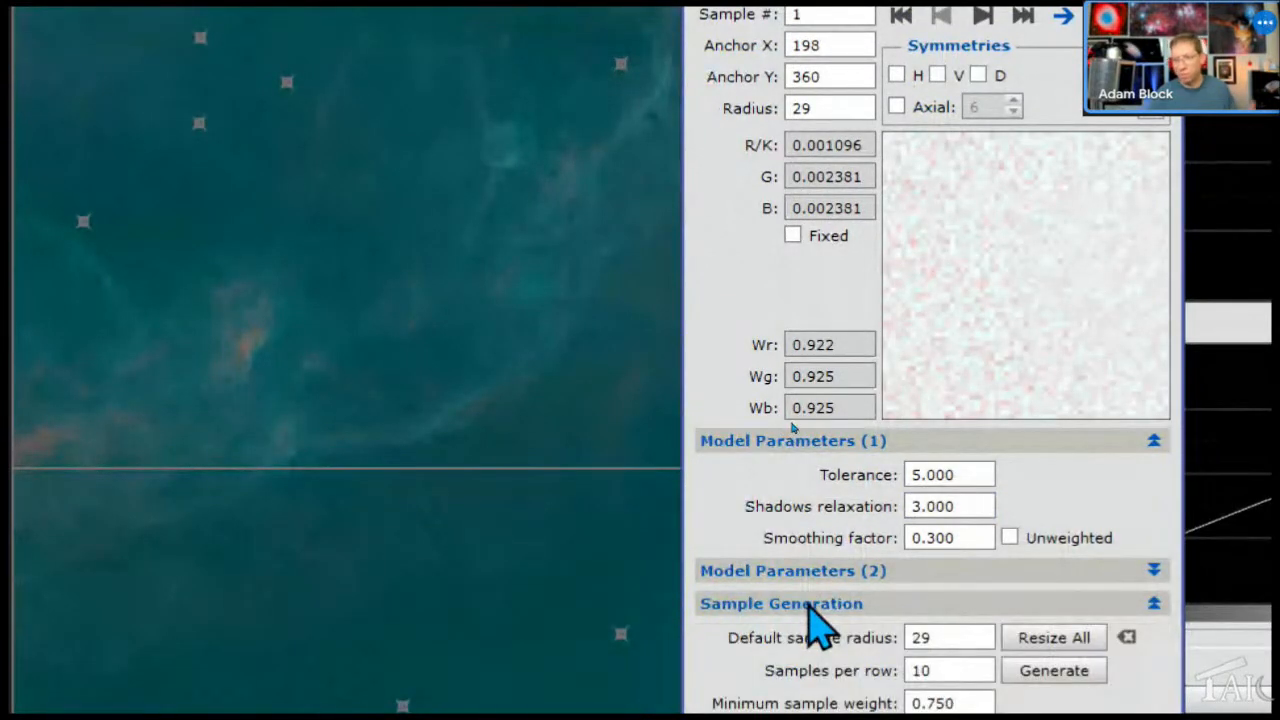
pyautogui.click(808, 606)
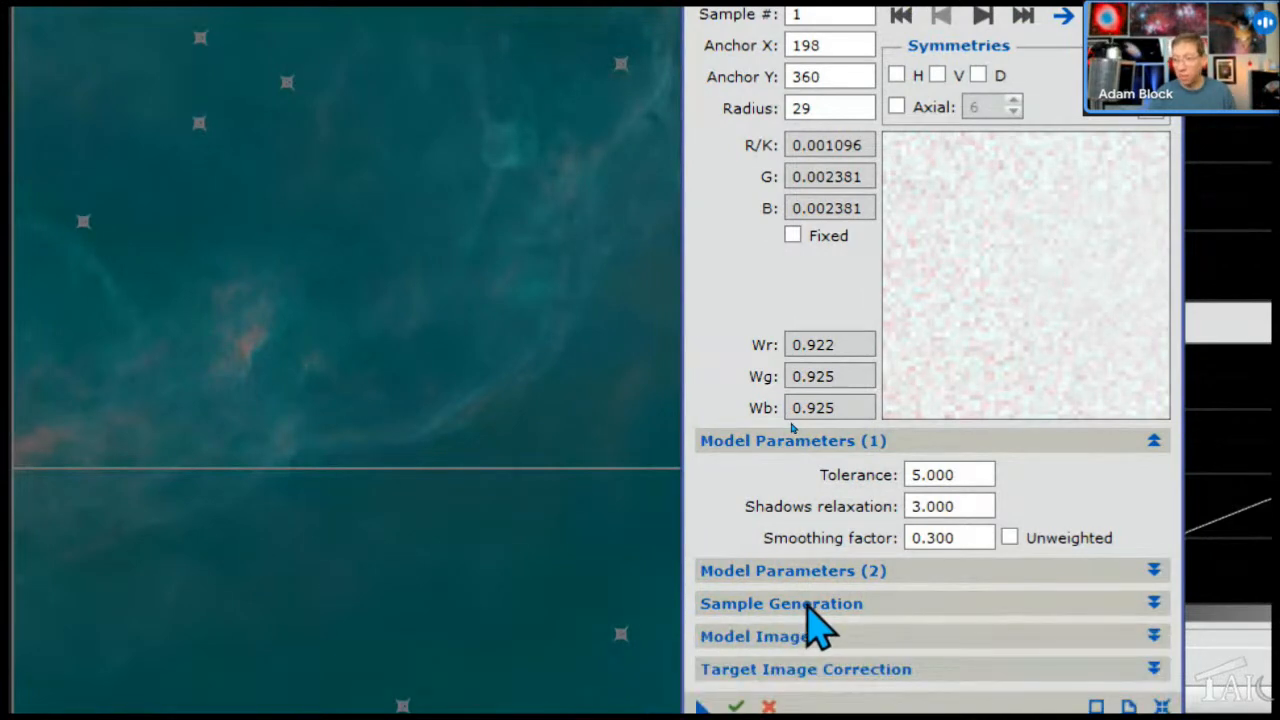
pyautogui.click(825, 670)
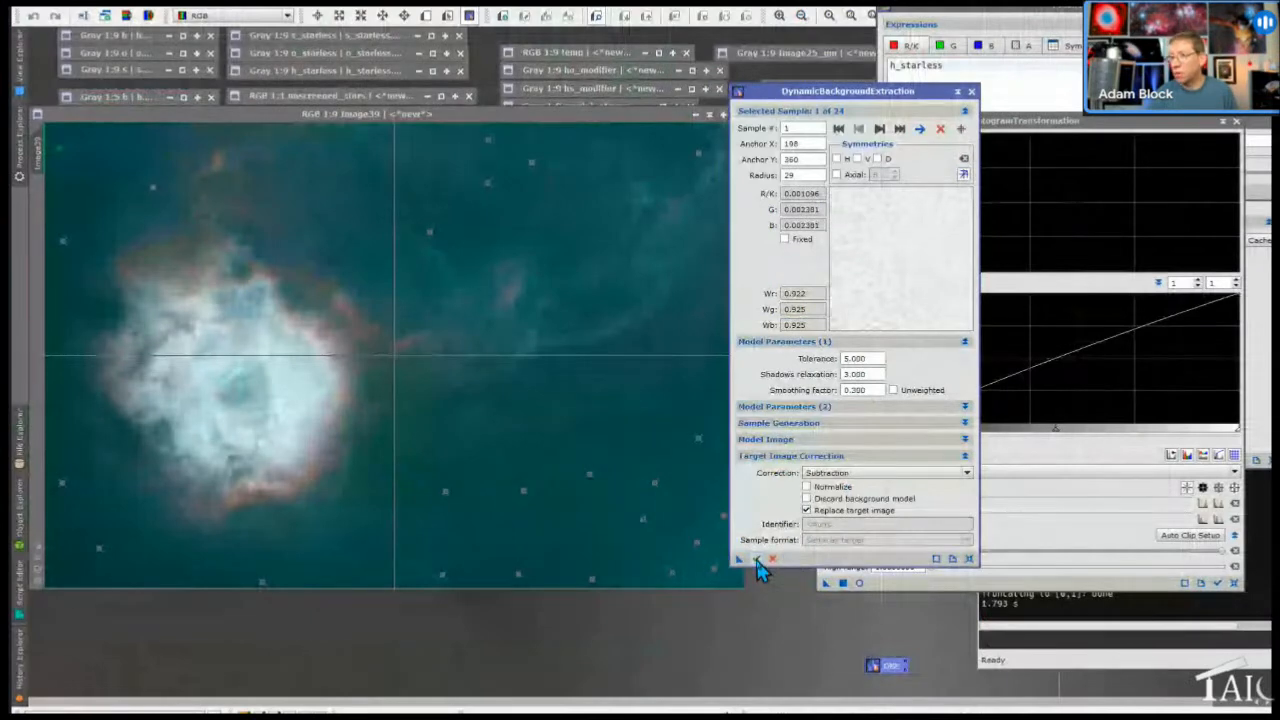
pyautogui.click(757, 561)
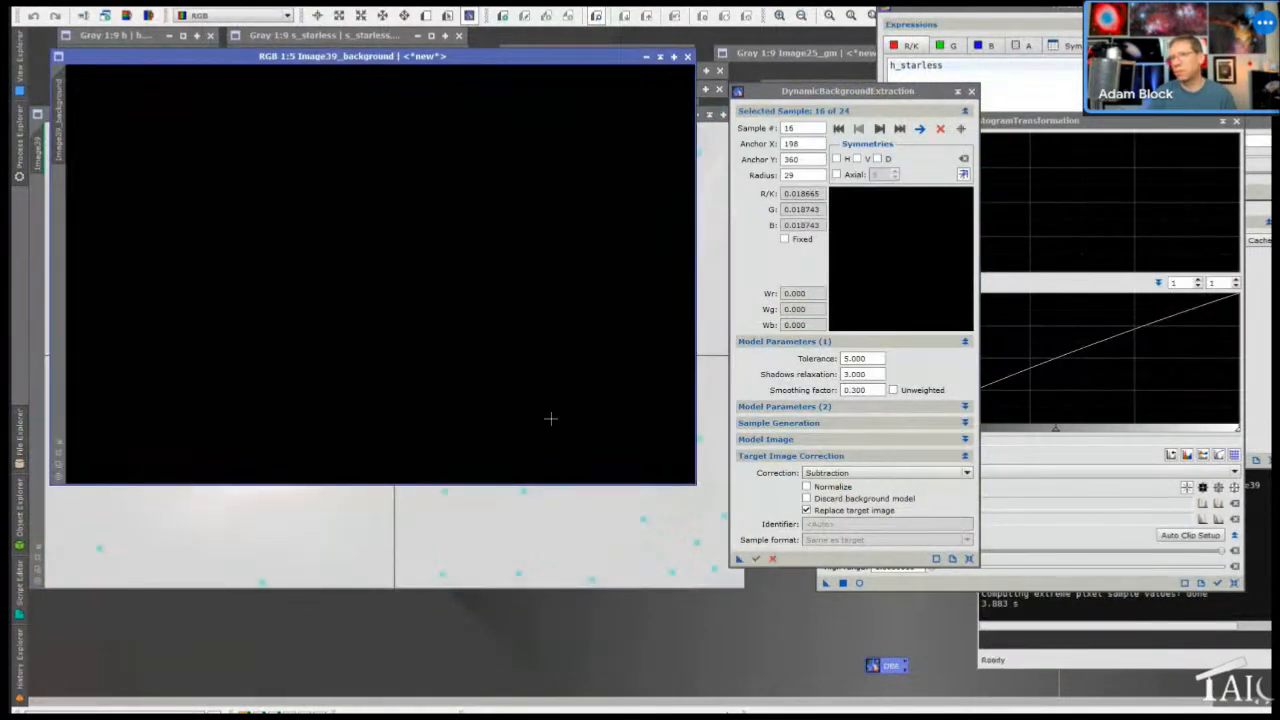
# Auto-stretch the extracted background model to inspect it, and close both the model and the DynamicBackgroundExtraction session
pyautogui.moveTo(507, 58); pyautogui.dragTo(515, 116)
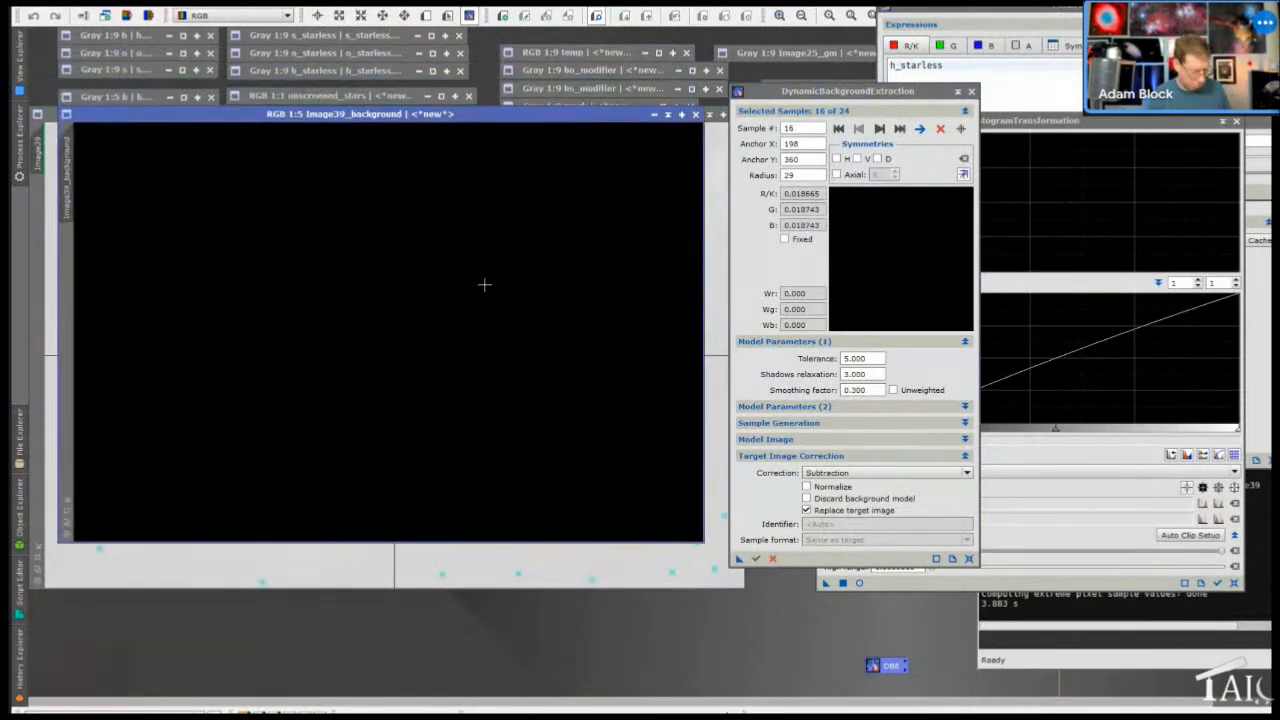
pyautogui.hotkey('ctrl', 'a')
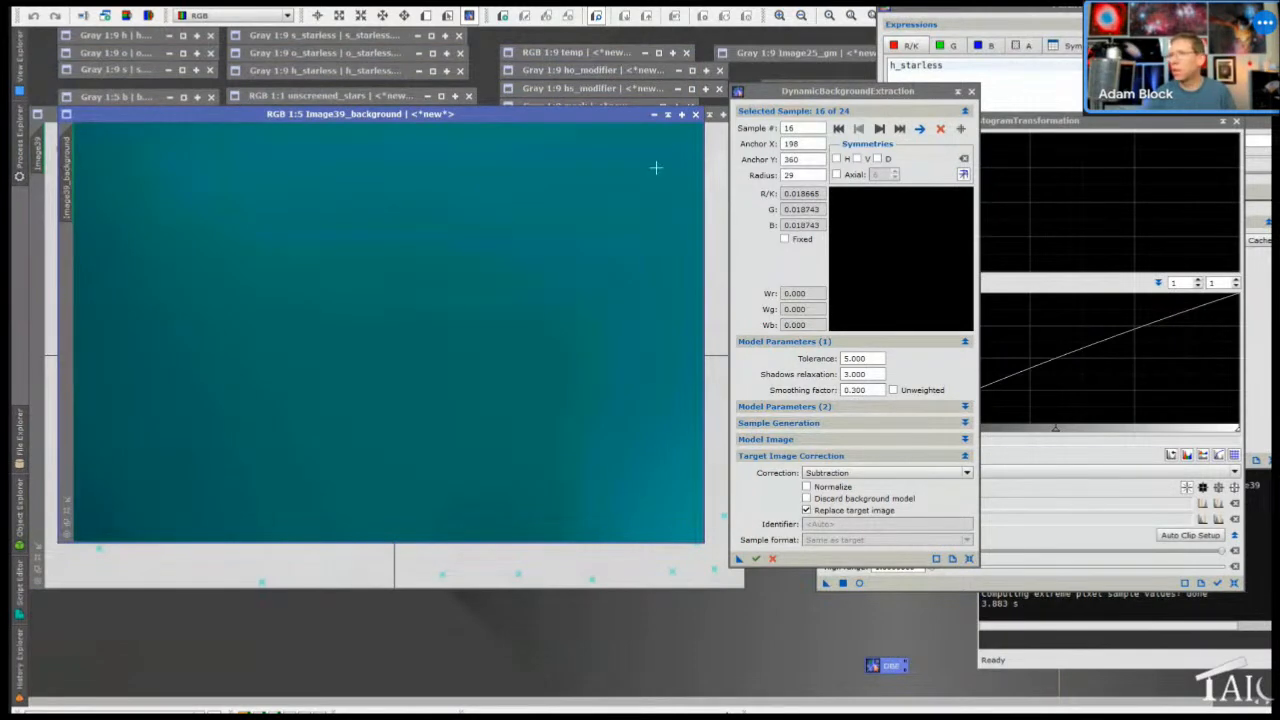
pyautogui.click(695, 115)
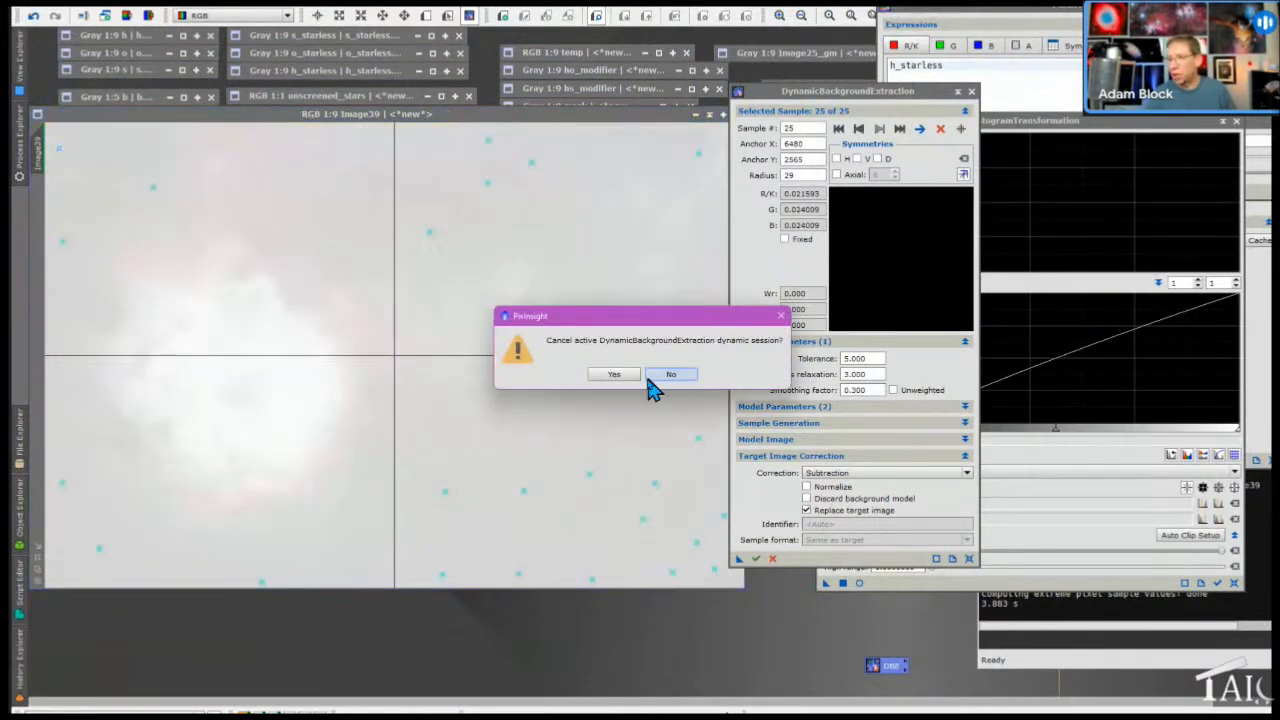
pyautogui.click(614, 374)
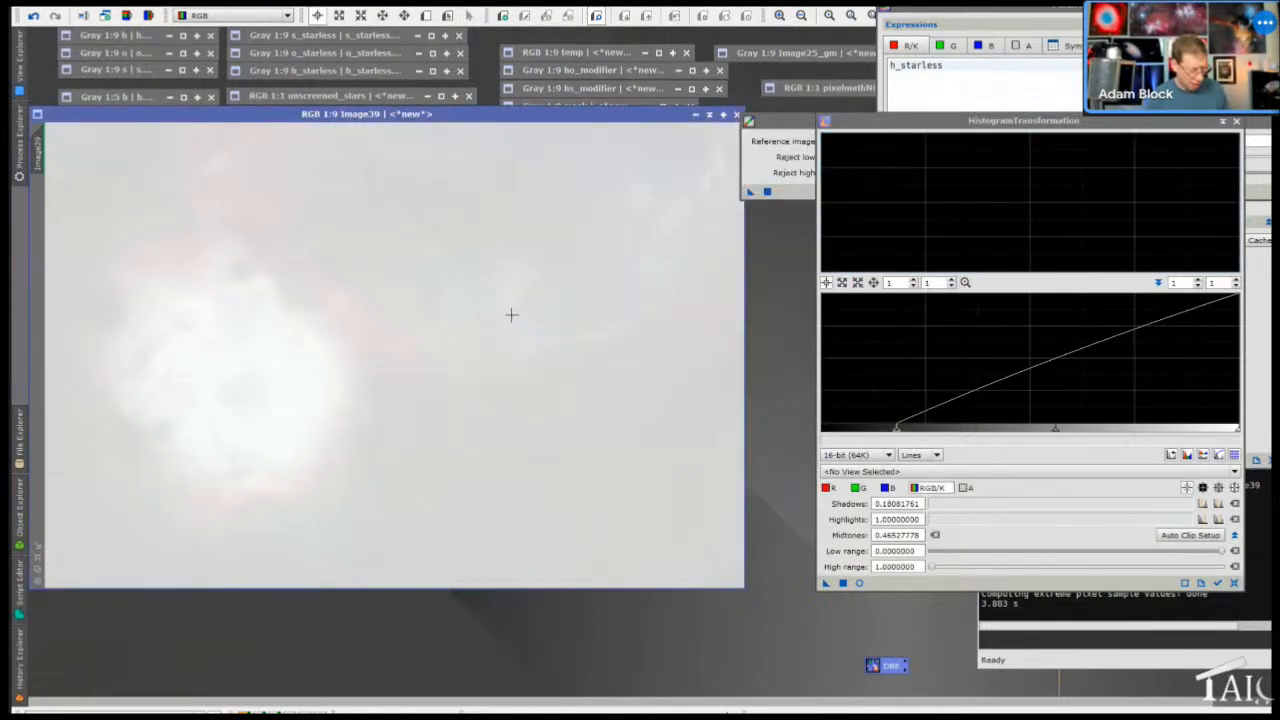
# Recompute the auto-stretch of the background-corrected colour image and examine the nebula and its red filaments at 1:6
pyautogui.hotkey('ctrl', 'a')
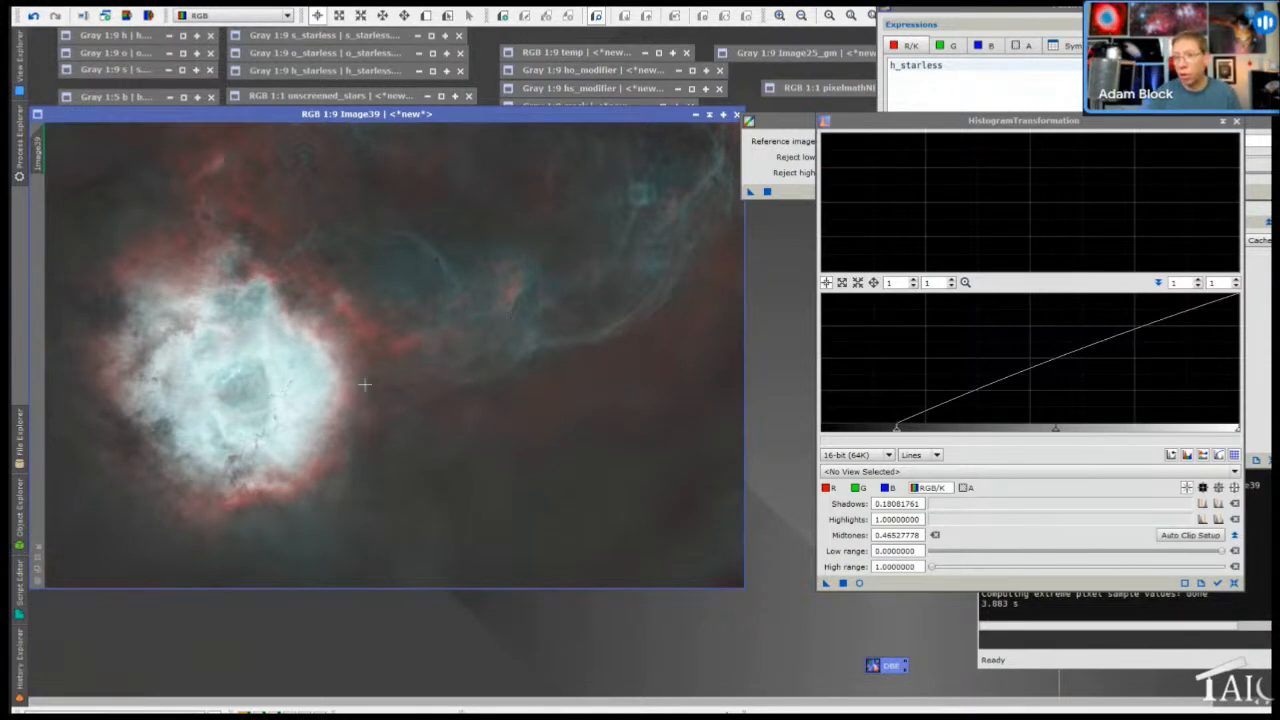
pyautogui.scroll(1, 364, 384)
pyautogui.scroll(2, 364, 384)
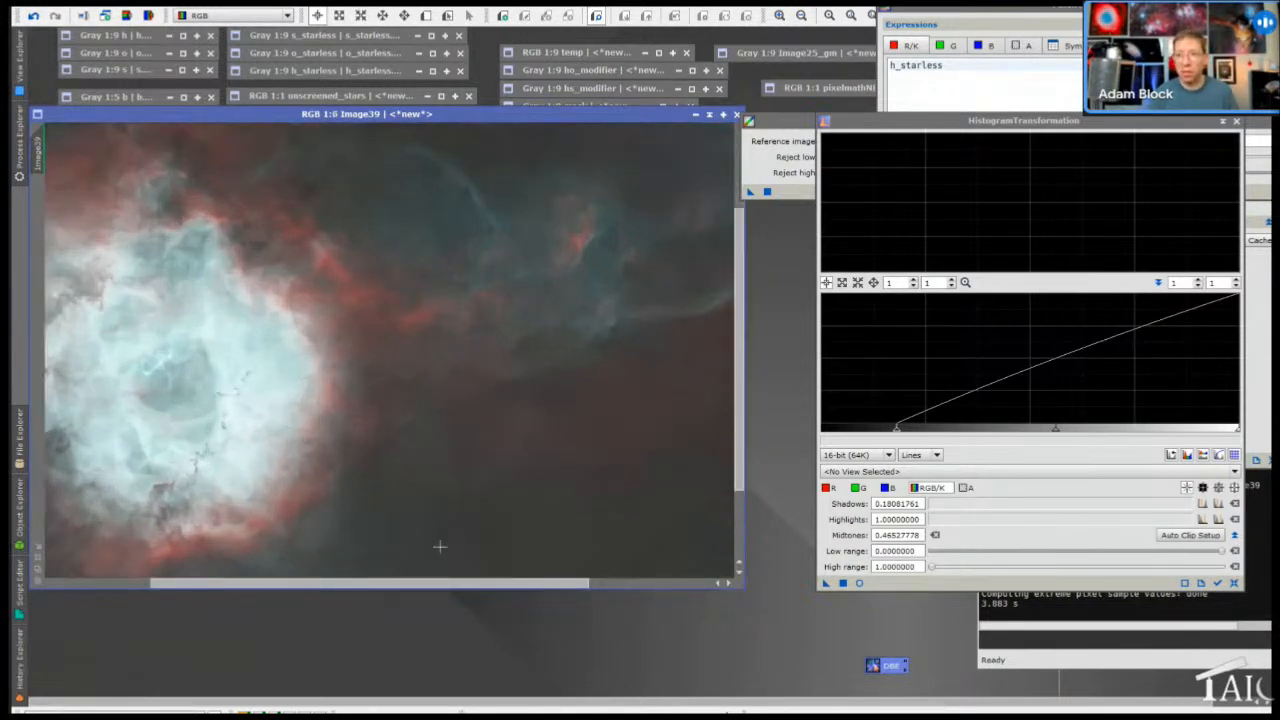
# Bring the whole nebula into view in the background-corrected image and open the ScreenTransferFunction process
pyautogui.moveTo(448, 576); pyautogui.dragTo(392, 592)
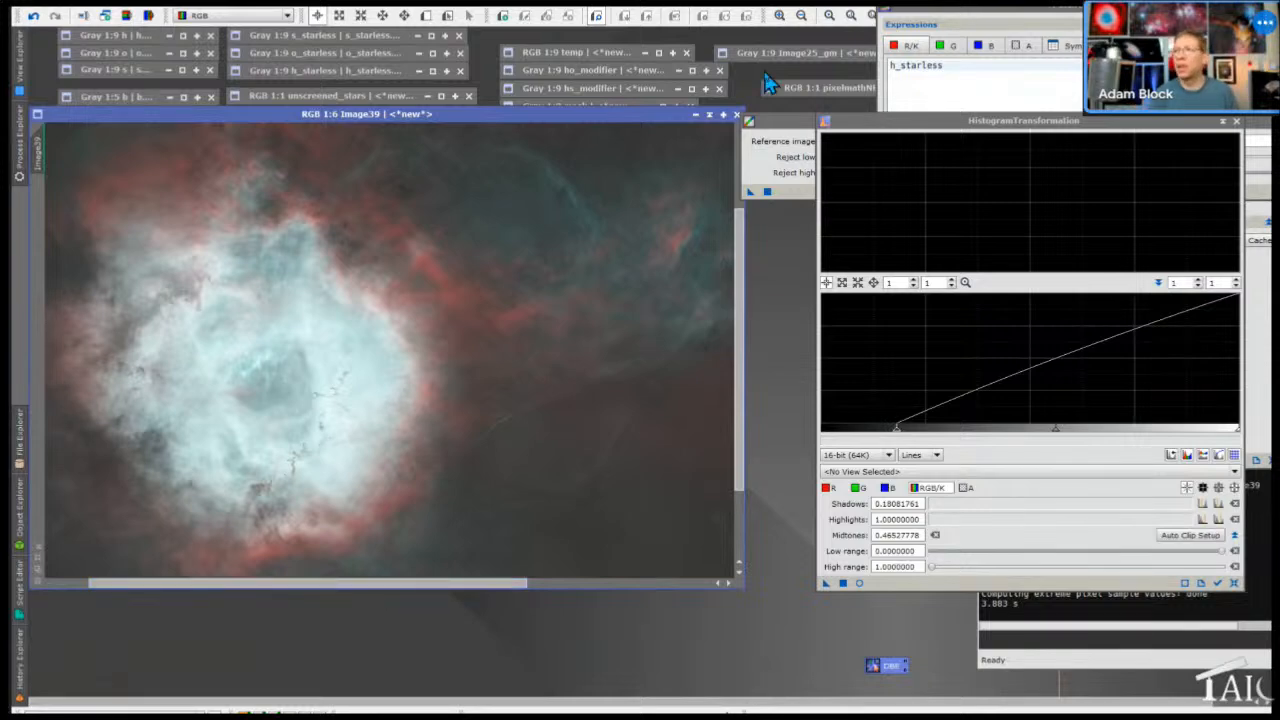
pyautogui.click(344, 10)
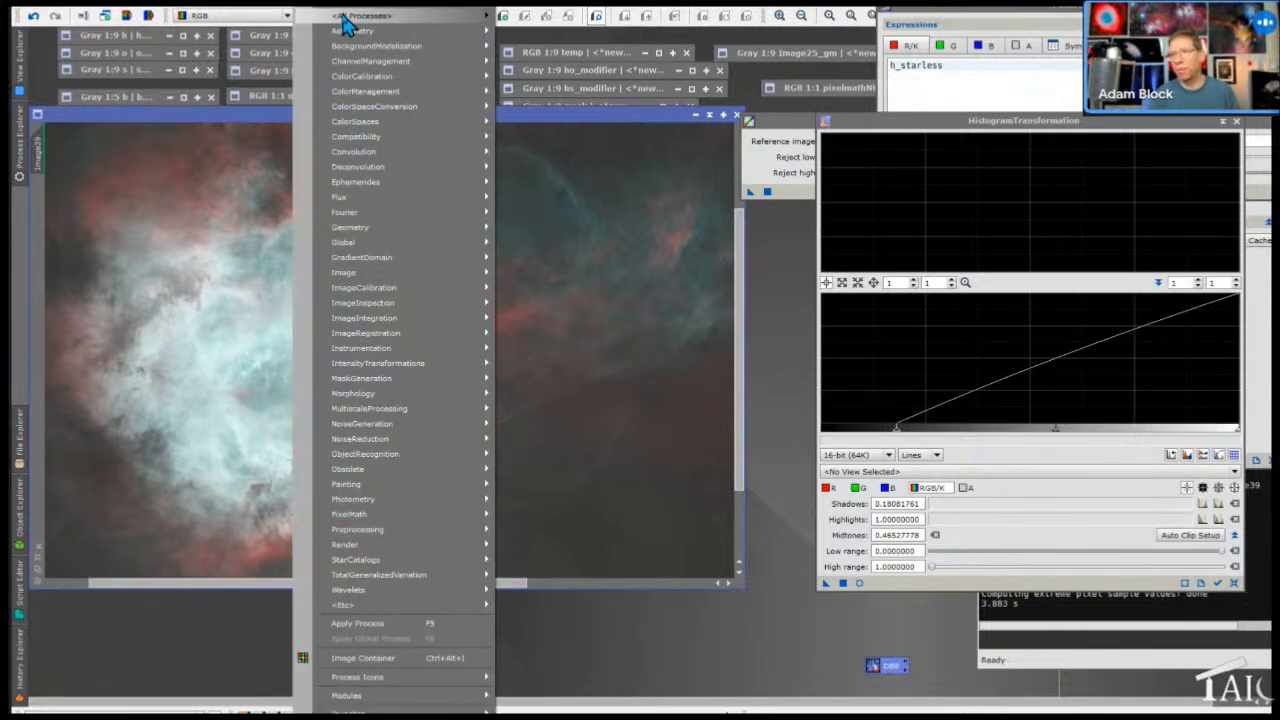
pyautogui.moveTo(405, 18)
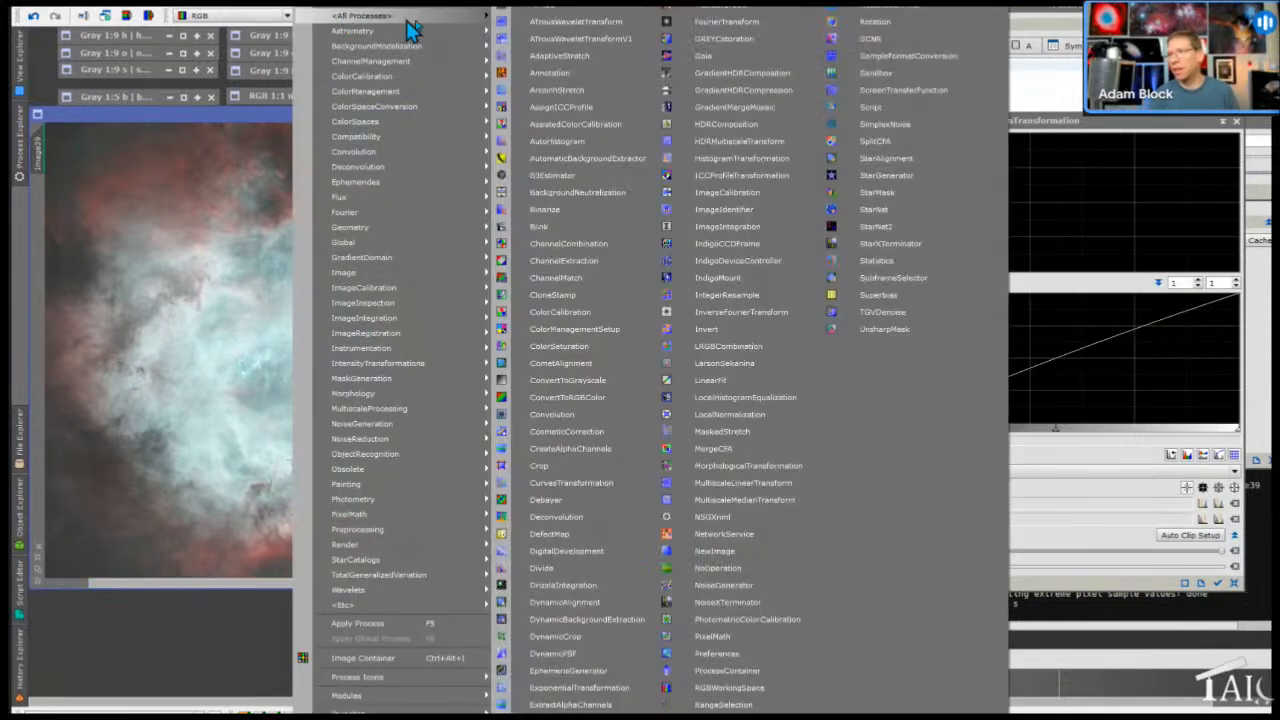
pyautogui.click(903, 93)
pyautogui.moveTo(903, 93)
pyautogui.mouseDown()
pyautogui.moveTo(931, 98)
pyautogui.moveTo(904, 88)
pyautogui.mouseUp()
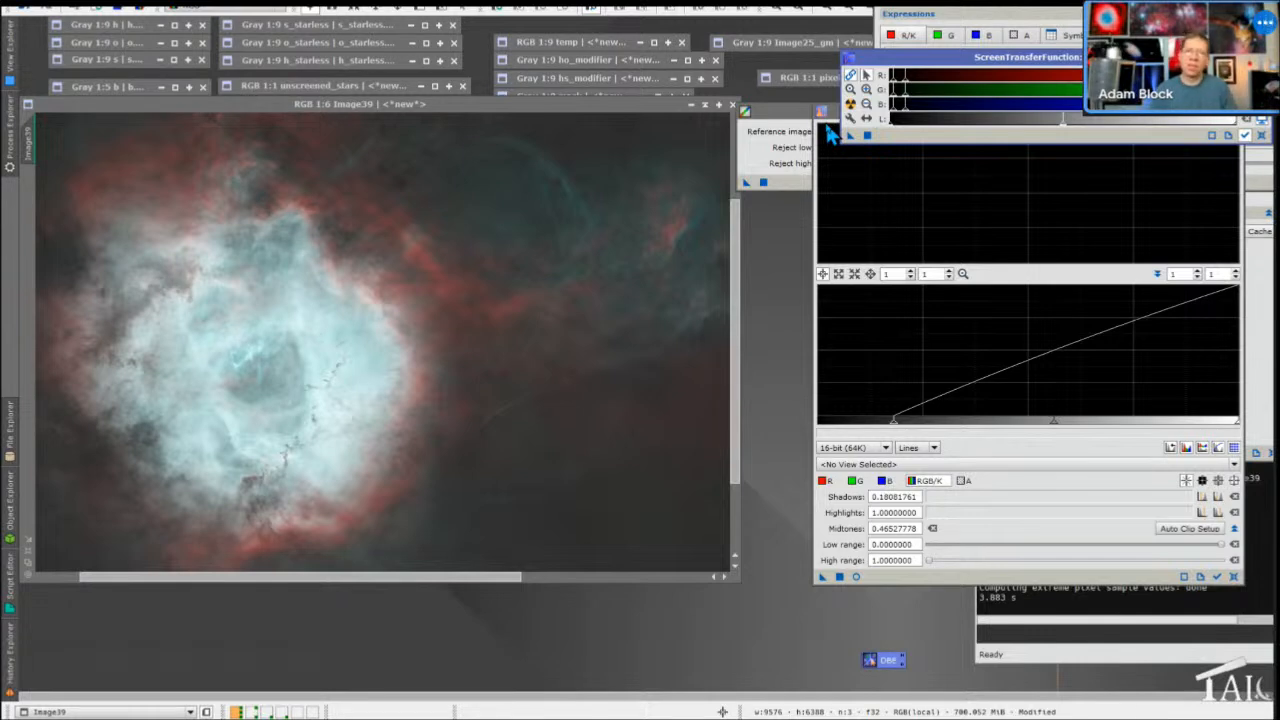
# Extend the red channel expression in PixelMath to h_starless+s_starless
pyautogui.moveTo(932, 12); pyautogui.dragTo(765, 62)
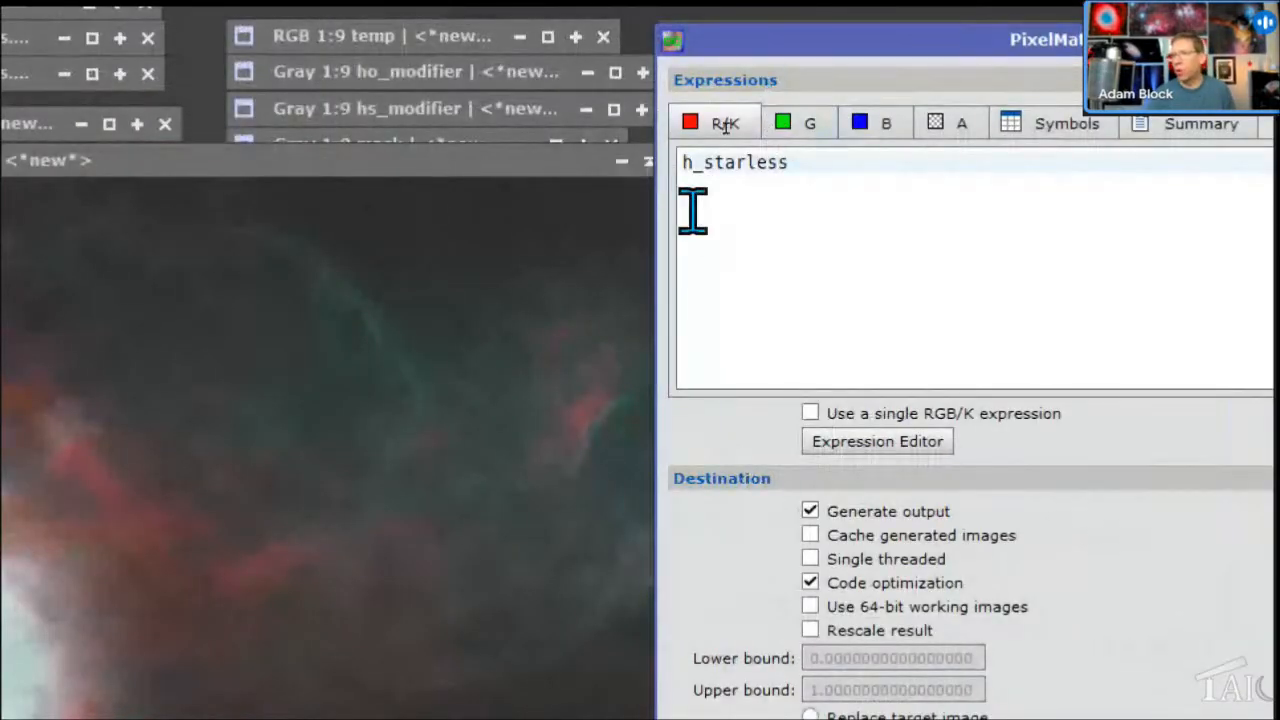
pyautogui.click(783, 103)
pyautogui.write('+')
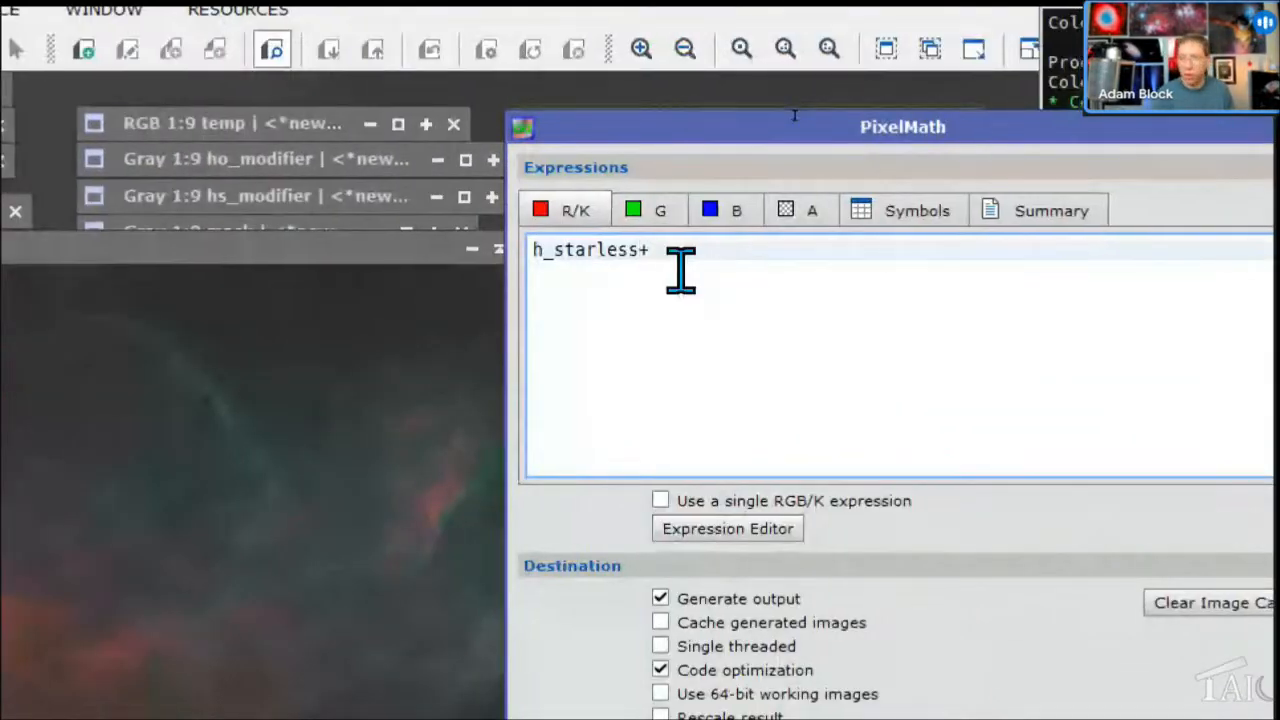
pyautogui.write('s')
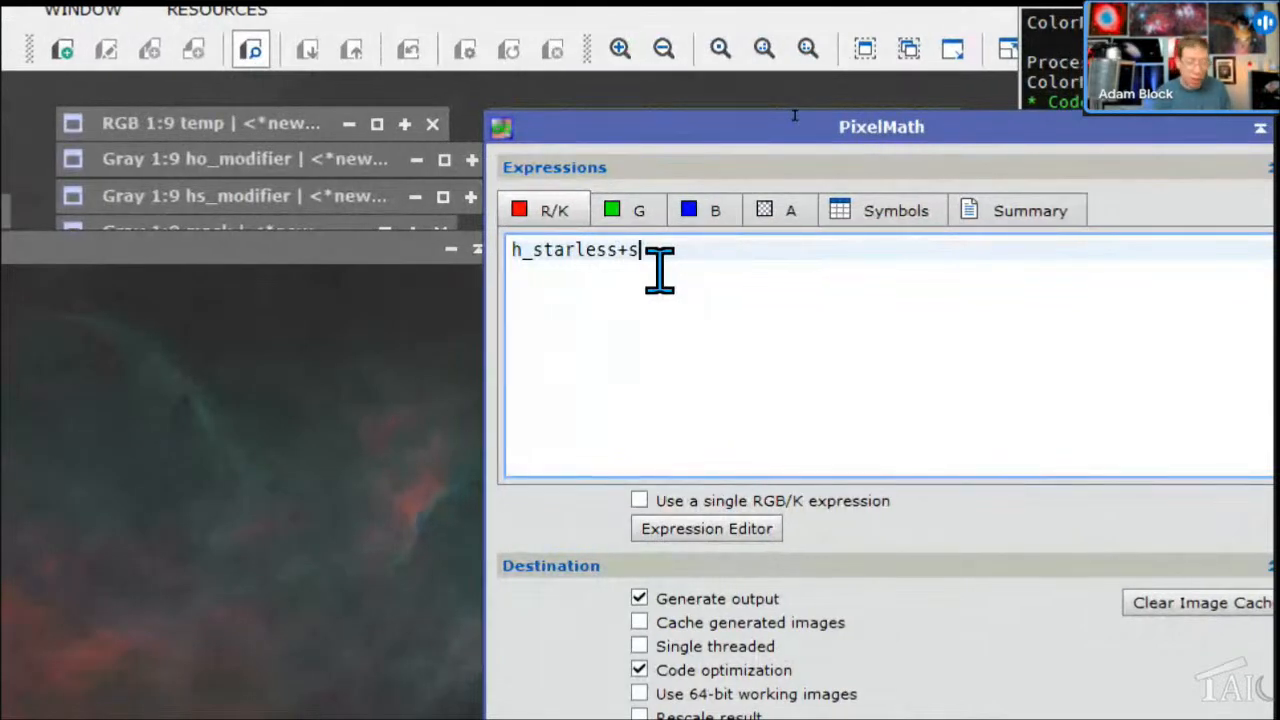
pyautogui.write('_')
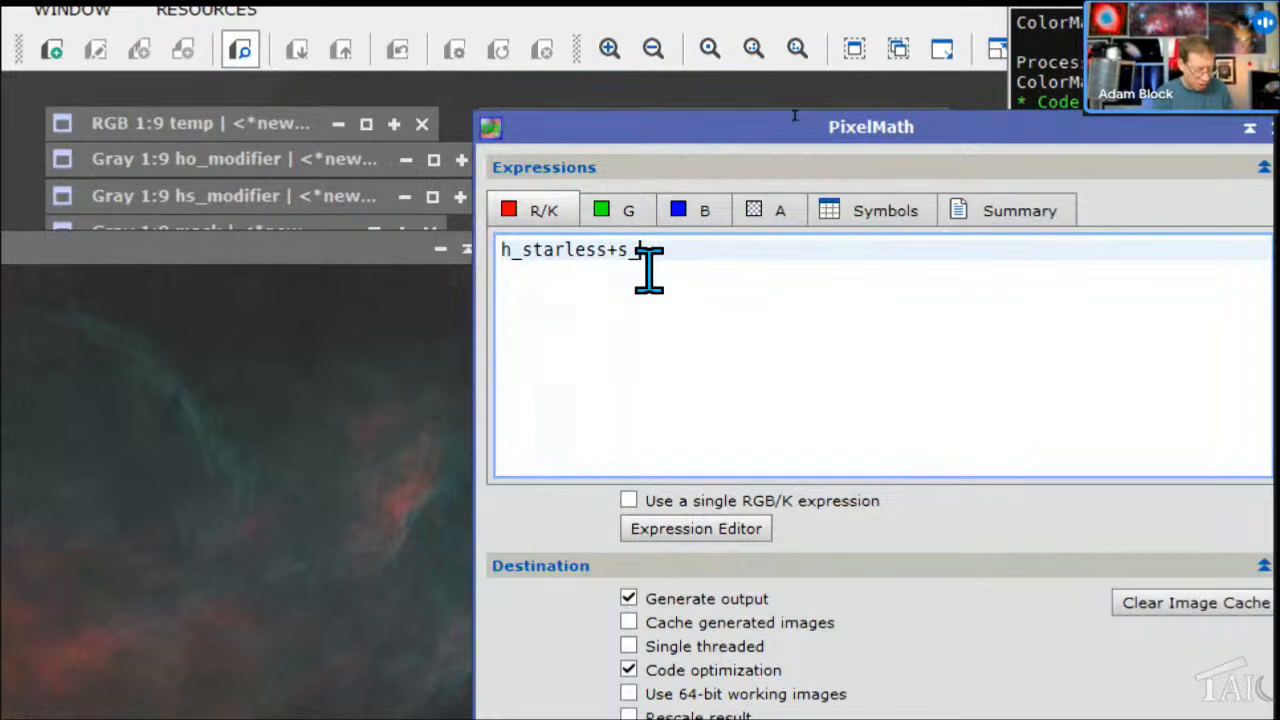
pyautogui.write('starless')
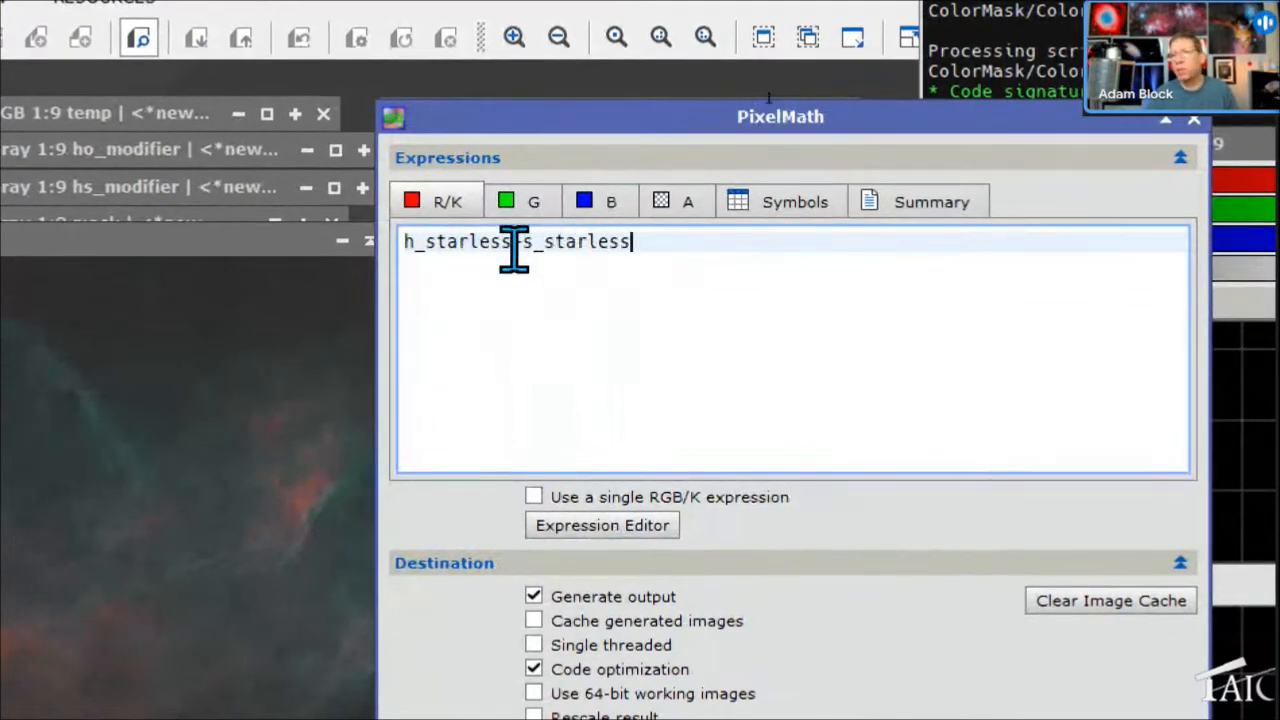
# Extend the green channel expression in PixelMath to 2*o_starless+h_starless
pyautogui.click(538, 208)
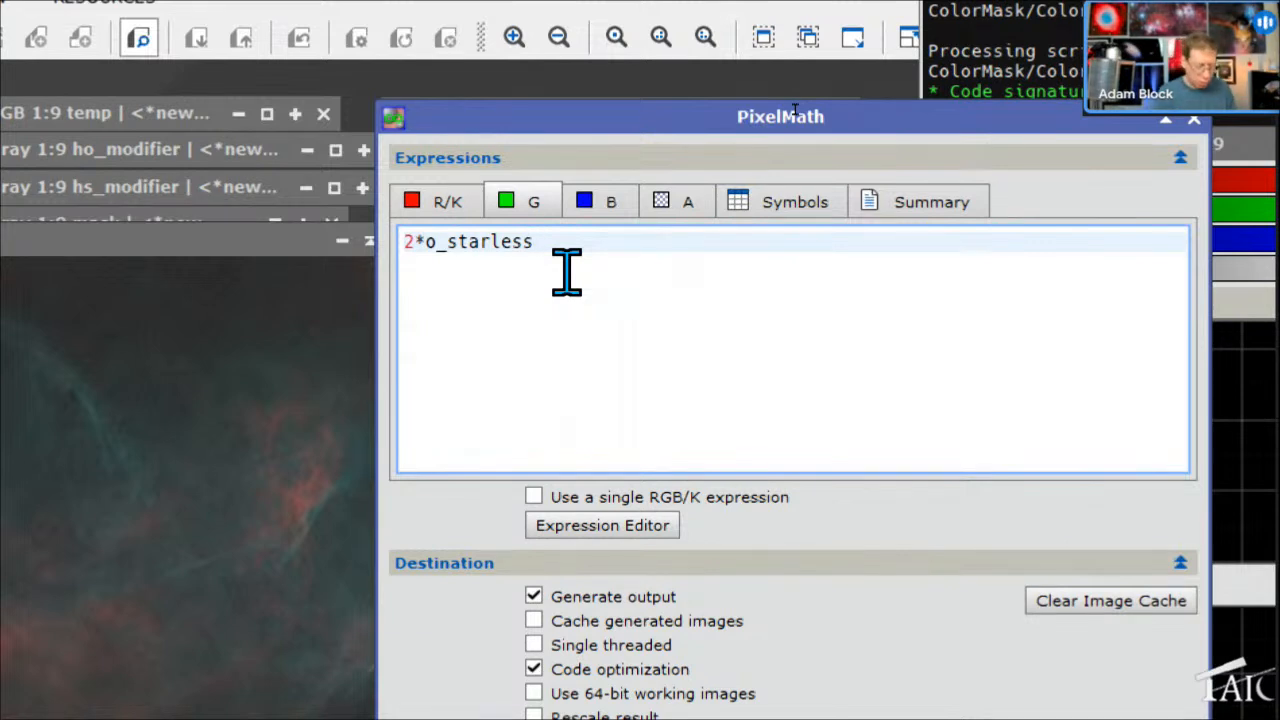
pyautogui.write('+h')
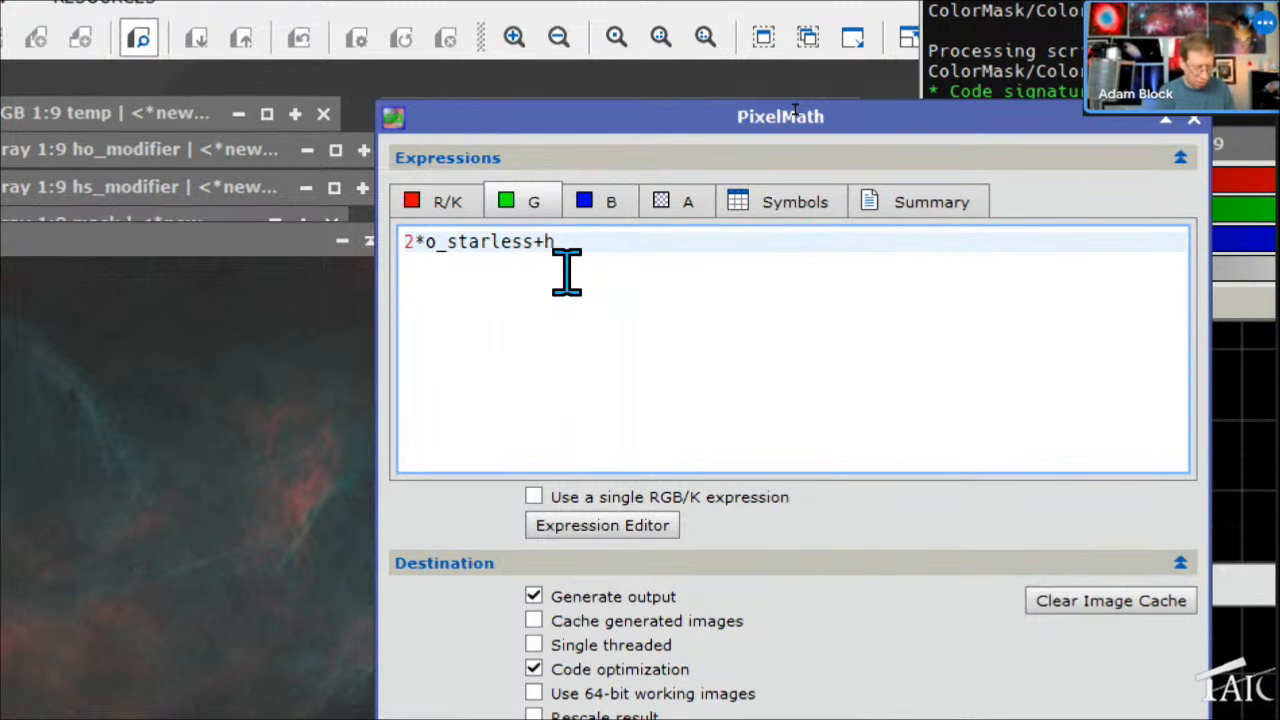
pyautogui.write('_starless')
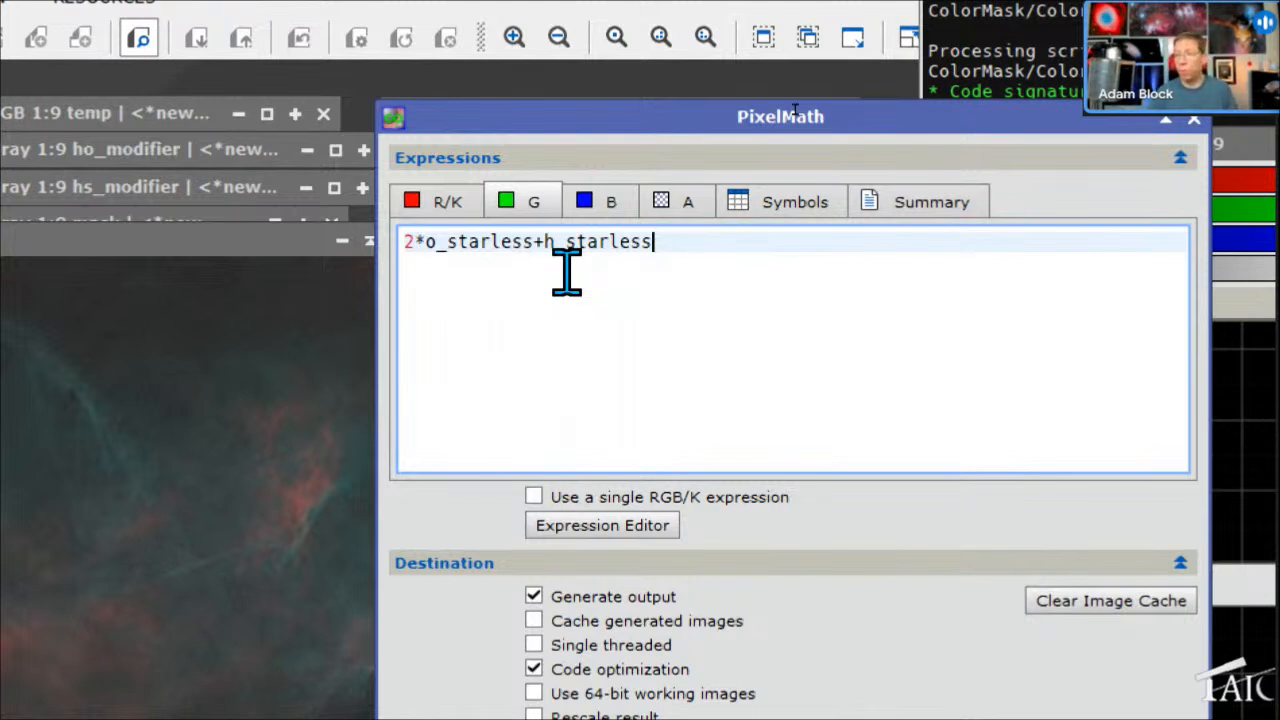
# Review the red, green and blue channel expressions in PixelMath and compare which starless images each one combines
pyautogui.click(435, 203)
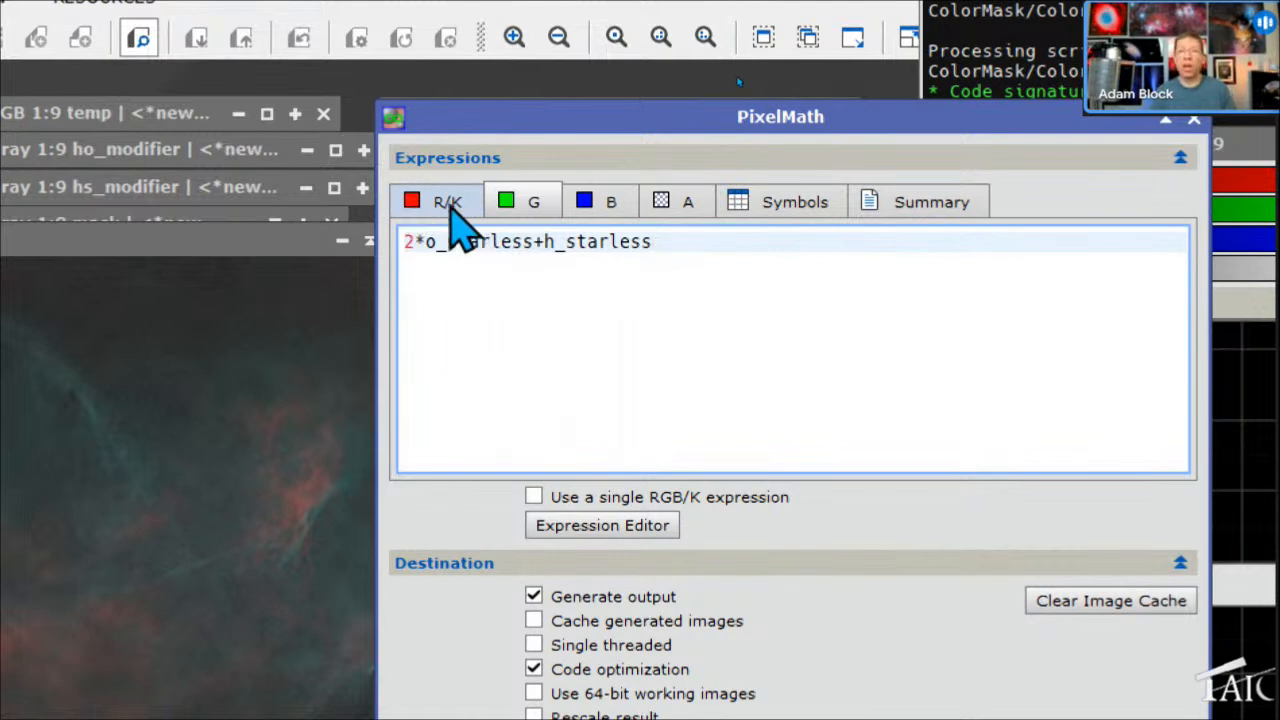
pyautogui.click(520, 204)
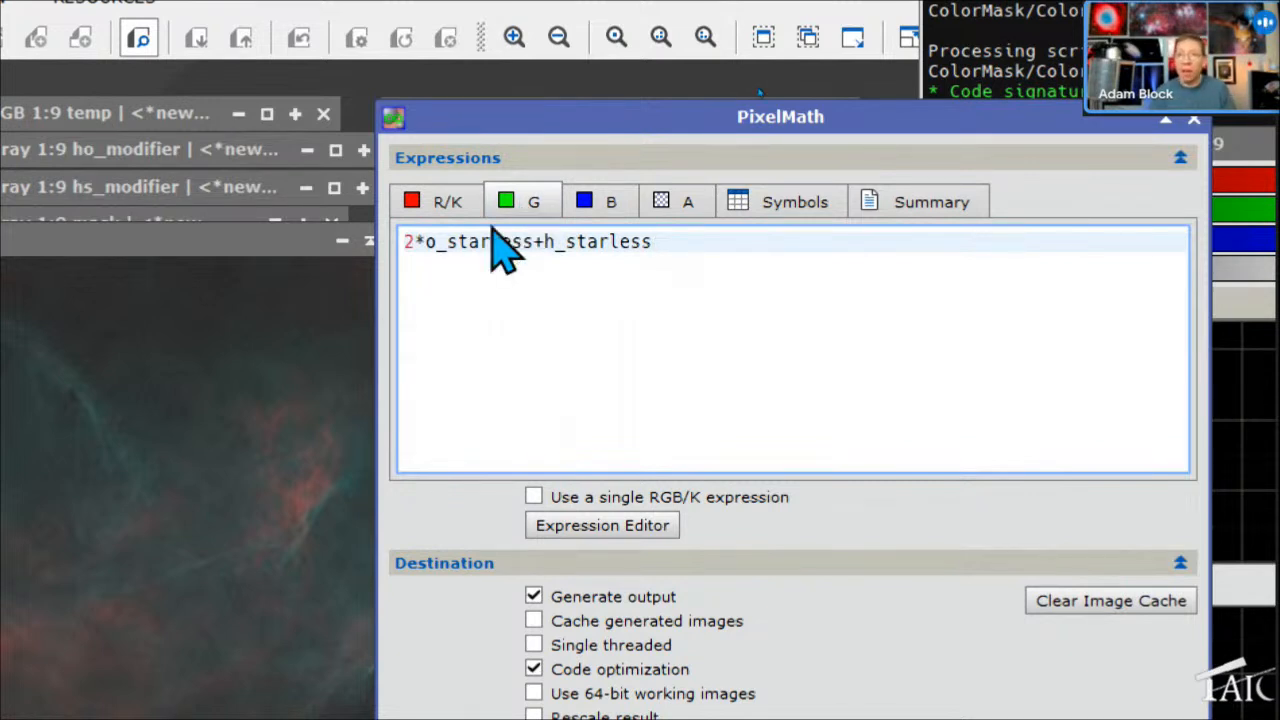
pyautogui.click(412, 202)
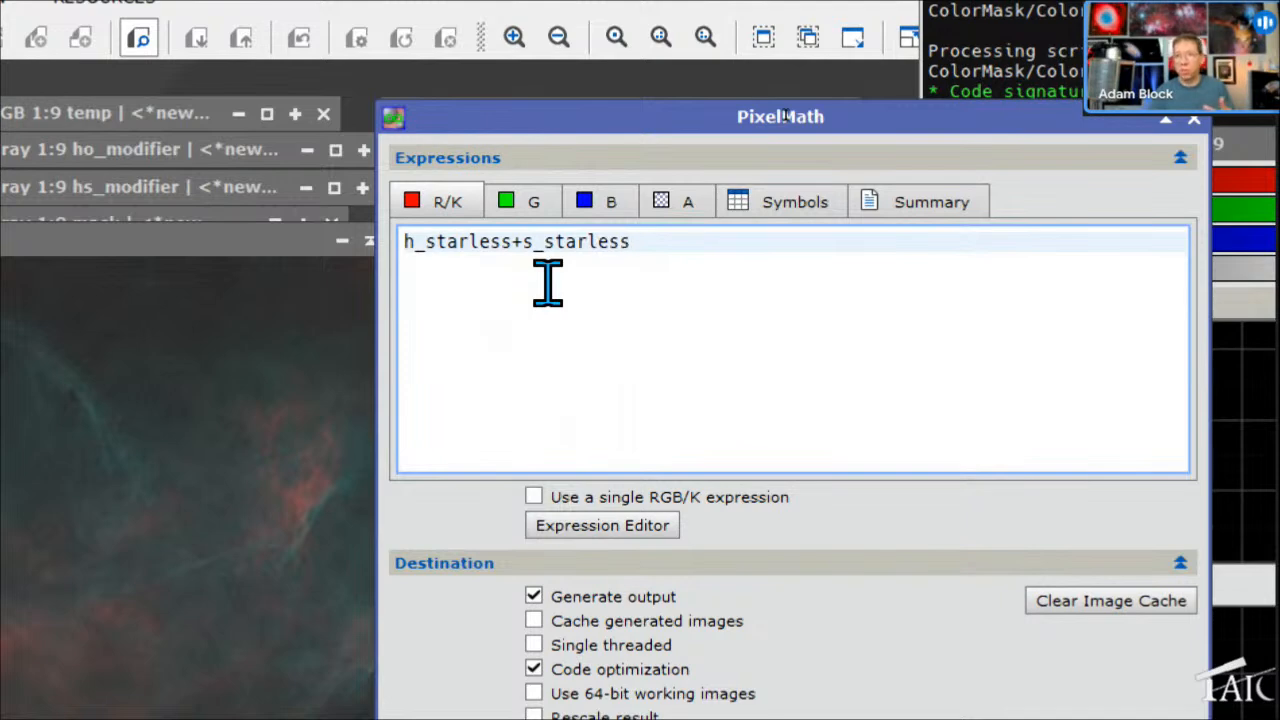
pyautogui.moveTo(697, 251); pyautogui.dragTo(311, 243)
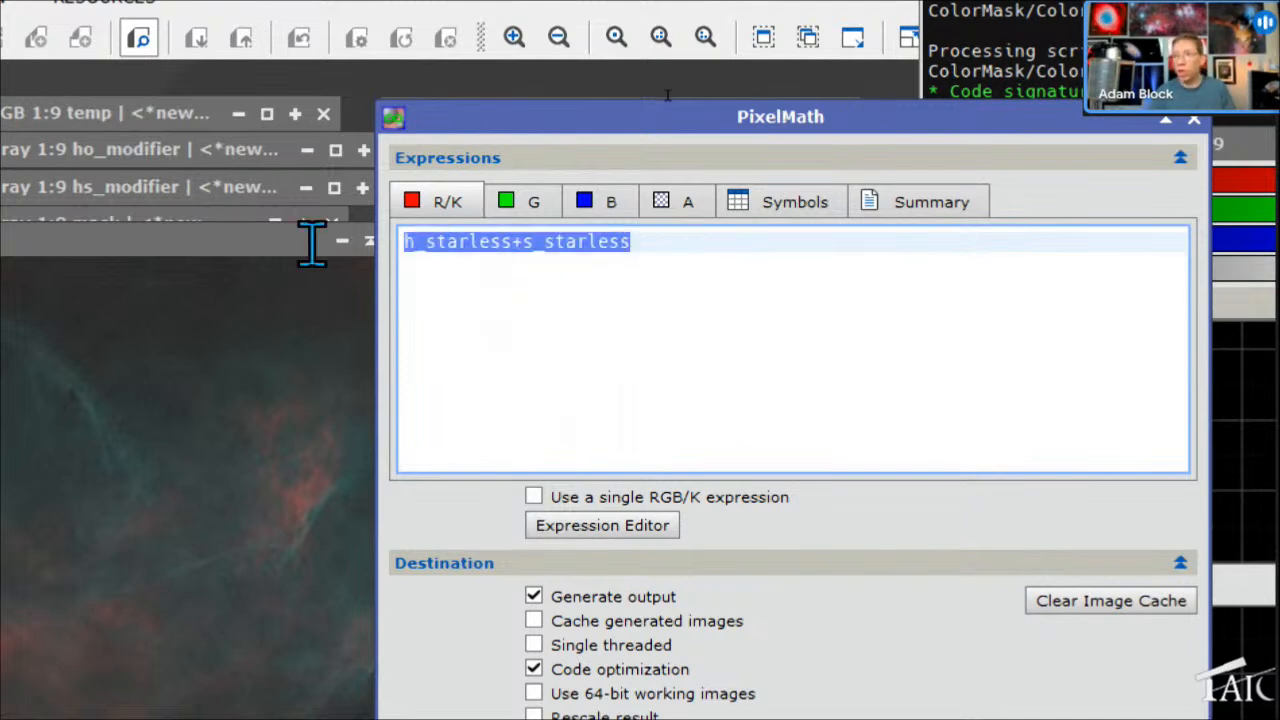
pyautogui.write('2*o_starless+s_starless')
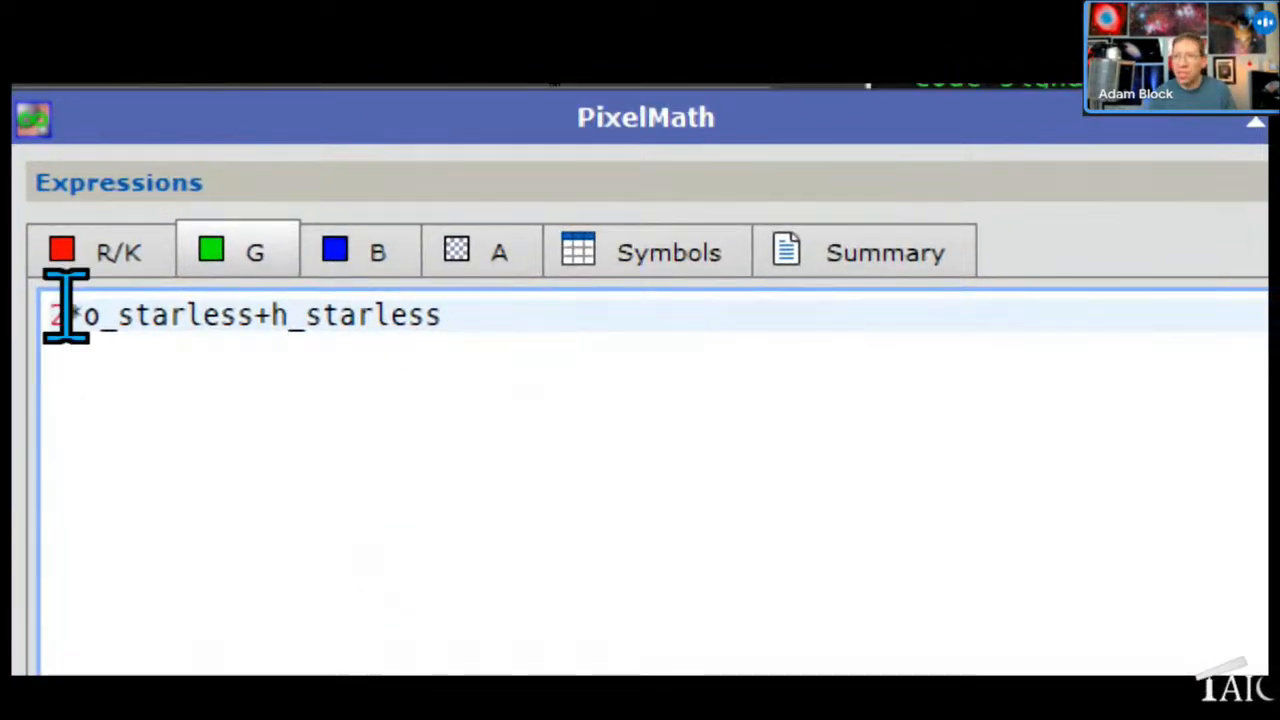
pyautogui.click(385, 240)
pyautogui.moveTo(316, 321); pyautogui.dragTo(42, 312)
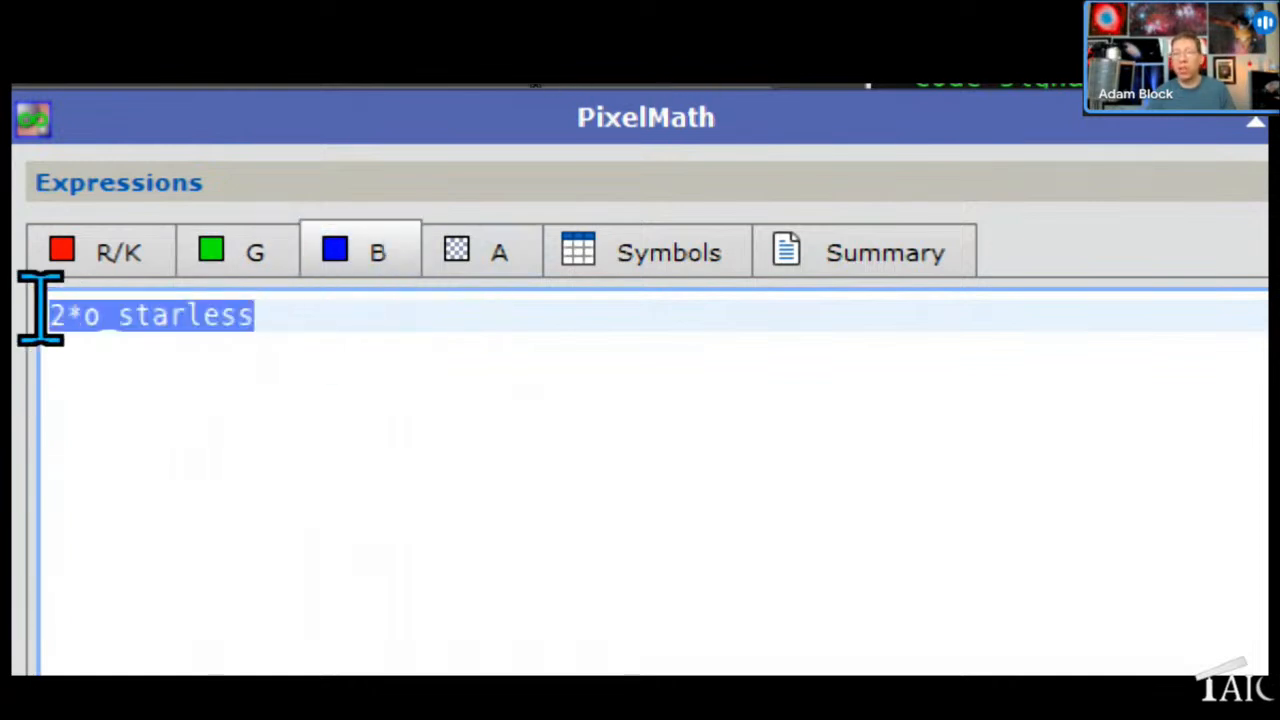
pyautogui.click(265, 250)
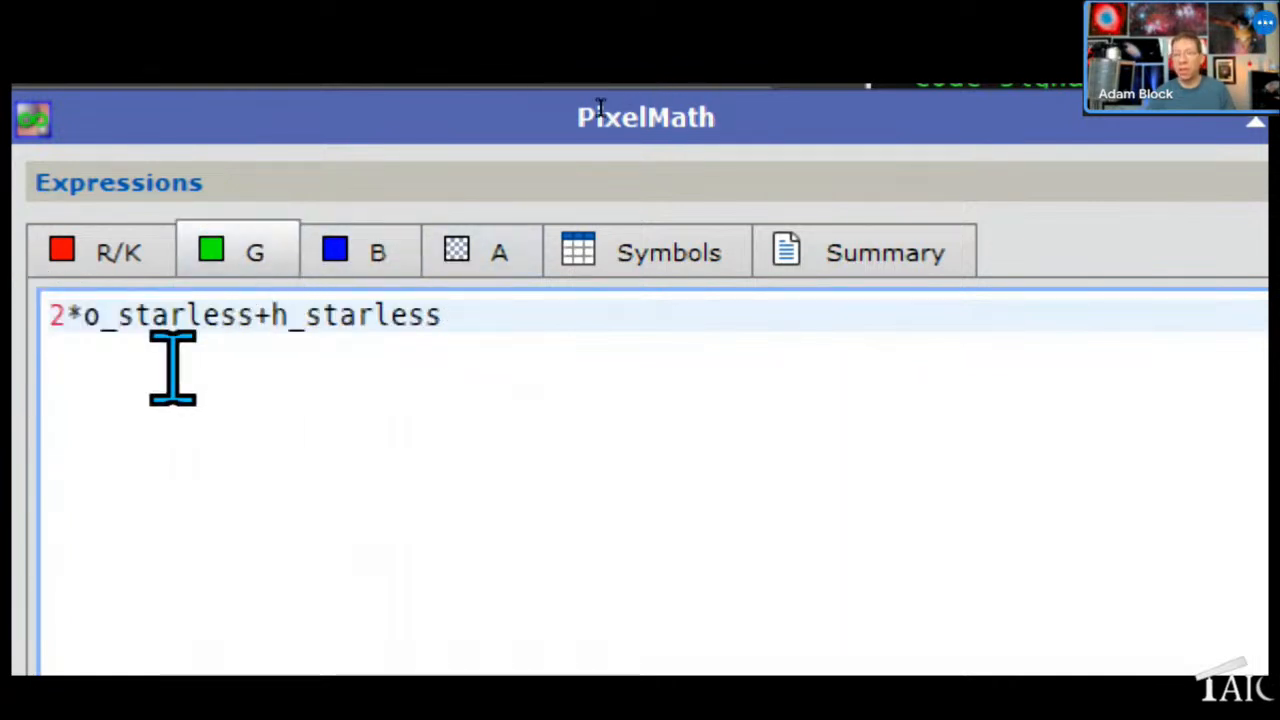
pyautogui.click(378, 255)
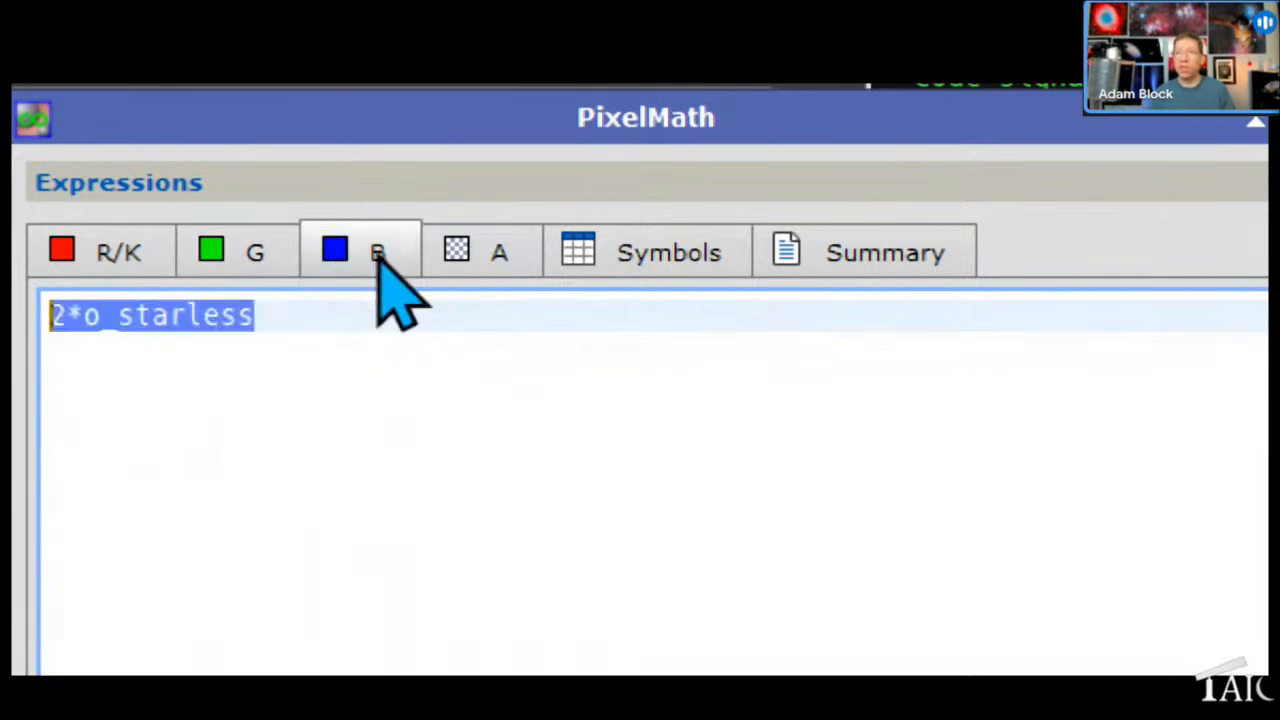
pyautogui.click(240, 255)
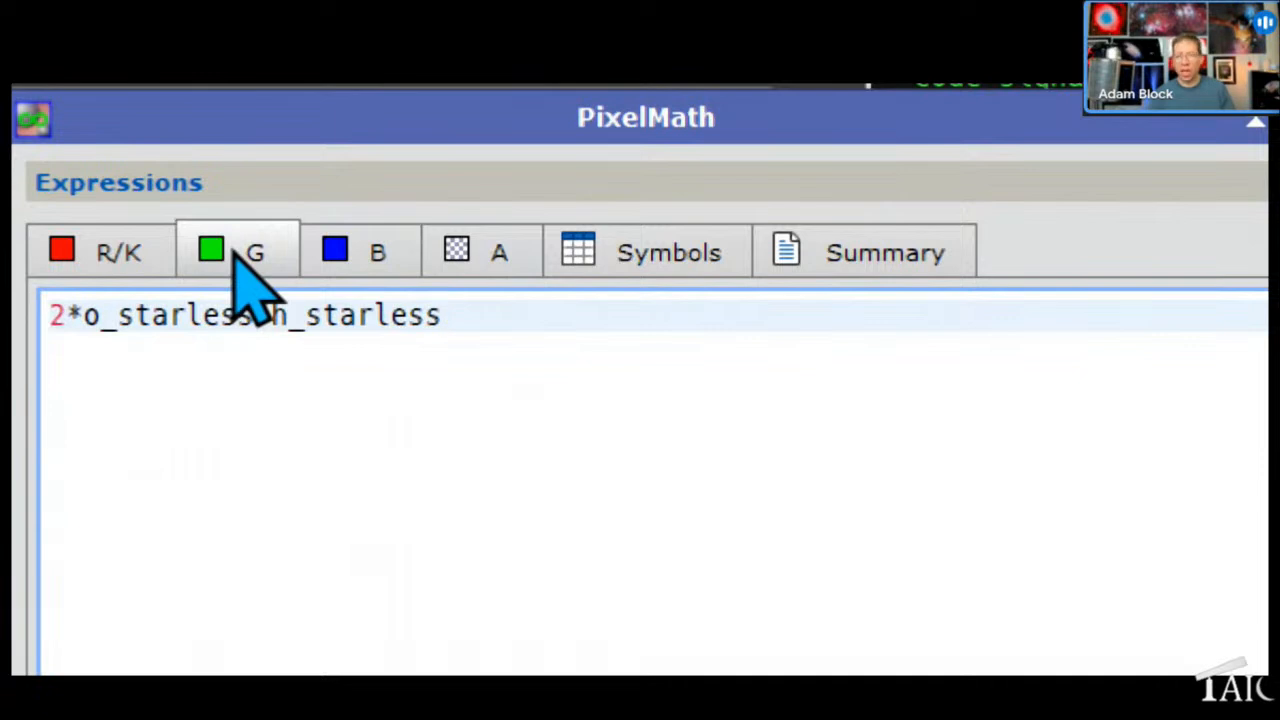
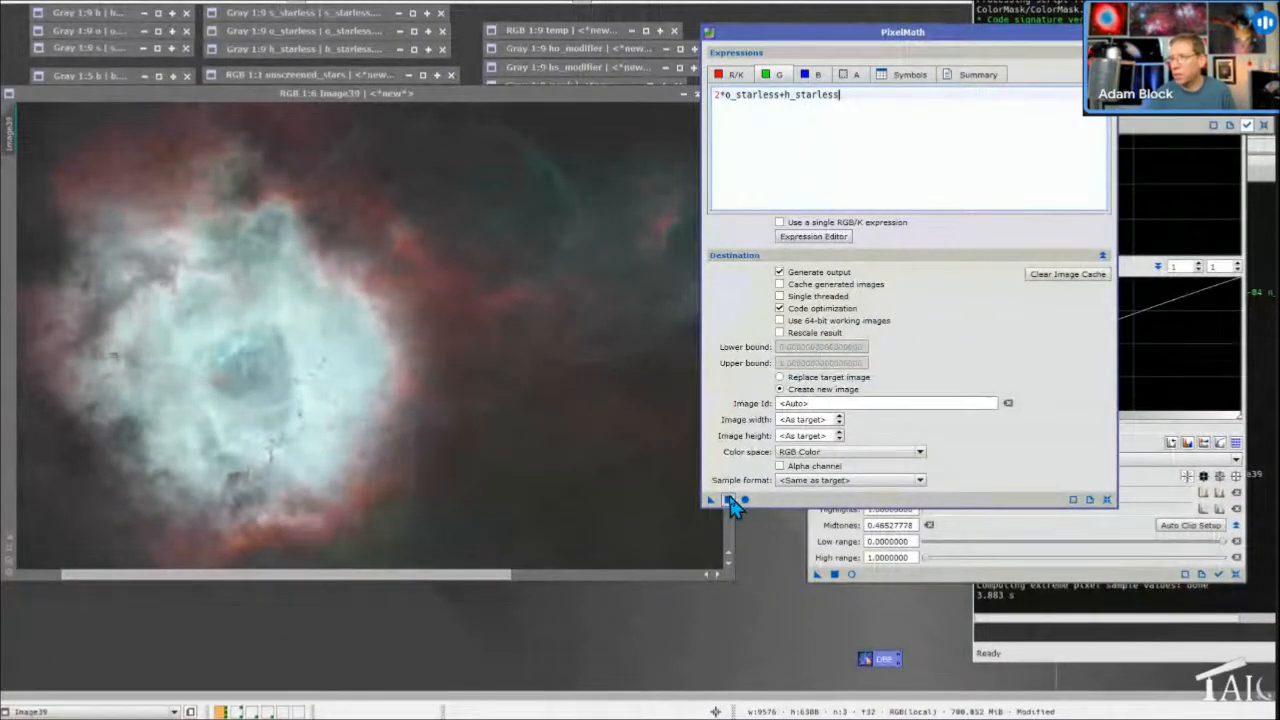
# Generate the new colour image from the PixelMath expressions and run the saved DBE samples on it with Subtraction, replacing the target image
pyautogui.click(730, 498)
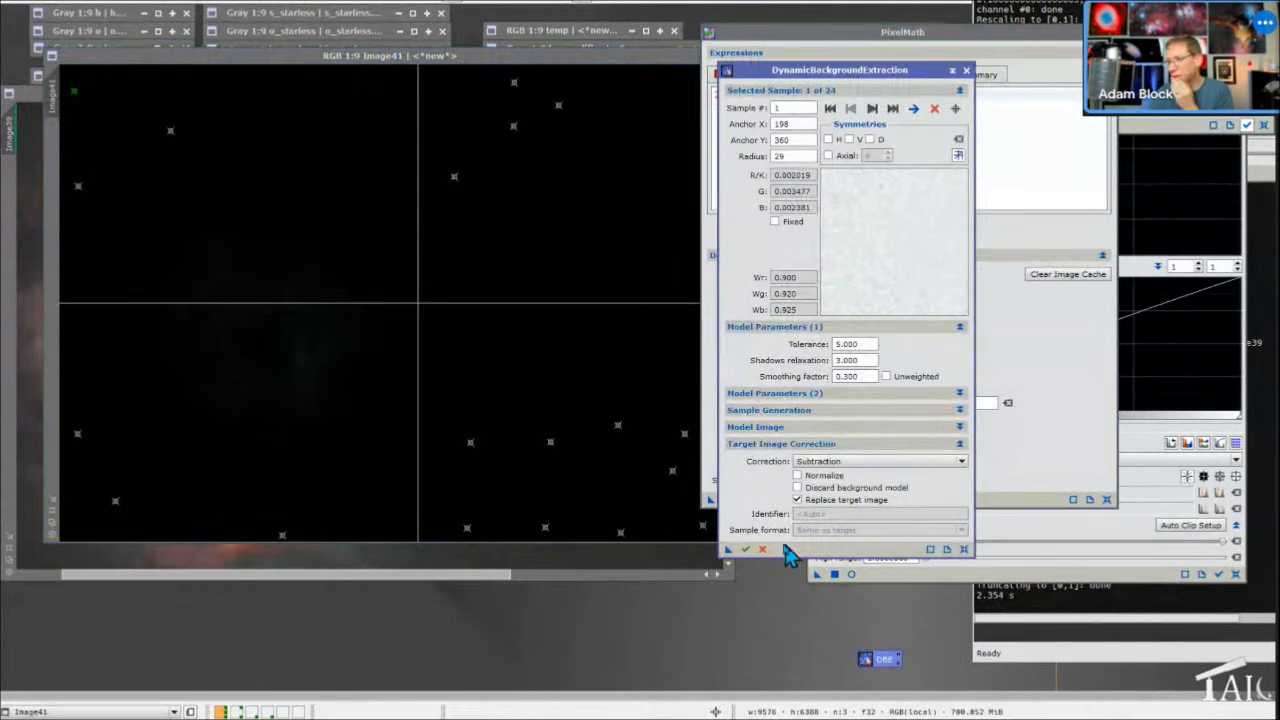
pyautogui.click(746, 549)
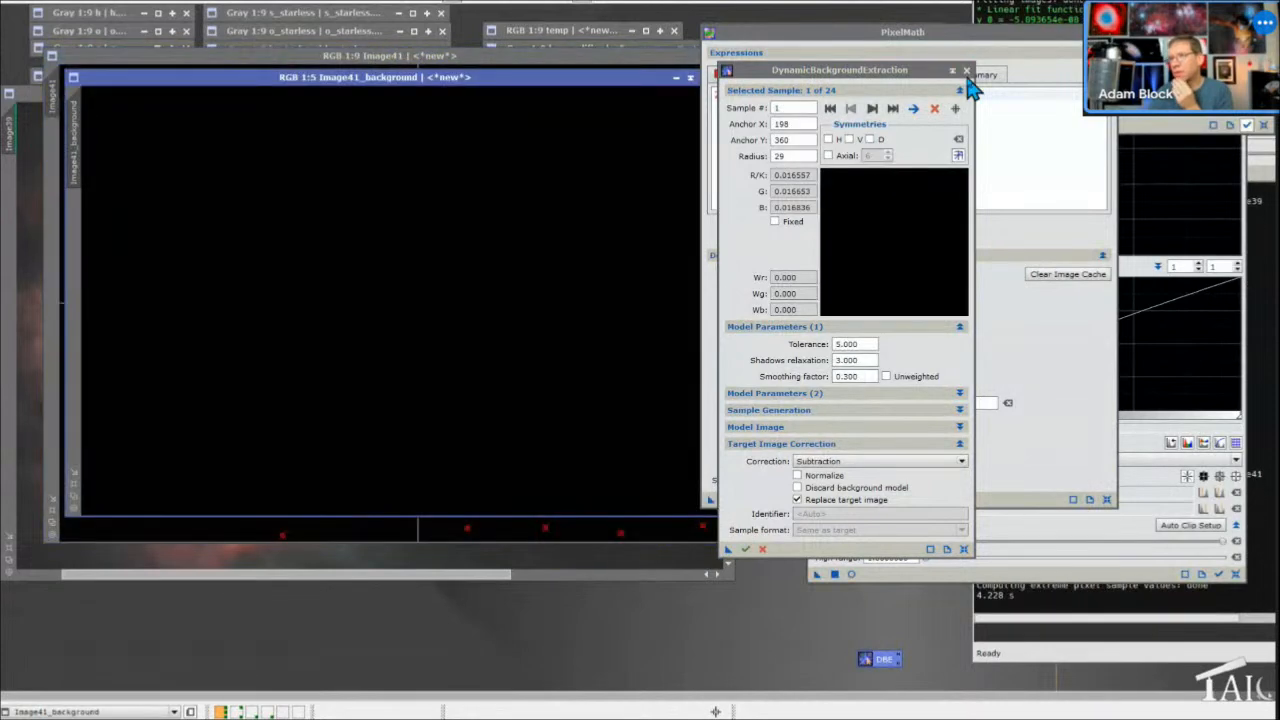
pyautogui.click(966, 70)
# Close the extracted background model and auto-stretch the display of the background-corrected colour image
pyautogui.click(594, 362)
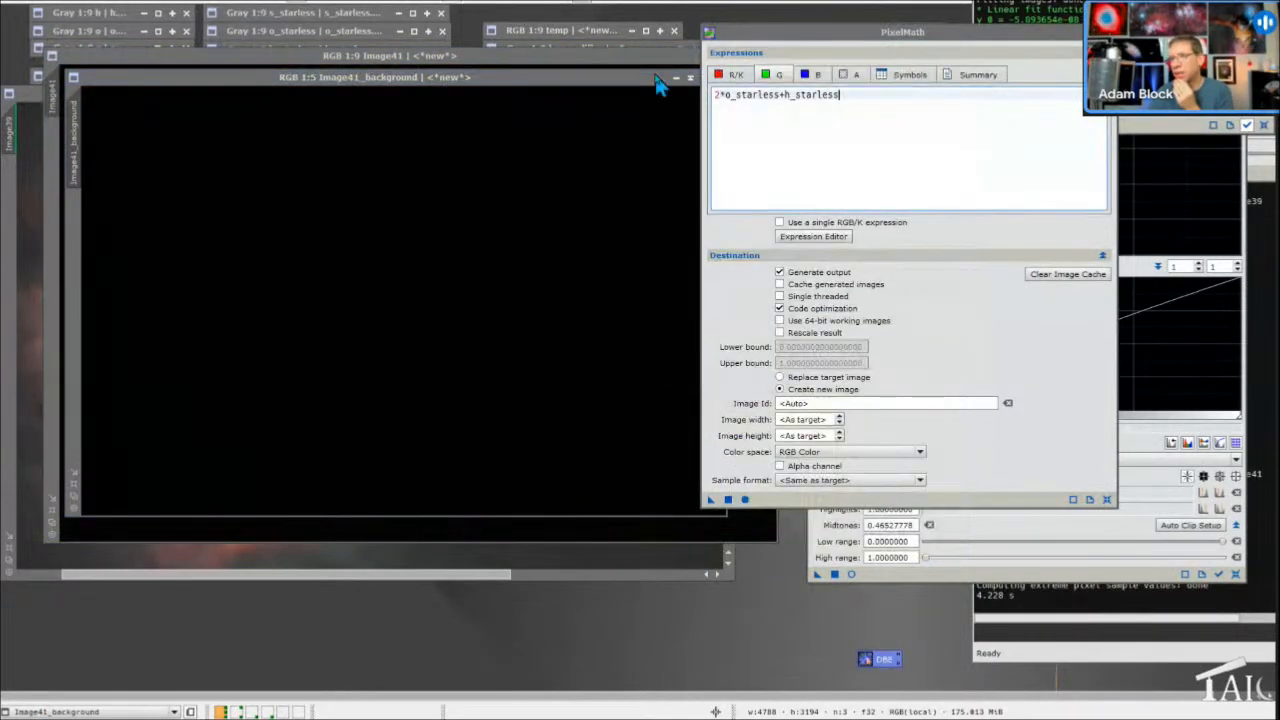
pyautogui.moveTo(640, 80); pyautogui.dragTo(590, 85)
pyautogui.click(664, 77)
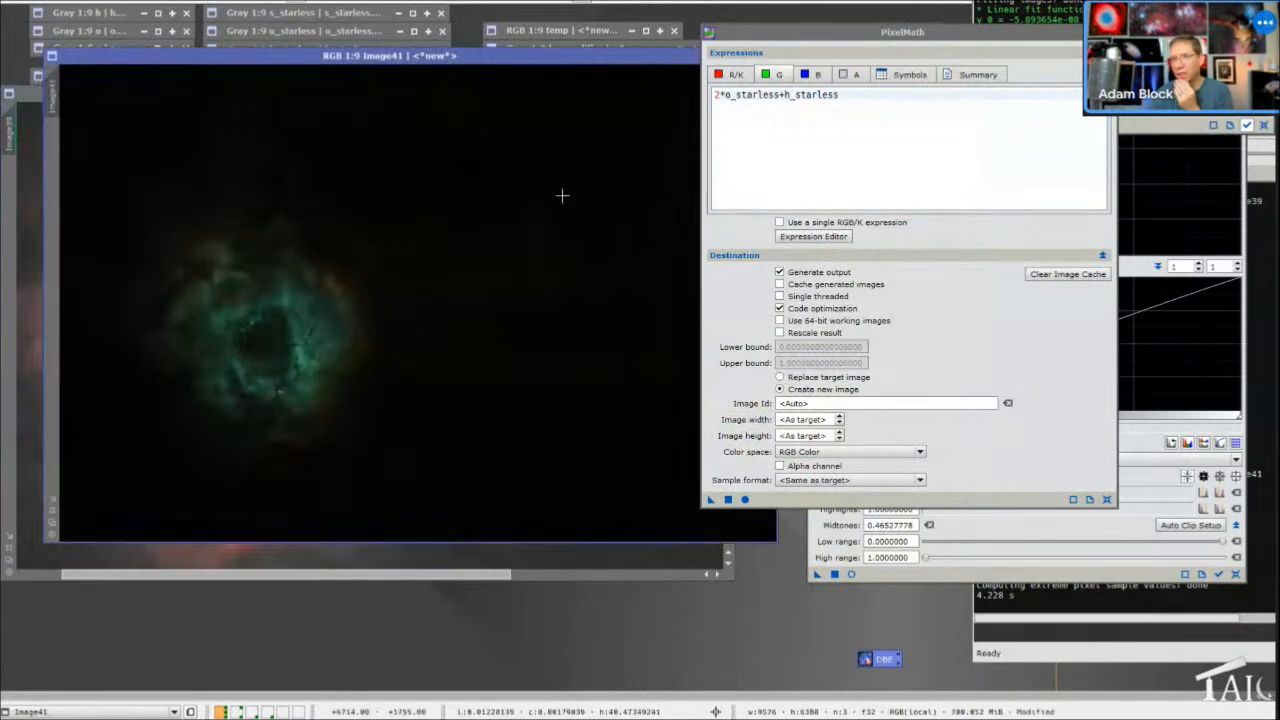
pyautogui.hotkey('ctrl', 'a')
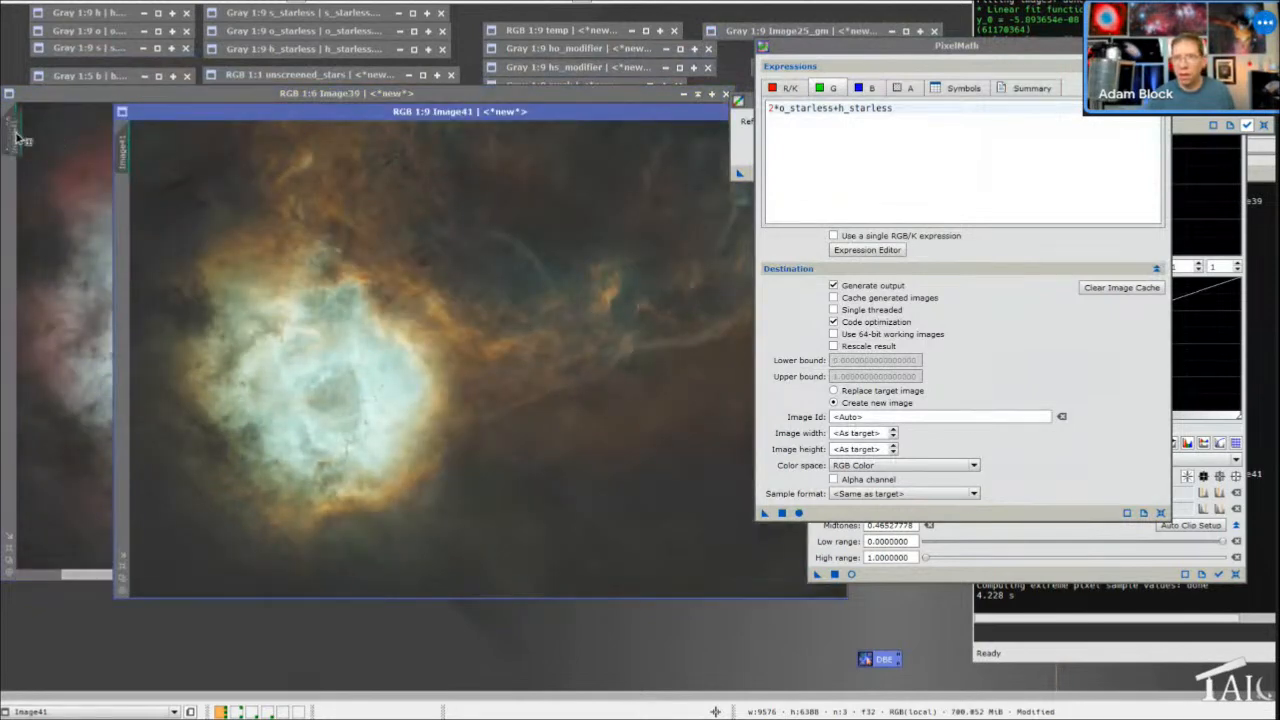
# Place the stretched three-filter colour image directly over the earlier HOO image window
pyautogui.moveTo(168, 116); pyautogui.dragTo(58, 103)
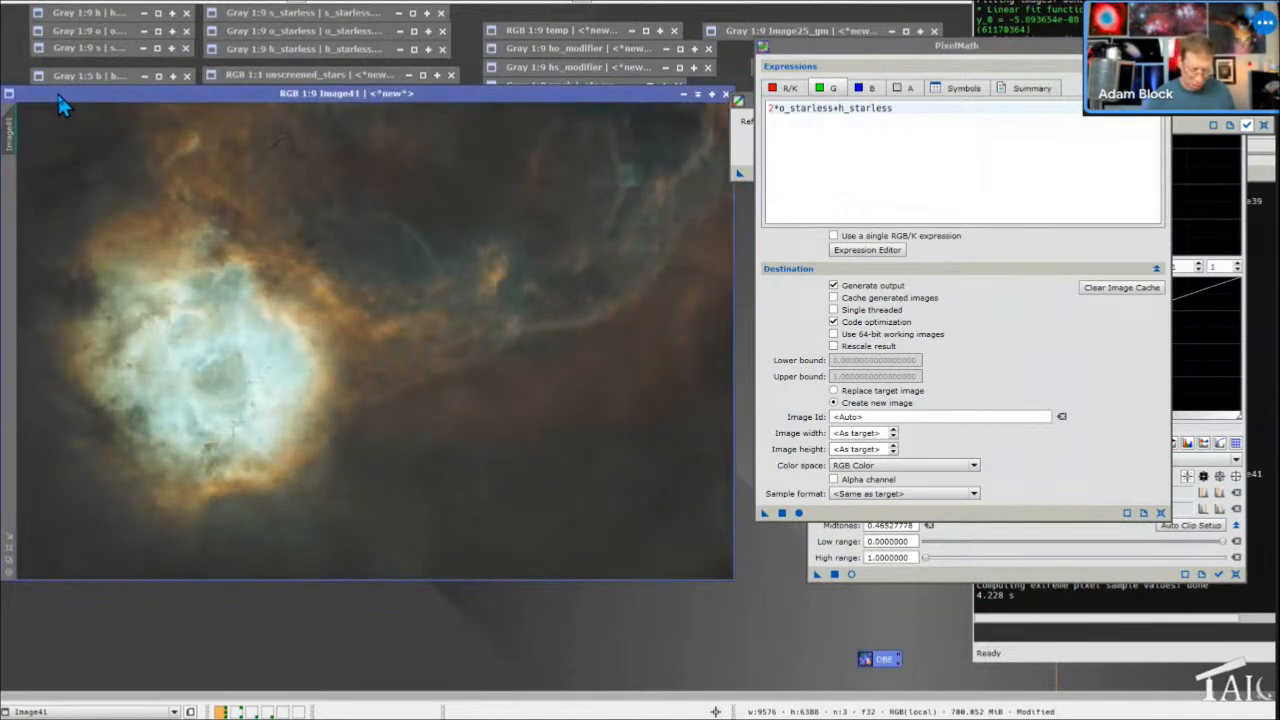
pyautogui.click(58, 94)
pyautogui.click(58, 94)
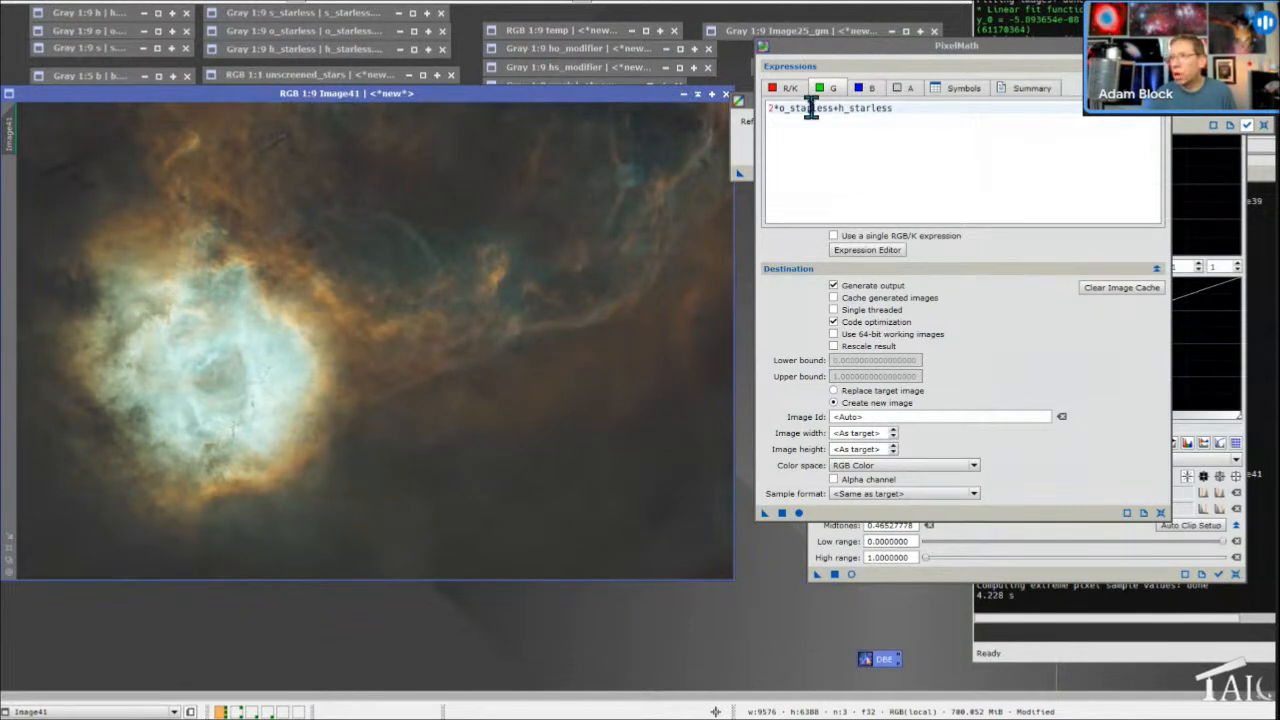
# Change the green channel expression to 2*o_starless+h_starless*0.3 and generate another new colour image from it
pyautogui.click(912, 135)
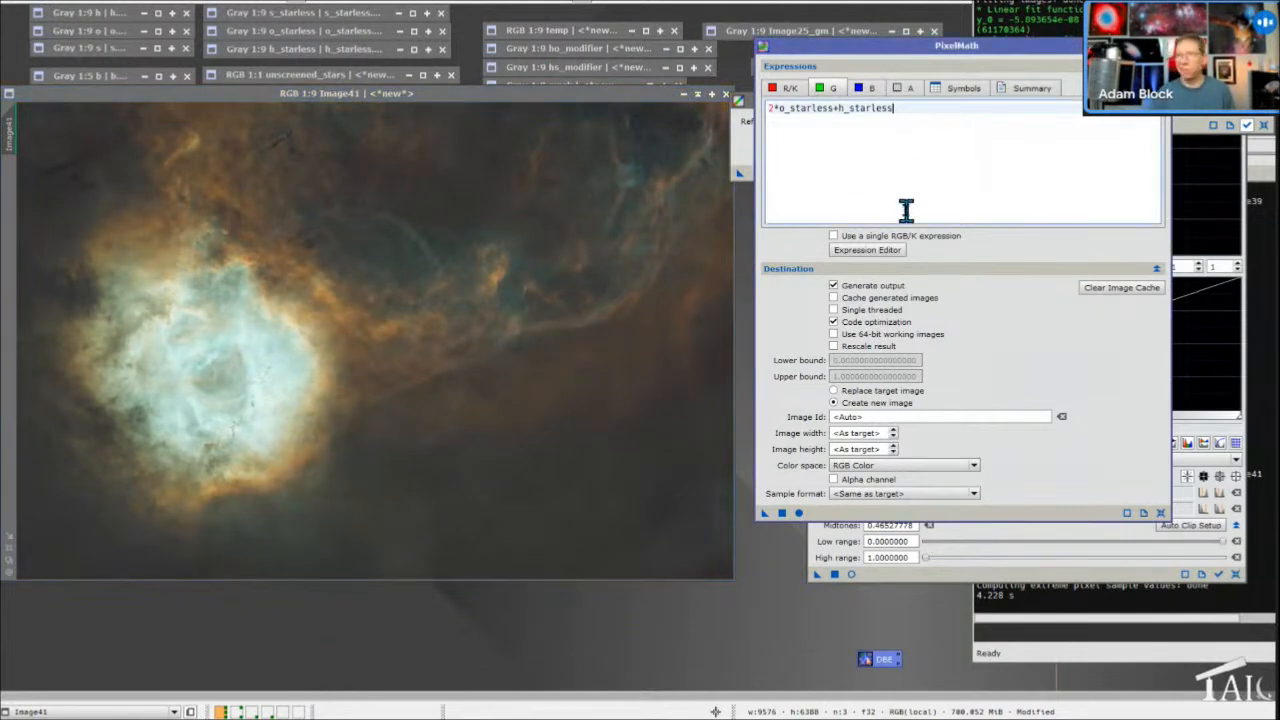
pyautogui.write('*')
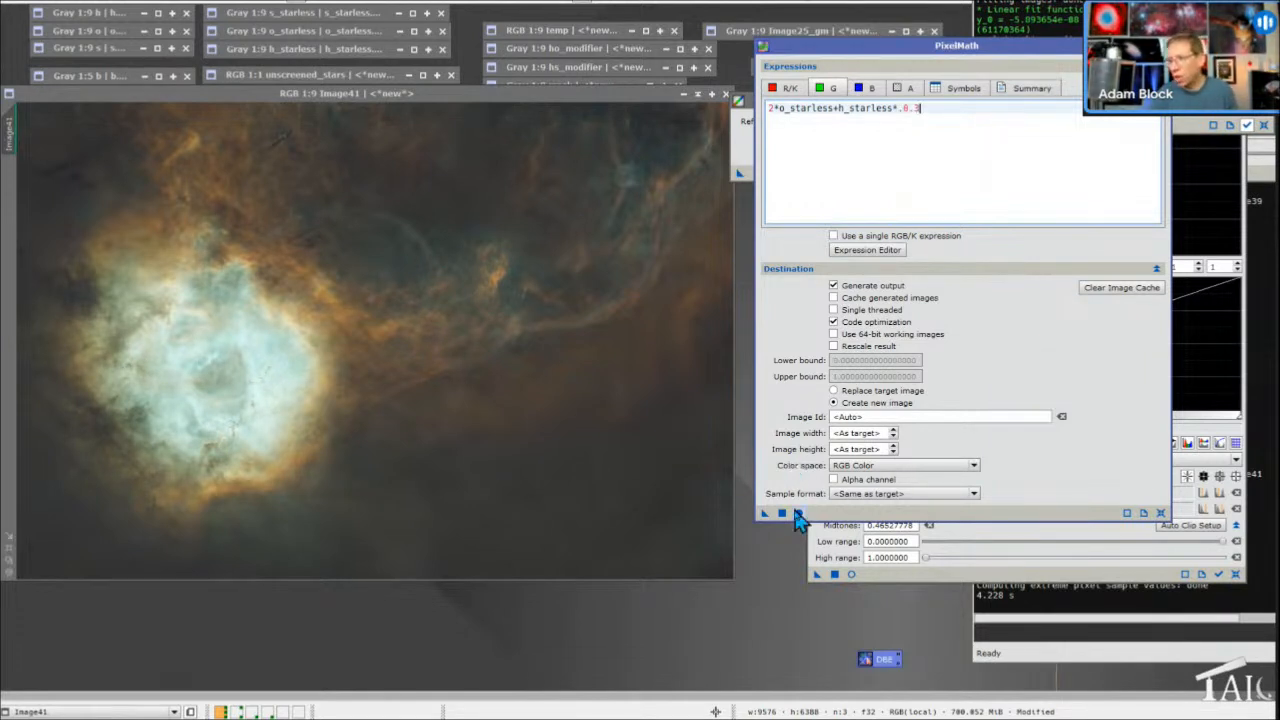
pyautogui.moveTo(765, 513); pyautogui.dragTo(552, 447)
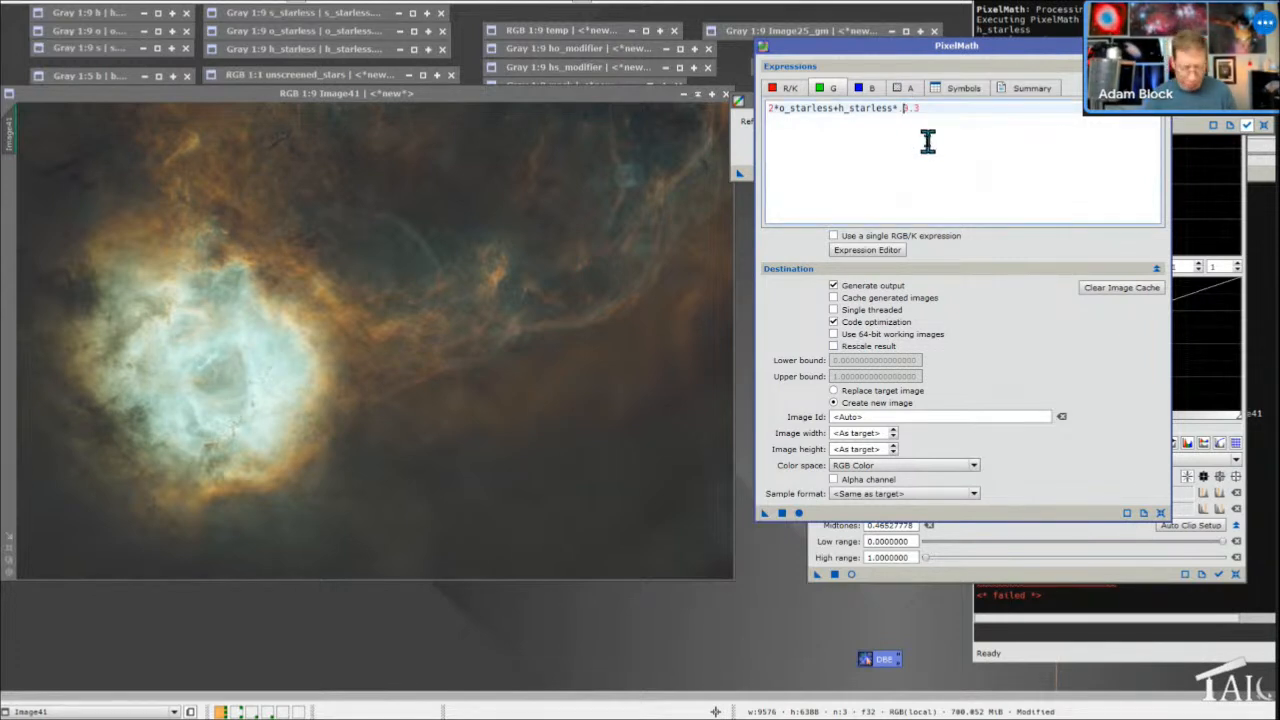
pyautogui.moveTo(766, 513); pyautogui.dragTo(620, 550)
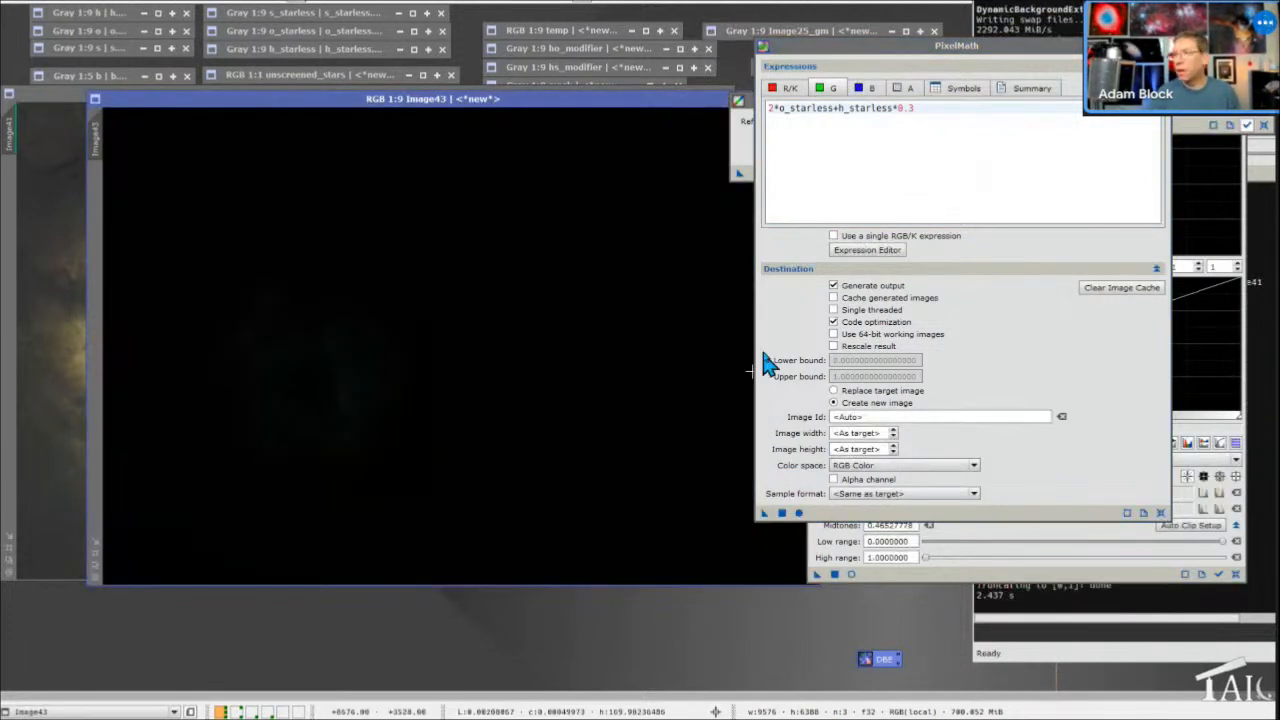
# Run the saved DBE samples on the newly generated colour image with Subtraction, replacing the target image, and end the DBE session
pyautogui.moveTo(628, 105); pyautogui.dragTo(571, 100)
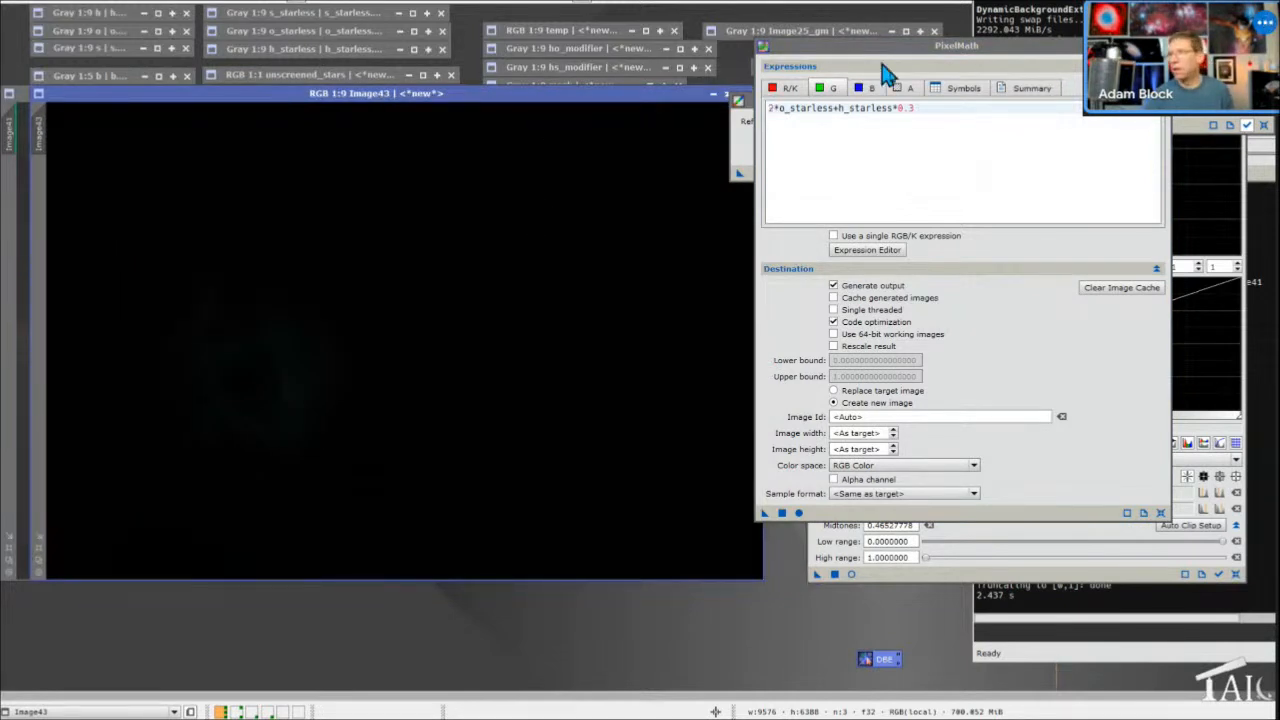
pyautogui.moveTo(880, 673); pyautogui.dragTo(674, 451)
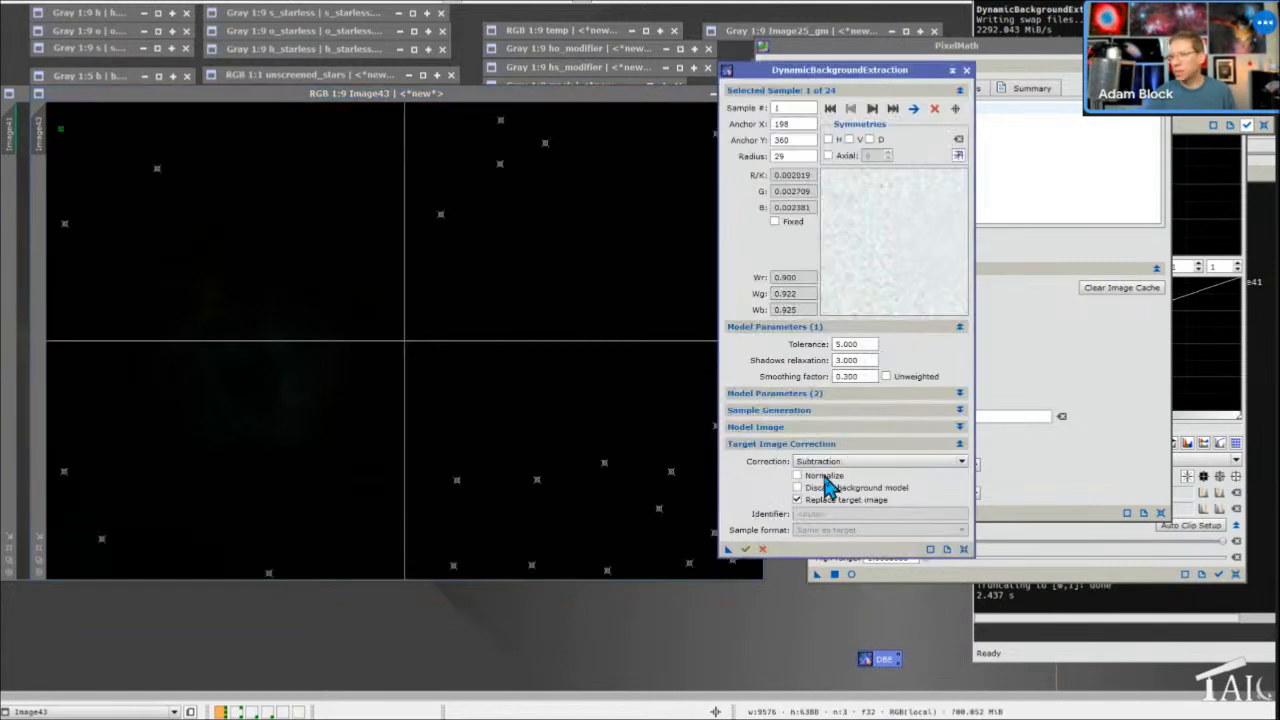
pyautogui.click(747, 550)
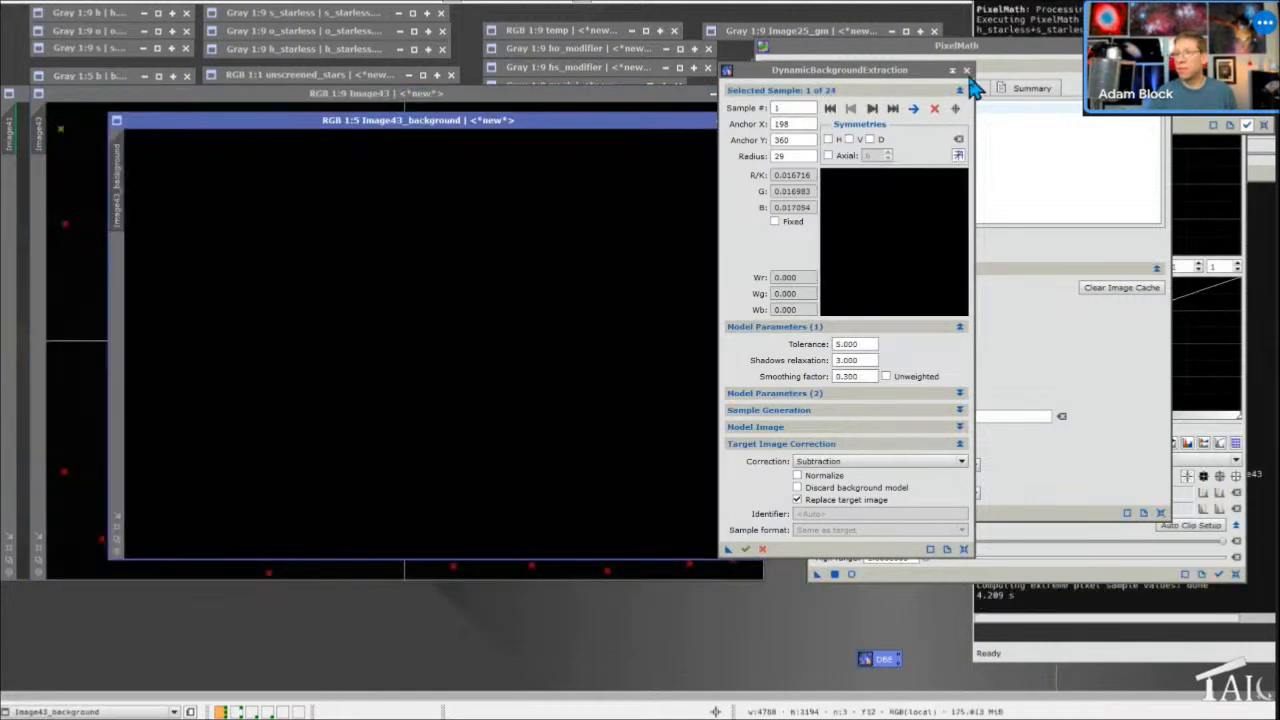
pyautogui.click(966, 71)
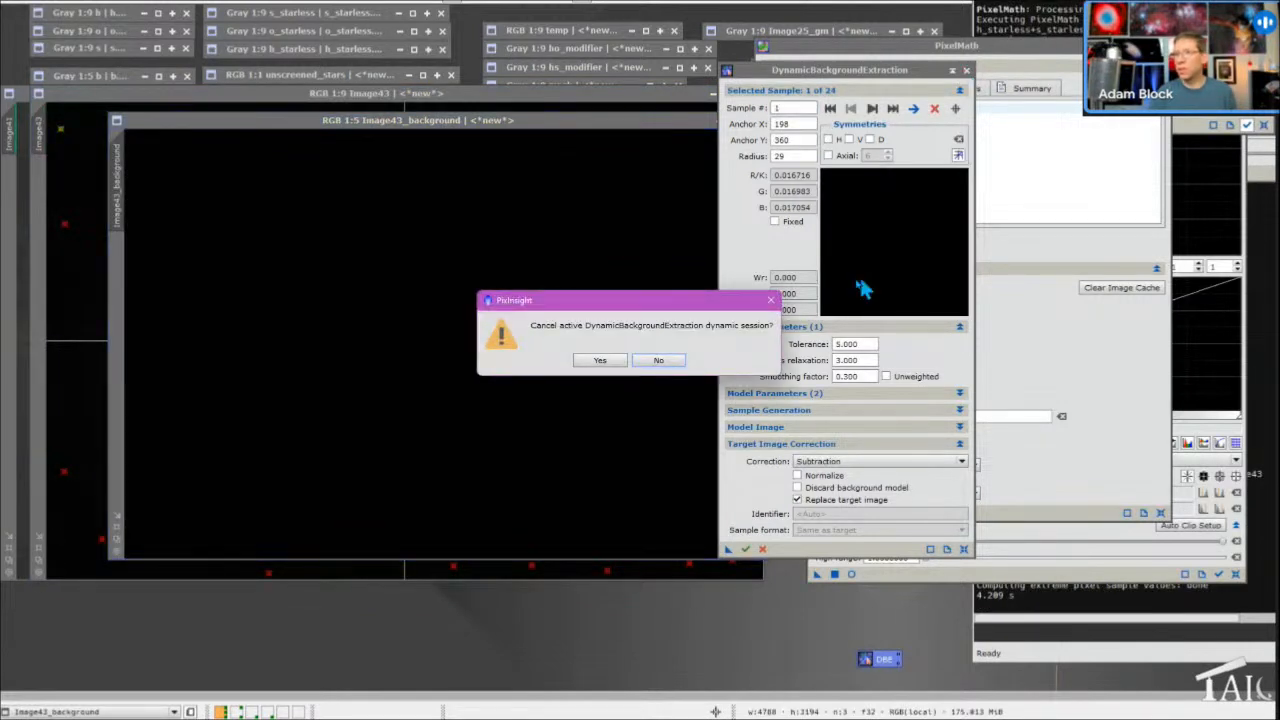
pyautogui.click(601, 361)
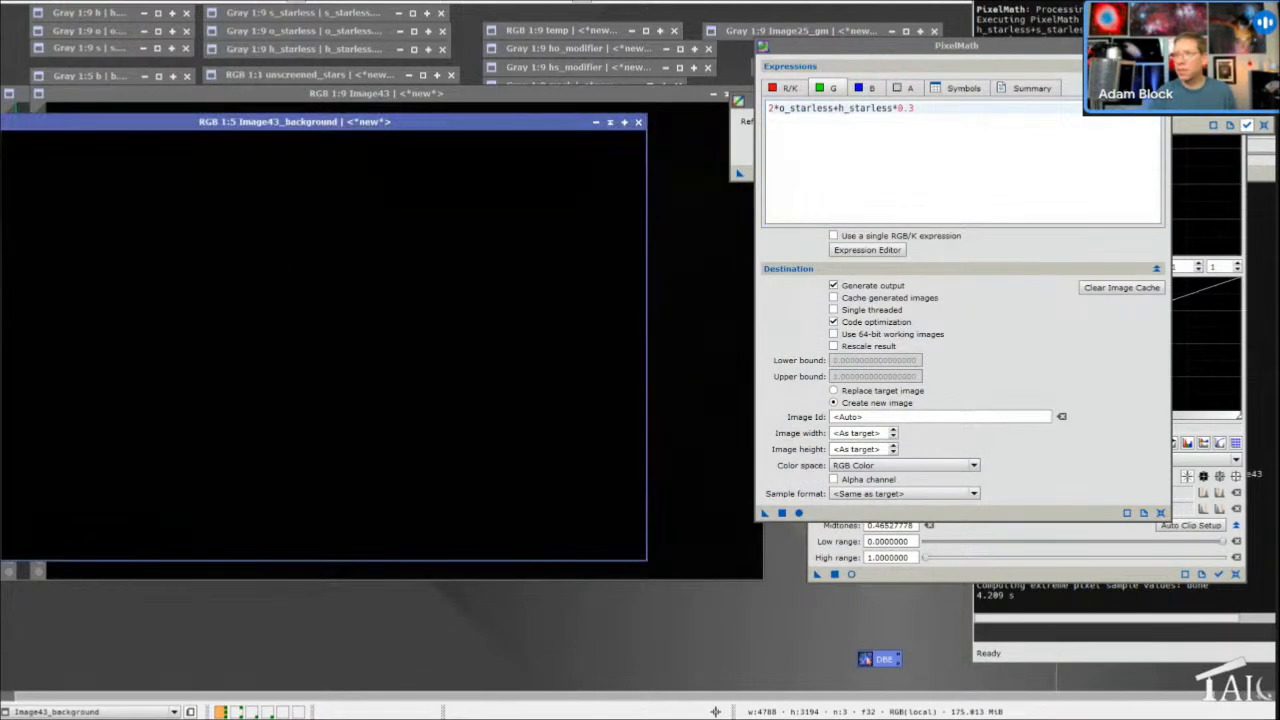
# Close the extracted background model and auto-stretch the corrected colour image, keeping the PixelMath window clear of it
pyautogui.click(643, 124)
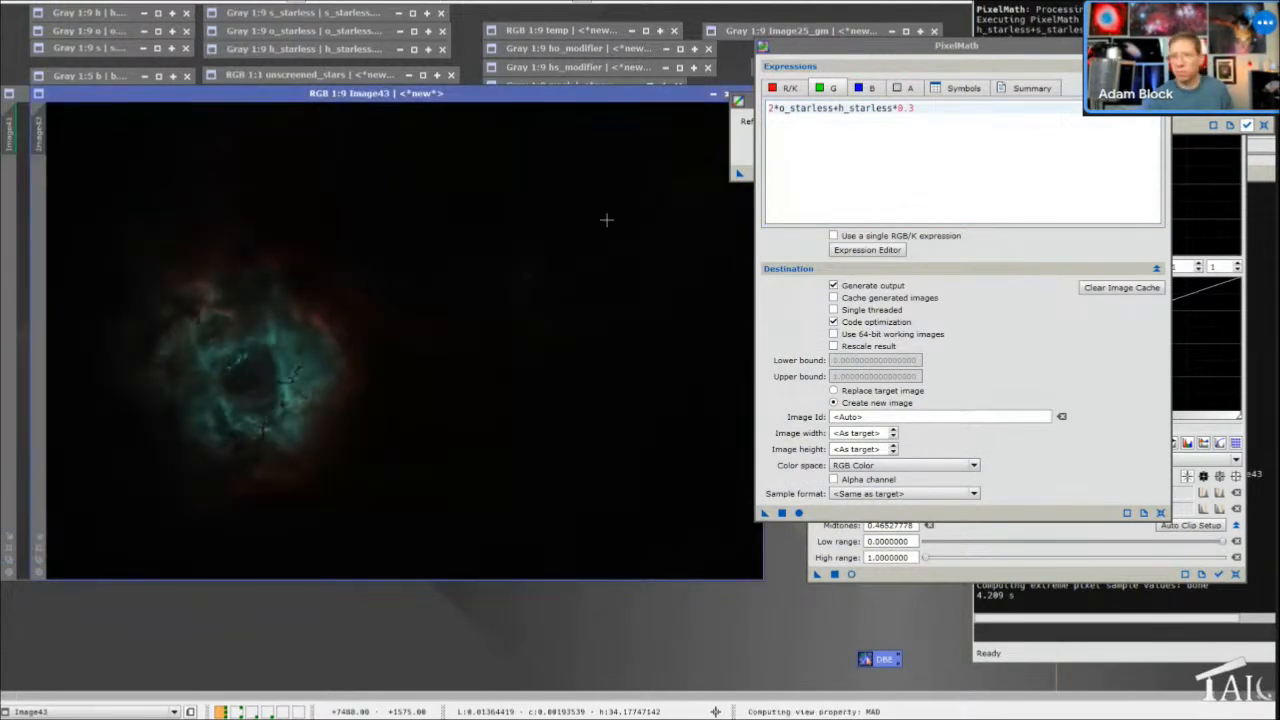
pyautogui.hotkey('ctrl', 'a')
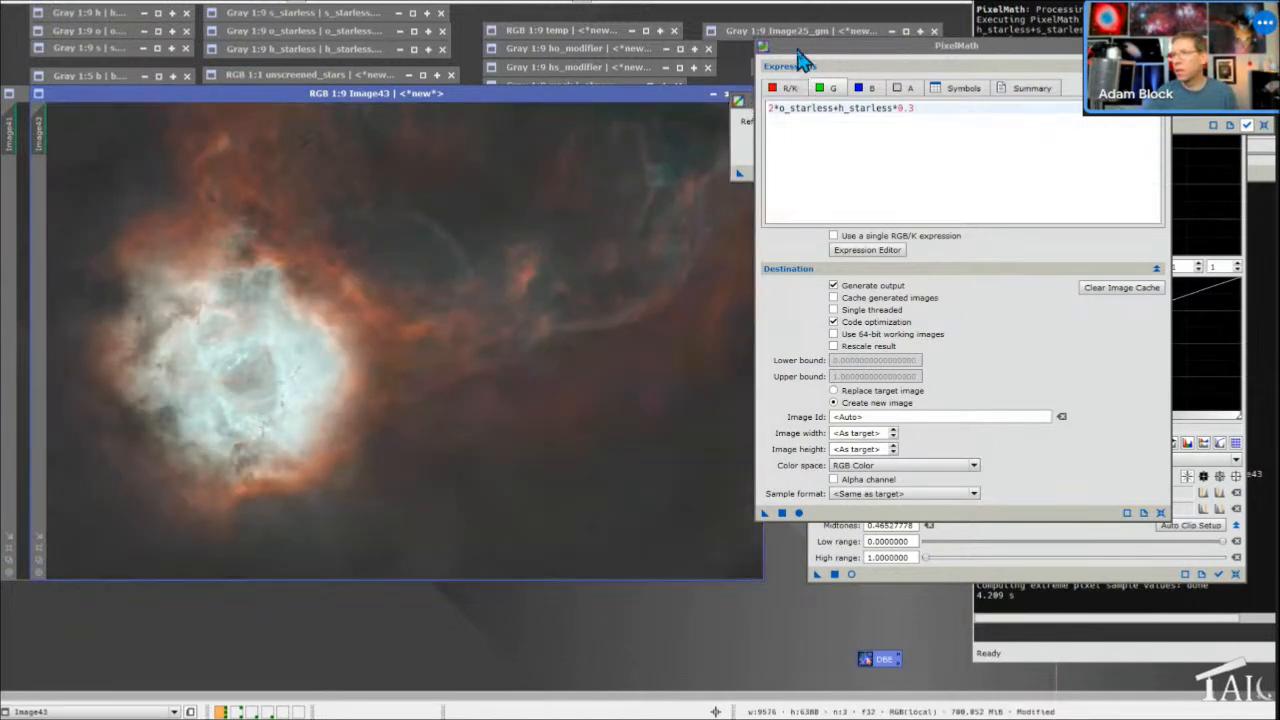
pyautogui.moveTo(768, 48); pyautogui.dragTo(808, 66)
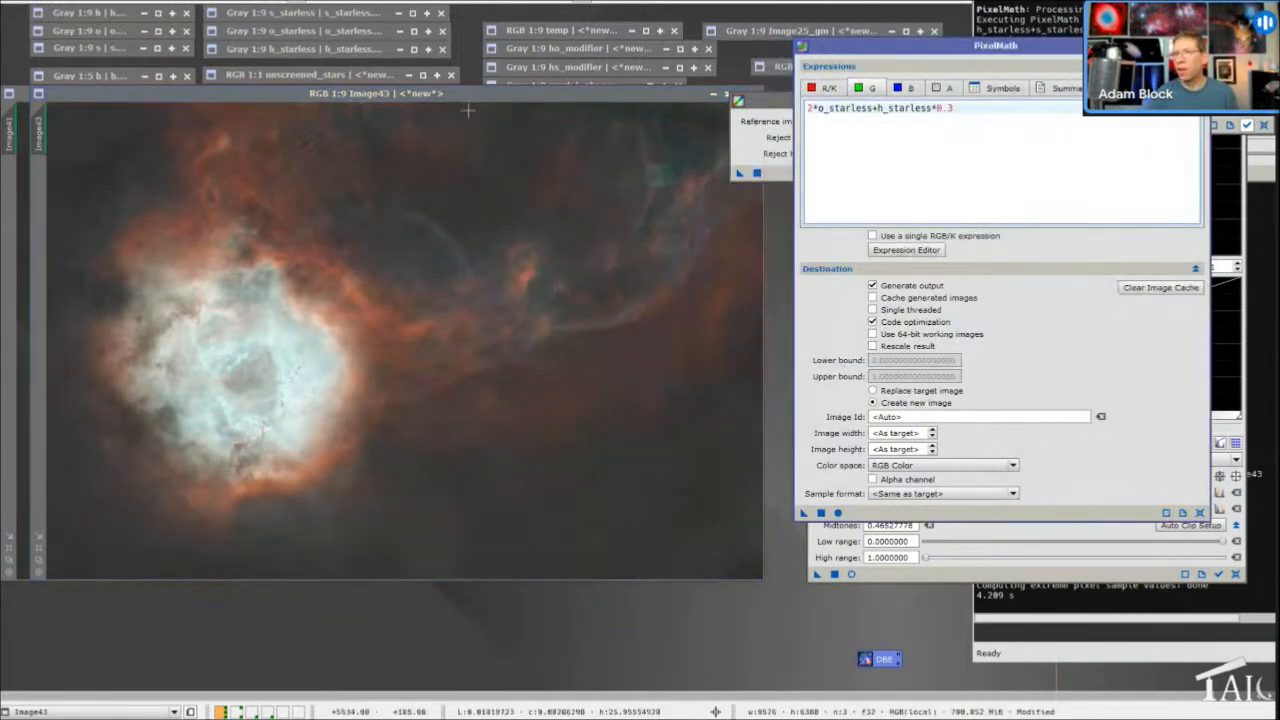
# Align the new stretched colour image window exactly over the previous three-filter version, Image41, for comparison
pyautogui.moveTo(454, 98); pyautogui.dragTo(498, 185)
pyautogui.moveTo(361, 98); pyautogui.dragTo(421, 173)
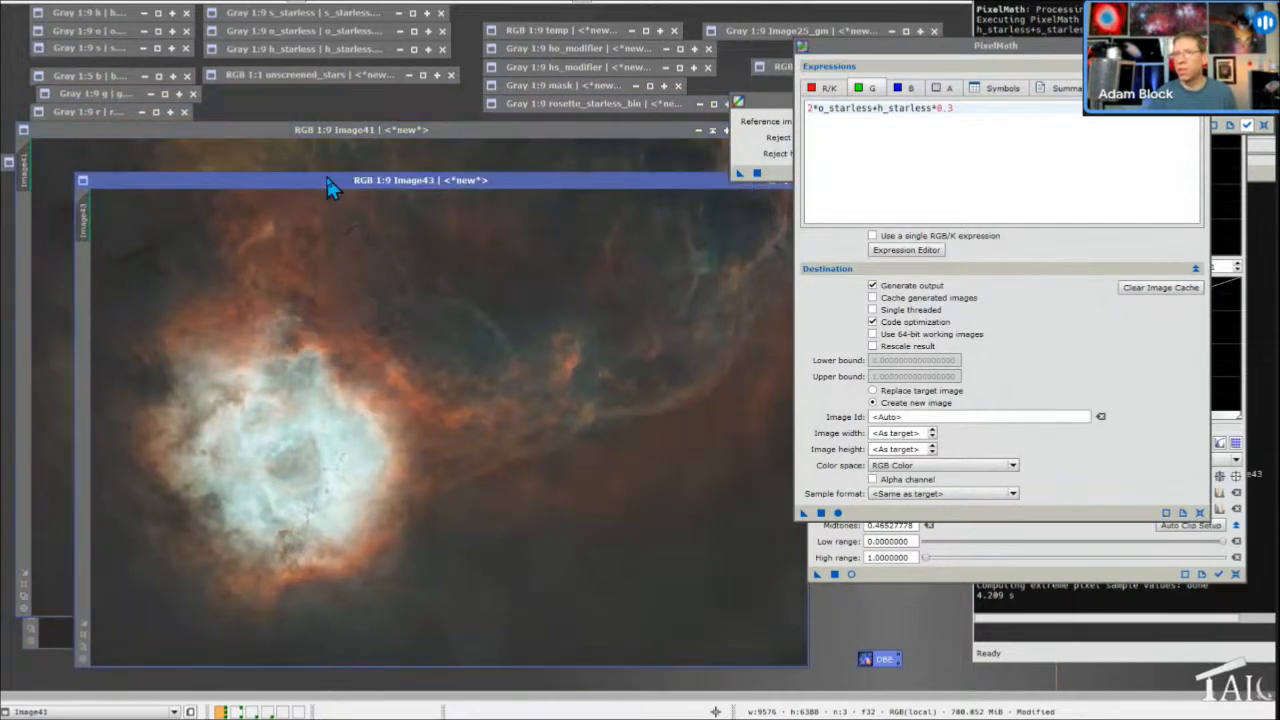
pyautogui.moveTo(327, 177); pyautogui.dragTo(269, 127)
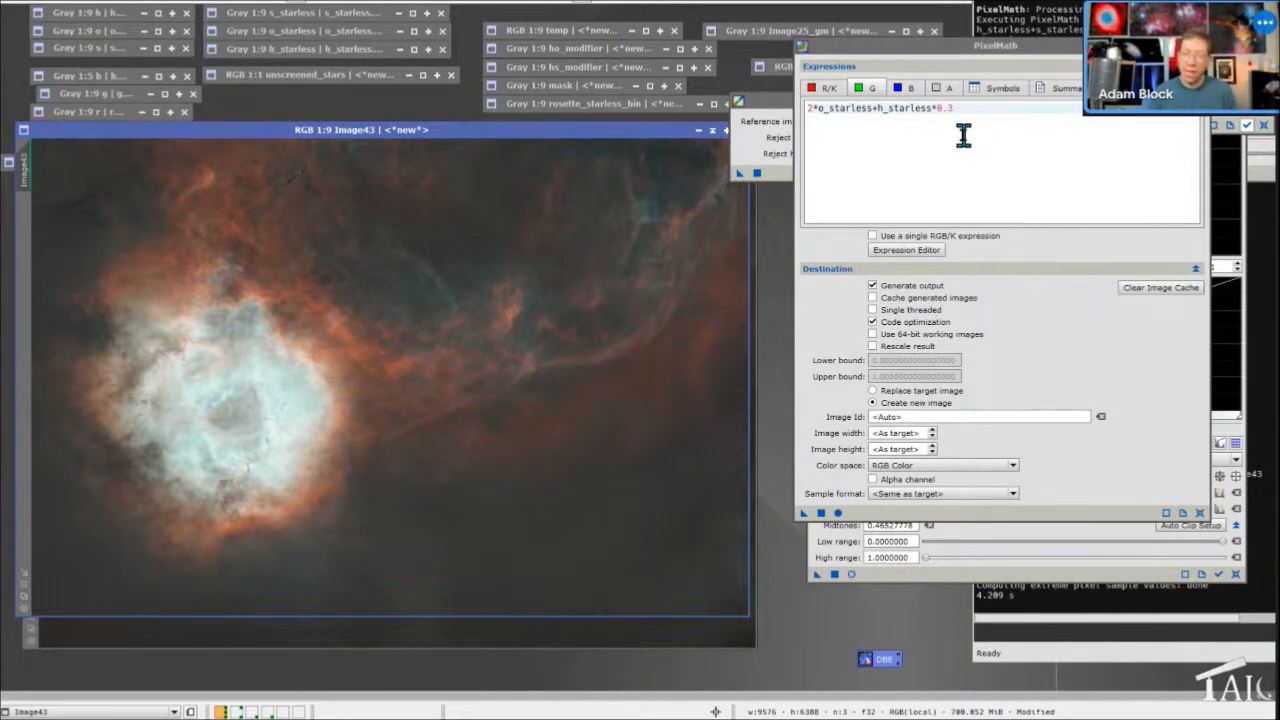
# Highlight the h_starless factor 0.3 and the o_starless factor 2 in the green channel expression
pyautogui.moveTo(953, 108); pyautogui.dragTo(937, 108)
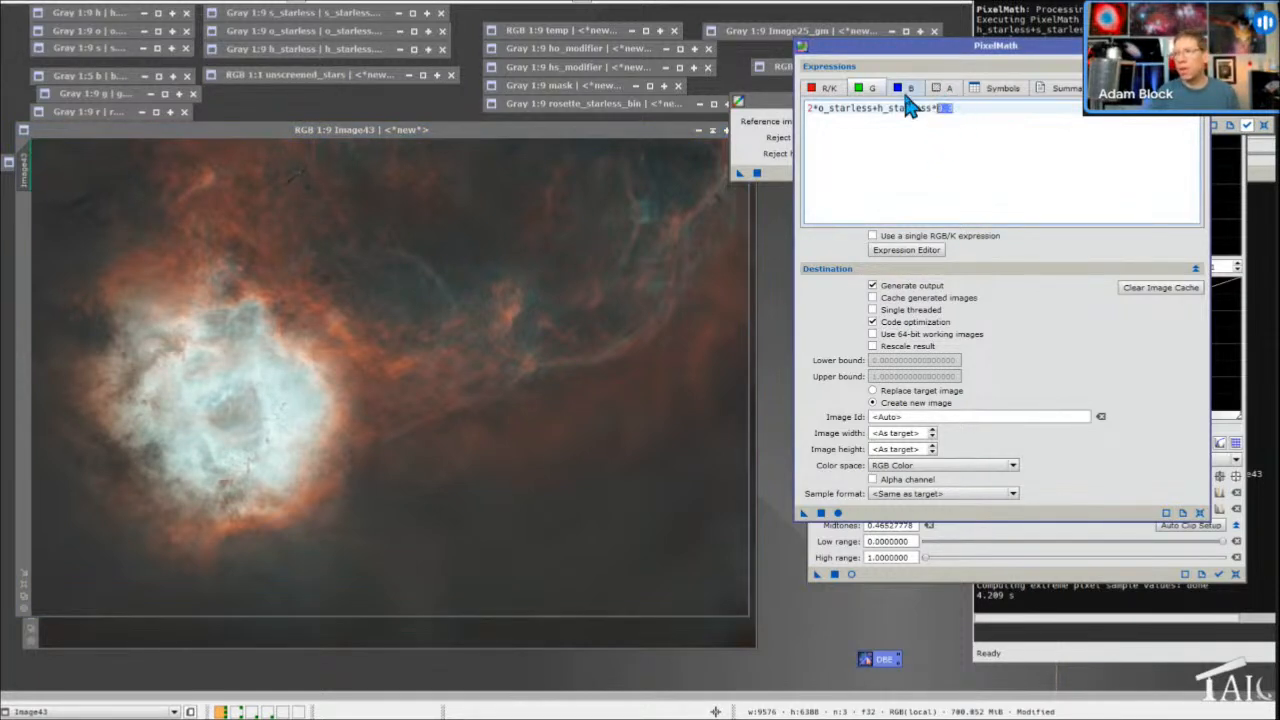
pyautogui.click(811, 108)
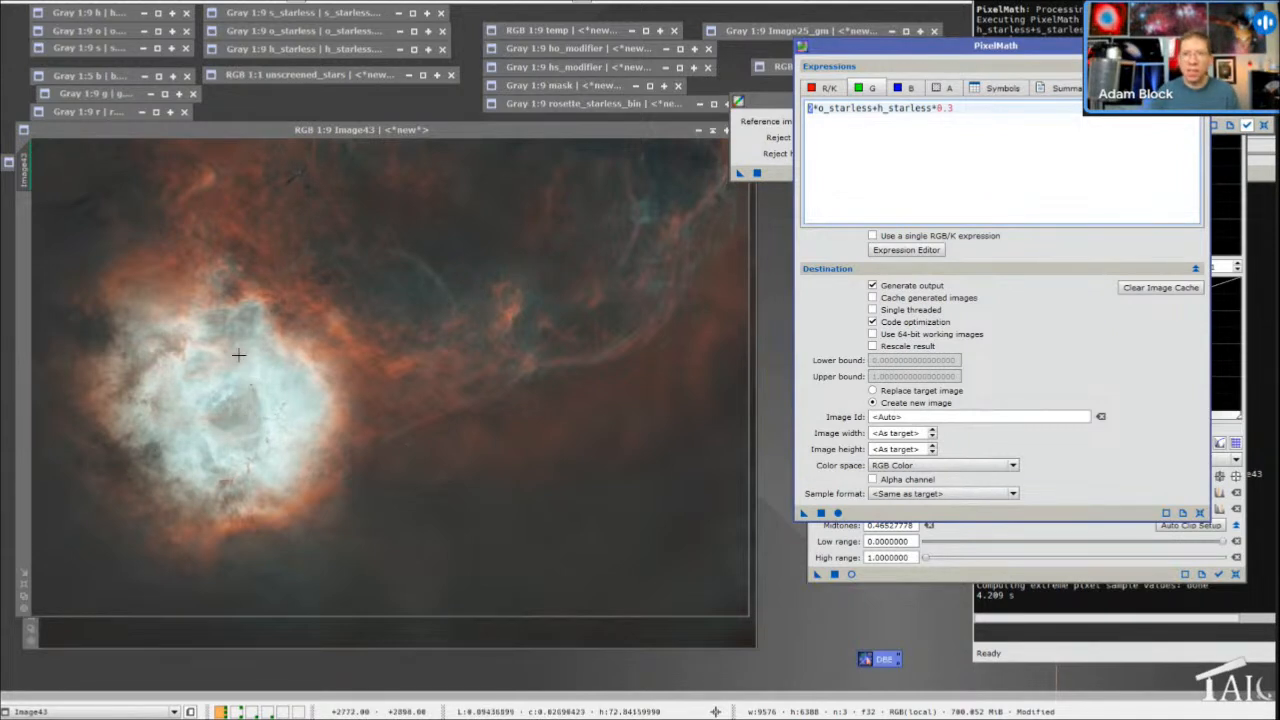
# Examine the Rosette's core in the colour image up close, darkening its linked screen stretch to bring out the bright structure
pyautogui.scroll(3, 240, 408)
pyautogui.scroll(2, 240, 408)
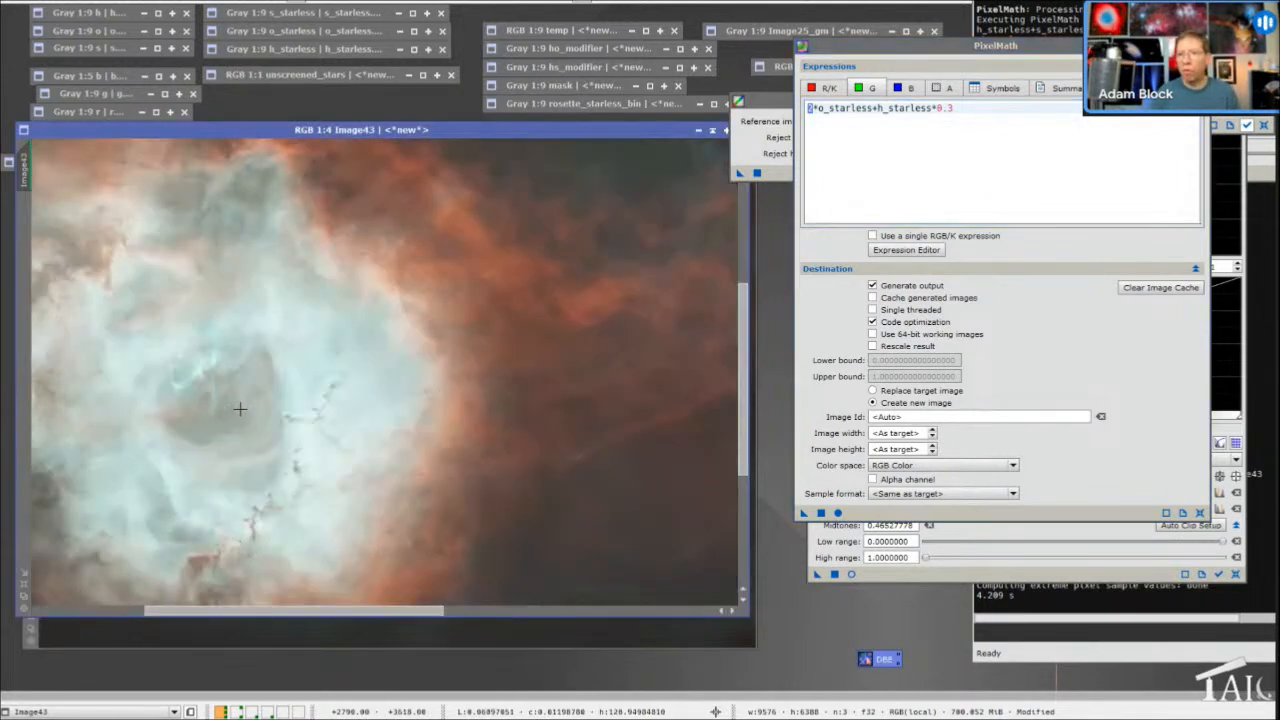
pyautogui.moveTo(320, 609); pyautogui.dragTo(260, 598)
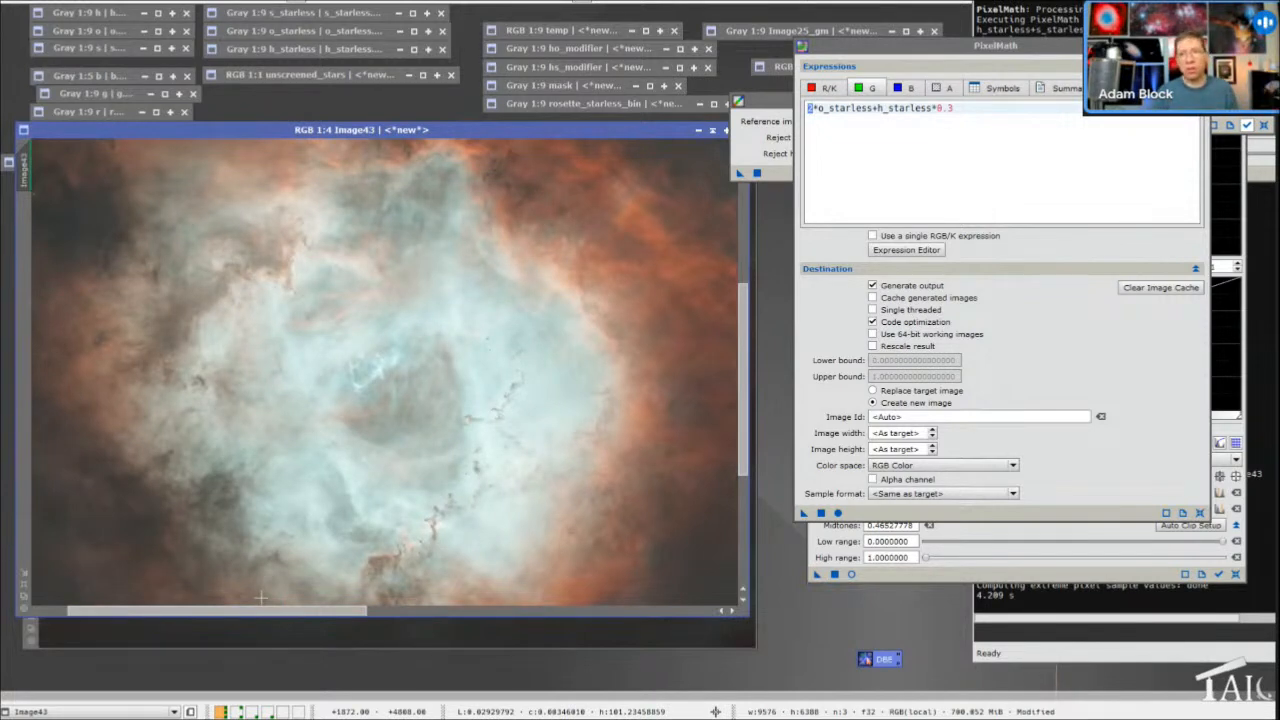
pyautogui.scroll(1, 240, 566)
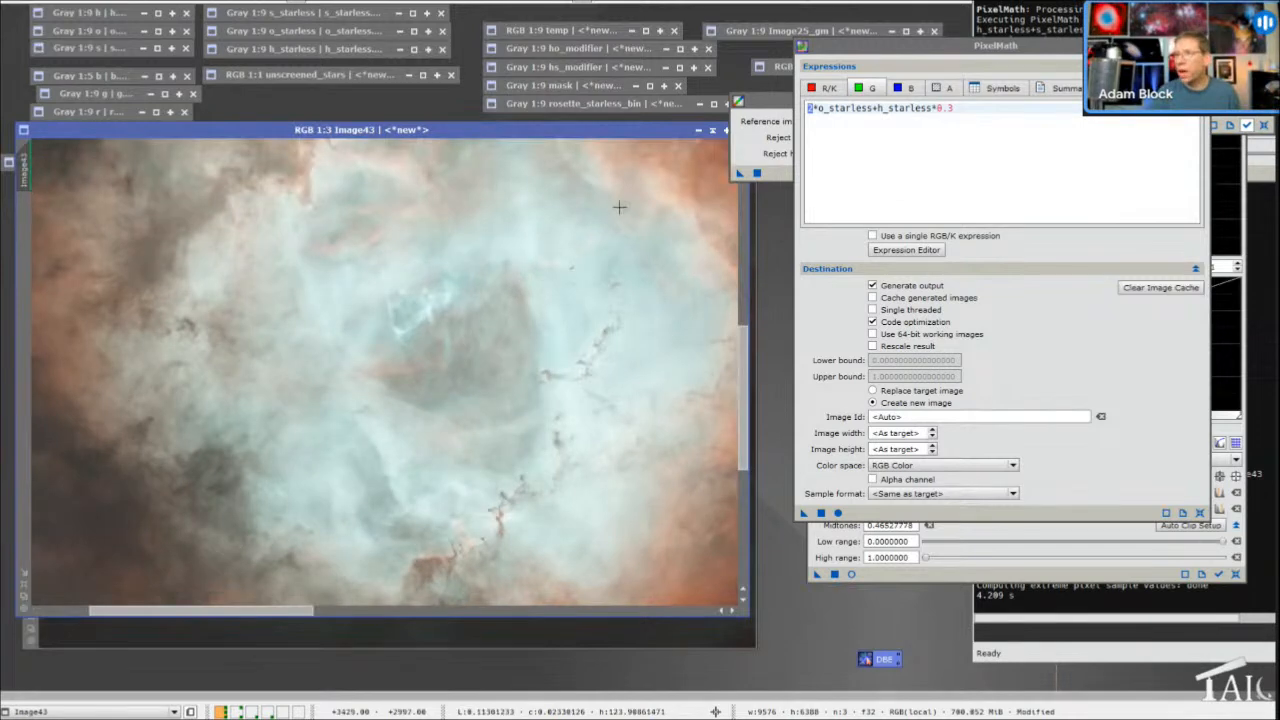
pyautogui.moveTo(826, 44); pyautogui.dragTo(864, 114)
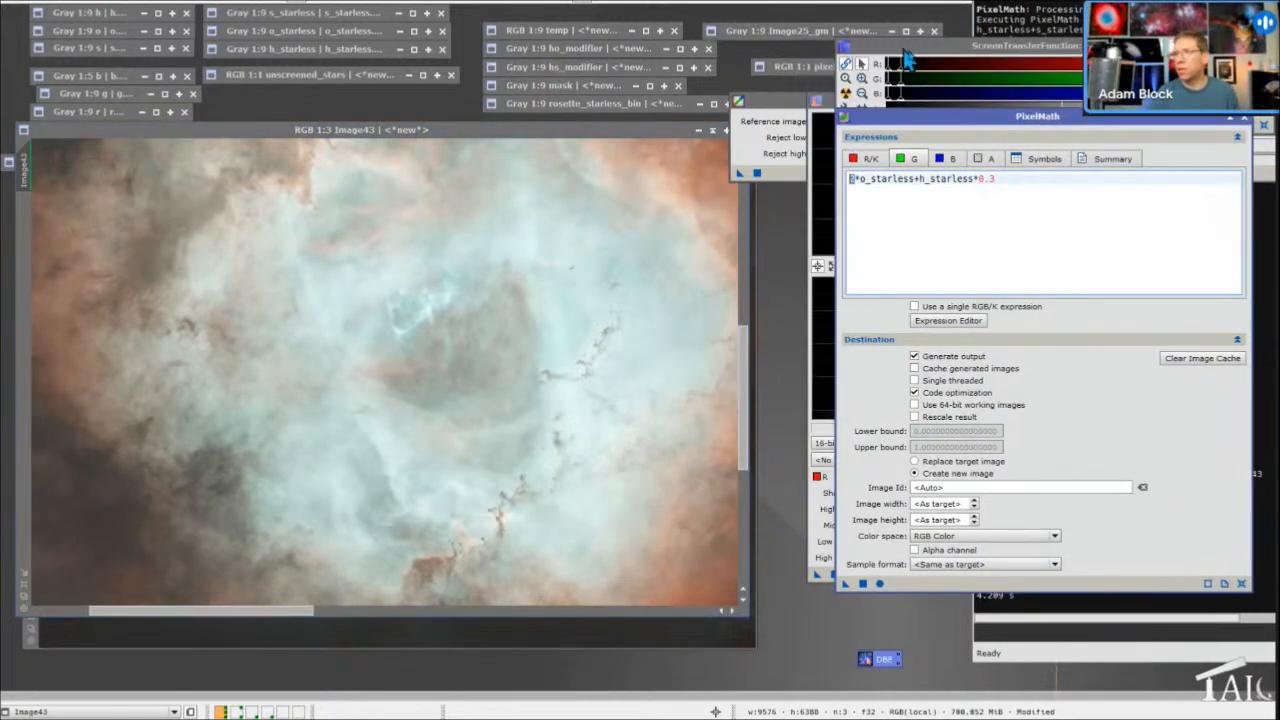
pyautogui.moveTo(902, 73); pyautogui.dragTo(917, 75)
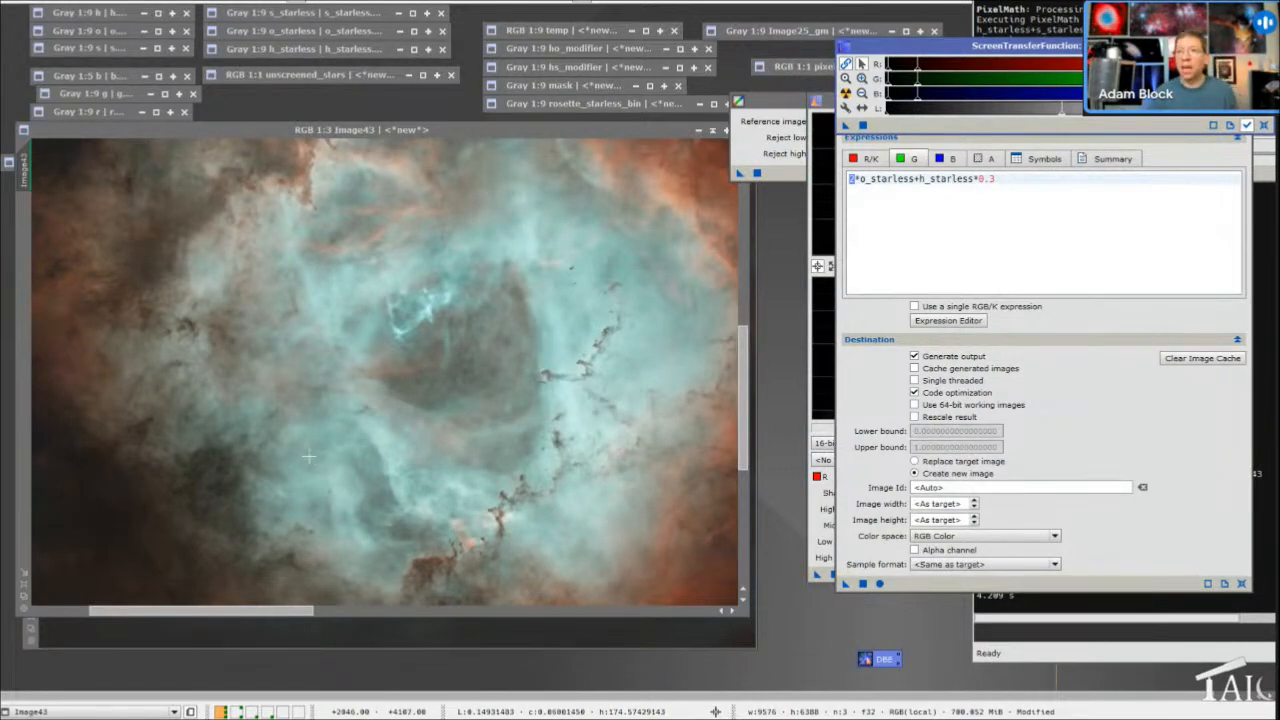
# Examine the nebula's core in the s_starless and h_starless images, and collapse the h_starless window again
pyautogui.doubleClick(323, 12)
pyautogui.scroll(3, 373, 424)
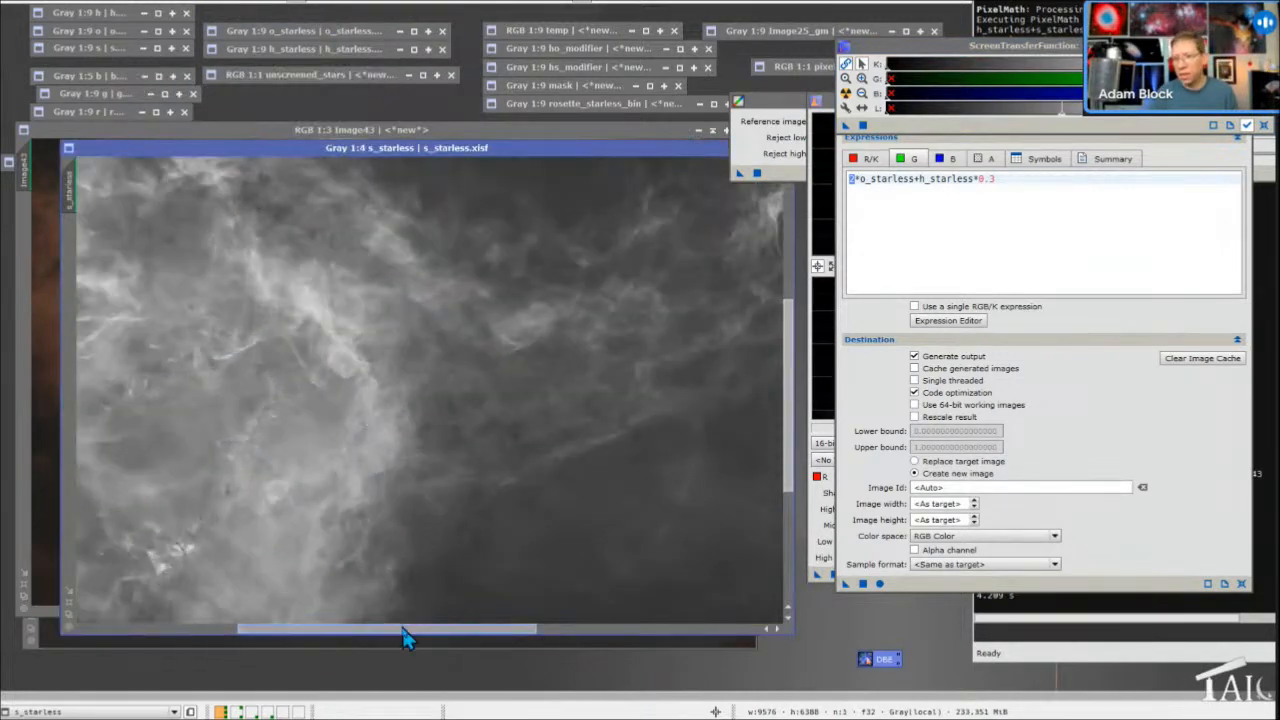
pyautogui.moveTo(400, 630); pyautogui.dragTo(312, 614)
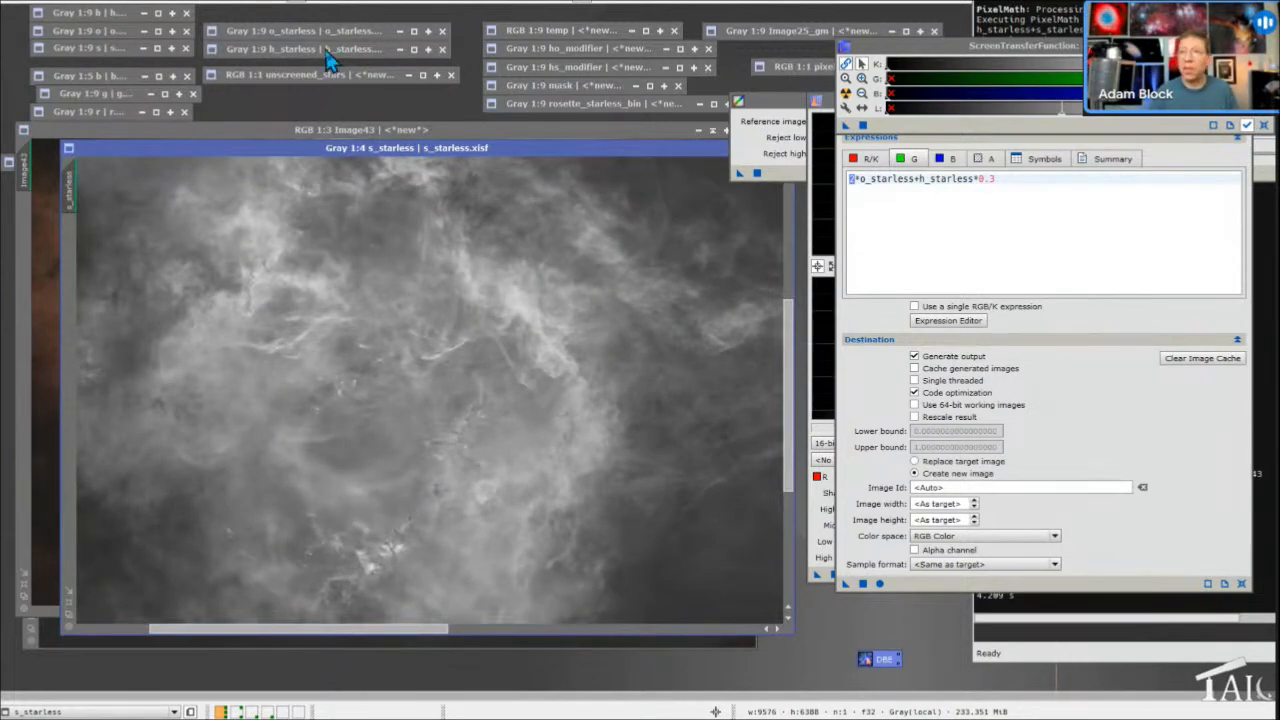
pyautogui.doubleClick(330, 48)
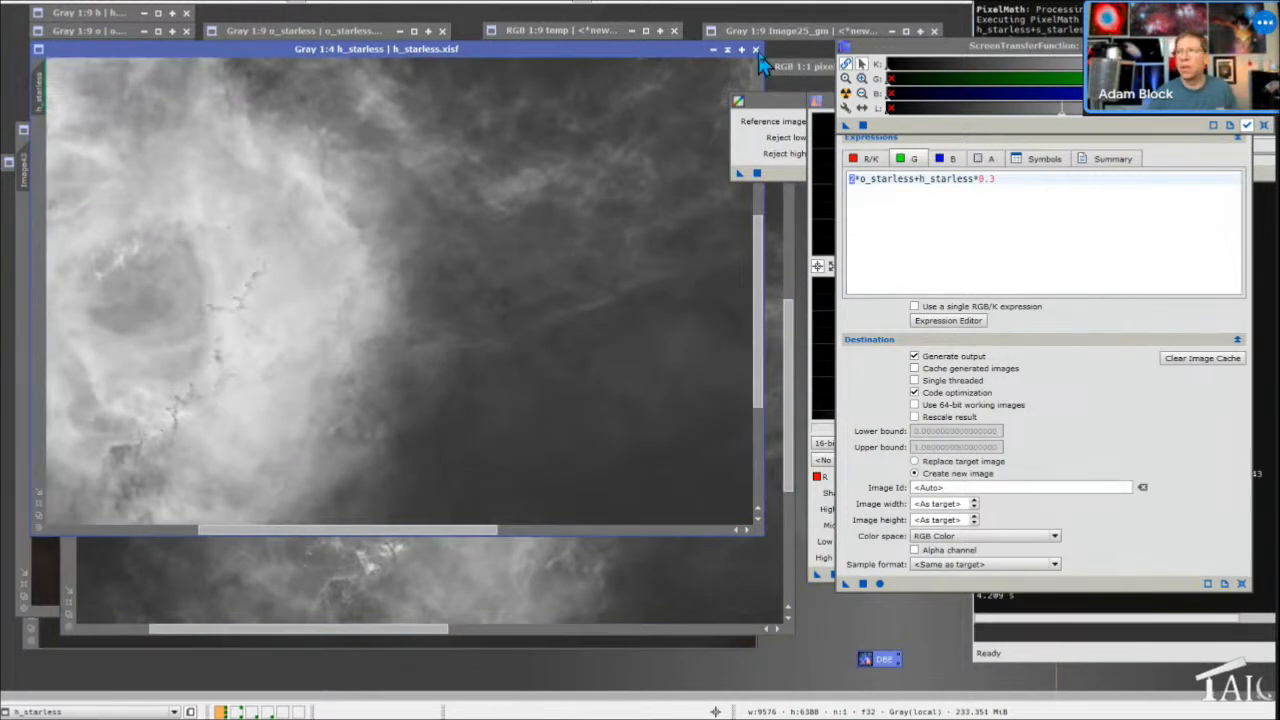
pyautogui.click(727, 49)
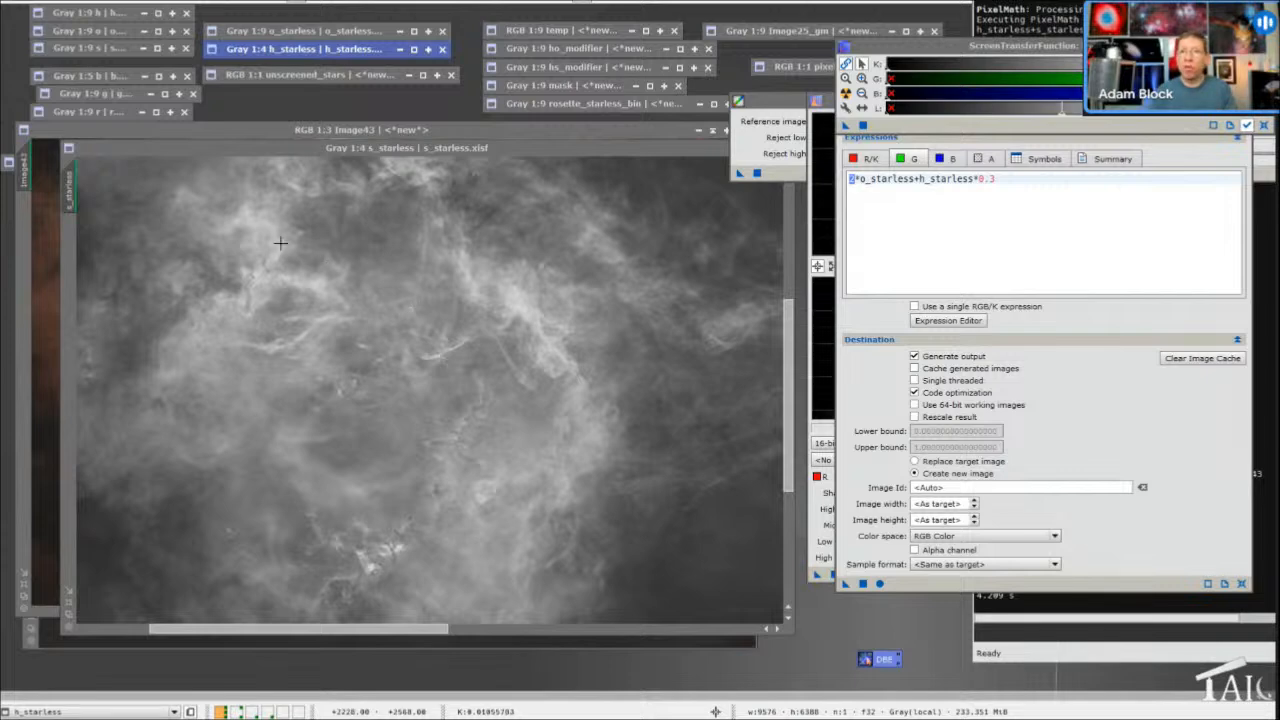
# Bring the colour image back to the front with the whole nebula in view and brighten its linked screen stretch
pyautogui.click(128, 141)
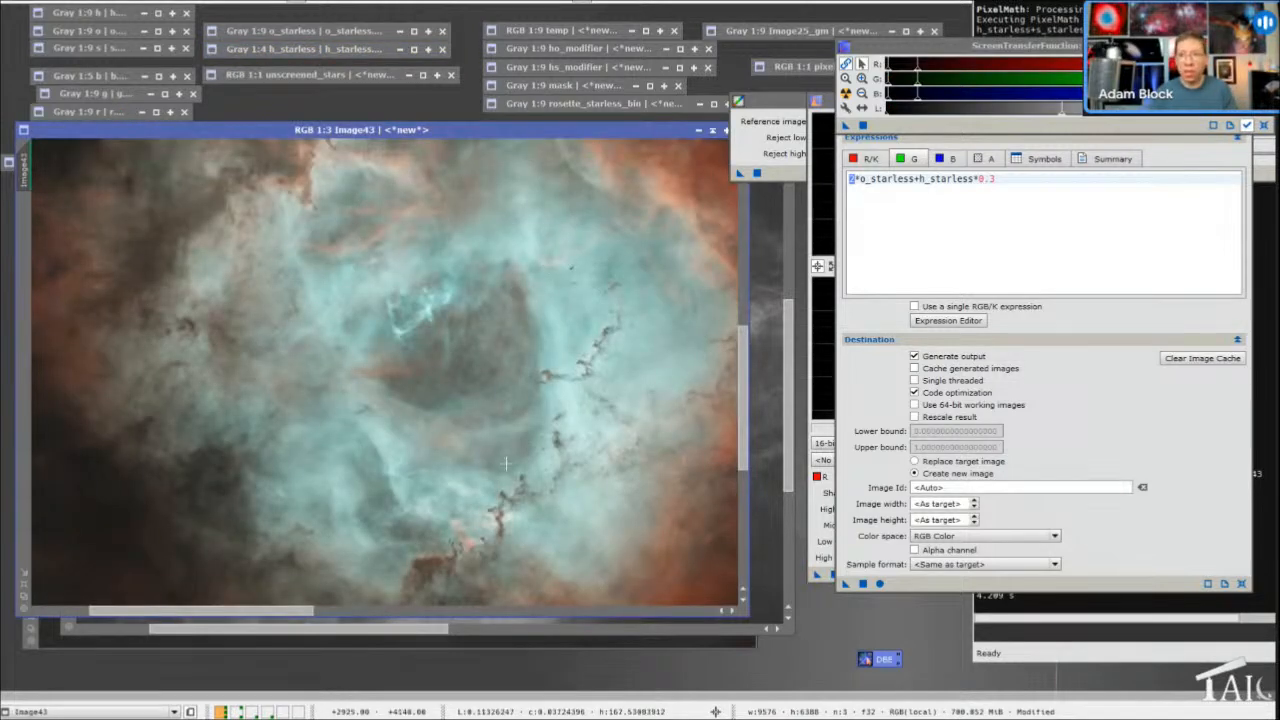
pyautogui.scroll(-1, 459, 424)
pyautogui.scroll(-2, 459, 424)
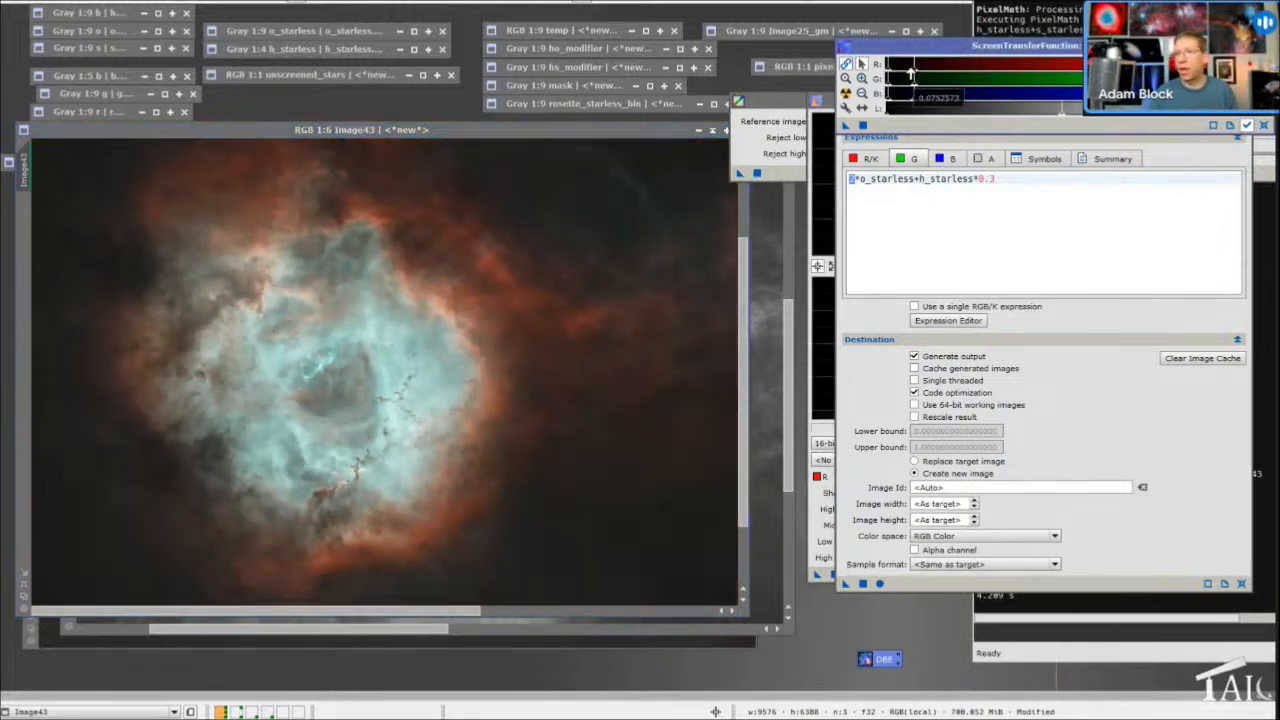
pyautogui.moveTo(919, 70); pyautogui.dragTo(900, 70)
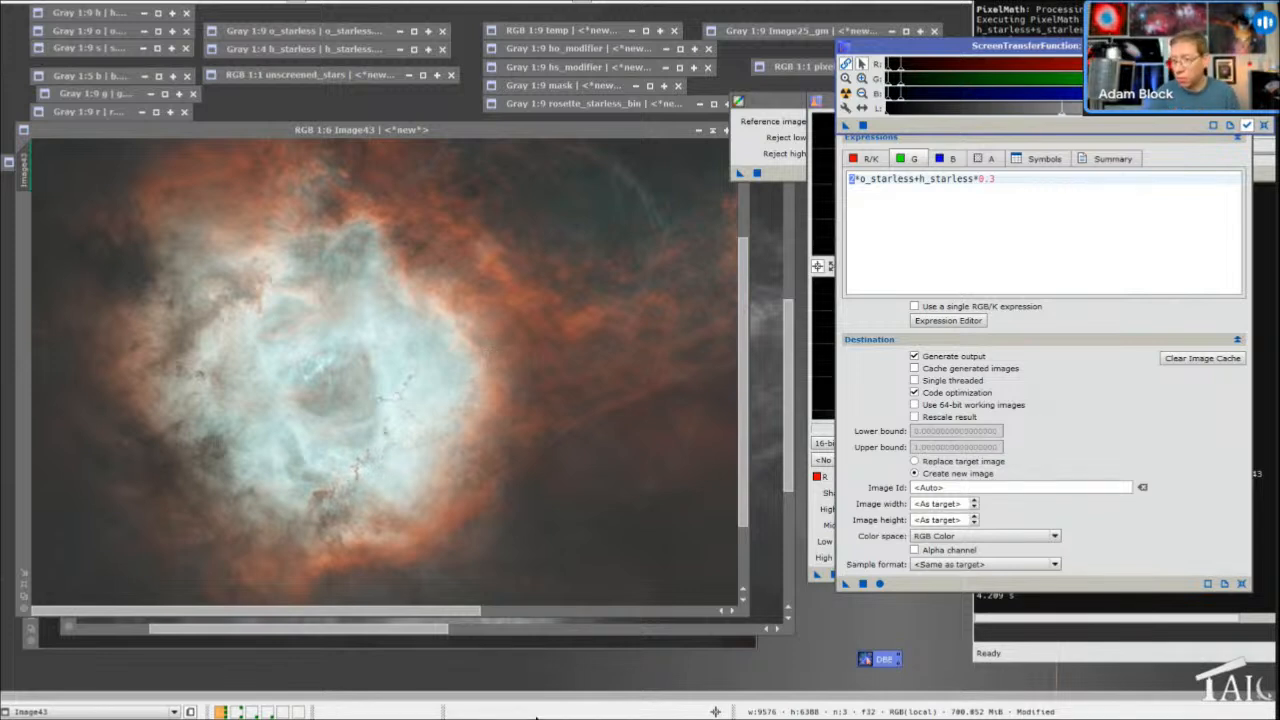
# Switch to the browser article on dynamic narrowband combinations with PixelMath and go to its beginning
pyautogui.moveTo(536, 716)
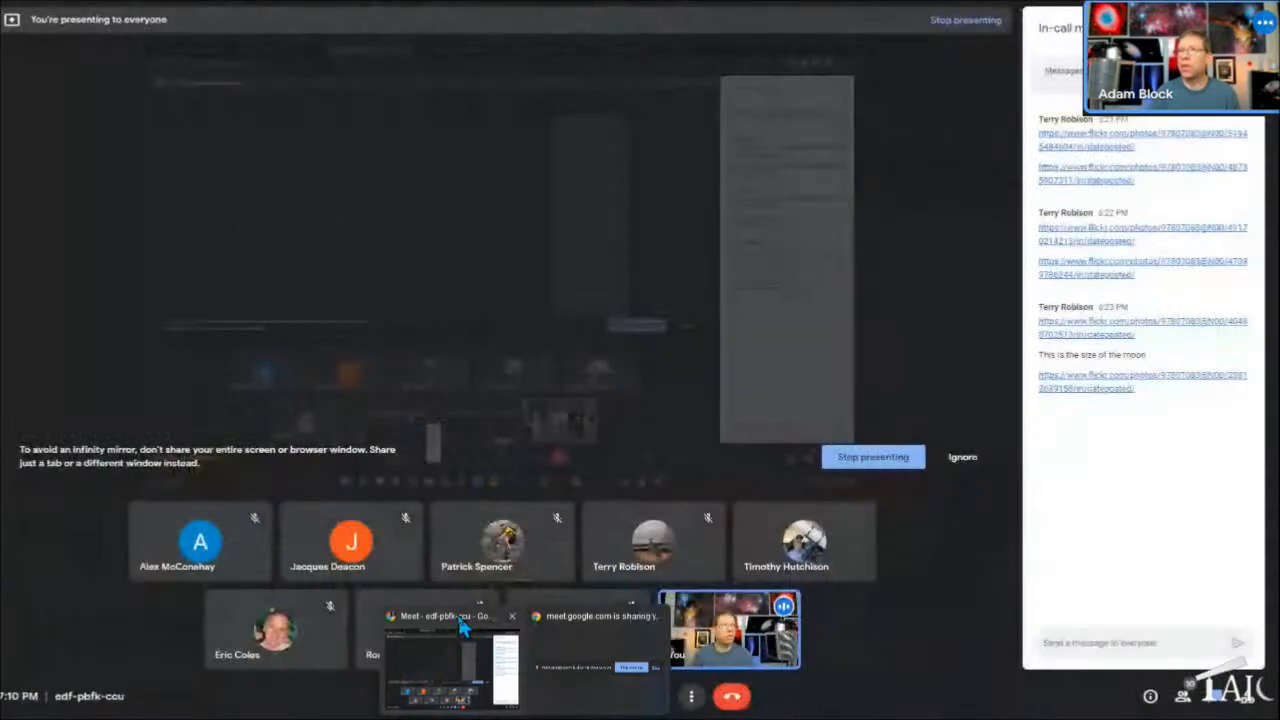
pyautogui.click(463, 625)
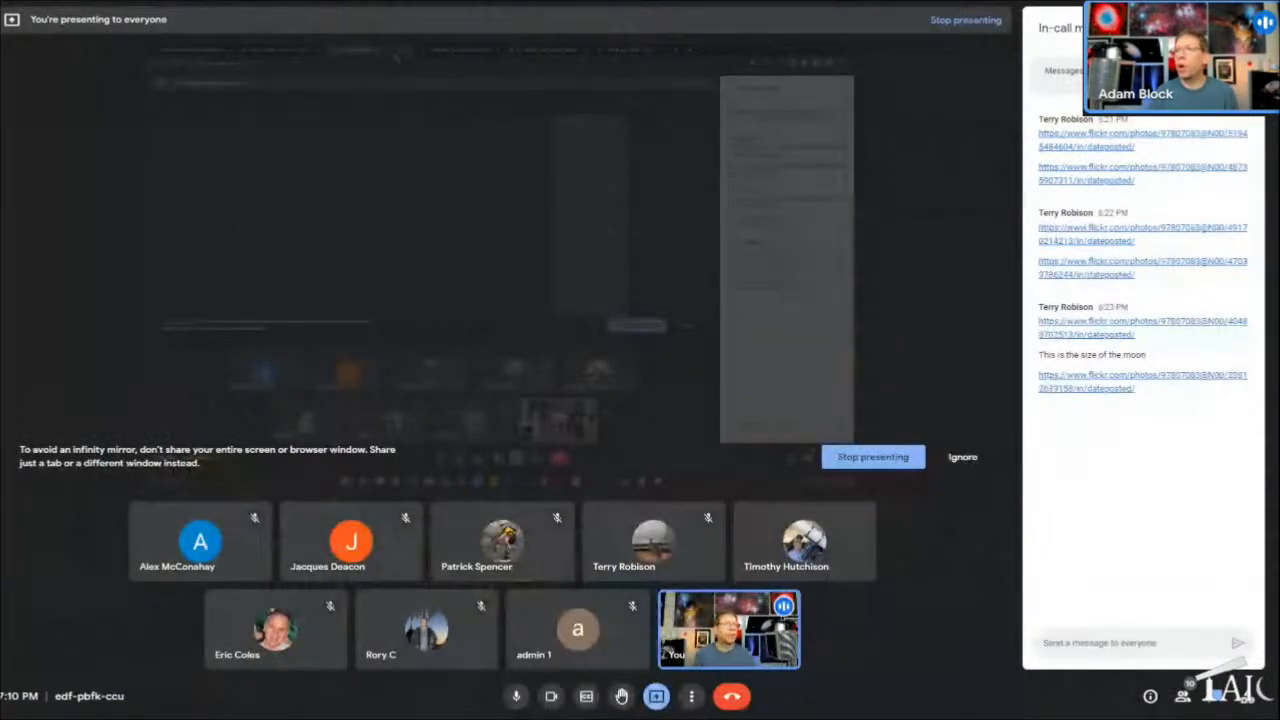
pyautogui.hotkey('alt', 'Tab')
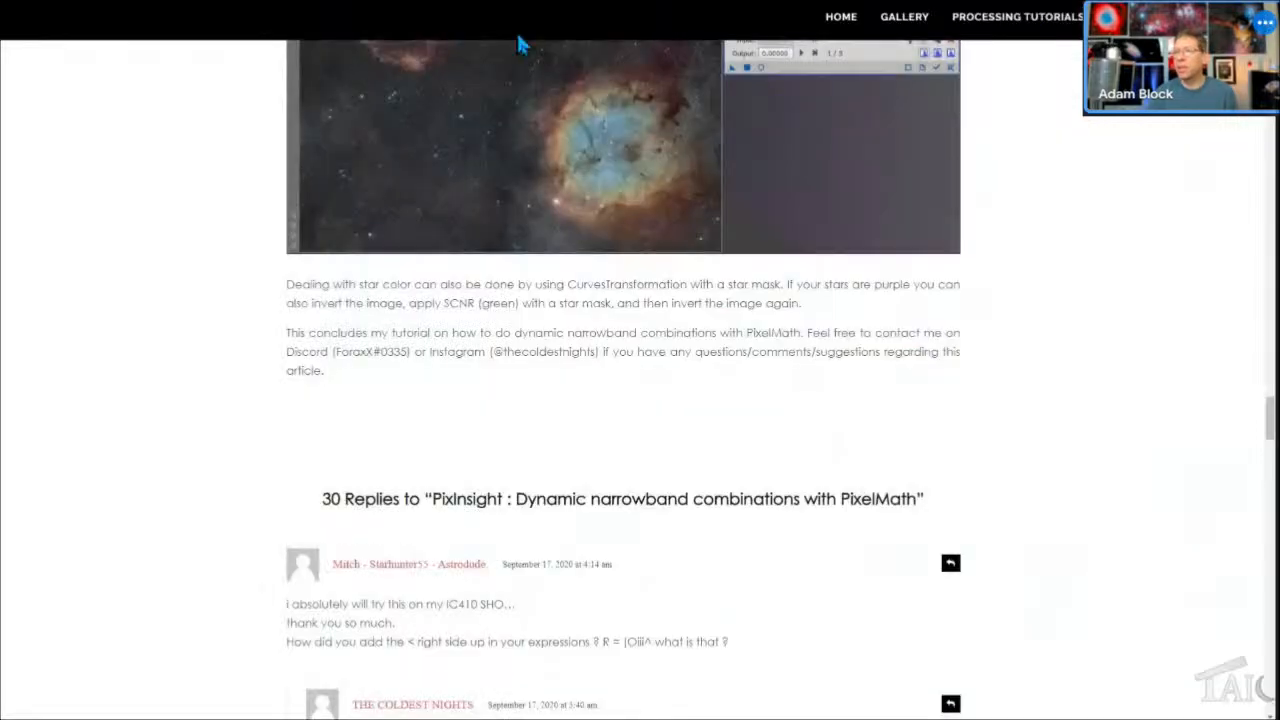
pyautogui.moveTo(1270, 425); pyautogui.dragTo(1270, 60)
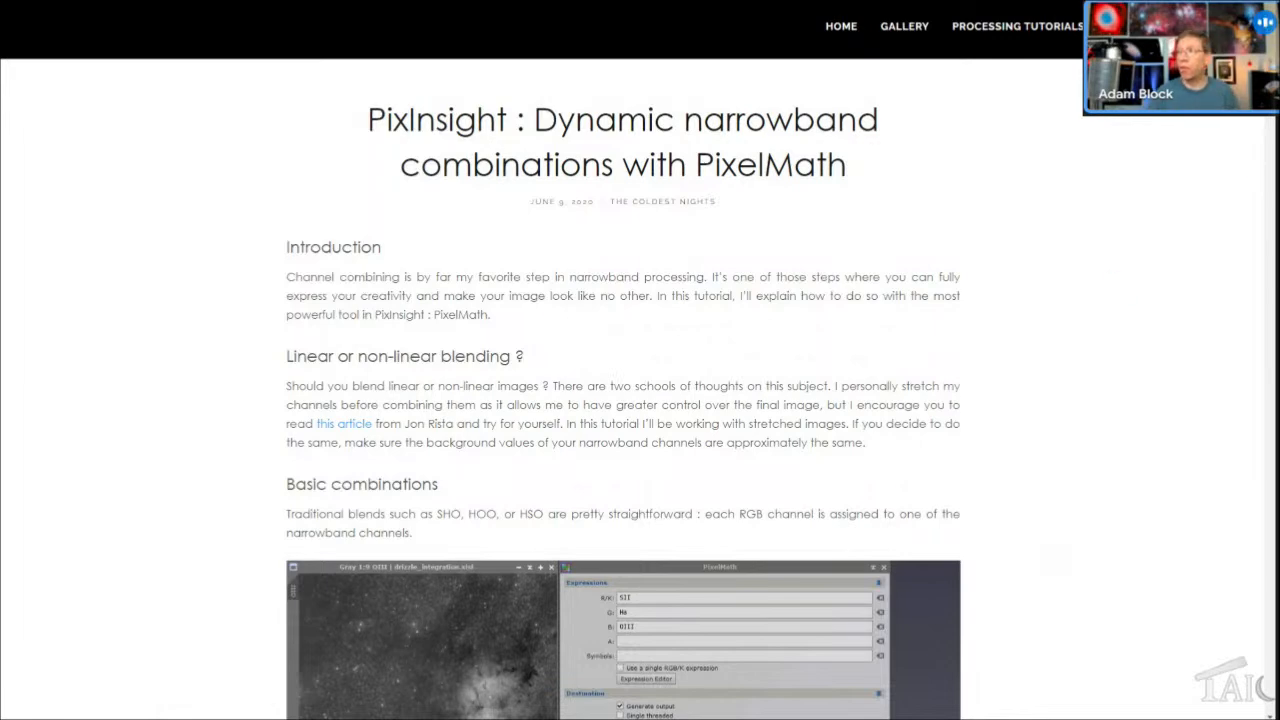
# Look through the article's sections on basic combinations, dynamic combinations and creating a dynamic factor
pyautogui.scroll(-2, 623, 400)
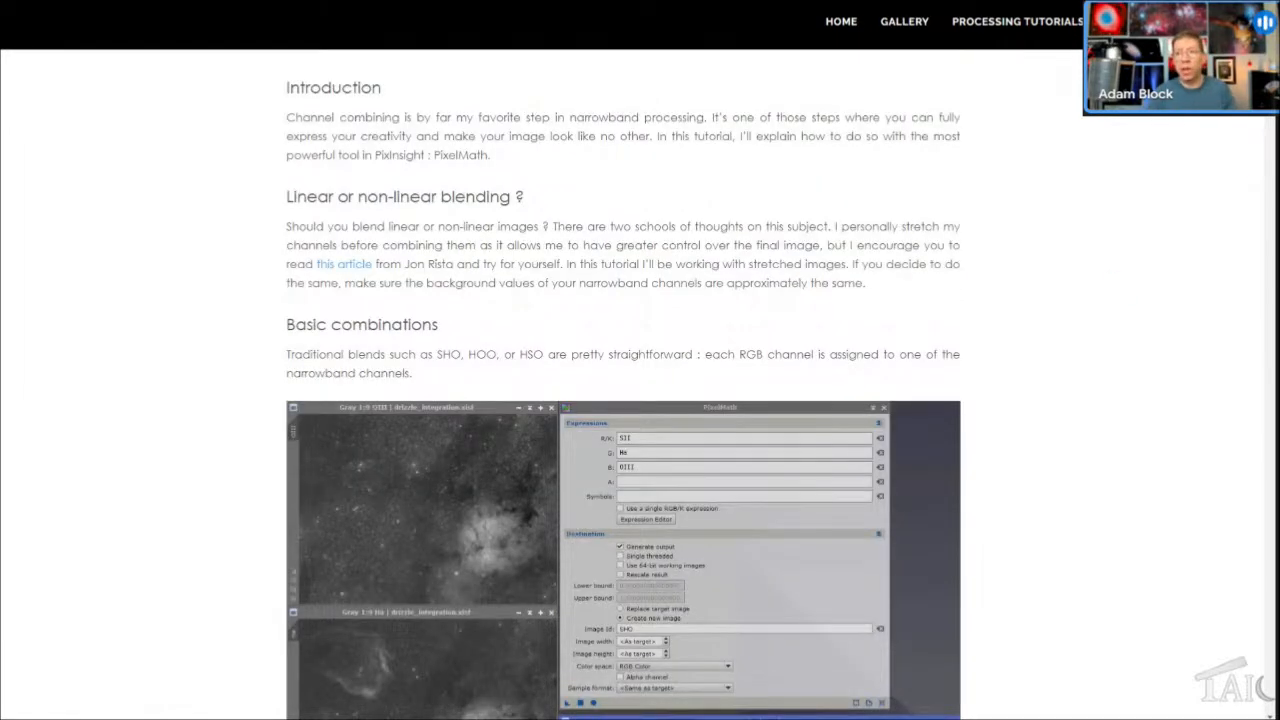
pyautogui.scroll(-1, 623, 400)
pyautogui.scroll(-15, 623, 400)
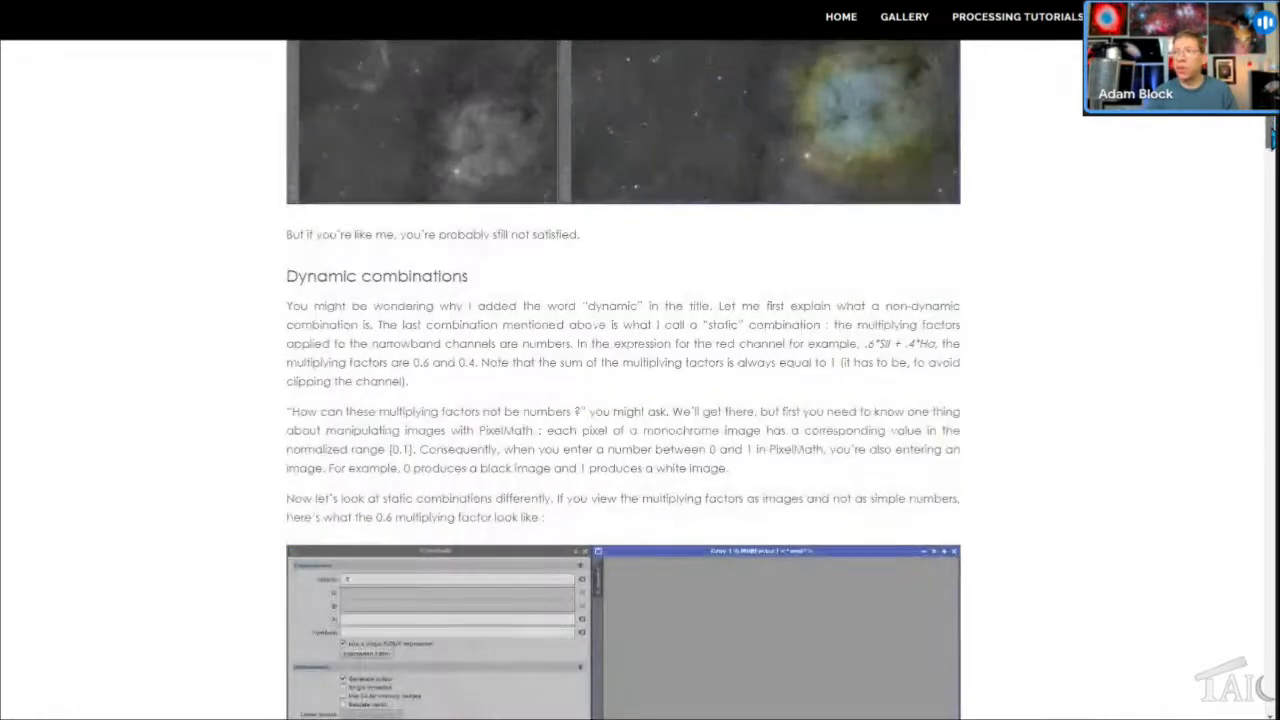
pyautogui.scroll(-3, 623, 400)
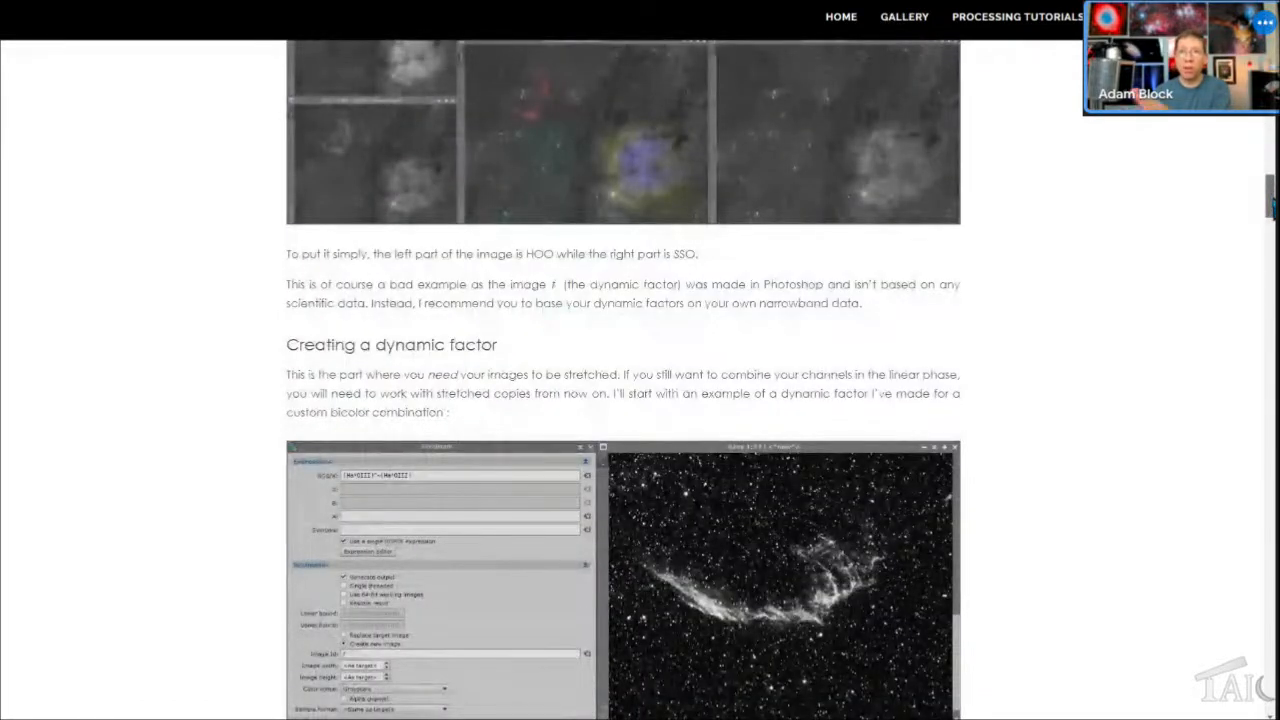
pyautogui.scroll(20, 623, 400)
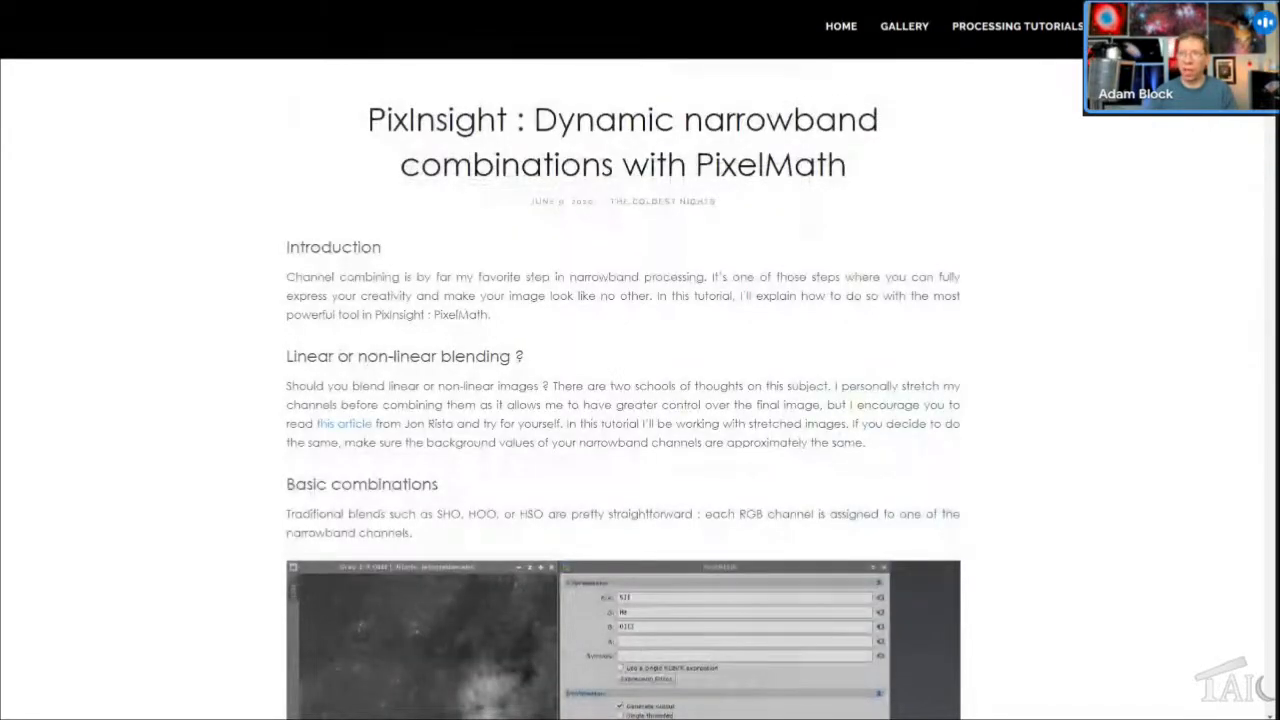
pyautogui.scroll(-10, 1263, 150)
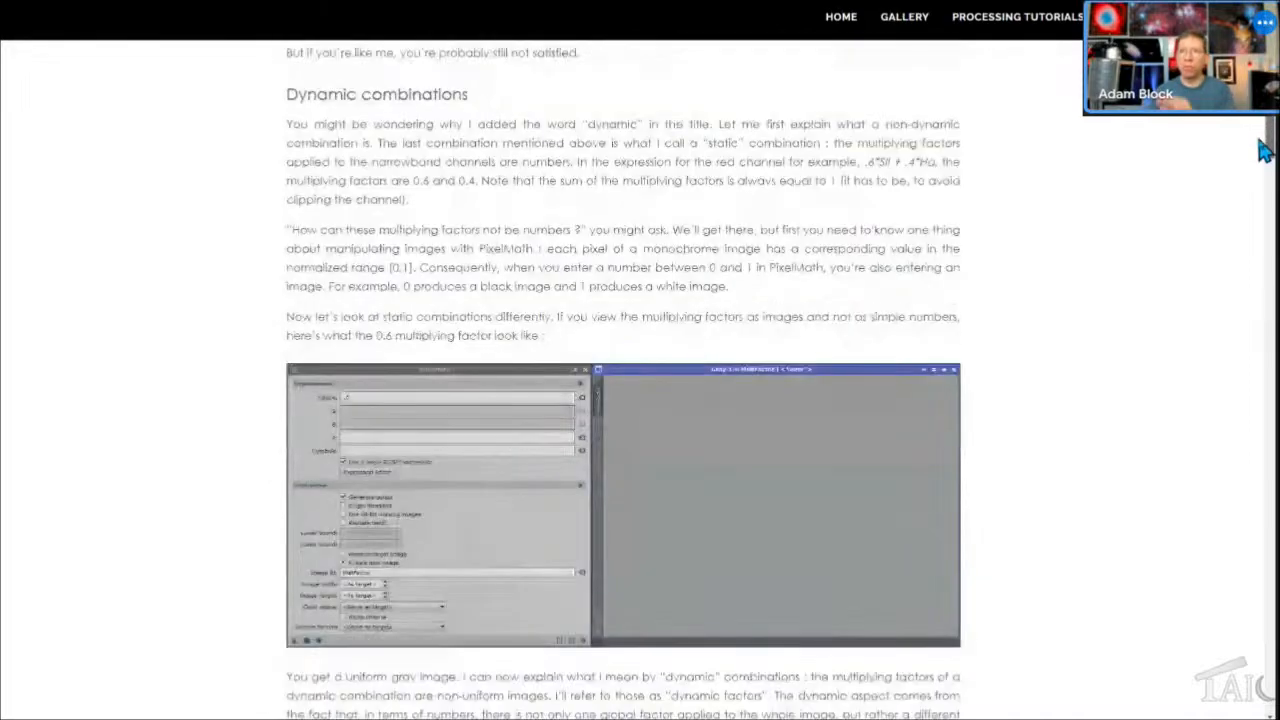
# Find and highlight the article's Sii/Ha/Oiii expressions for R, G and B, and switch back to PixInsight
pyautogui.moveTo(1263, 150); pyautogui.dragTo(1270, 333)
pyautogui.moveTo(360, 212); pyautogui.dragTo(288, 170)
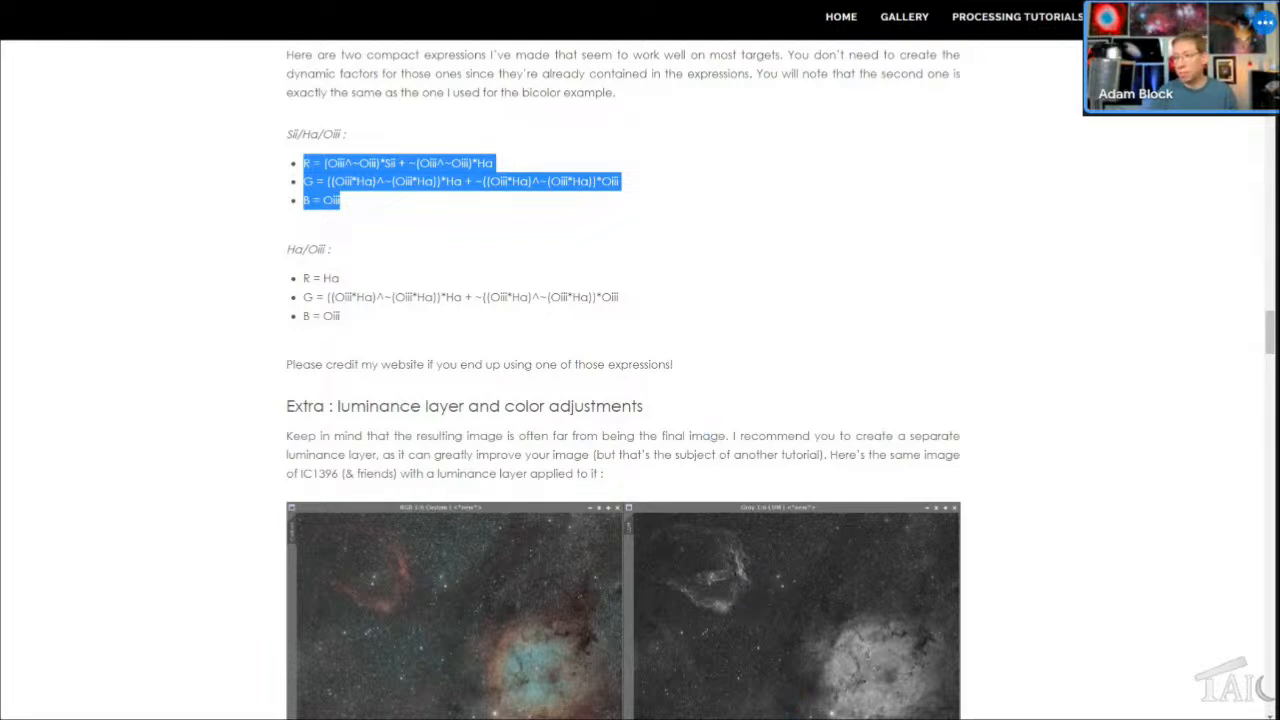
pyautogui.hotkey('alt', 'Tab')
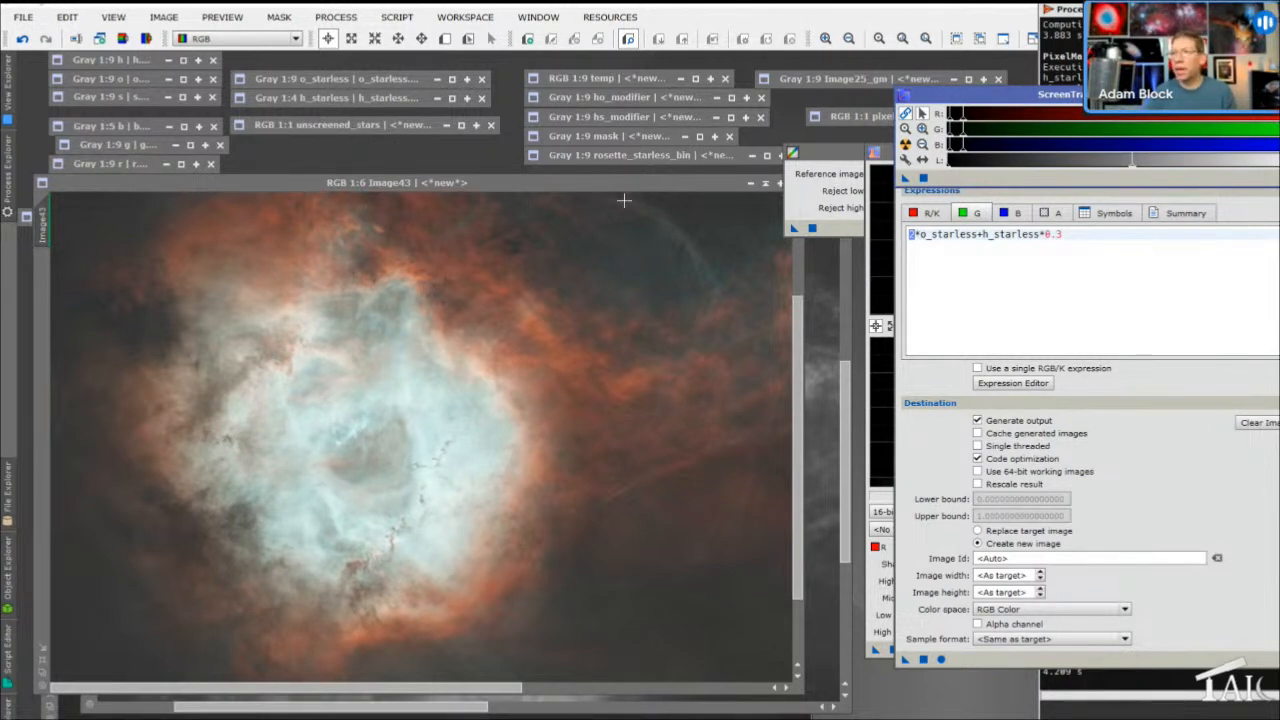
# Iconize the s_starless image and close the Image41 colour blend without saving it
pyautogui.moveTo(693, 187); pyautogui.dragTo(644, 361)
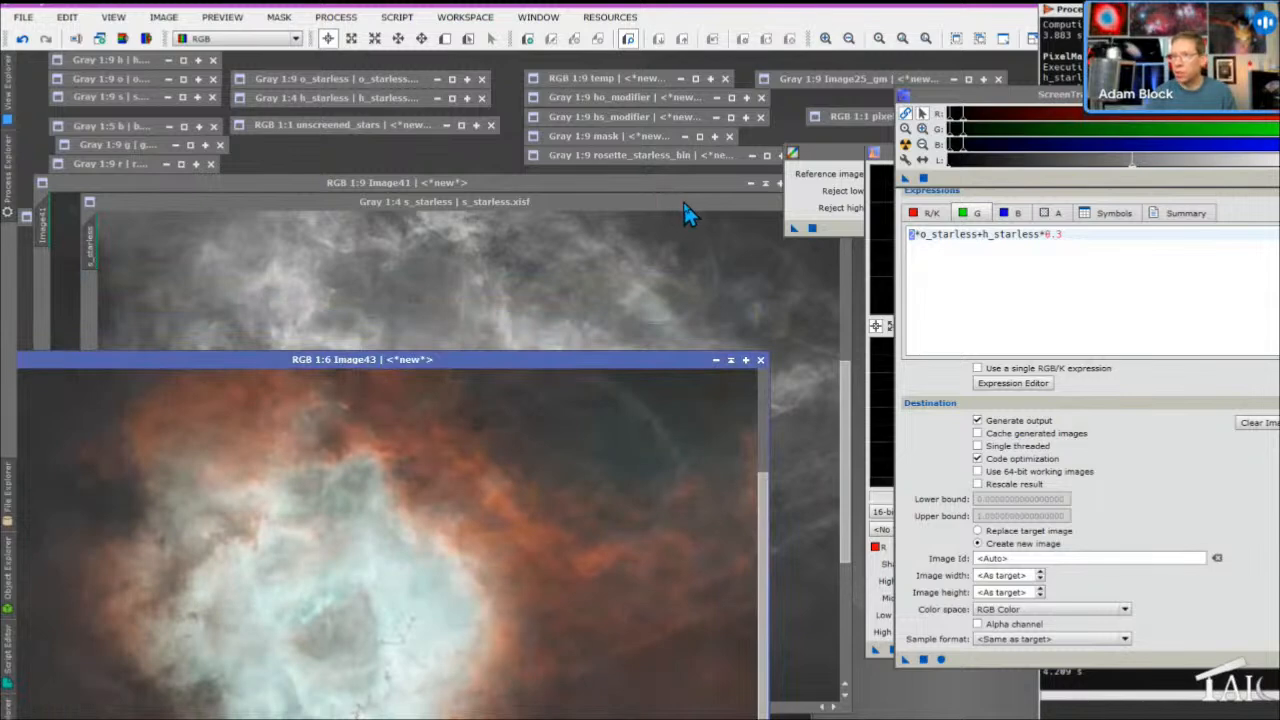
pyautogui.moveTo(683, 202); pyautogui.dragTo(594, 219)
pyautogui.click(718, 221)
pyautogui.moveTo(718, 186); pyautogui.dragTo(638, 188)
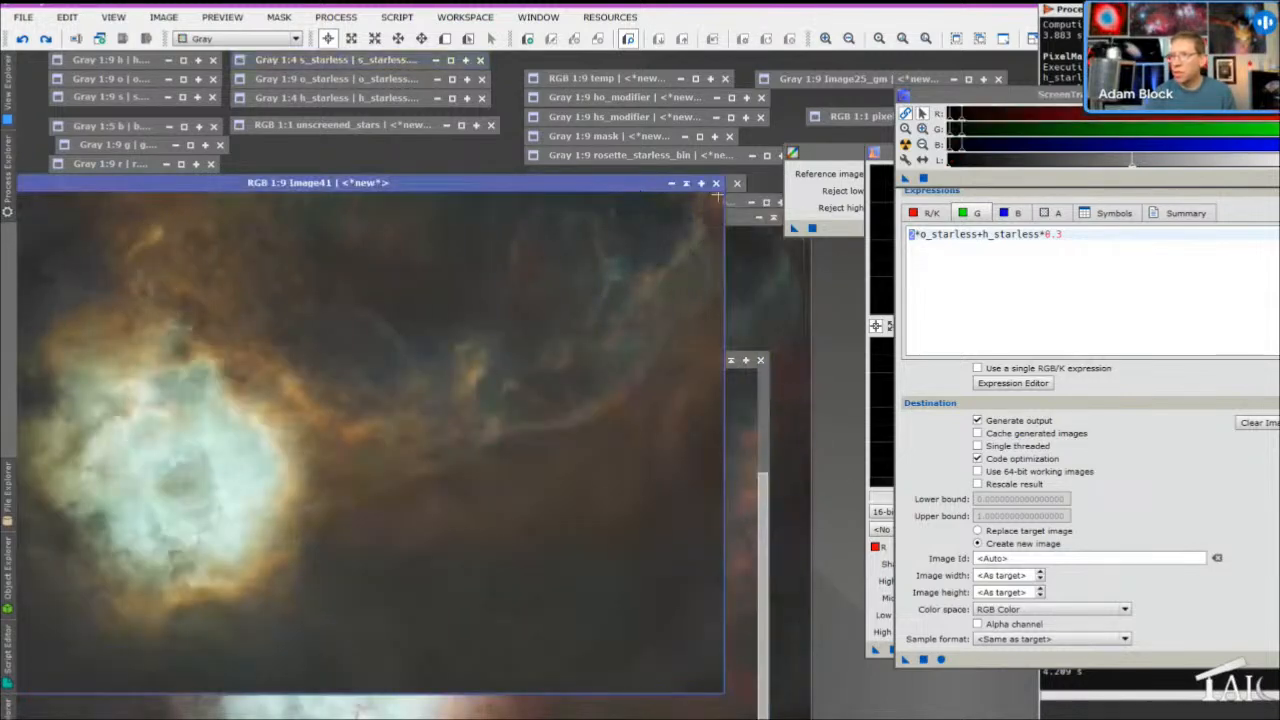
pyautogui.click(716, 183)
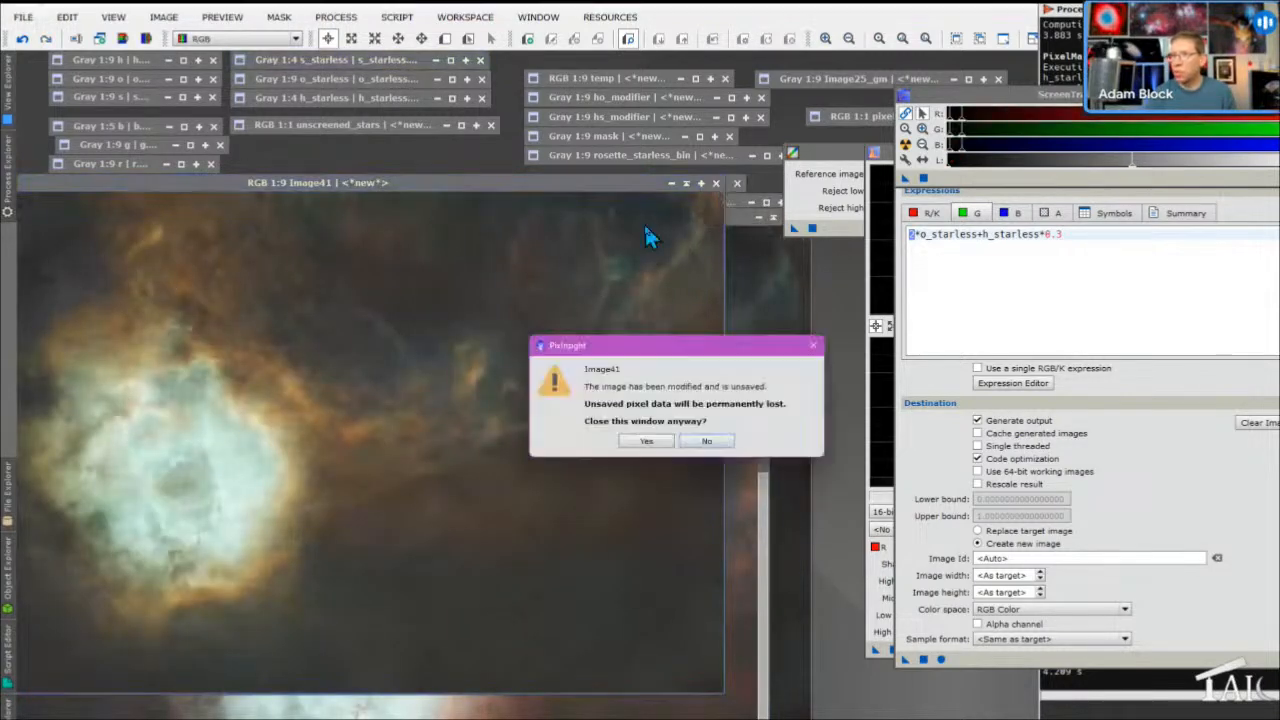
pyautogui.click(657, 447)
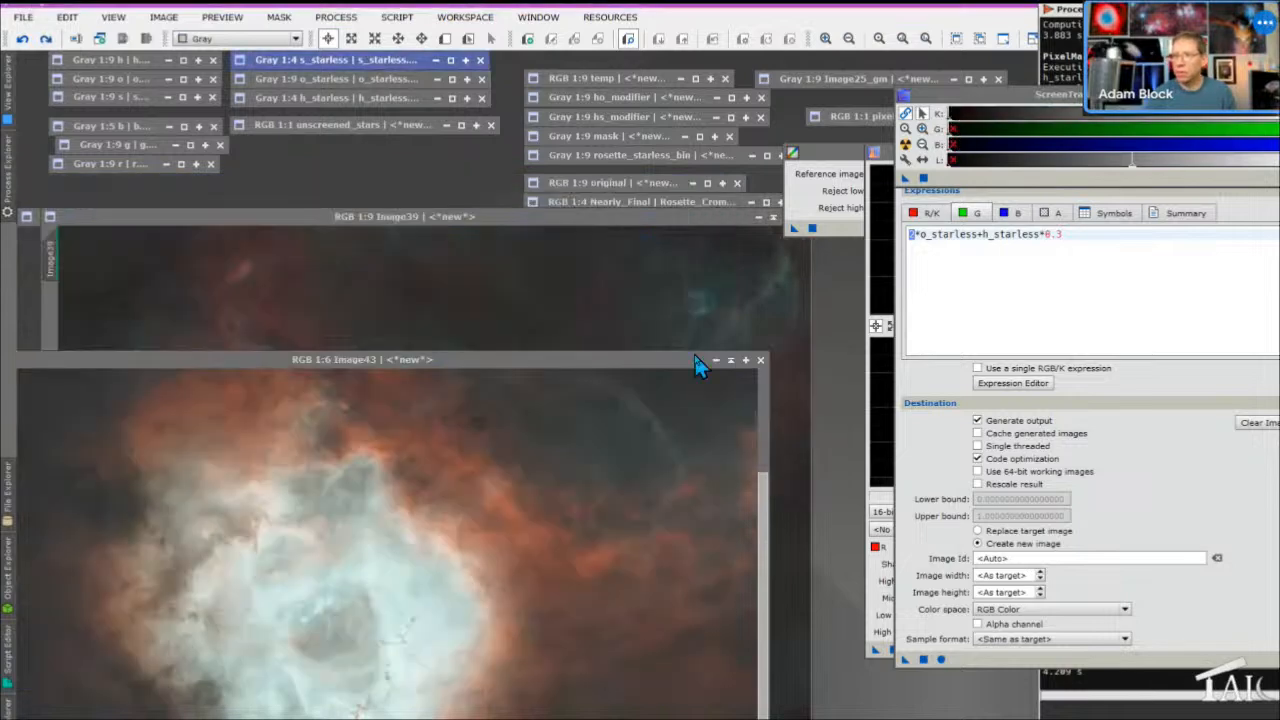
# Close the Image39 colour blend without saving it and move Image43 back up into full view
pyautogui.click(636, 216)
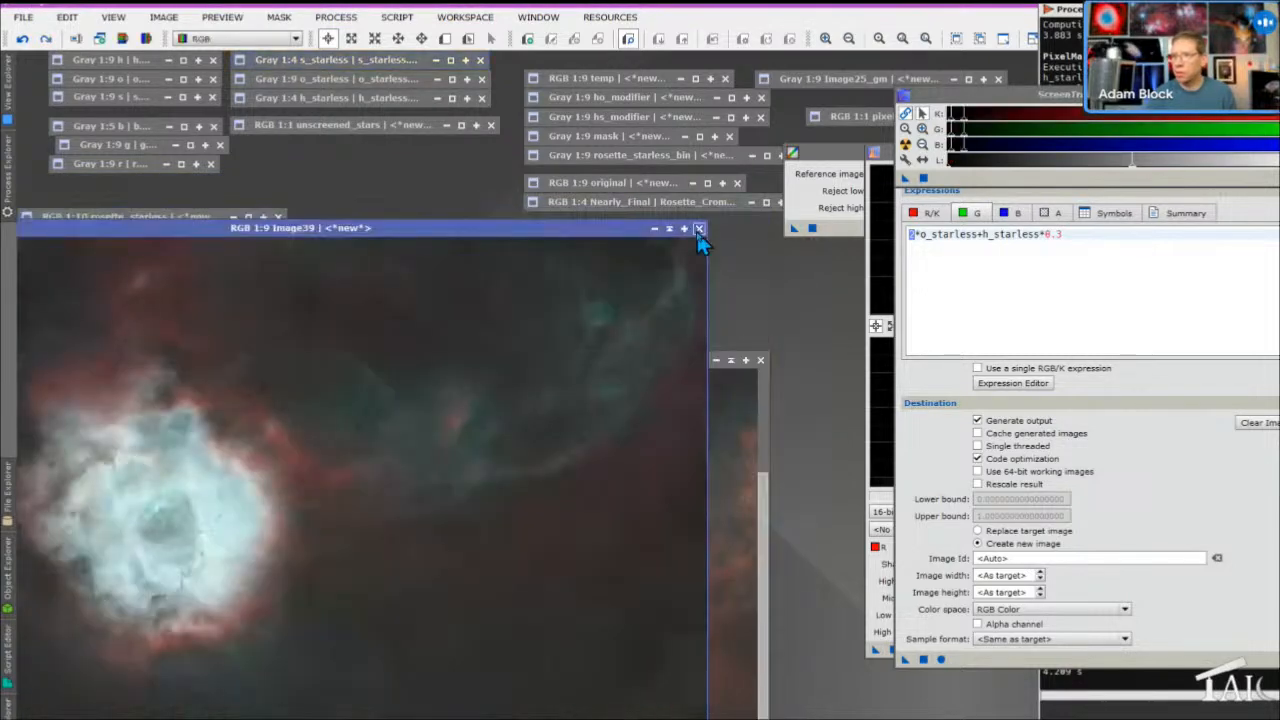
pyautogui.click(699, 230)
pyautogui.click(657, 446)
pyautogui.moveTo(405, 365); pyautogui.dragTo(481, 223)
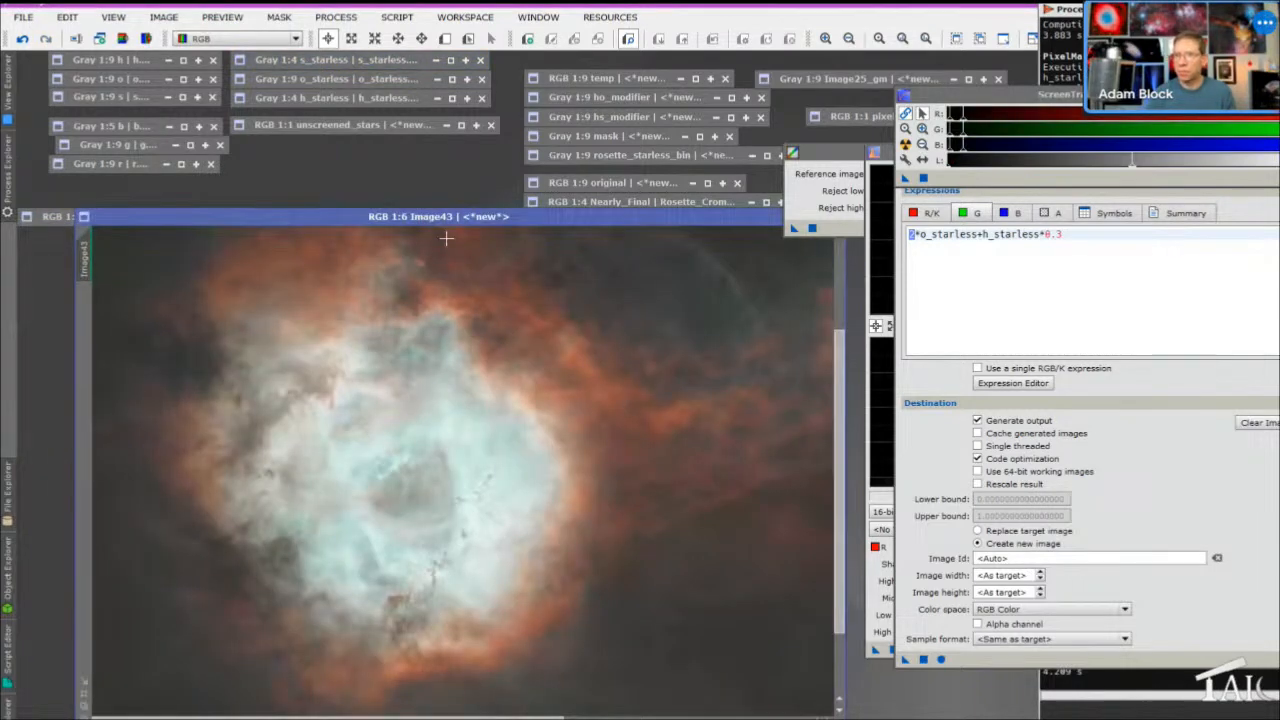
# Restore the h_starless and o_starless images and bring HistogramTransformation to the front beside the ScreenTransferFunction window
pyautogui.doubleClick(374, 97)
pyautogui.doubleClick(370, 88)
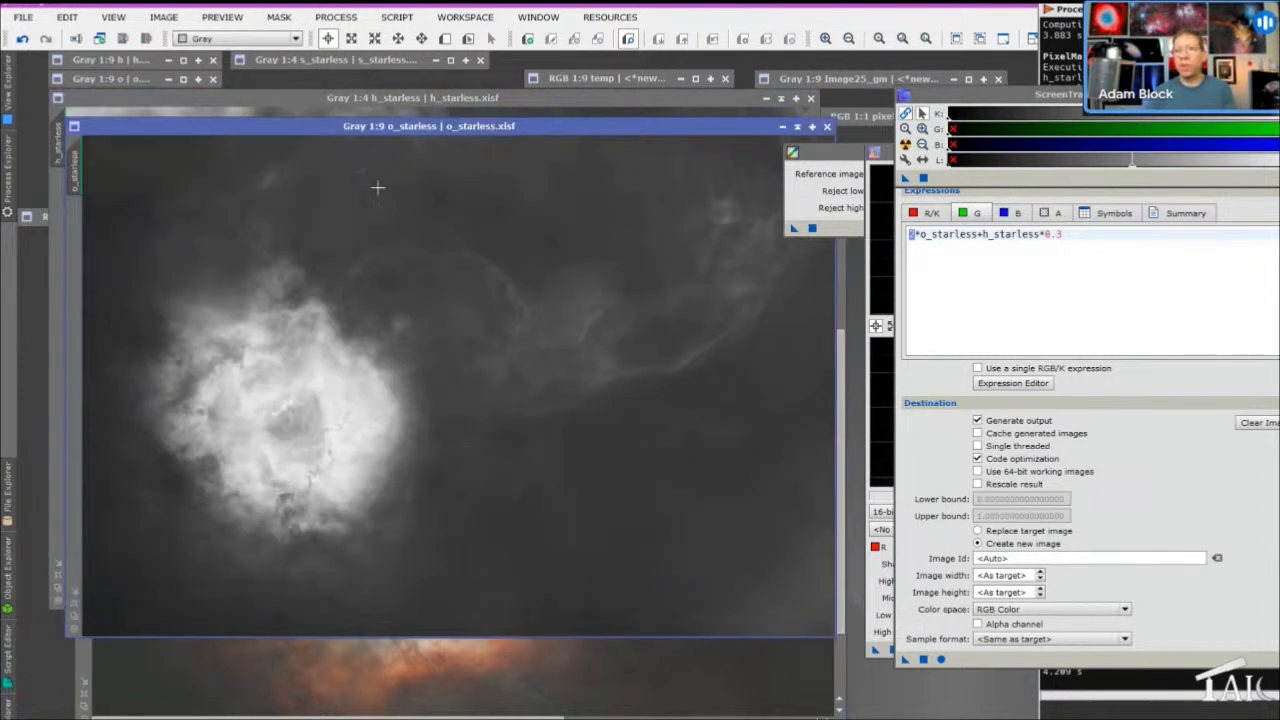
pyautogui.click(926, 146)
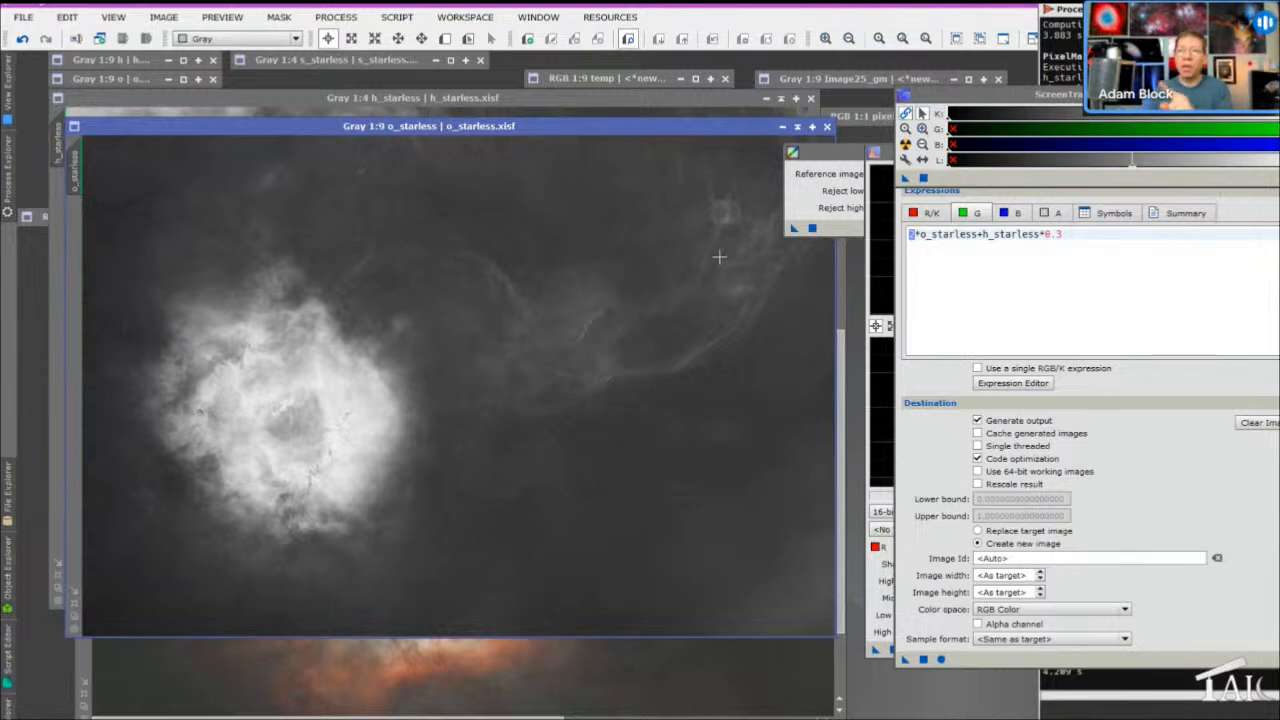
pyautogui.moveTo(900, 100); pyautogui.dragTo(968, 80)
pyautogui.click(907, 157)
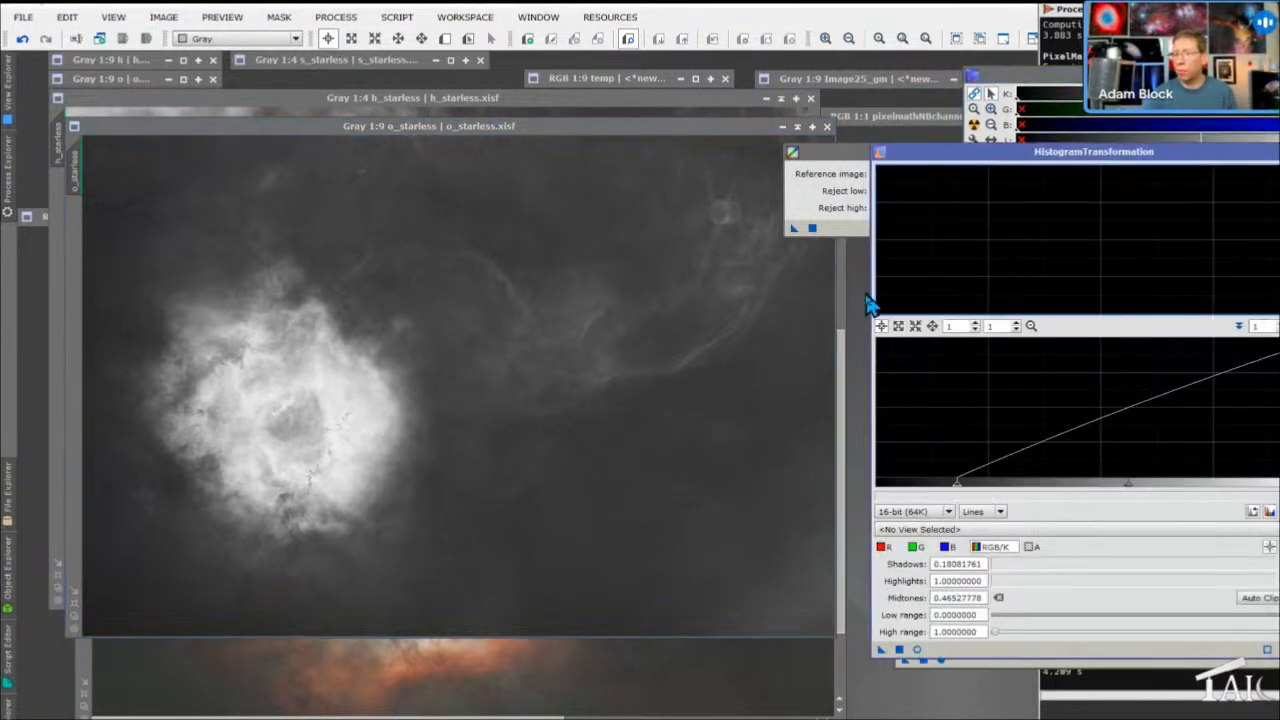
# Make o_starless's screen stretch permanent through HistogramTransformation and reset its ScreenTransferFunction
pyautogui.click(986, 102)
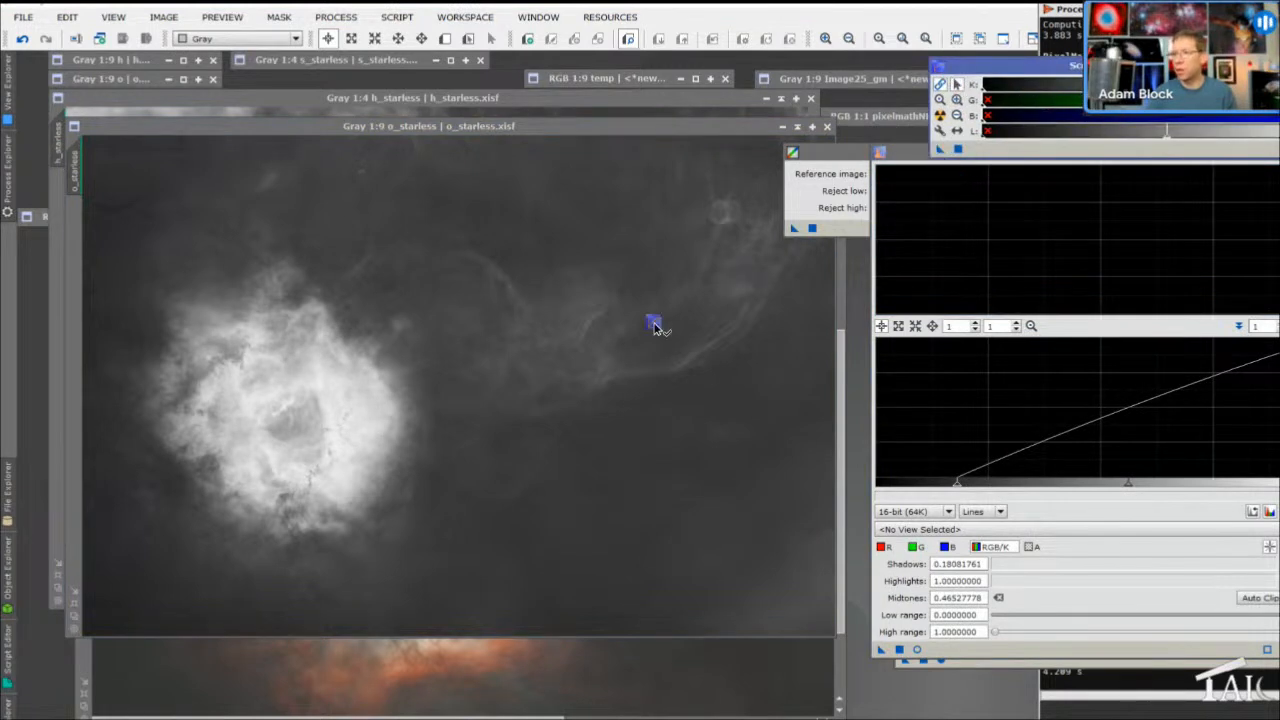
pyautogui.moveTo(967, 655); pyautogui.dragTo(965, 655)
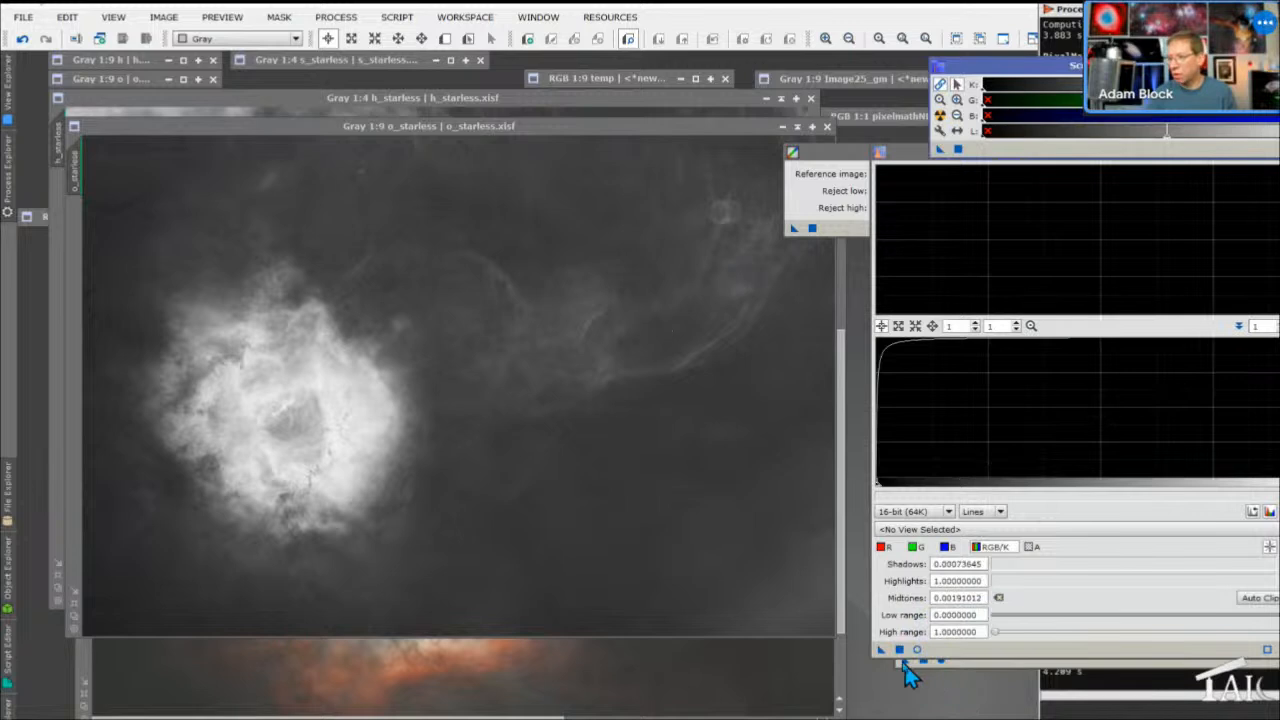
pyautogui.moveTo(880, 649); pyautogui.dragTo(745, 577)
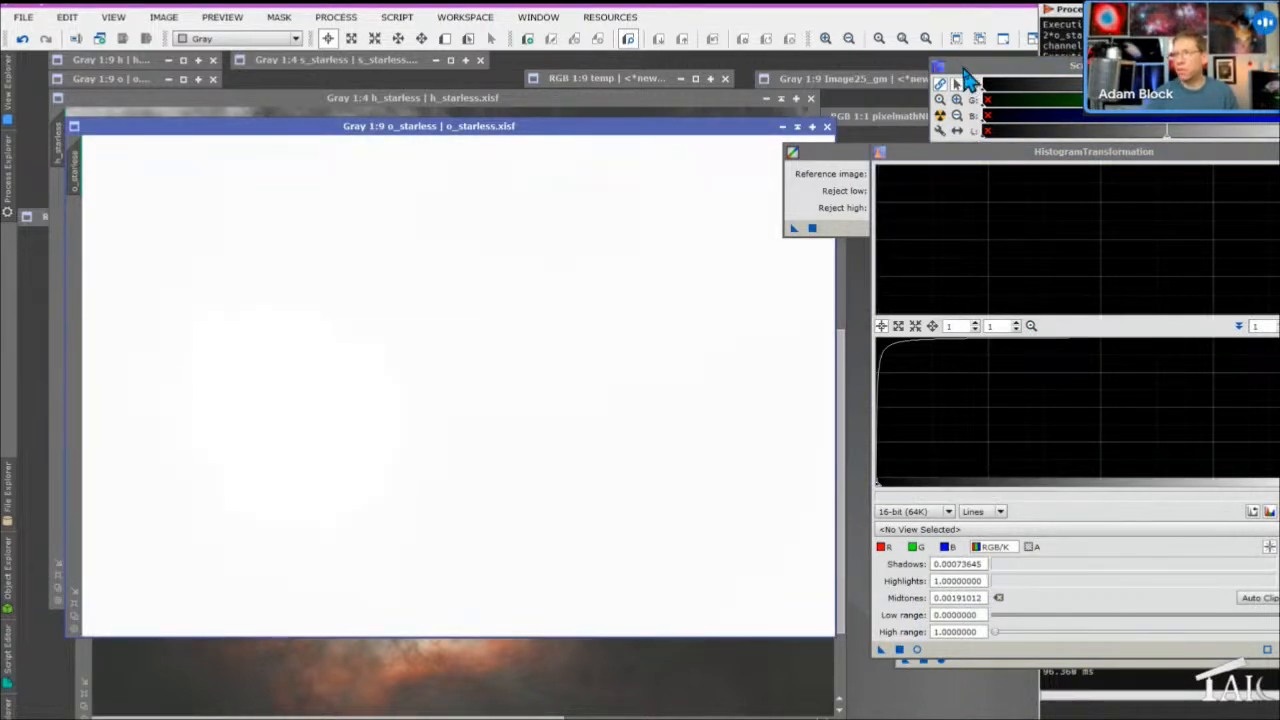
pyautogui.moveTo(964, 69); pyautogui.dragTo(818, 51)
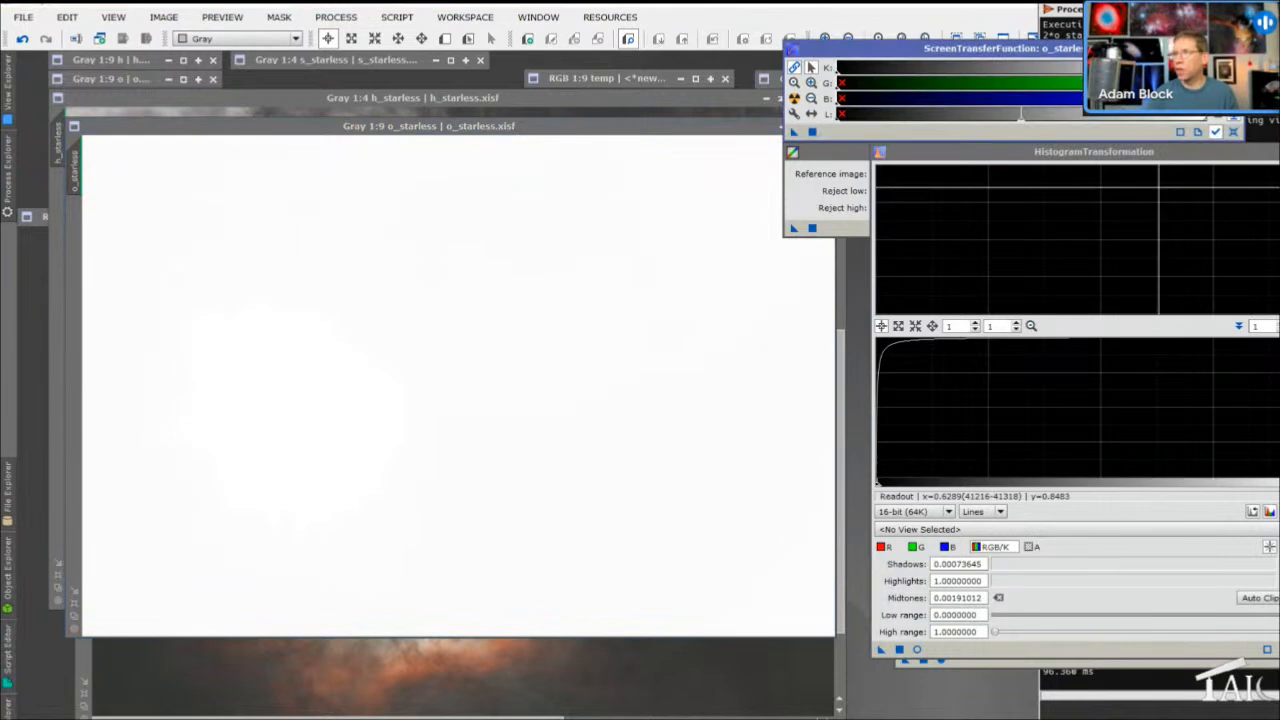
pyautogui.click(1233, 132)
# Make h_starless's screen stretch permanent through HistogramTransformation and reset its ScreenTransferFunction
pyautogui.moveTo(545, 133); pyautogui.dragTo(545, 170)
pyautogui.click(510, 100)
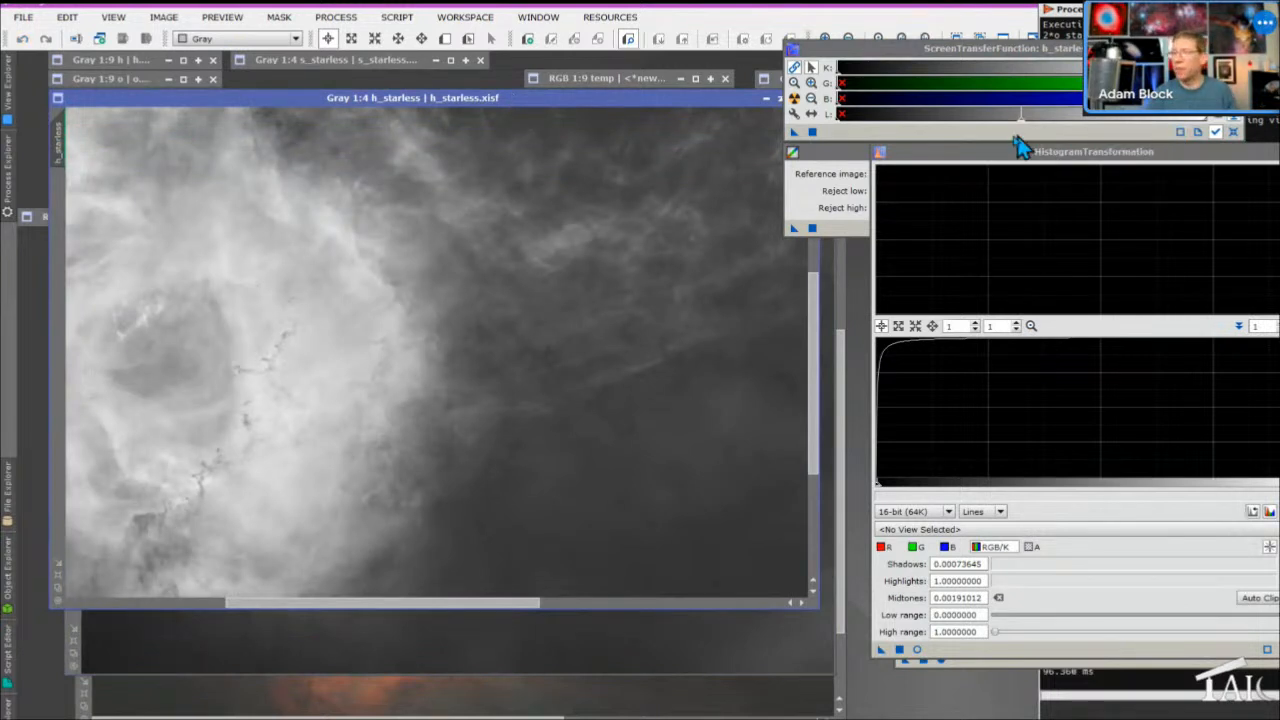
pyautogui.moveTo(793, 132); pyautogui.dragTo(748, 357)
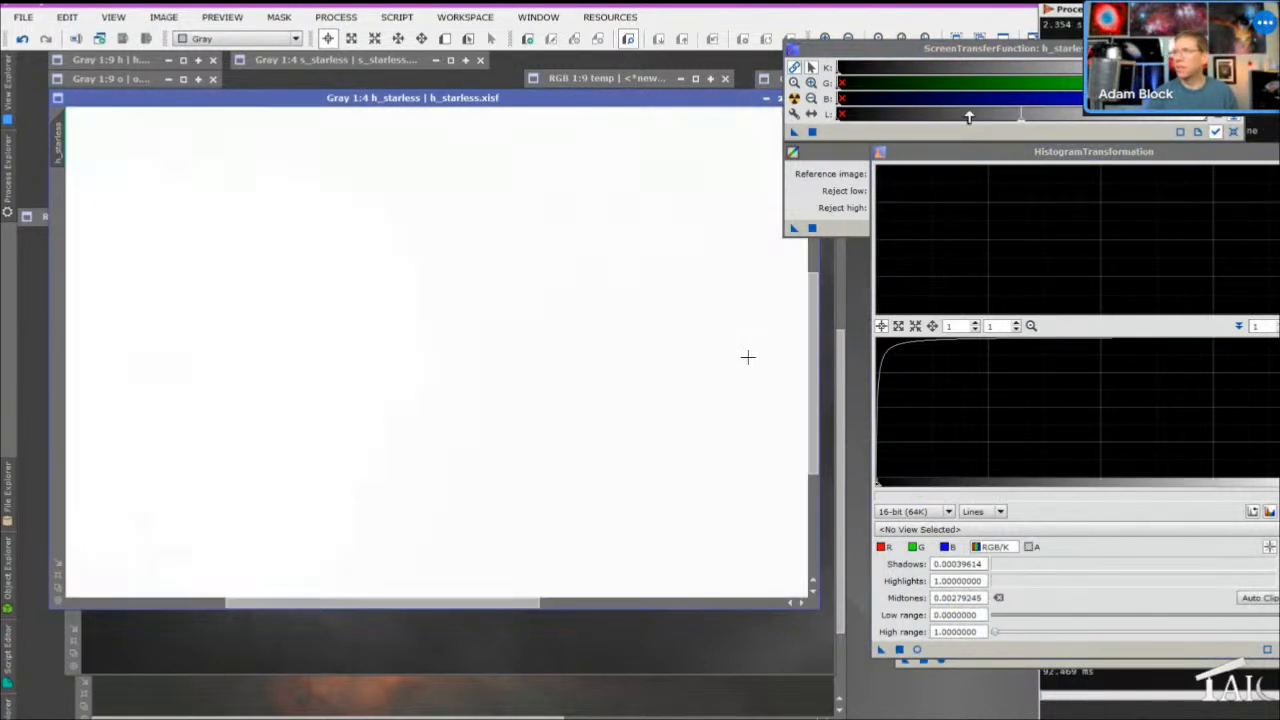
pyautogui.click(1233, 133)
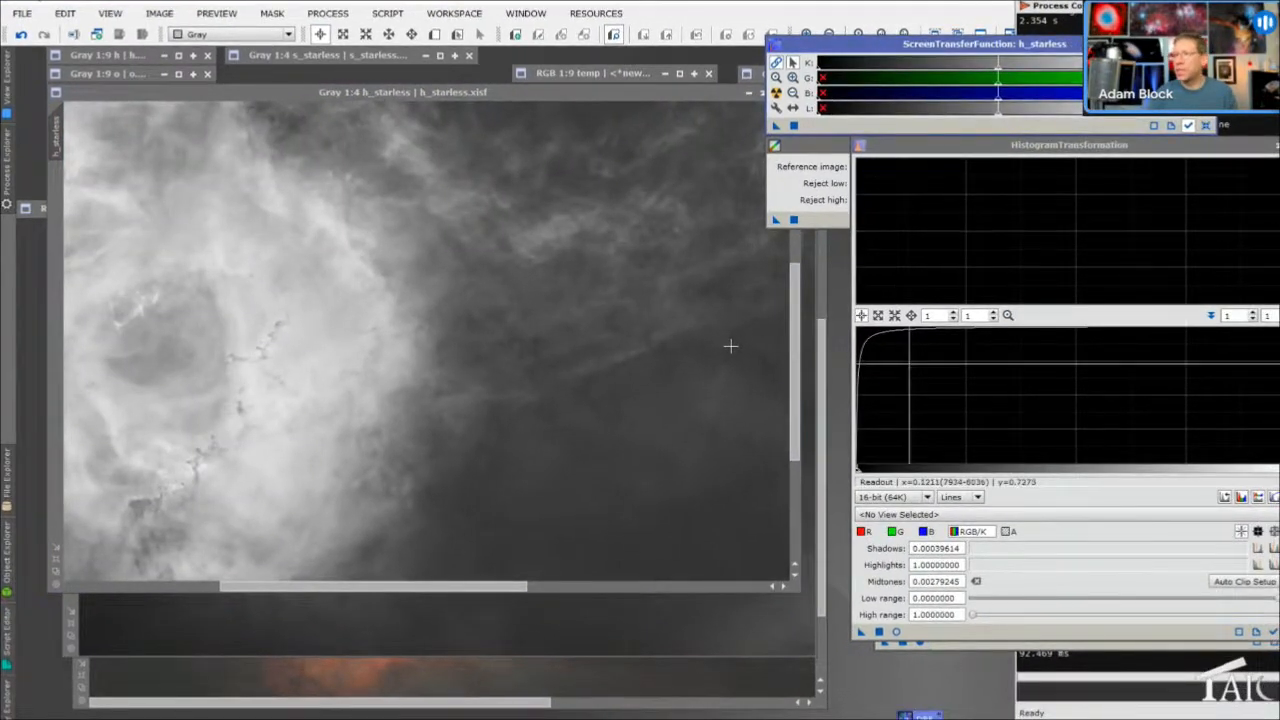
# Bring PixelMath in front of HistogramTransformation and replace its G expression with h_starless*
pyautogui.moveTo(910, 158); pyautogui.dragTo(985, 258)
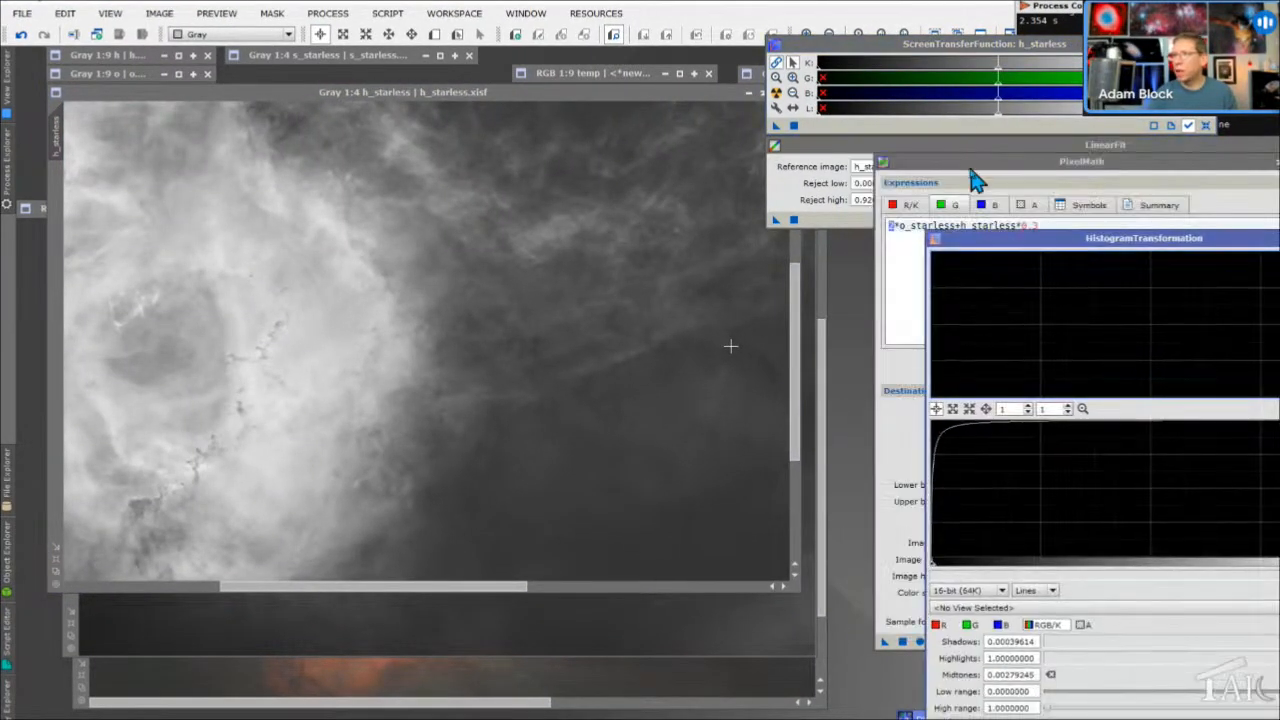
pyautogui.click(1057, 228)
pyautogui.moveTo(1057, 228); pyautogui.dragTo(850, 230)
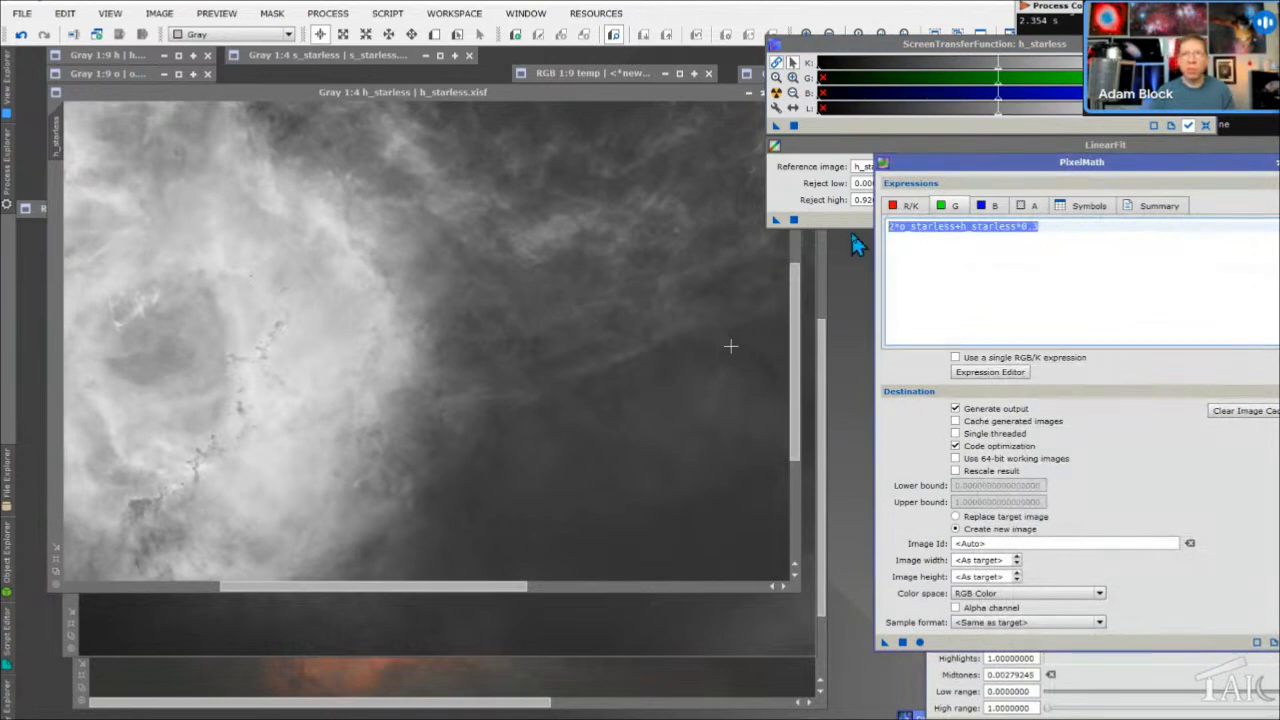
pyautogui.write('h_')
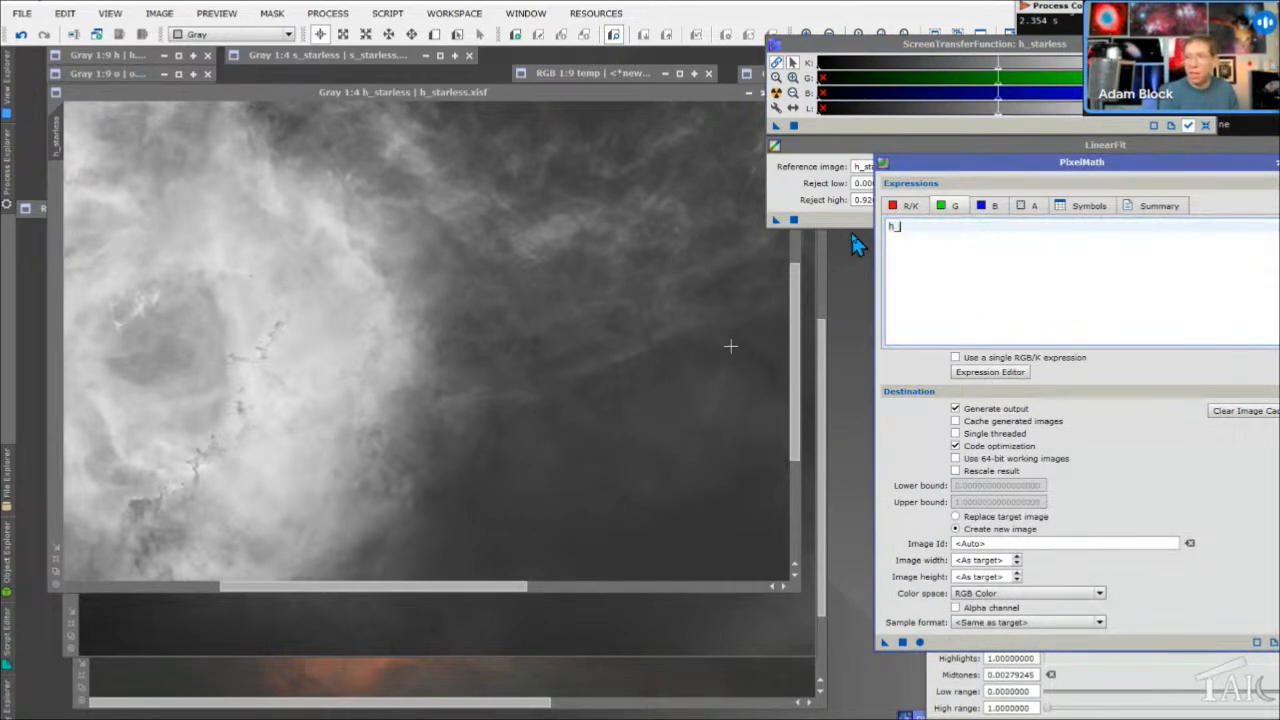
pyautogui.write('starles')
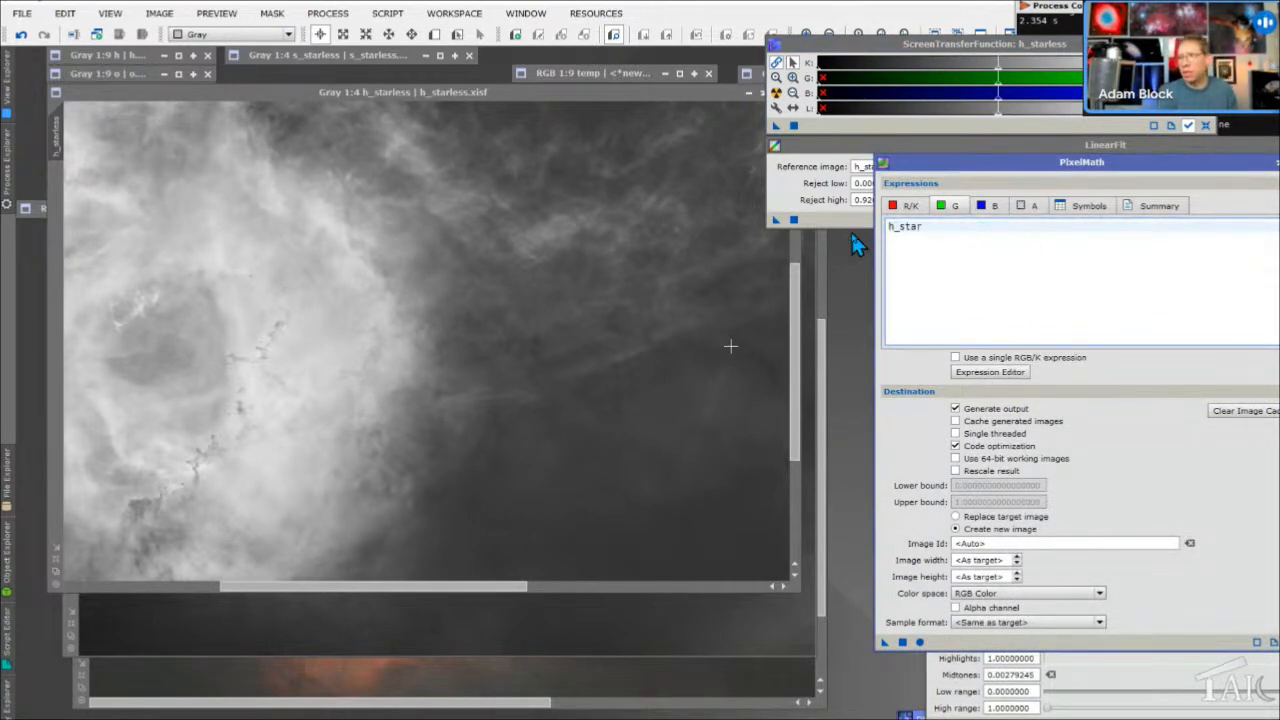
pyautogui.write('s*')
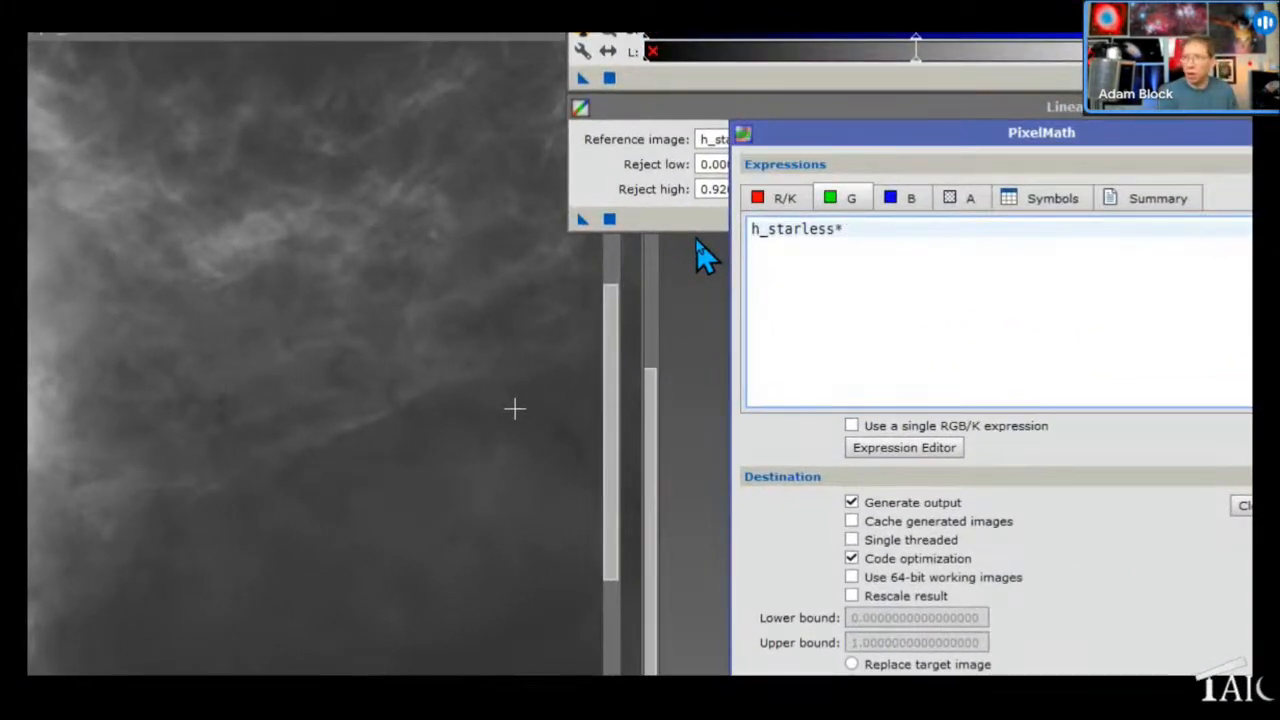
# Switch PixelMath to a single RGB/K expression, h_starless*o_starless, and create the product as a new image in full view
pyautogui.click(856, 426)
pyautogui.moveTo(942, 230); pyautogui.dragTo(729, 229)
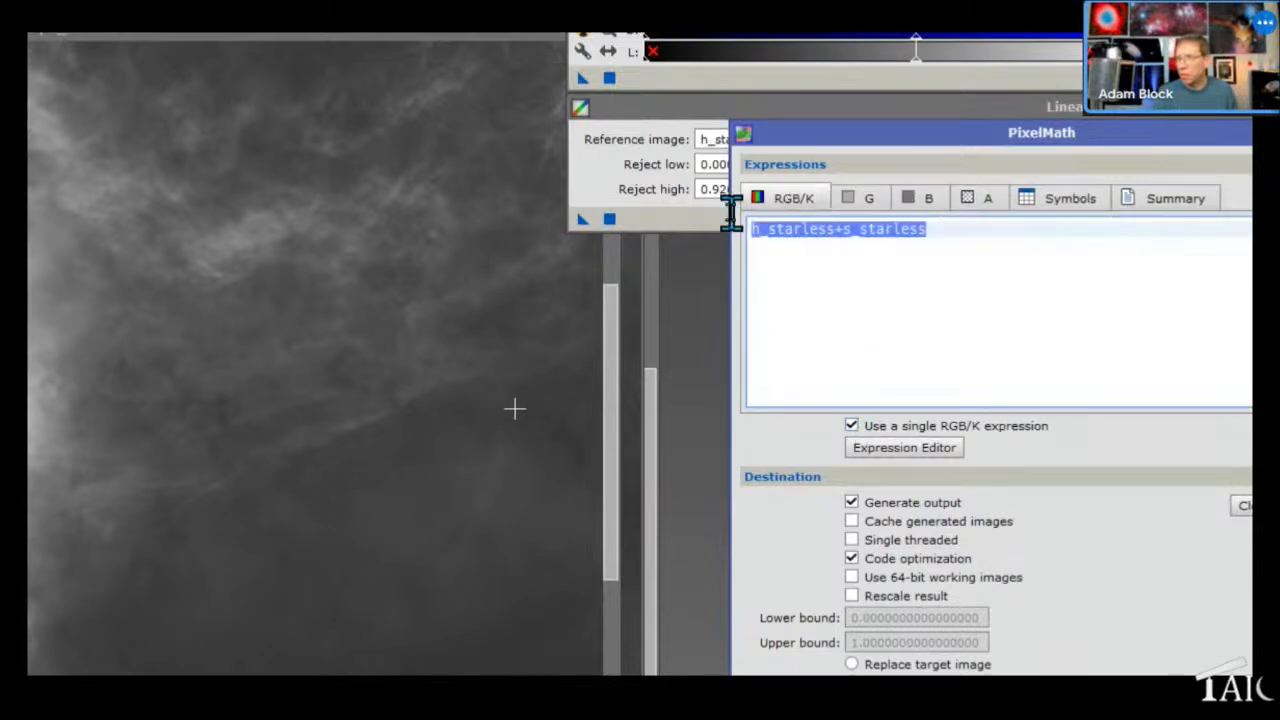
pyautogui.write('h')
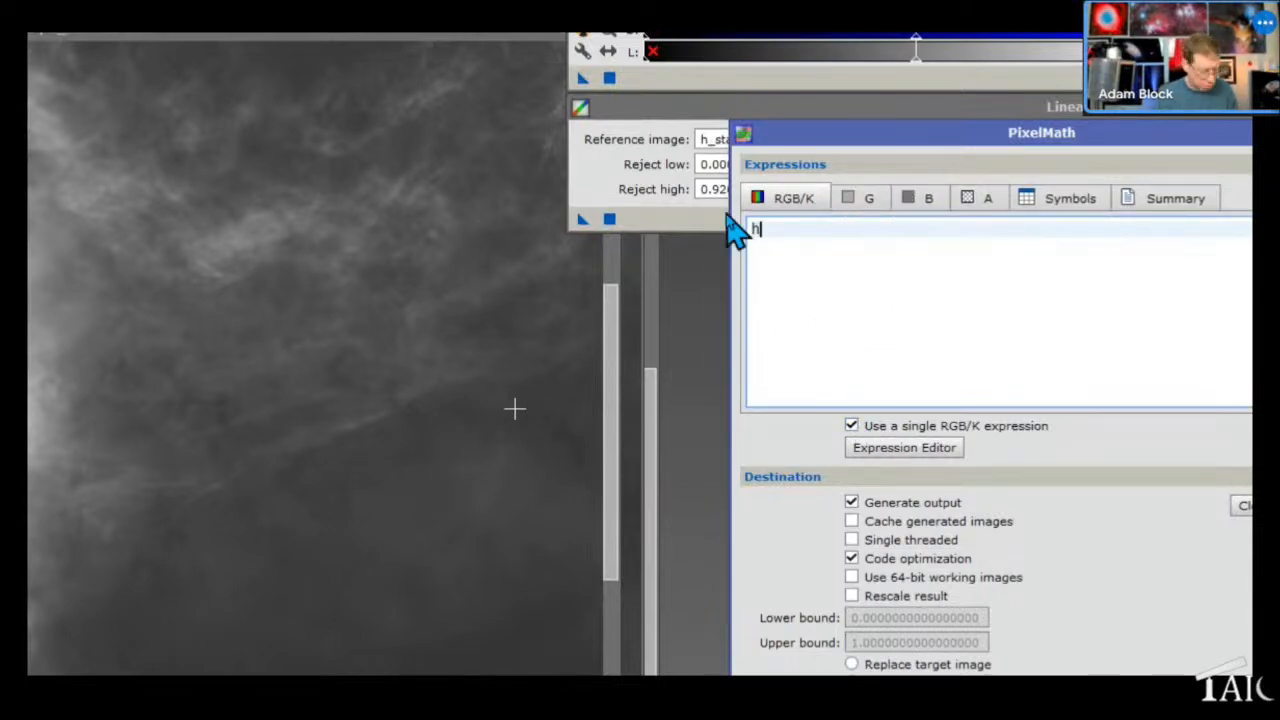
pyautogui.write('_starless*')
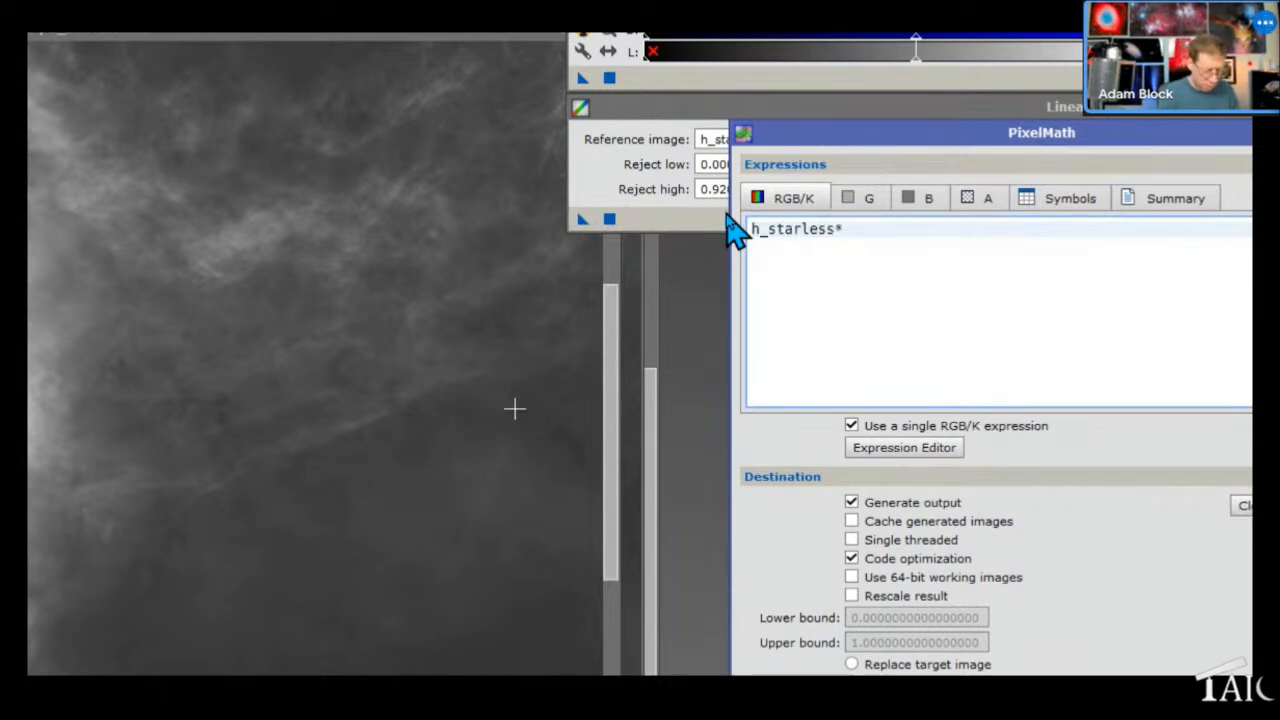
pyautogui.write('o_star')
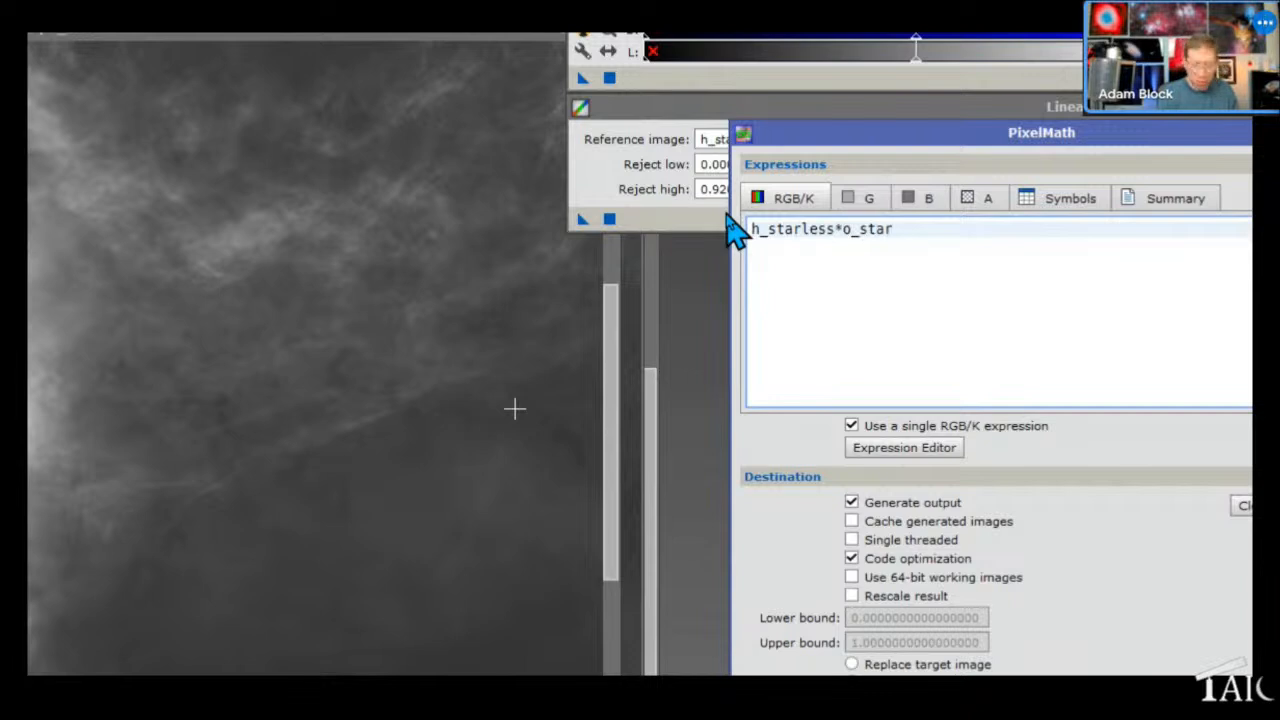
pyautogui.write('less')
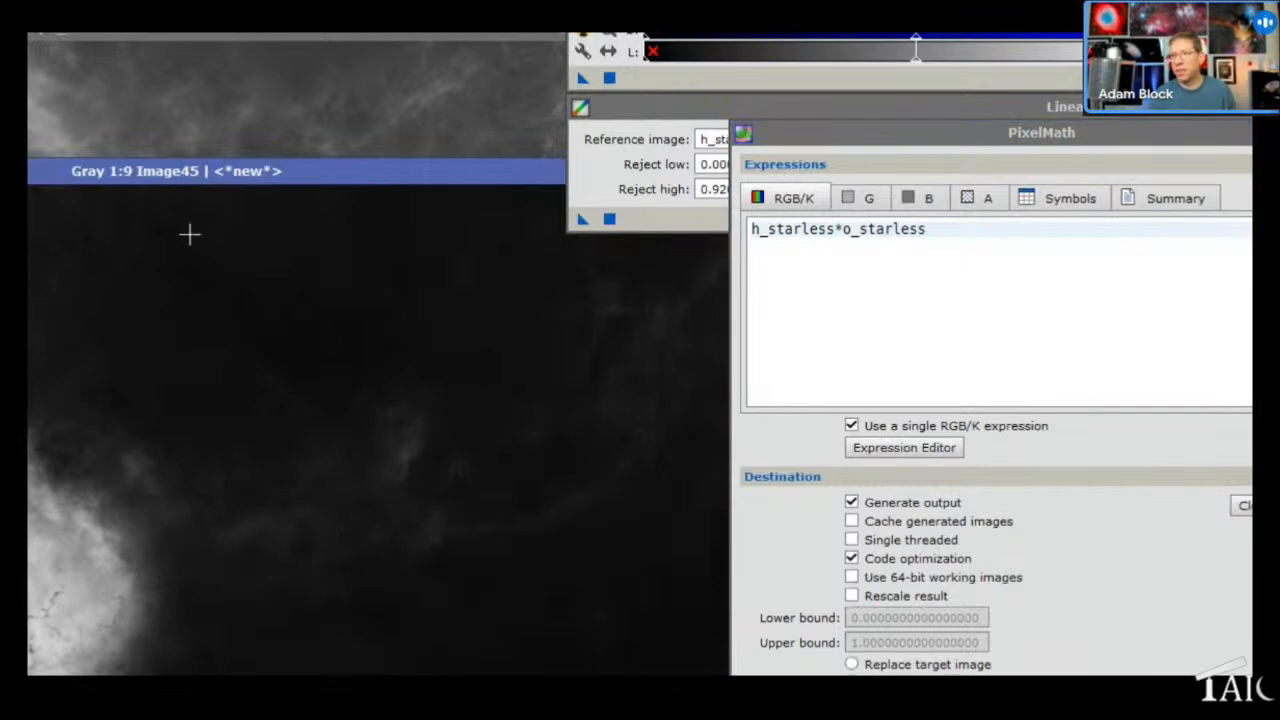
pyautogui.moveTo(86, 178); pyautogui.dragTo(77, 68)
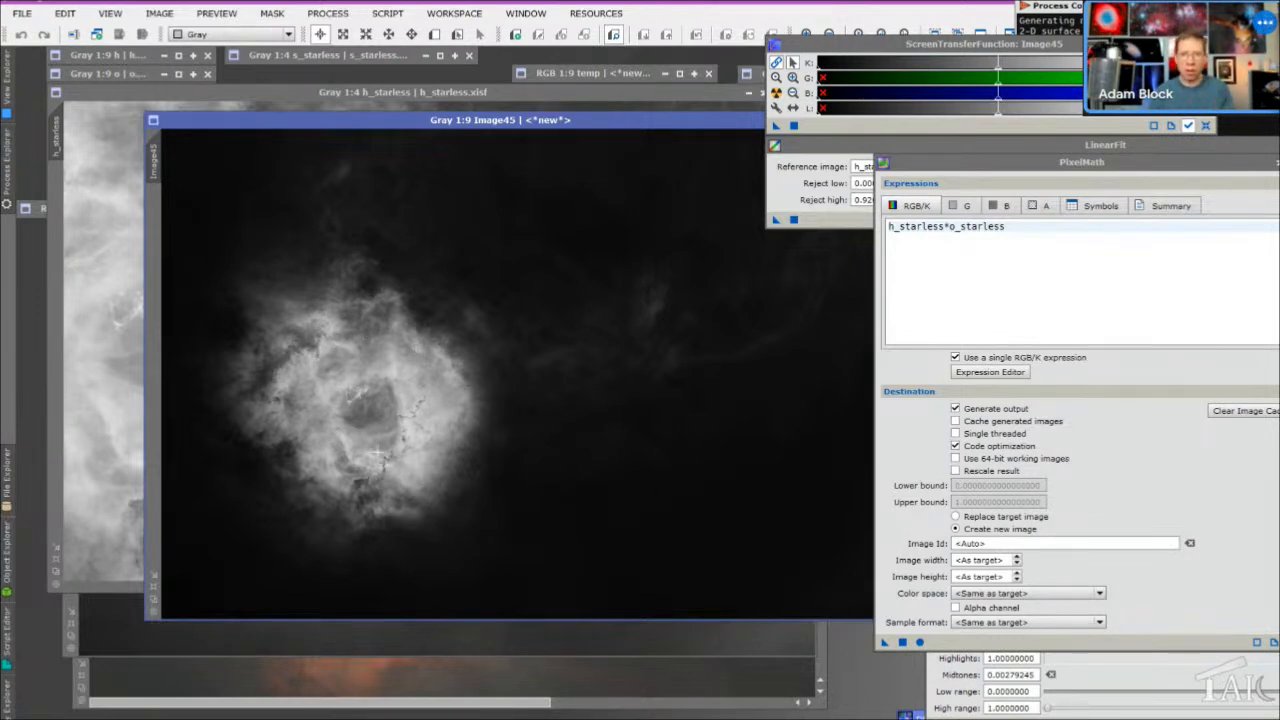
# Examine the product image's core and dark globules up close, and compare them with the surrounding field
pyautogui.scroll(6, 378, 451)
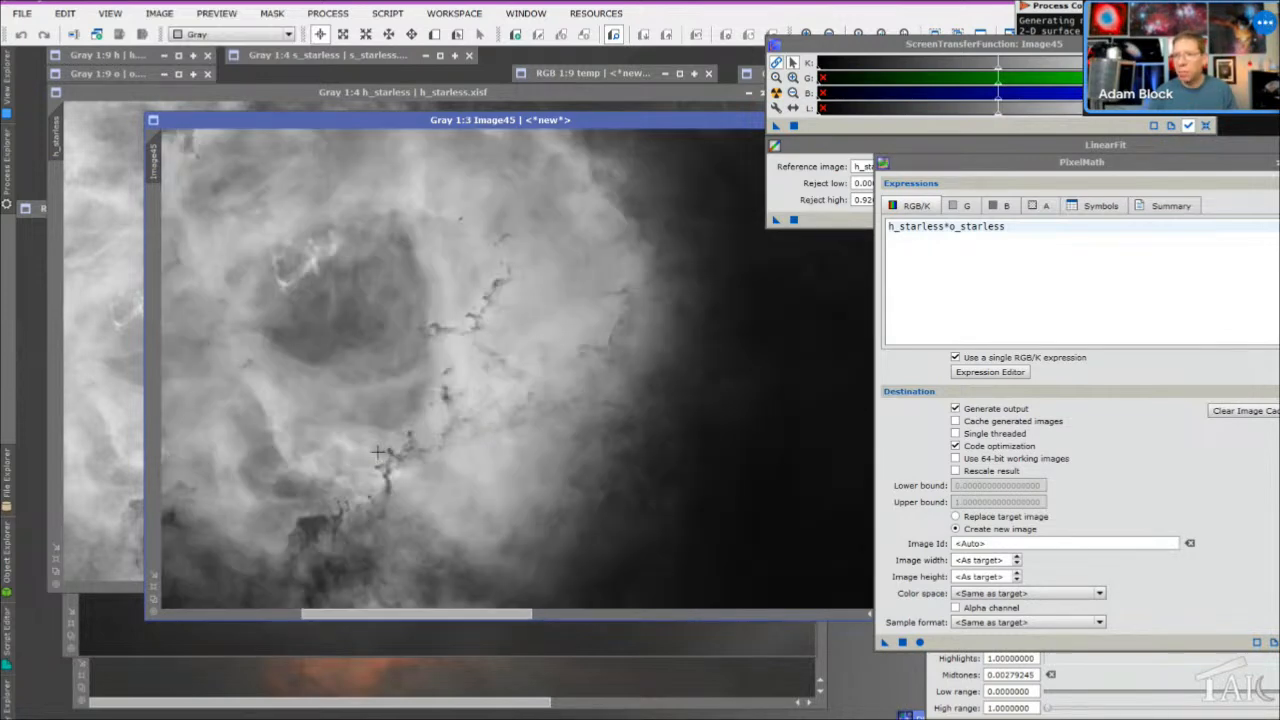
pyautogui.scroll(1, 378, 451)
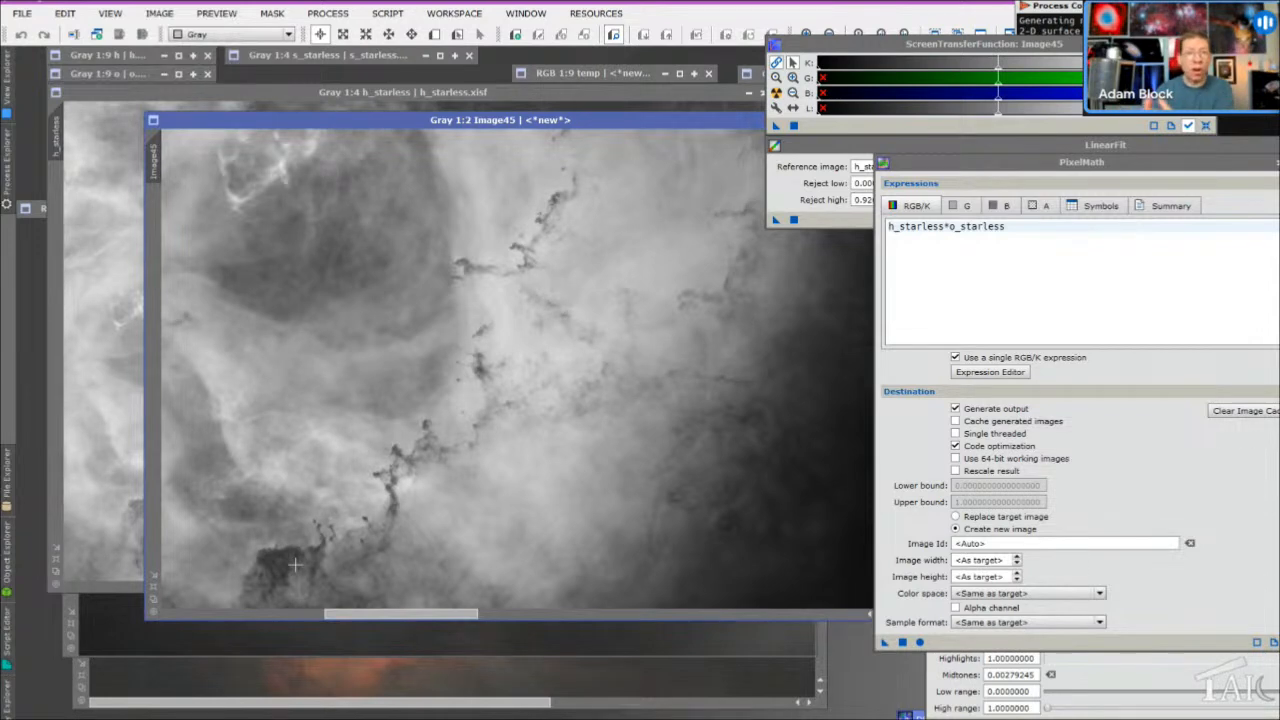
pyautogui.scroll(-4, 345, 549)
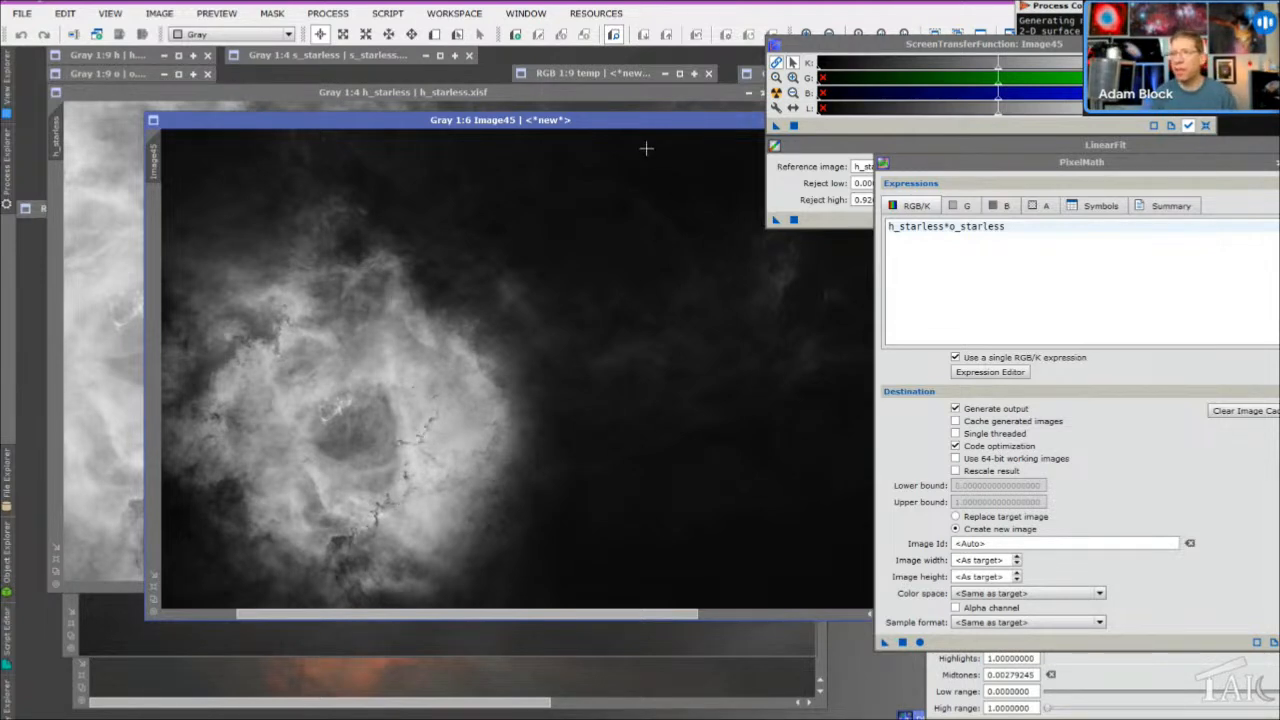
# Close the h_starless*o_starless product image without saving it
pyautogui.moveTo(626, 128); pyautogui.dragTo(577, 168)
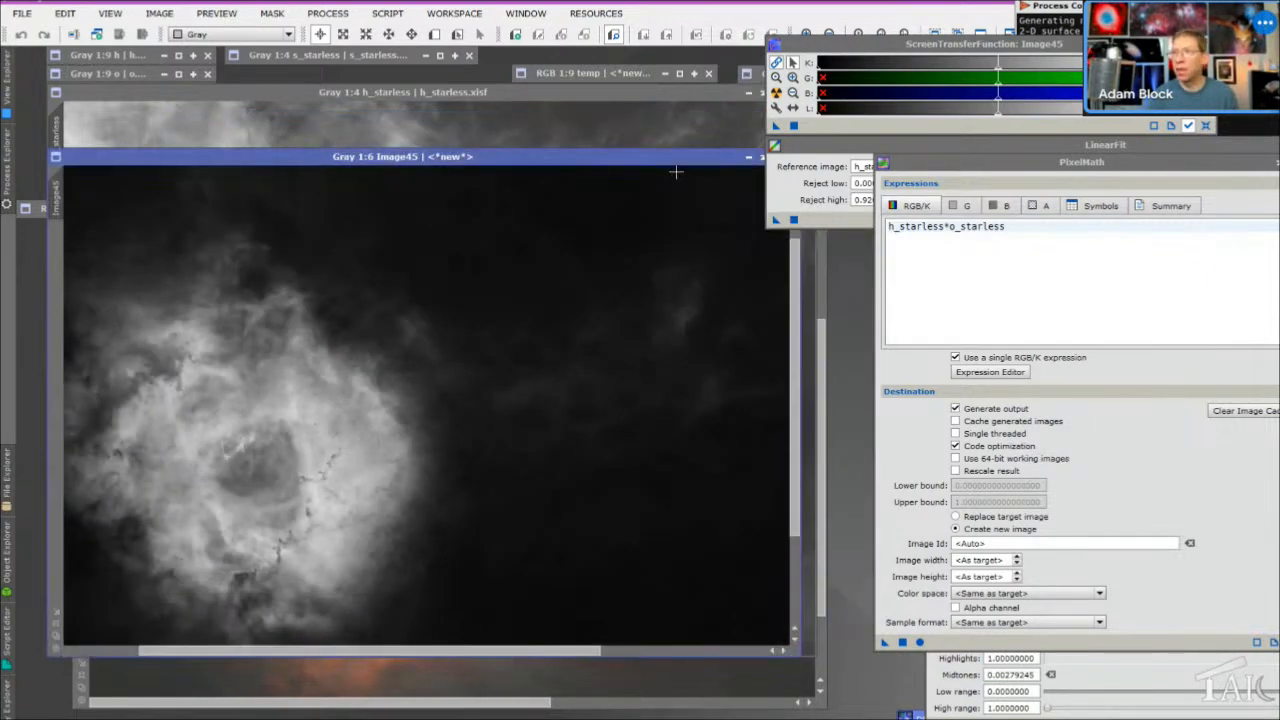
pyautogui.moveTo(661, 158); pyautogui.dragTo(547, 140)
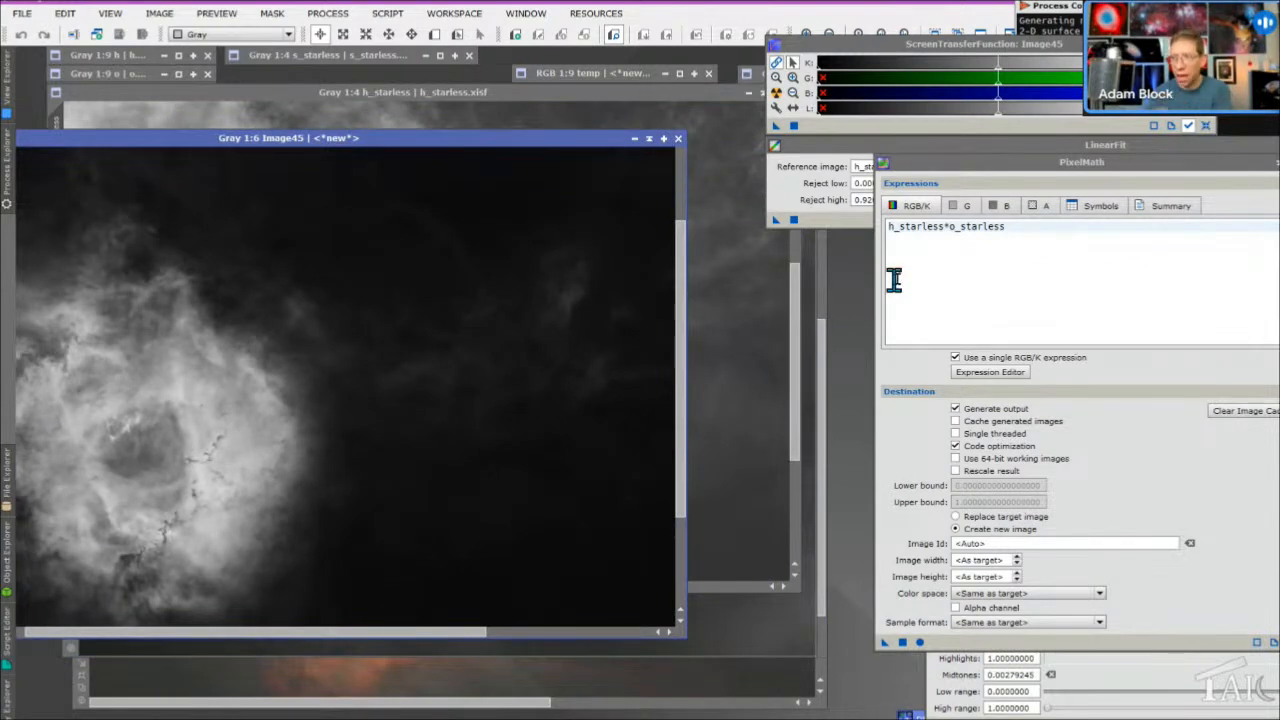
pyautogui.click(678, 138)
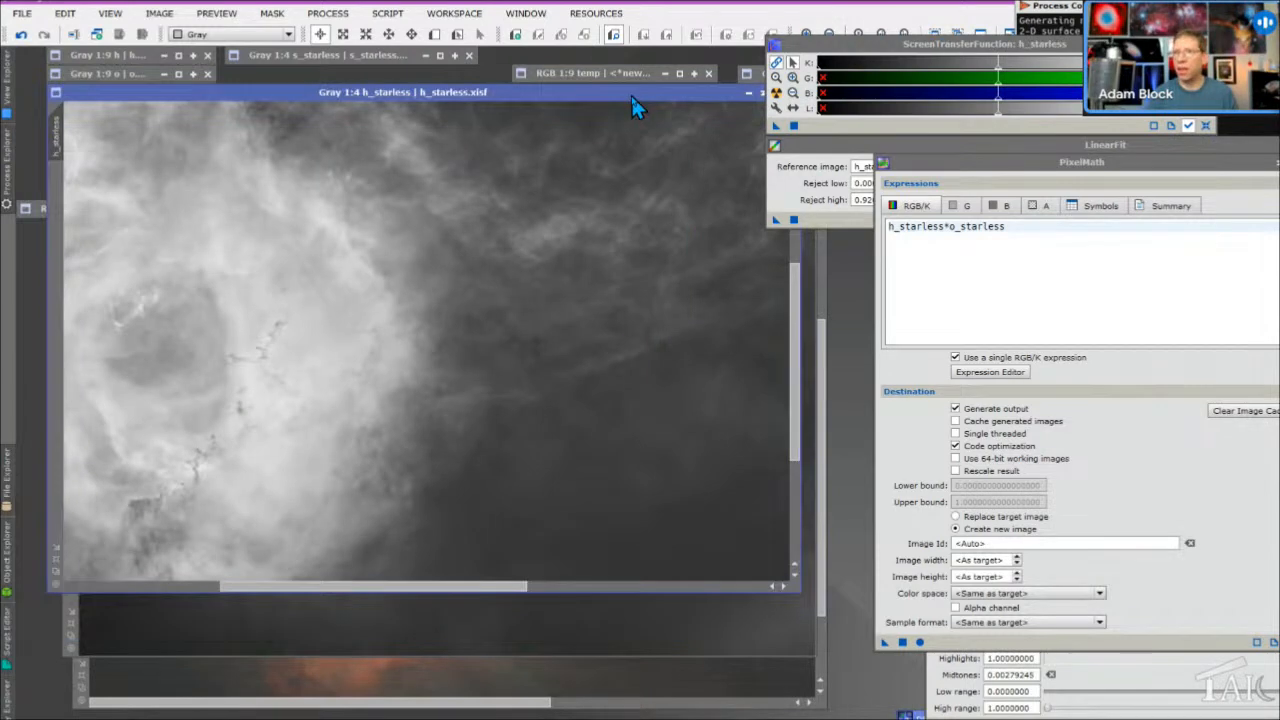
# Undo the last histogram stretch on h_starless and iconize the image
pyautogui.click(21, 34)
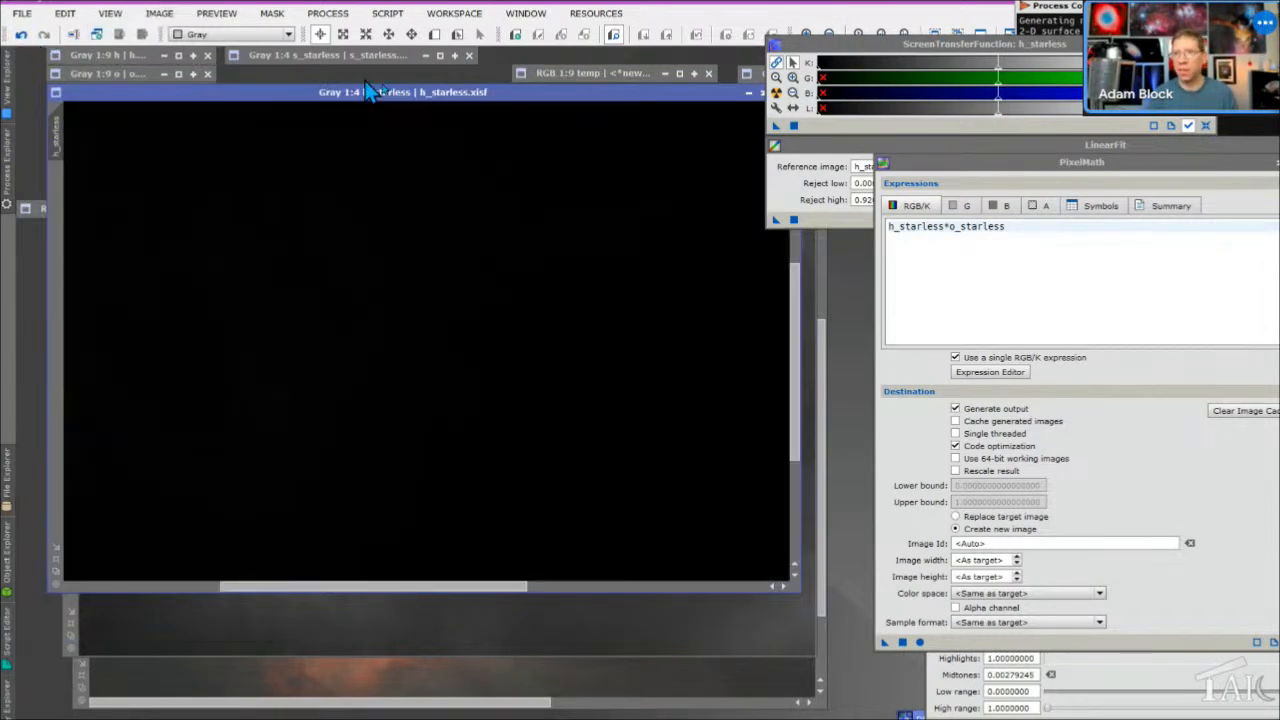
pyautogui.click(760, 92)
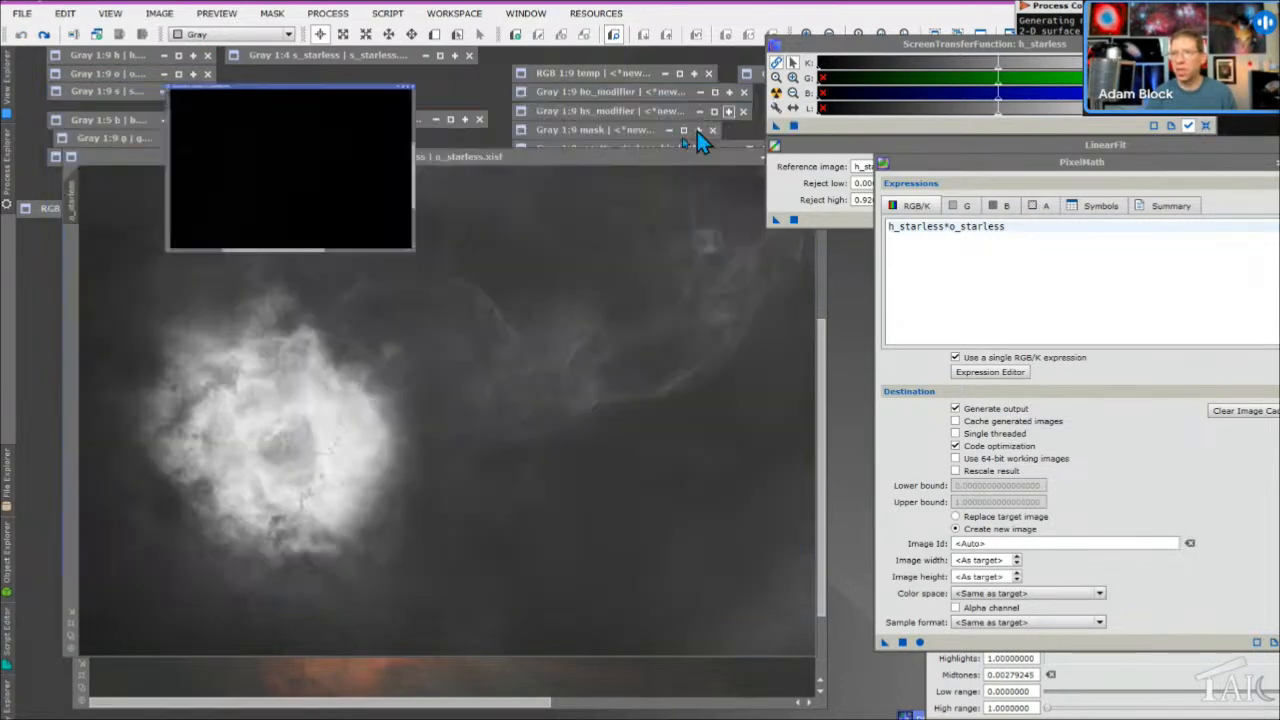
# Undo the last stretch on o_starless, apply an automatic screen stretch, and iconize the image
pyautogui.moveTo(677, 157); pyautogui.dragTo(630, 147)
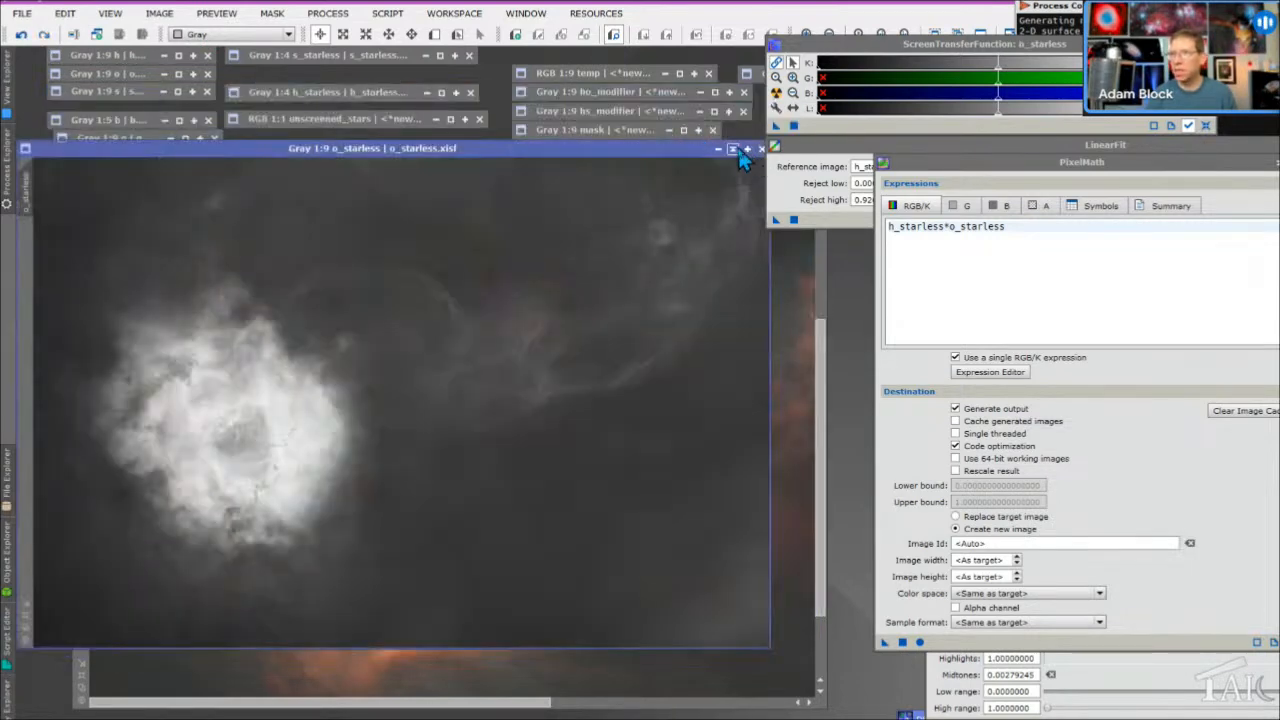
pyautogui.click(732, 147)
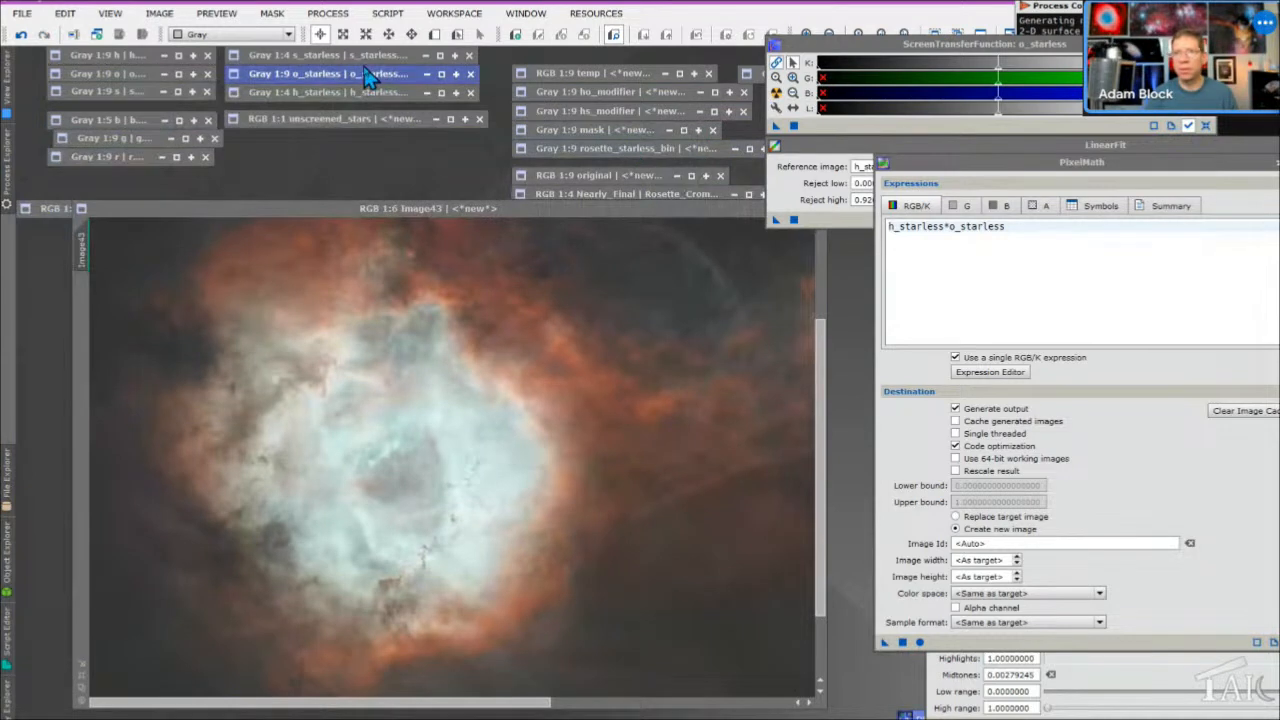
pyautogui.click(441, 73)
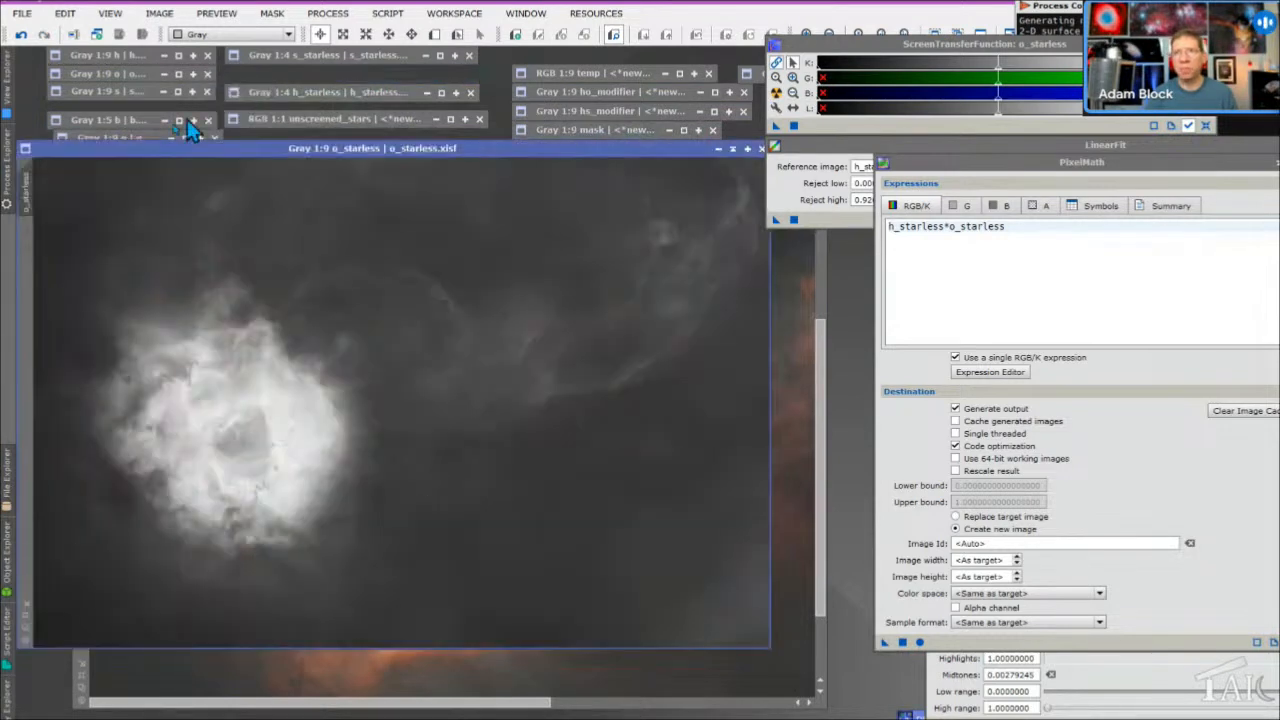
pyautogui.click(20, 34)
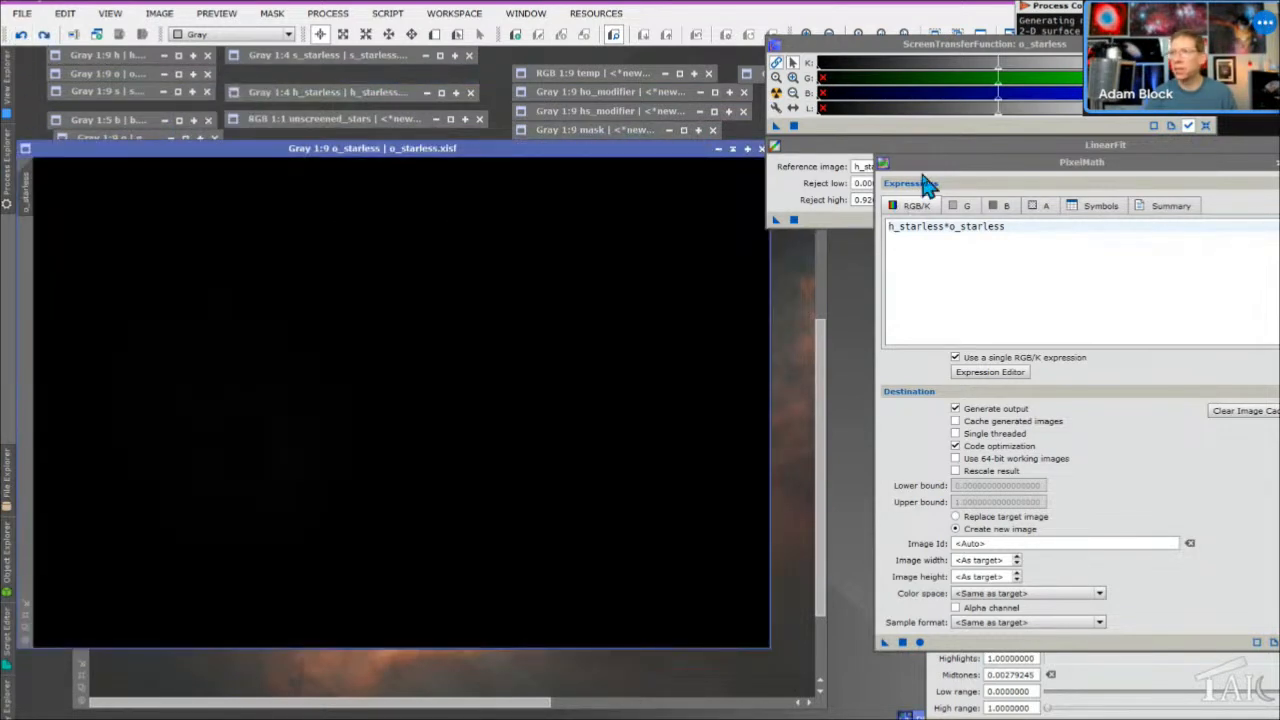
pyautogui.click(777, 92)
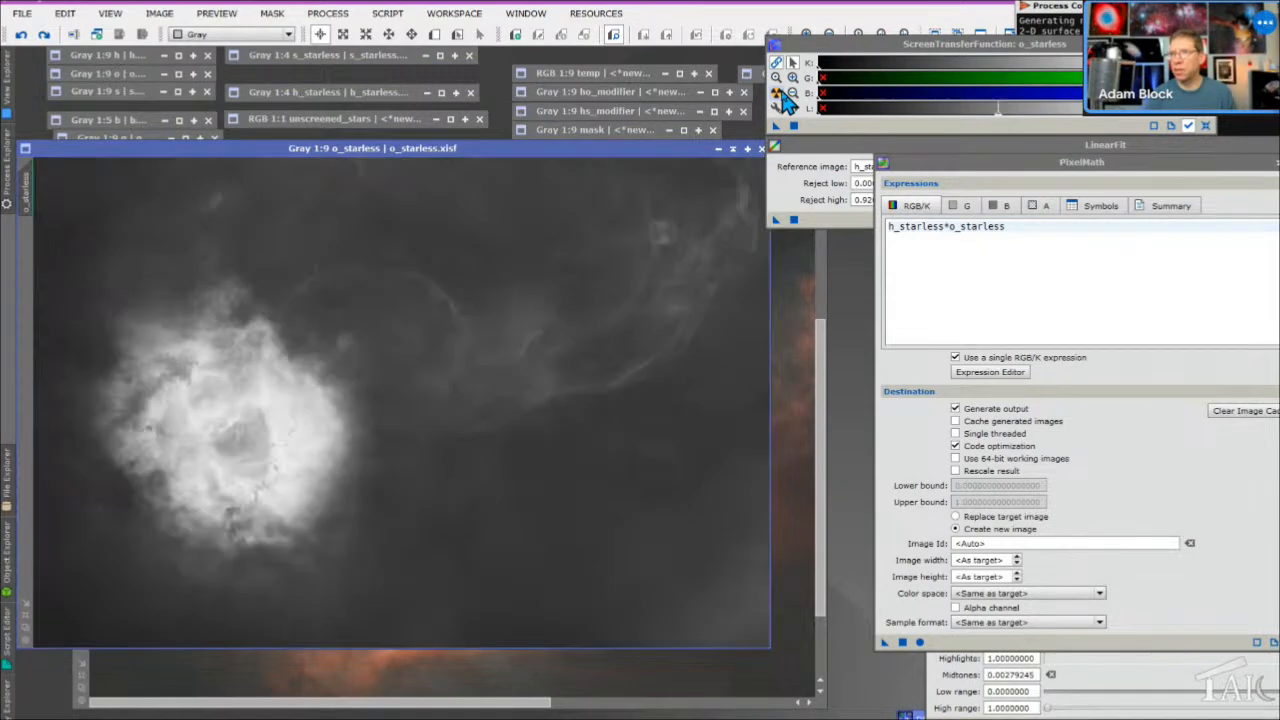
pyautogui.click(733, 149)
# Restore the ho_modifier image, try inverting it, and undo its edits back to the brighter, non-inverted product
pyautogui.doubleClick(600, 95)
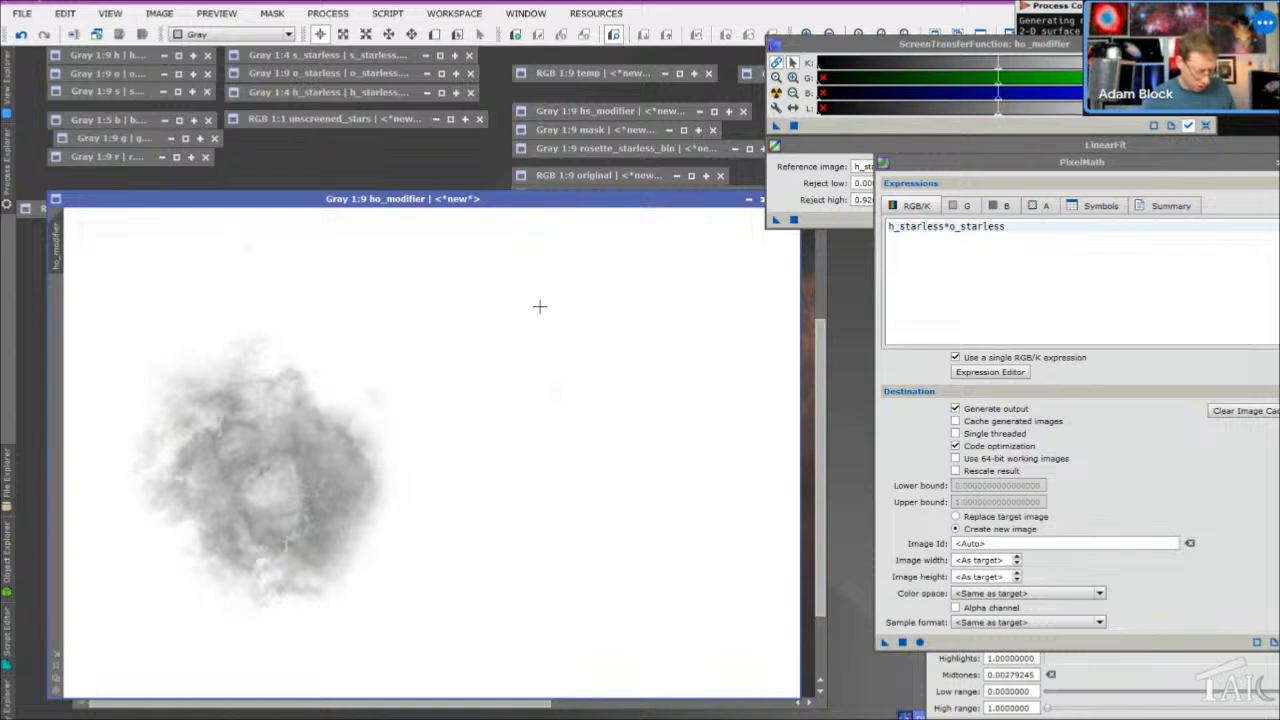
pyautogui.hotkey('ctrl', 'a')
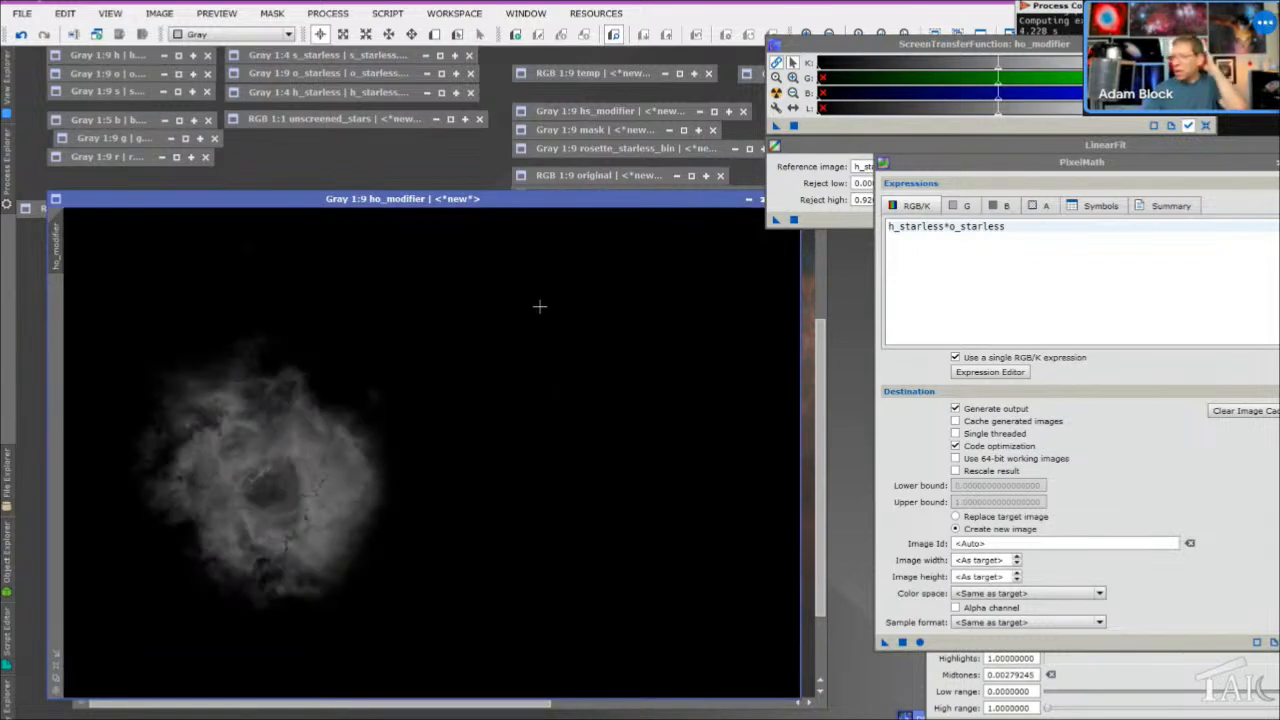
pyautogui.click(20, 36)
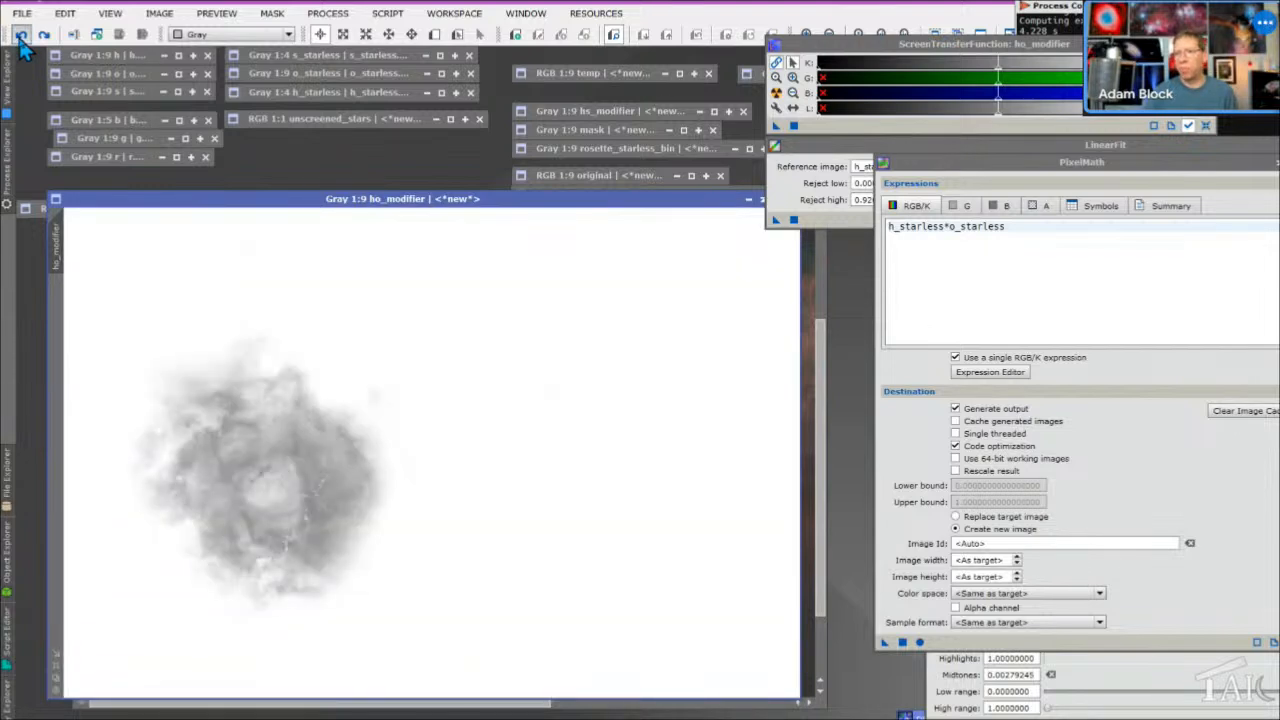
pyautogui.click(20, 36)
pyautogui.click(20, 36)
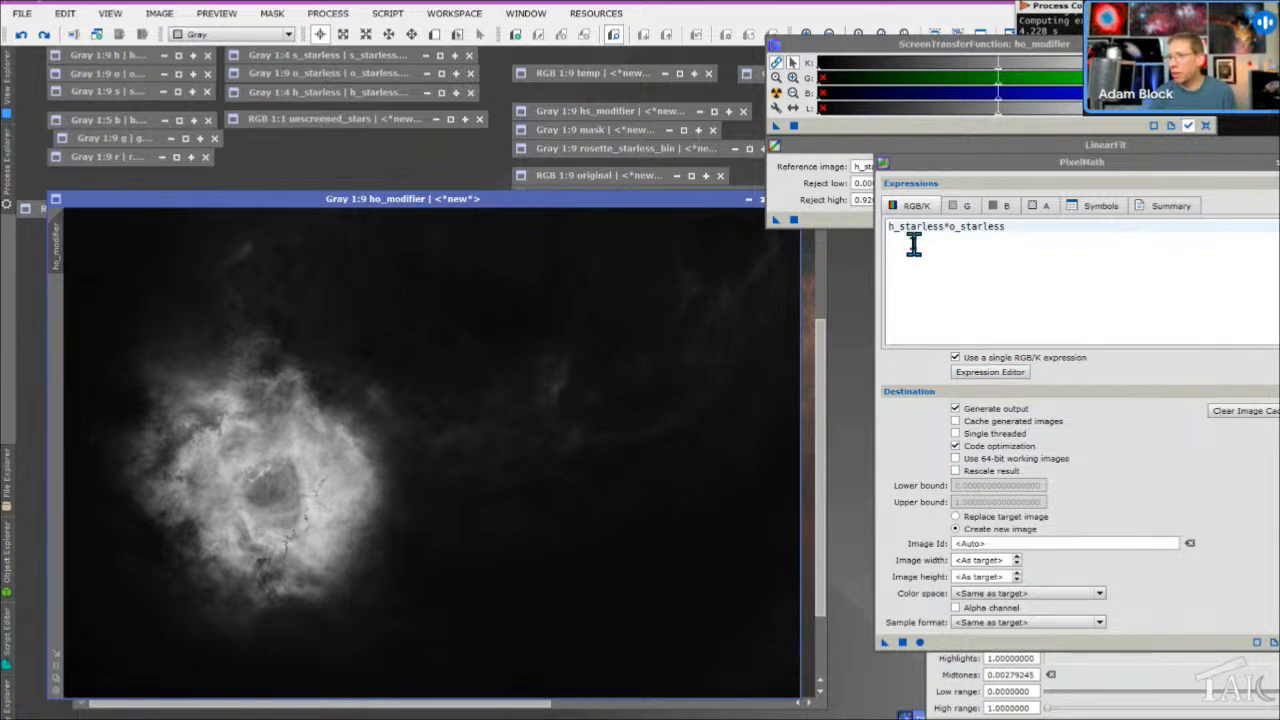
# Switch PixelMath to separate channel expressions, with red as h_starless+s_starless and green as h_starless+2*o_starless
pyautogui.click(955, 357)
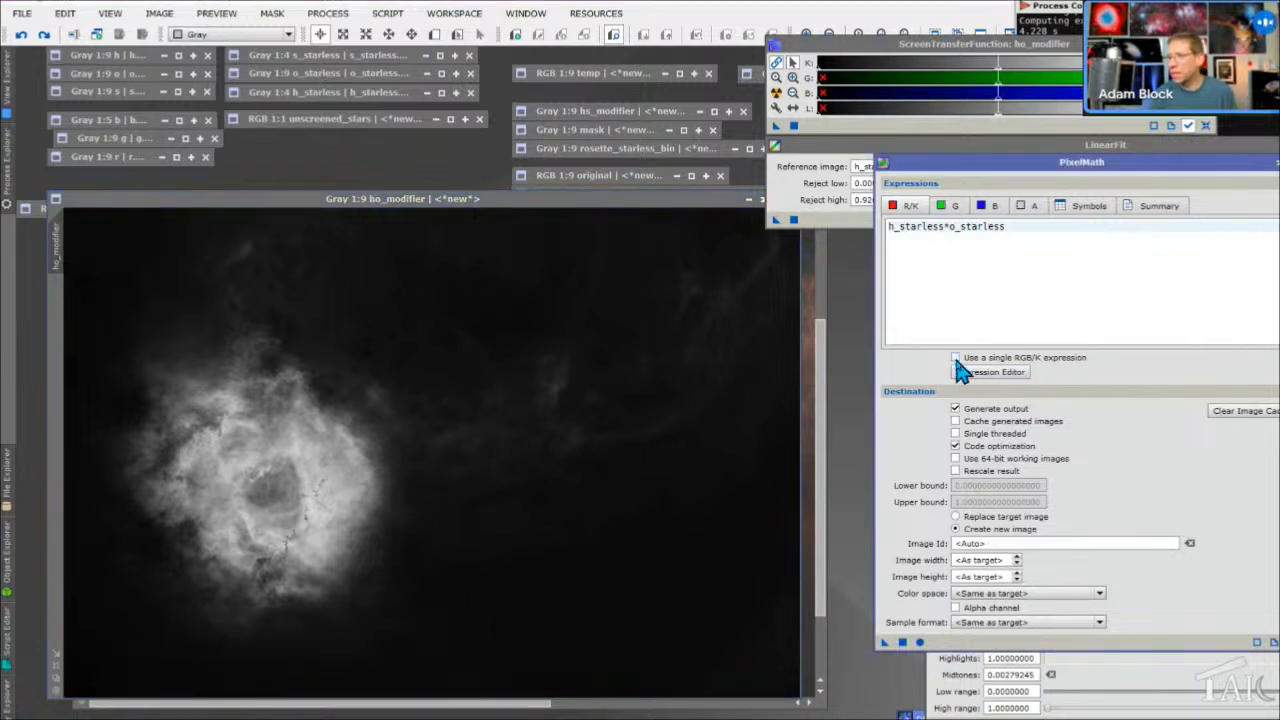
pyautogui.hotkey('ctrl', 'z')
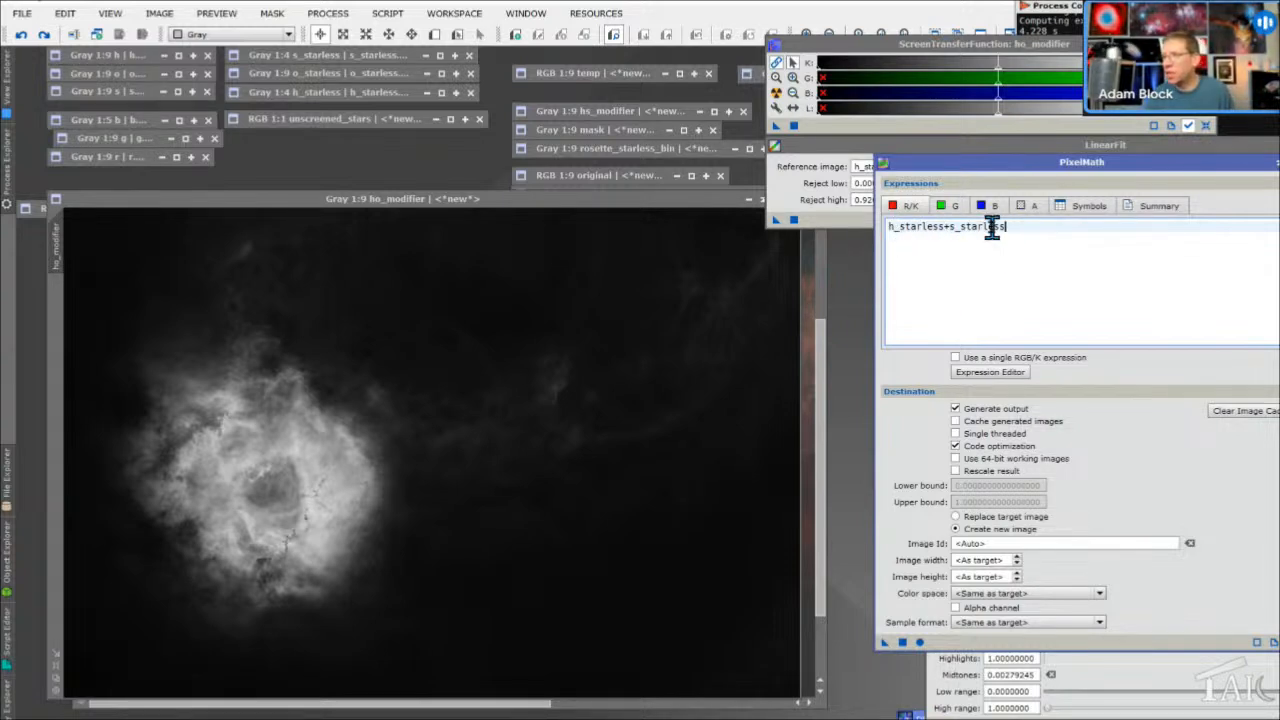
pyautogui.press('BackSpace')
pyautogui.press('BackSpace')
pyautogui.press('BackSpace')
pyautogui.press('BackSpace')
pyautogui.press('BackSpace')
pyautogui.press('BackSpace')
pyautogui.press('BackSpace')
pyautogui.press('BackSpace')
pyautogui.press('BackSpace')
pyautogui.press('BackSpace')
pyautogui.press('BackSpace')
pyautogui.write('*')
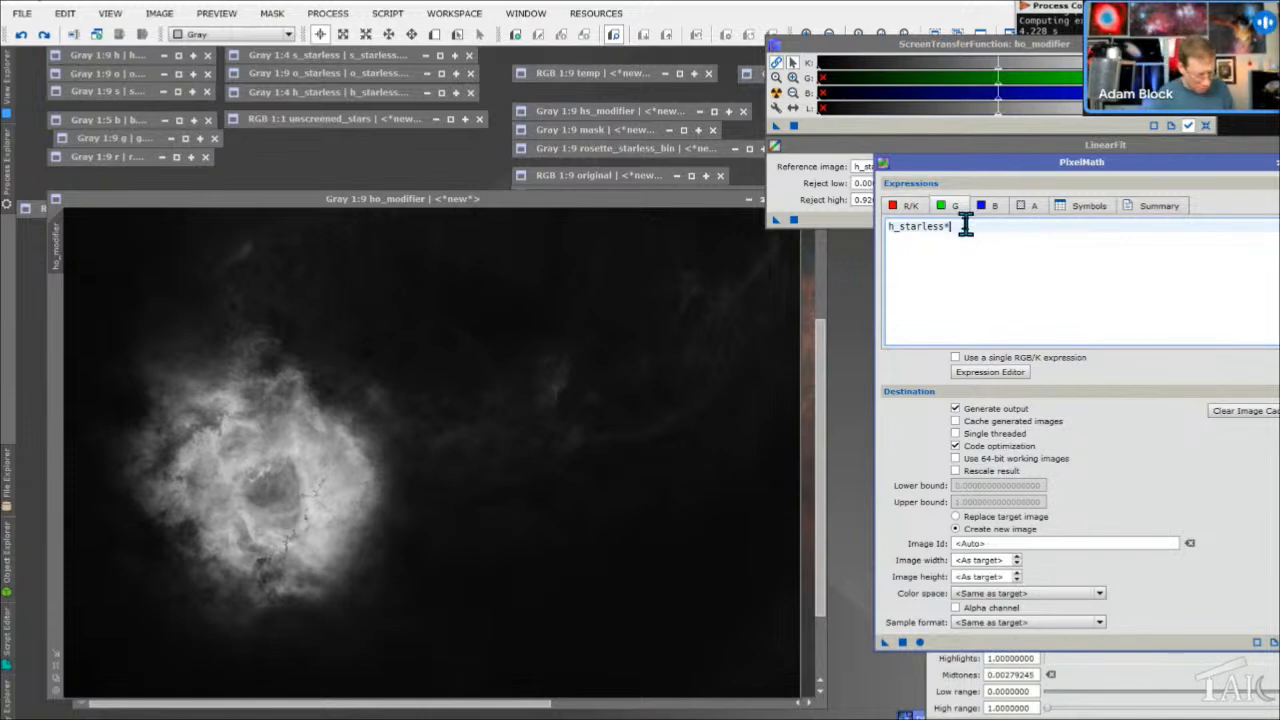
pyautogui.write('2*')
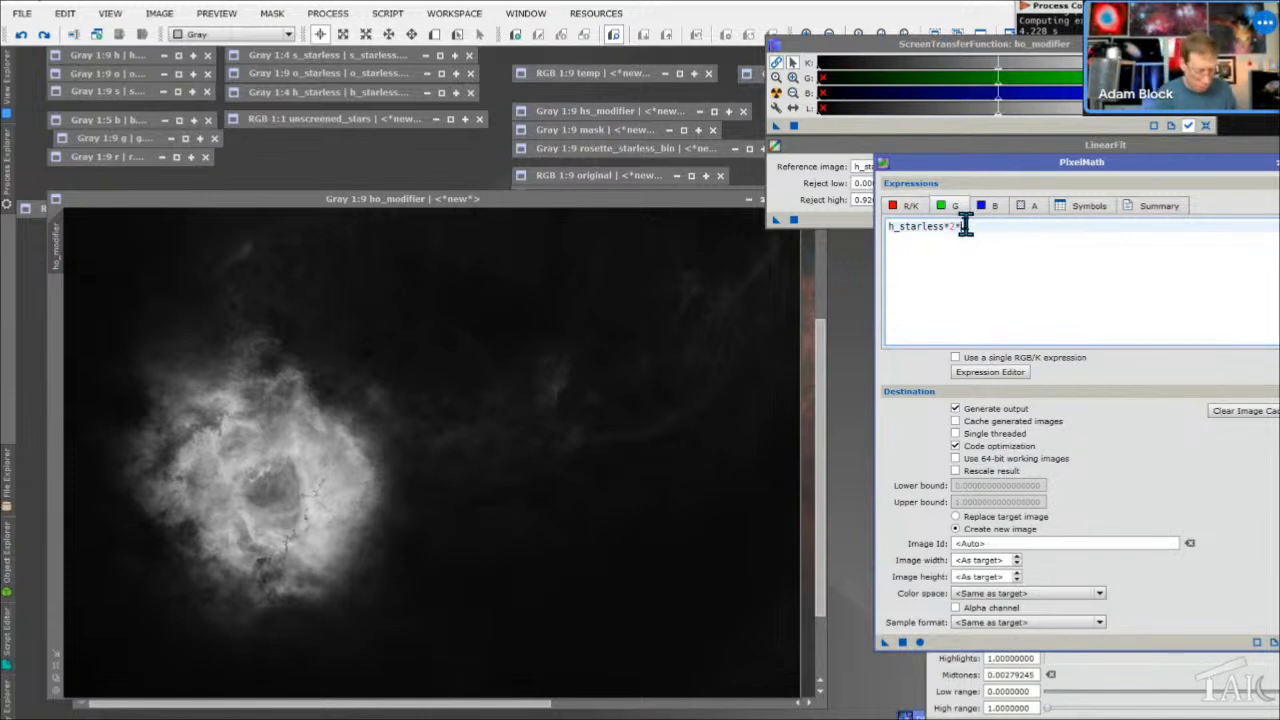
pyautogui.write('s_st')
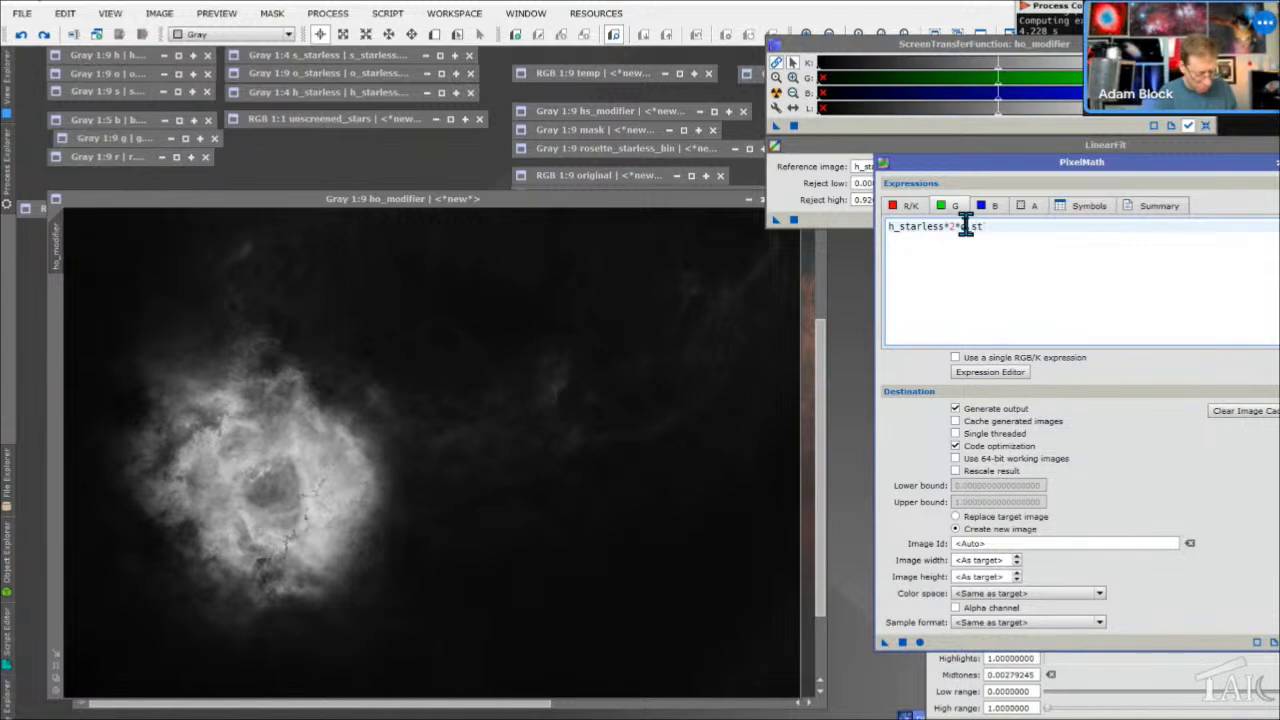
pyautogui.write('arless')
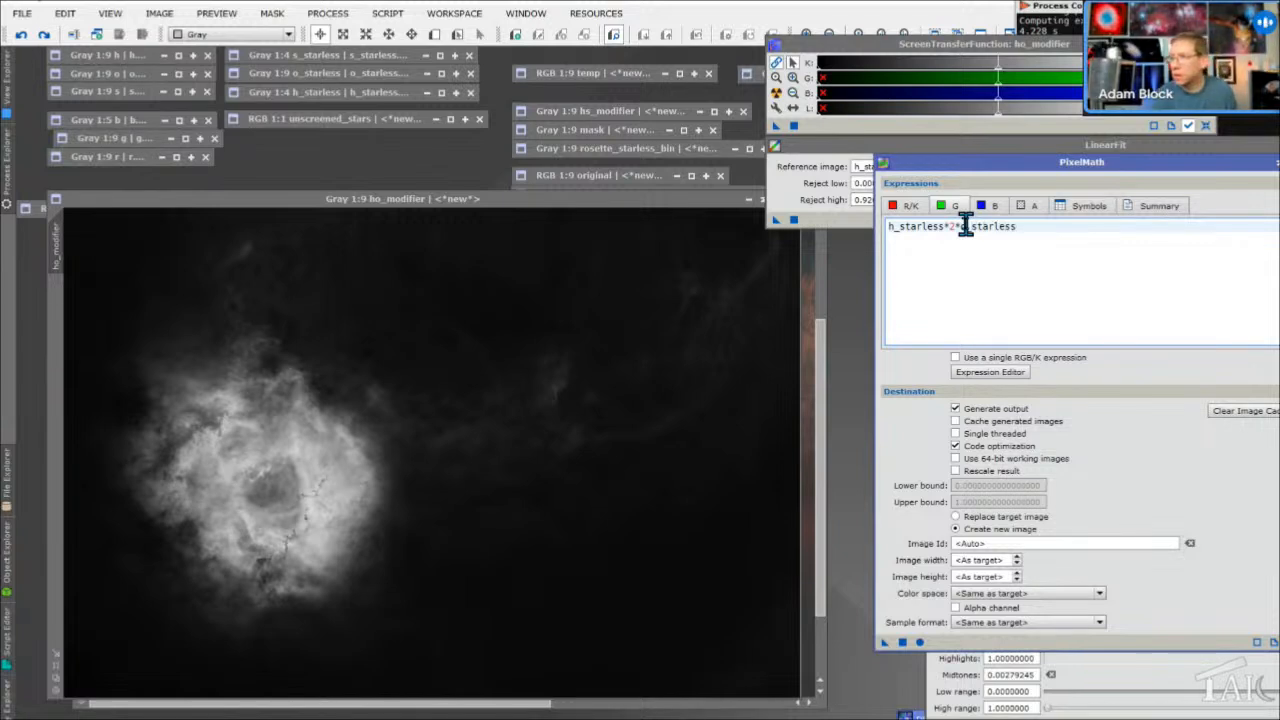
# Check the blue expression and scale hydrogen in the green expression by 0.3, making it h_starless*0.3 + 2*o_starless
pyautogui.click(991, 207)
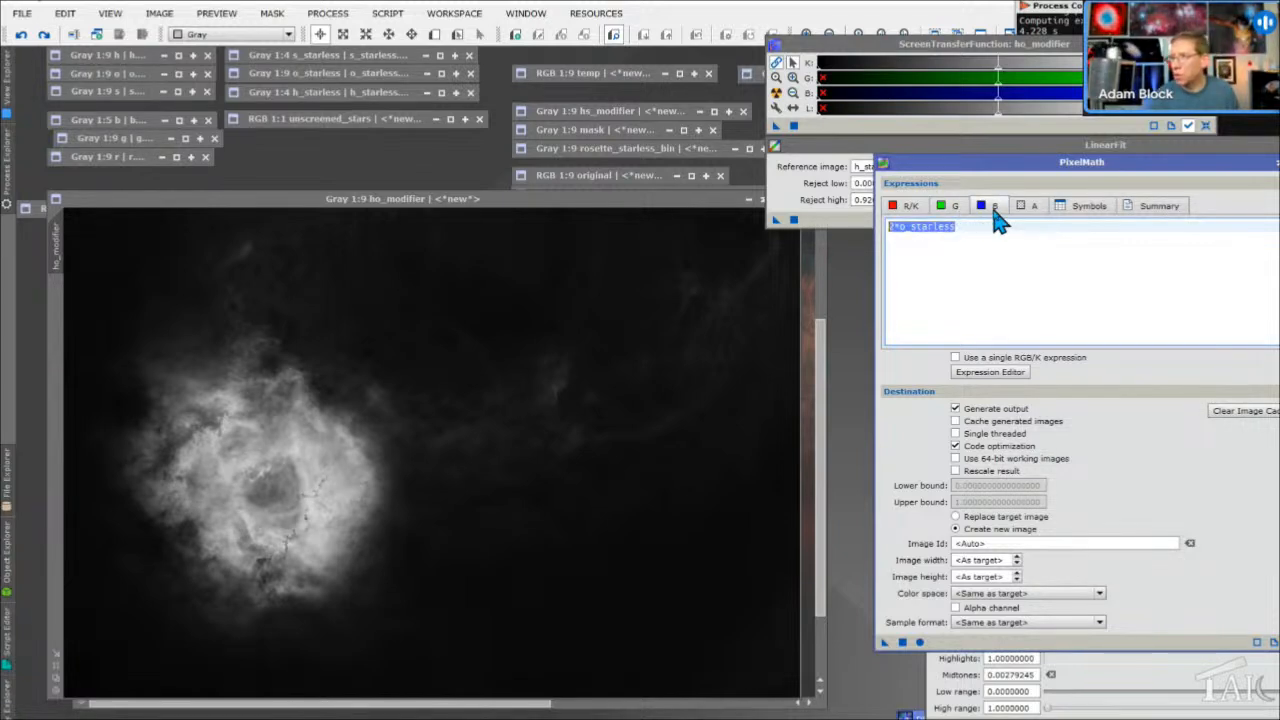
pyautogui.click(949, 207)
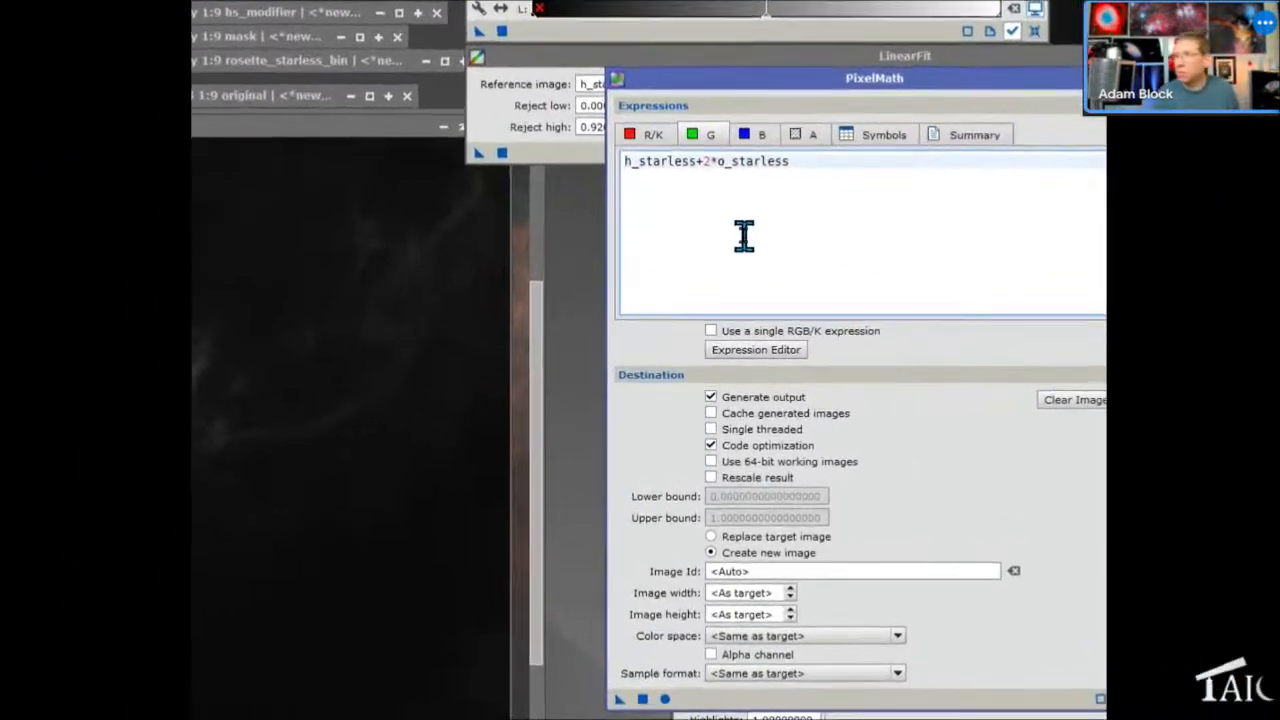
pyautogui.press('Right')
pyautogui.press('Left')
pyautogui.press('Left')
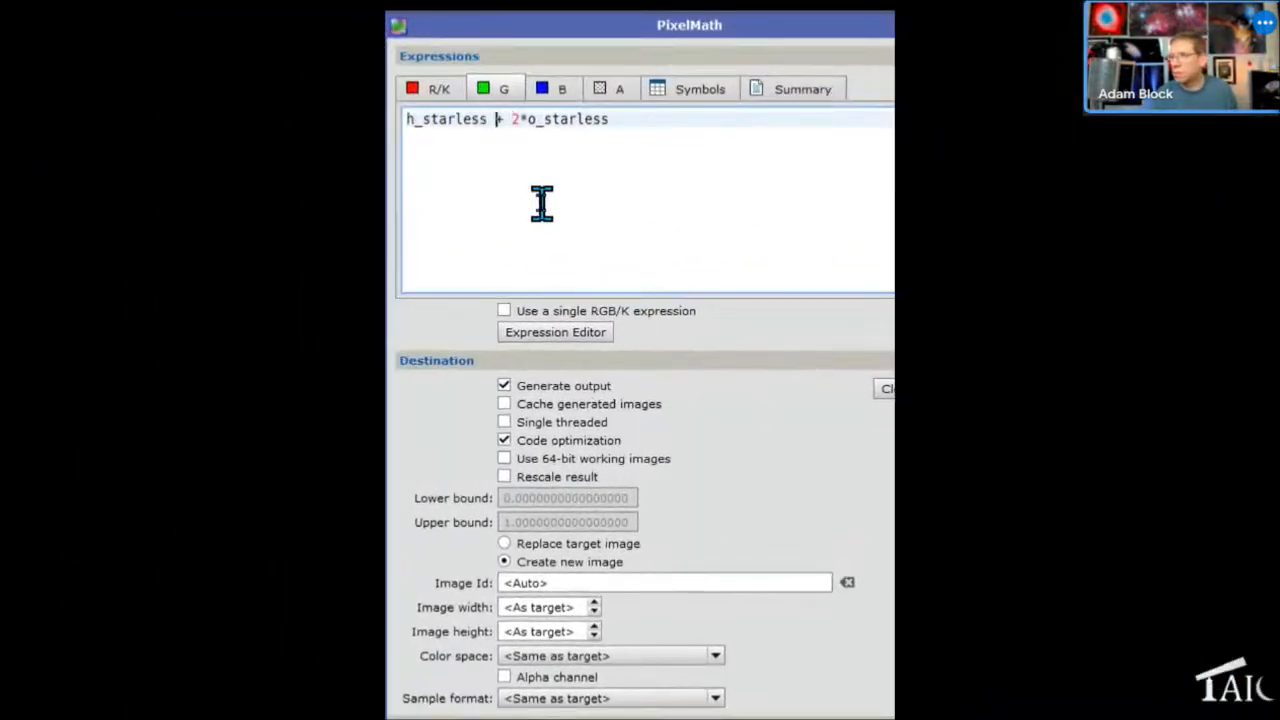
pyautogui.press('BackSpace')
pyautogui.write('*0.3')
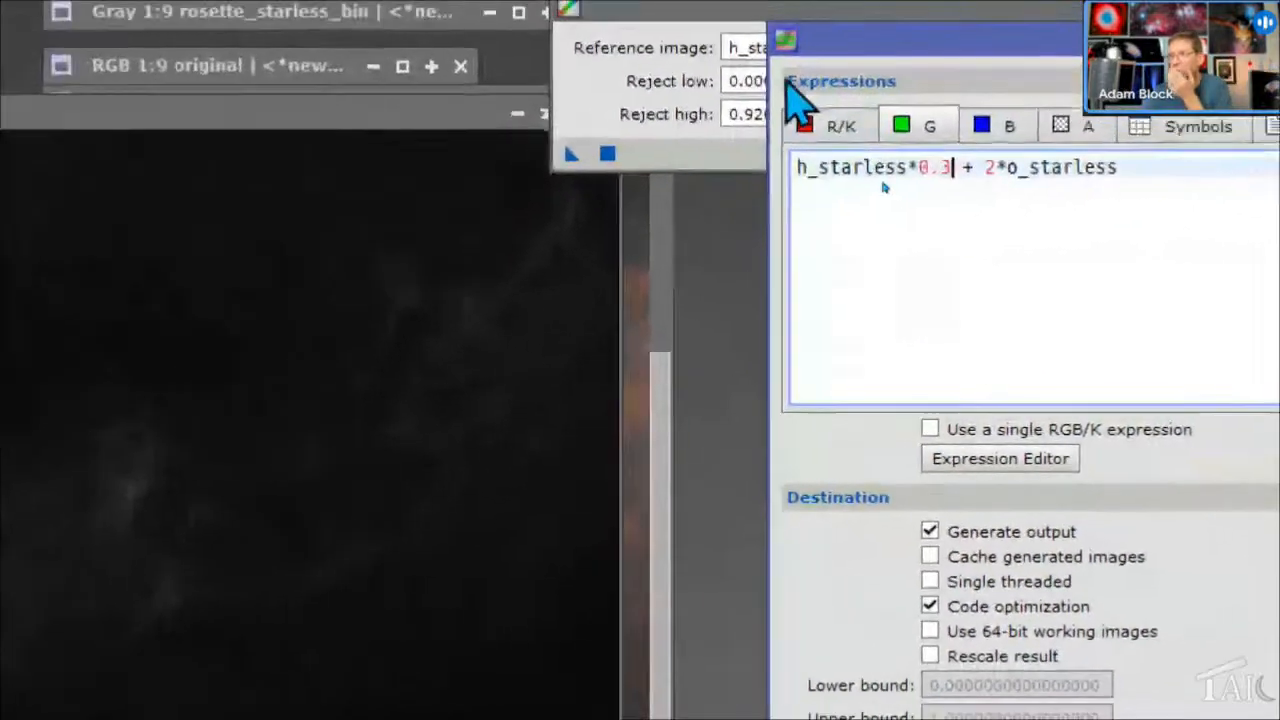
# Space out the red expression as h_starless + s_starless and review it against the green and blue expressions
pyautogui.click(632, 55)
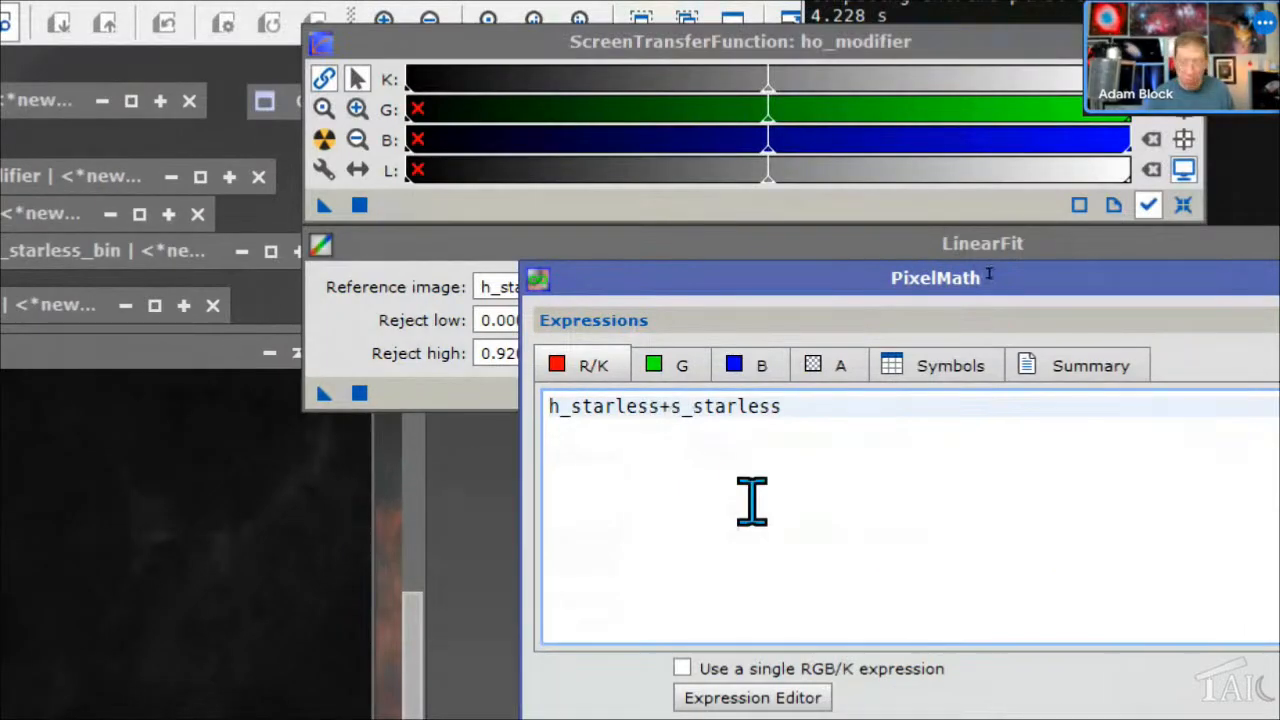
pyautogui.click(681, 406)
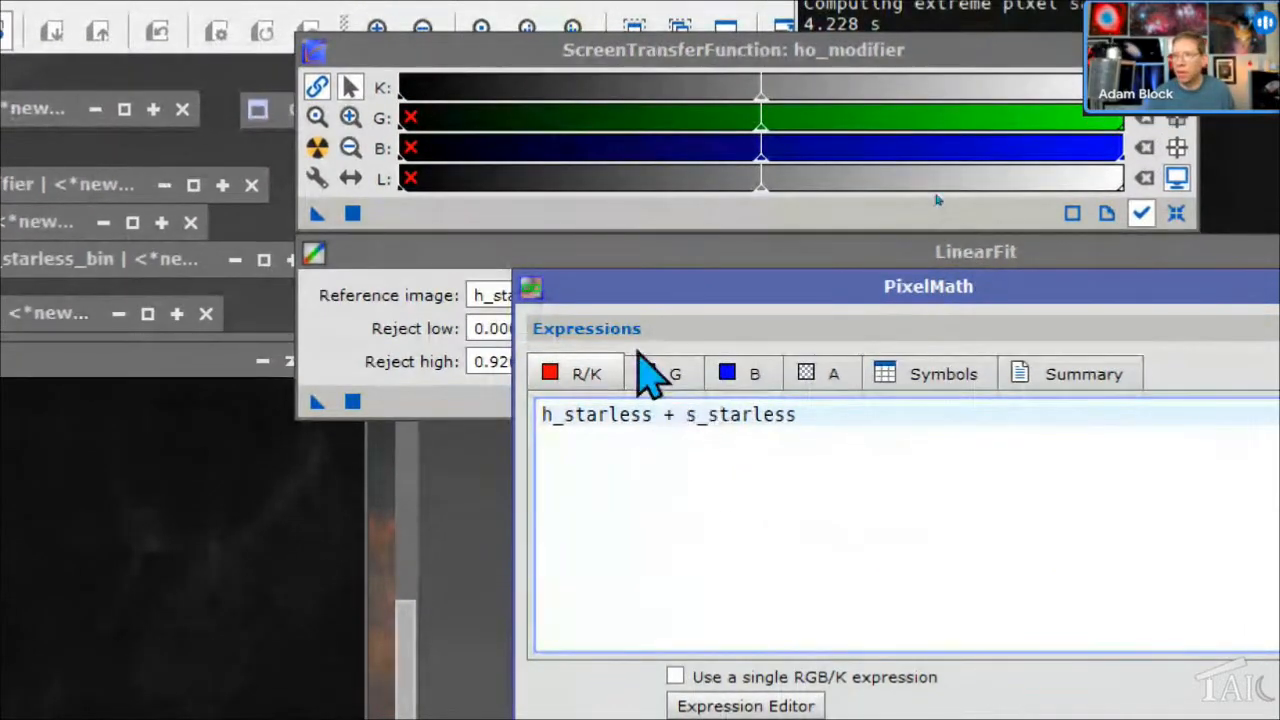
pyautogui.click(655, 372)
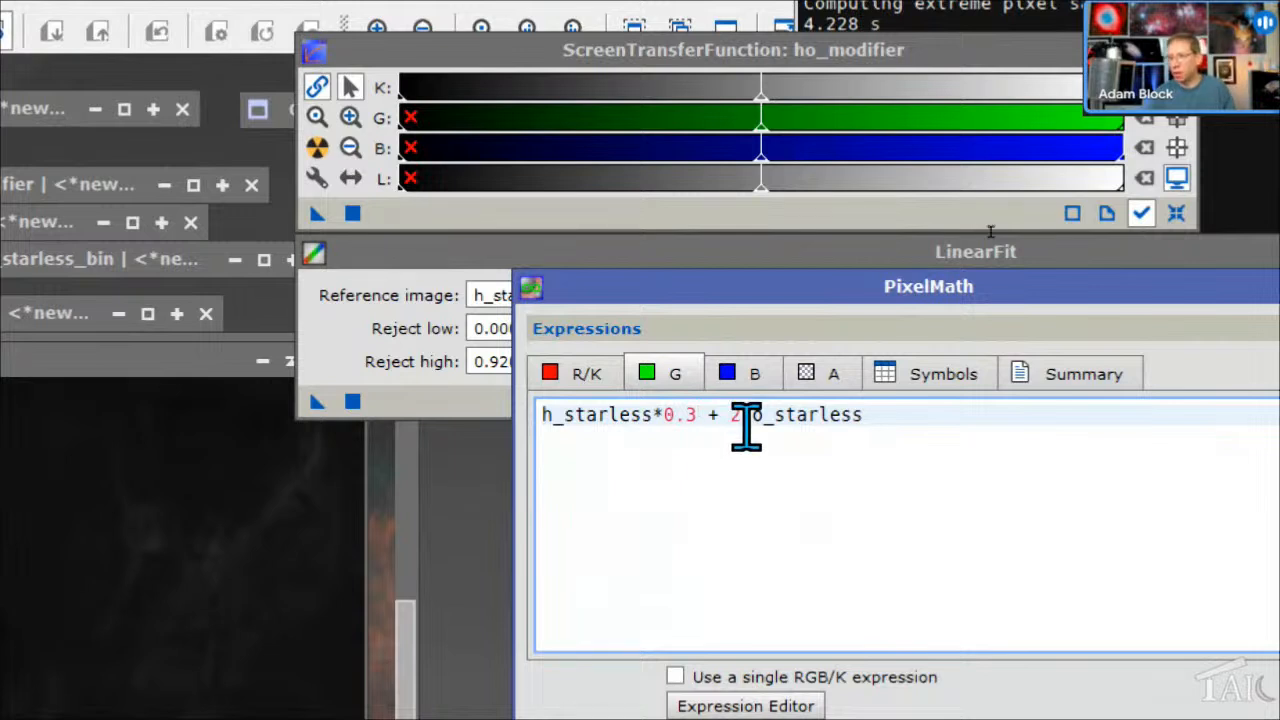
pyautogui.click(742, 376)
pyautogui.click(584, 383)
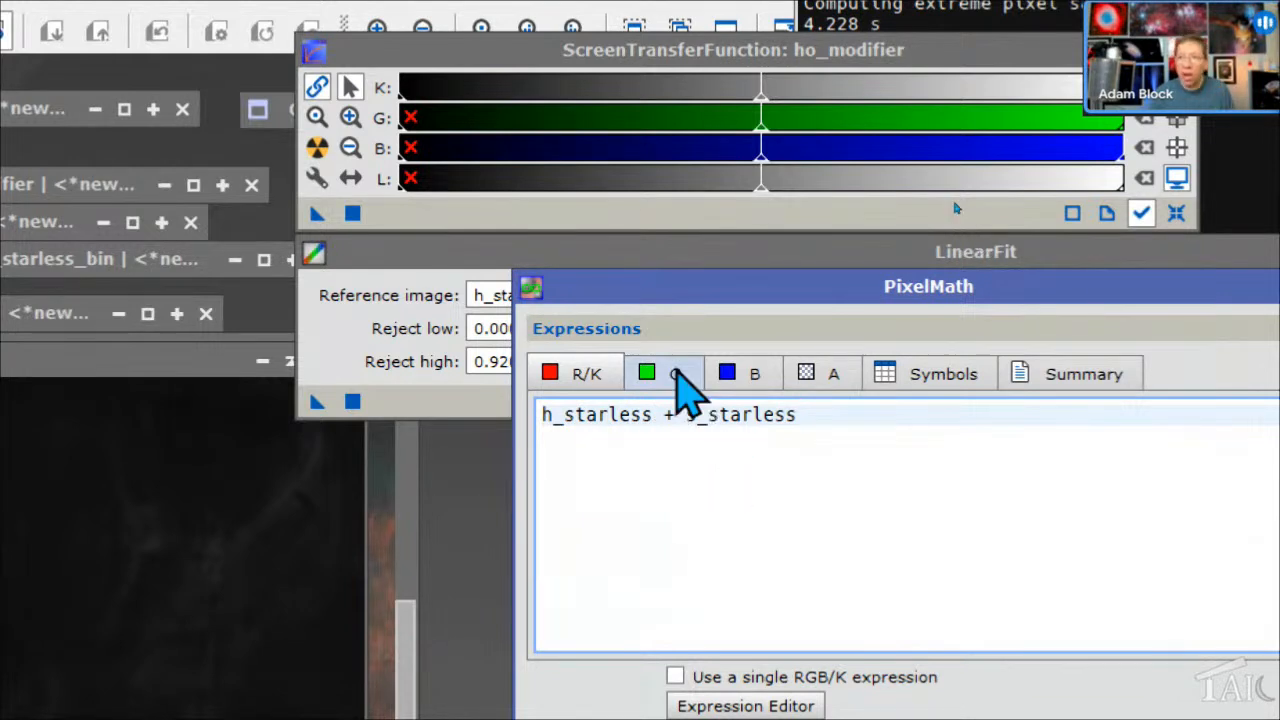
# Multiply the green expression's oxygen term by ho_modifier, making it h_starless*0.3 + 2*o_starless*ho_modifier
pyautogui.click(662, 375)
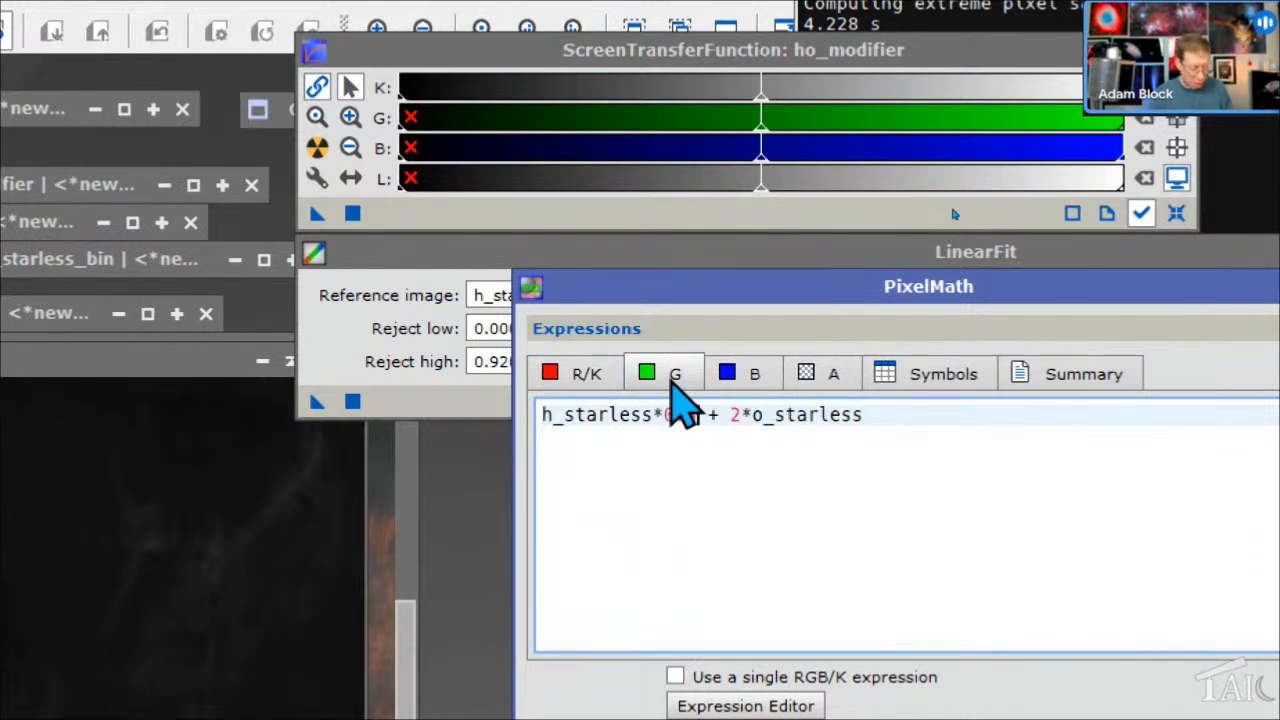
pyautogui.click(890, 415)
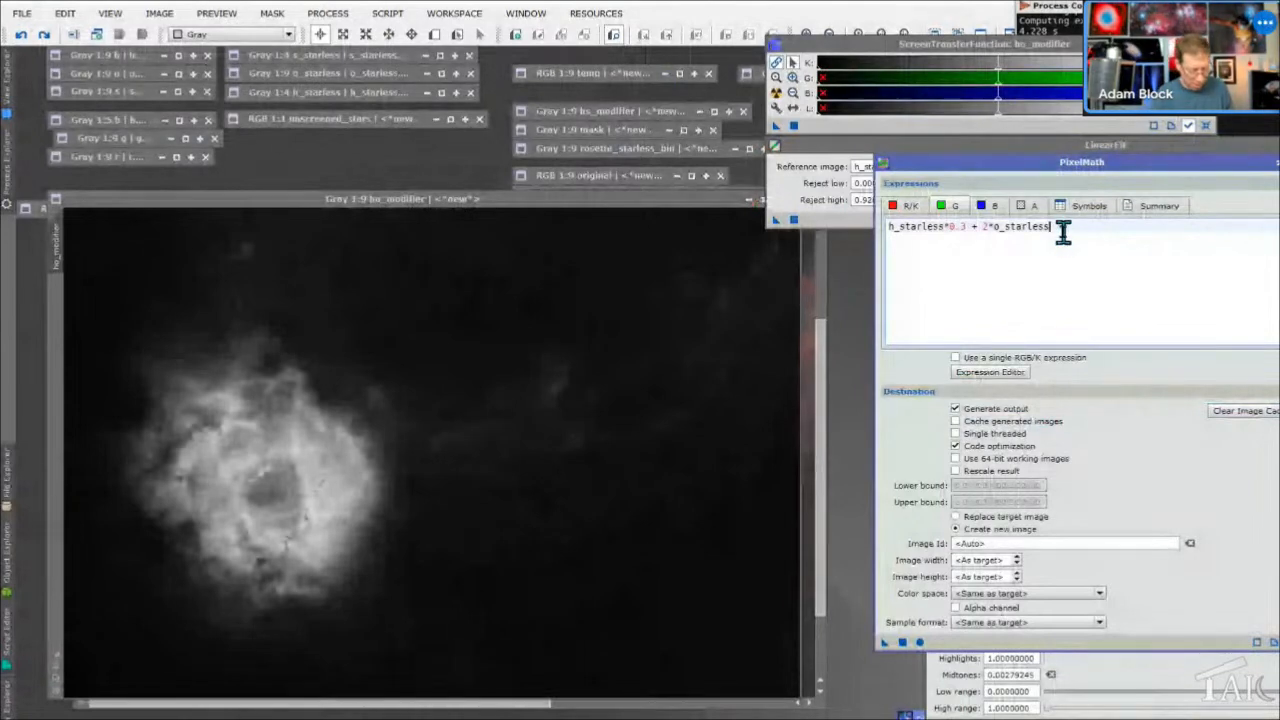
pyautogui.write('*')
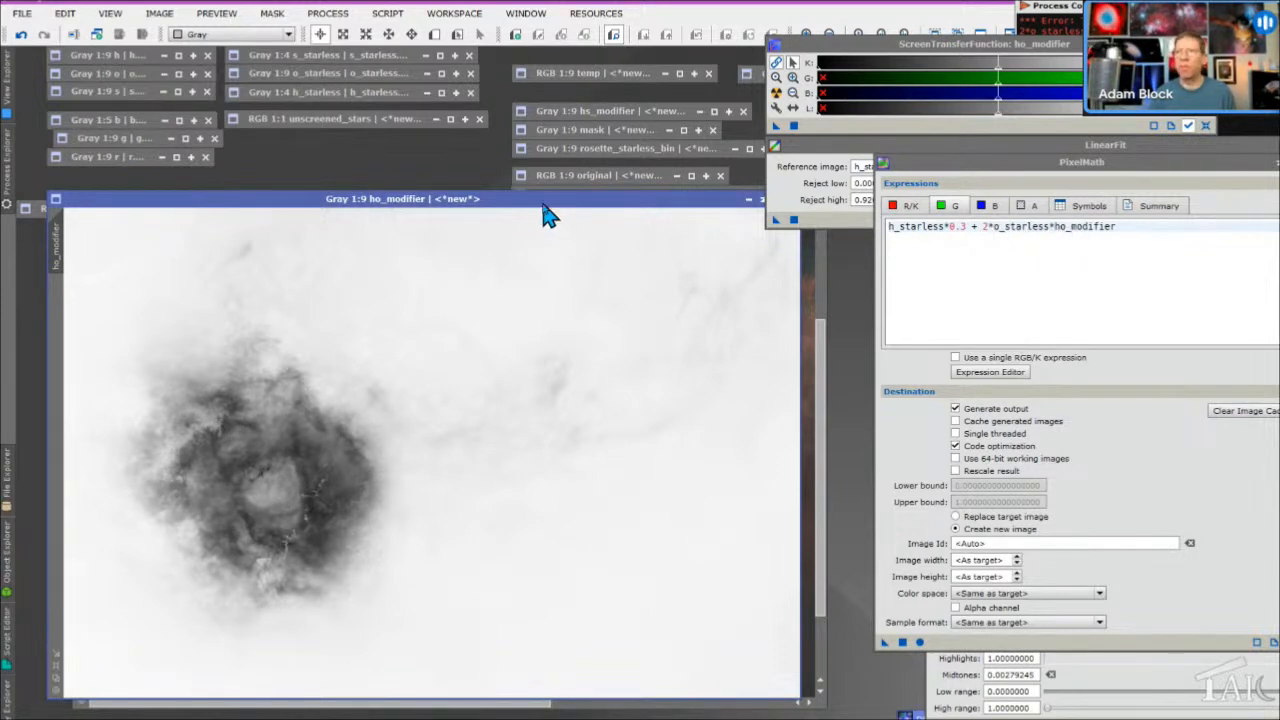
# Move ho_modifier aside, set PixelMath's output color space to RGB Color, and create the combination as a new image in full view
pyautogui.moveTo(684, 200); pyautogui.dragTo(810, 100)
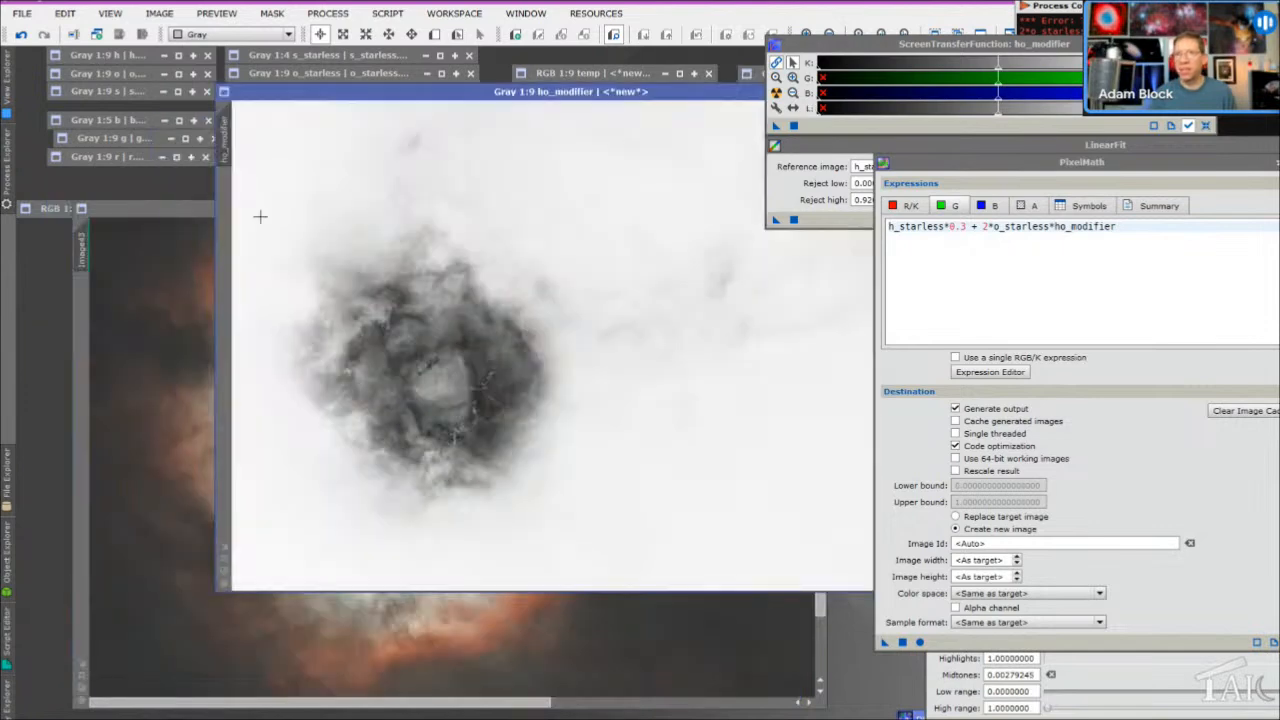
pyautogui.click(206, 226)
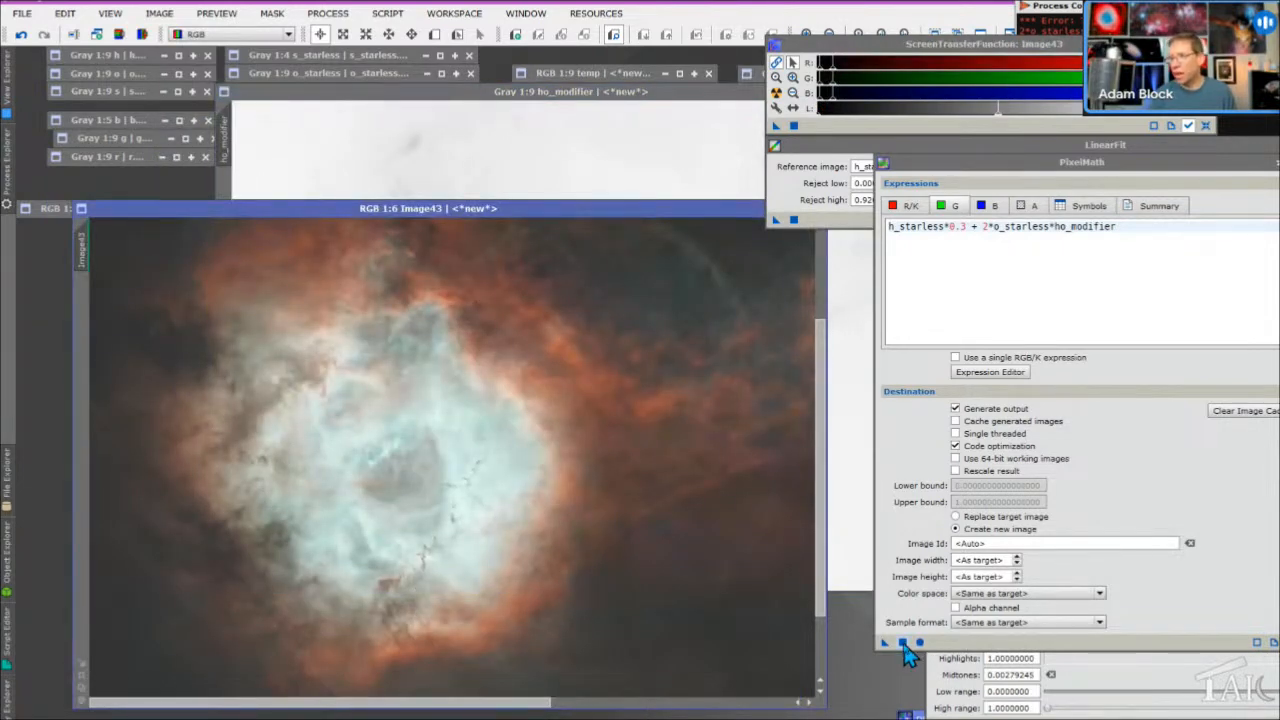
pyautogui.click(984, 596)
pyautogui.click(978, 616)
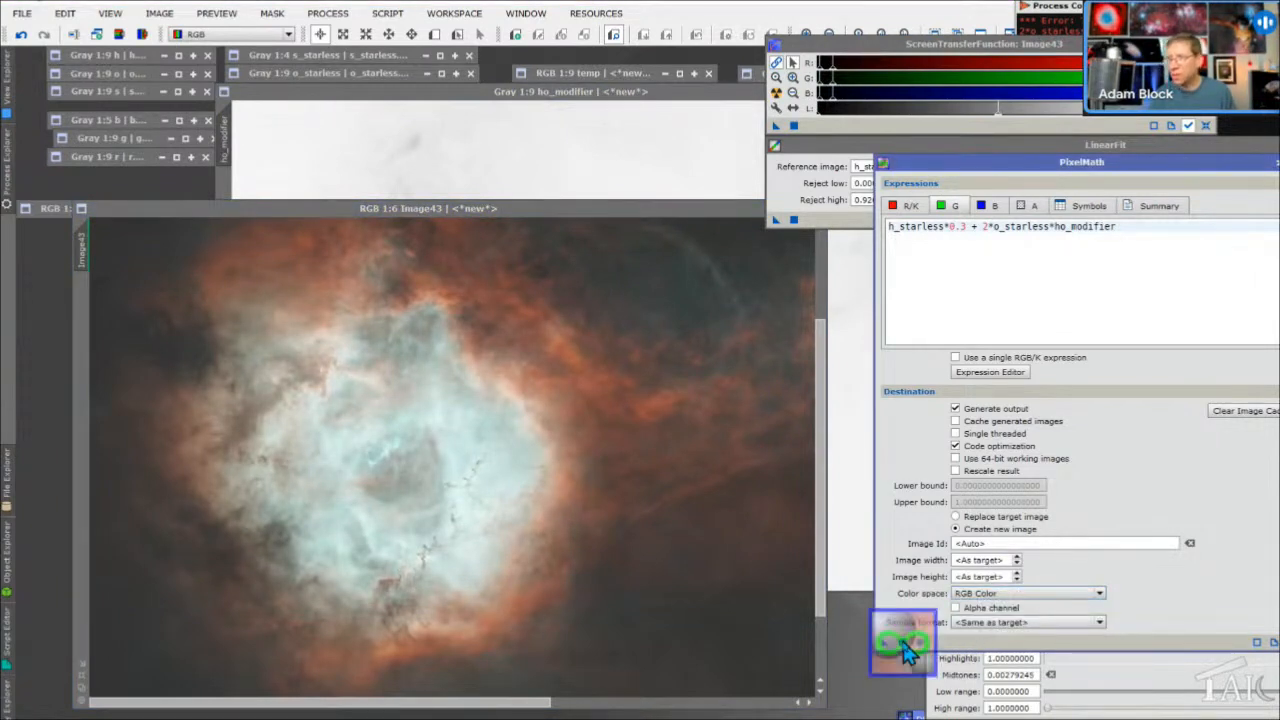
pyautogui.click(903, 643)
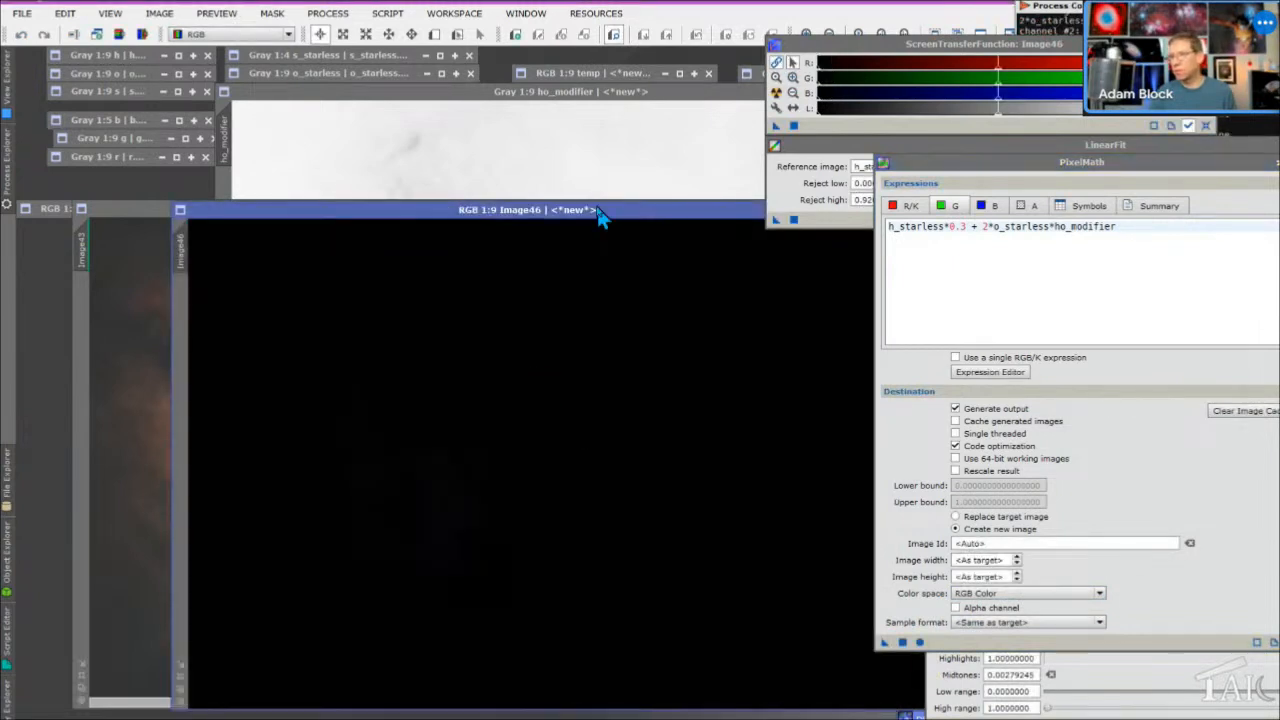
pyautogui.moveTo(597, 208); pyautogui.dragTo(473, 155)
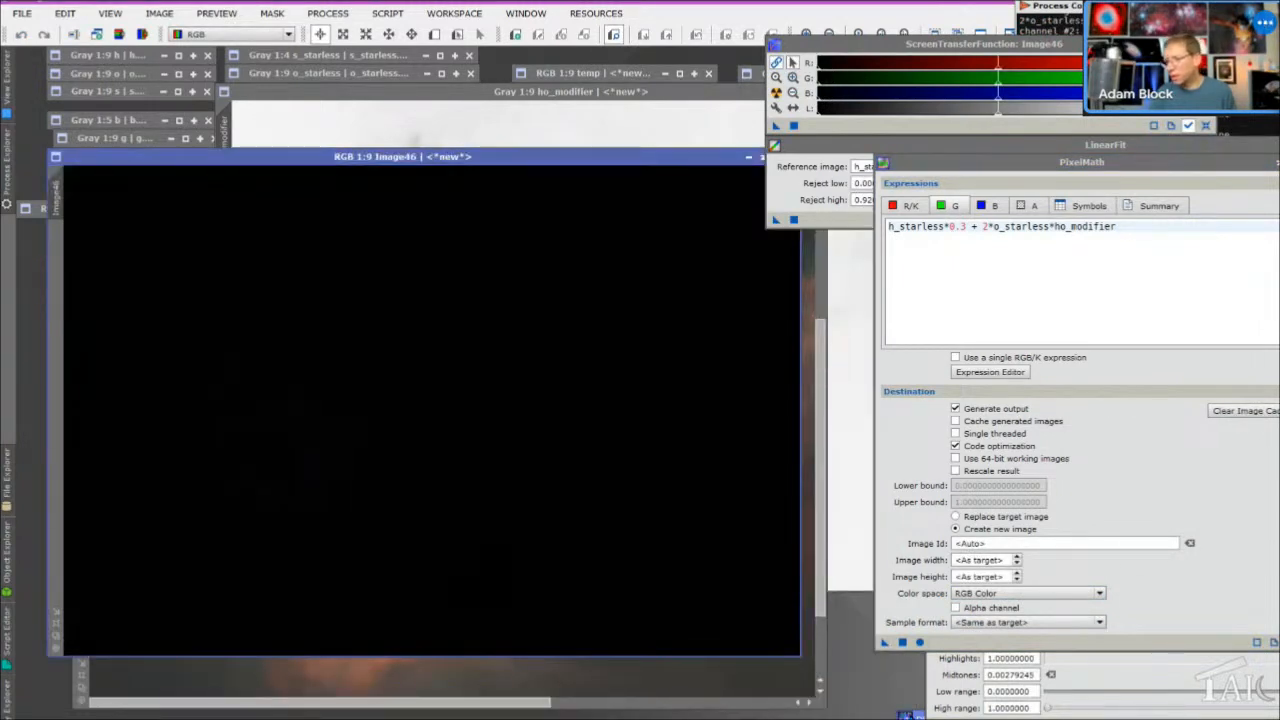
# Run DynamicBackgroundExtraction with Subtraction on the new colour image, replacing the target, and end the extraction session
pyautogui.hotkey('ctrl', 'a')
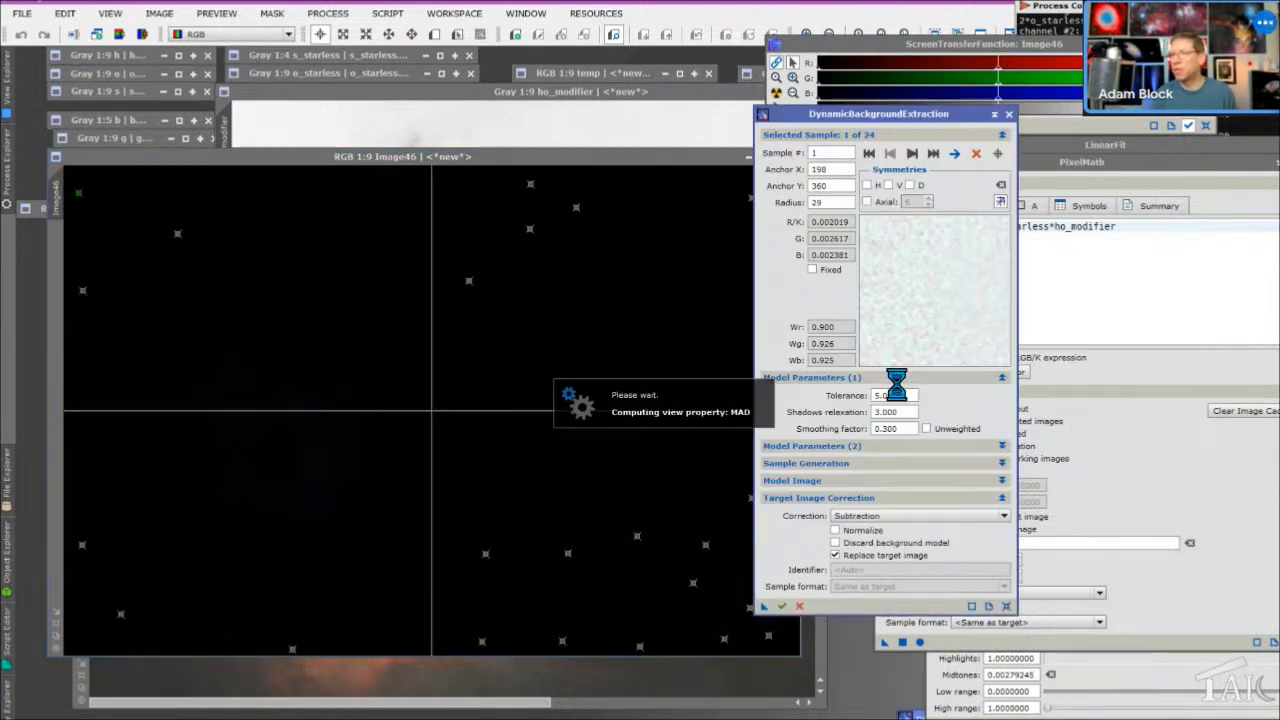
pyautogui.click(781, 606)
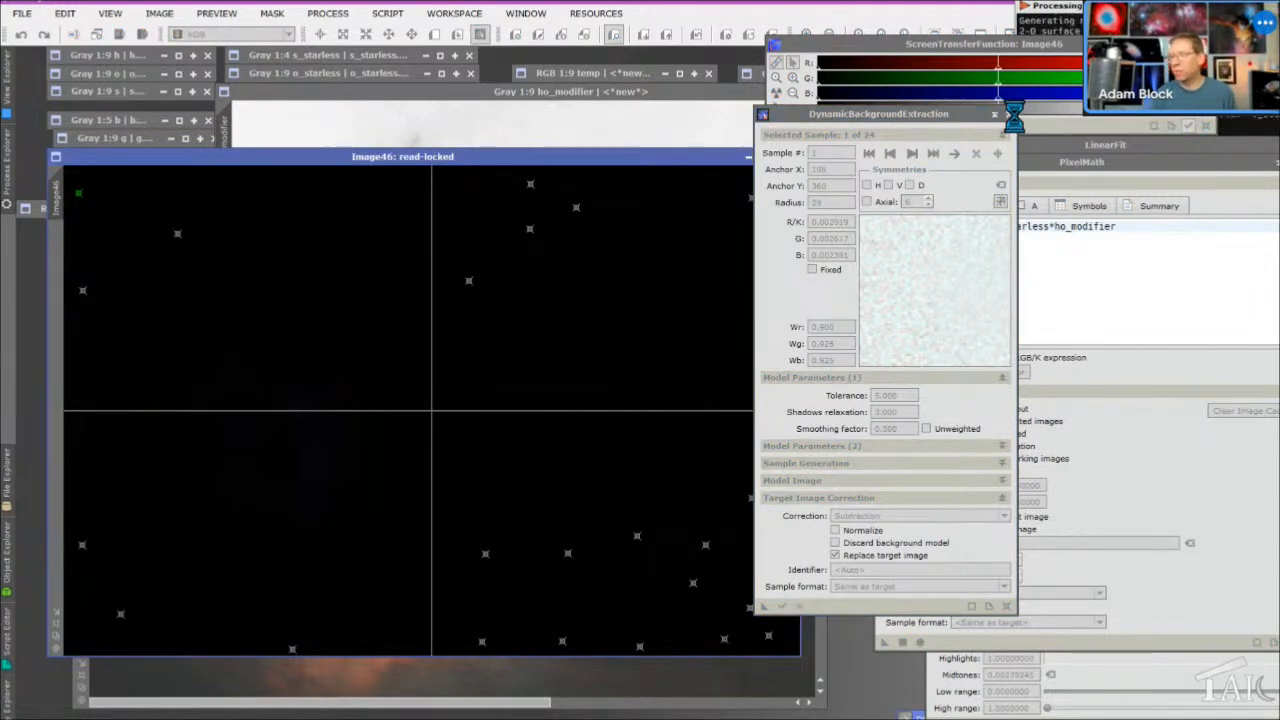
pyautogui.click(1009, 115)
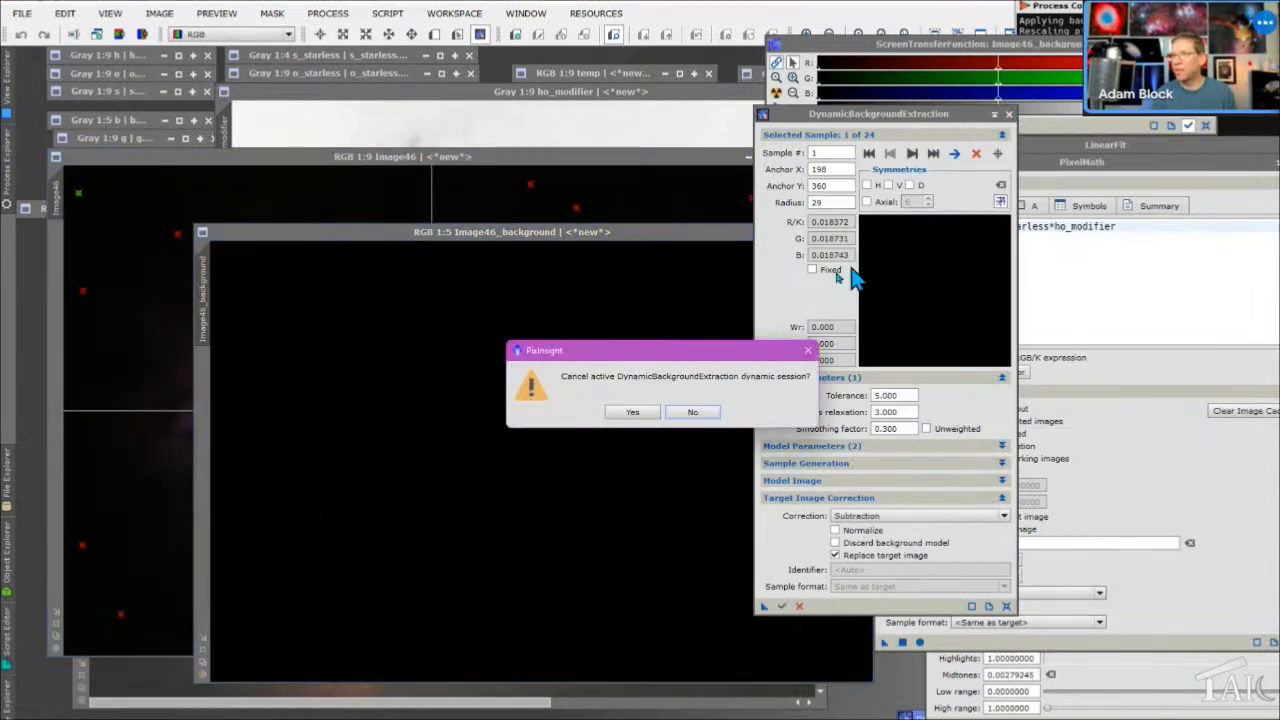
pyautogui.click(648, 412)
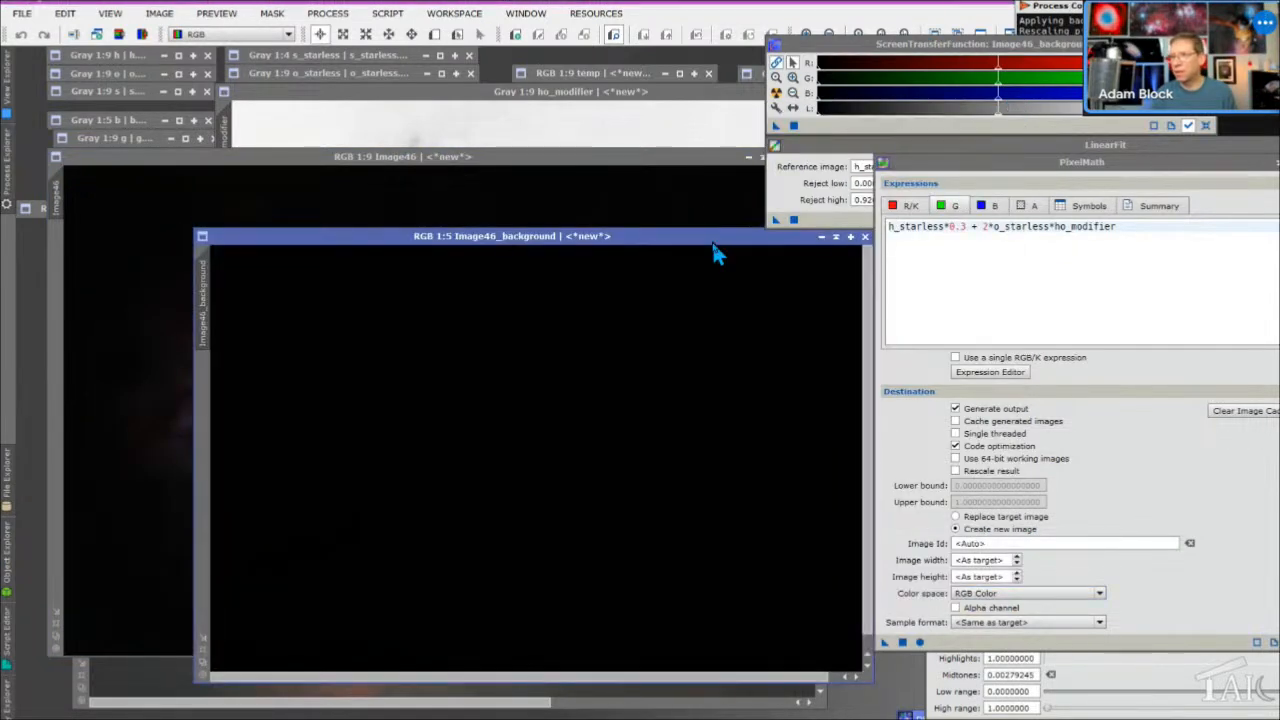
# Dismiss the background model, auto-stretch the new colour image's display with darker midtones, and inspect the nebula's core
pyautogui.moveTo(714, 240); pyautogui.dragTo(600, 240)
pyautogui.click(527, 305)
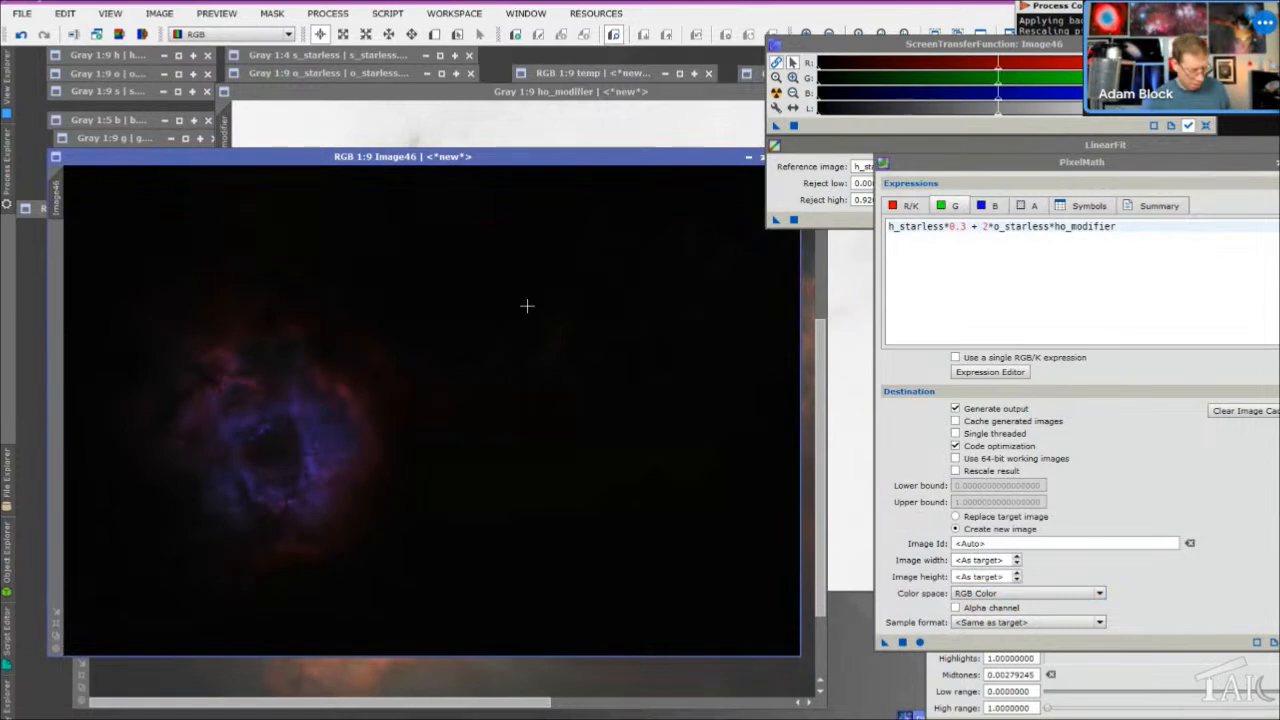
pyautogui.hotkey('ctrl', 'a')
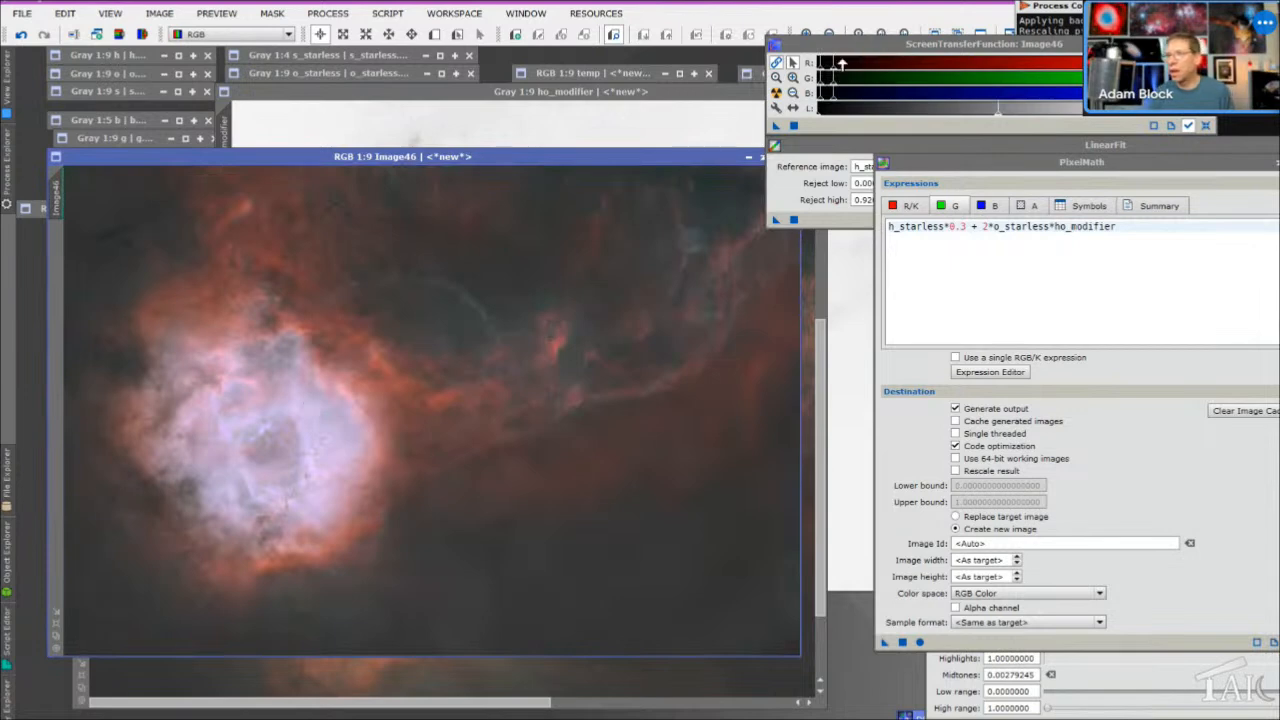
pyautogui.moveTo(833, 67); pyautogui.dragTo(847, 68)
pyautogui.scroll(4, 325, 392)
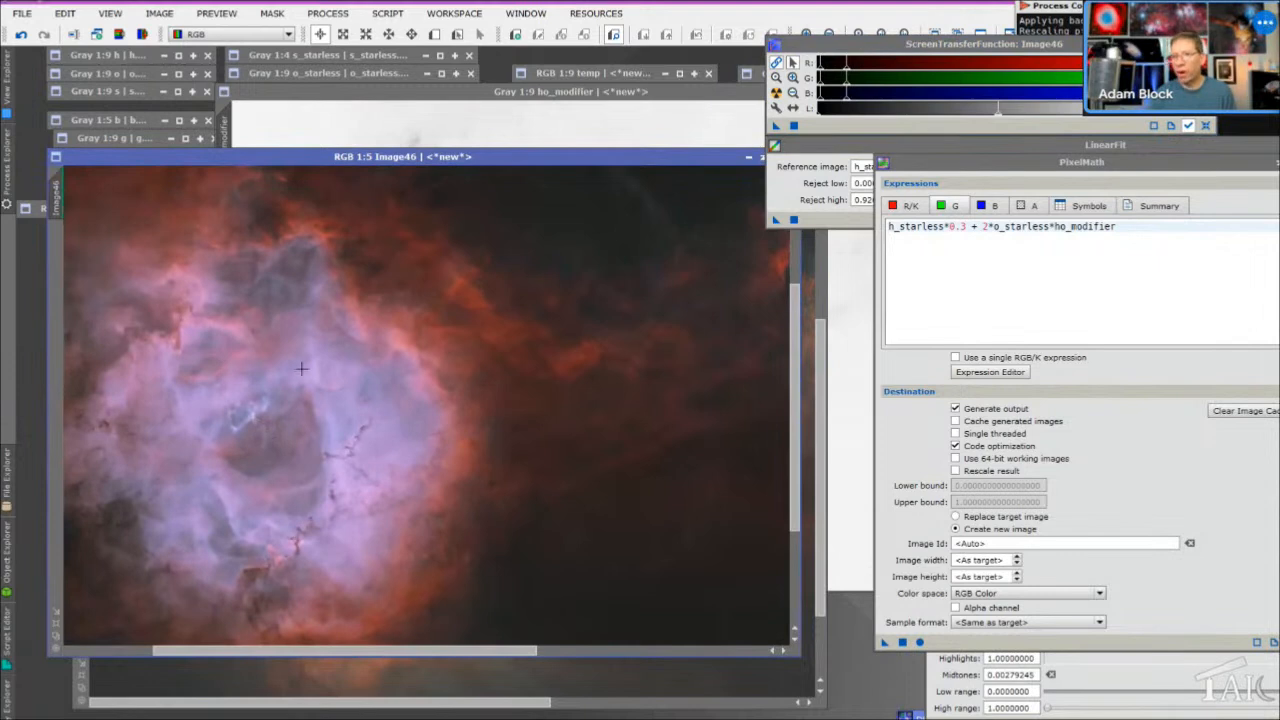
pyautogui.scroll(1, 320, 398)
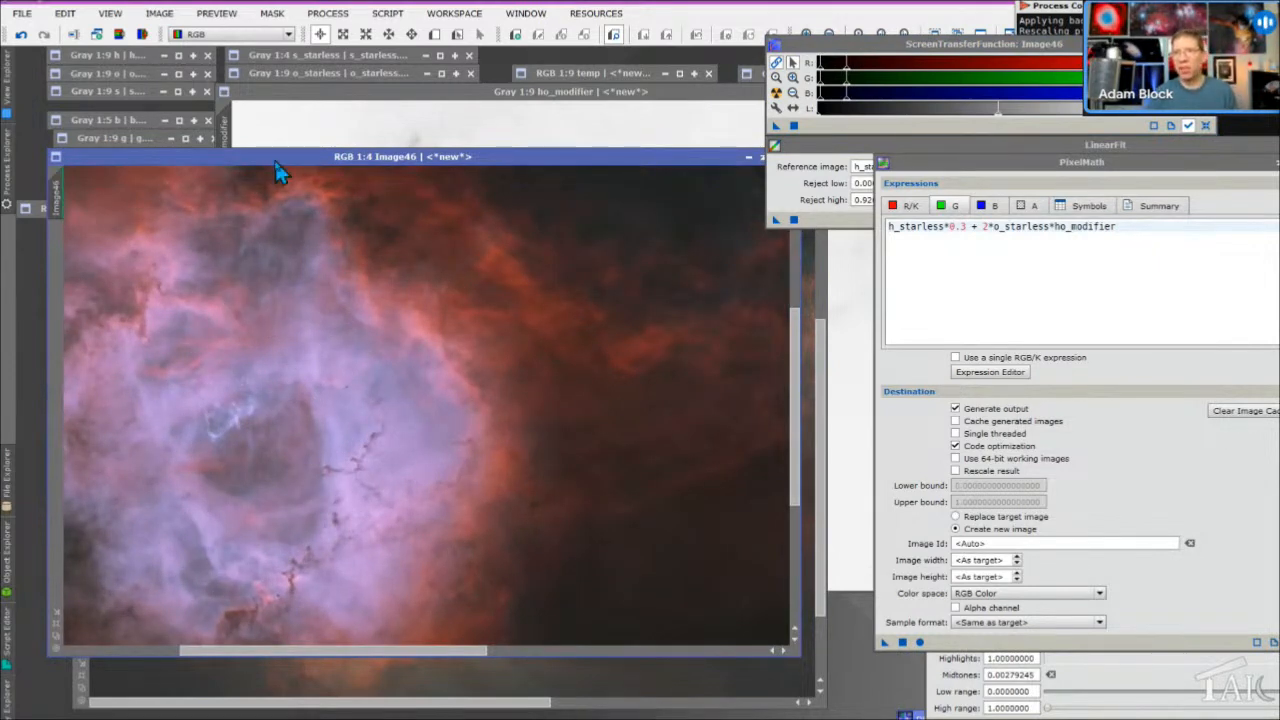
pyautogui.moveTo(282, 158); pyautogui.dragTo(308, 158)
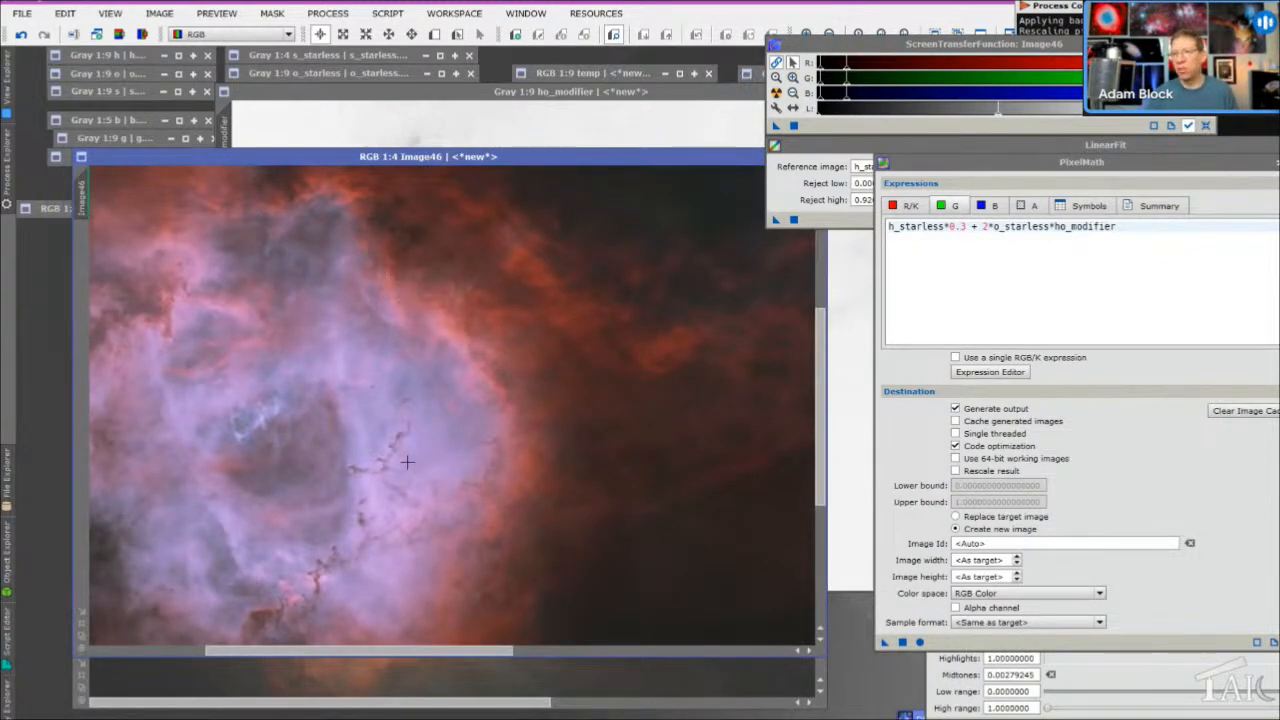
pyautogui.scroll(-1, 394, 449)
pyautogui.scroll(-1, 394, 449)
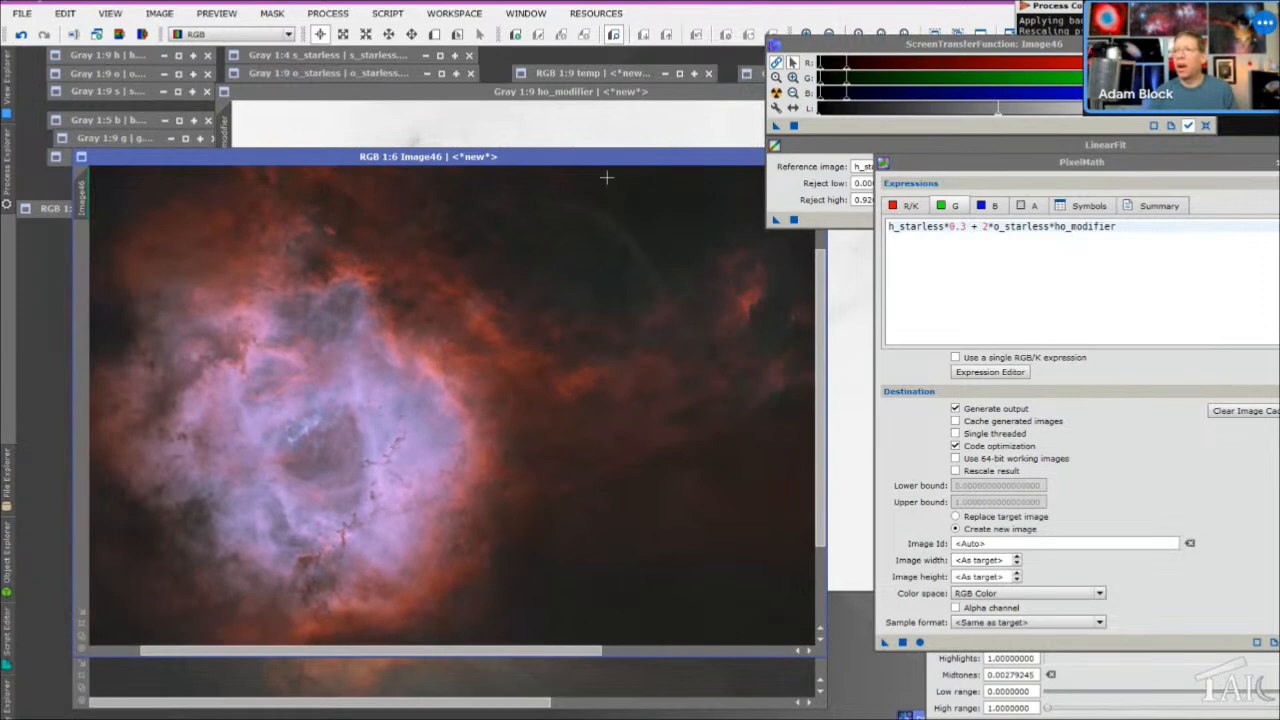
# Close the stretched colour image Image46 and discard its unsaved data
pyautogui.moveTo(609, 163); pyautogui.dragTo(549, 163)
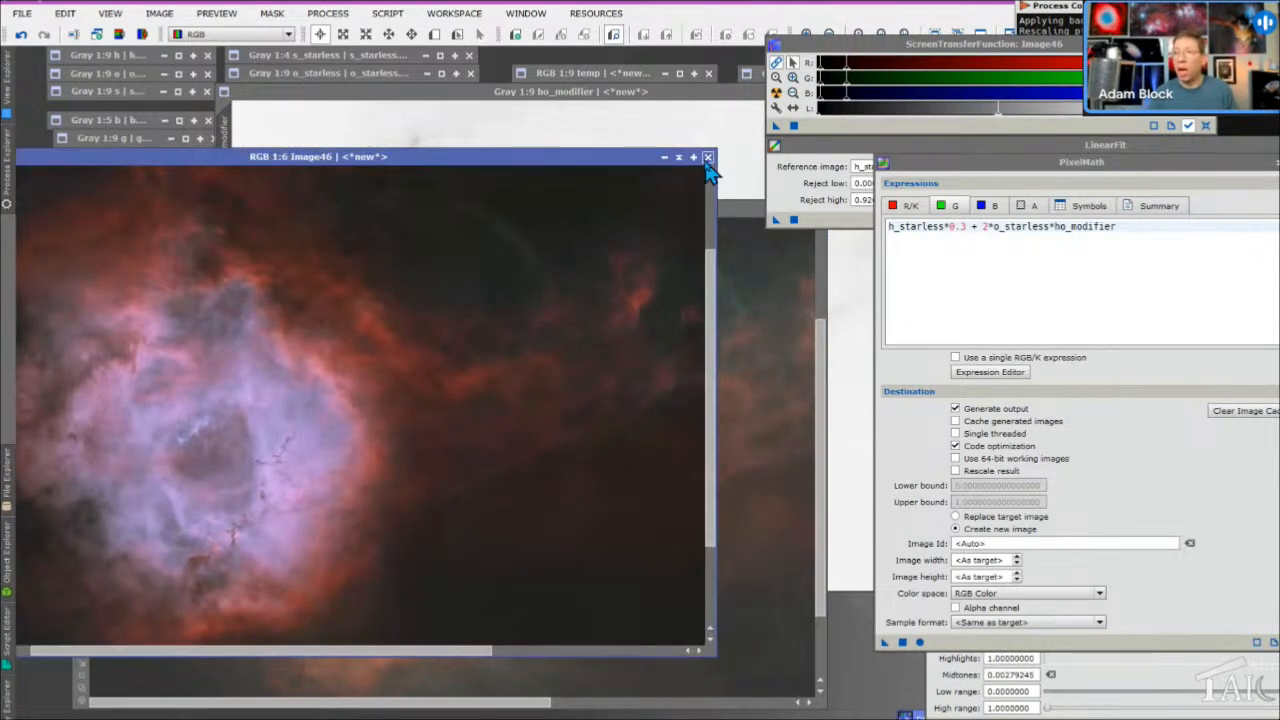
pyautogui.click(708, 158)
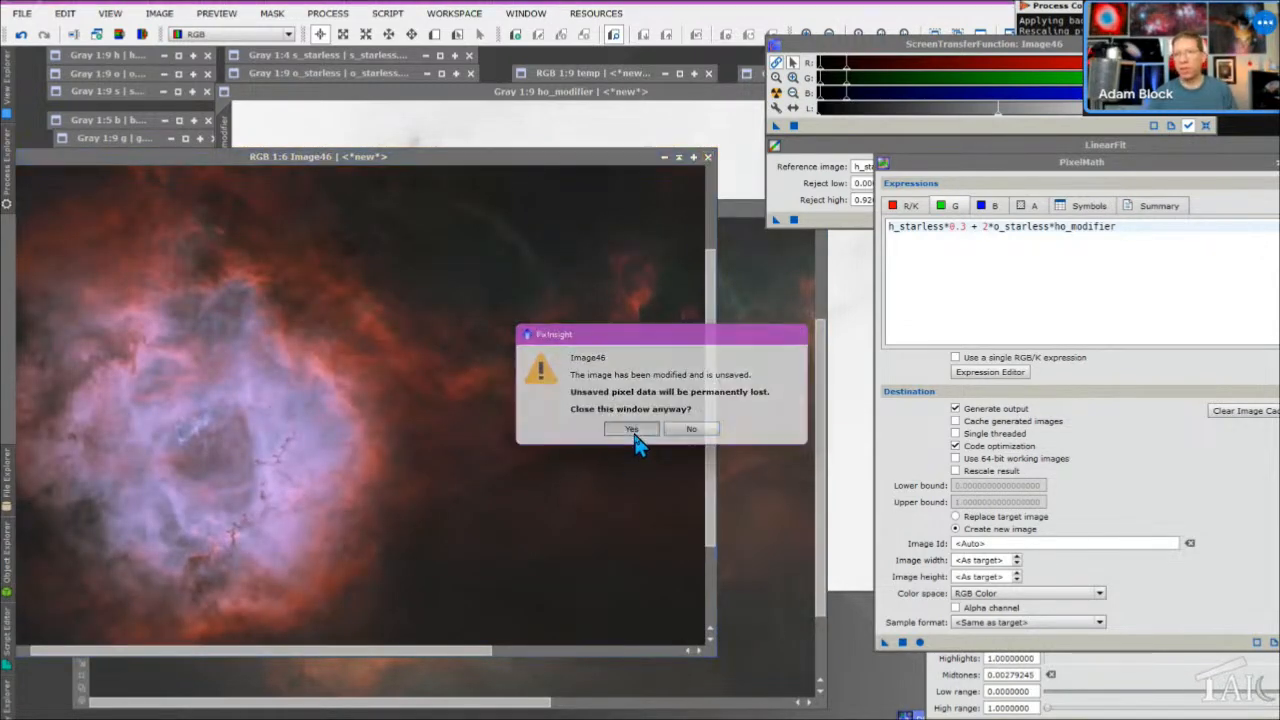
pyautogui.click(633, 432)
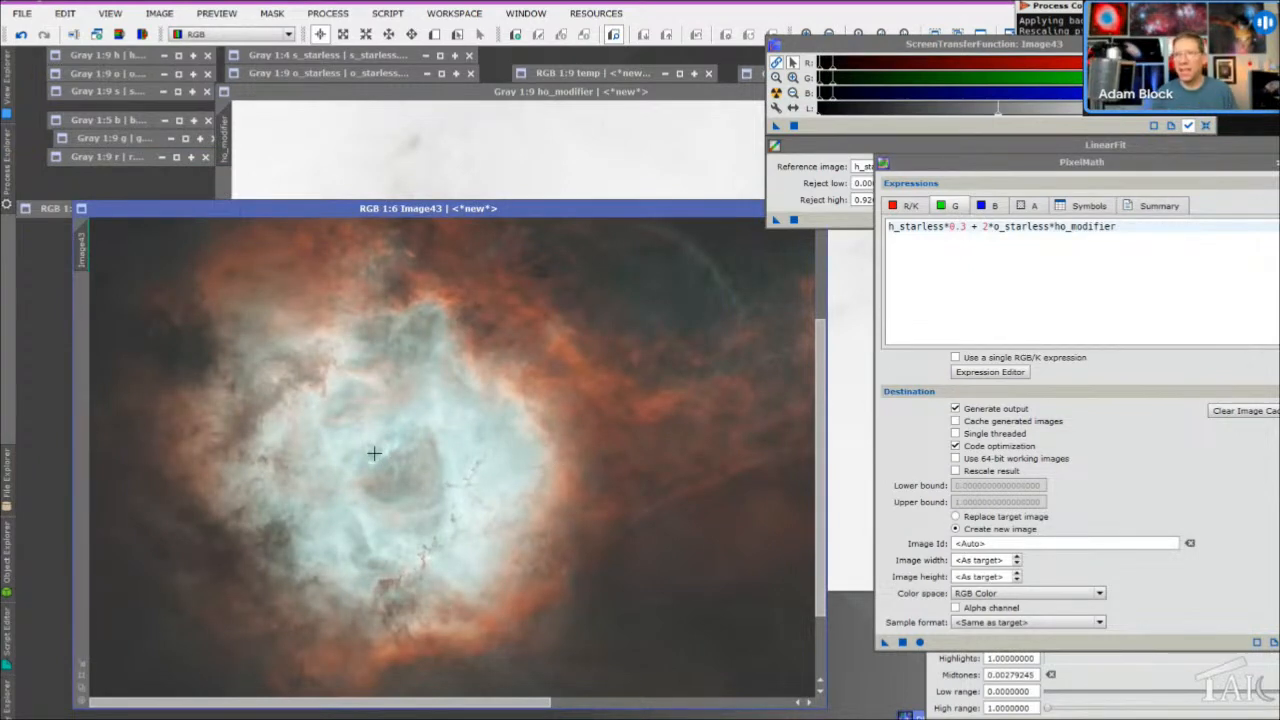
# Bring ho_modifier to the front, examine its dark core, and open CurvesTransformation beside it
pyautogui.click(440, 118)
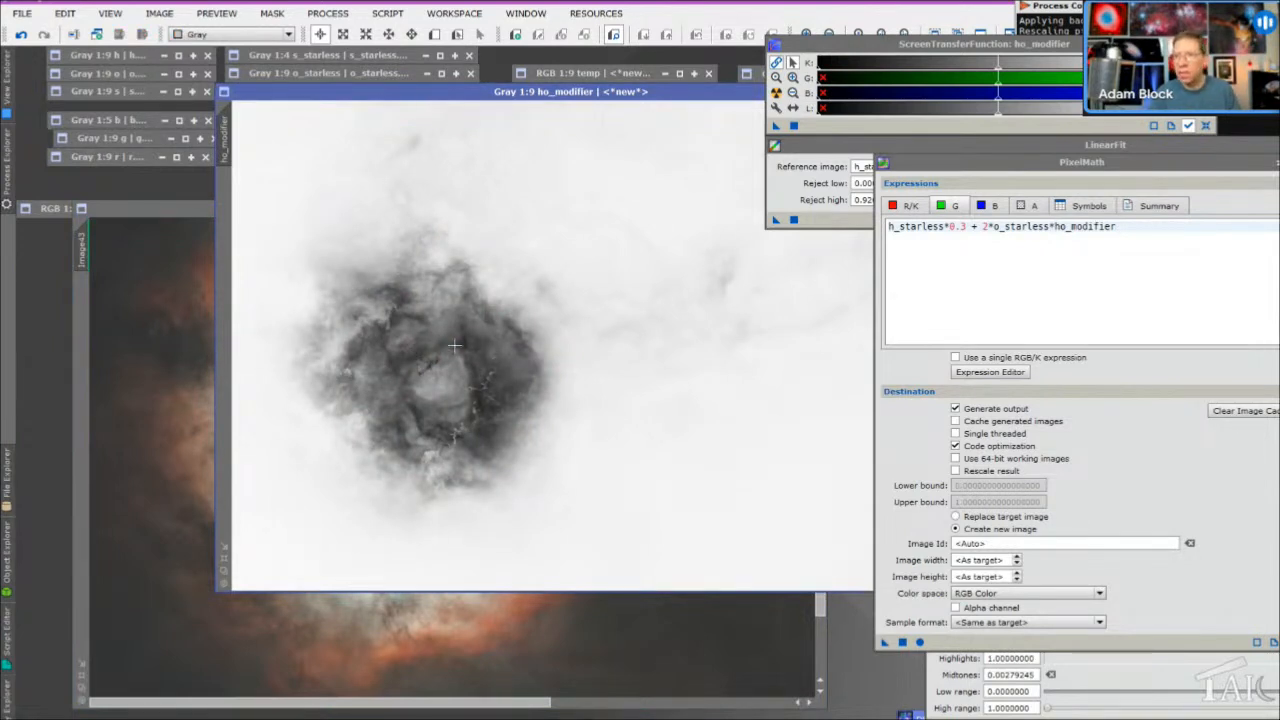
pyautogui.click(469, 347)
pyautogui.moveTo(469, 347)
pyautogui.mouseDown()
pyautogui.moveTo(487, 340)
pyautogui.moveTo(486, 362)
pyautogui.moveTo(461, 337)
pyautogui.mouseUp()
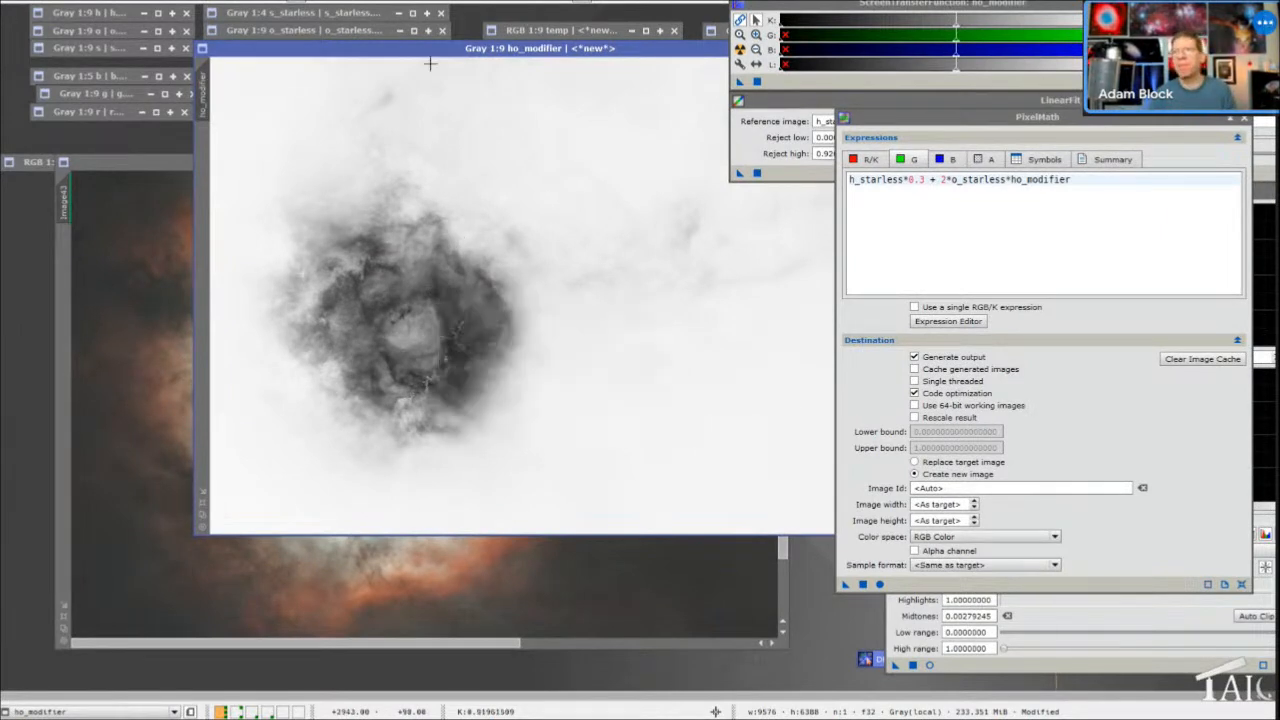
pyautogui.click(410, 5)
pyautogui.moveTo(330, 7)
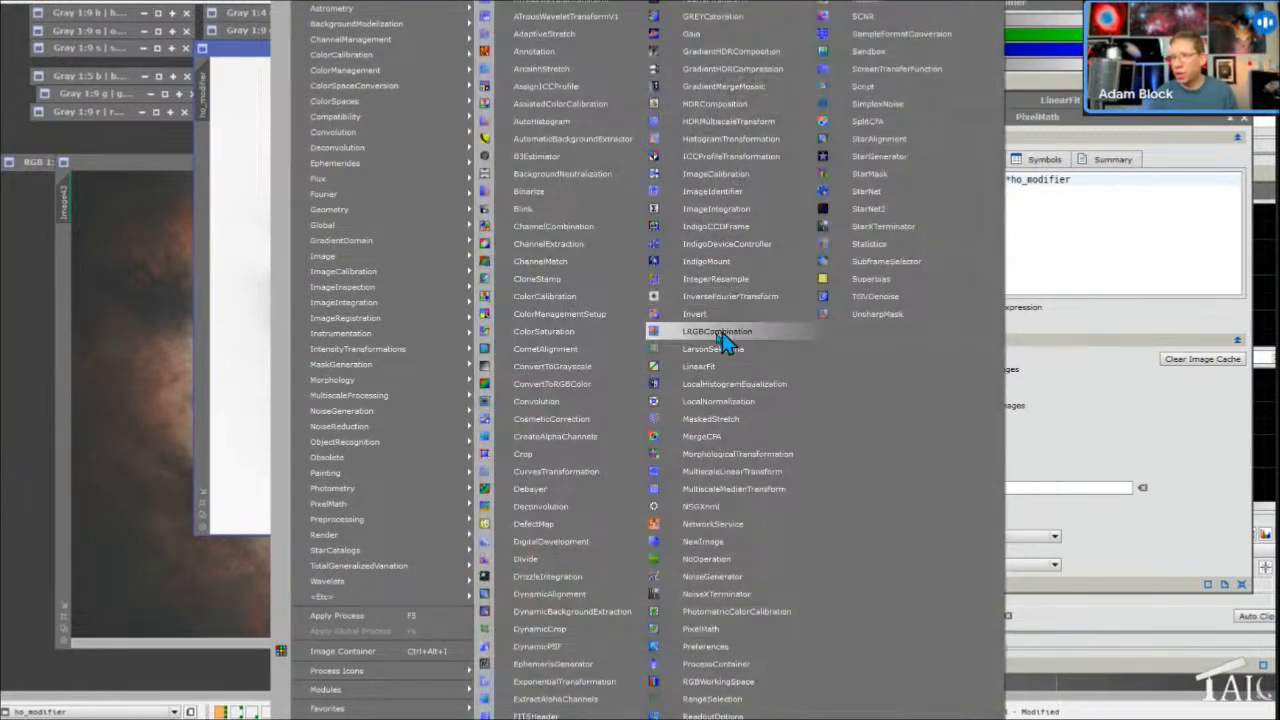
pyautogui.click(557, 471)
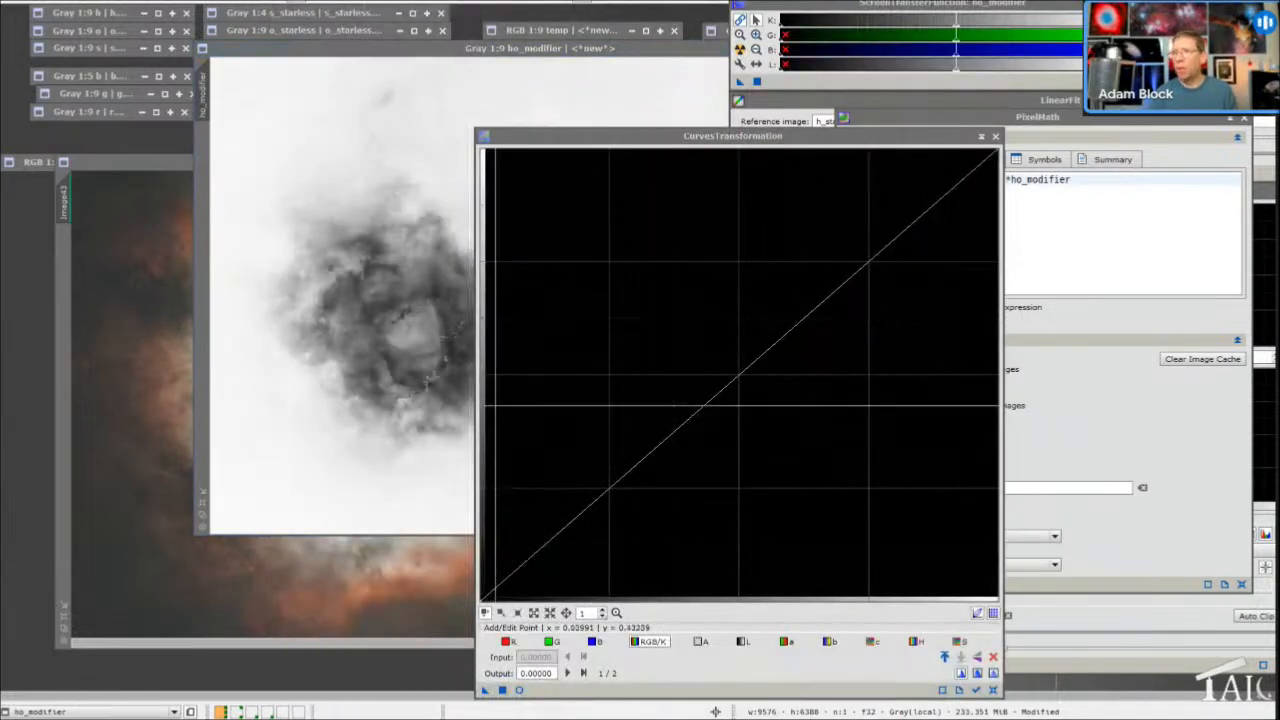
pyautogui.moveTo(555, 138); pyautogui.dragTo(793, 85)
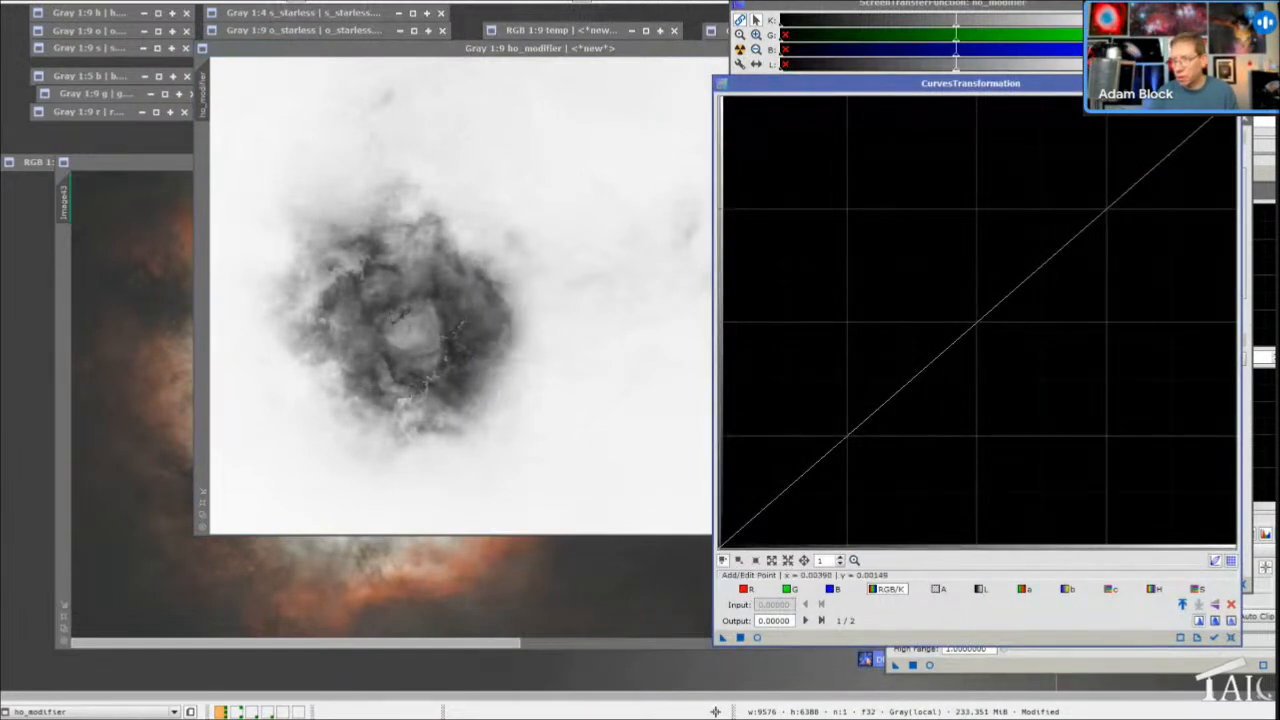
# Raise the RGB/K curve's black endpoint to an output of about 0.495 with real-time preview, and apply it to ho_modifier
pyautogui.moveTo(722, 545); pyautogui.dragTo(722, 324)
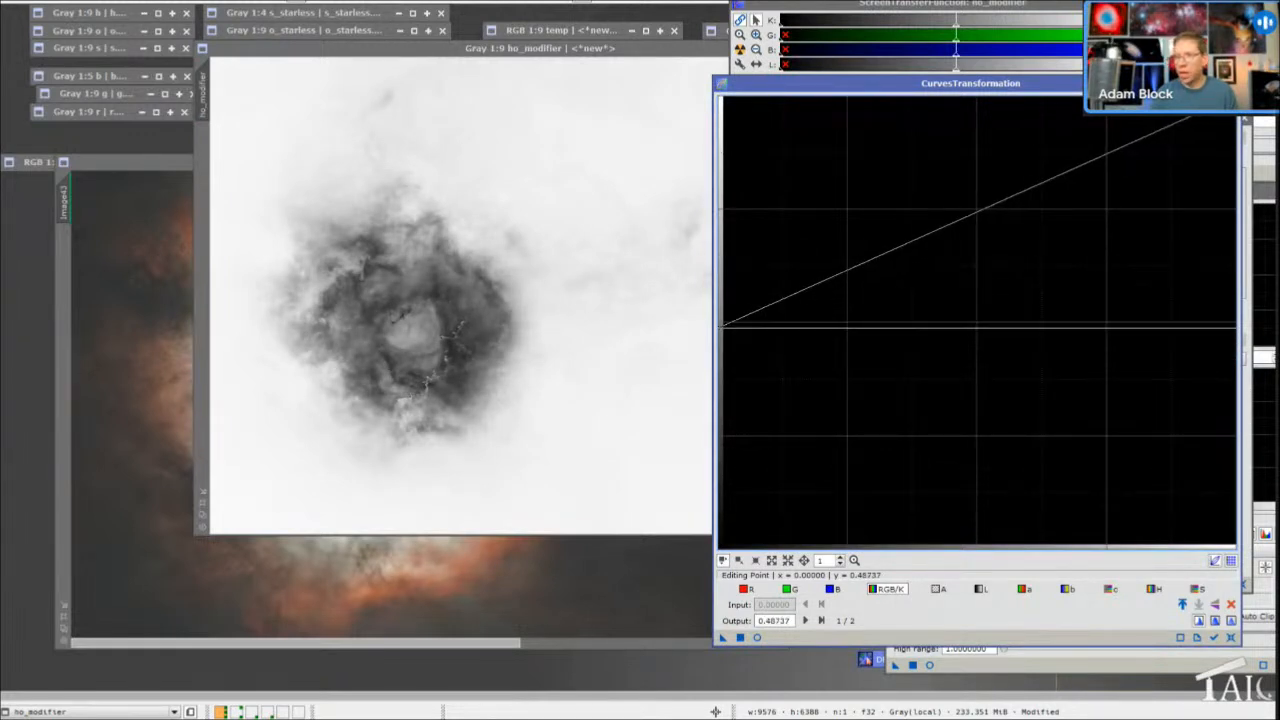
pyautogui.click(757, 639)
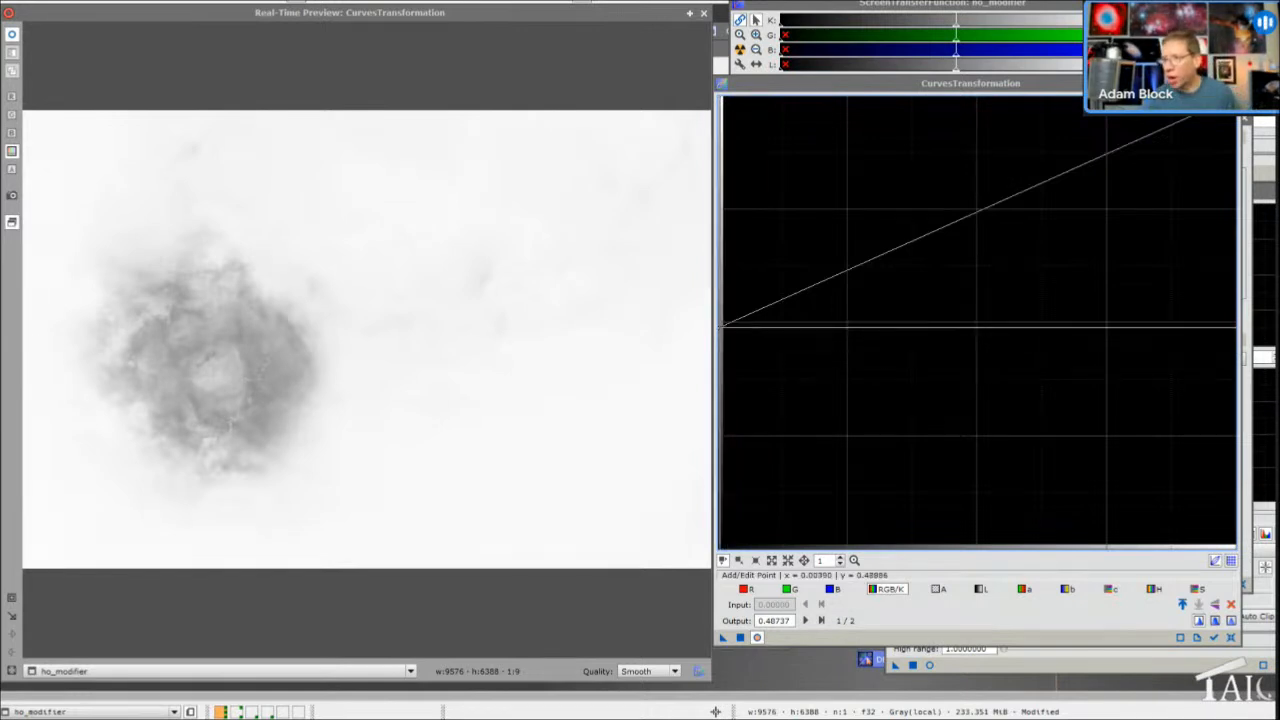
pyautogui.moveTo(723, 324)
pyautogui.mouseDown()
pyautogui.moveTo(723, 470)
pyautogui.moveTo(723, 322)
pyautogui.mouseUp()
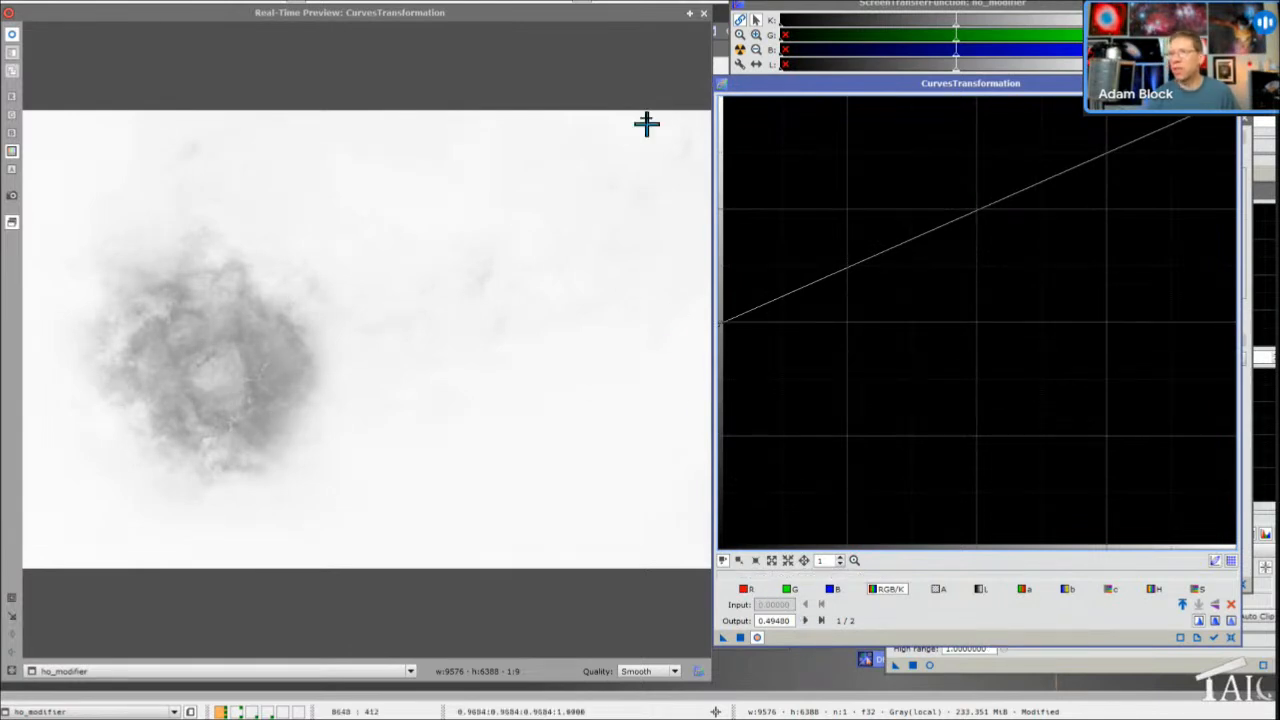
pyautogui.click(704, 13)
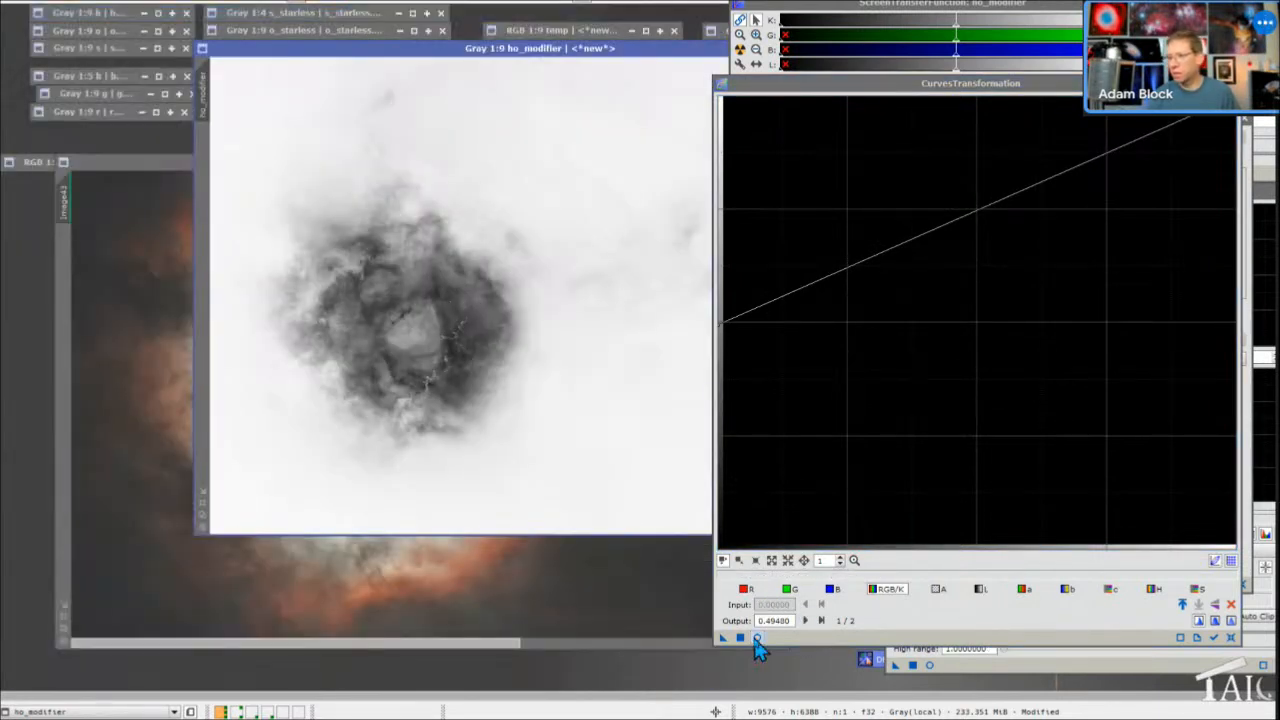
pyautogui.moveTo(724, 637); pyautogui.dragTo(595, 412)
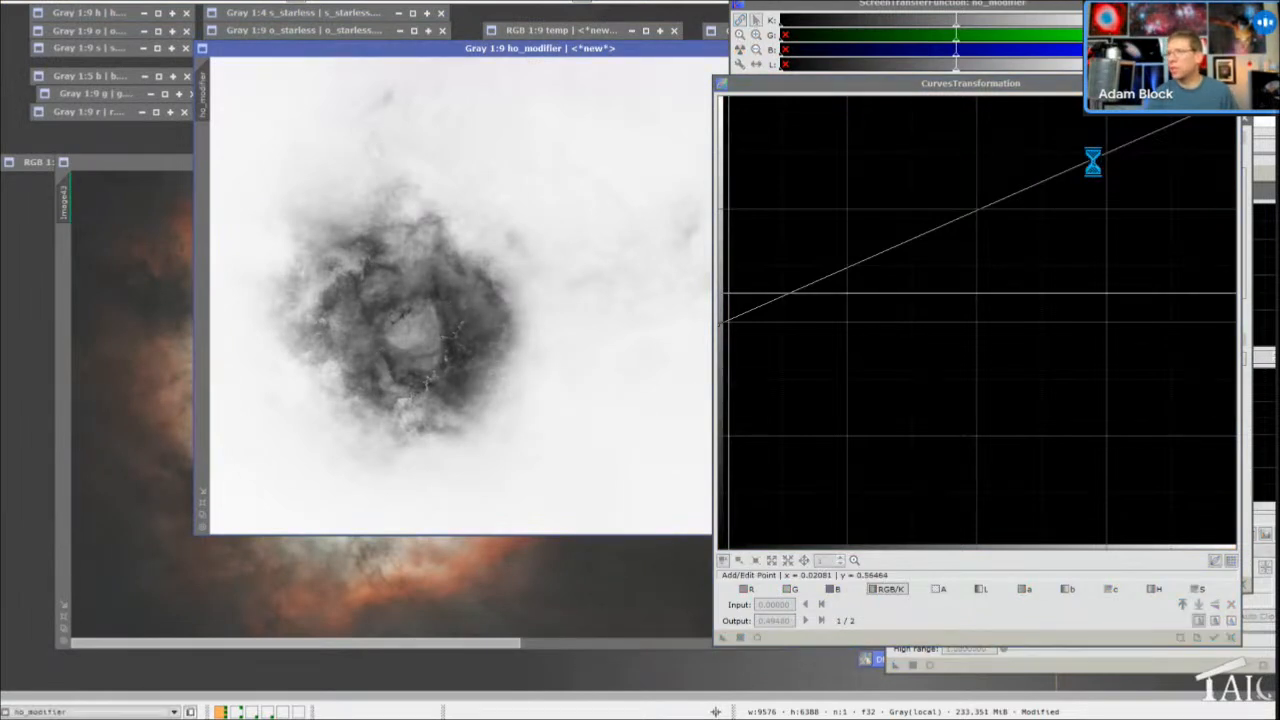
pyautogui.click(1233, 84)
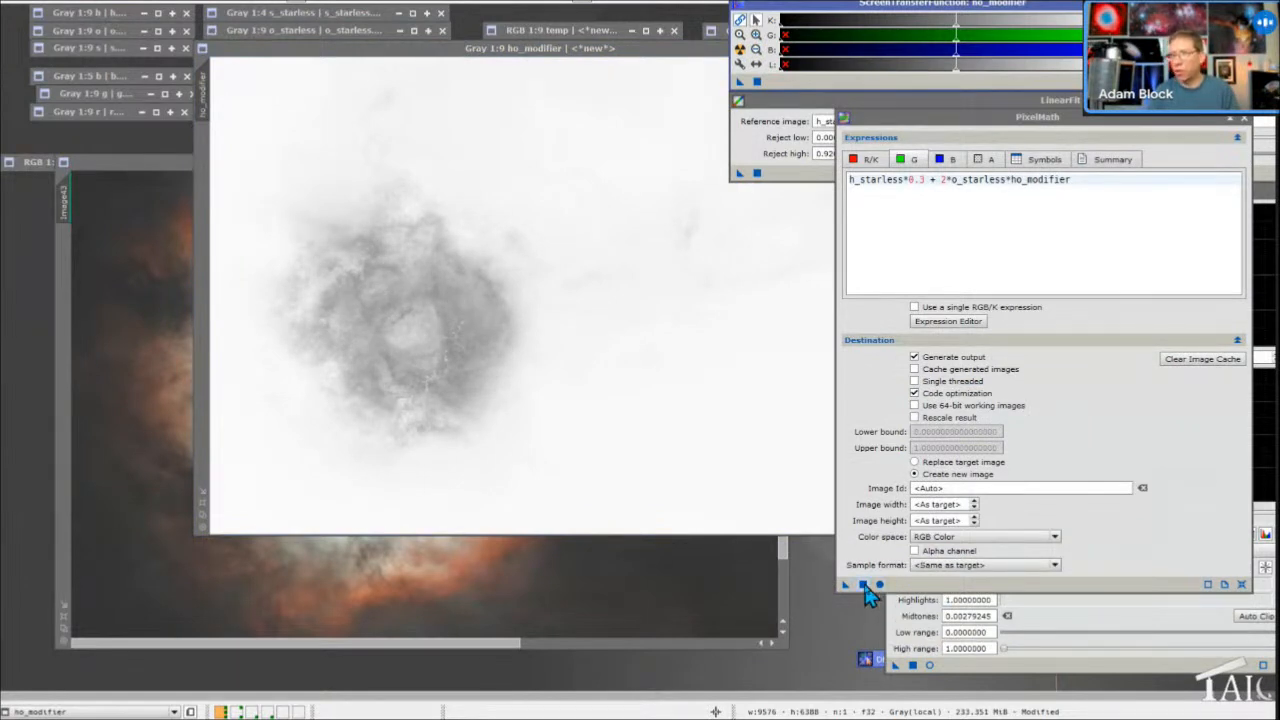
# Run the PixelMath combination again with the lightened ho_modifier to create a new RGB image, placed in full view
pyautogui.click(864, 586)
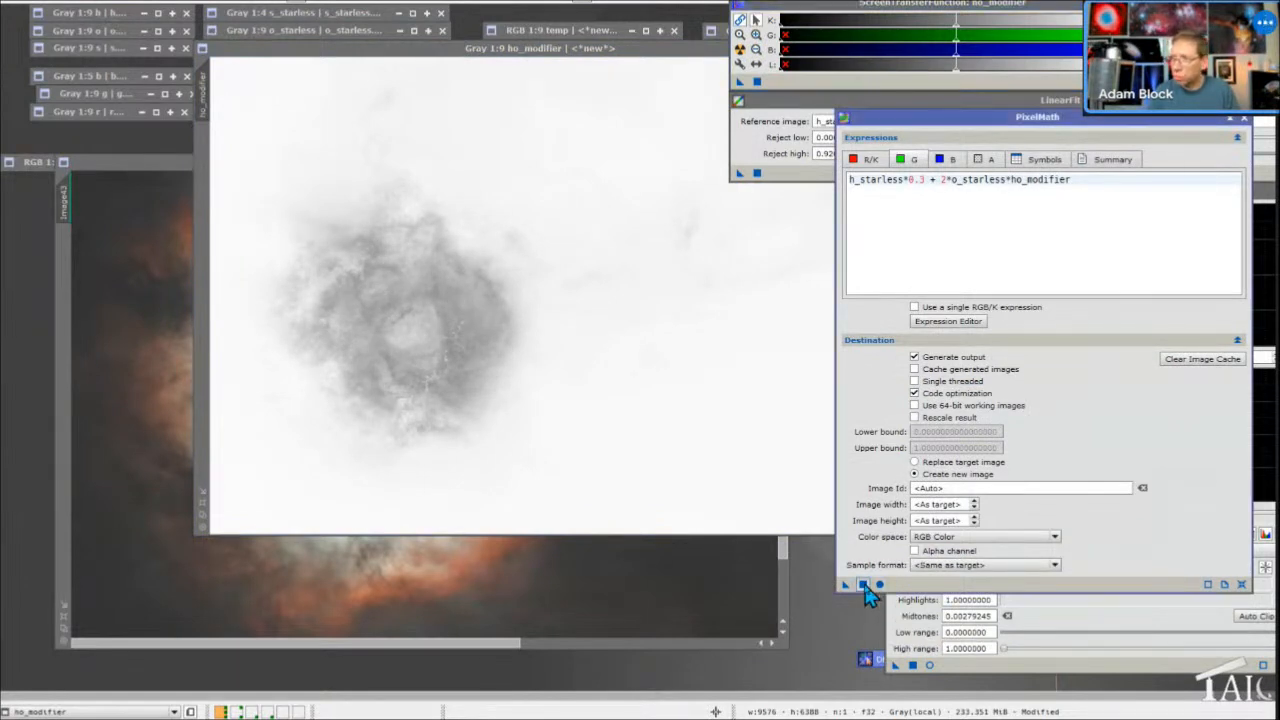
pyautogui.click(864, 586)
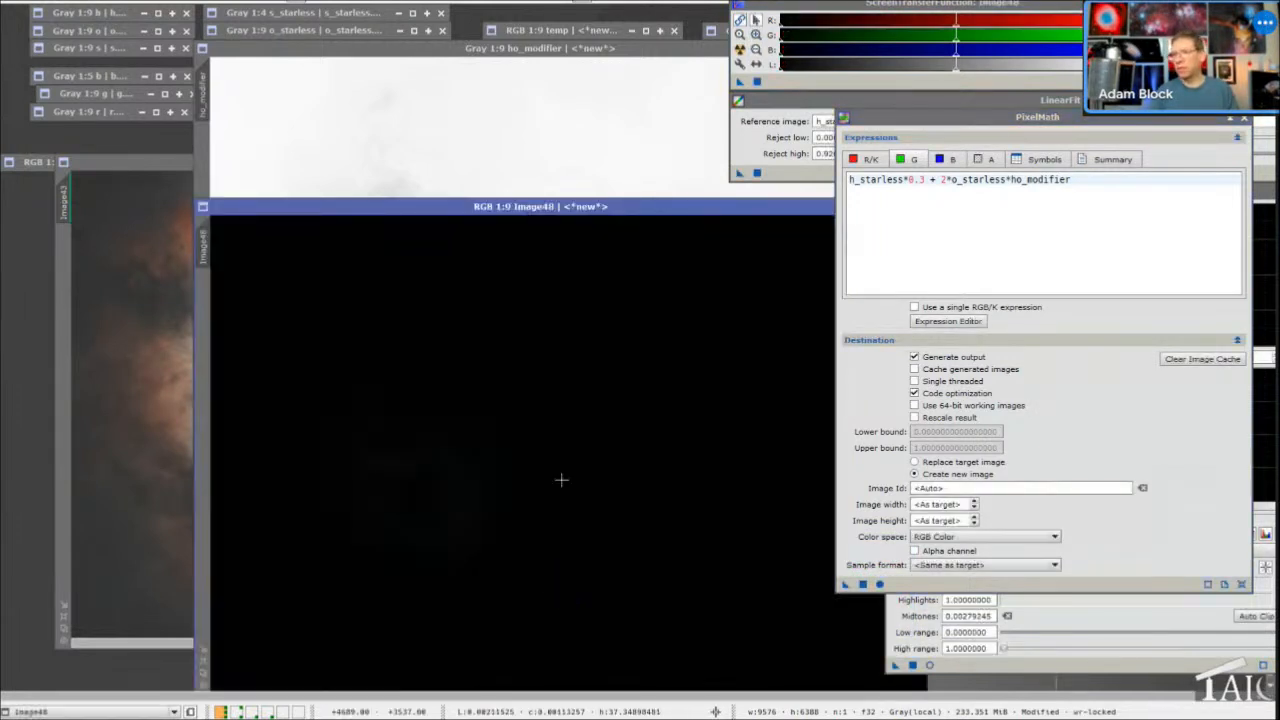
pyautogui.moveTo(594, 207); pyautogui.dragTo(452, 66)
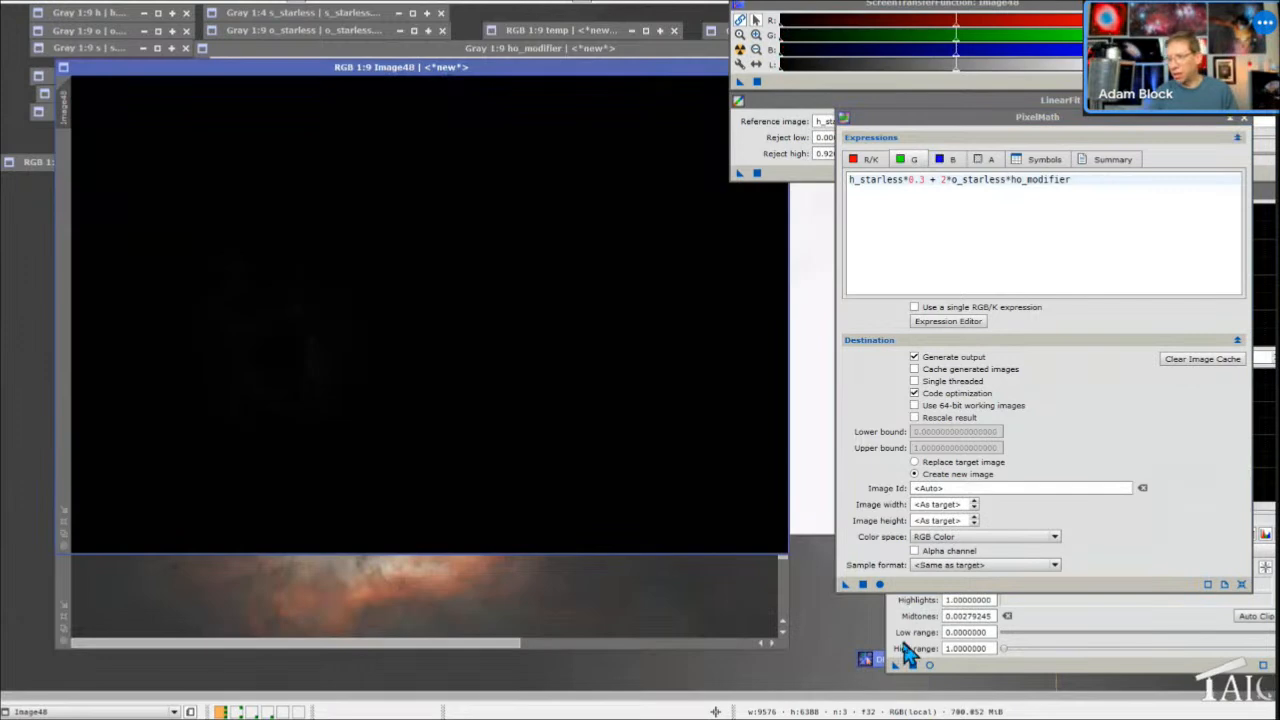
# Run DynamicBackgroundExtraction with Subtraction on the rebuilt colour image, replacing the target, and end the session
pyautogui.hotkey('ctrl', 'a')
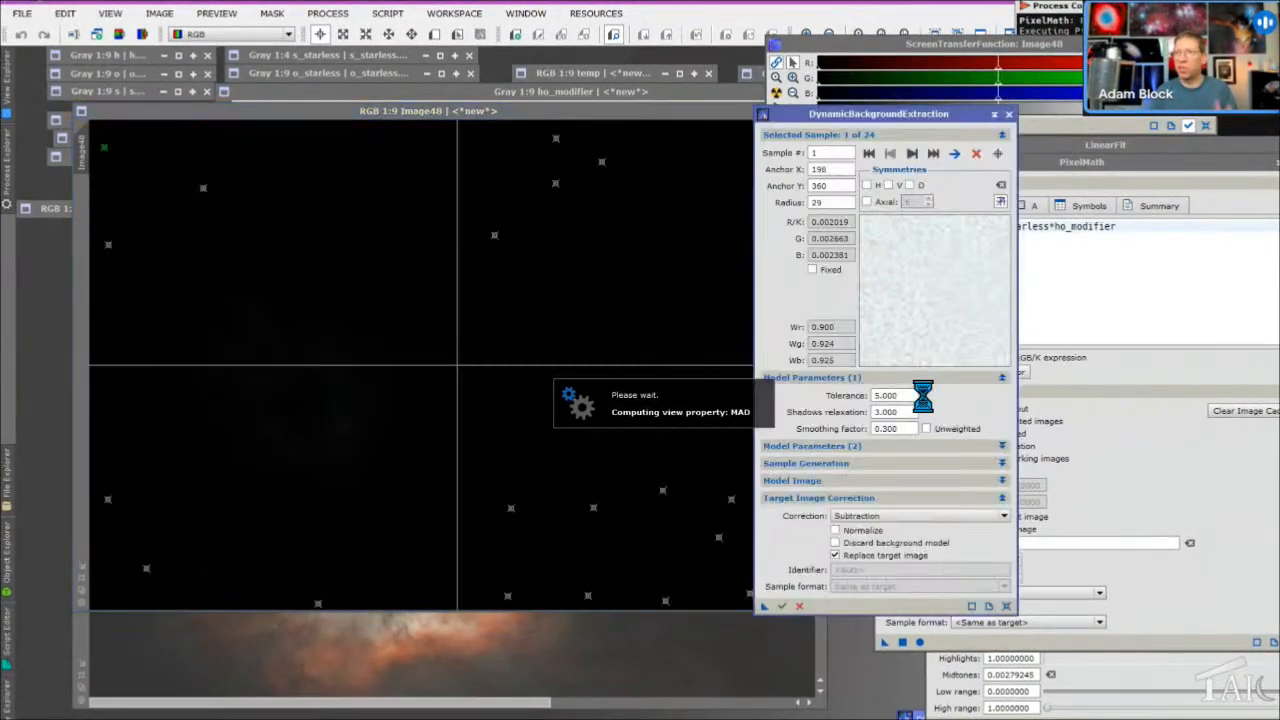
pyautogui.click(782, 606)
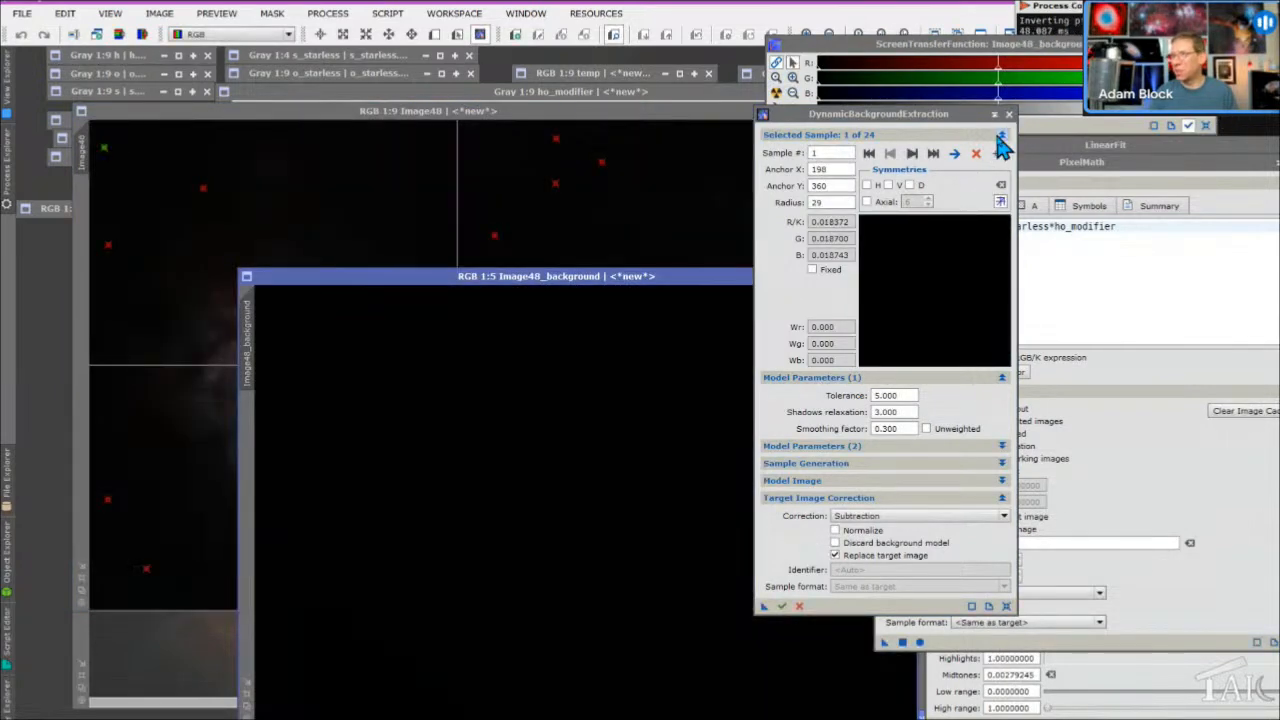
pyautogui.click(1008, 114)
pyautogui.click(640, 414)
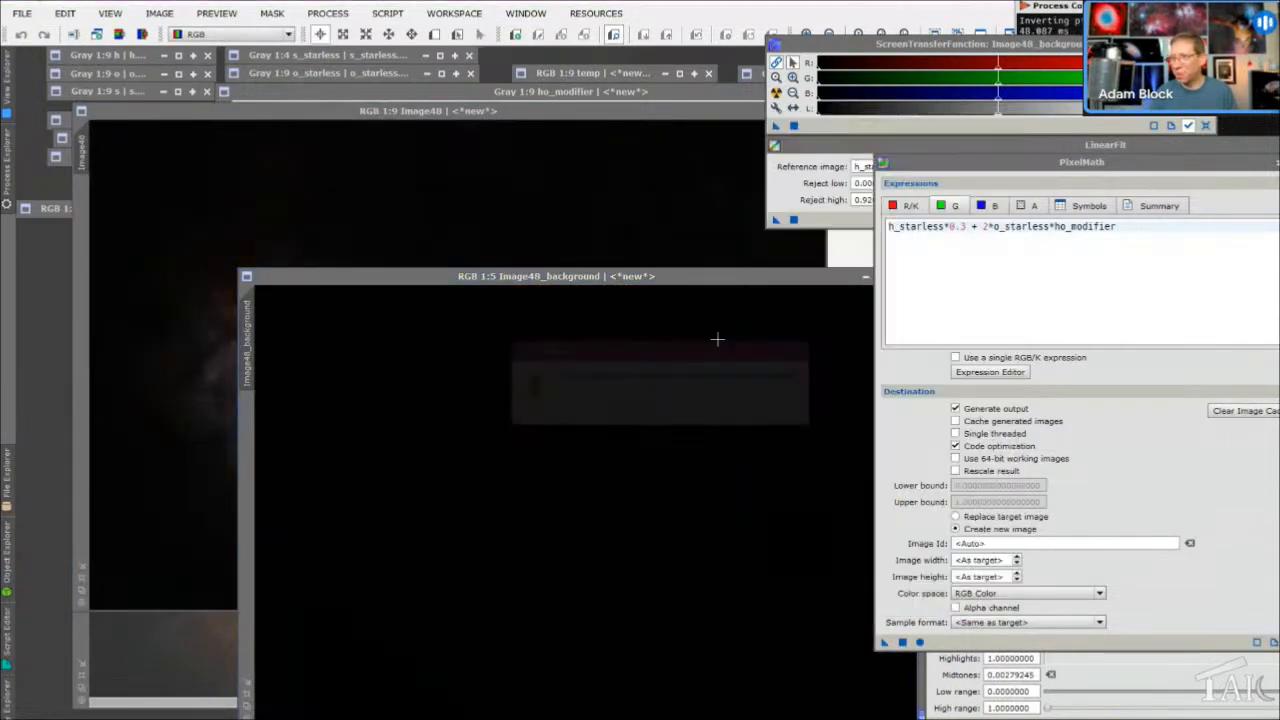
# Dismiss the new background model, auto-stretch Image48's display and darken its midtones to inspect the nebula
pyautogui.click(759, 257)
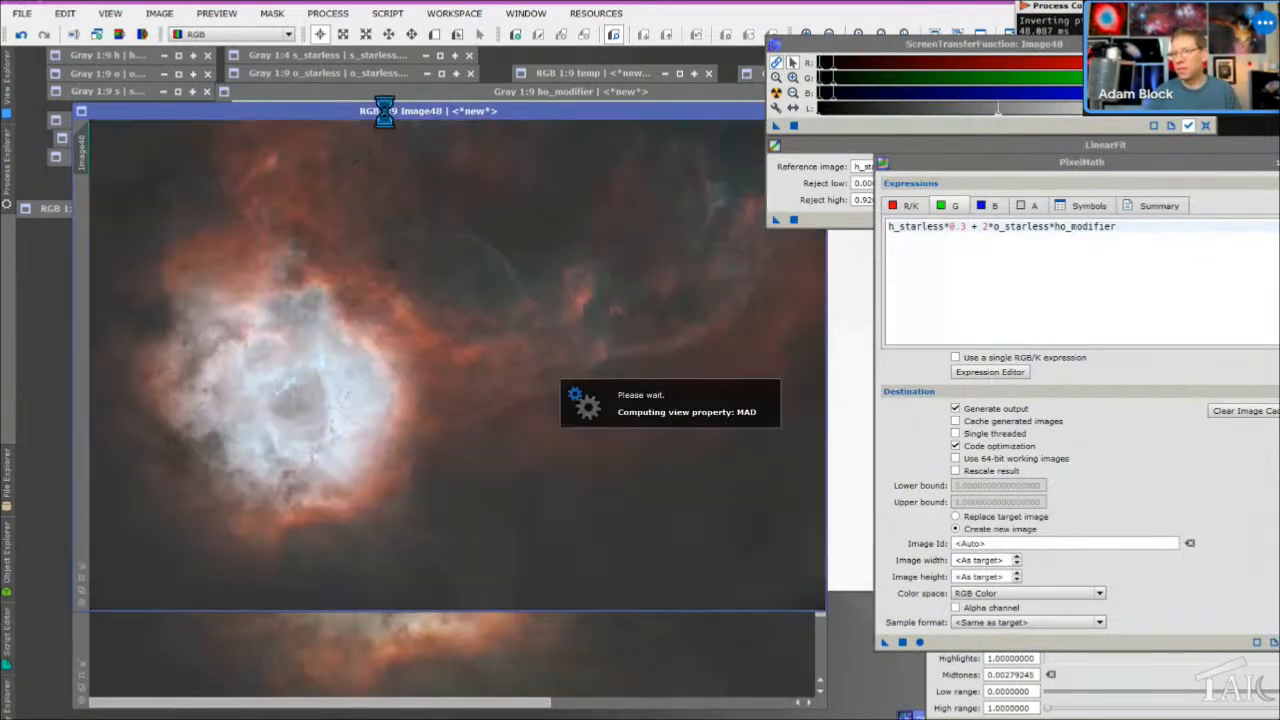
pyautogui.moveTo(388, 115); pyautogui.dragTo(426, 140)
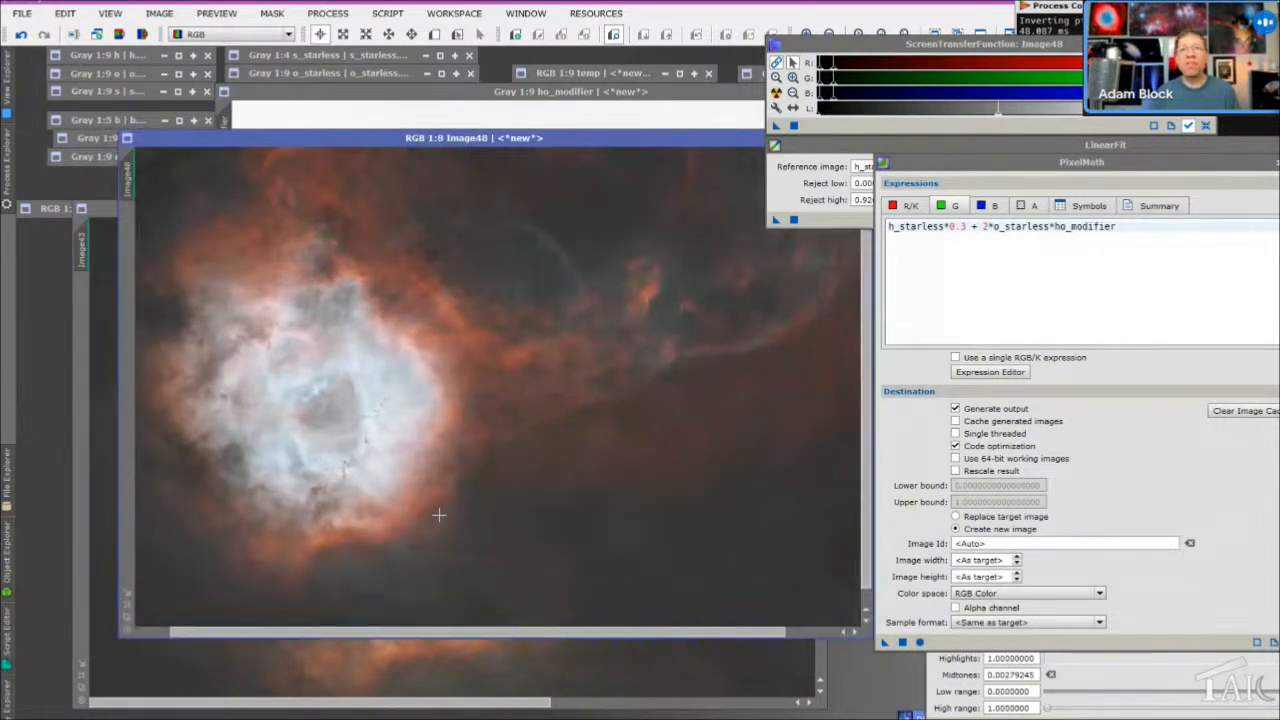
pyautogui.scroll(1, 415, 483)
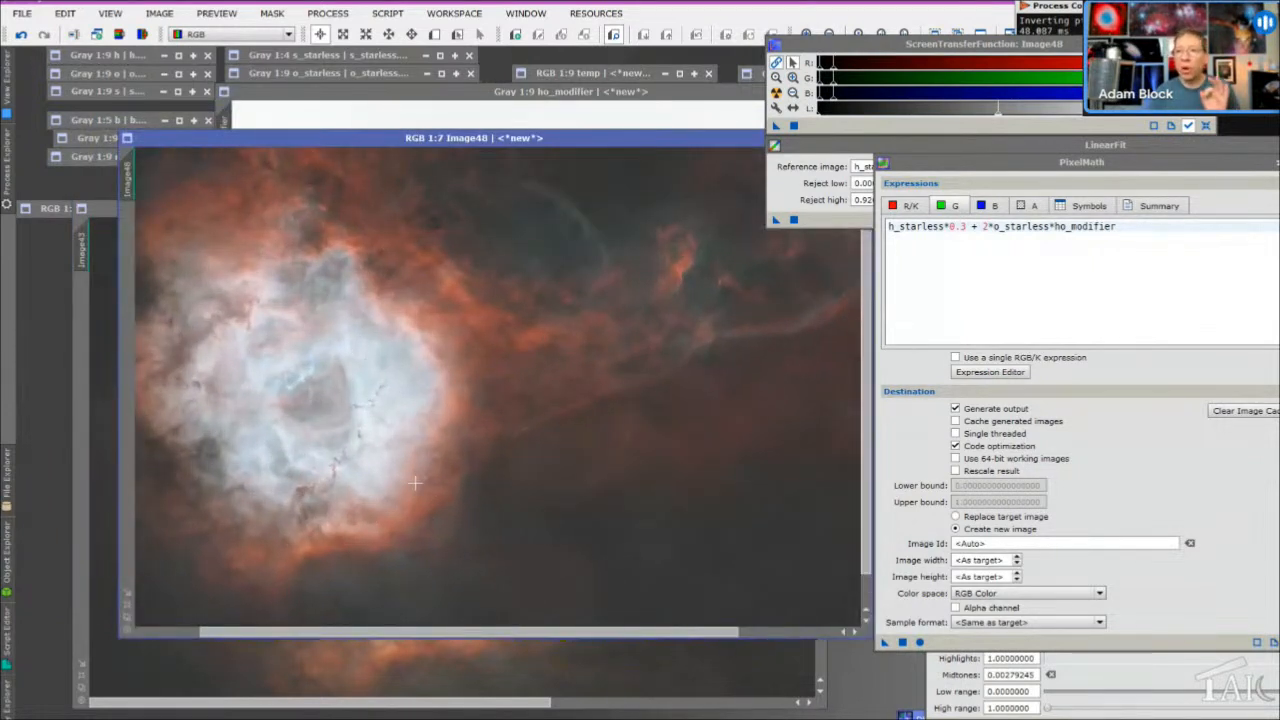
pyautogui.moveTo(833, 63); pyautogui.dragTo(841, 64)
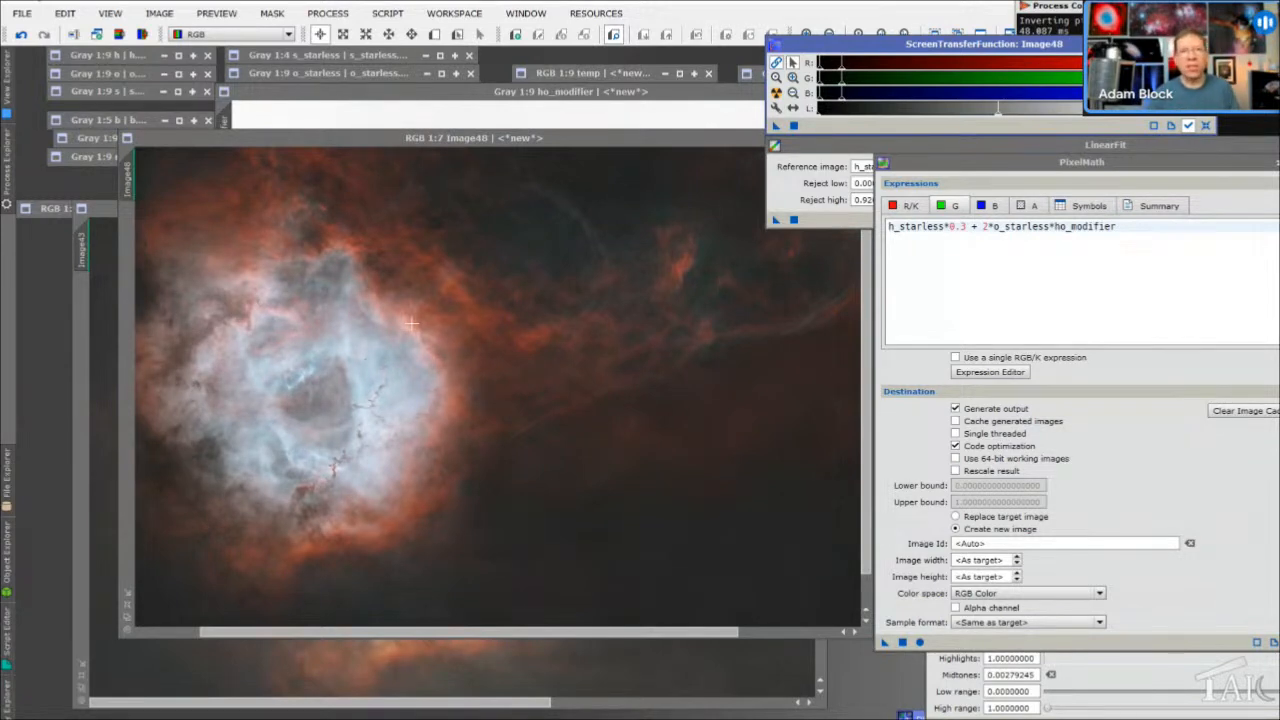
pyautogui.moveTo(296, 141); pyautogui.dragTo(372, 170)
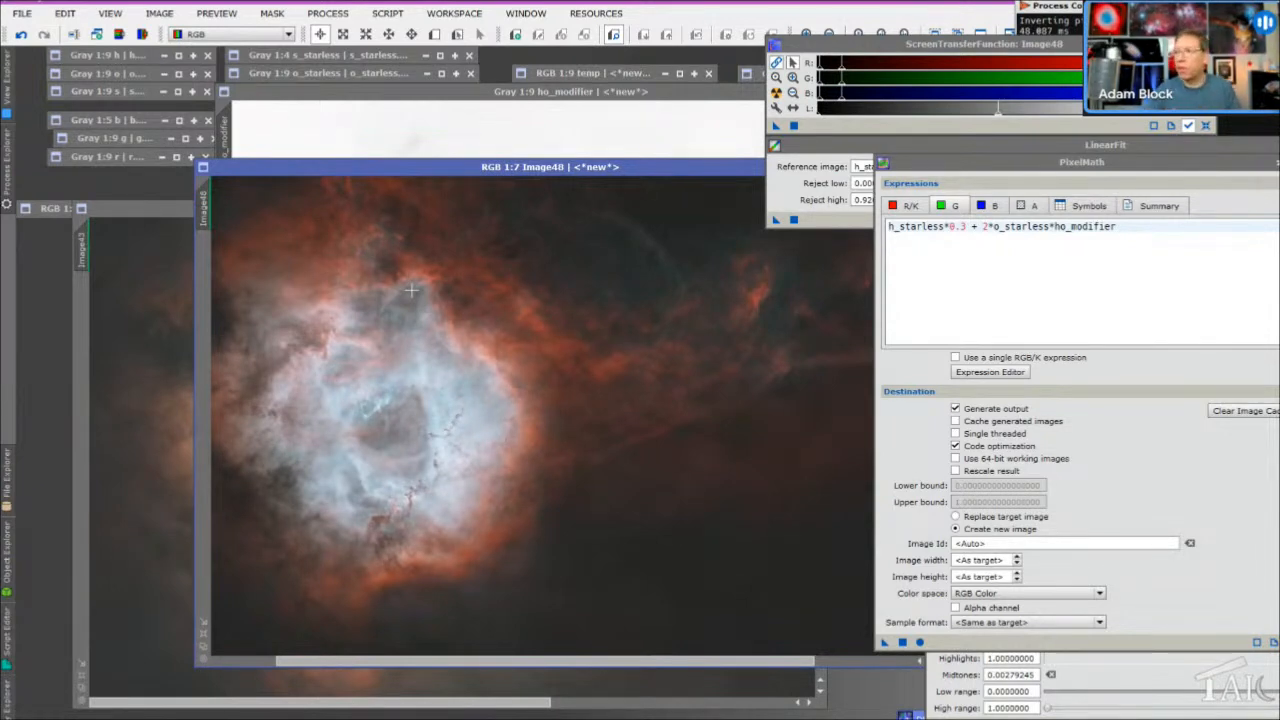
# Show PixelMath's red expression and collapse the ho_modifier window to uncover the other stored images
pyautogui.click(910, 205)
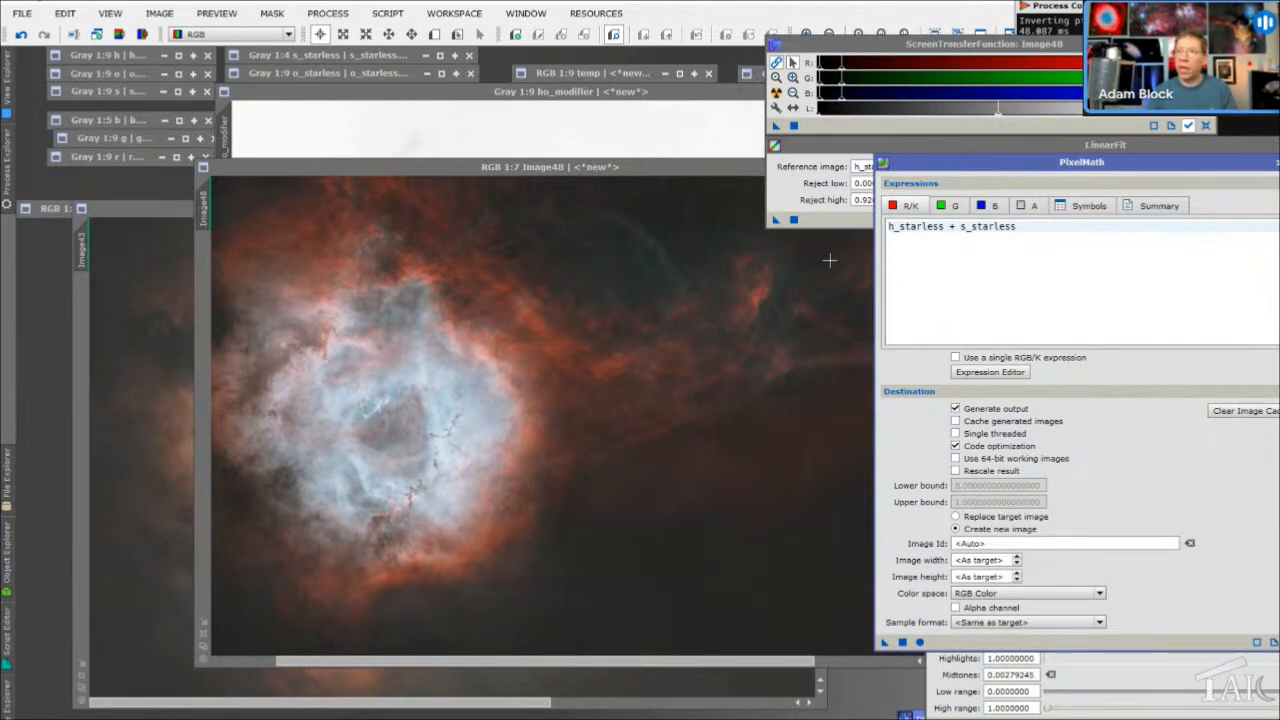
pyautogui.click(734, 106)
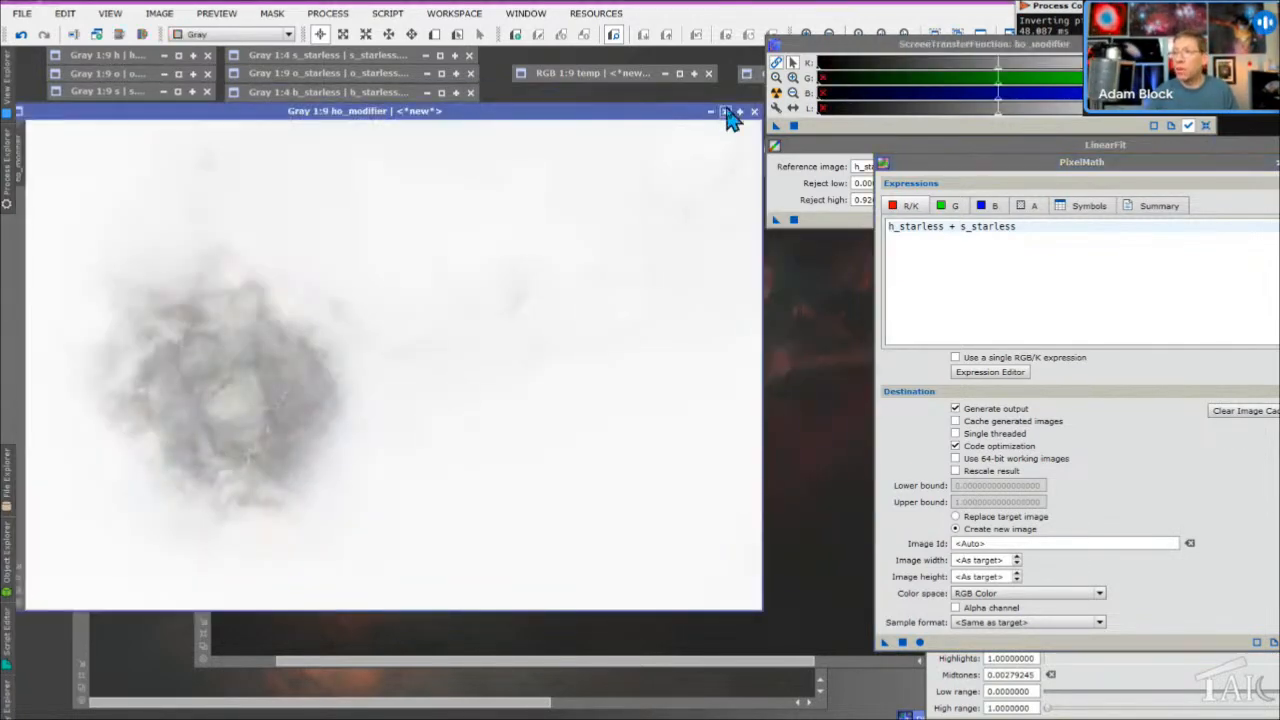
pyautogui.click(727, 113)
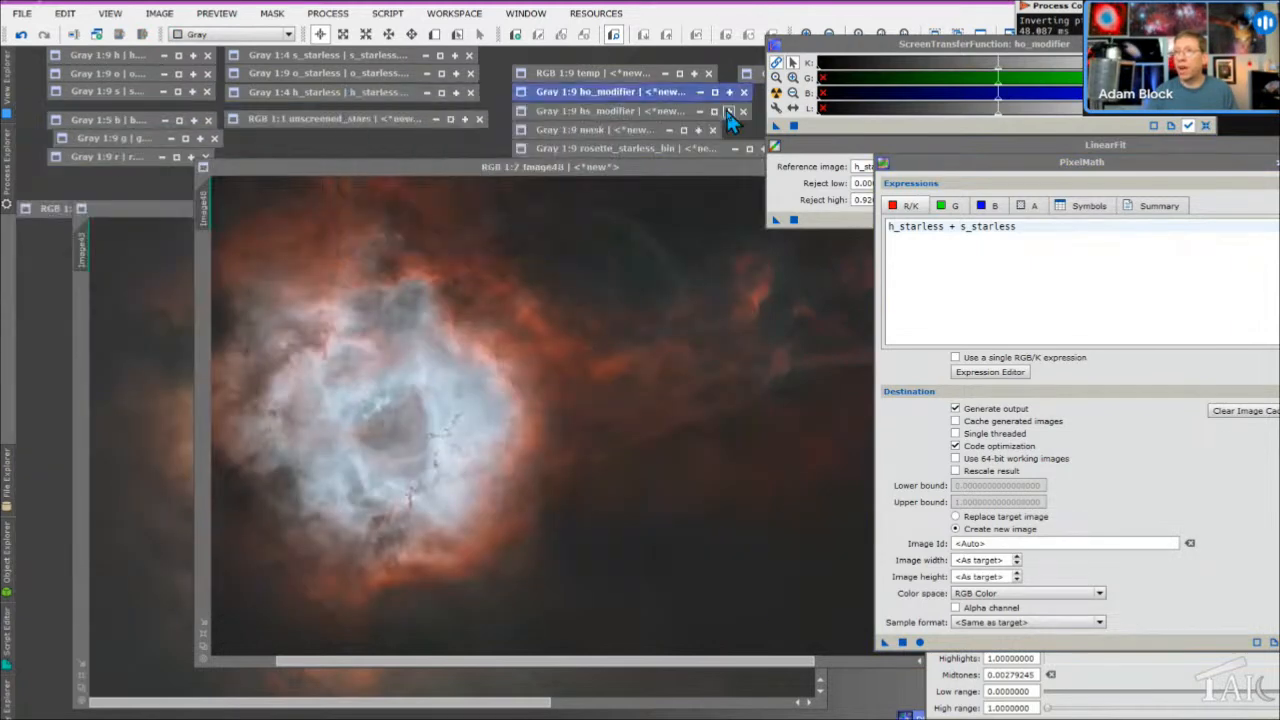
# Expand the hs_modifier image and open its processing history to examine the PixelMath expression that made it
pyautogui.doubleClick(603, 113)
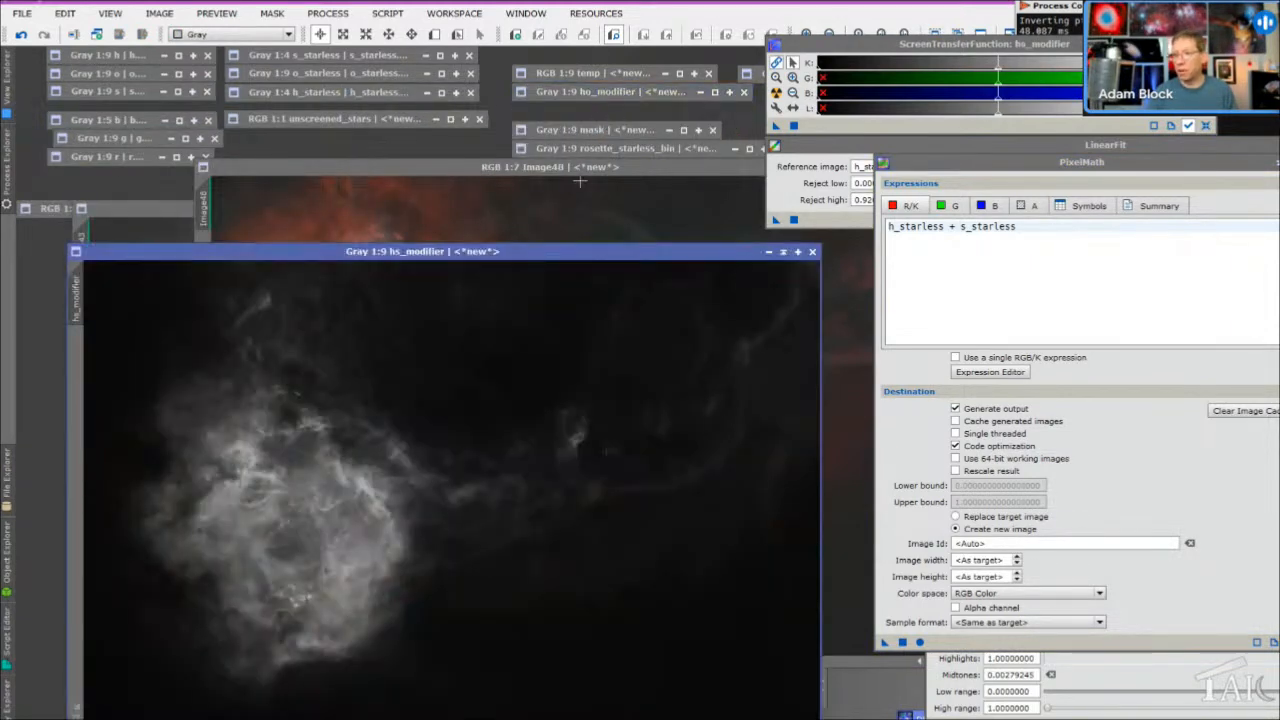
pyautogui.moveTo(482, 252); pyautogui.dragTo(488, 168)
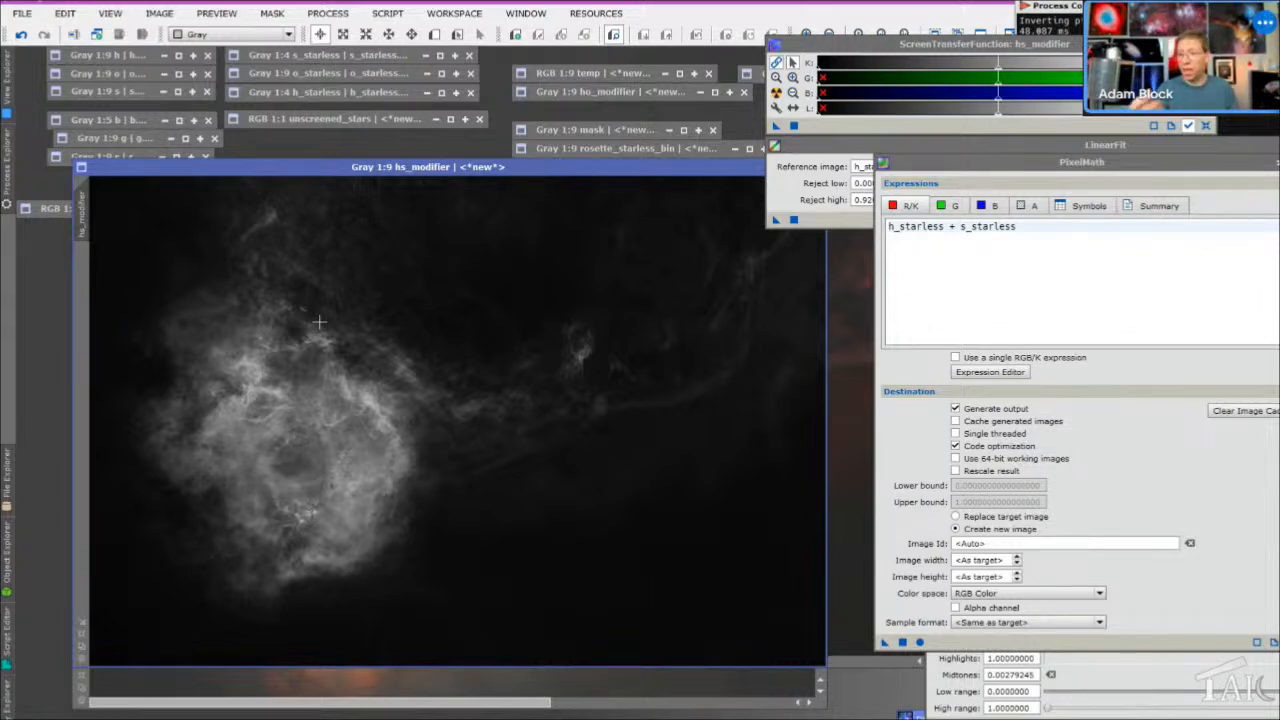
pyautogui.rightClick(90, 213)
pyautogui.click(155, 343)
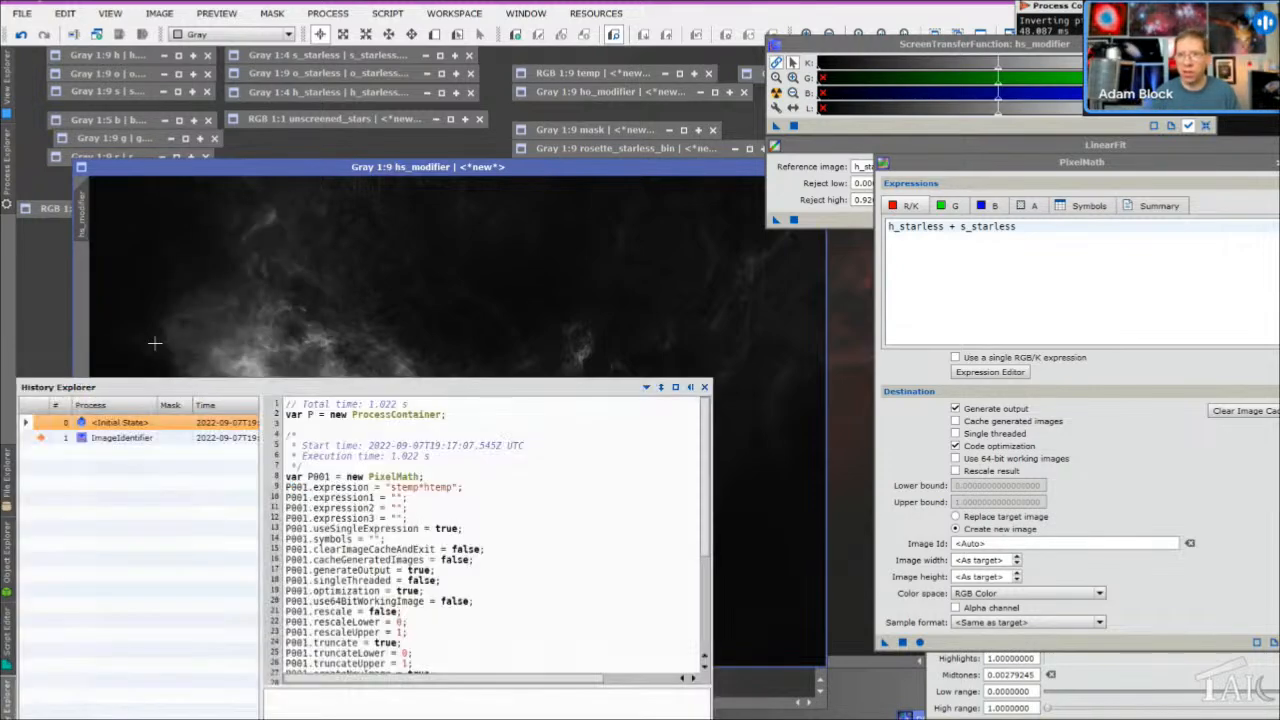
# Inspect the ImageIdentifier entry in the hs_modifier image's history, and close the History Explorer and the process window
pyautogui.doubleClick(135, 445)
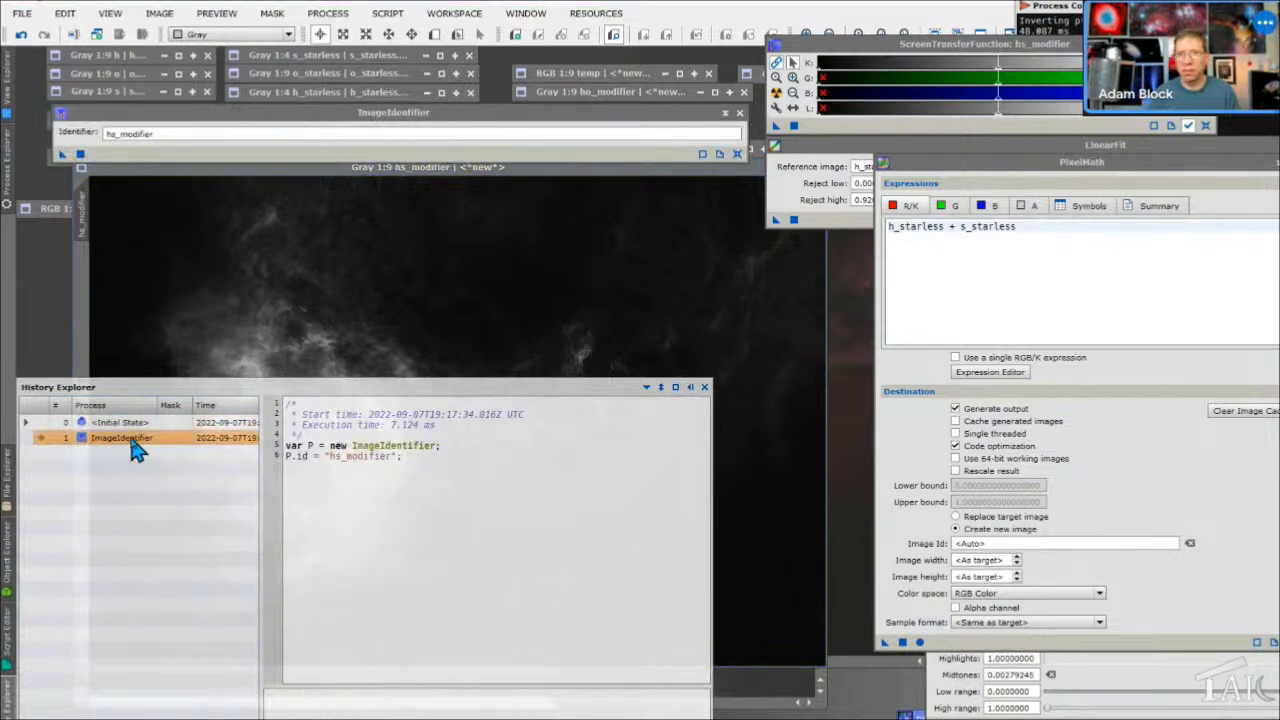
pyautogui.click(705, 388)
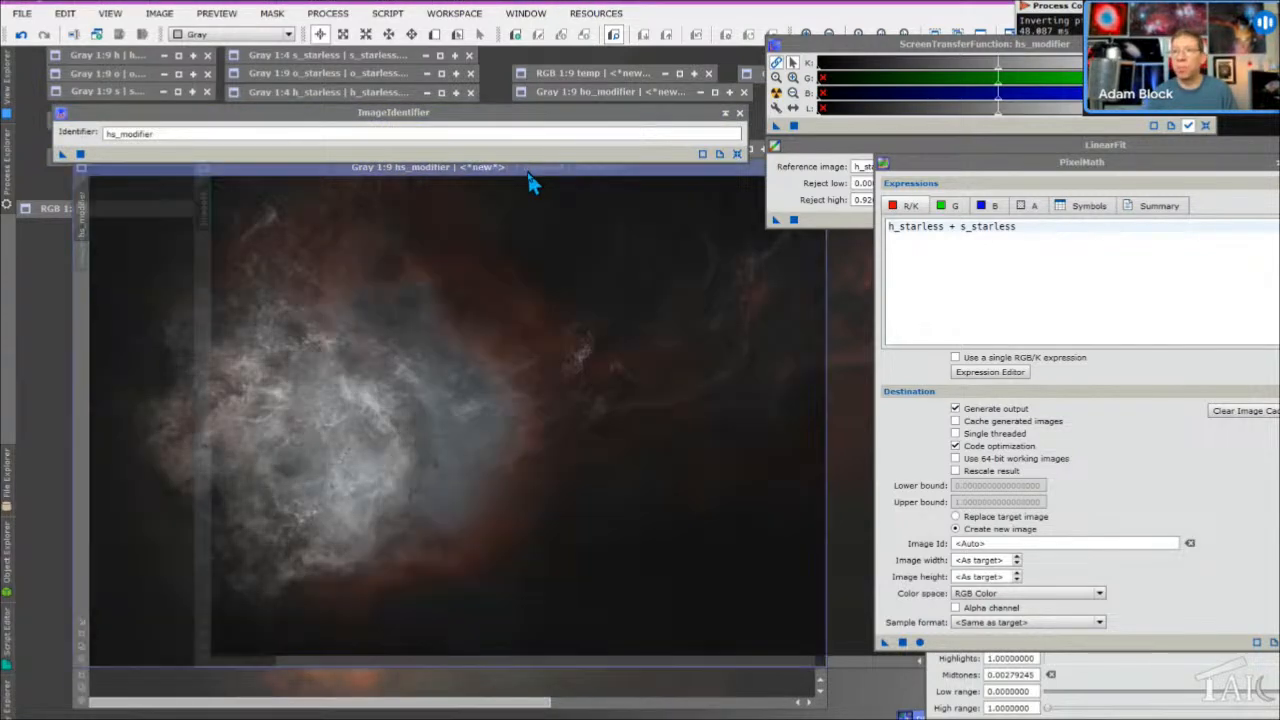
pyautogui.click(739, 112)
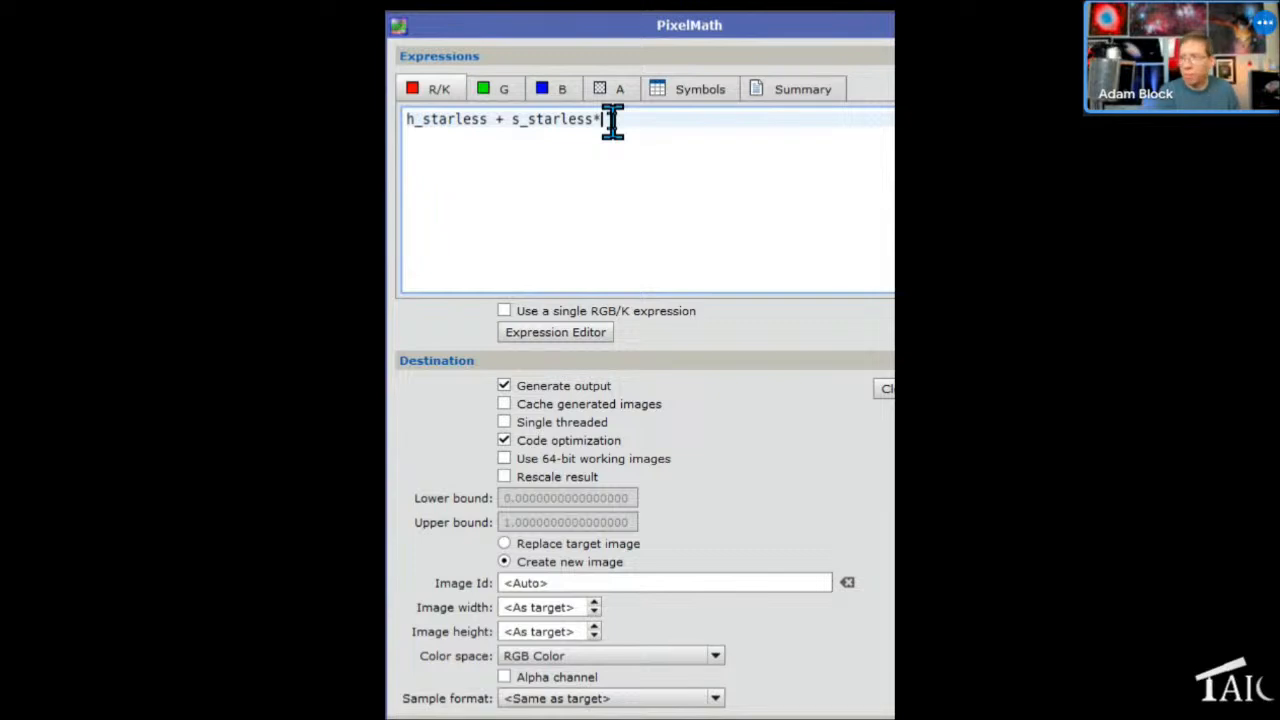
# Multiply s_starless by hs_modifier in PixelMath's R/K expression
pyautogui.write('h')
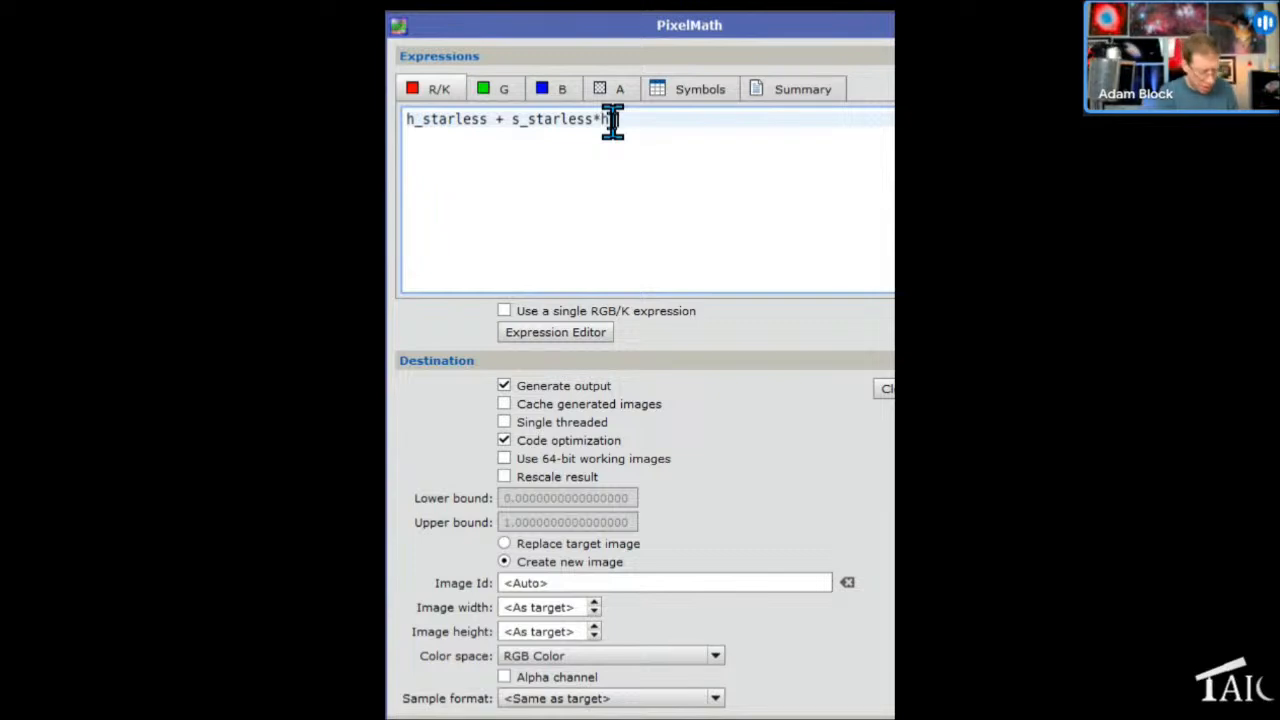
pyautogui.write('_modi')
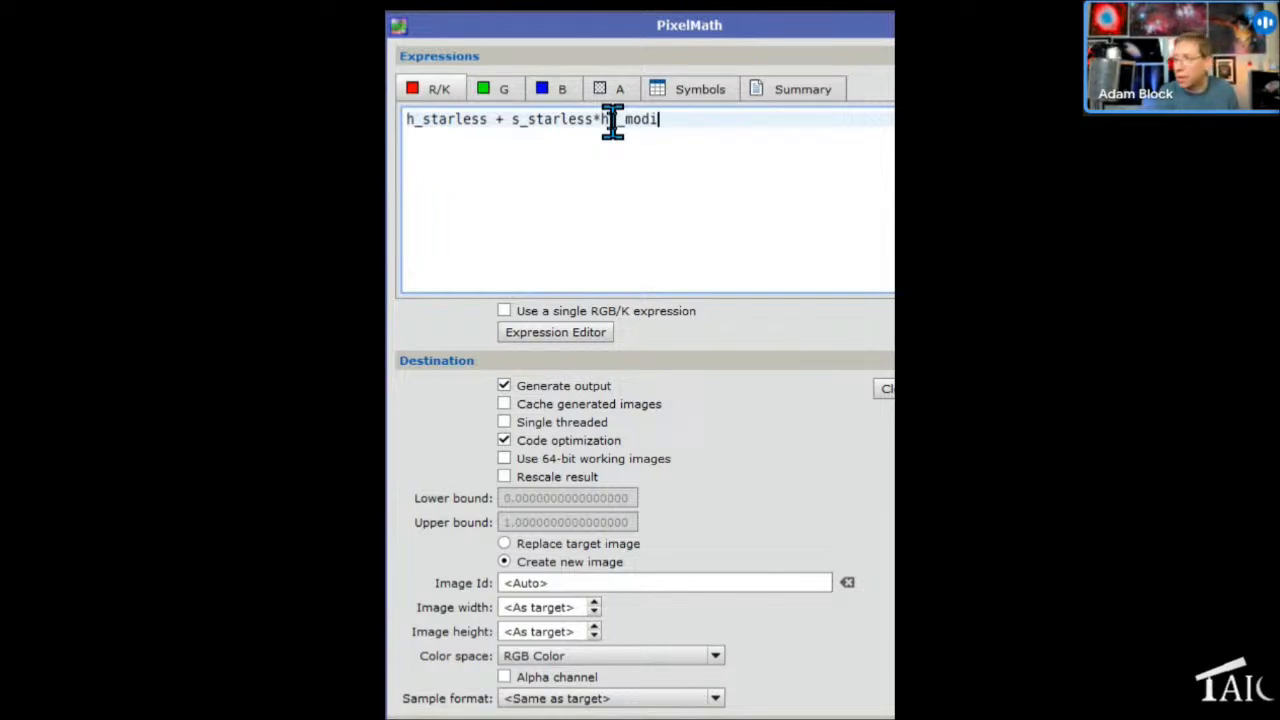
pyautogui.write('fier')
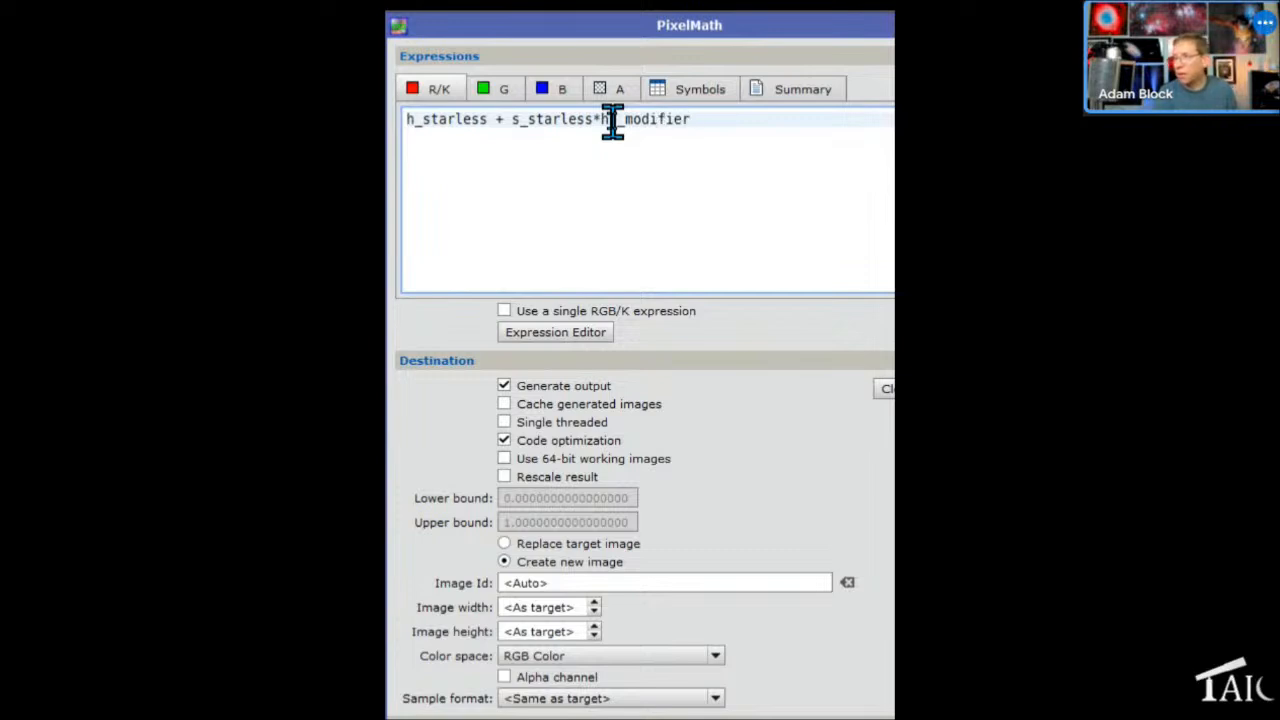
pyautogui.click(612, 120)
pyautogui.write('s')
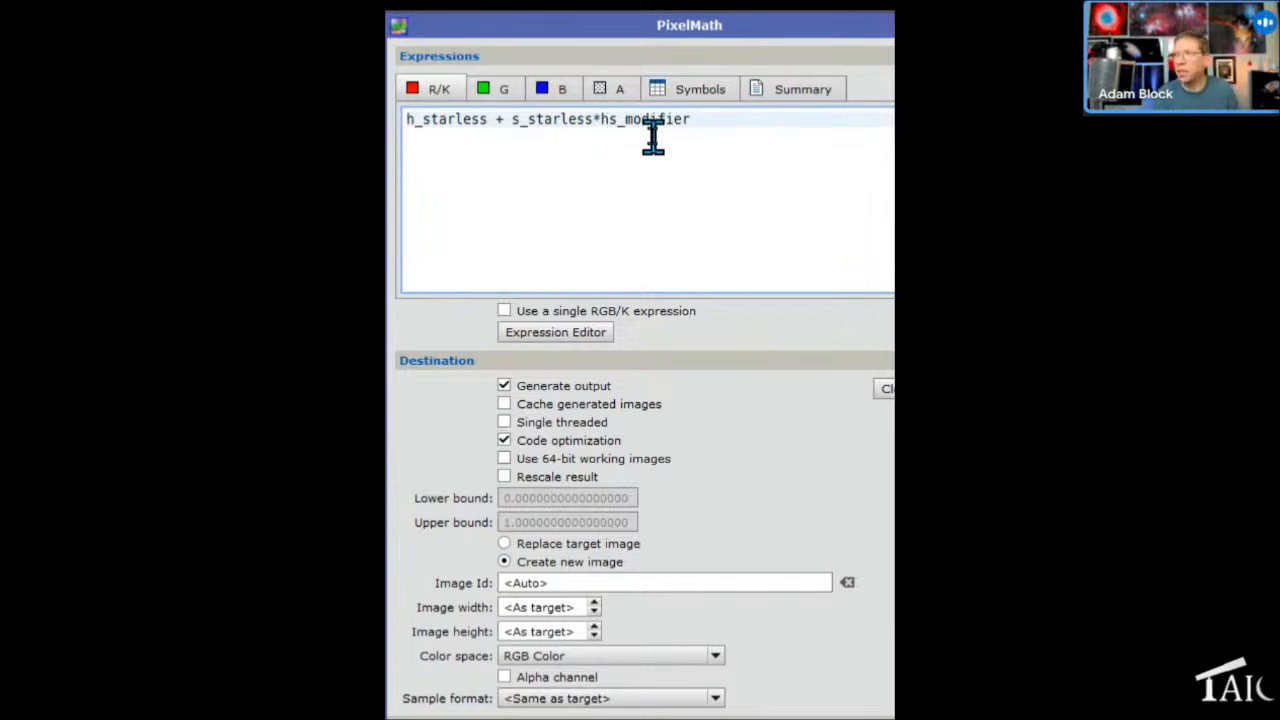
# Enclose hs_modifier in parentheses and add 1, making the R/K expression h_starless + s_starless*(hs_modifier+1)
pyautogui.press('Right')
pyautogui.write('(')
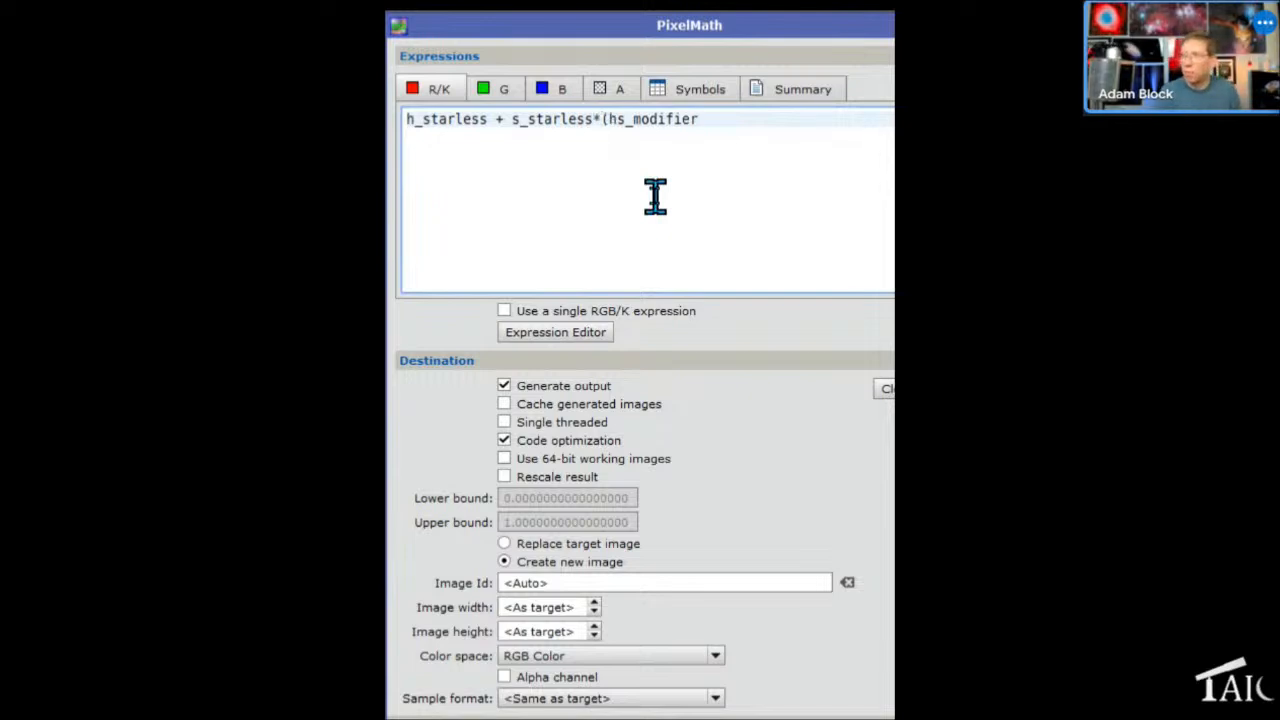
pyautogui.press('Right')
pyautogui.press('Right')
pyautogui.press('Right')
pyautogui.press('Right')
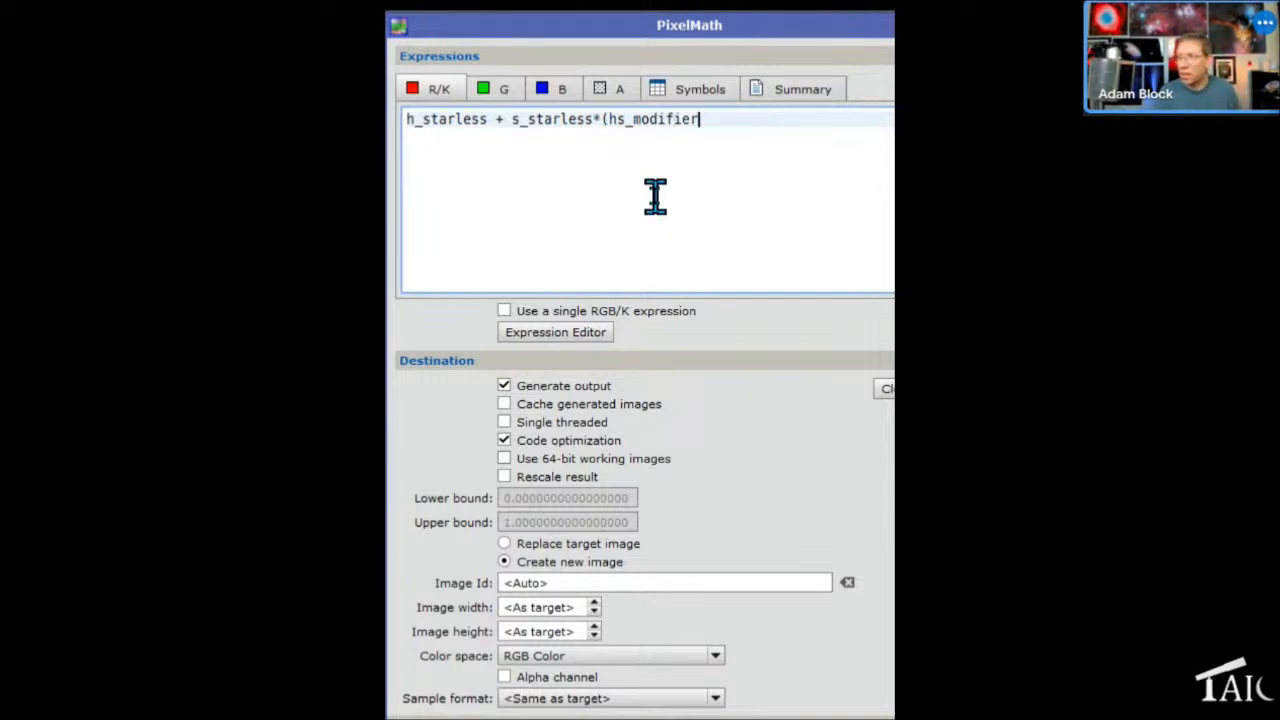
pyautogui.write(')')
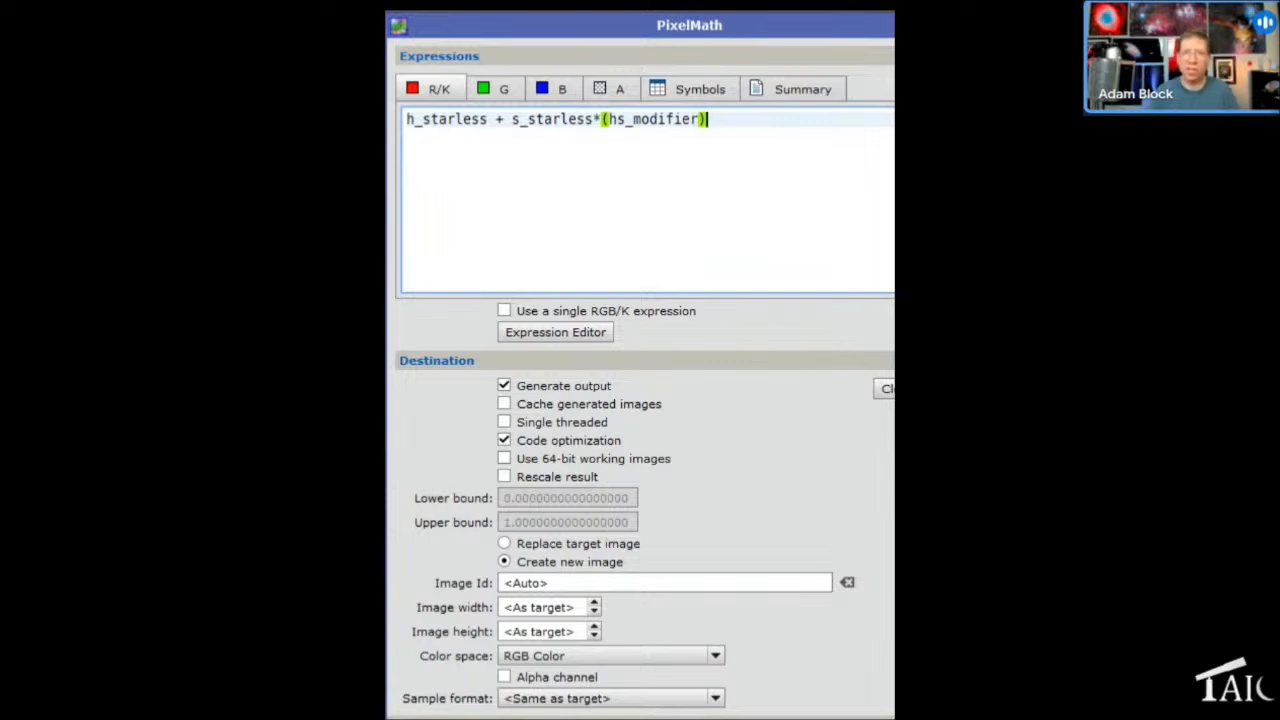
pyautogui.click(692, 121)
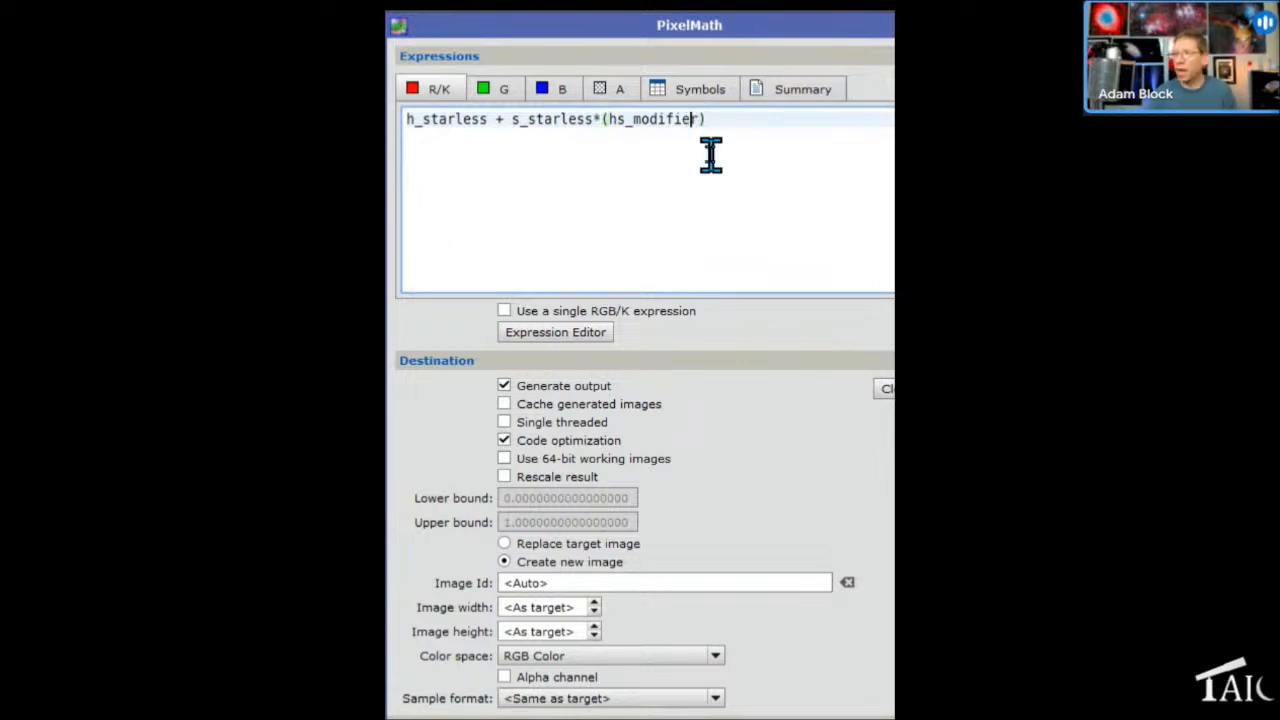
pyautogui.write('+1')
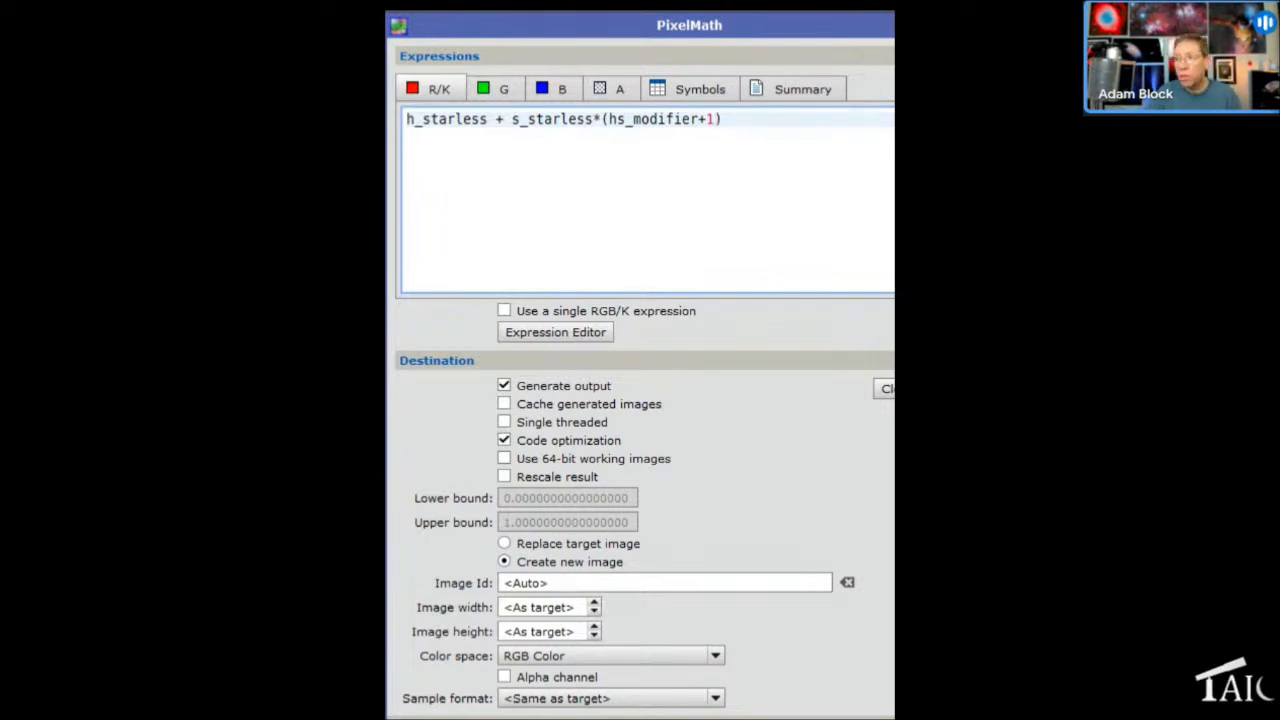
# Check the green-channel expression and run PixelMath to create a new RGB image, moving its window clear of the others
pyautogui.click(512, 92)
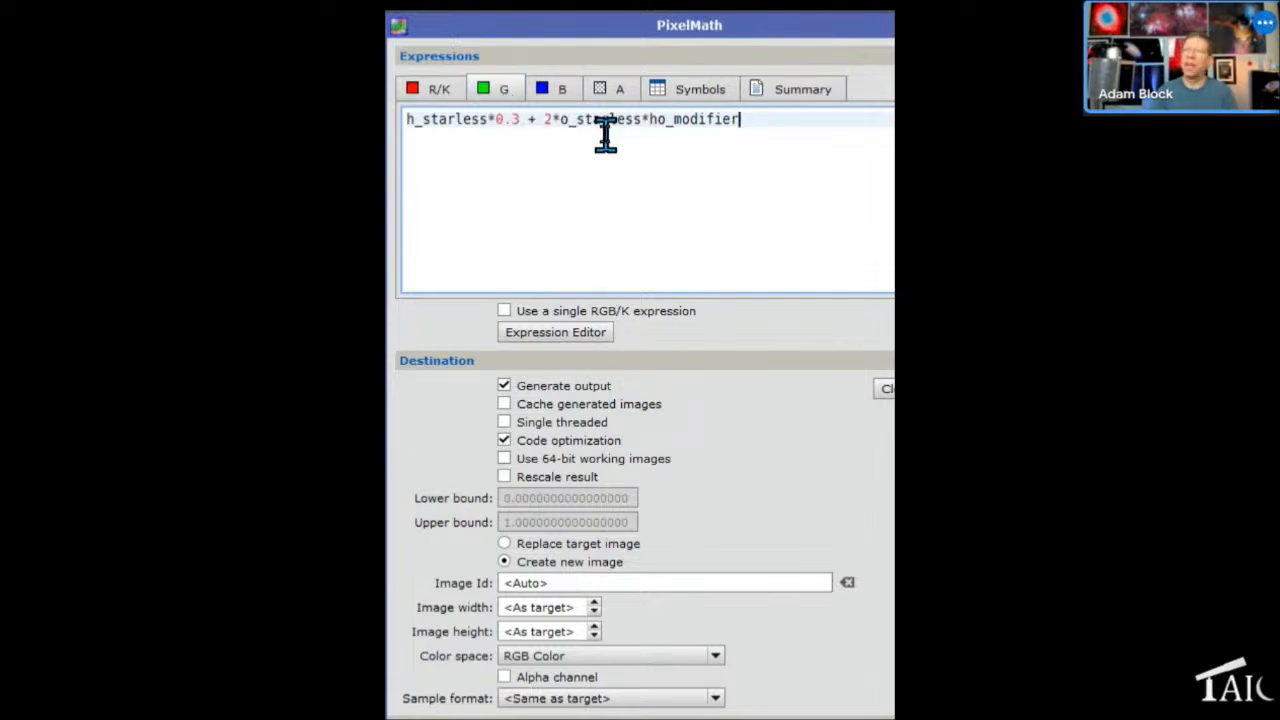
pyautogui.click(443, 90)
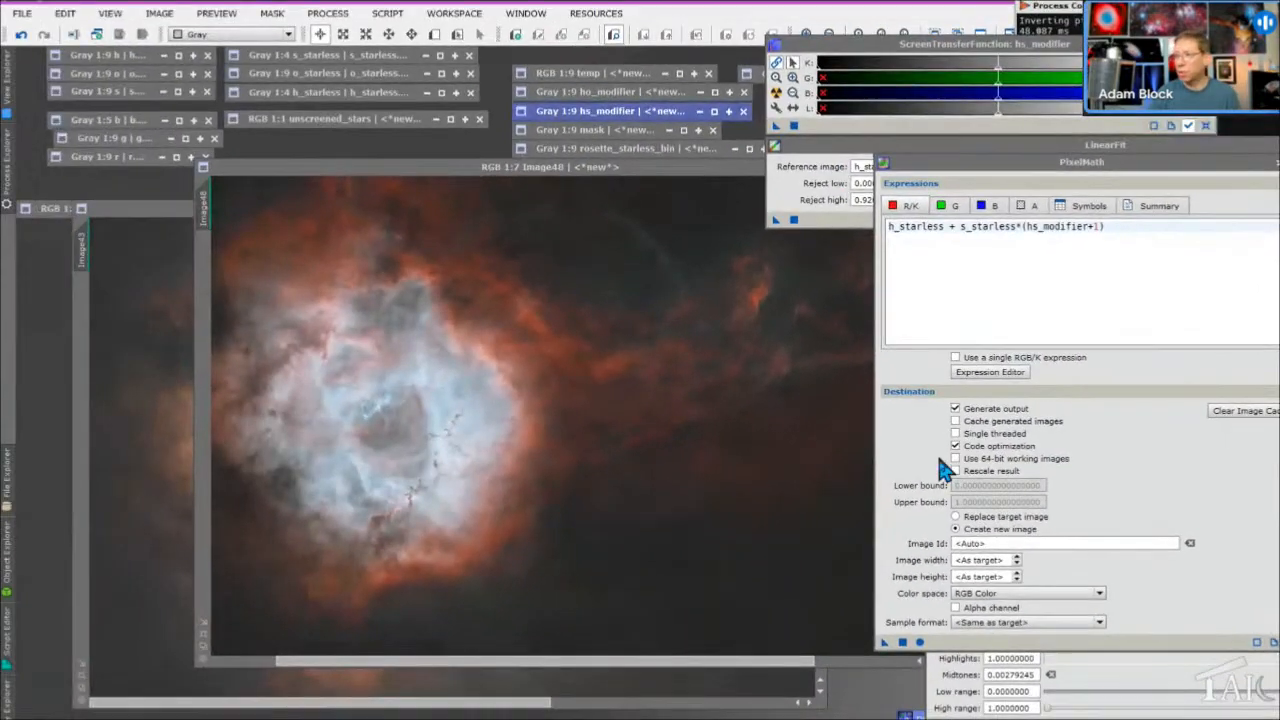
pyautogui.click(902, 642)
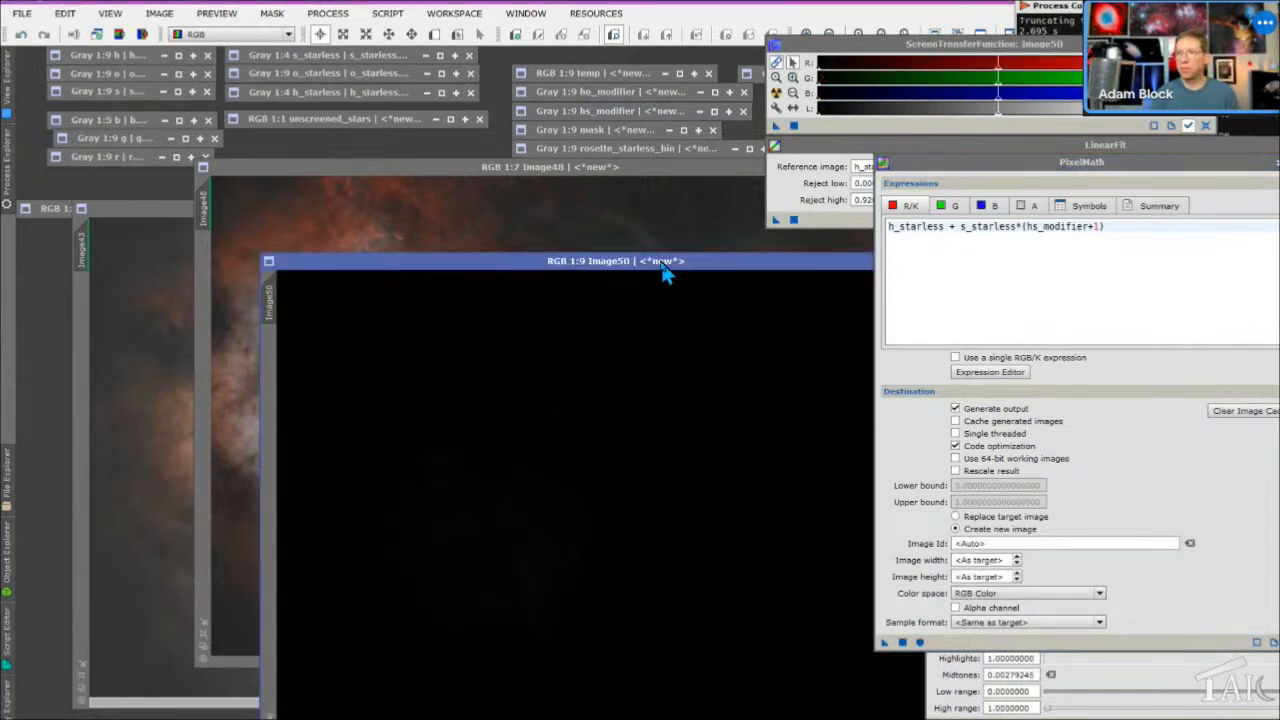
pyautogui.moveTo(668, 263); pyautogui.dragTo(464, 133)
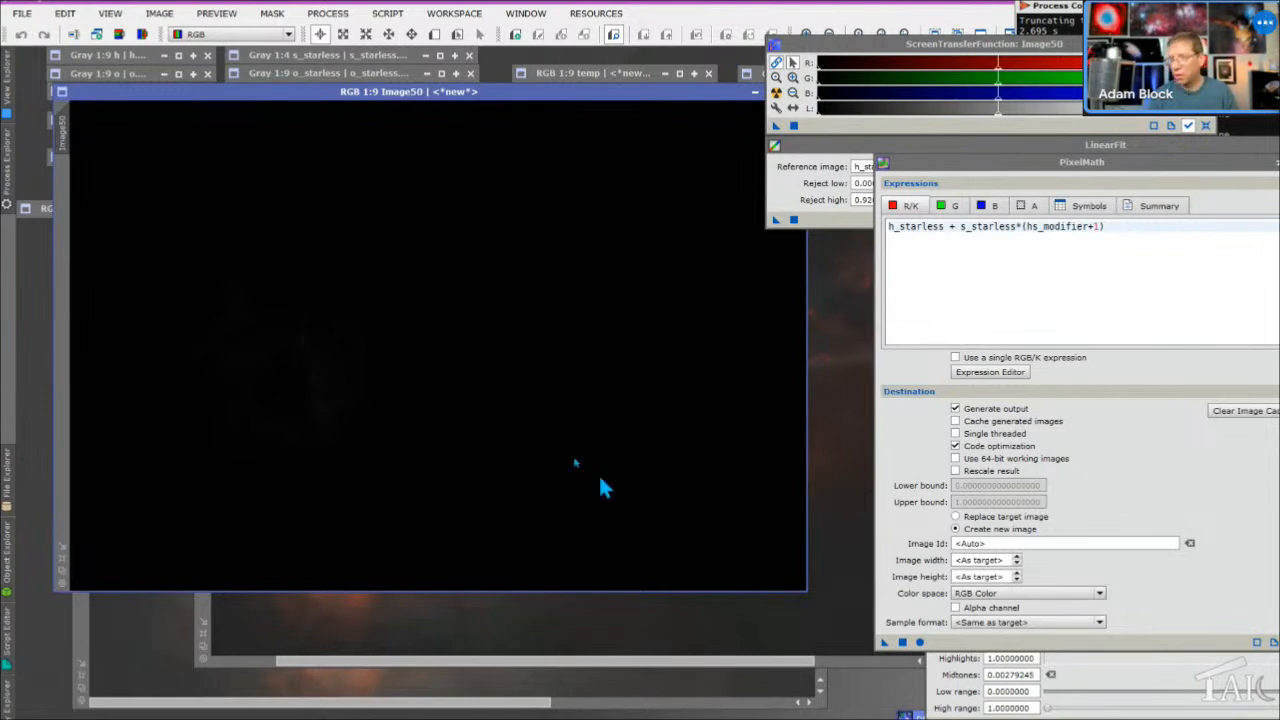
# Apply DynamicBackgroundExtraction with Subtraction correction to the new RGB image, replacing the target, and close the generated background model
pyautogui.hotkey('ctrl', 'a')
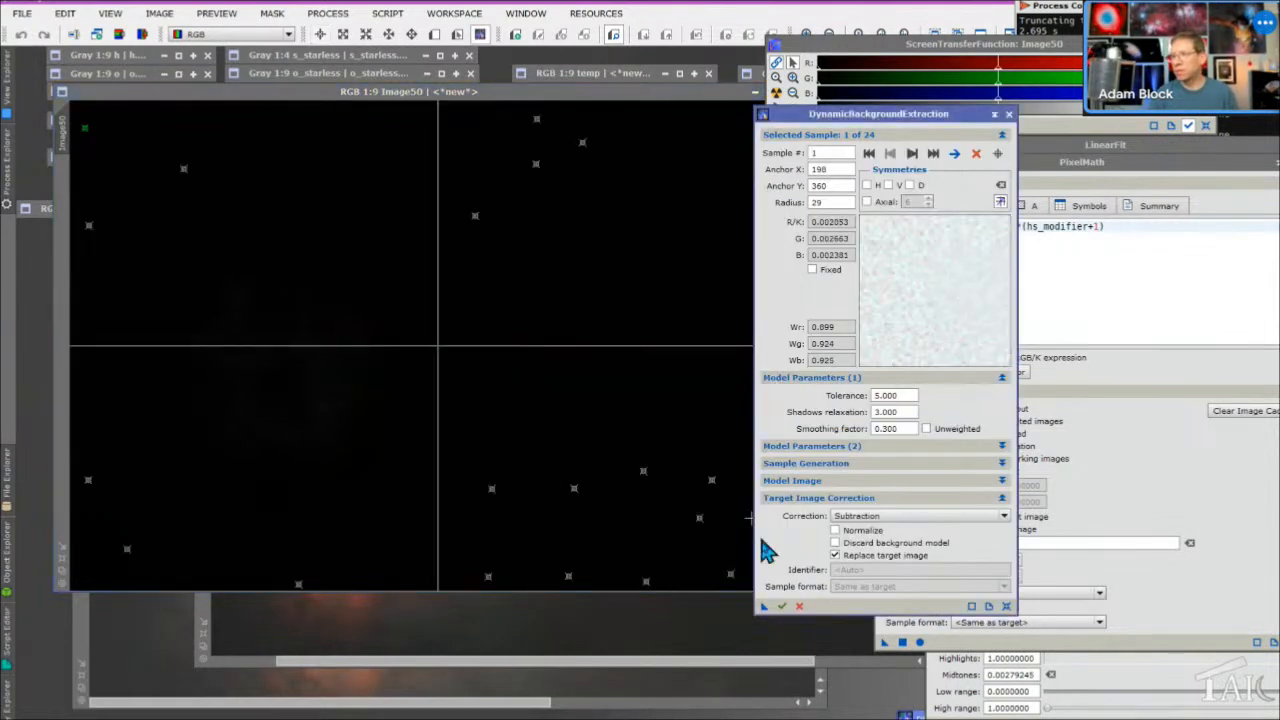
pyautogui.click(782, 606)
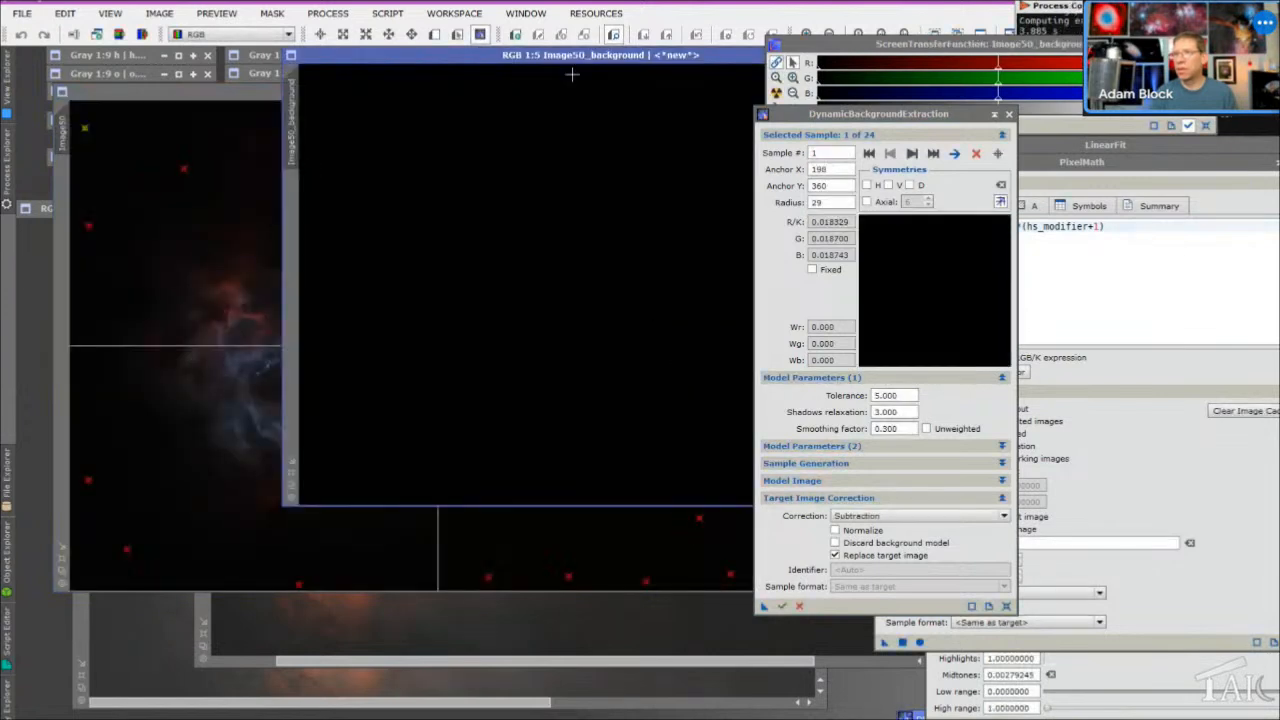
pyautogui.moveTo(608, 58); pyautogui.dragTo(464, 178)
pyautogui.moveTo(642, 178); pyautogui.dragTo(520, 170)
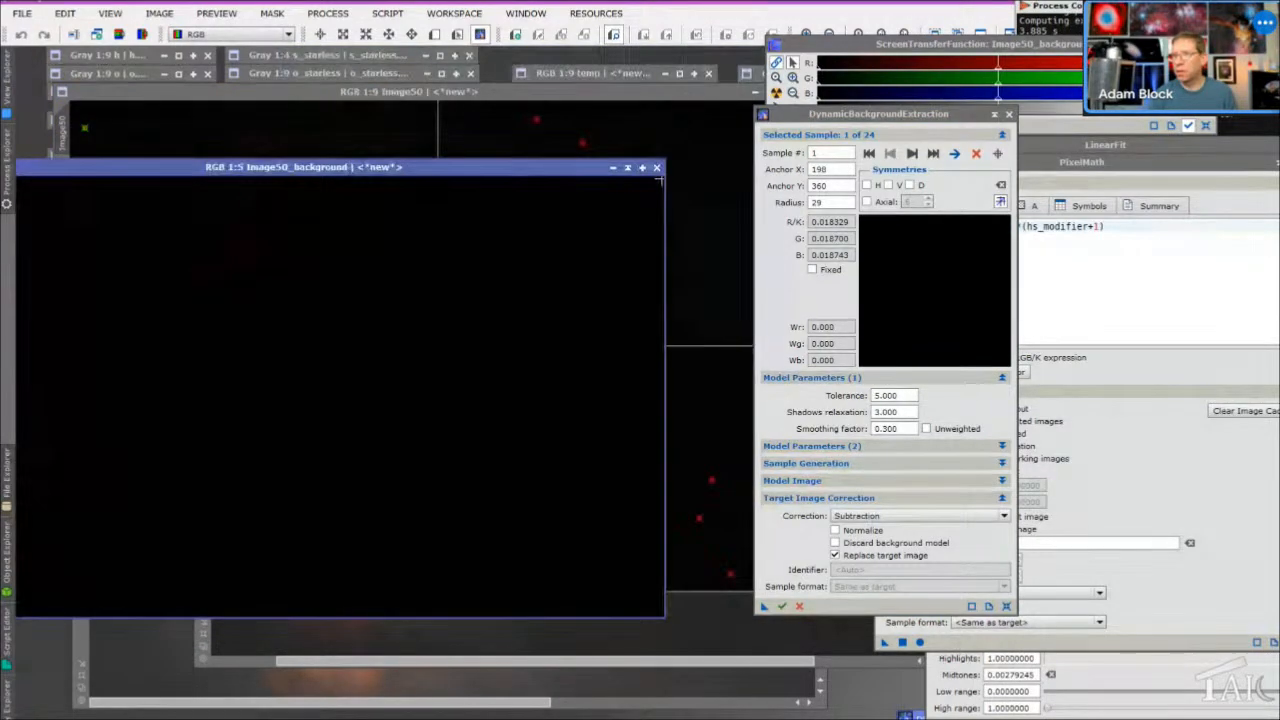
pyautogui.click(657, 167)
# End the DynamicBackgroundExtraction session and stretch the screen display of the corrected RGB image
pyautogui.click(612, 290)
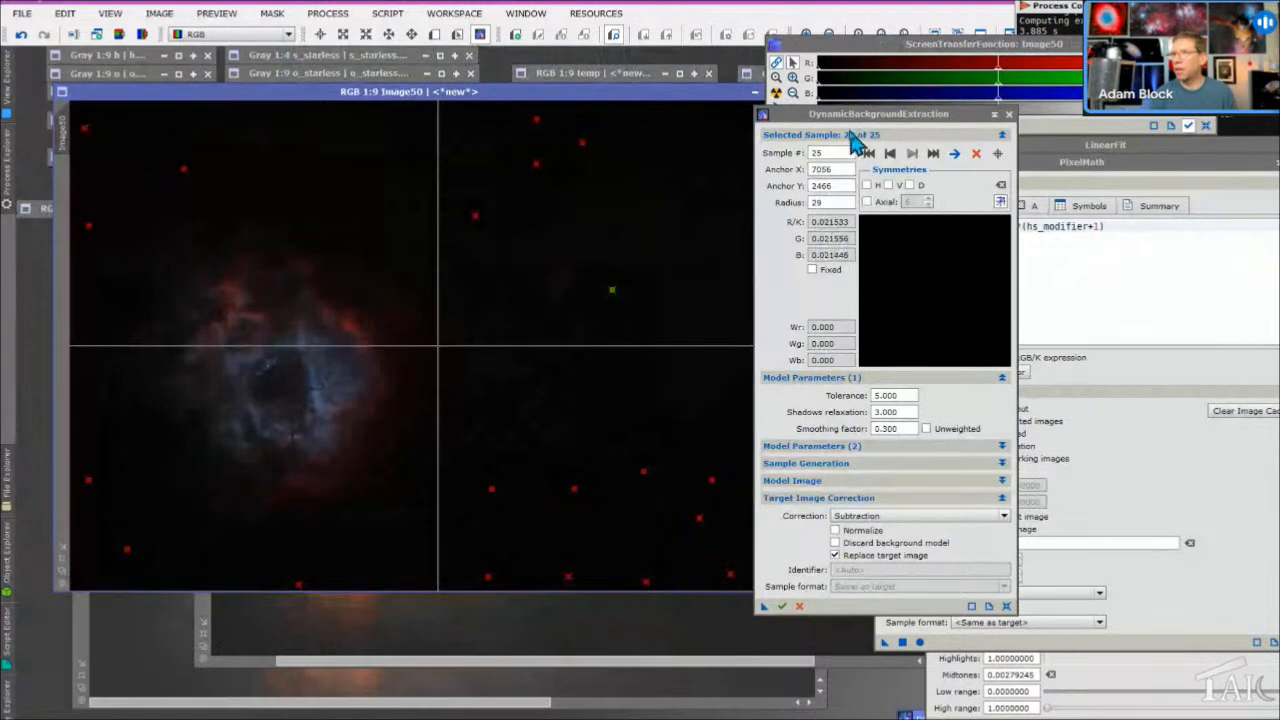
pyautogui.moveTo(845, 114); pyautogui.dragTo(1008, 95)
pyautogui.click(591, 235)
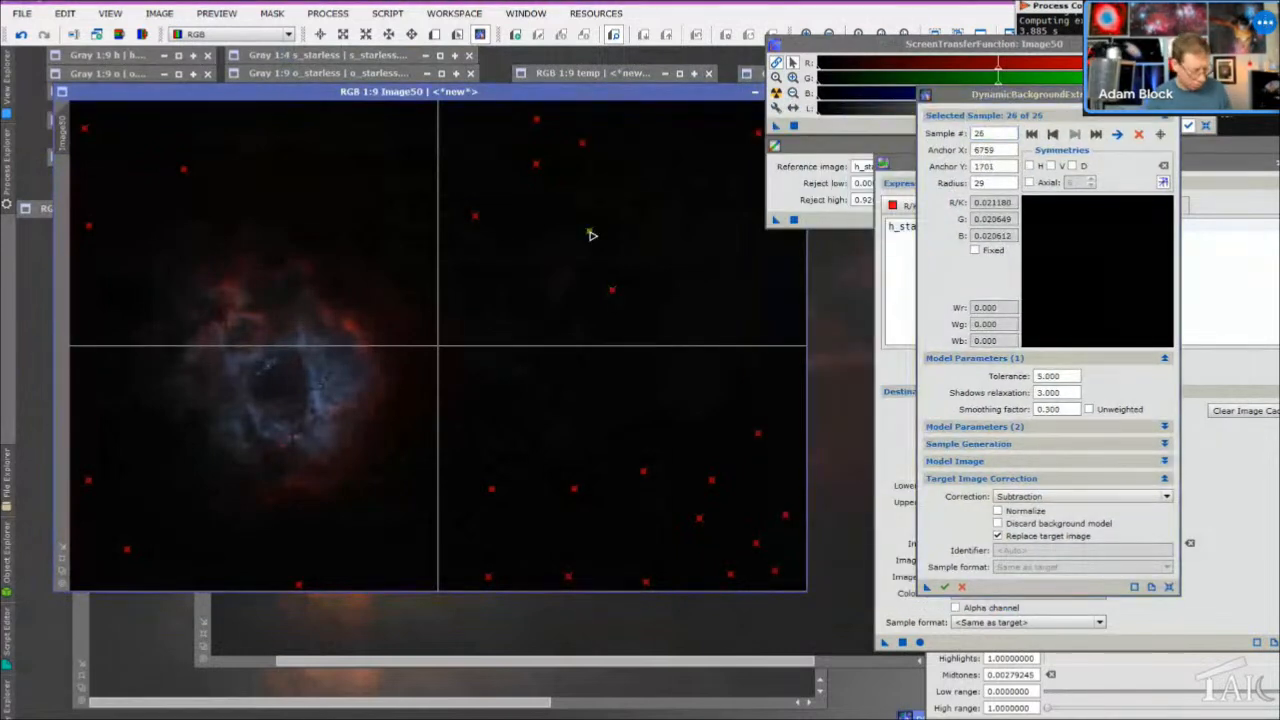
pyautogui.click(1168, 95)
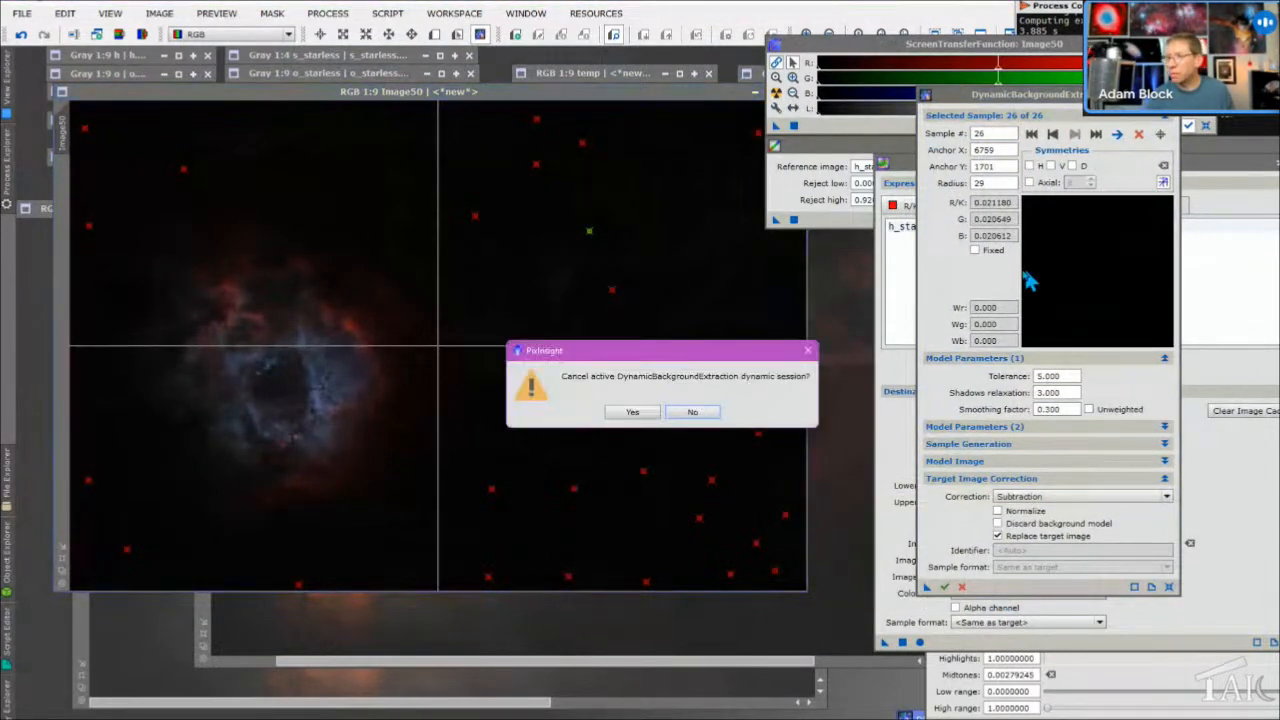
pyautogui.click(632, 413)
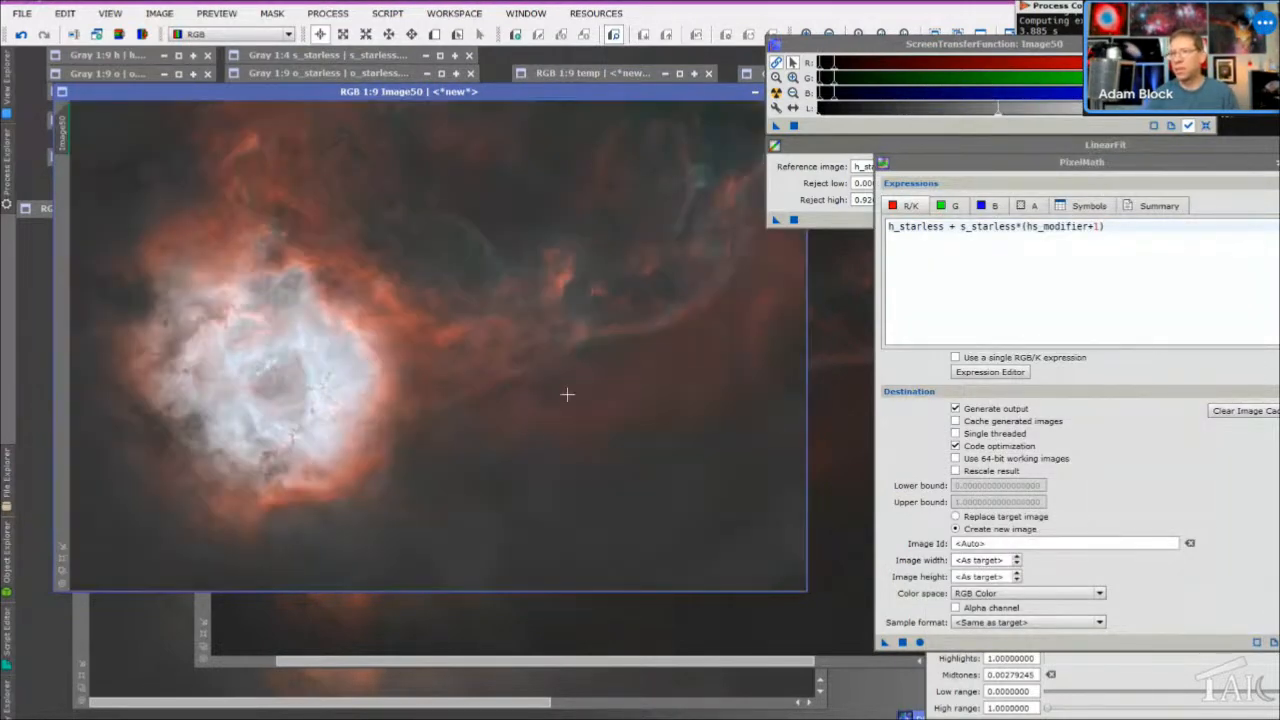
# Align Image50 over Image43 and compare the nebula's colors in the two combinations
pyautogui.moveTo(350, 92); pyautogui.dragTo(455, 285)
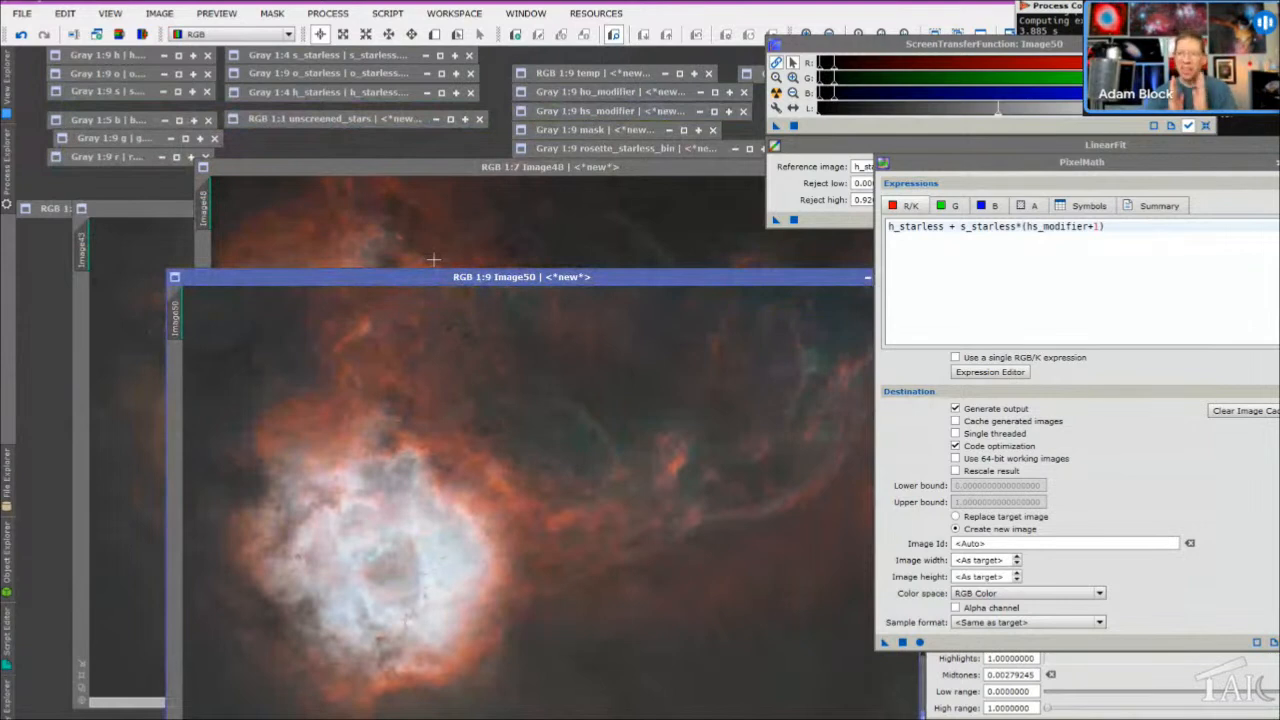
pyautogui.click(170, 220)
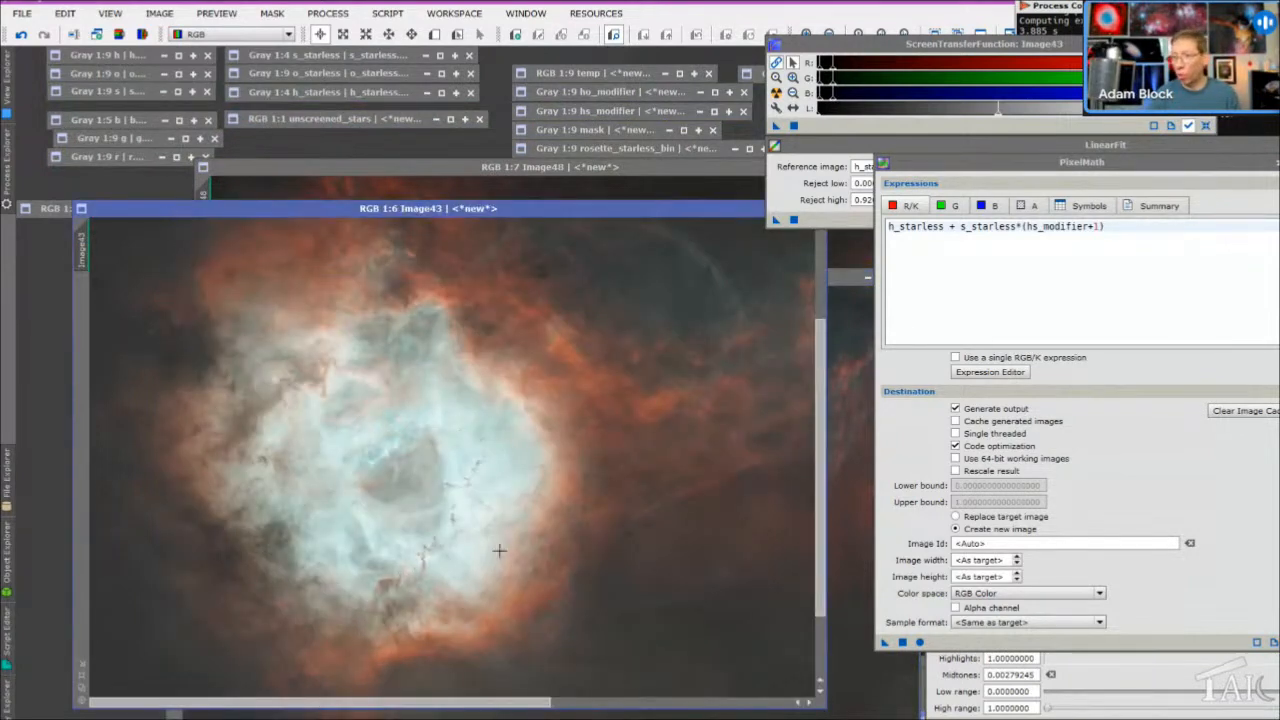
pyautogui.click(600, 714)
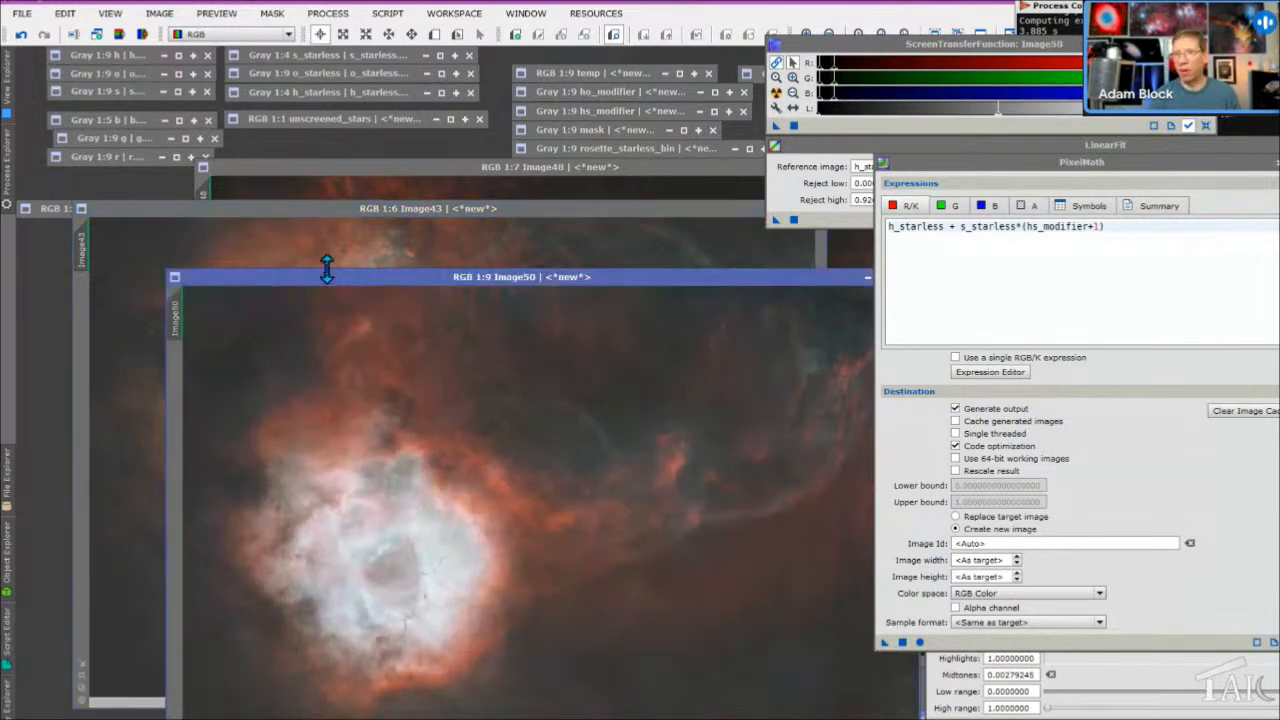
pyautogui.moveTo(181, 211); pyautogui.dragTo(150, 104)
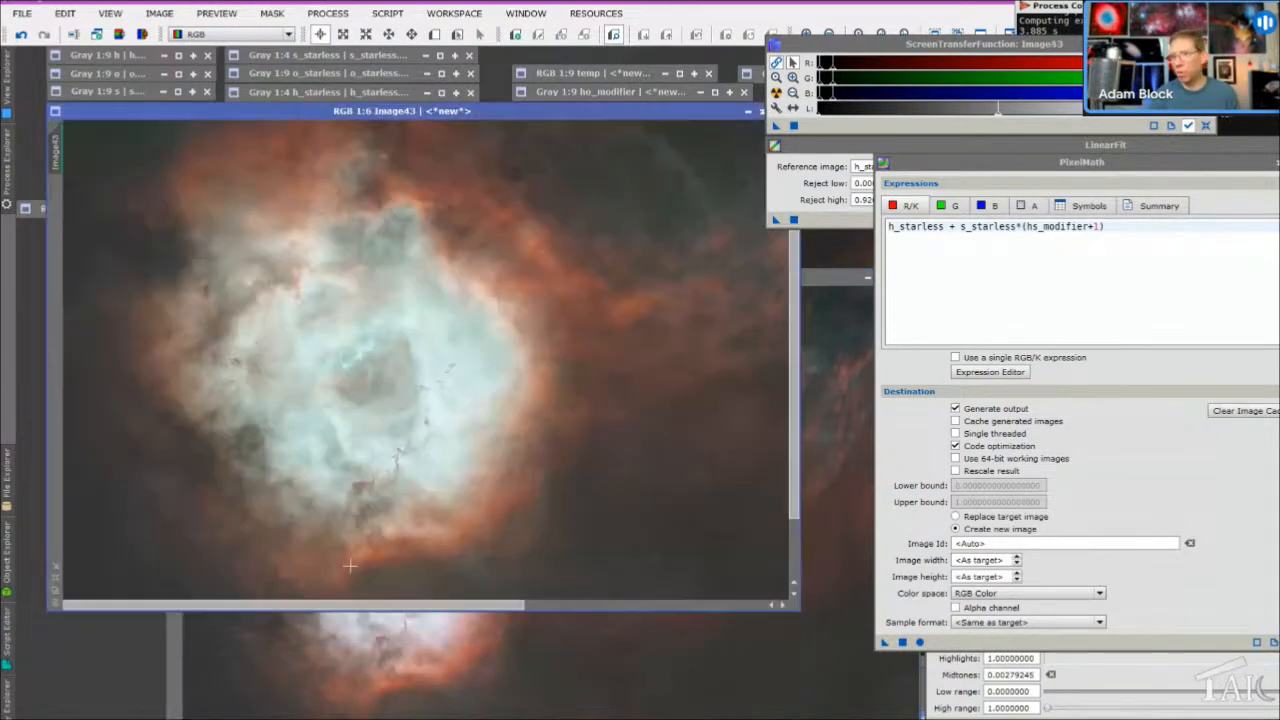
pyautogui.click(320, 358)
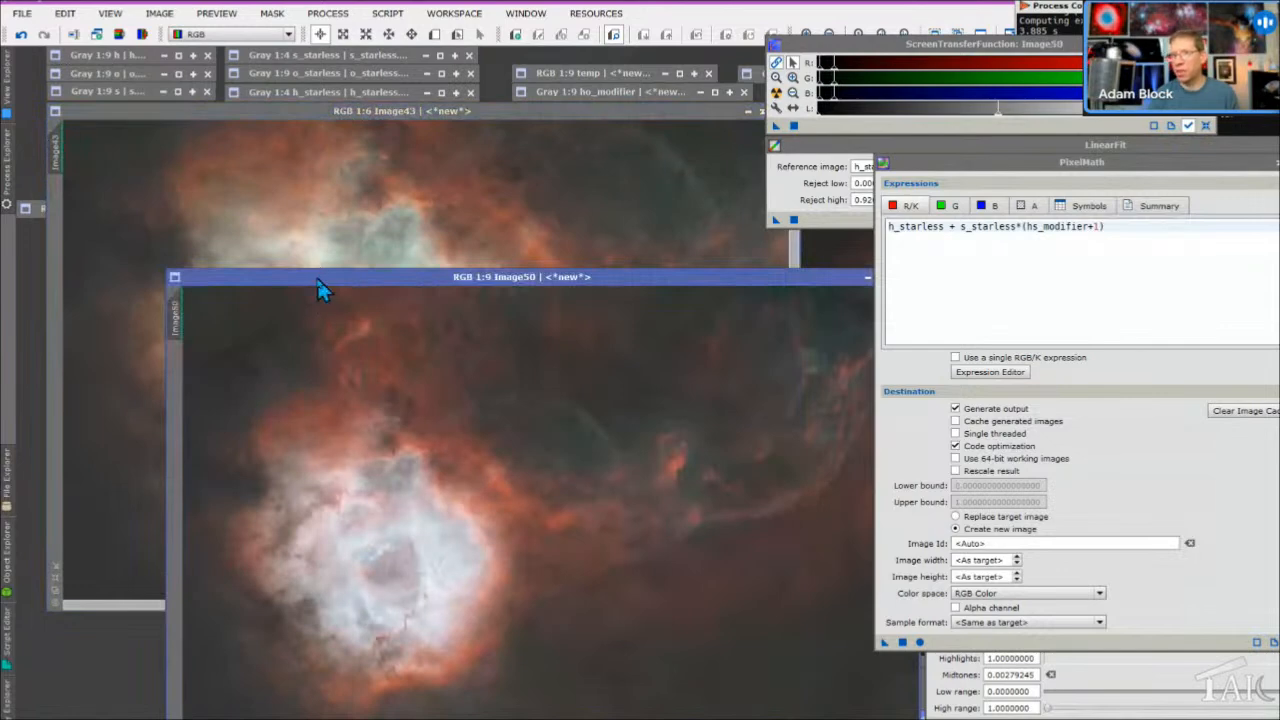
pyautogui.moveTo(320, 280); pyautogui.dragTo(263, 171)
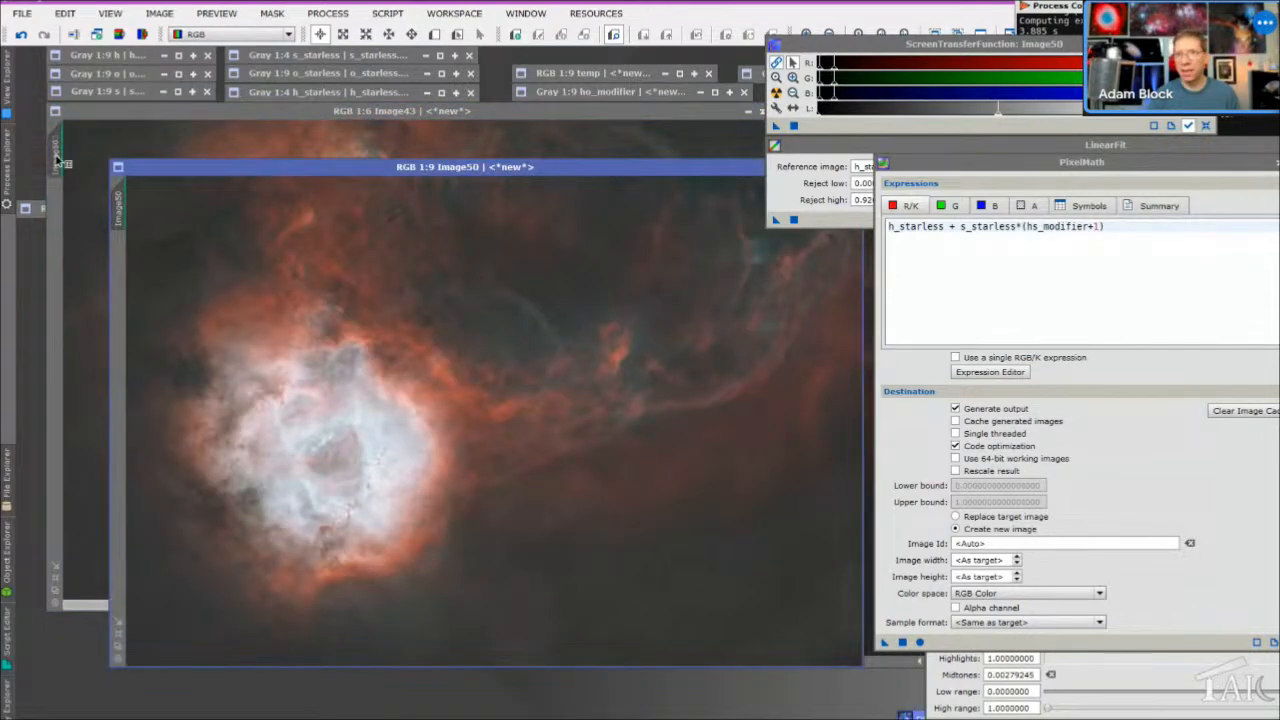
pyautogui.scroll(-3, 63, 160)
pyautogui.moveTo(165, 178); pyautogui.dragTo(108, 120)
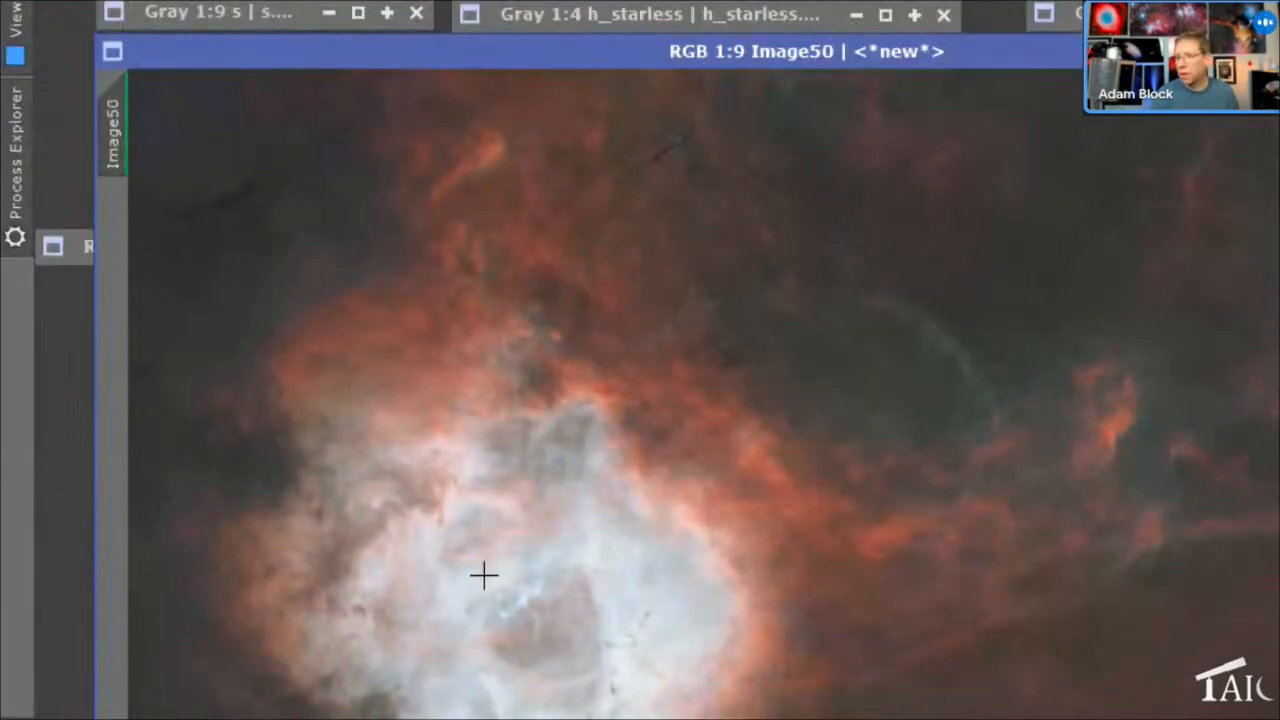
pyautogui.hotkey('ctrl', 'pageup')
pyautogui.hotkey('ctrl', 'pageup')
pyautogui.hotkey('ctrl', 'pageup')
pyautogui.hotkey('ctrl', 'pageup')
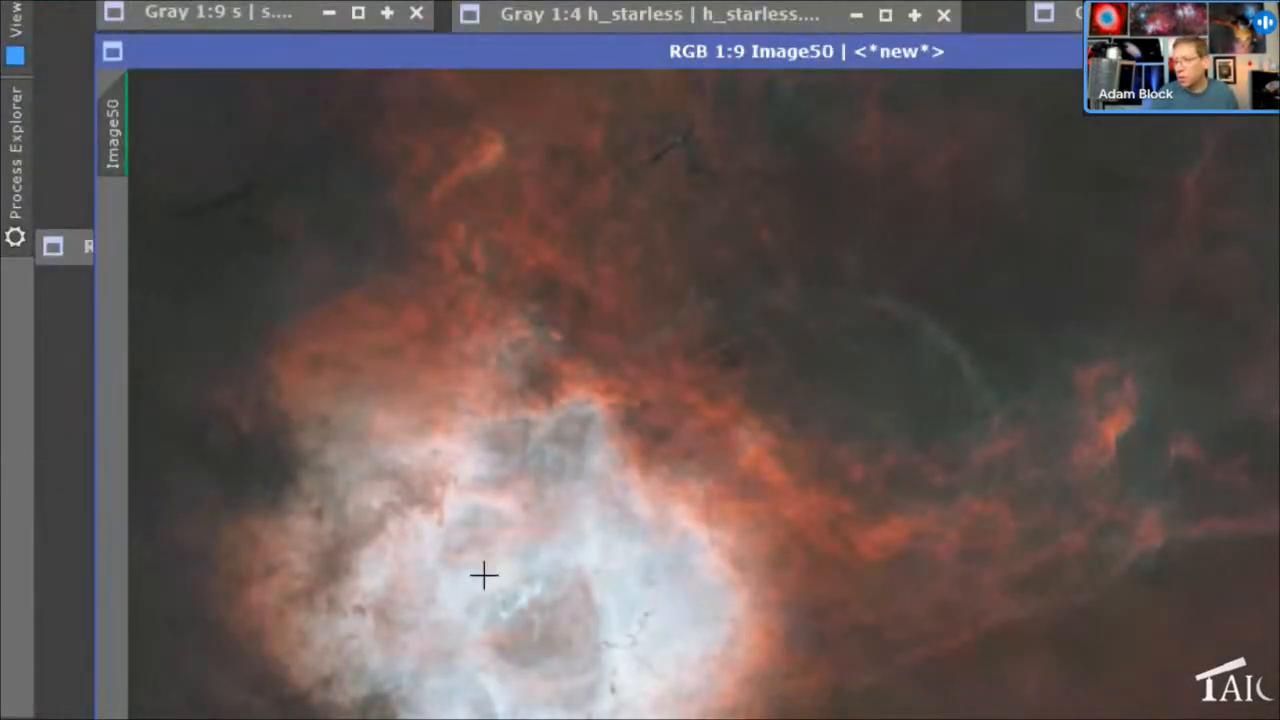
pyautogui.hotkey('ctrl', 'pageup')
pyautogui.hotkey('ctrl', 'pageup')
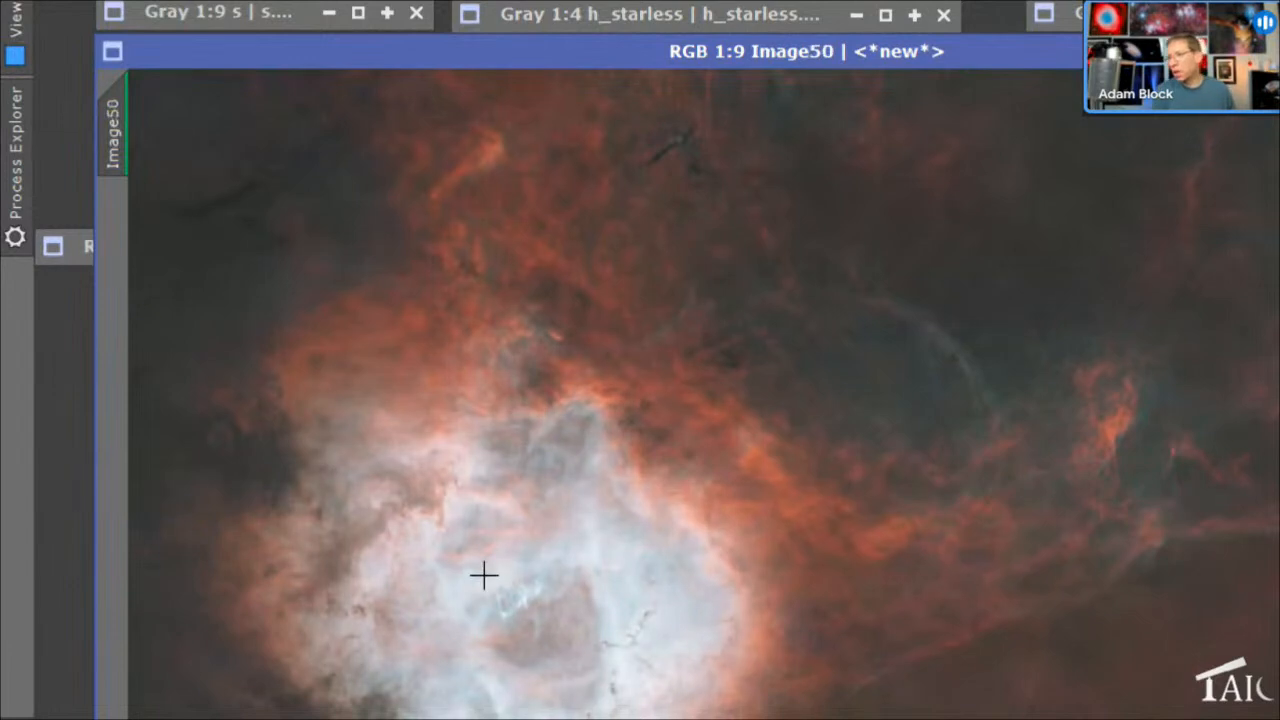
pyautogui.hotkey('ctrl', 'pageup')
pyautogui.hotkey('ctrl', 'pageup')
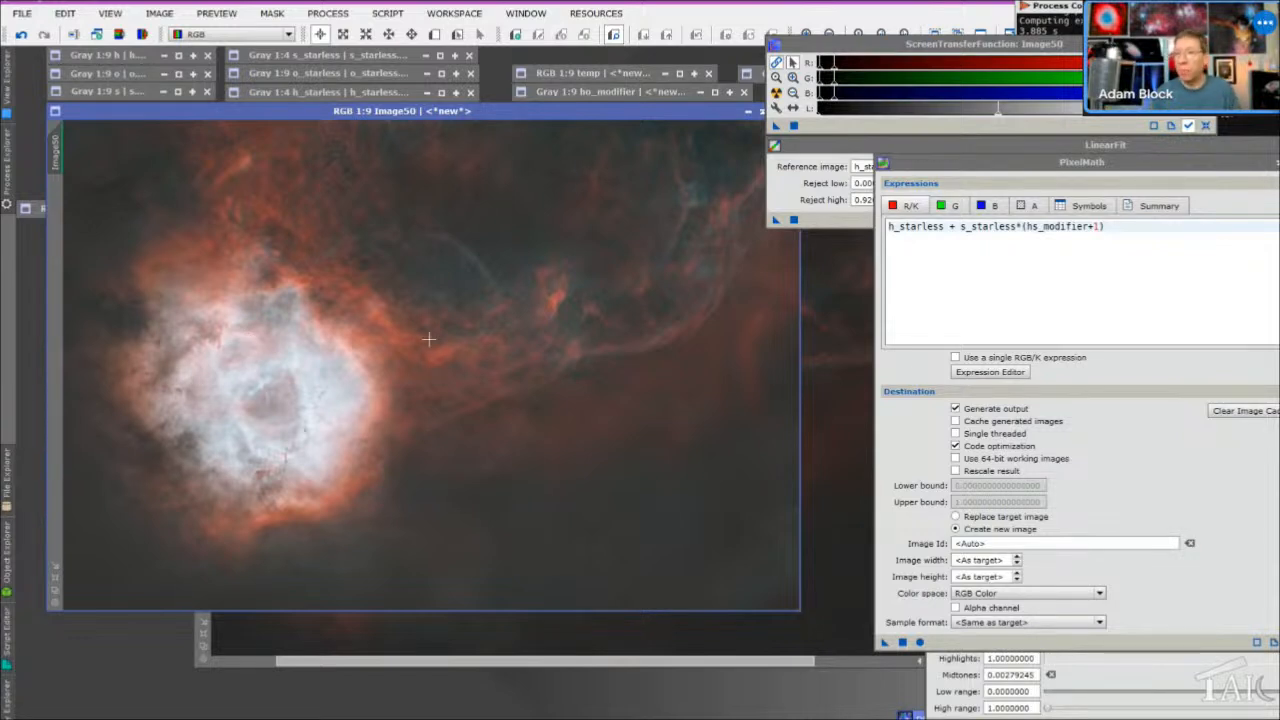
# Examine the faint red filaments and the small teal bubble beyond the nebula's bright core in Image50
pyautogui.scroll(6, 547, 335)
pyautogui.moveTo(597, 322); pyautogui.dragTo(434, 424)
pyautogui.moveTo(612, 300); pyautogui.dragTo(452, 414)
pyautogui.moveTo(618, 232); pyautogui.dragTo(472, 448)
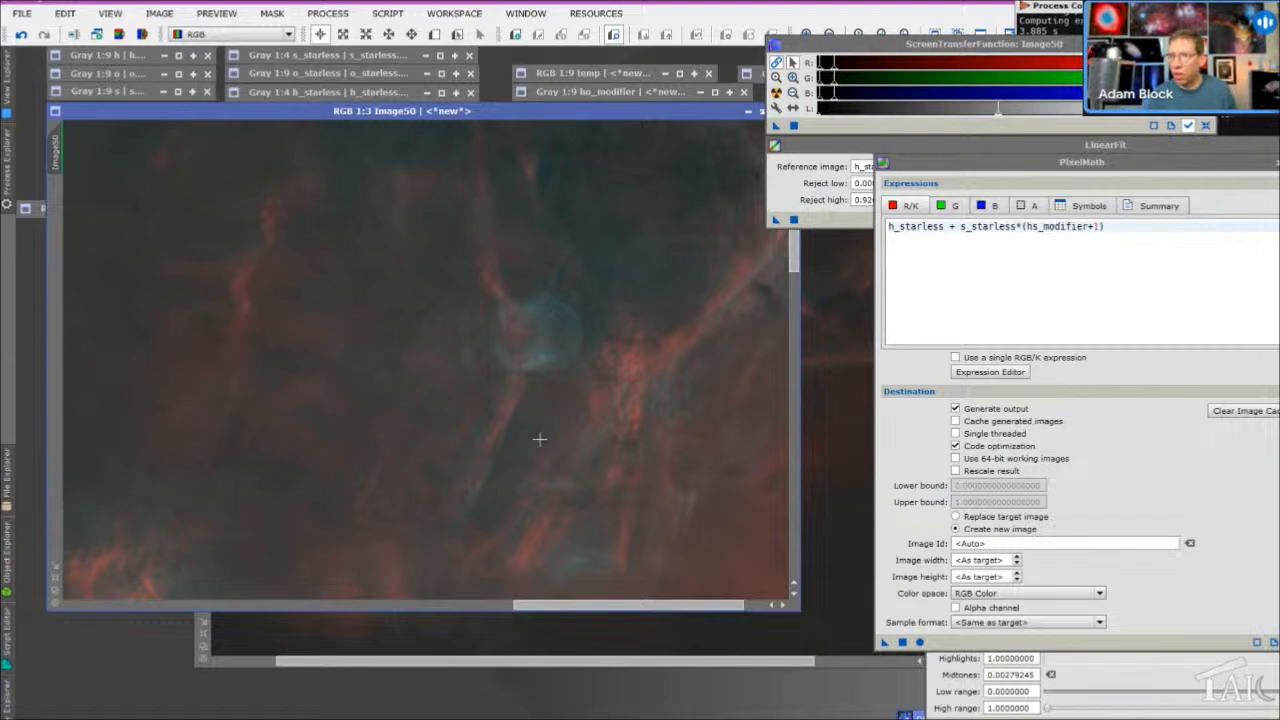
pyautogui.scroll(-3, 553, 460)
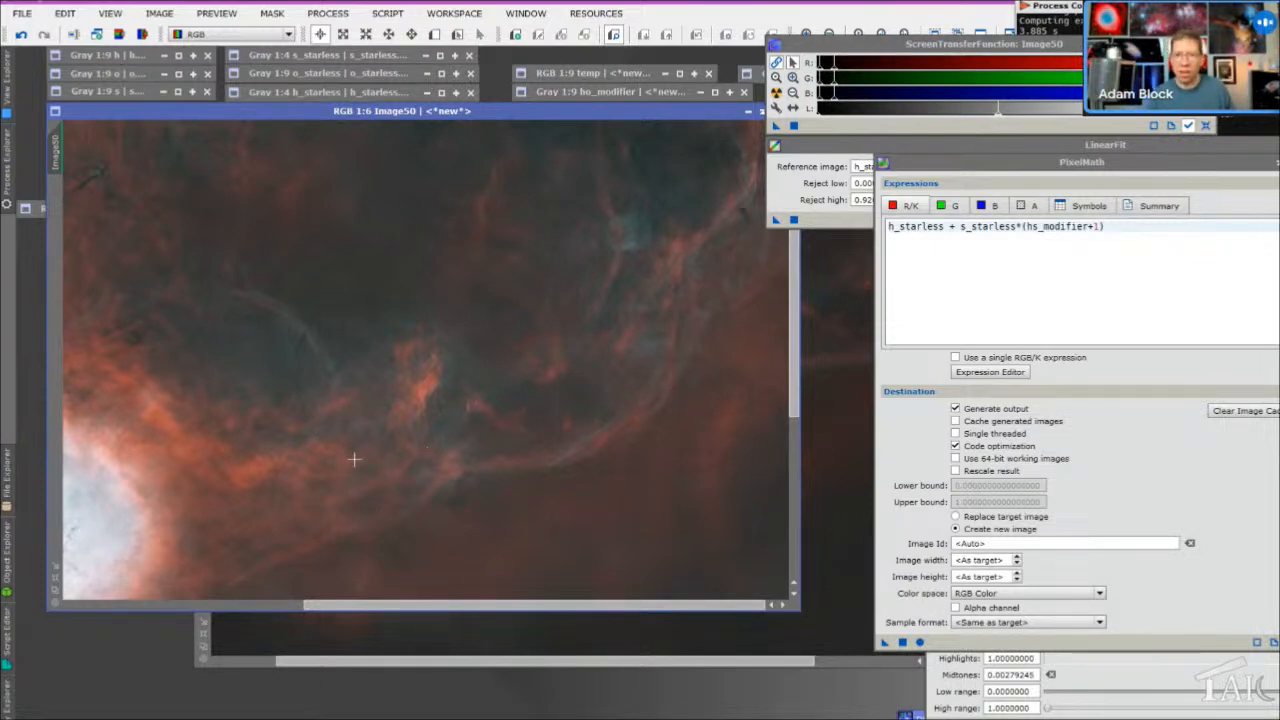
# Review the red and green channel expressions in PixelMath against Image50's core, and inspect the ho_modifier image
pyautogui.moveTo(224, 438); pyautogui.dragTo(571, 343)
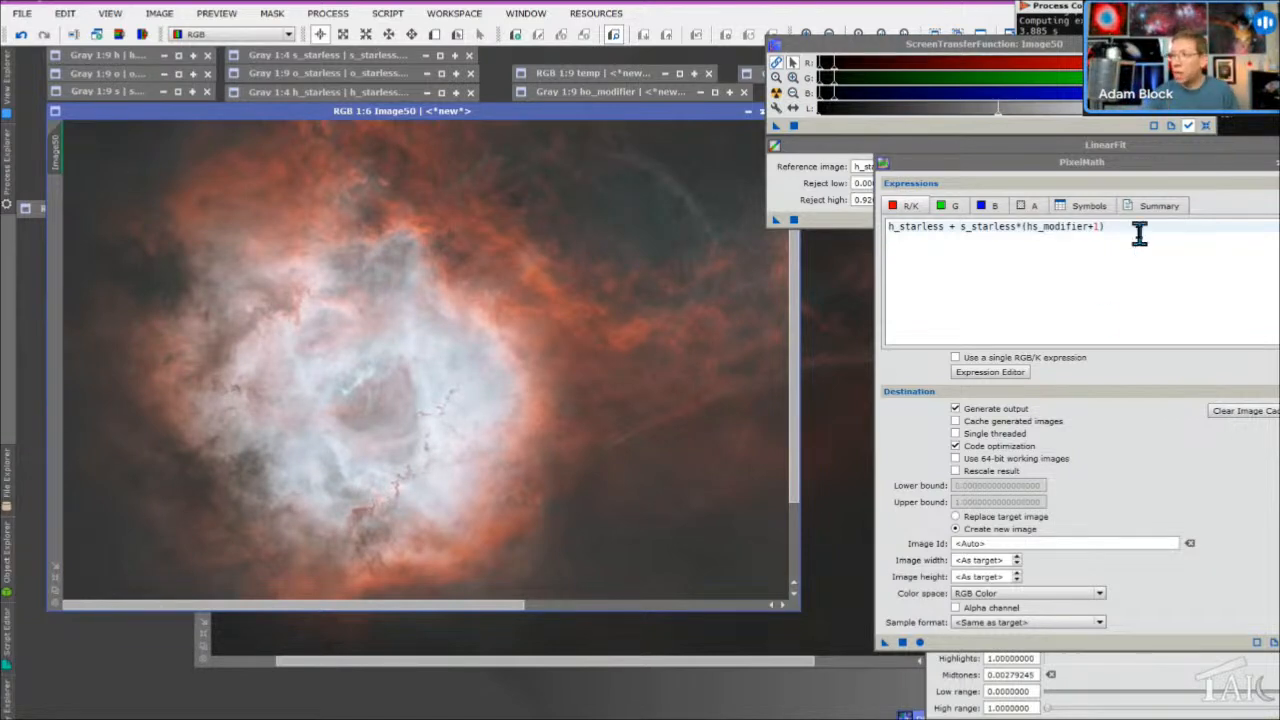
pyautogui.moveTo(1139, 232); pyautogui.dragTo(892, 232)
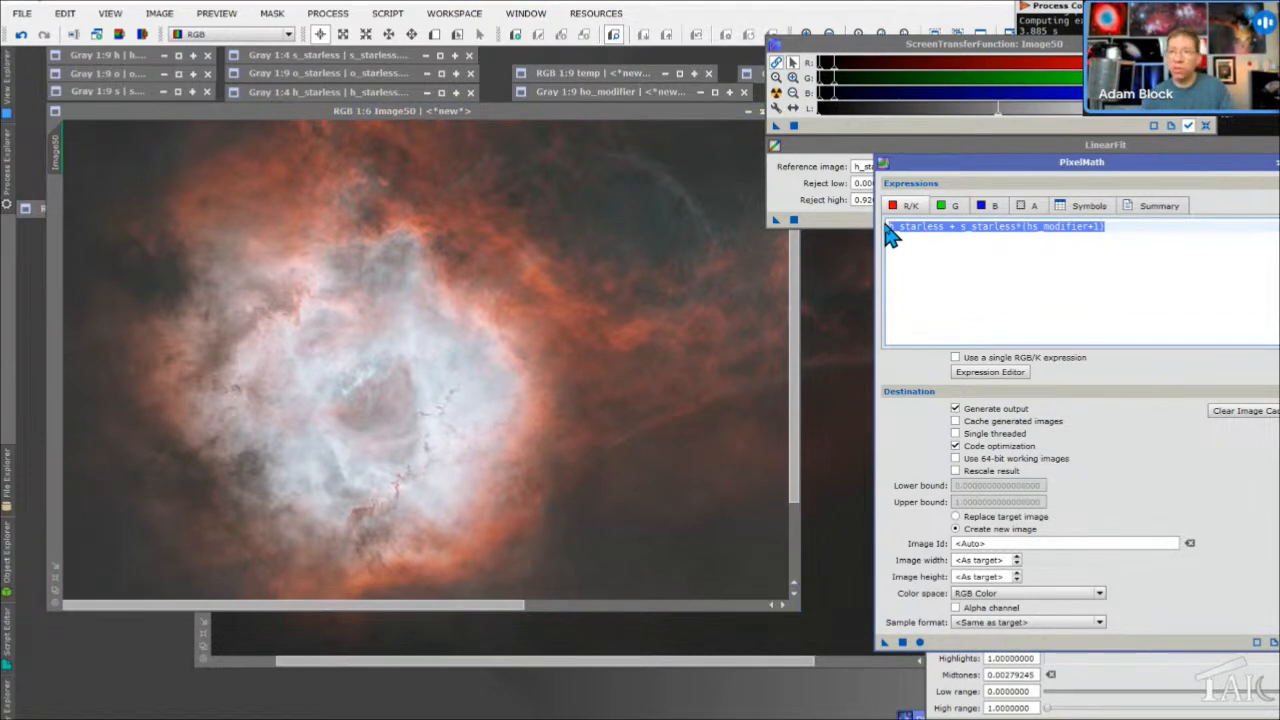
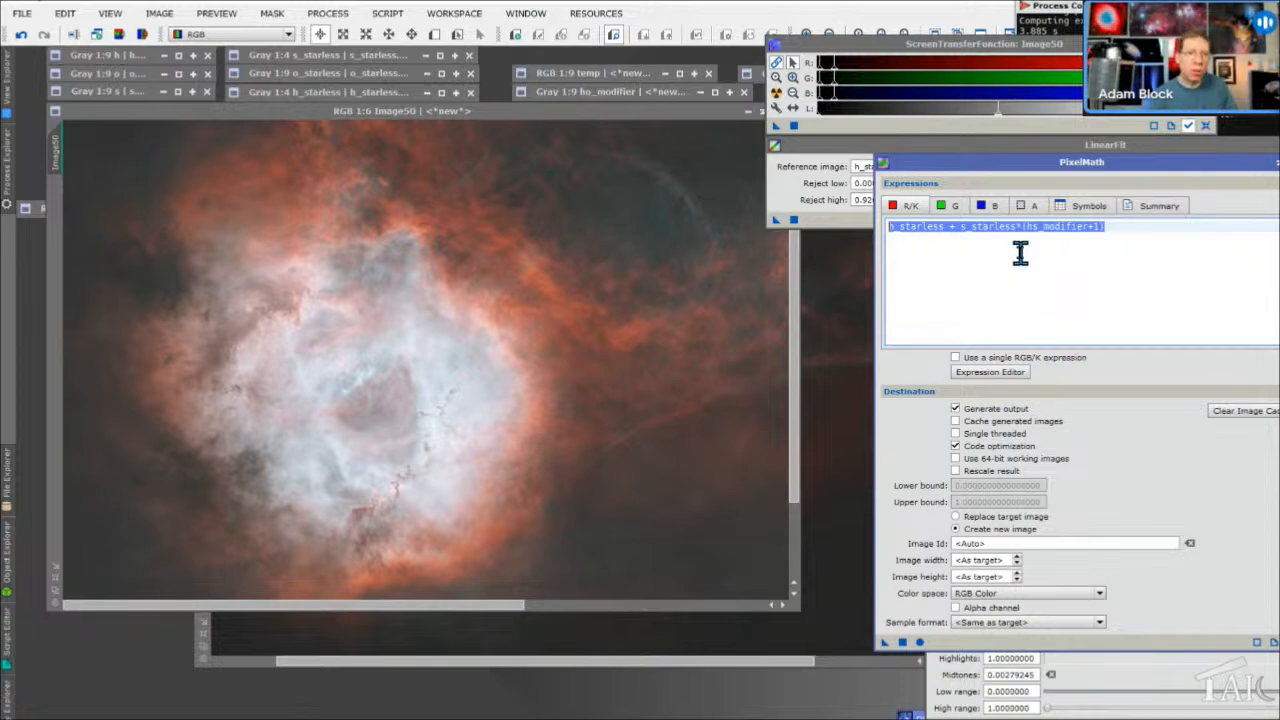
pyautogui.click(1020, 253)
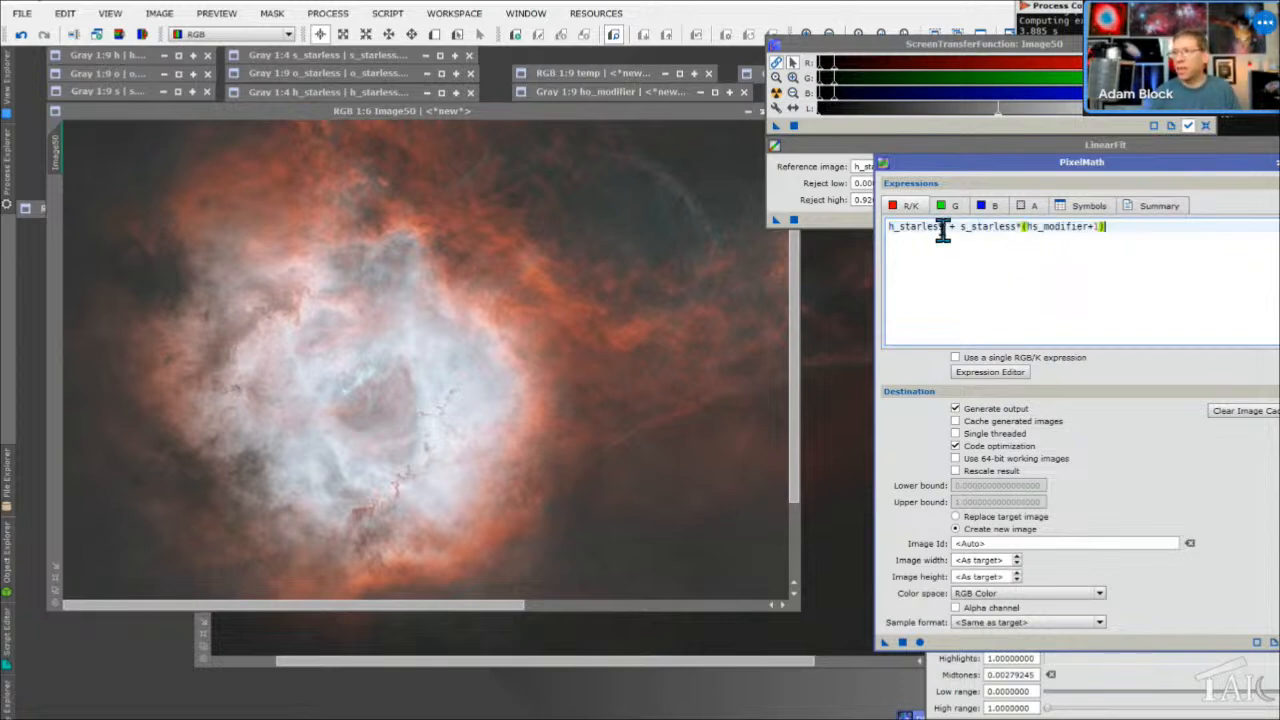
pyautogui.click(957, 207)
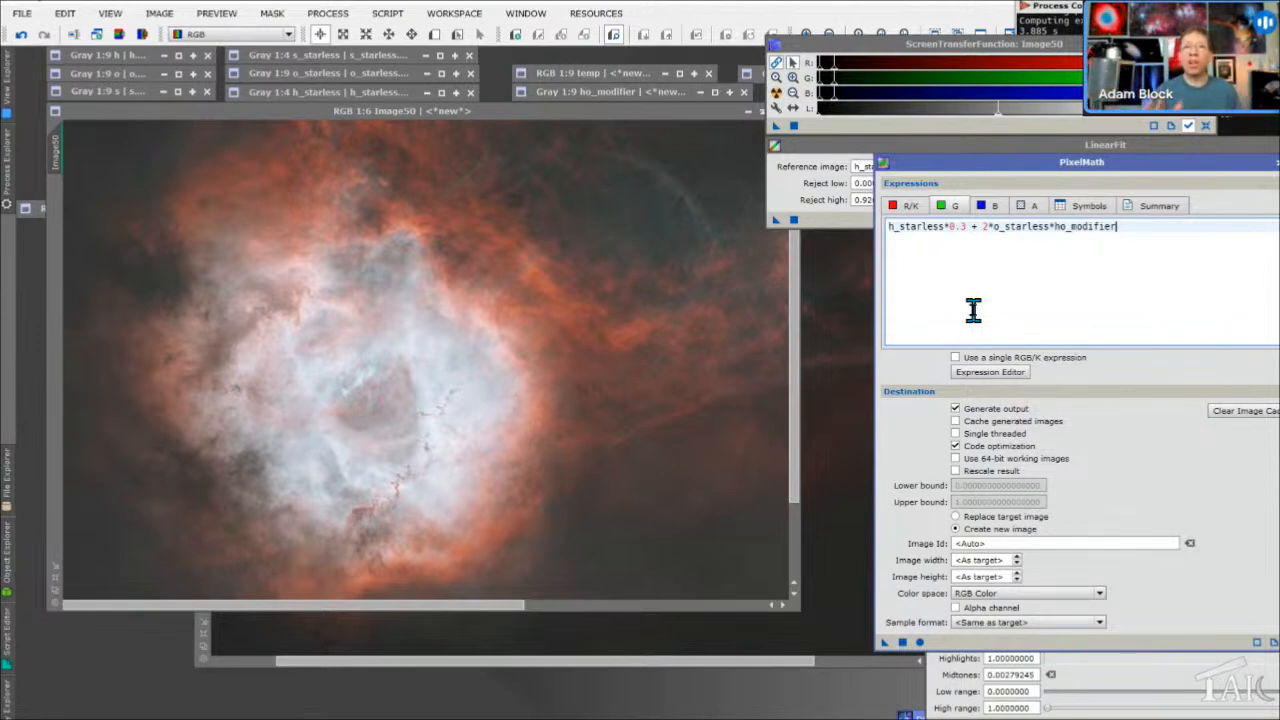
pyautogui.doubleClick(632, 91)
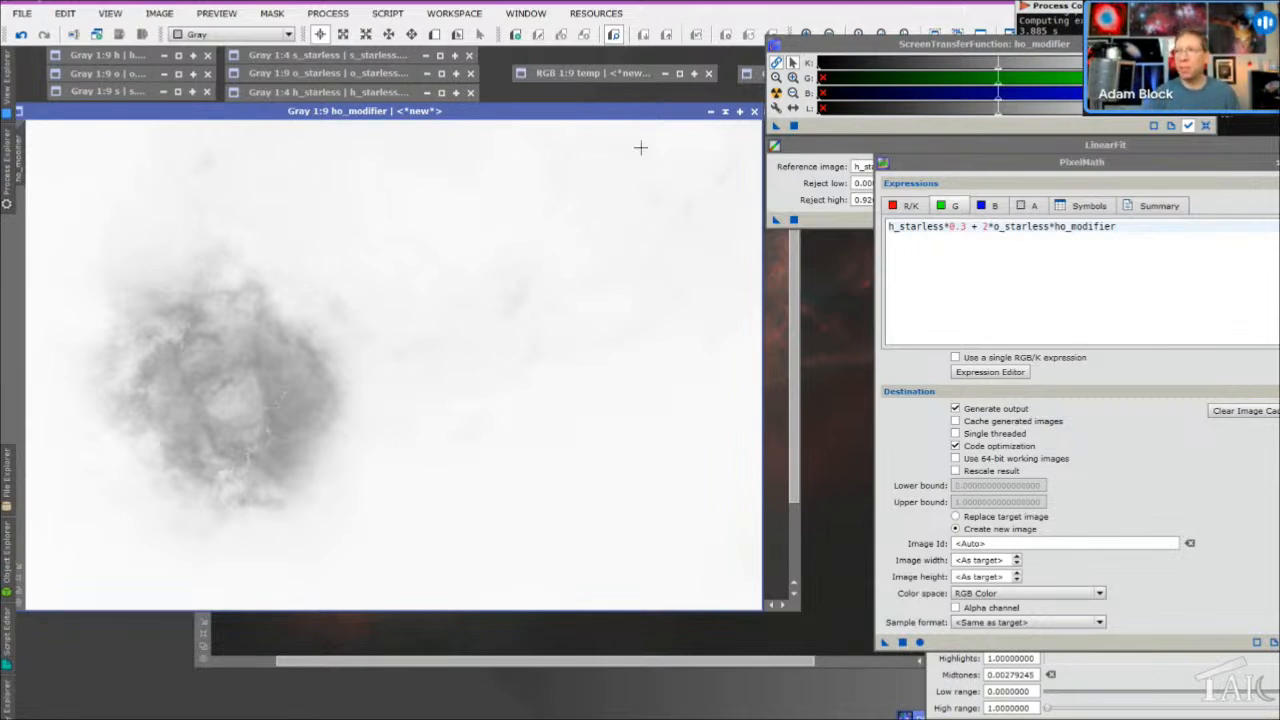
pyautogui.click(726, 111)
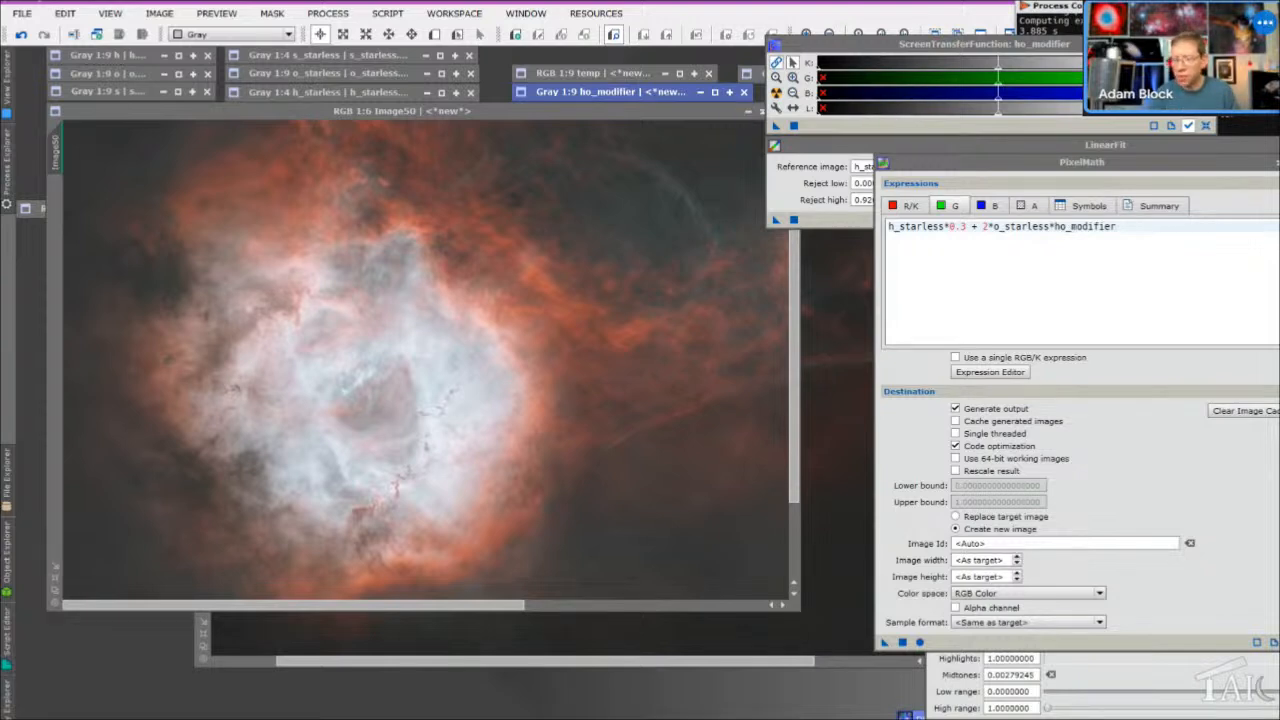
# Switch to the web browser and open adamblockphotos.com in a new tab
pyautogui.click(556, 718)
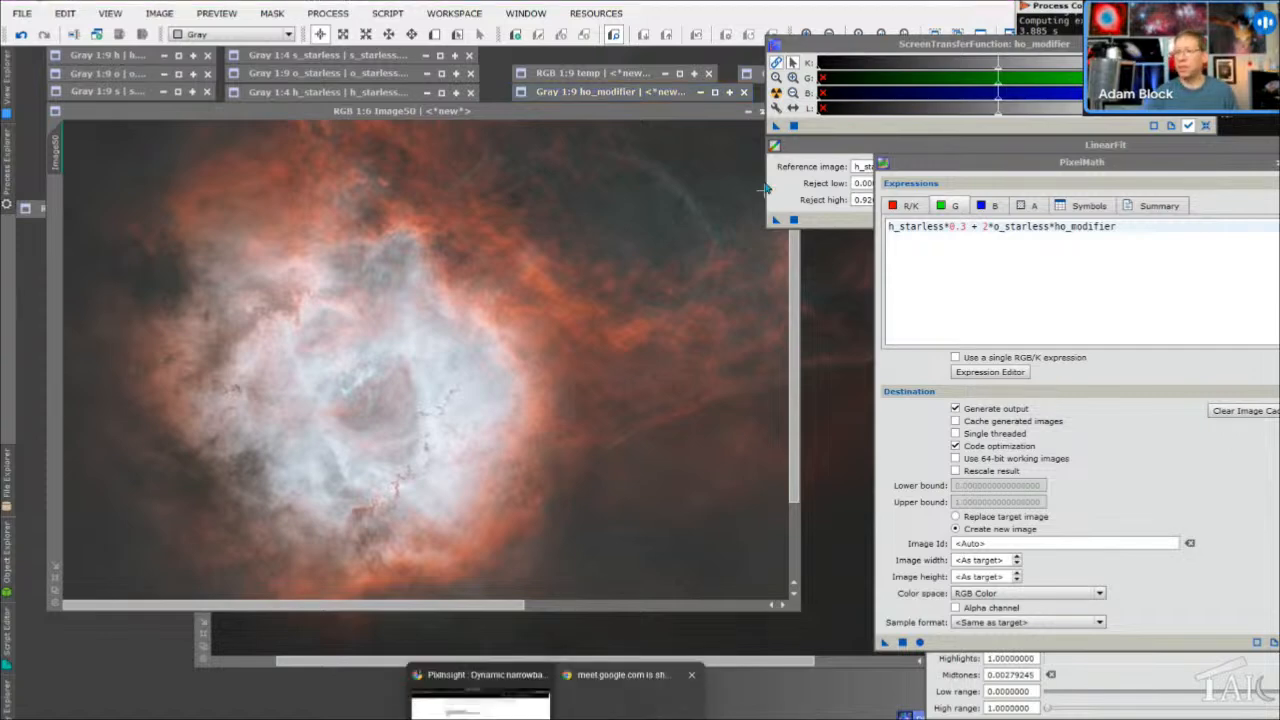
pyautogui.click(480, 700)
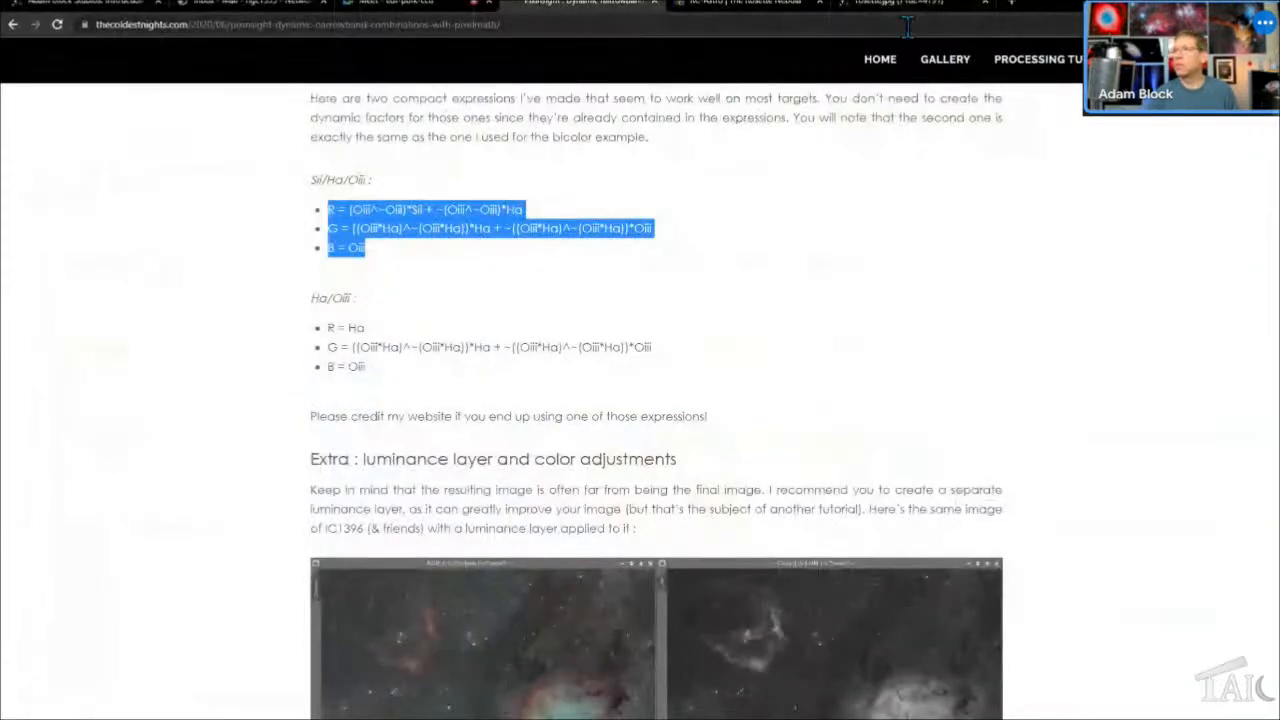
pyautogui.rightClick(930, 6)
pyautogui.click(970, 16)
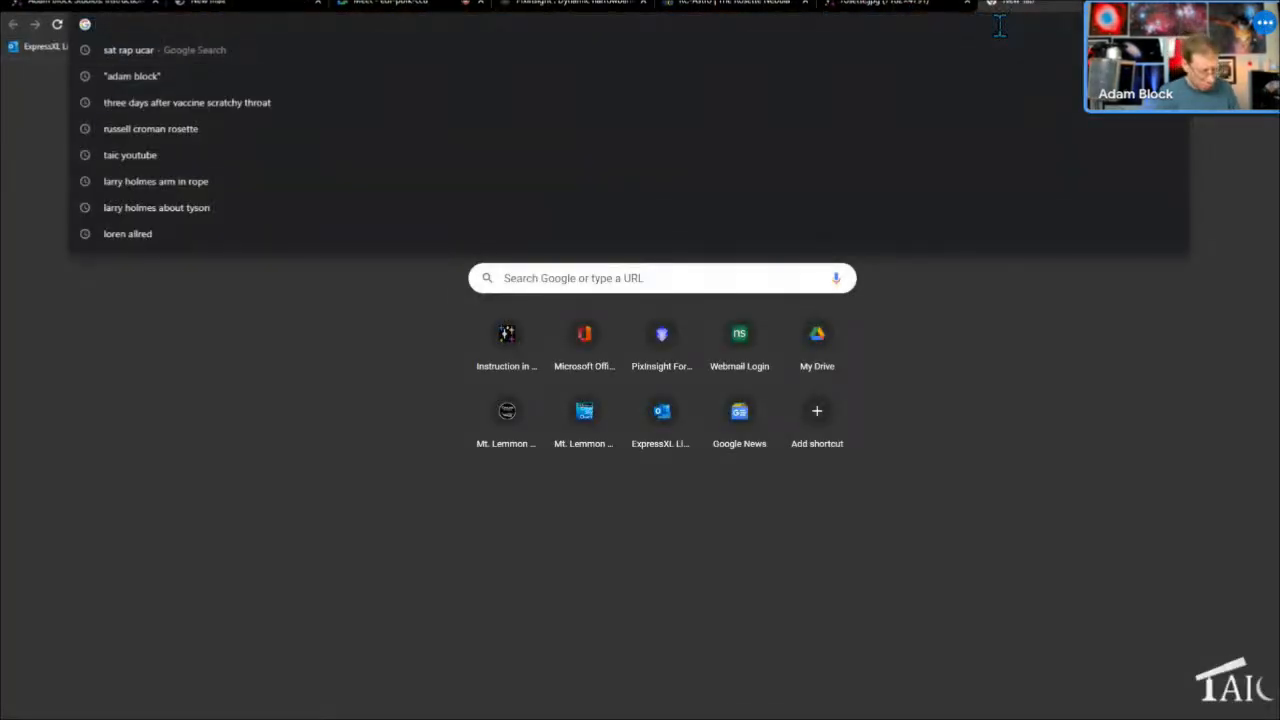
pyautogui.write('adam')
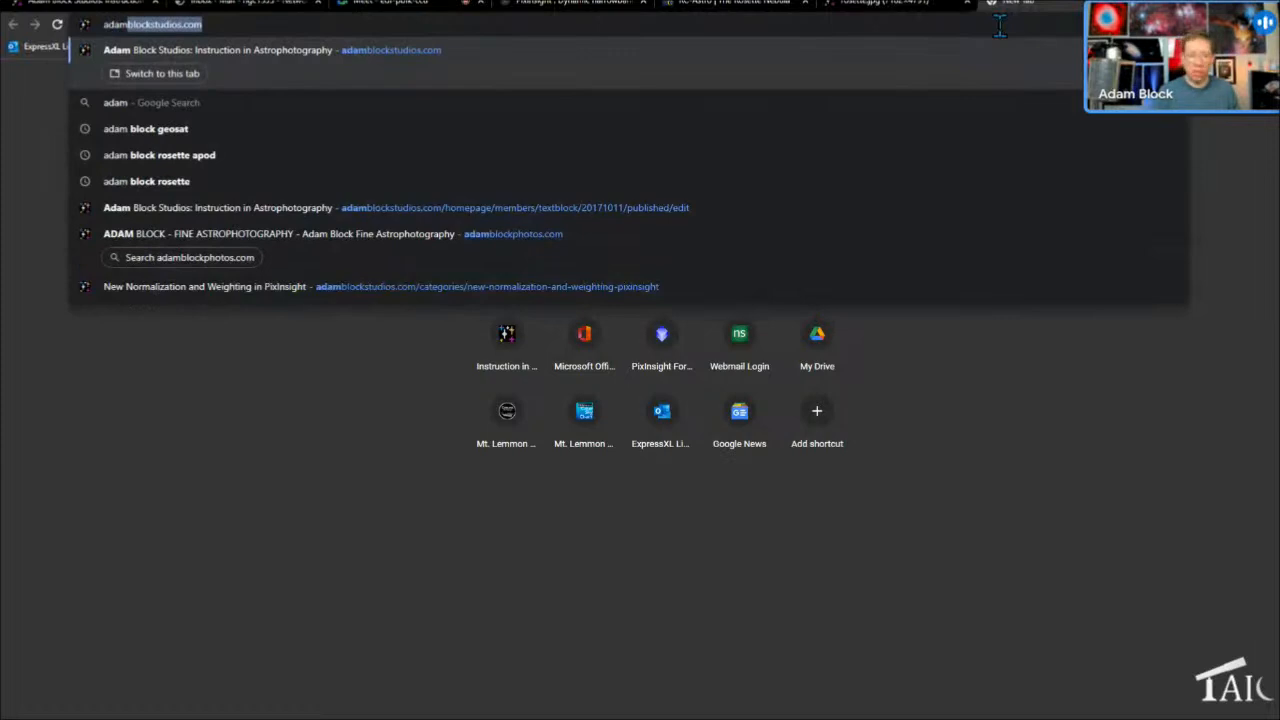
pyautogui.write('p')
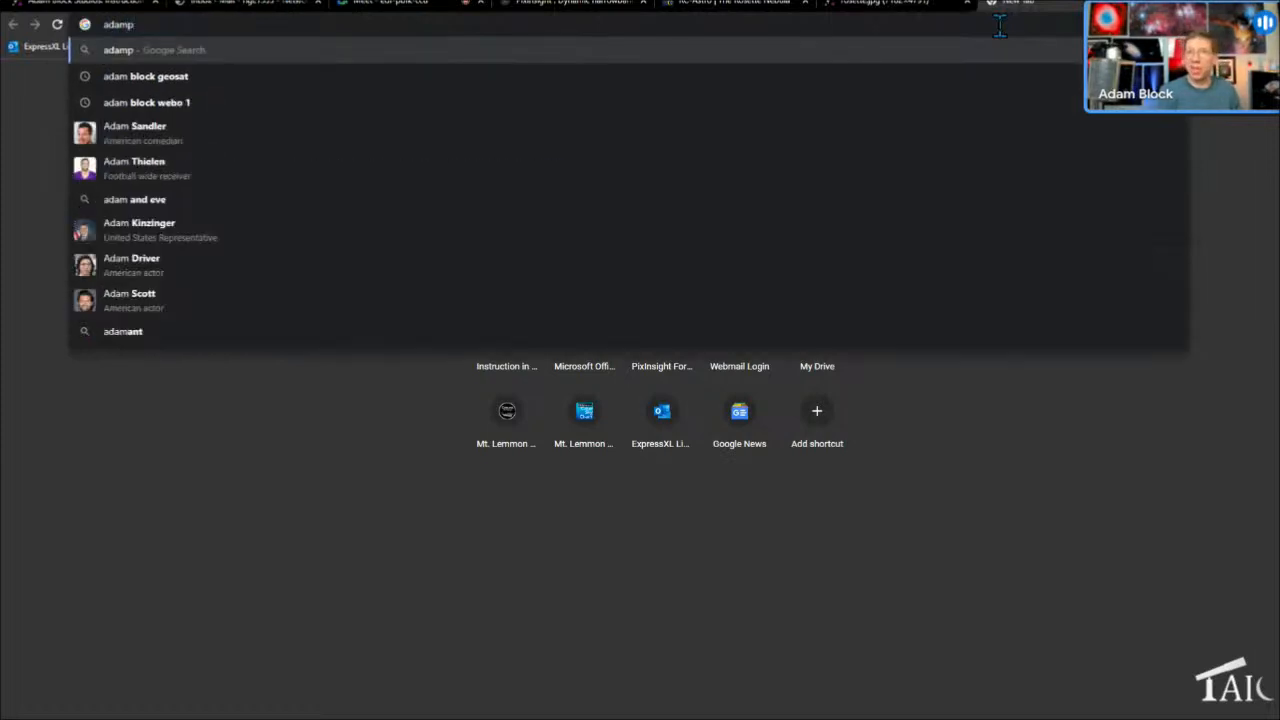
pyautogui.press('BackSpace')
pyautogui.write('blockphotos.com')
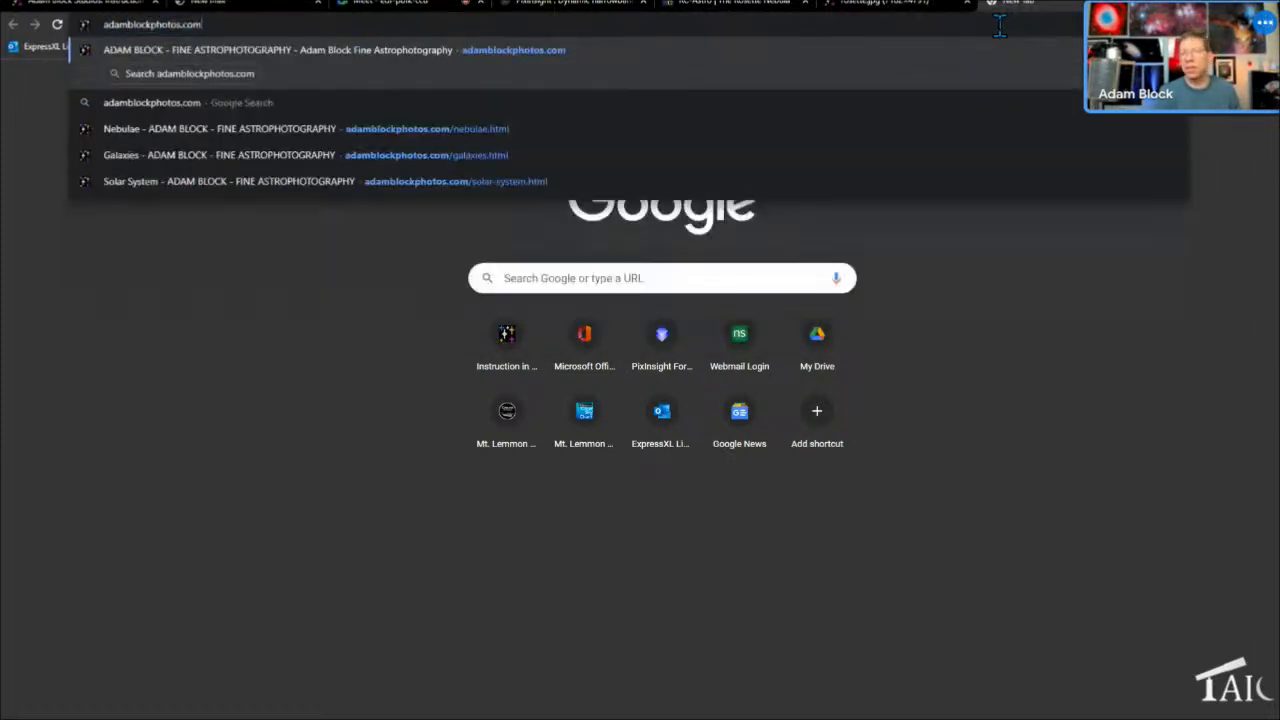
pyautogui.press('Return')
# Open the NGC 3199 page from the site's nebulae gallery and view the full nebula image
pyautogui.moveTo(478, 170)
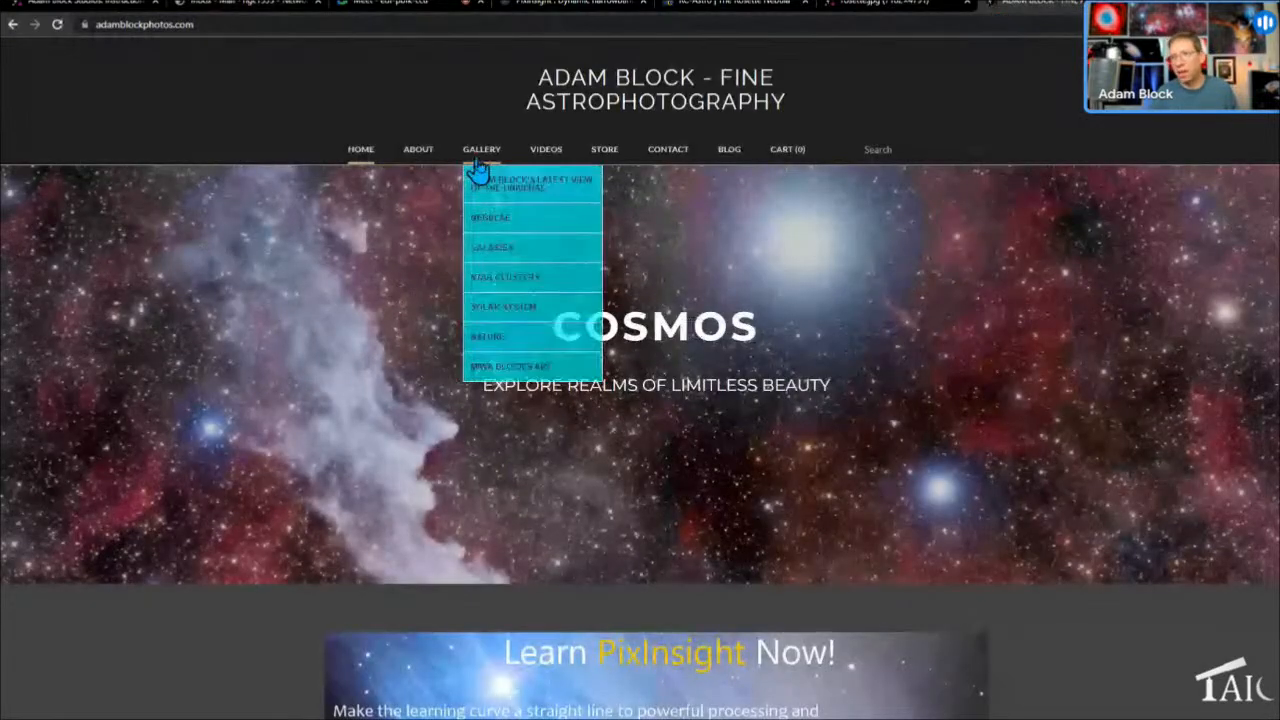
pyautogui.click(515, 218)
pyautogui.scroll(-6, 640, 360)
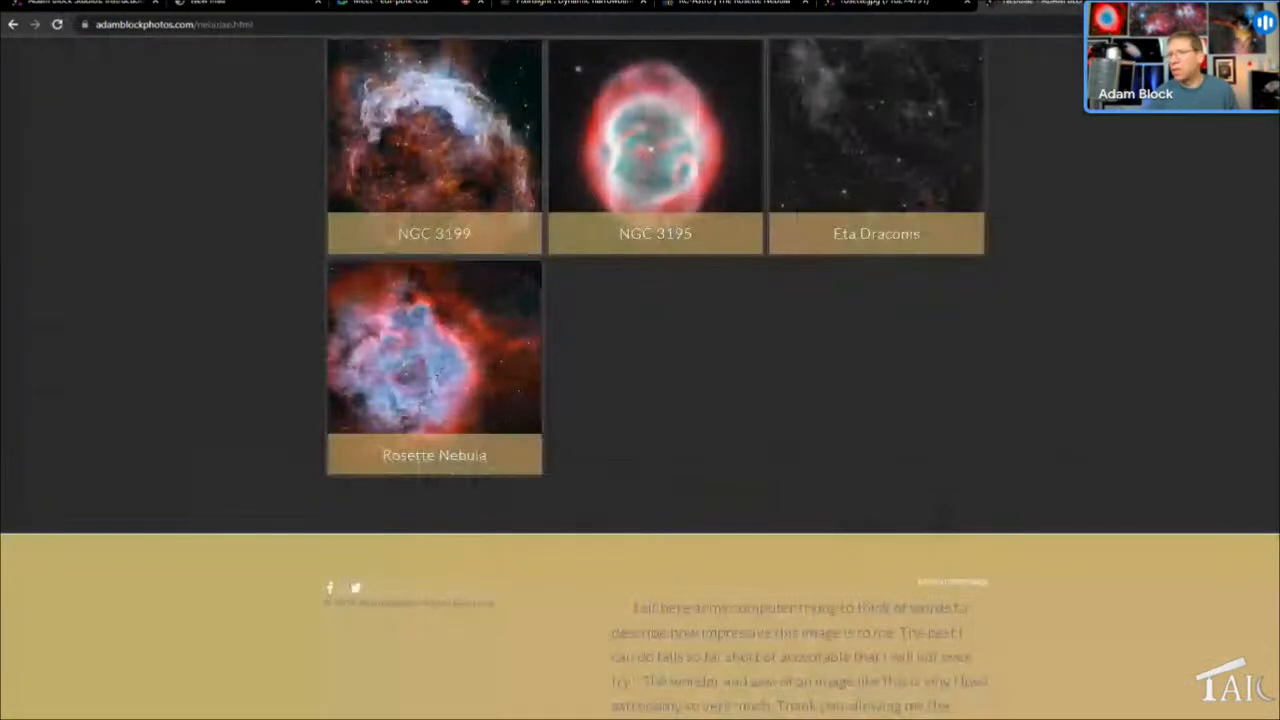
pyautogui.click(459, 166)
pyautogui.scroll(-3, 1093, 530)
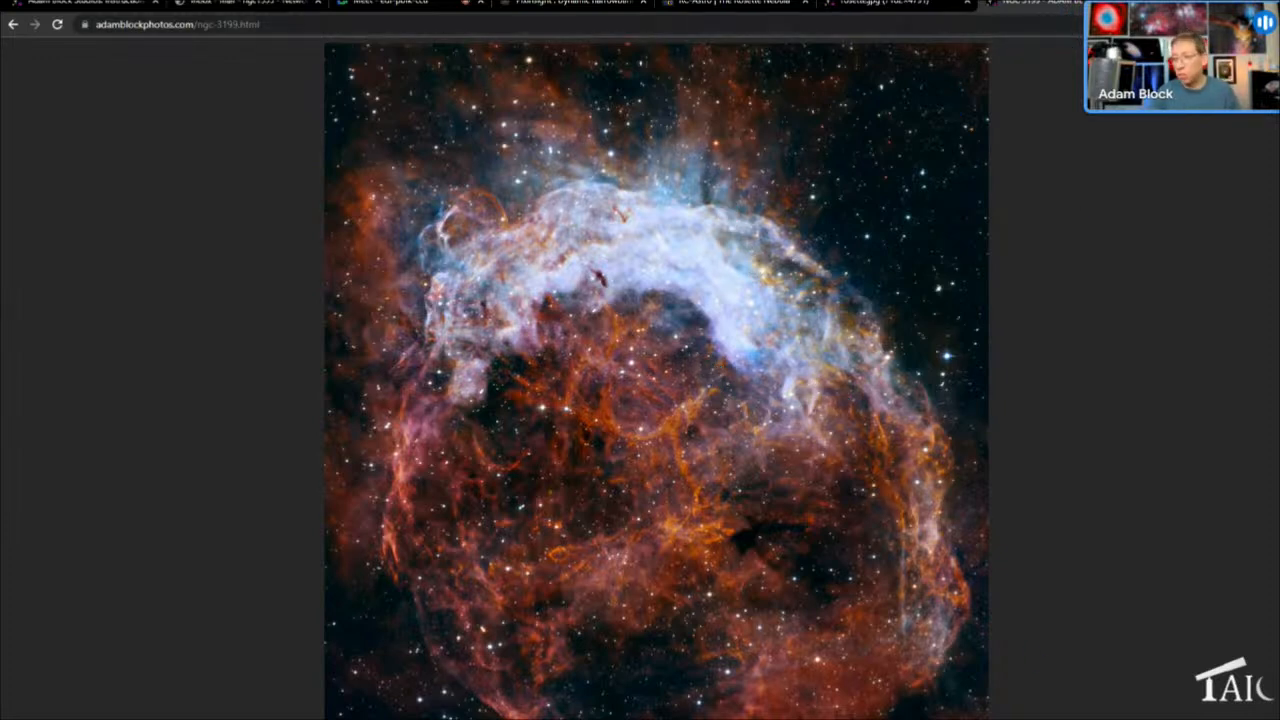
# Return to PixInsight, restore the o_starless image and read pixel values along the bright nebula's rim
pyautogui.click(1190, 4)
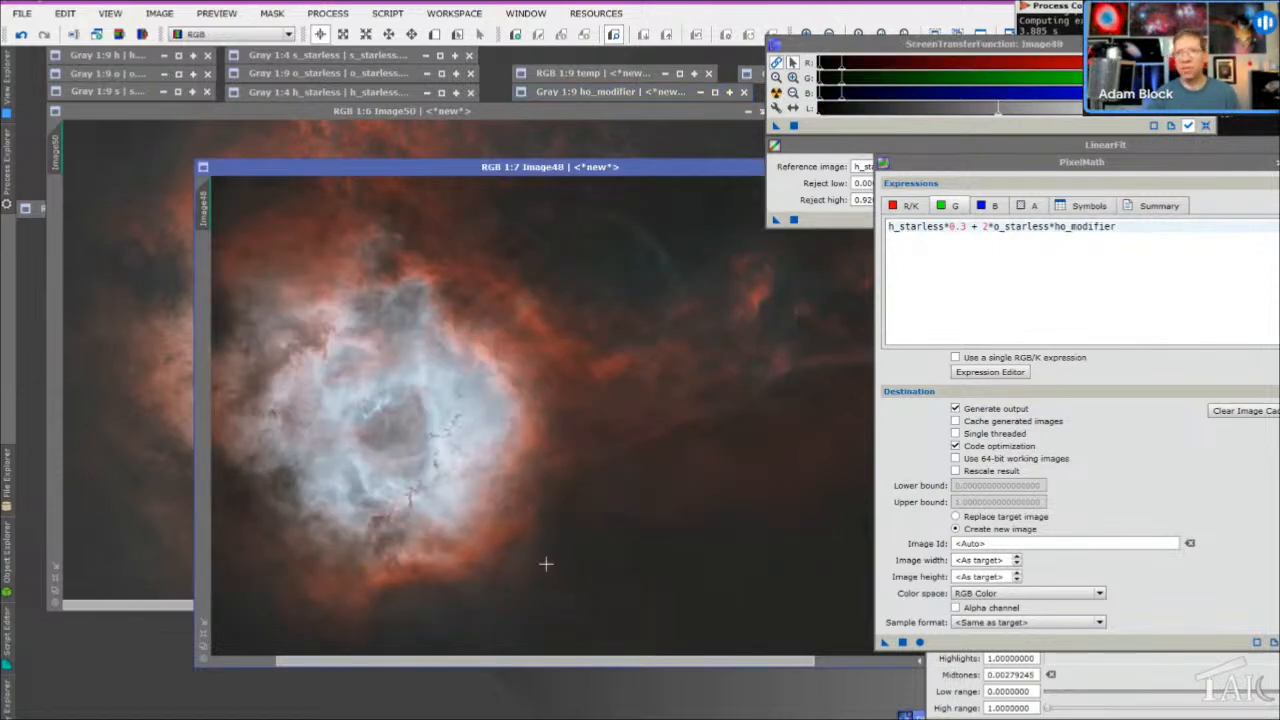
pyautogui.doubleClick(380, 73)
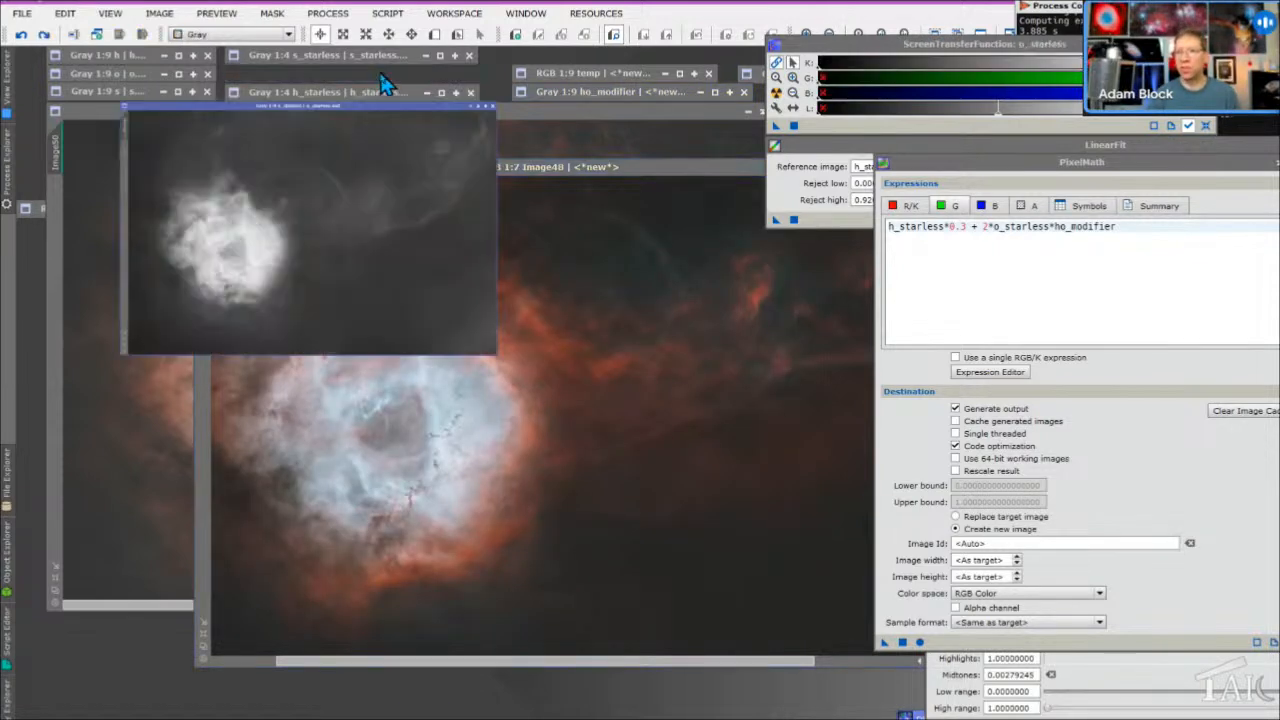
pyautogui.click(310, 405)
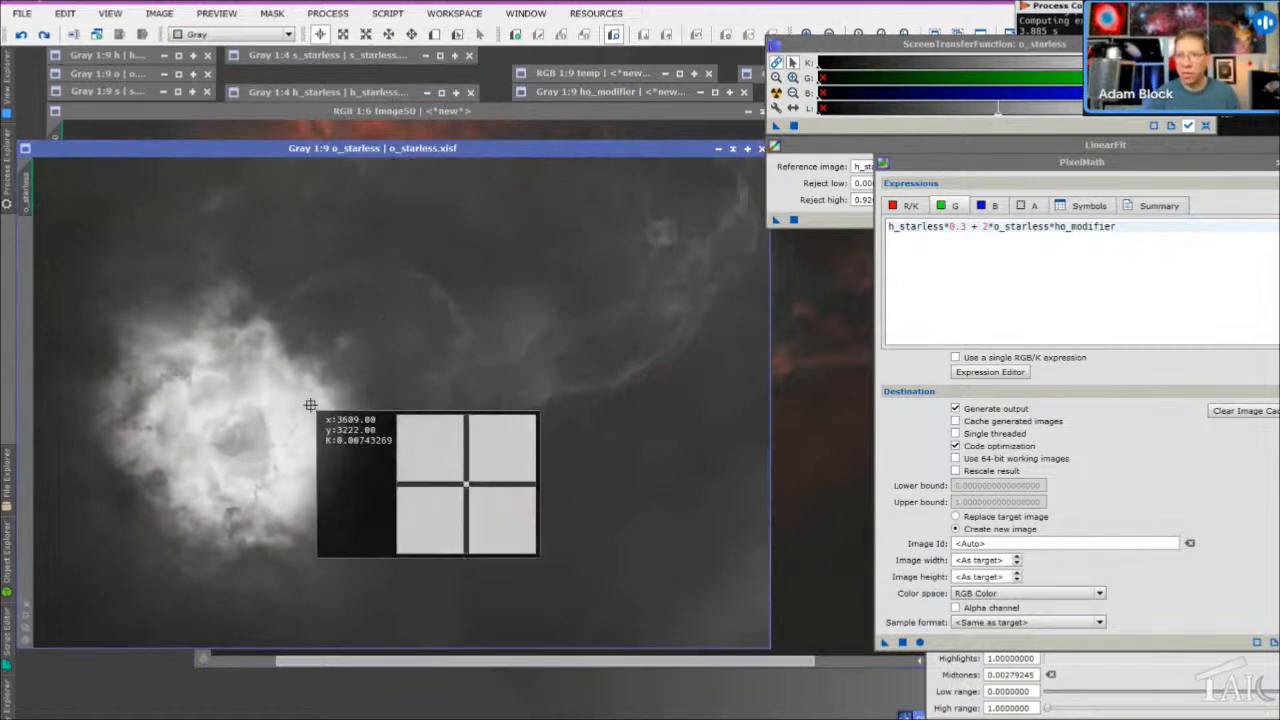
pyautogui.moveTo(310, 405); pyautogui.dragTo(307, 405)
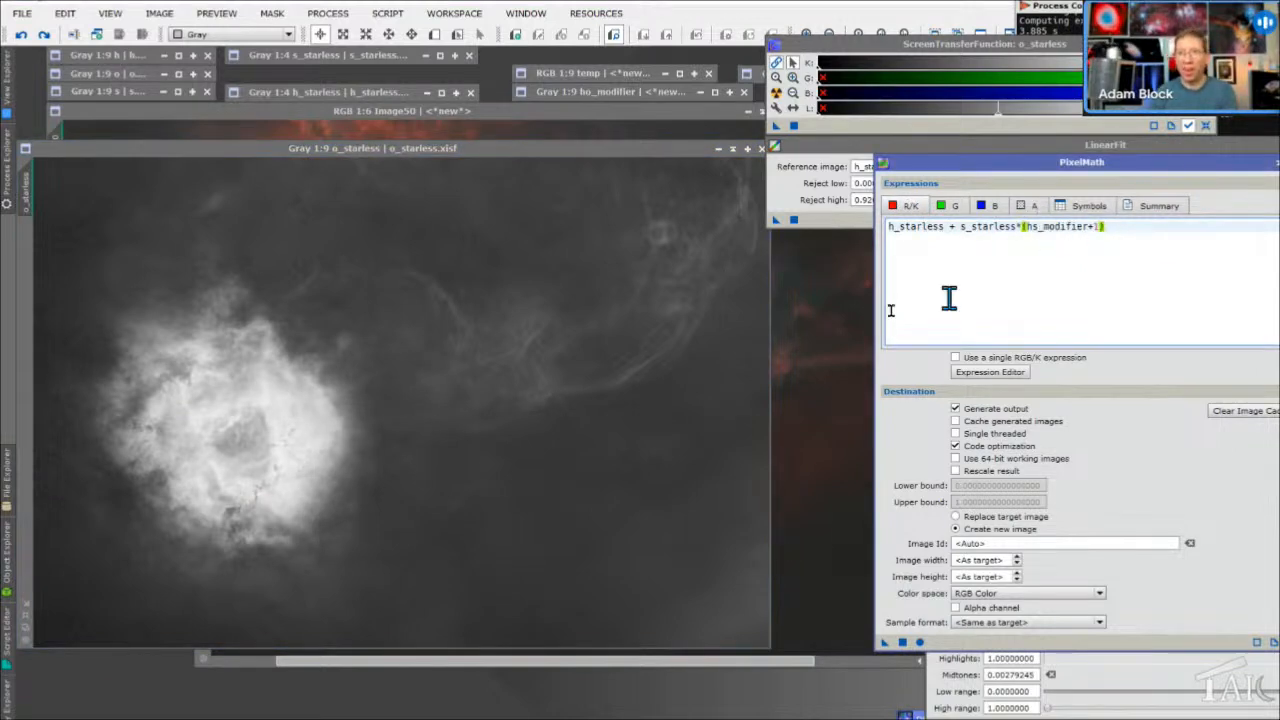
pyautogui.click(300, 415)
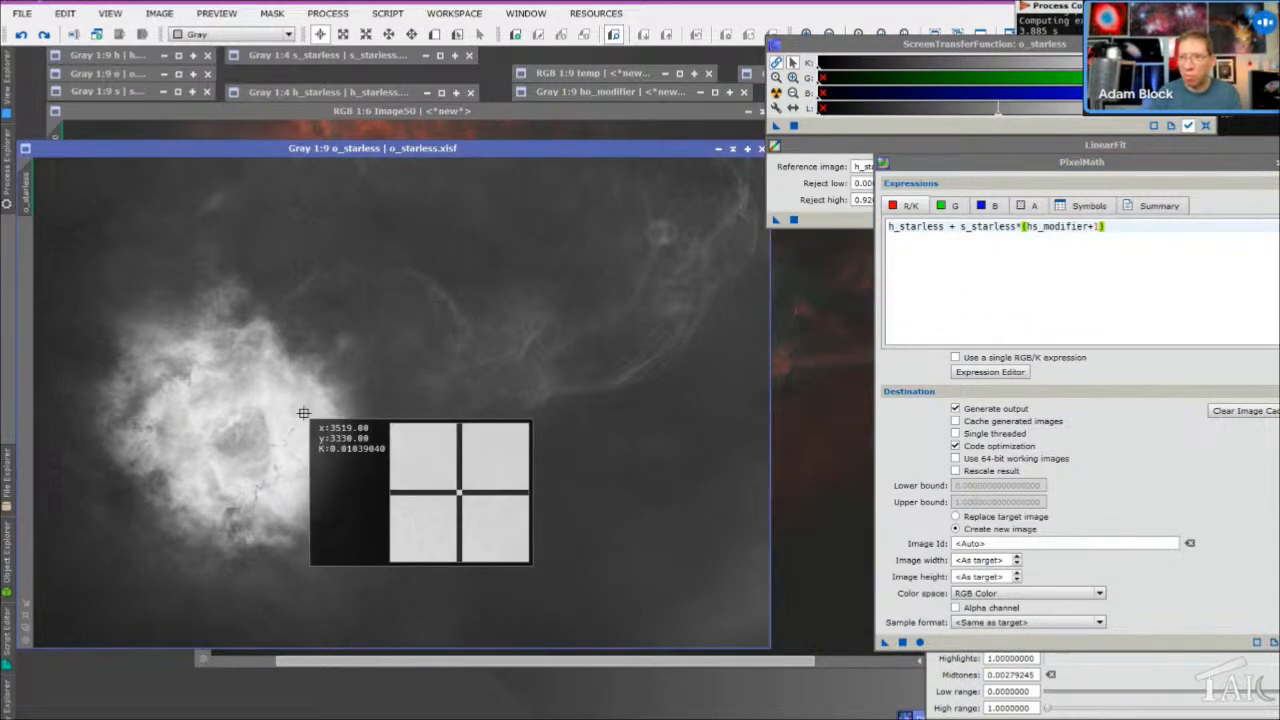
pyautogui.moveTo(303, 413); pyautogui.dragTo(312, 424)
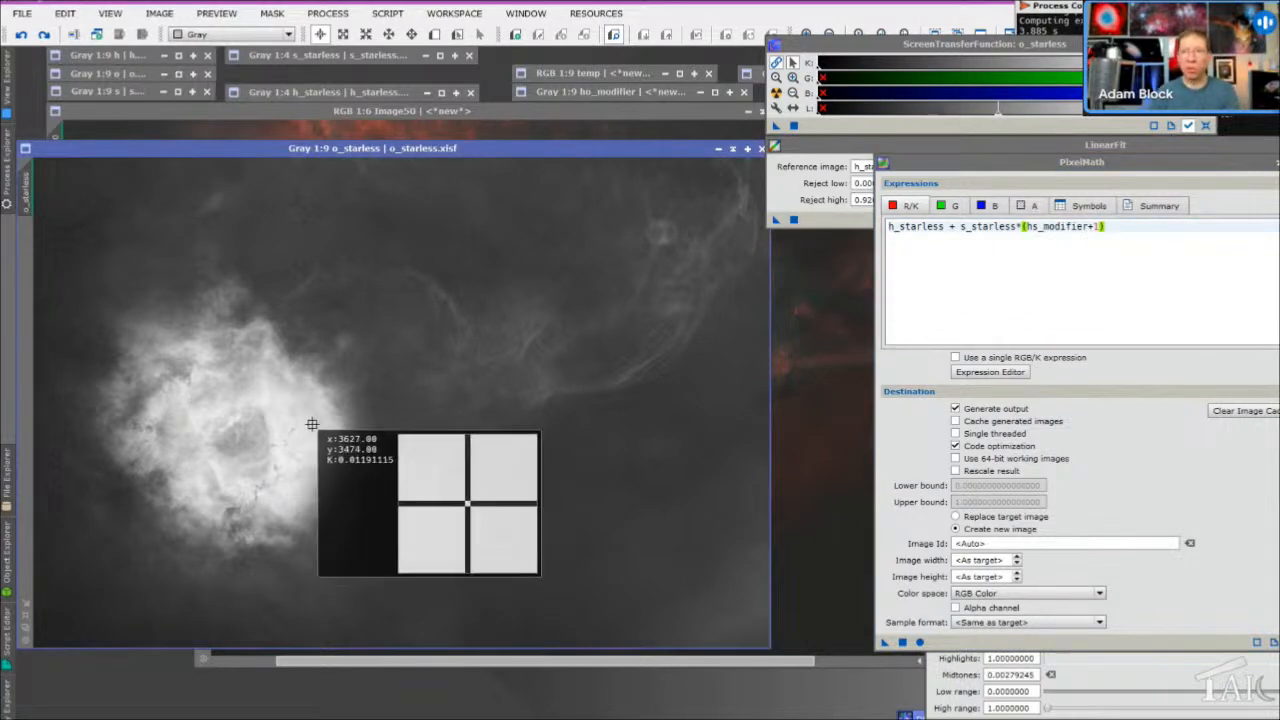
pyautogui.moveTo(312, 424); pyautogui.dragTo(314, 427)
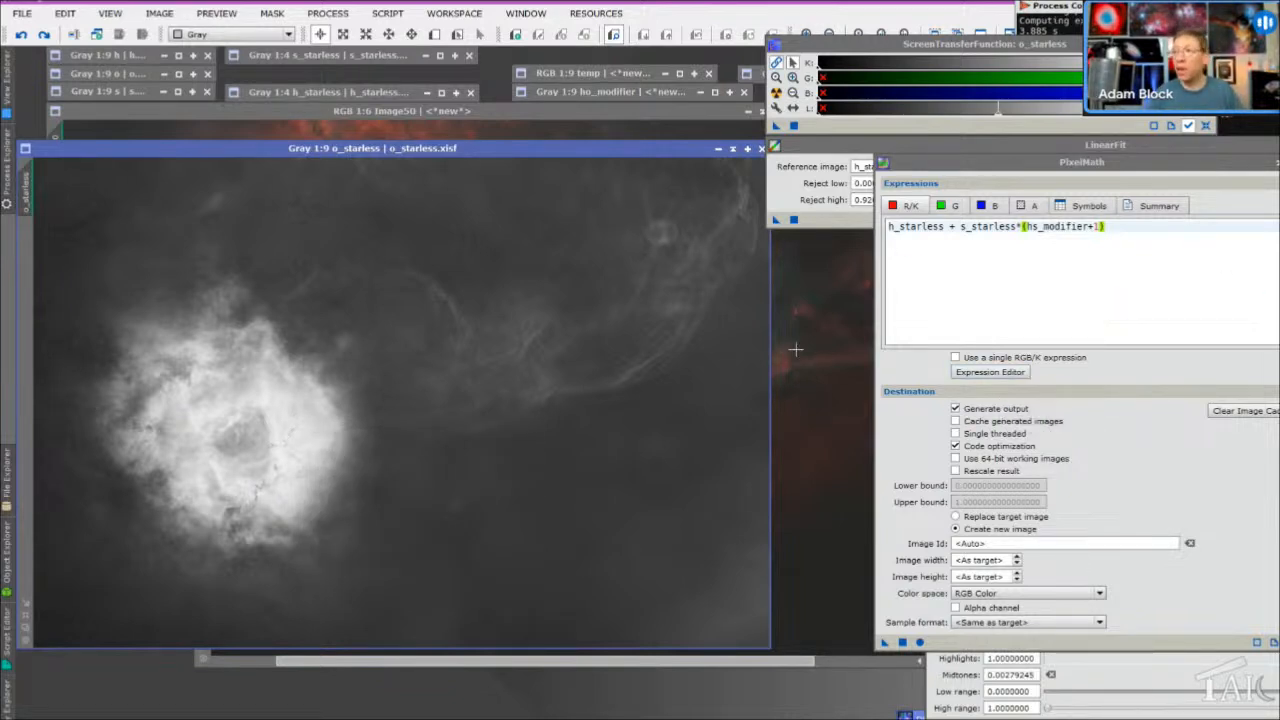
# Remove the screen stretch from Image50 and examine the whole unstretched nebula
pyautogui.click(437, 122)
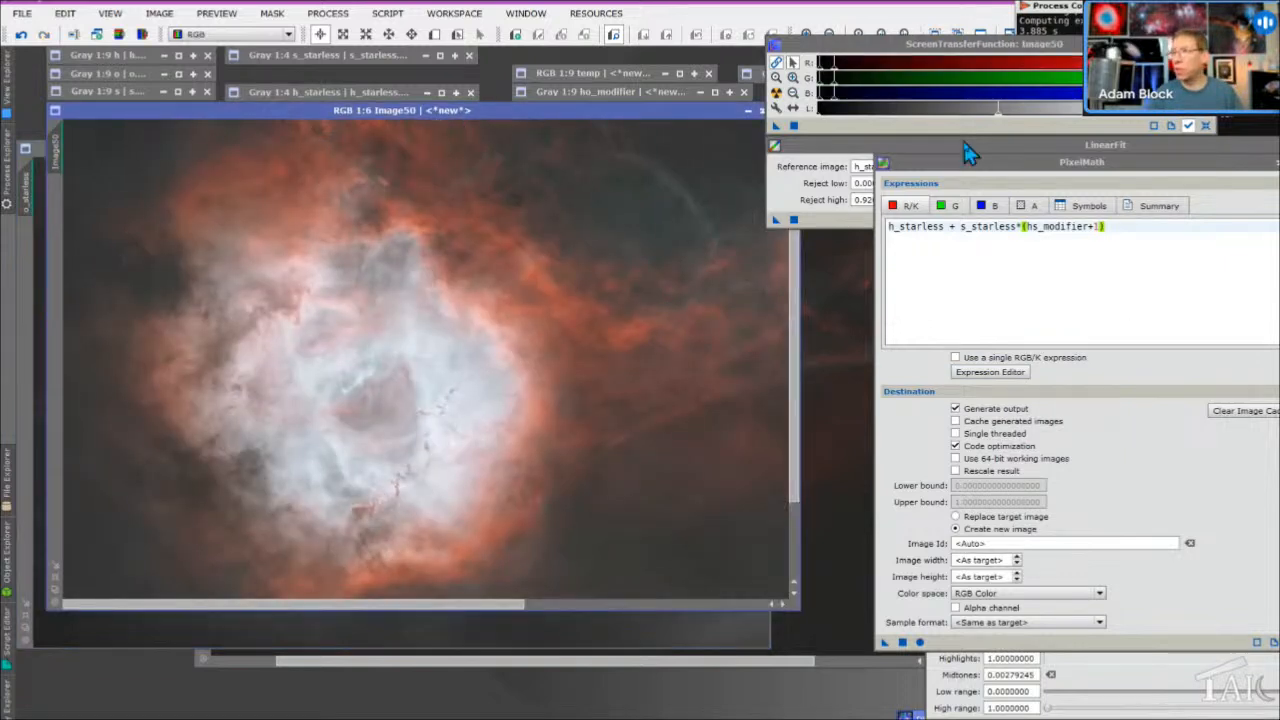
pyautogui.click(1205, 125)
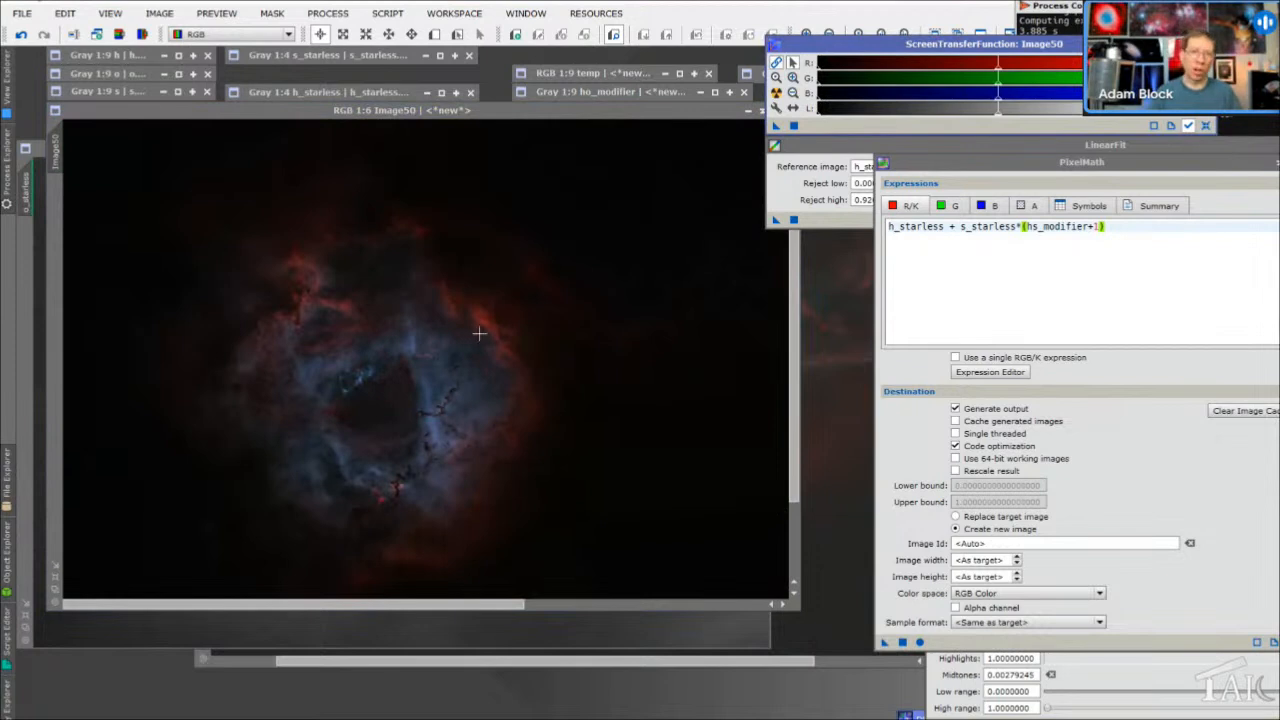
pyautogui.scroll(-4, 503, 352)
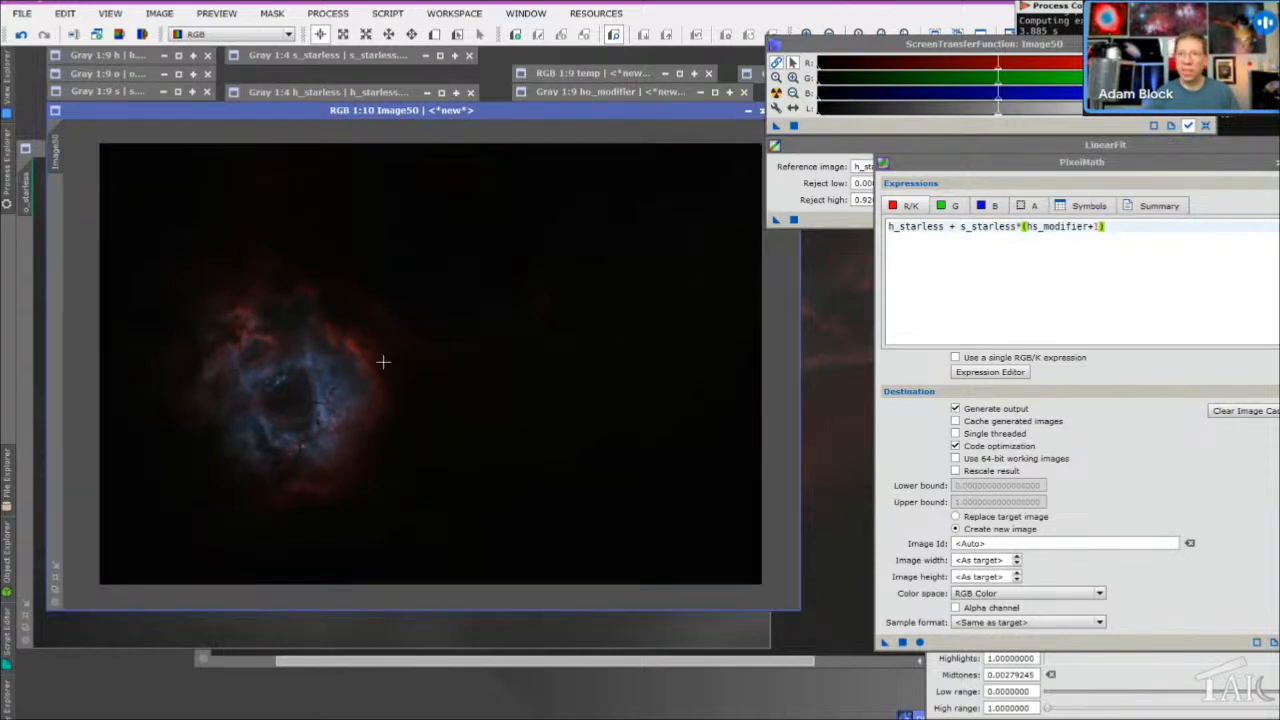
pyautogui.moveTo(358, 352); pyautogui.dragTo(348, 345)
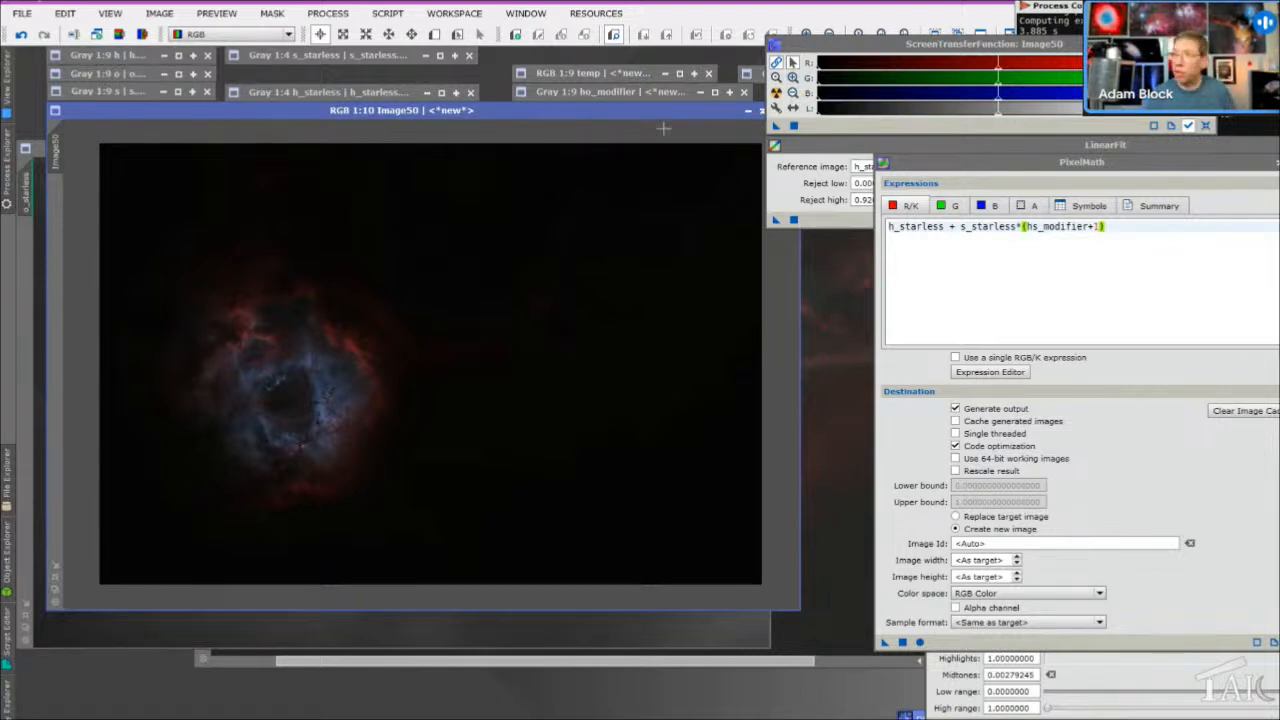
# Auto-stretch the screen display of Image50 and reposition its window so the whole frame shows
pyautogui.click(777, 93)
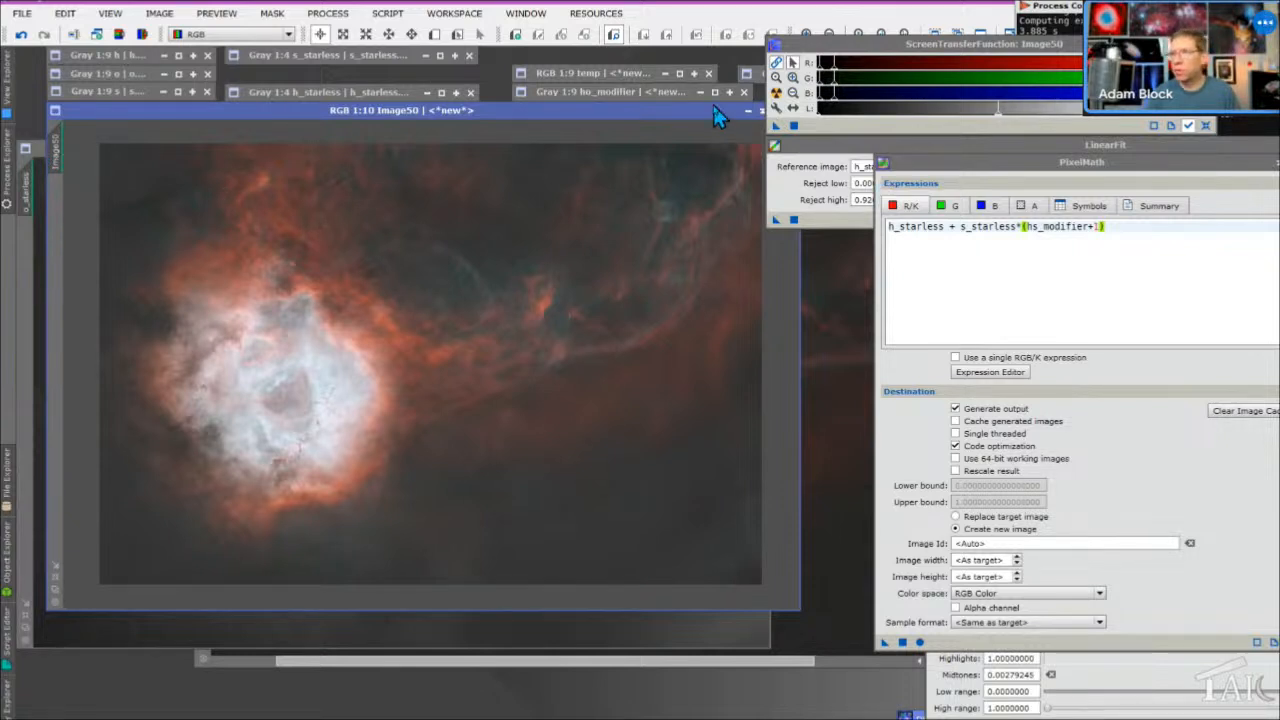
pyautogui.moveTo(714, 109); pyautogui.dragTo(666, 119)
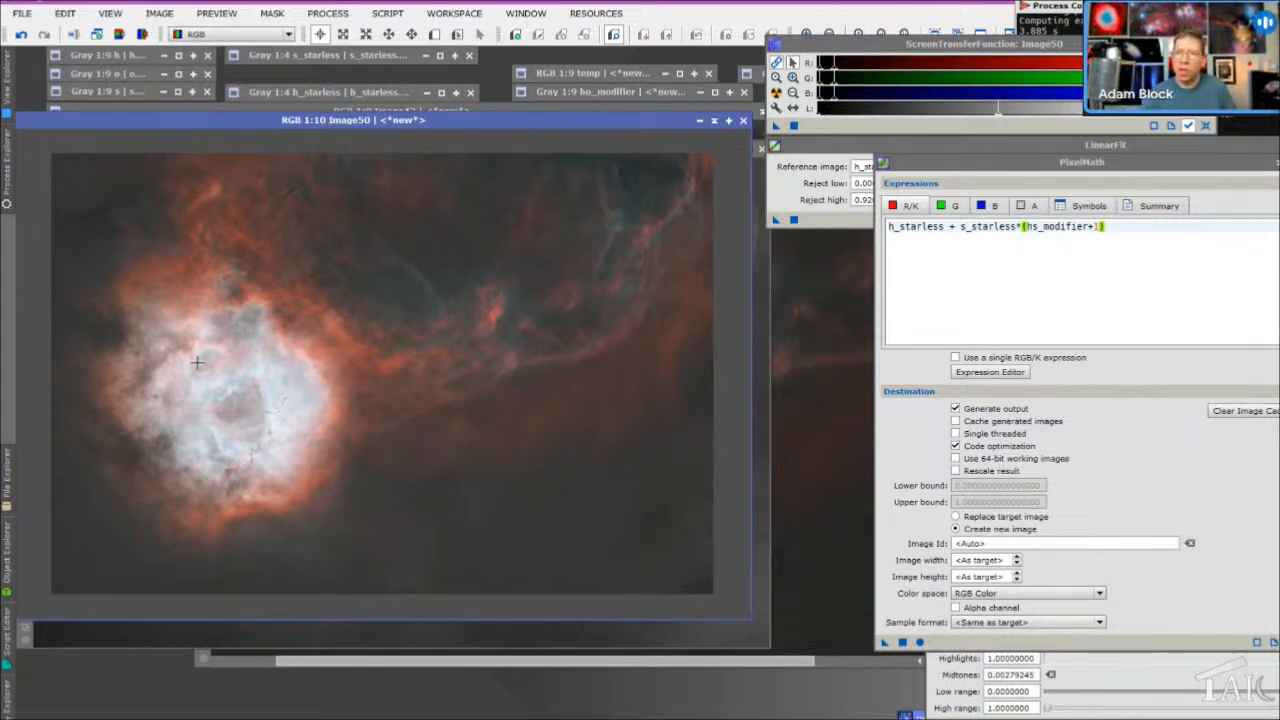
pyautogui.scroll(-1, 494, 281)
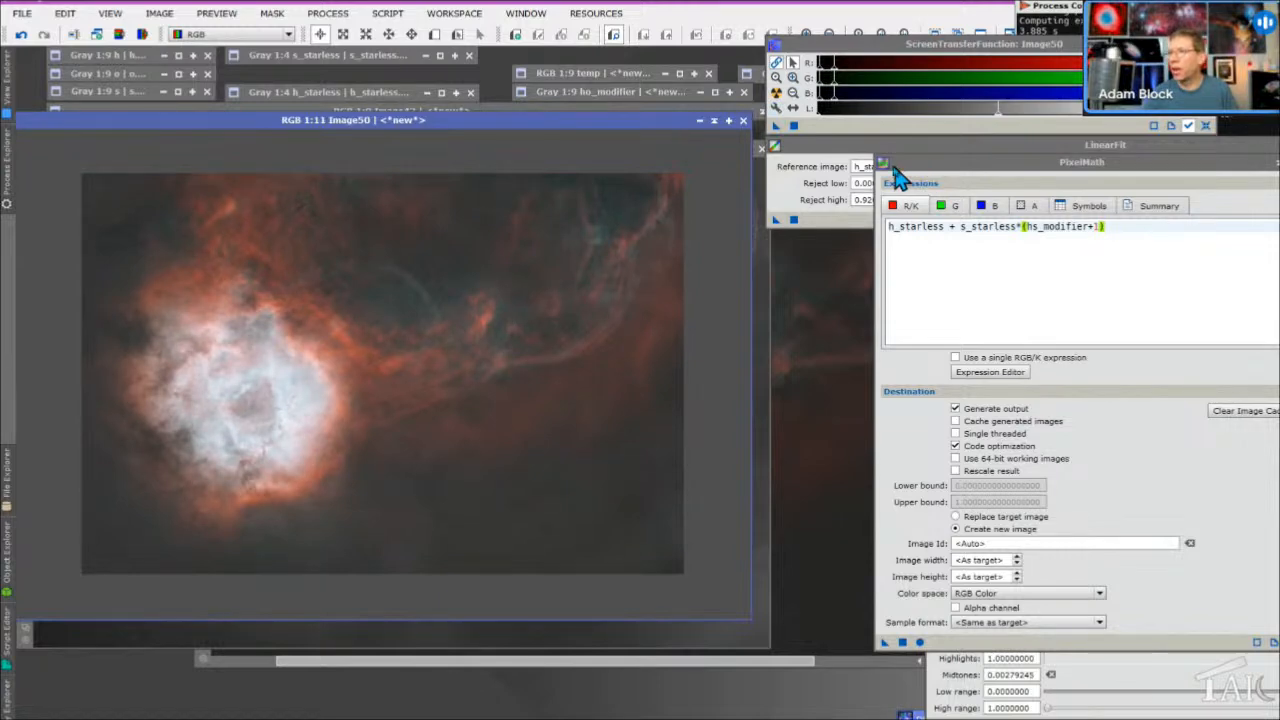
# Clear the overlapping windows aside and apply Image50's screen stretch permanently with HistogramTransformation
pyautogui.click(940, 185)
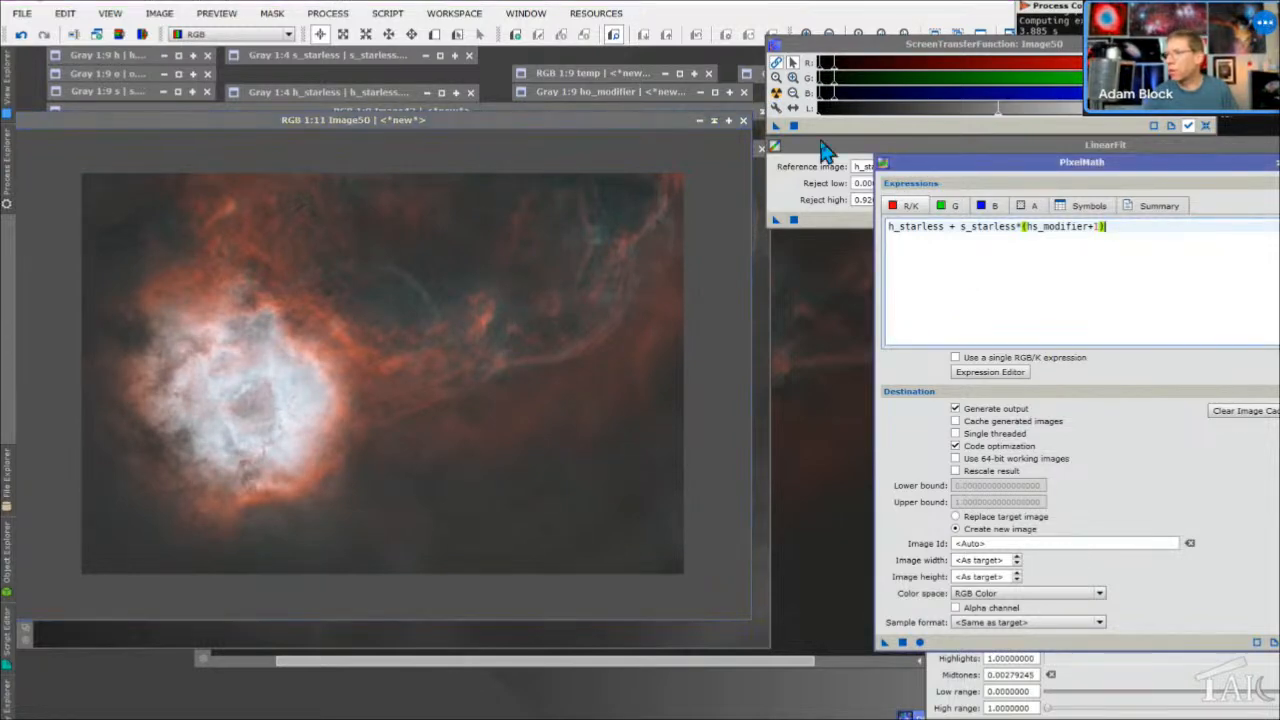
pyautogui.moveTo(829, 150); pyautogui.dragTo(1100, 190)
pyautogui.moveTo(755, 150); pyautogui.dragTo(650, 232)
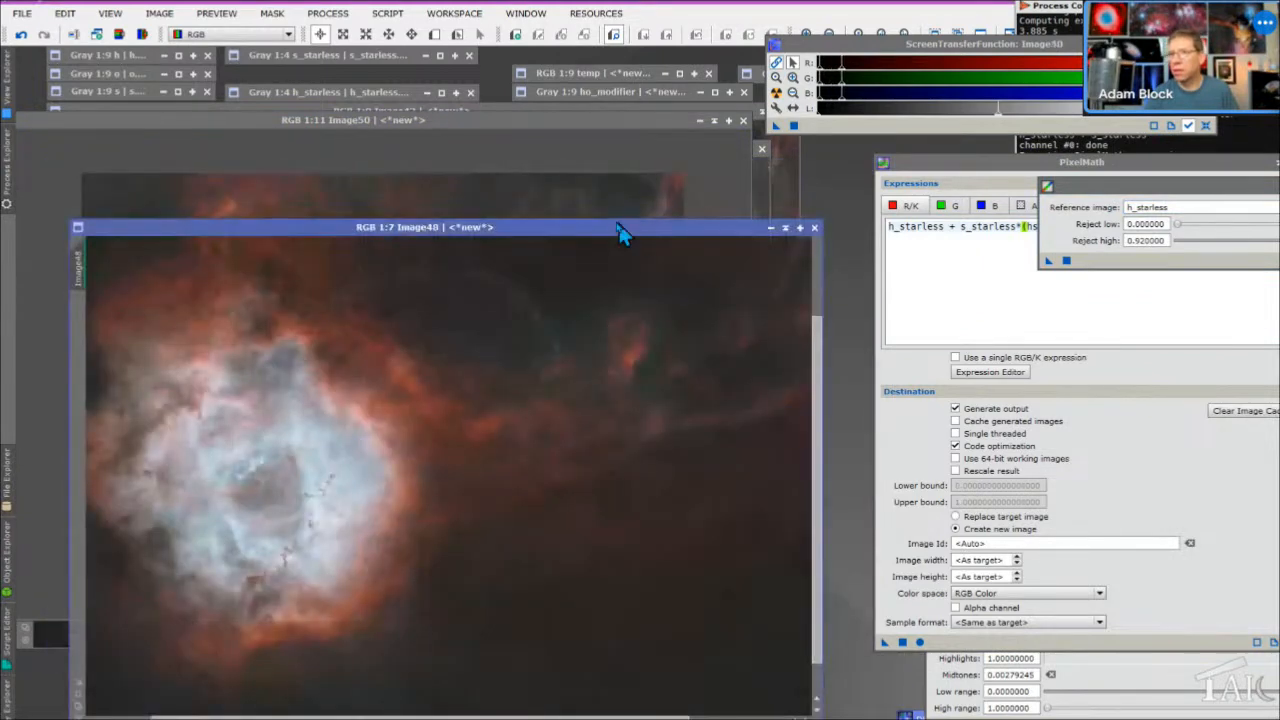
pyautogui.click(506, 130)
pyautogui.moveTo(936, 168); pyautogui.dragTo(1110, 118)
pyautogui.moveTo(1006, 241); pyautogui.dragTo(896, 147)
pyautogui.moveTo(777, 125); pyautogui.dragTo(578, 460)
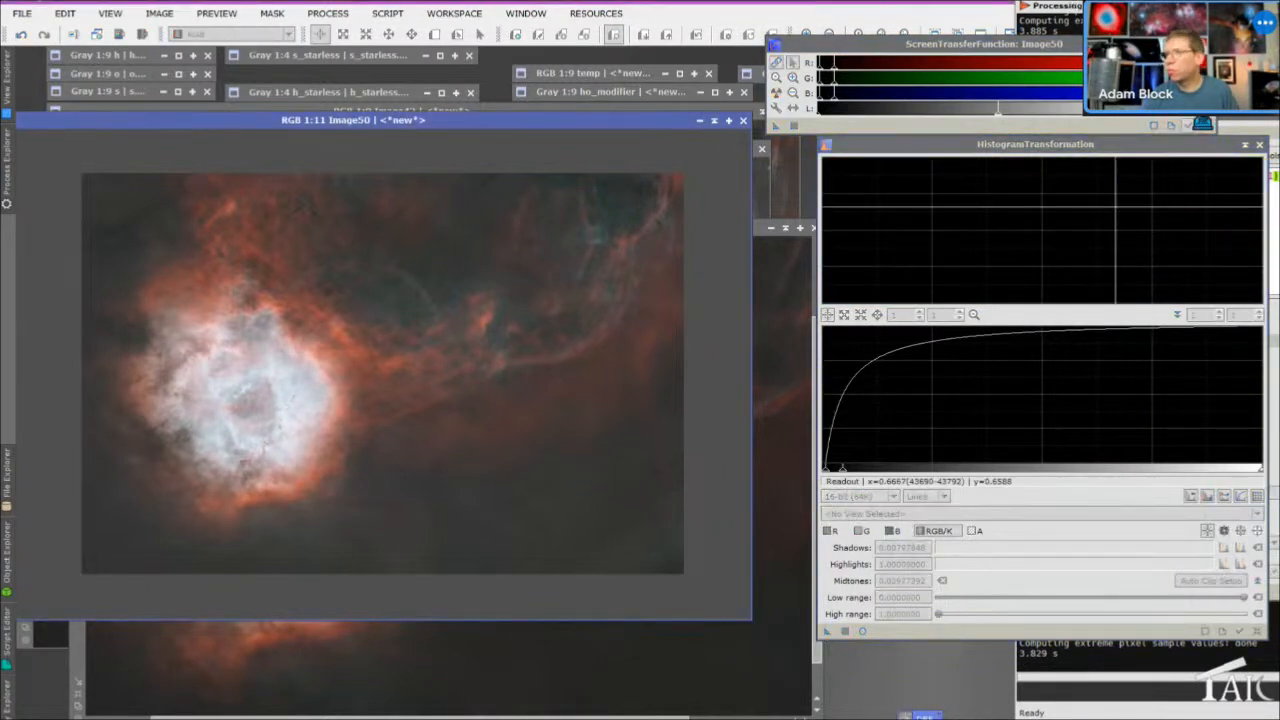
# Reset Image50's screen stretch and slightly raise the linked RGB shadows in ScreenTransferFunction
pyautogui.hotkey('ctrl', 'F12')
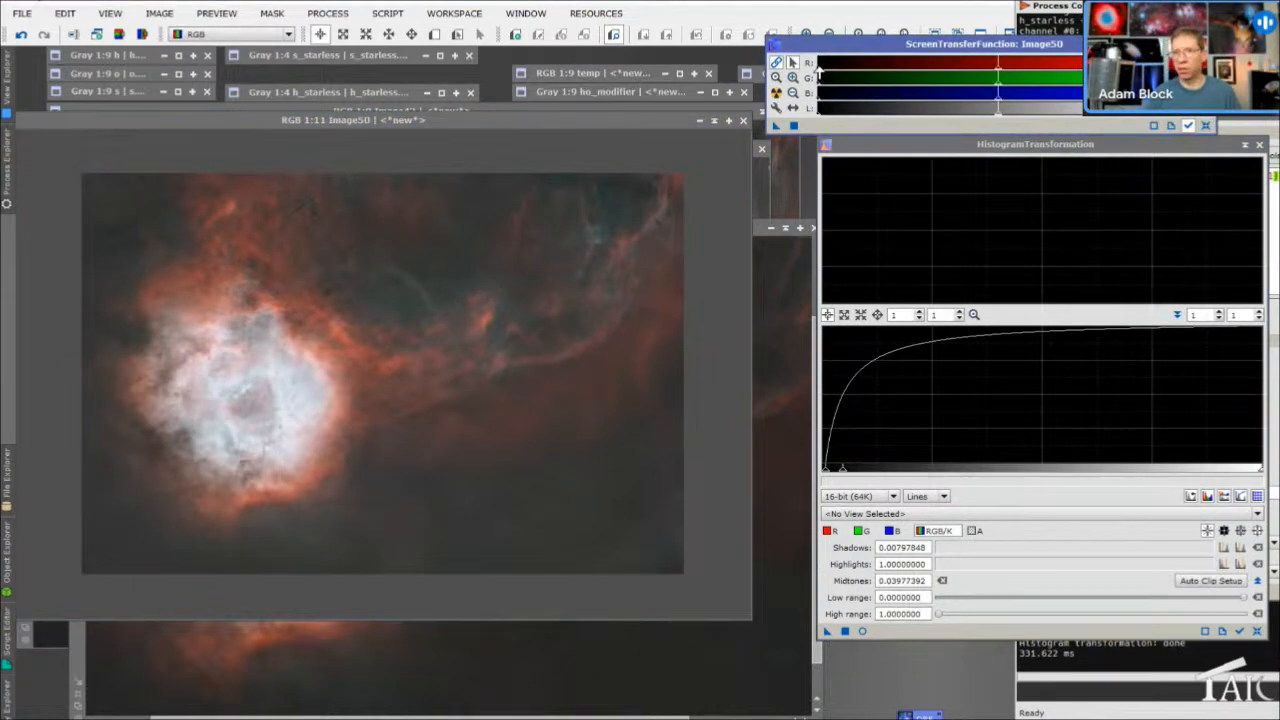
pyautogui.moveTo(818, 72)
pyautogui.mouseDown()
pyautogui.moveTo(840, 80)
pyautogui.moveTo(832, 72)
pyautogui.mouseUp()
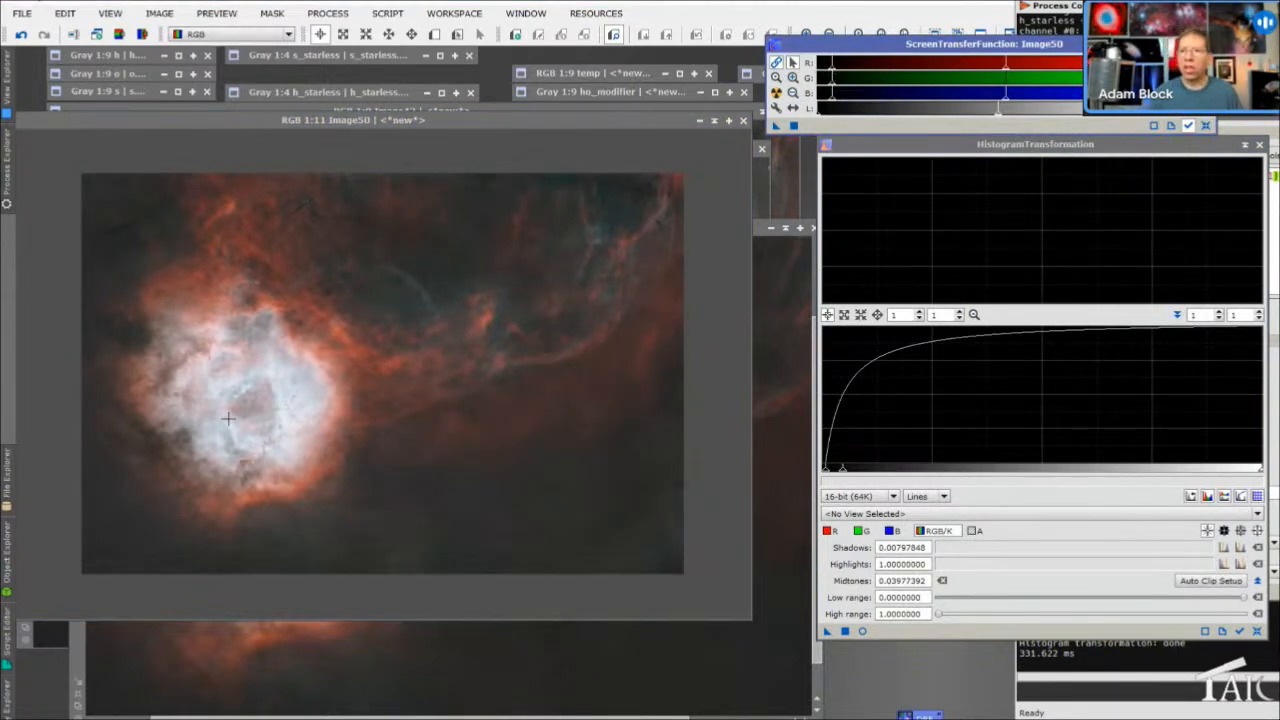
# Apply Image50's adjusted screen stretch permanently by transferring it to HistogramTransformation and running that on the image
pyautogui.moveTo(777, 125); pyautogui.dragTo(938, 638)
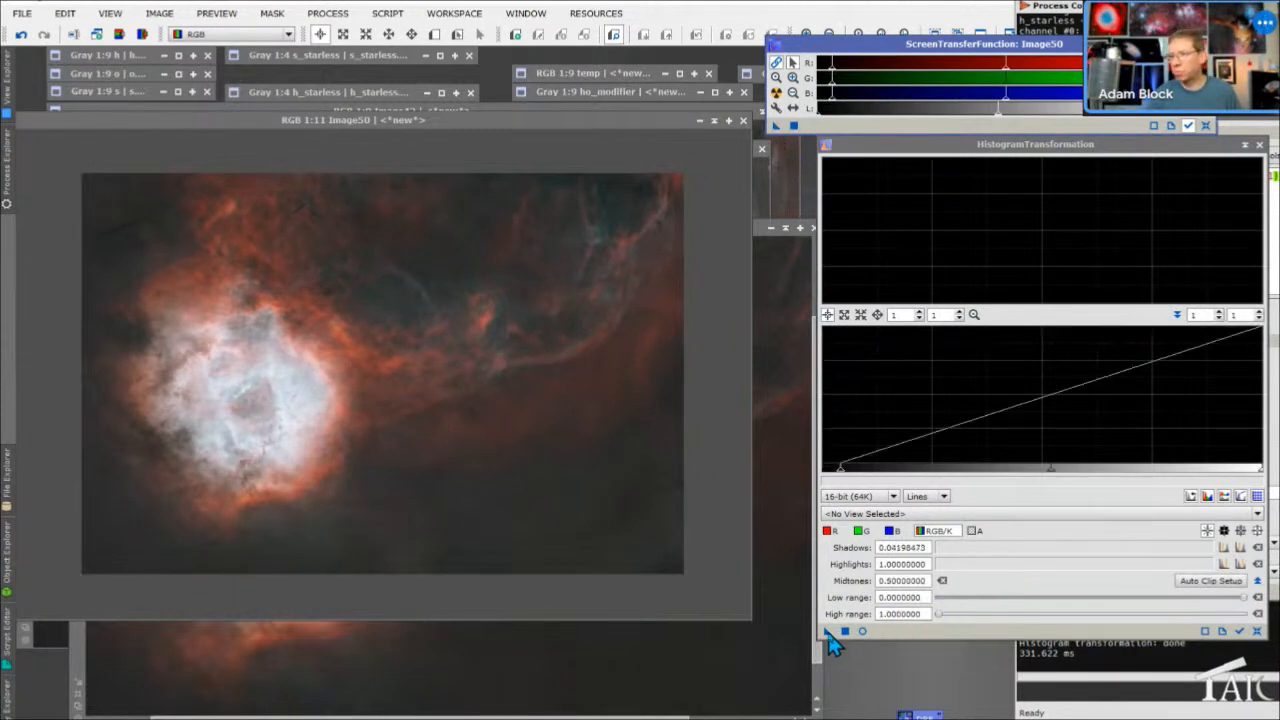
pyautogui.moveTo(615, 502); pyautogui.dragTo(612, 500)
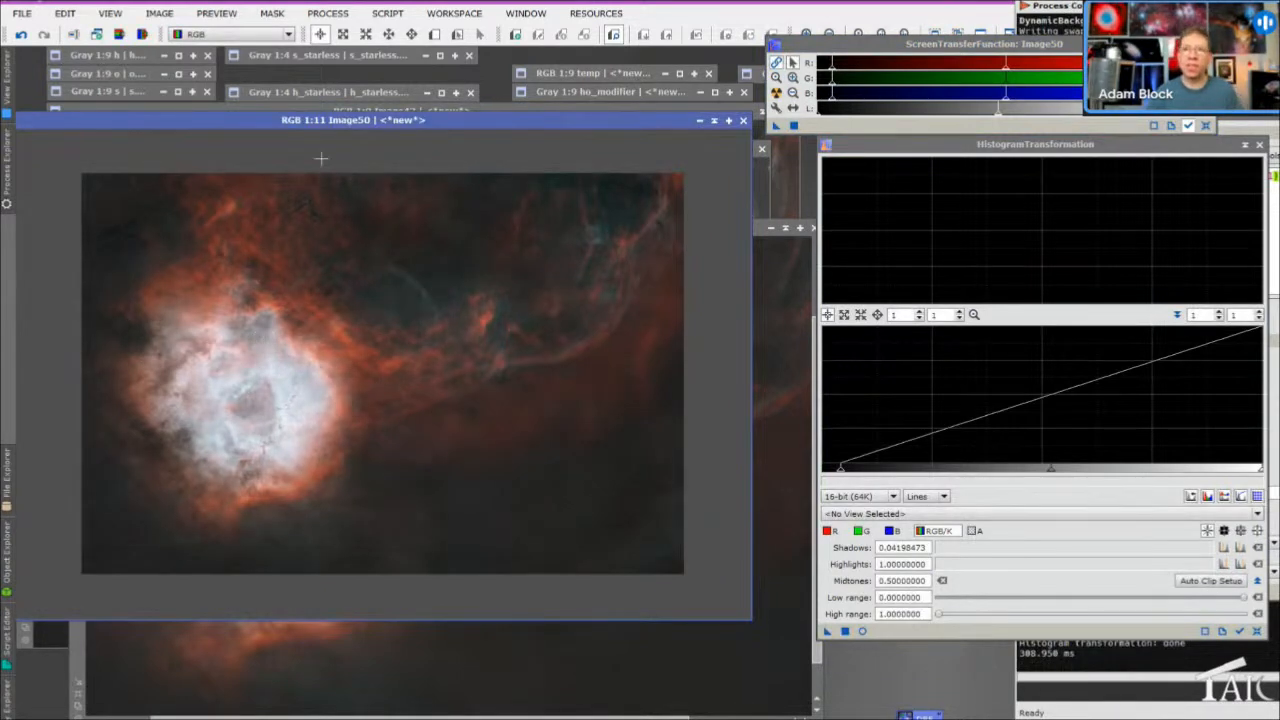
# Open the ho_modifier image, invert it, and arrange its window so that it and Image50 are both accessible
pyautogui.moveTo(310, 135); pyautogui.dragTo(381, 163)
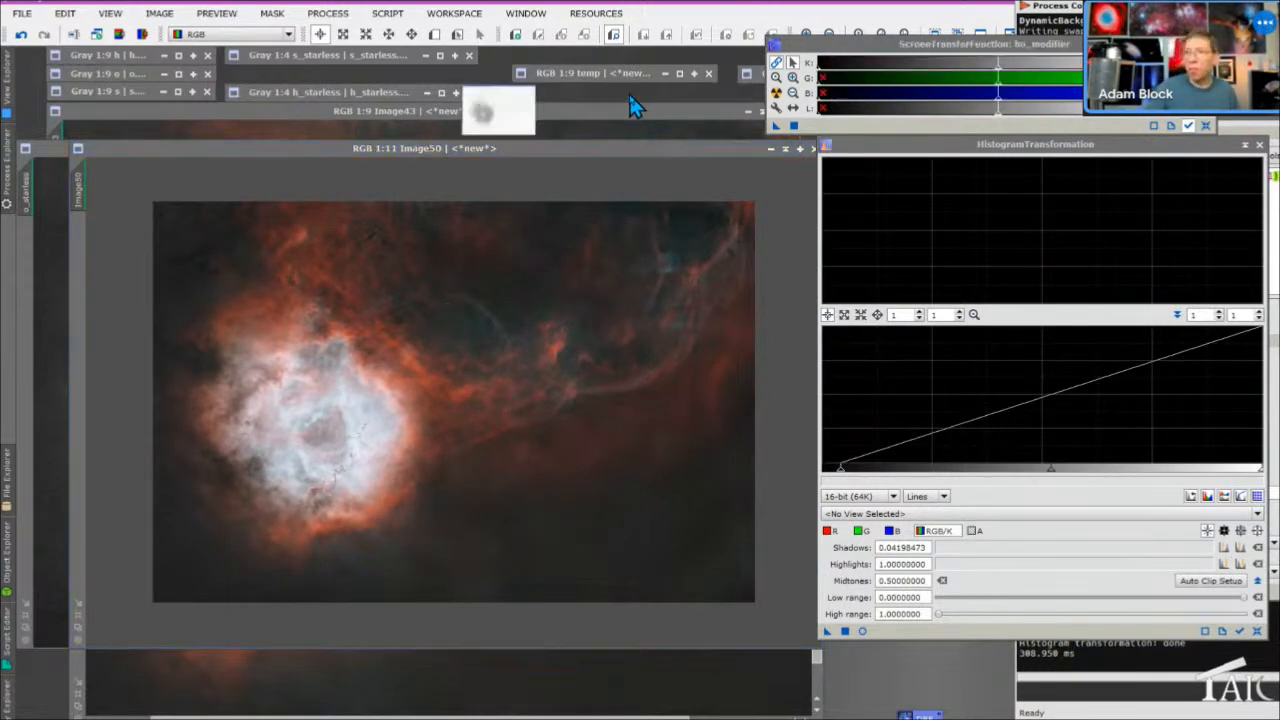
pyautogui.doubleClick(630, 97)
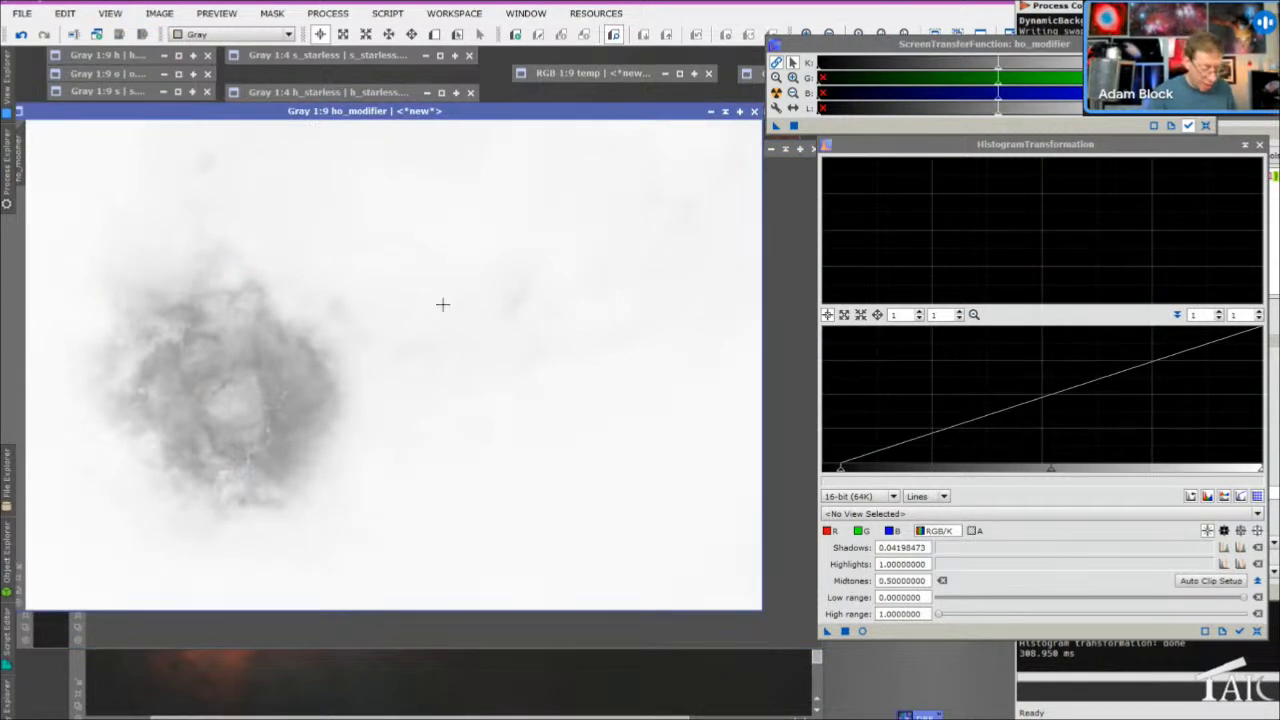
pyautogui.hotkey('ctrl', 'i')
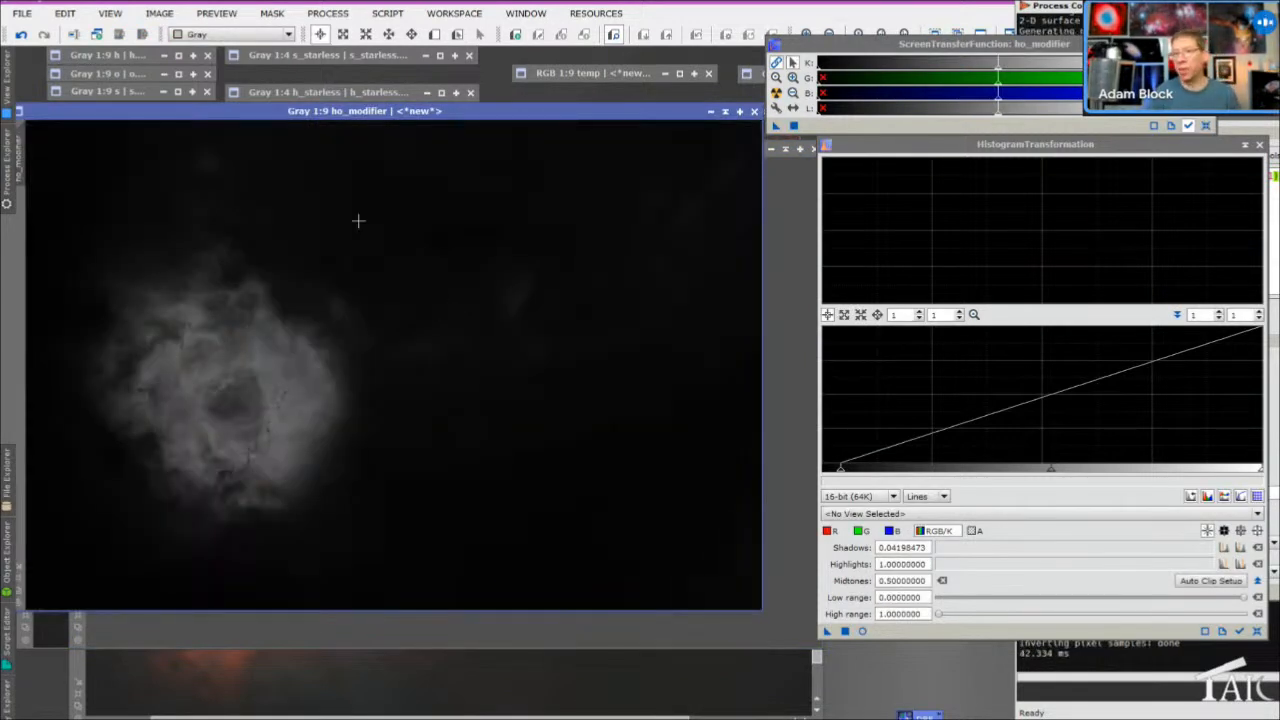
pyautogui.moveTo(180, 111); pyautogui.dragTo(479, 73)
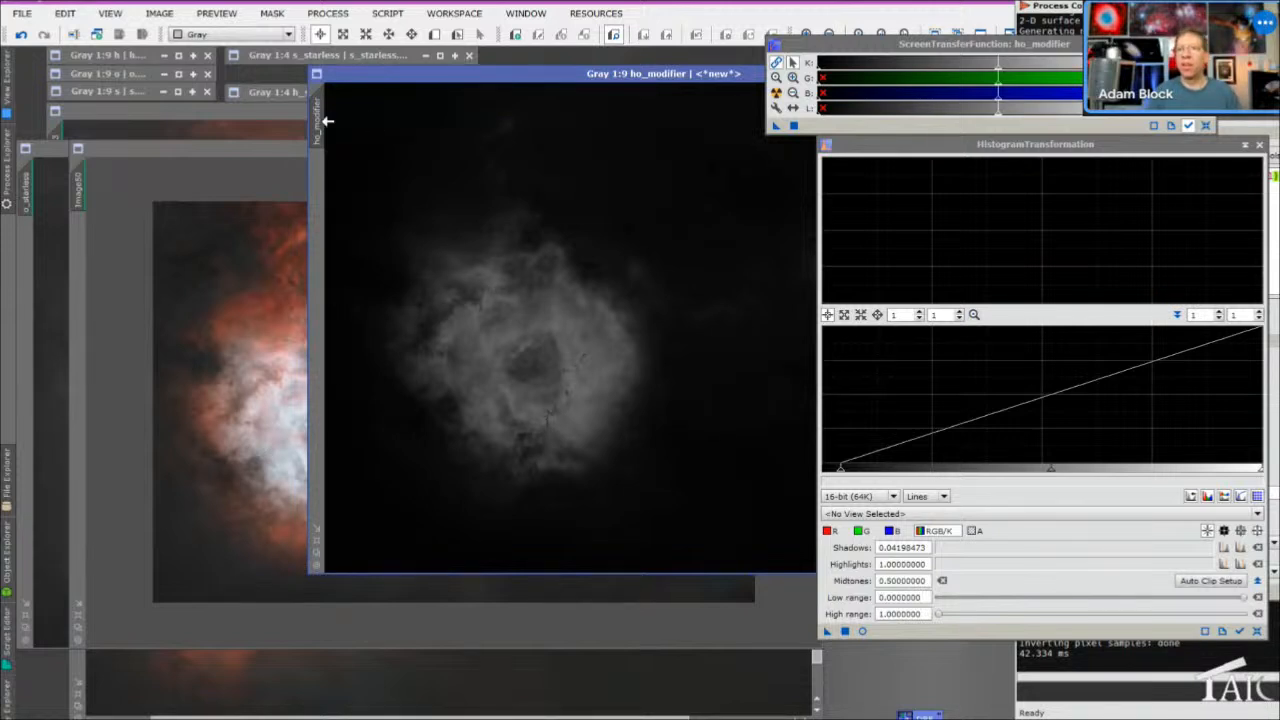
# Assign the inverted ho_modifier image as Image50's mask and hide the red mask overlay
pyautogui.moveTo(128, 270); pyautogui.dragTo(84, 250)
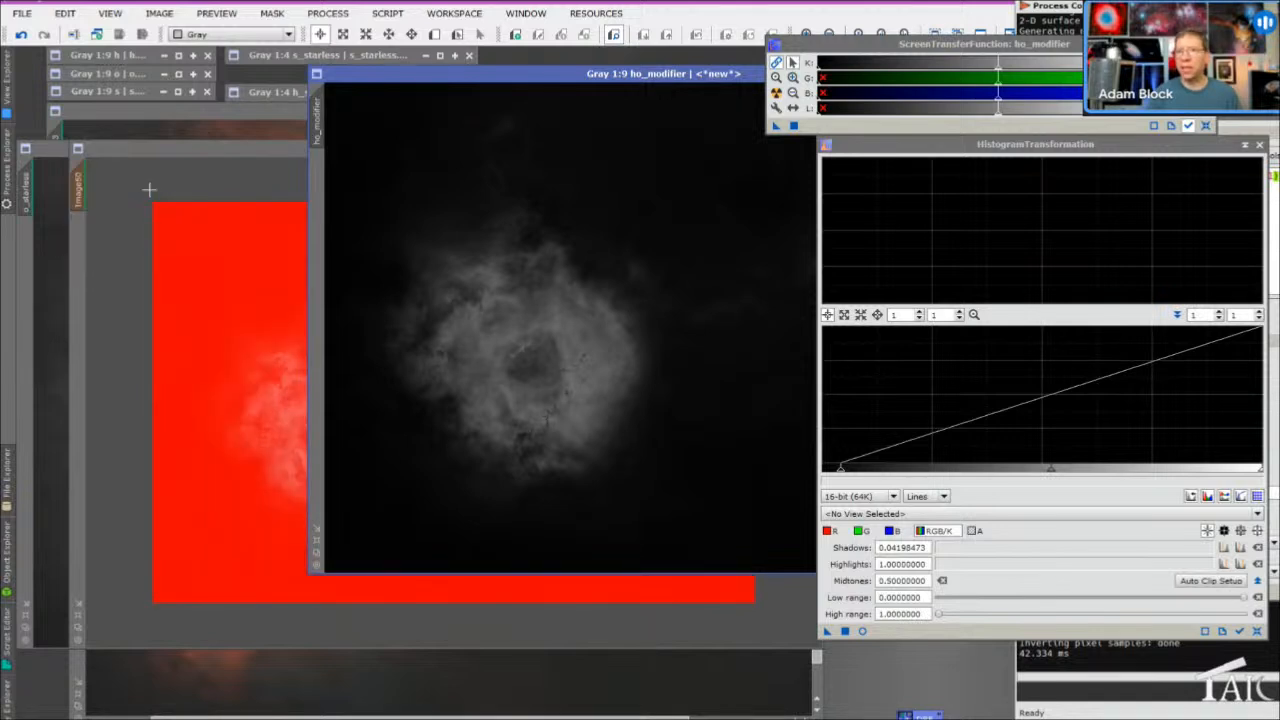
pyautogui.click(229, 147)
pyautogui.click(275, 14)
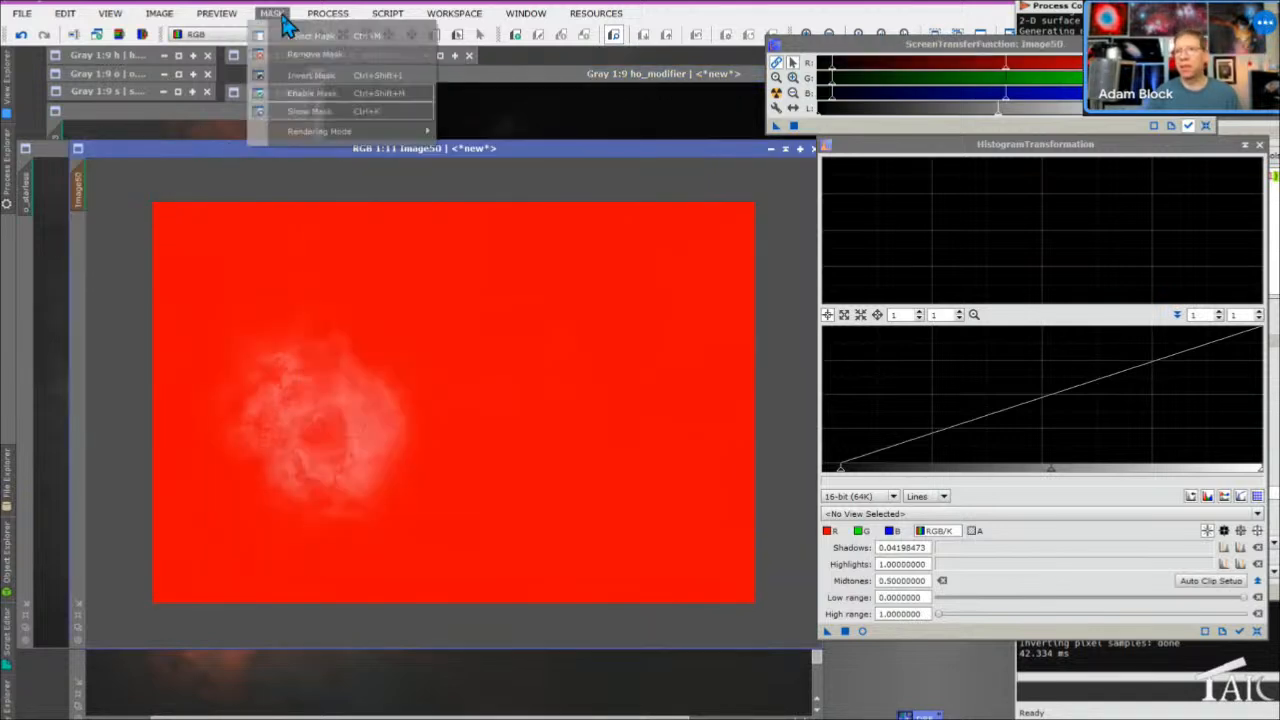
pyautogui.click(316, 111)
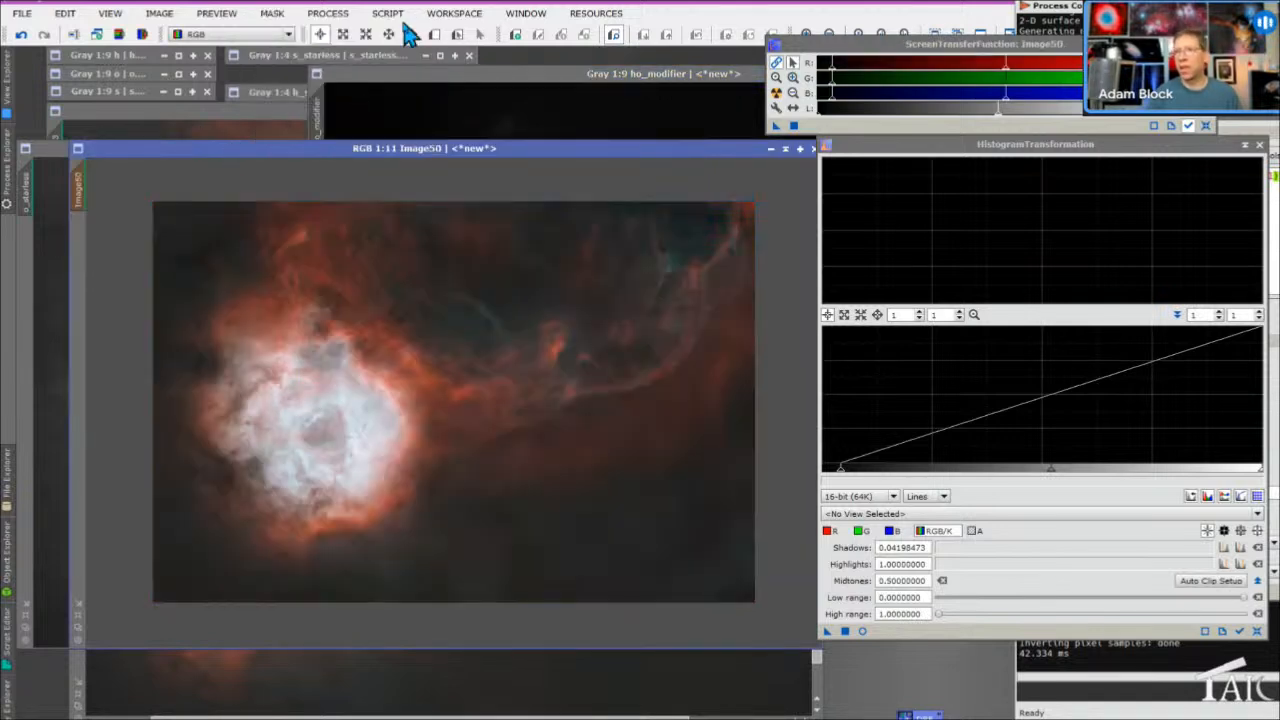
# Run the ColorCorrectedHDRMT script on the masked Image50 with the lightness mask enabled and opacity 1.000
pyautogui.click(329, 14)
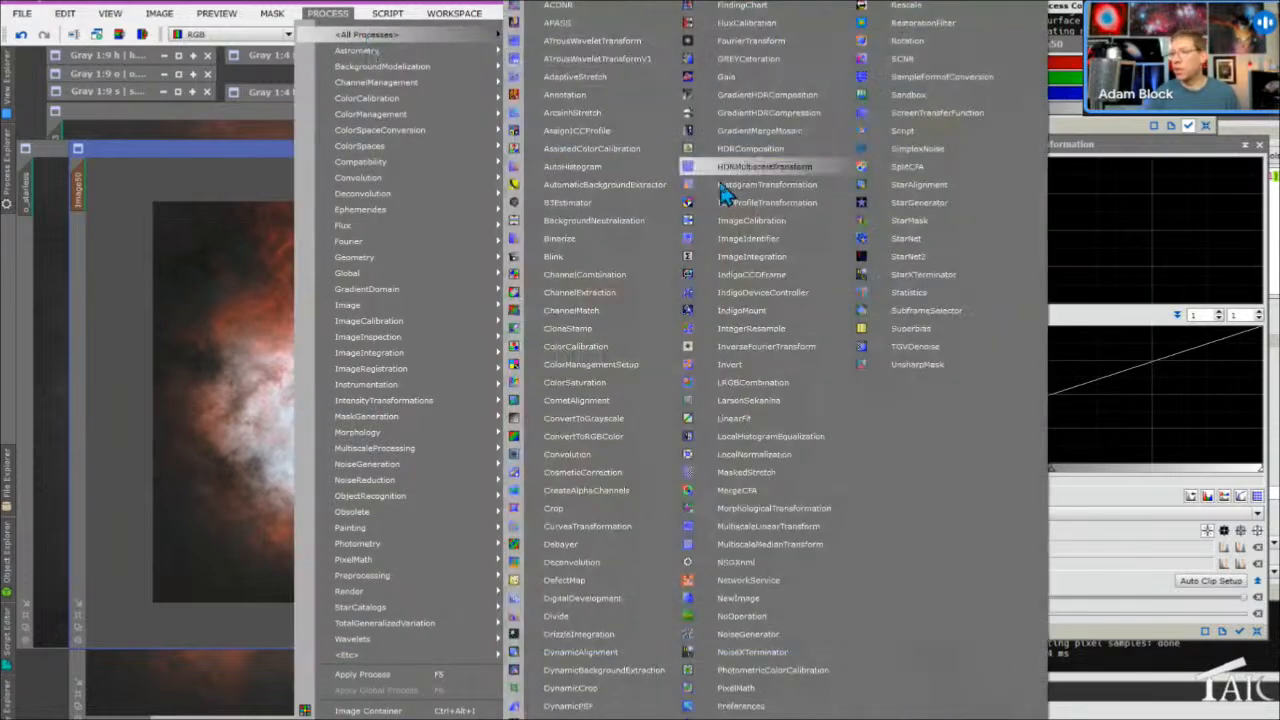
pyautogui.click(387, 13)
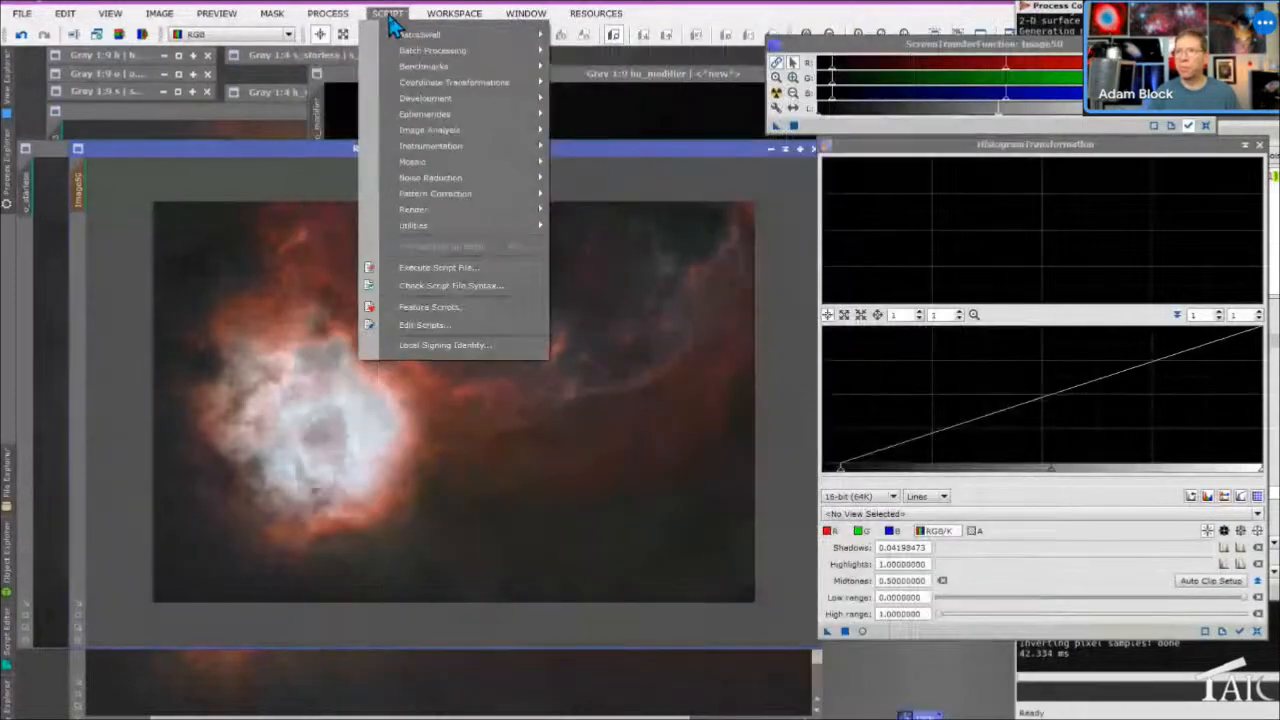
pyautogui.moveTo(531, 233)
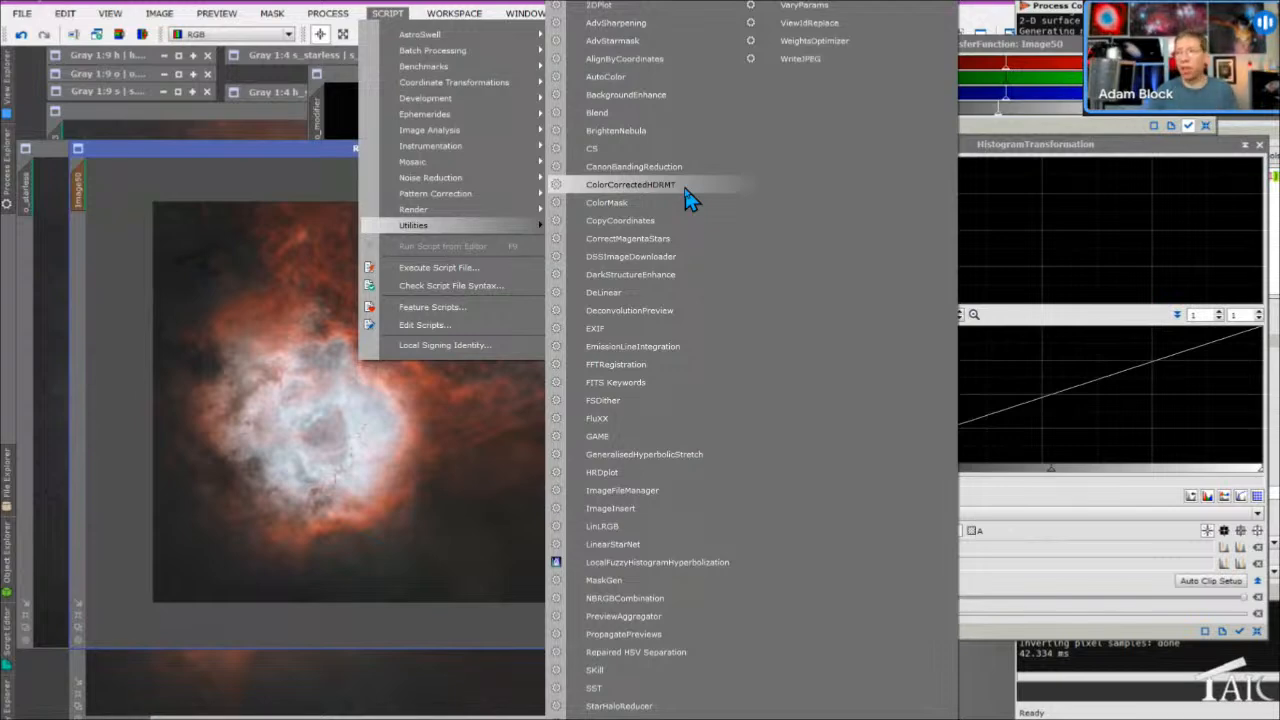
pyautogui.click(686, 188)
pyautogui.moveTo(640, 306); pyautogui.dragTo(743, 170)
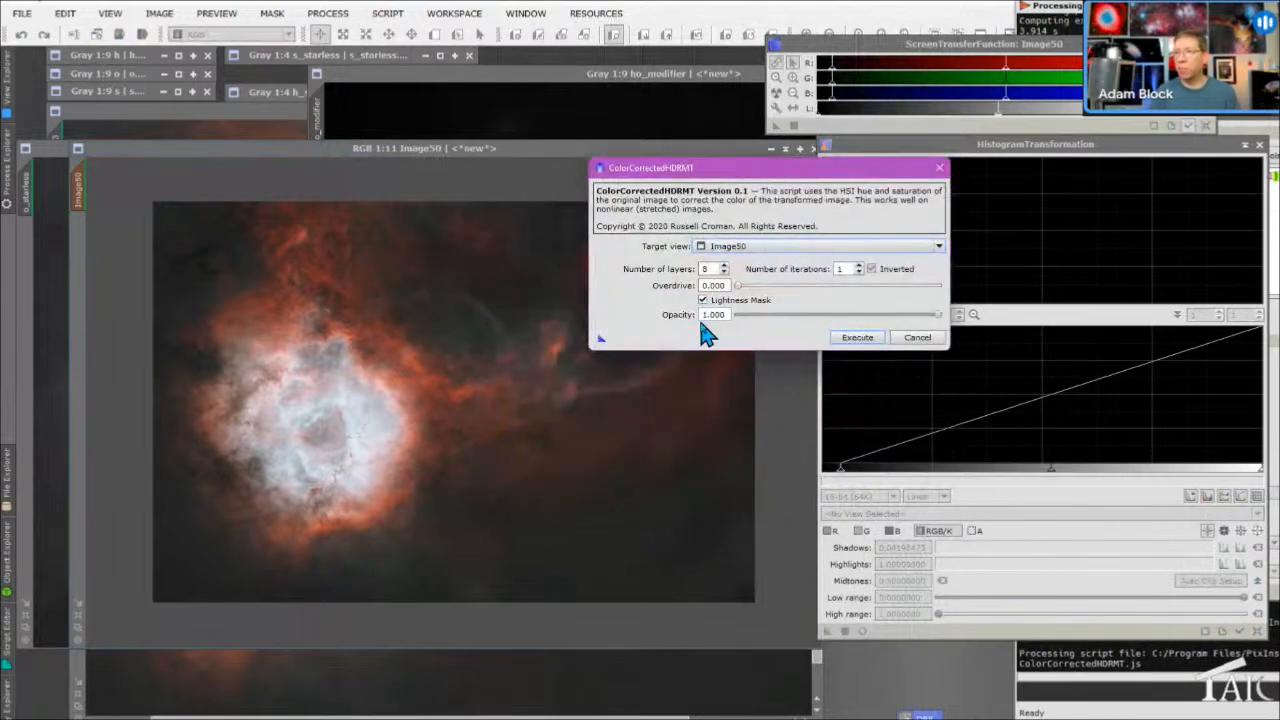
pyautogui.moveTo(601, 339); pyautogui.dragTo(489, 422)
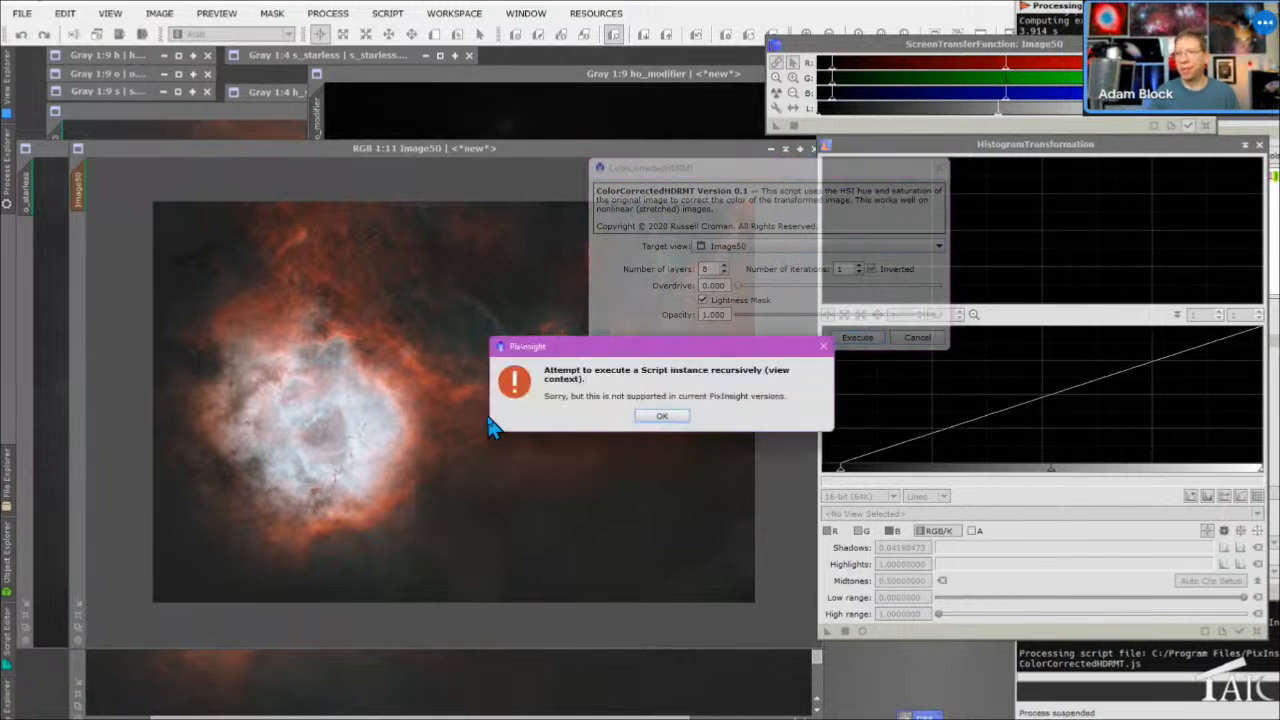
pyautogui.click(669, 421)
pyautogui.click(855, 337)
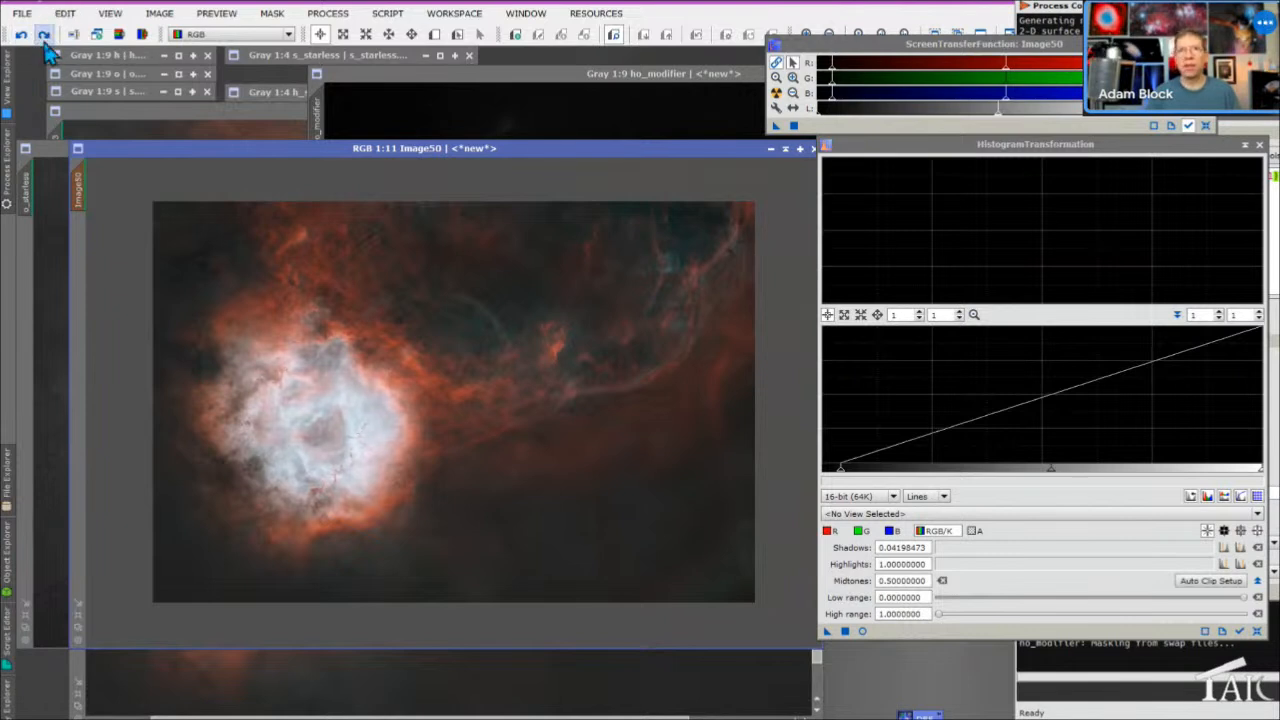
# Compare the nebula's bright core in Image50 before and after the HDR transformation at closer zoom
pyautogui.scroll(3, 352, 518)
pyautogui.scroll(1, 352, 518)
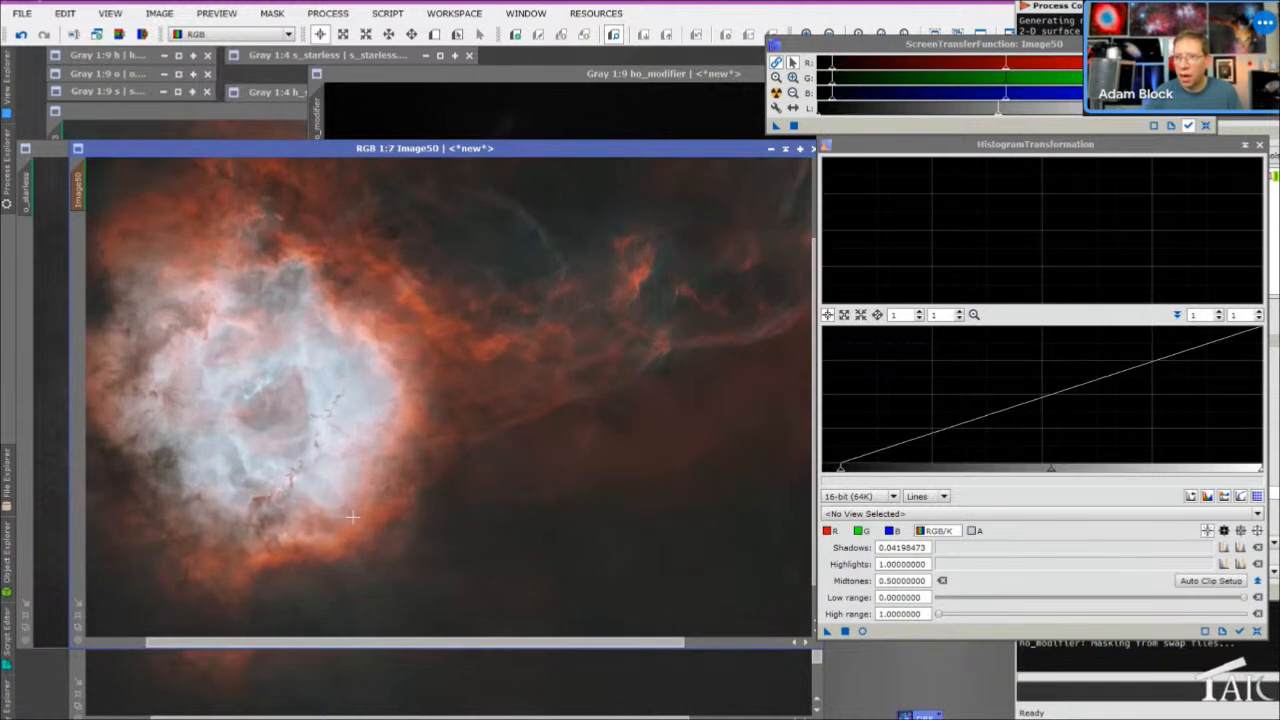
pyautogui.click(610, 86)
pyautogui.click(115, 163)
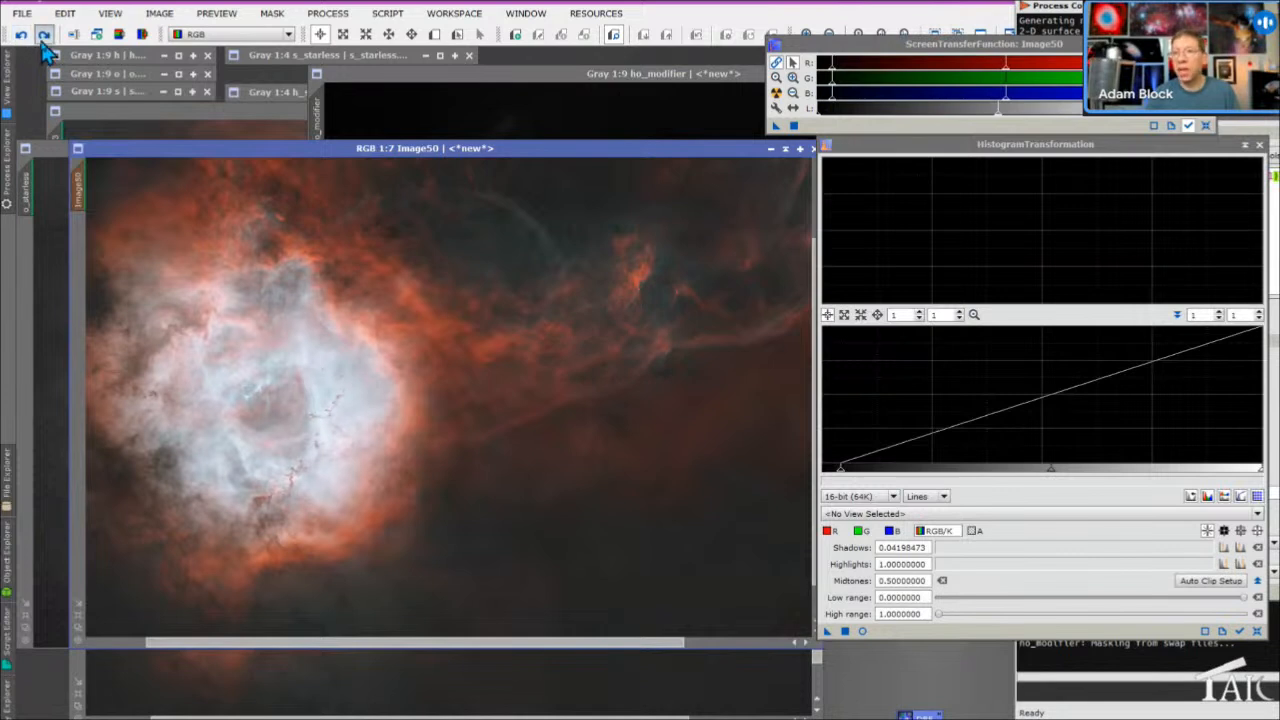
# Undo the changes on ho_modifier back to its higher-contrast version with the bright nebula on a dark background
pyautogui.click(514, 115)
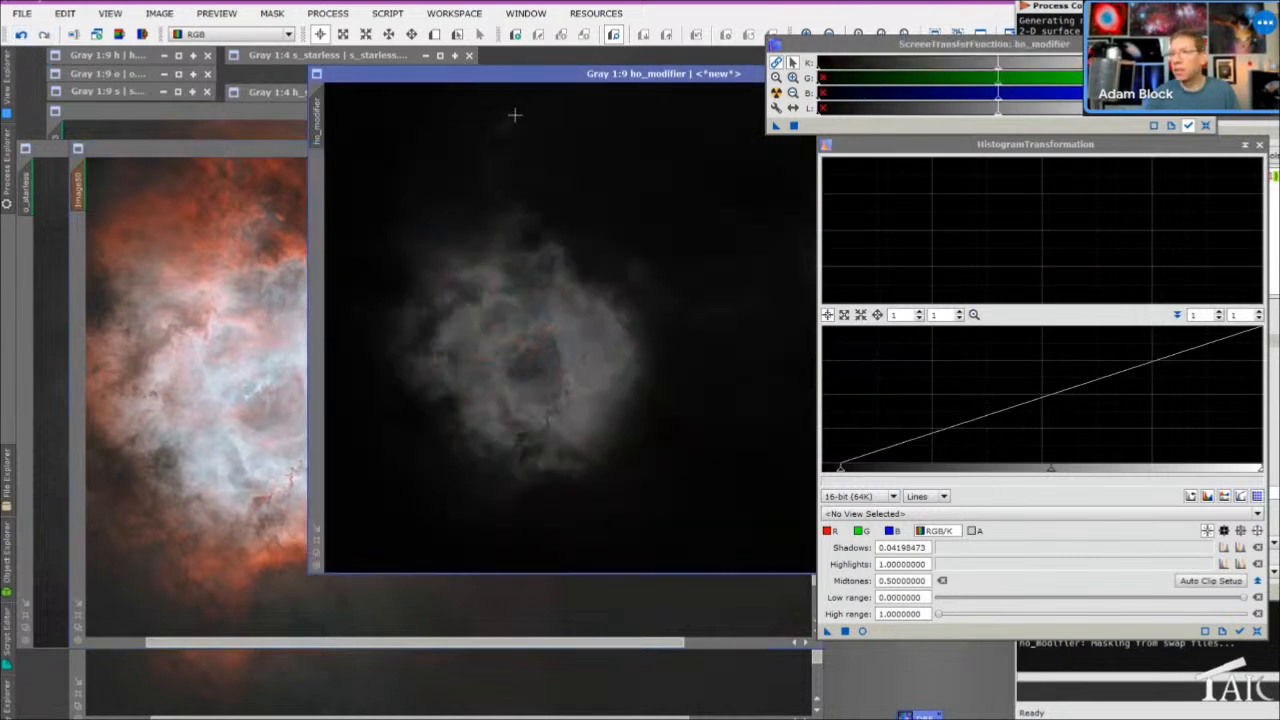
pyautogui.click(19, 36)
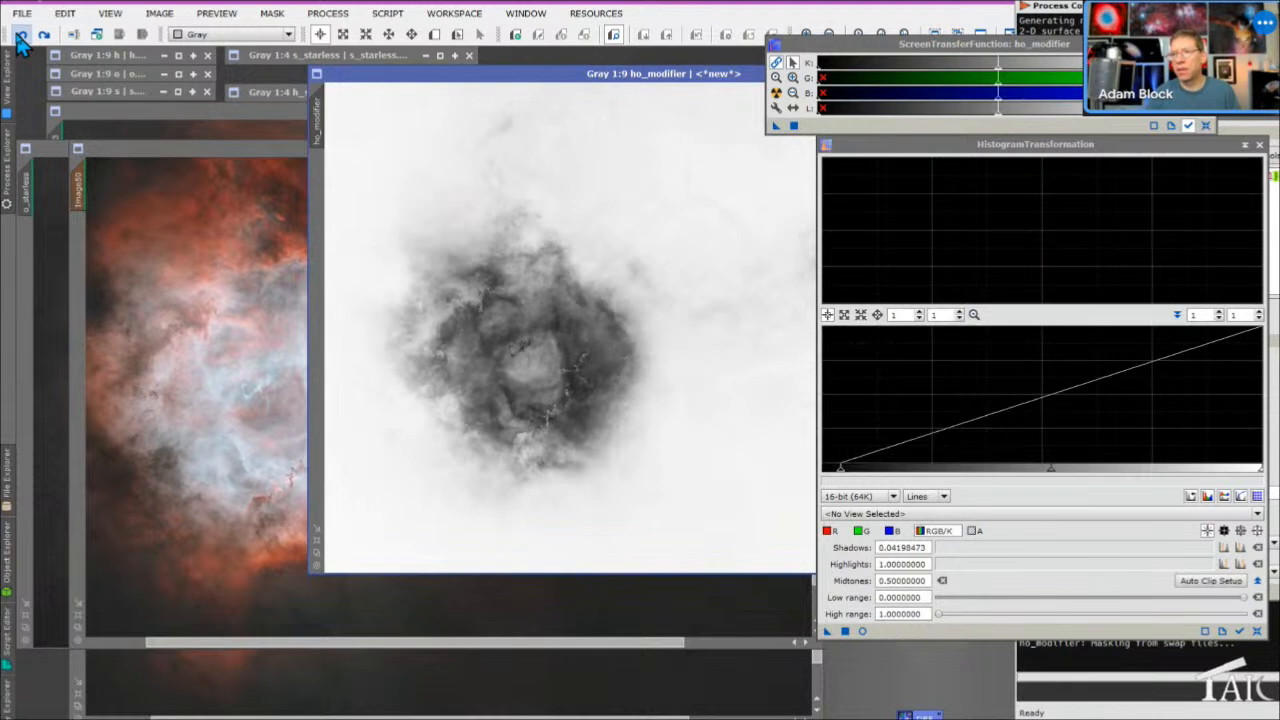
pyautogui.click(19, 36)
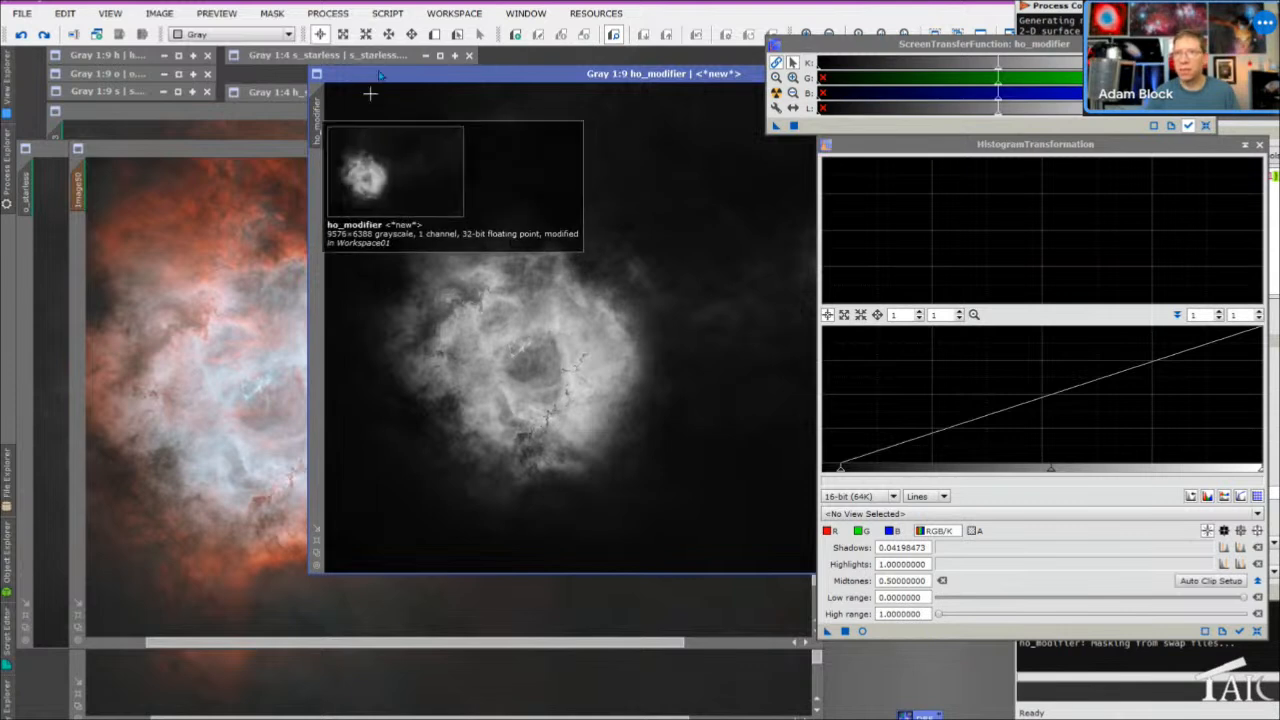
# Run ColorCorrectedHDRMT again on Image50 through the stronger ho_modifier mask
pyautogui.click(284, 160)
pyautogui.click(274, 14)
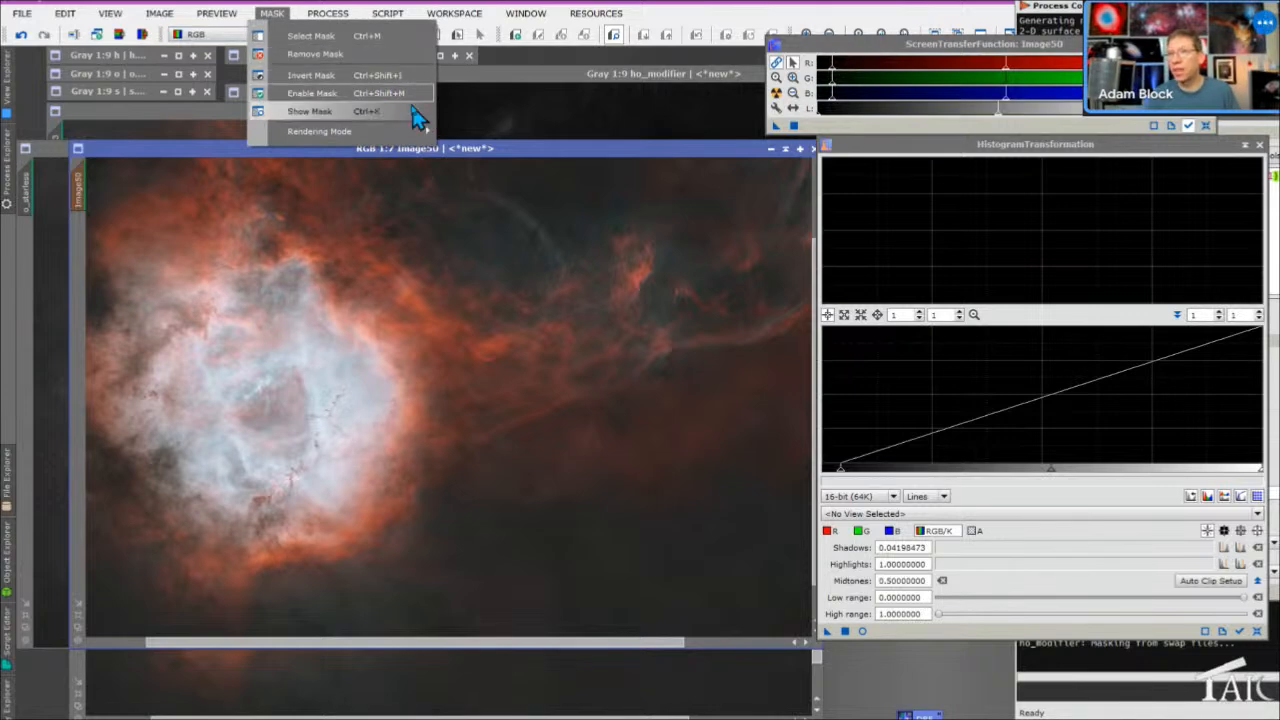
pyautogui.moveTo(387, 14)
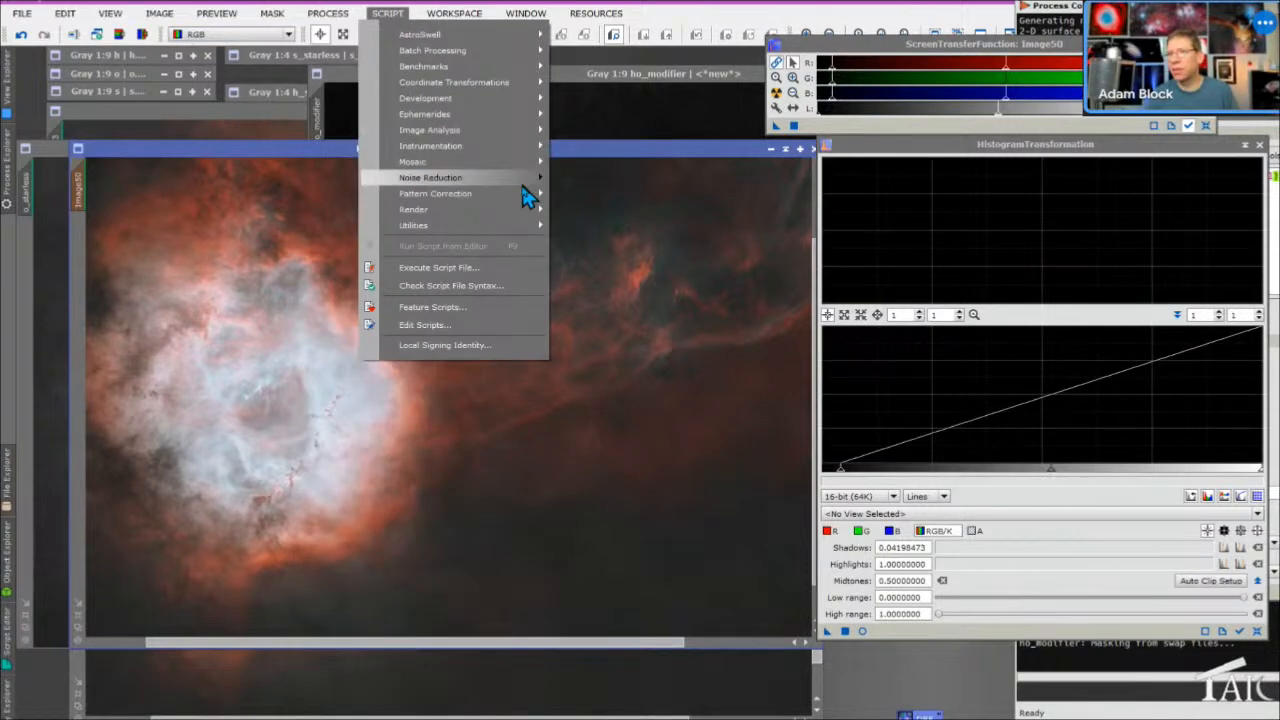
pyautogui.moveTo(530, 231)
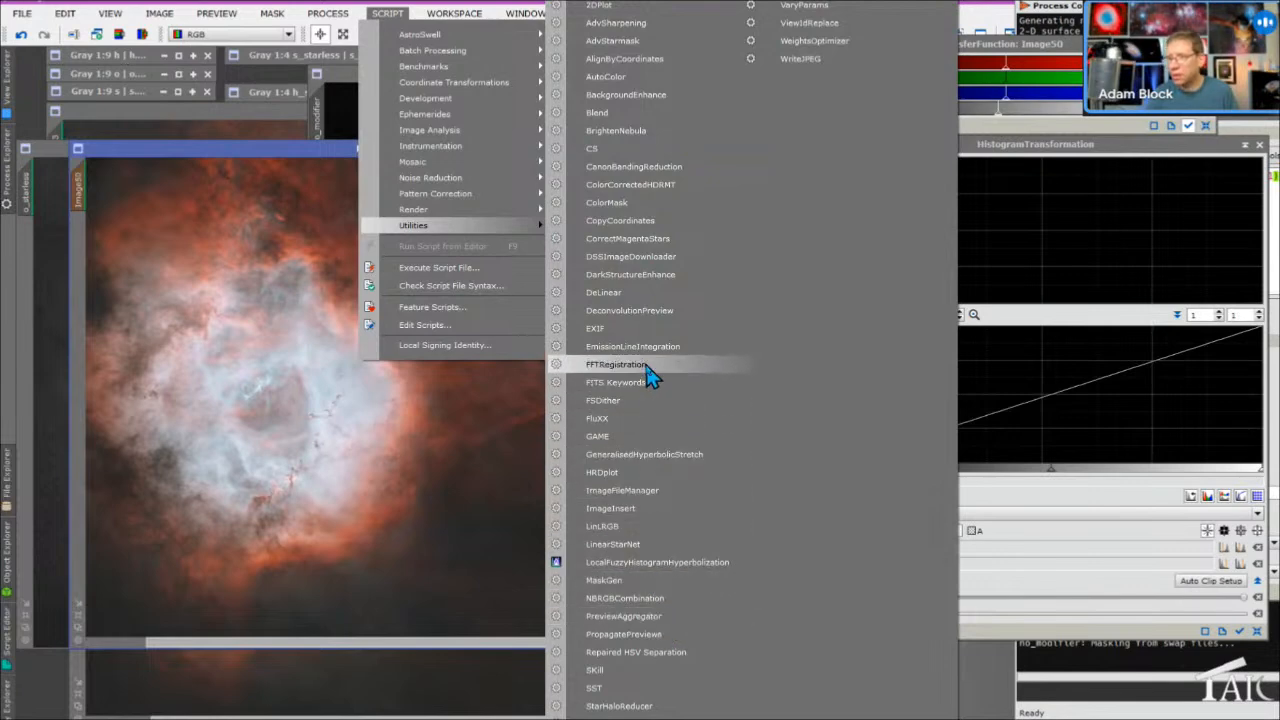
pyautogui.click(648, 194)
pyautogui.click(739, 468)
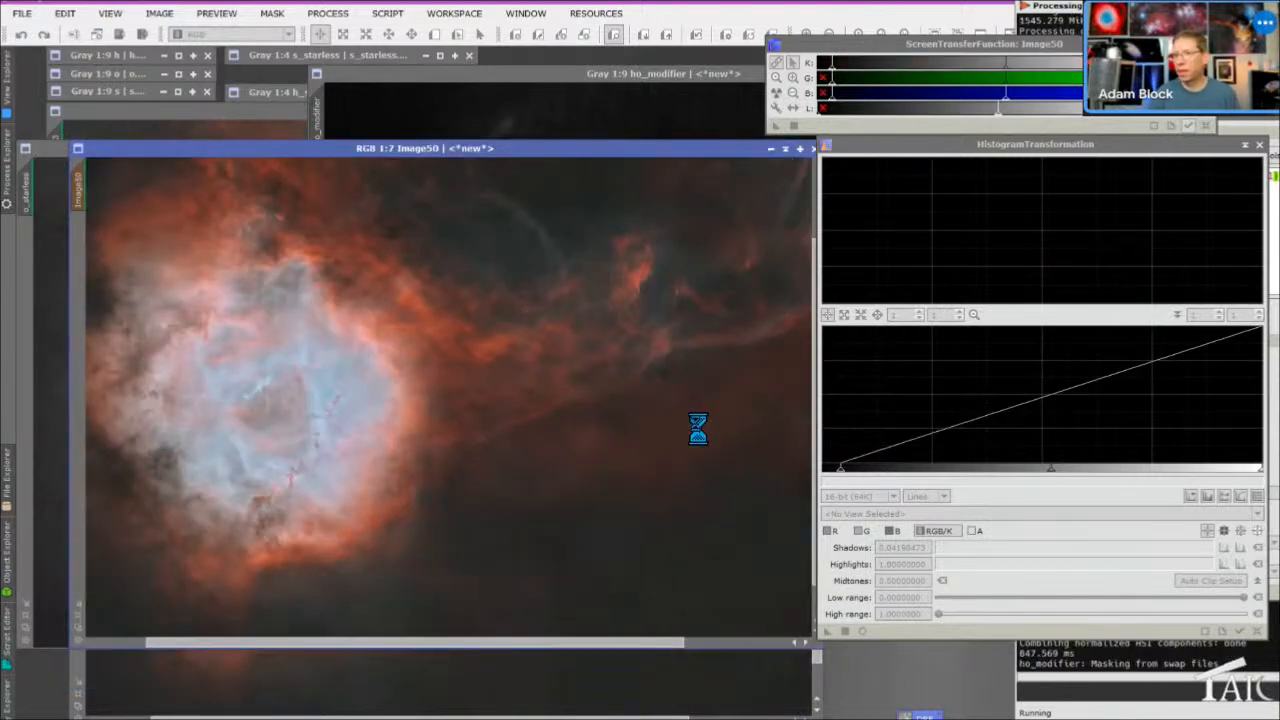
# Toggle Image50 between its states before and after the latest HDR transformation to compare the core detail
pyautogui.click(21, 35)
pyautogui.click(44, 35)
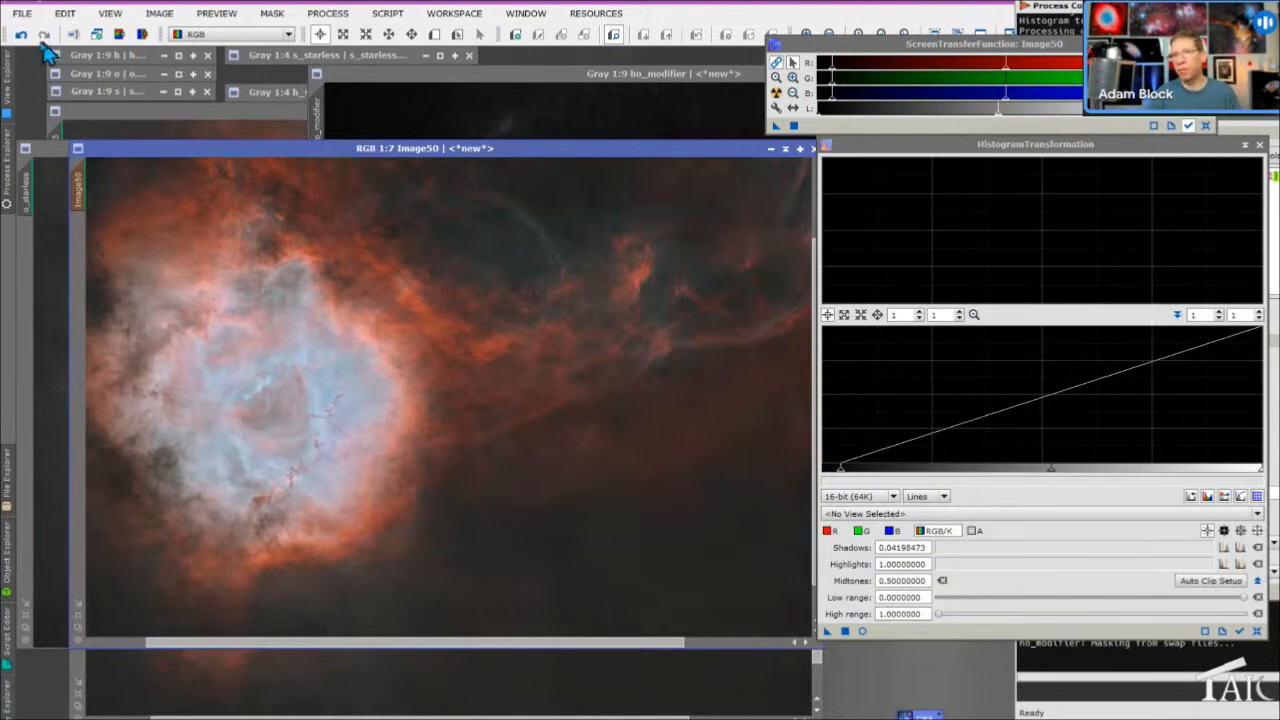
pyautogui.click(21, 35)
pyautogui.click(44, 35)
# Reset Image50's screen stretch and slightly lower the linked RGB midtones to brighten its display
pyautogui.click(1188, 124)
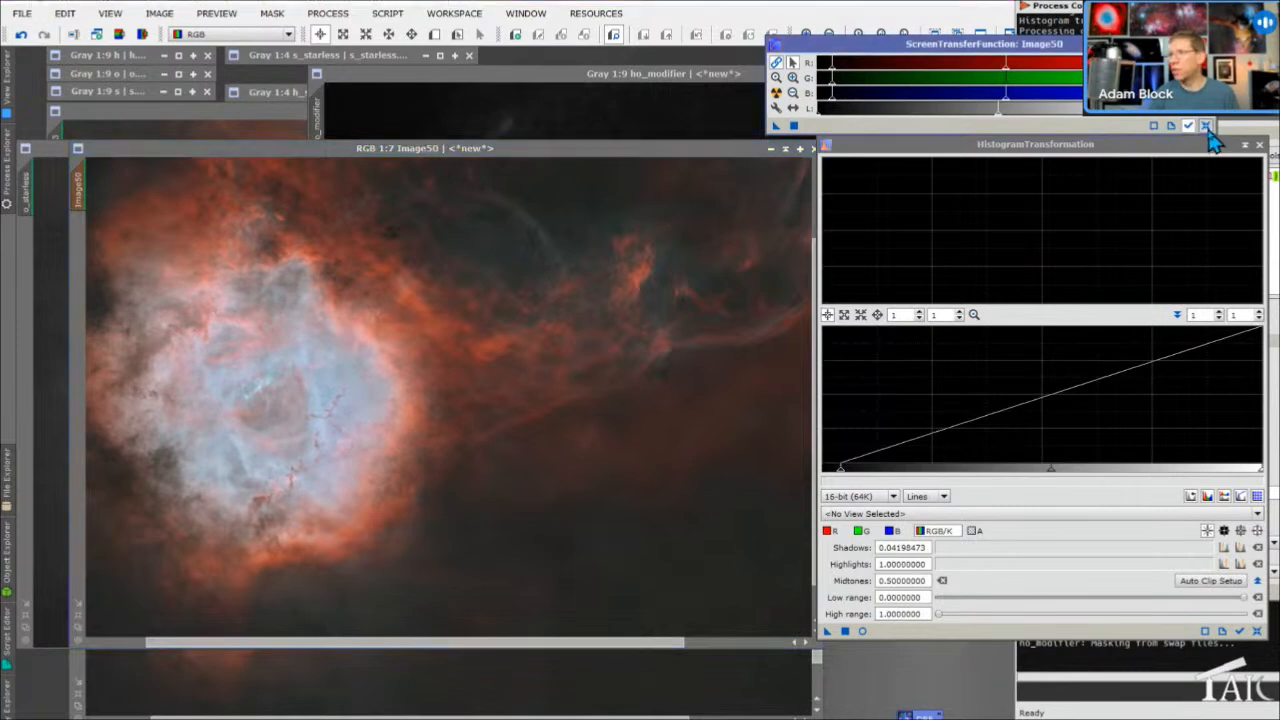
pyautogui.moveTo(998, 67)
pyautogui.mouseDown()
pyautogui.moveTo(966, 68)
pyautogui.moveTo(992, 68)
pyautogui.mouseUp()
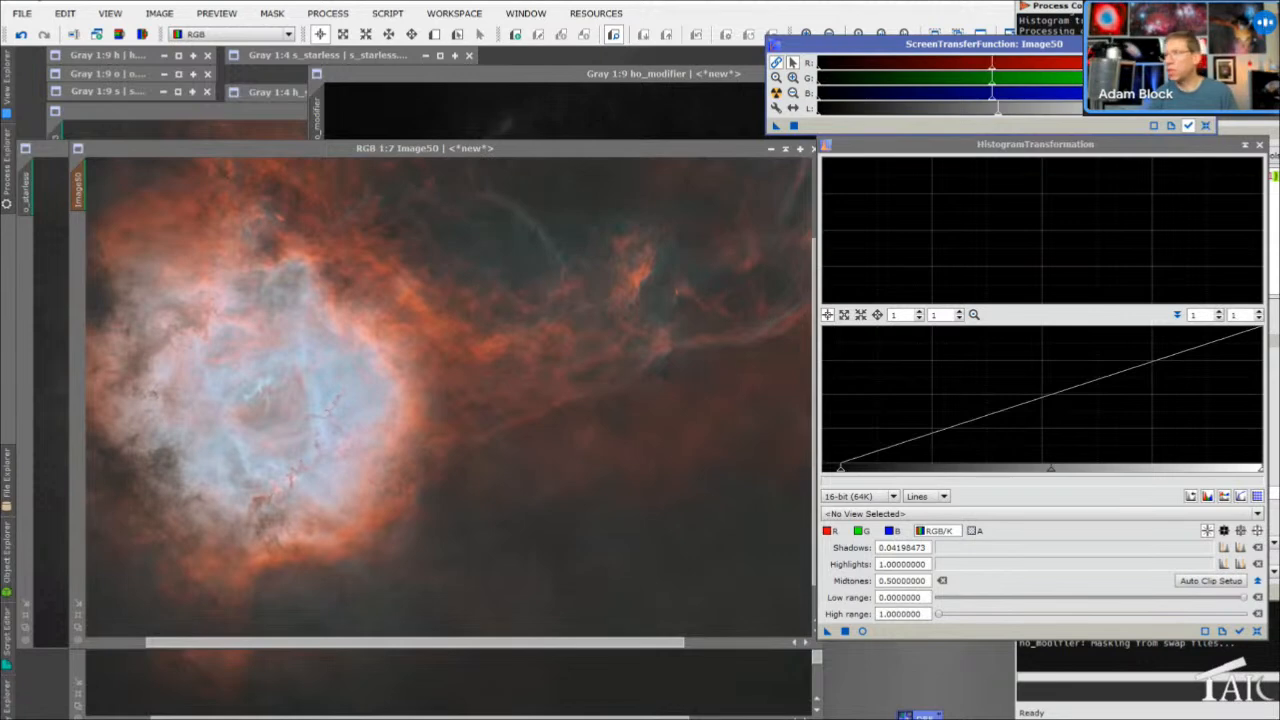
pyautogui.moveTo(821, 70)
pyautogui.mouseDown()
pyautogui.moveTo(841, 70)
pyautogui.moveTo(817, 71)
pyautogui.mouseUp()
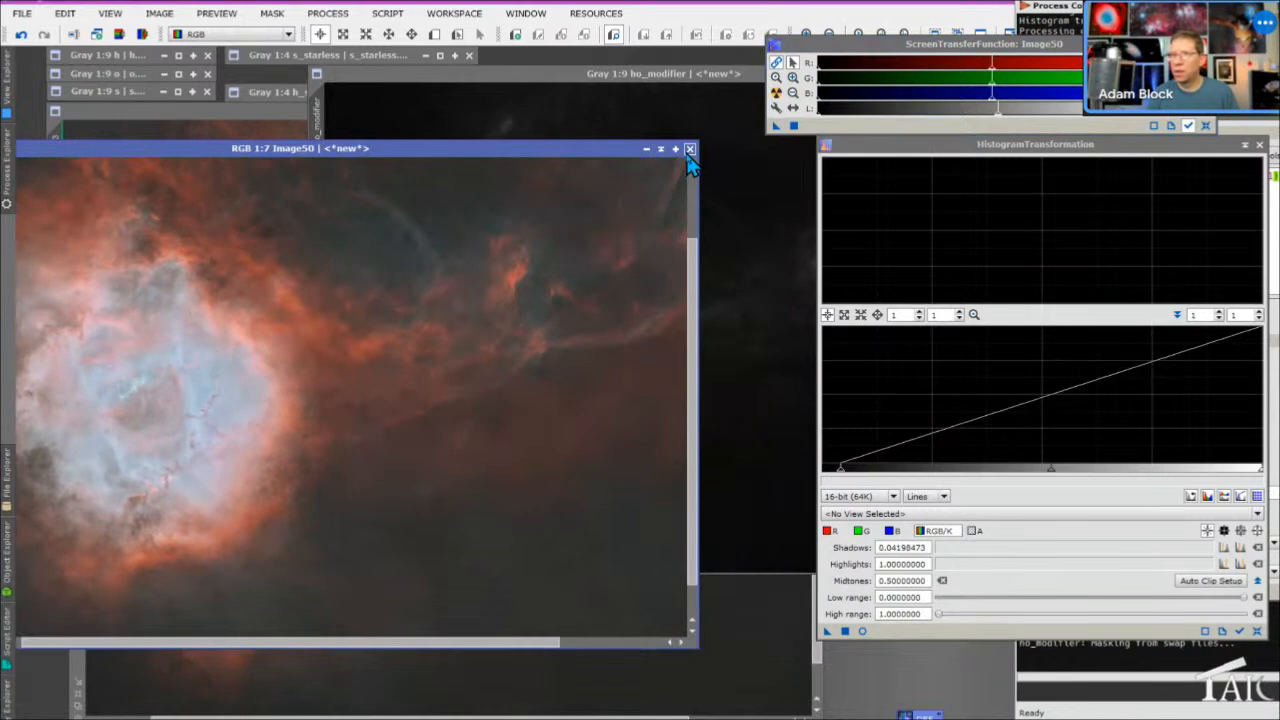
# Close Image50 without saving and move the overlapping o_starless and color image windows aside
pyautogui.click(689, 148)
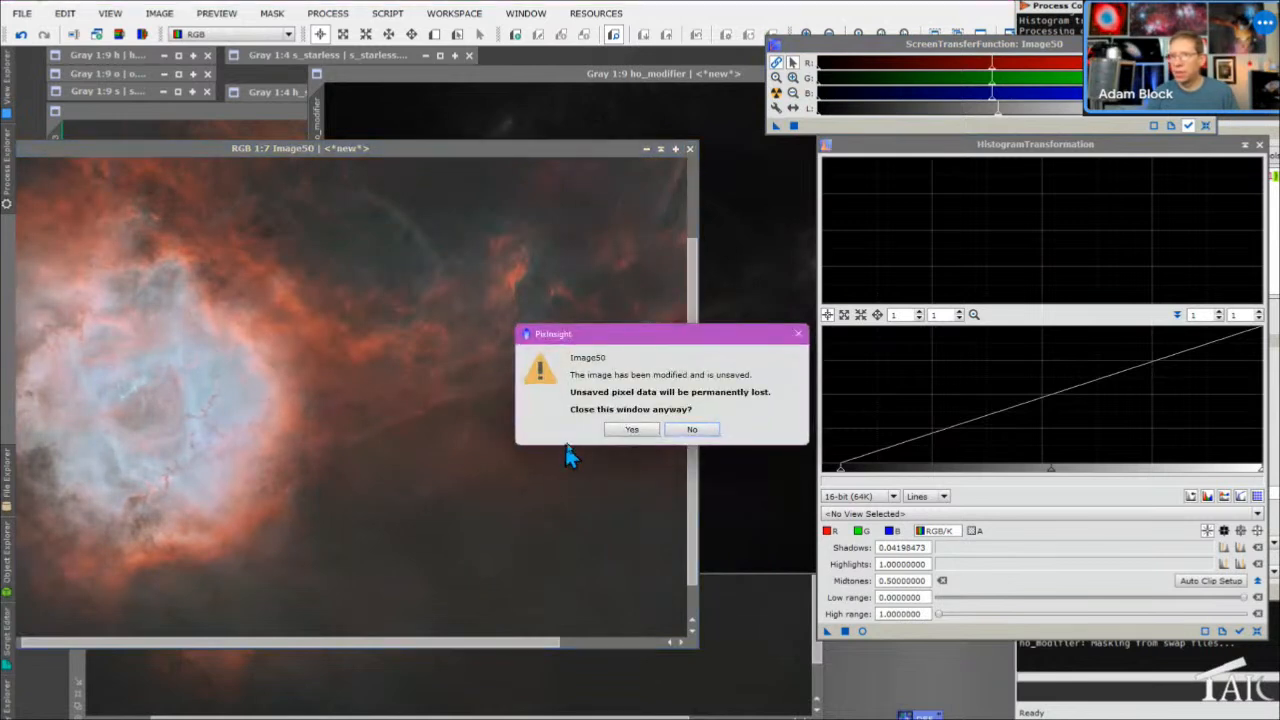
pyautogui.click(626, 428)
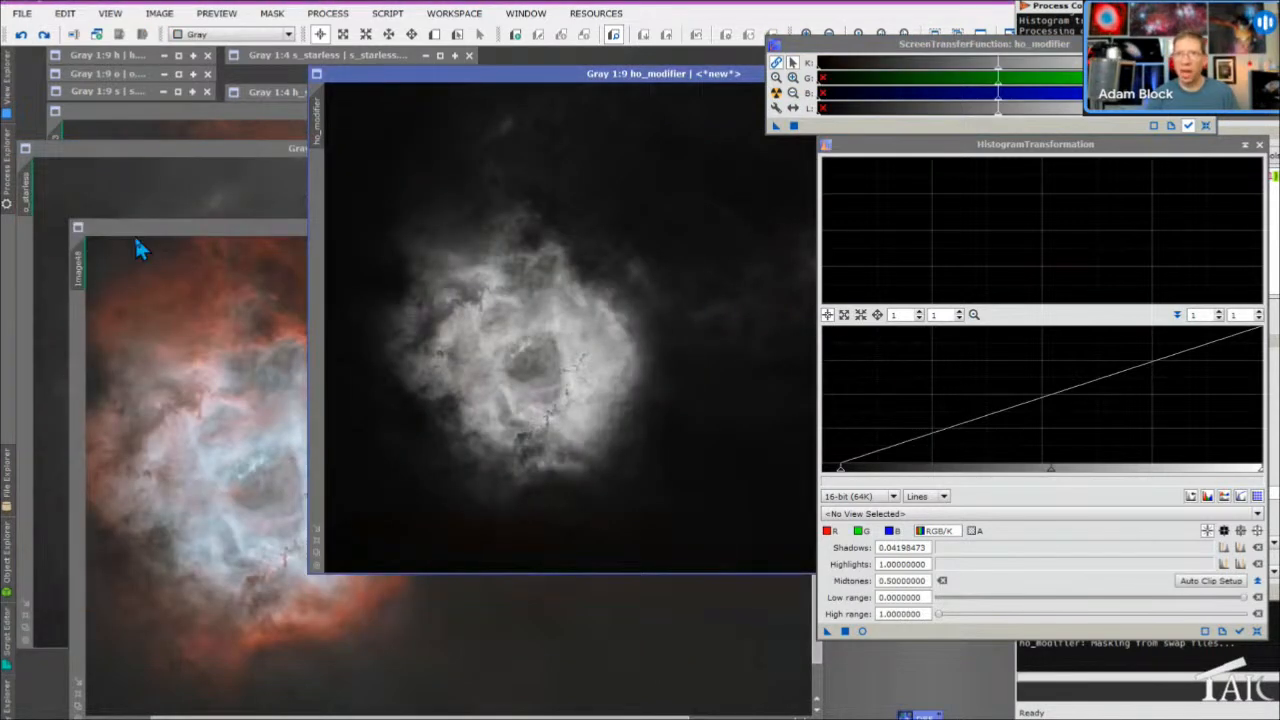
pyautogui.click(88, 163)
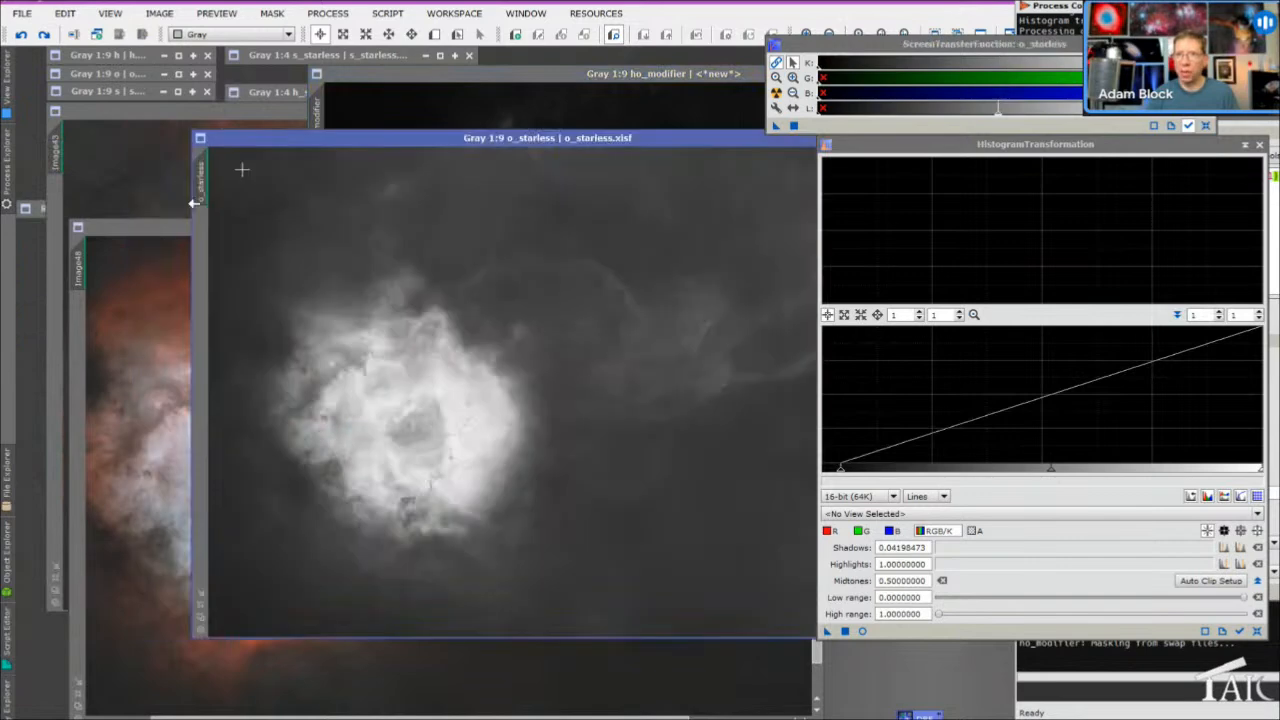
pyautogui.moveTo(92, 234); pyautogui.dragTo(192, 126)
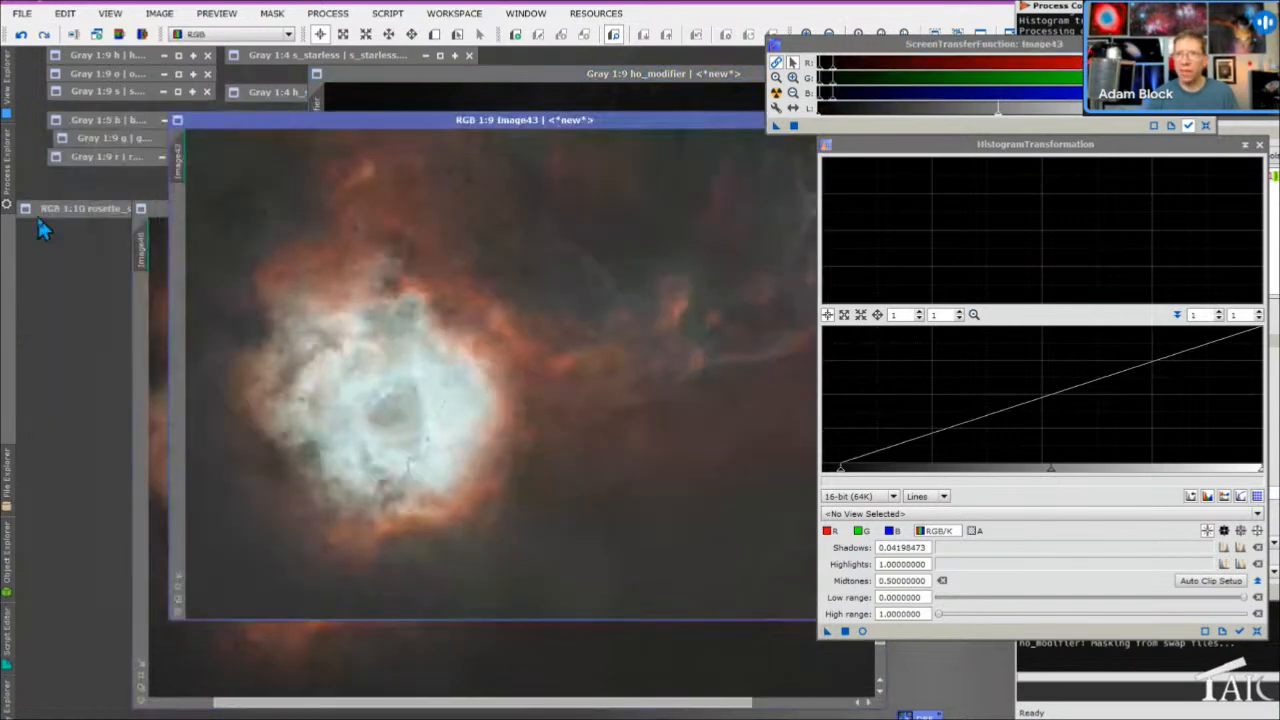
# Bring up the rosette_starless image and step back through its processing history to examine the earlier states
pyautogui.doubleClick(76, 224)
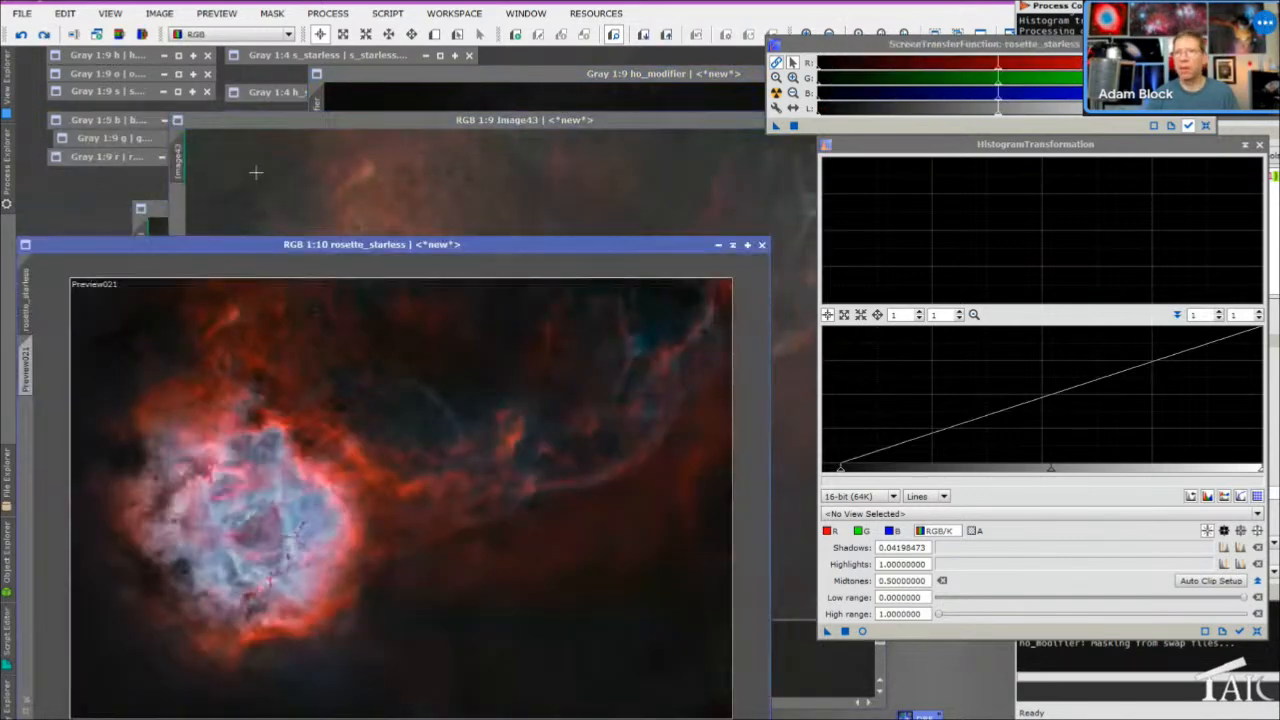
pyautogui.click(21, 35)
pyautogui.click(21, 35)
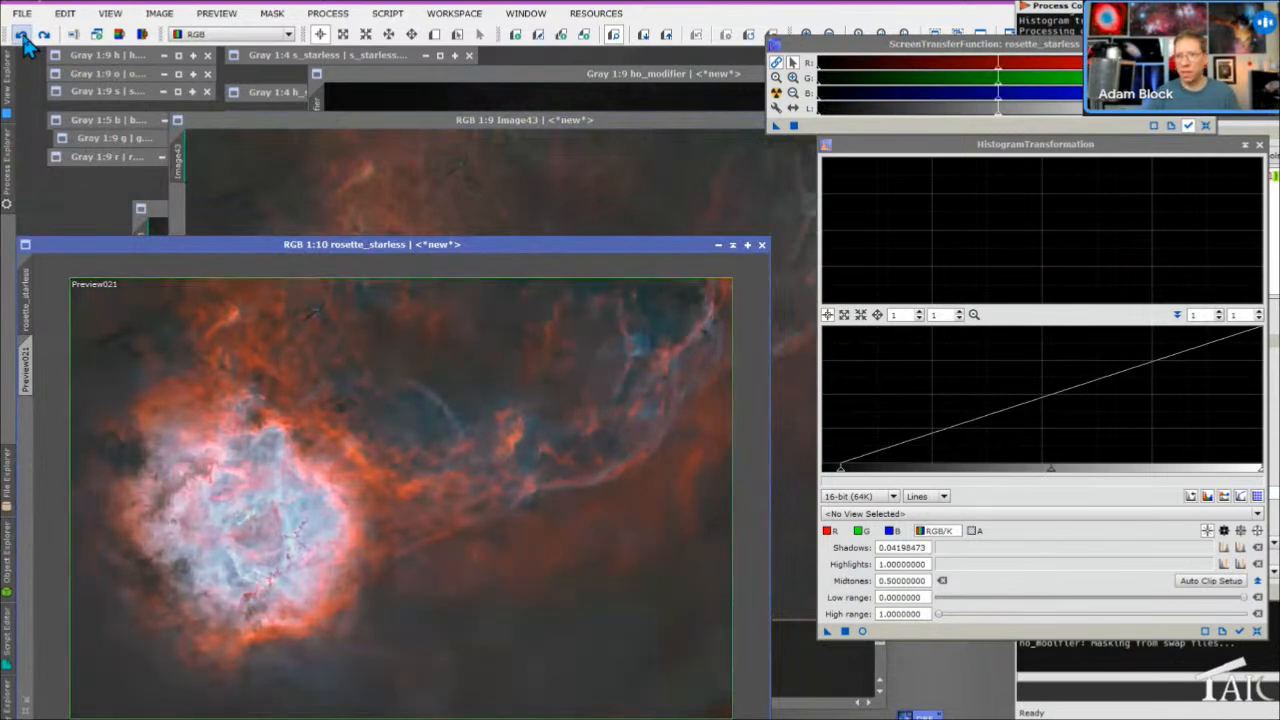
pyautogui.click(21, 35)
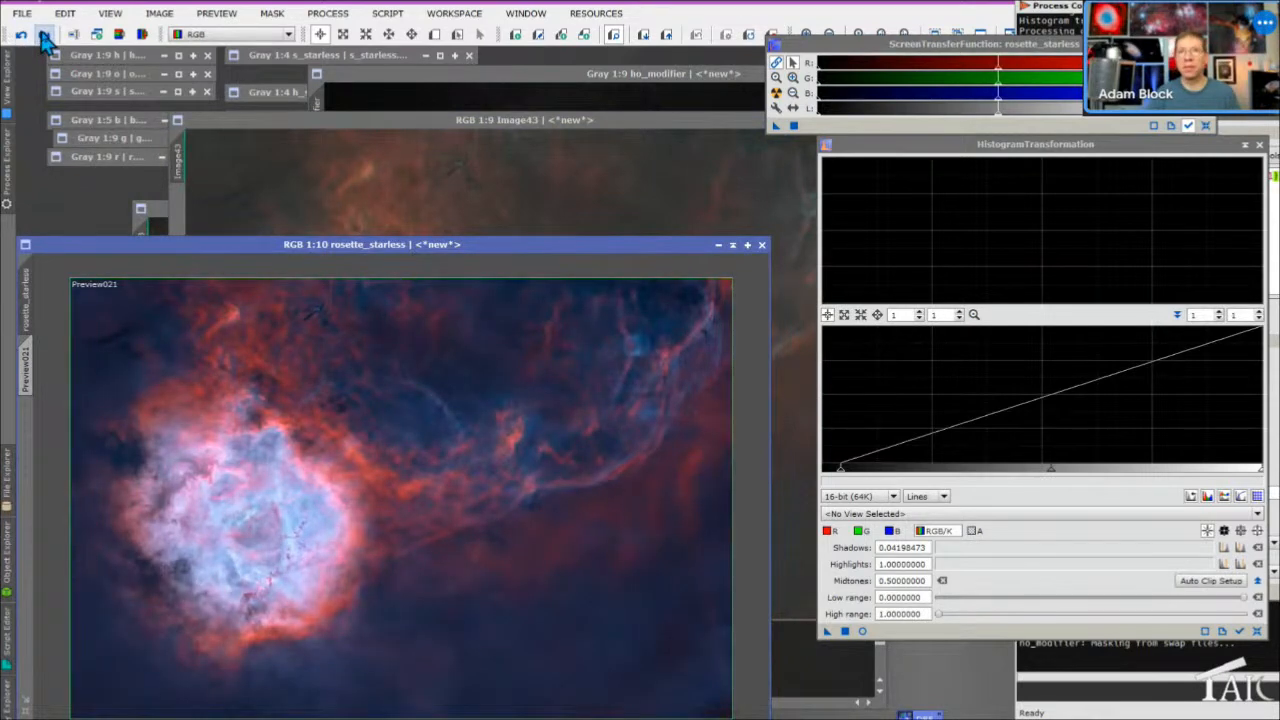
# Step rosette_starless back before its CurvesTransformation and inspect the ChannelCombination entry and its mask in the image's processing history
pyautogui.click(21, 35)
pyautogui.click(21, 35)
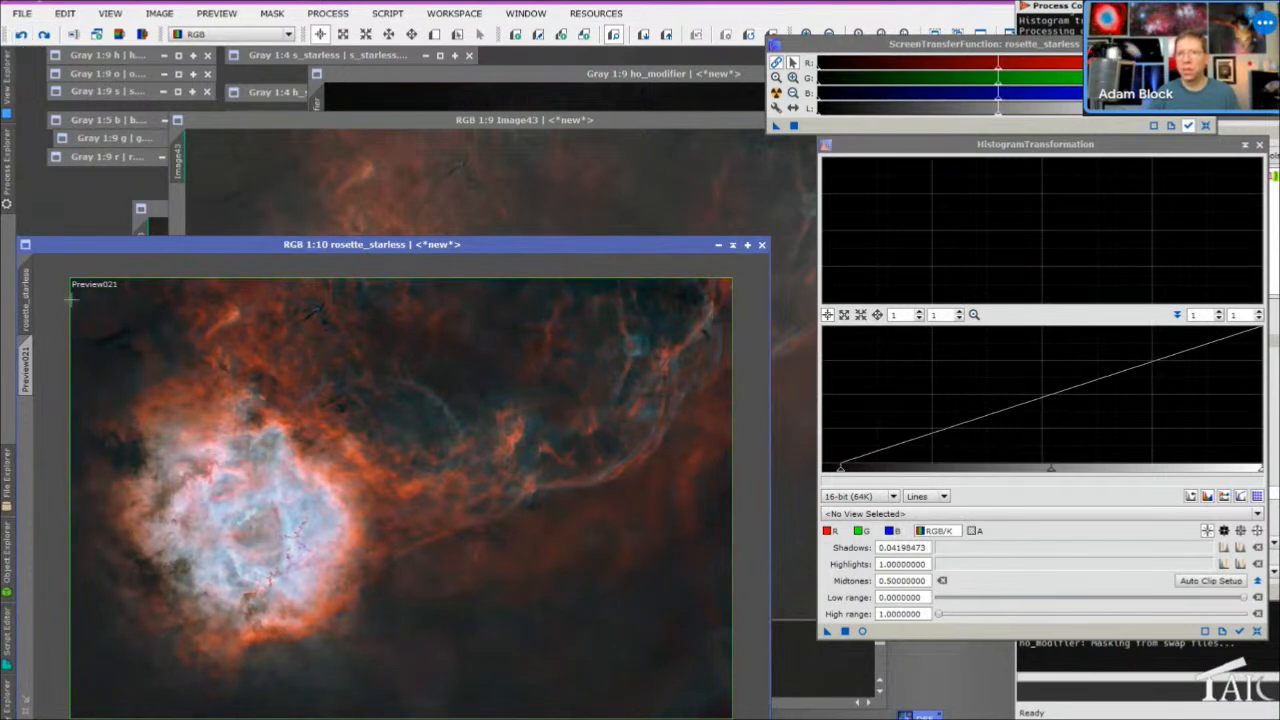
pyautogui.rightClick(38, 356)
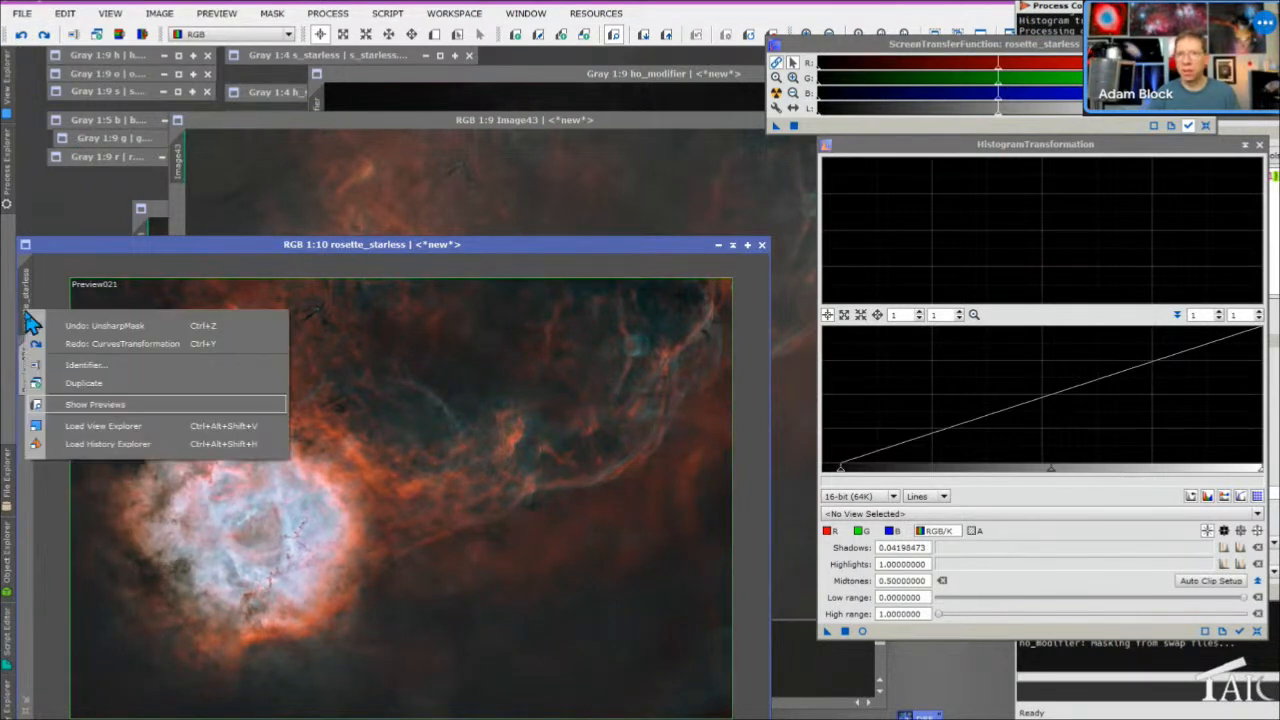
pyautogui.click(86, 446)
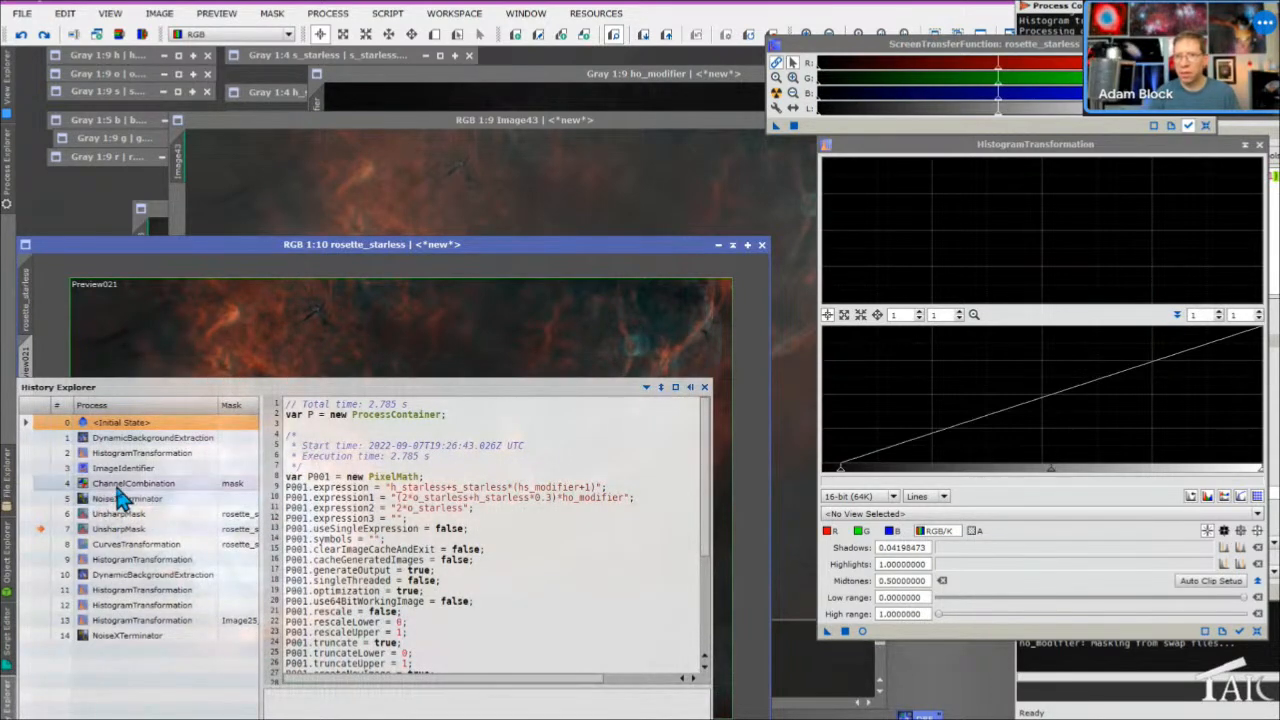
pyautogui.click(240, 484)
pyautogui.hscroll(2, 240, 484)
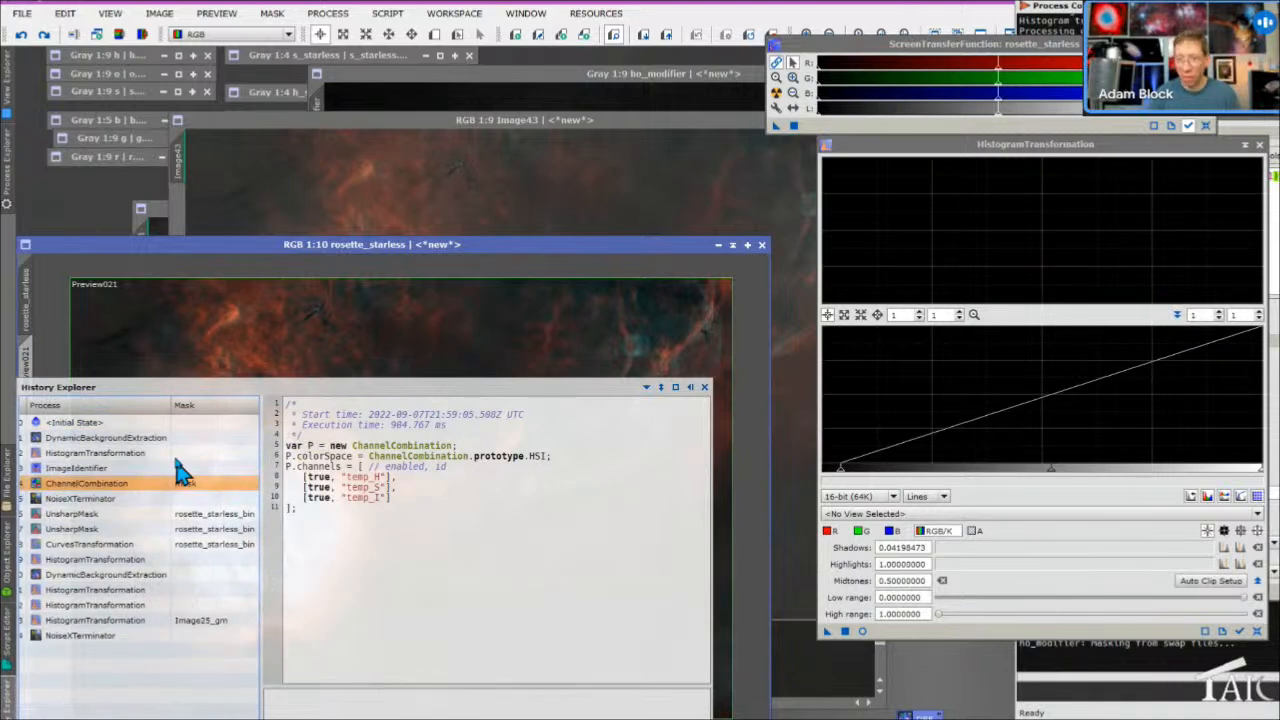
# Load the processing history of the mask image and examine how the mask was created
pyautogui.click(122, 717)
pyautogui.scroll(-1, 108, 704)
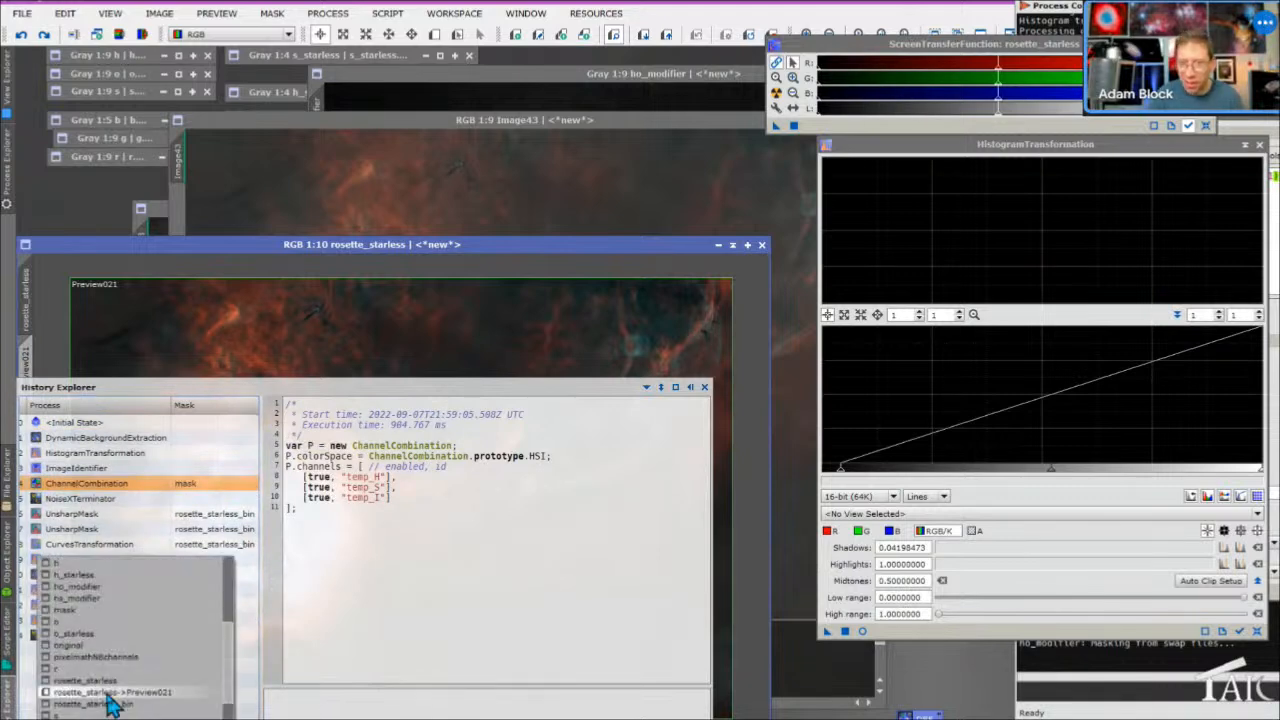
pyautogui.click(87, 623)
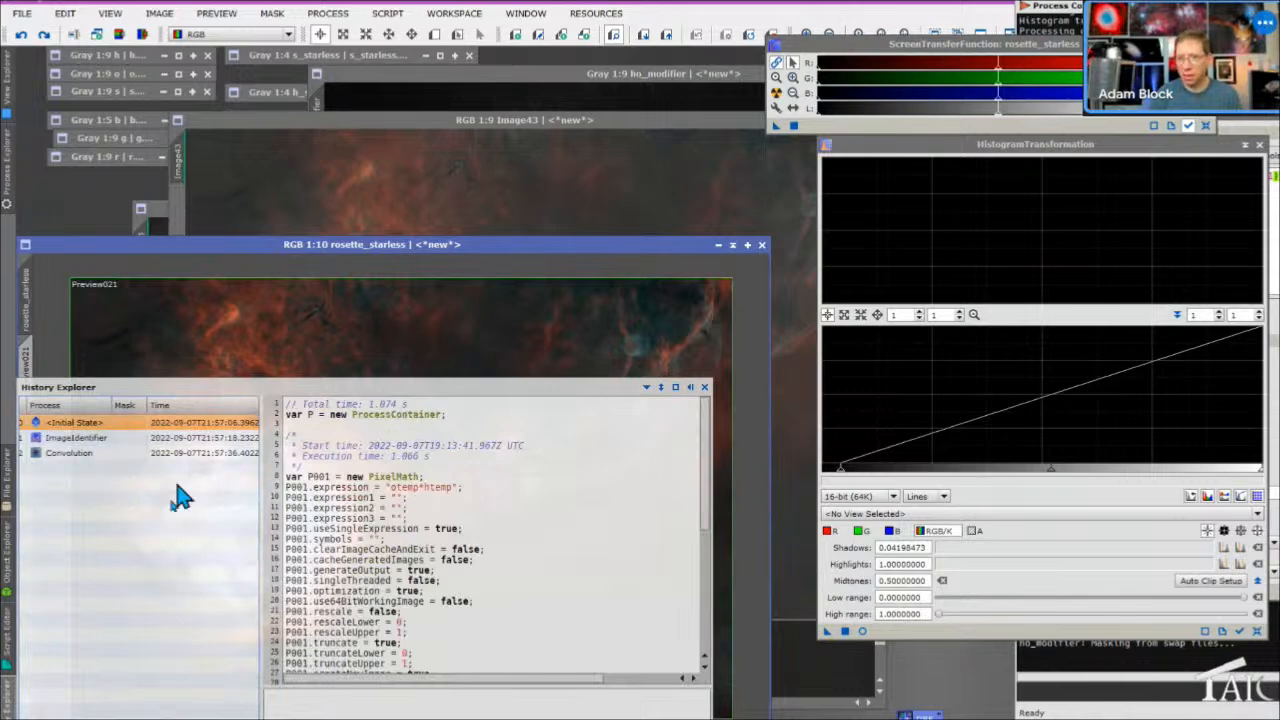
pyautogui.click(122, 717)
pyautogui.click(190, 331)
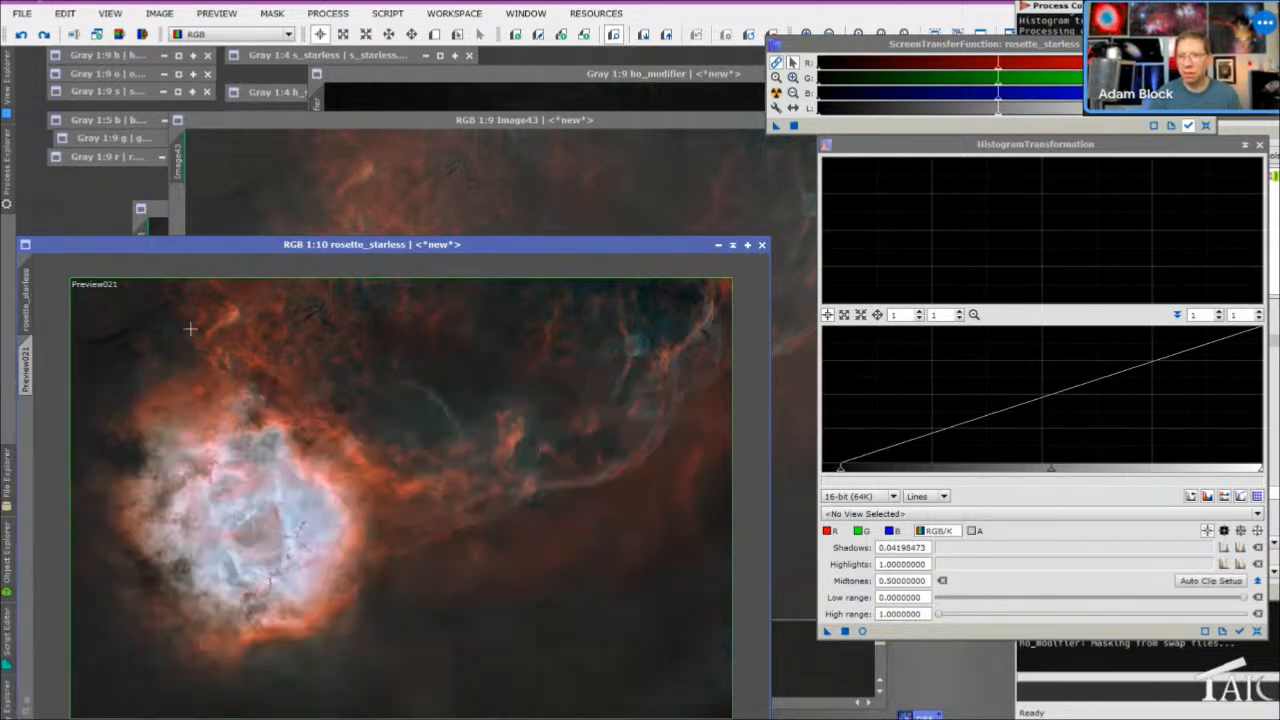
# Bring up the mask image to examine the masked core region, and minimize its window
pyautogui.click(122, 717)
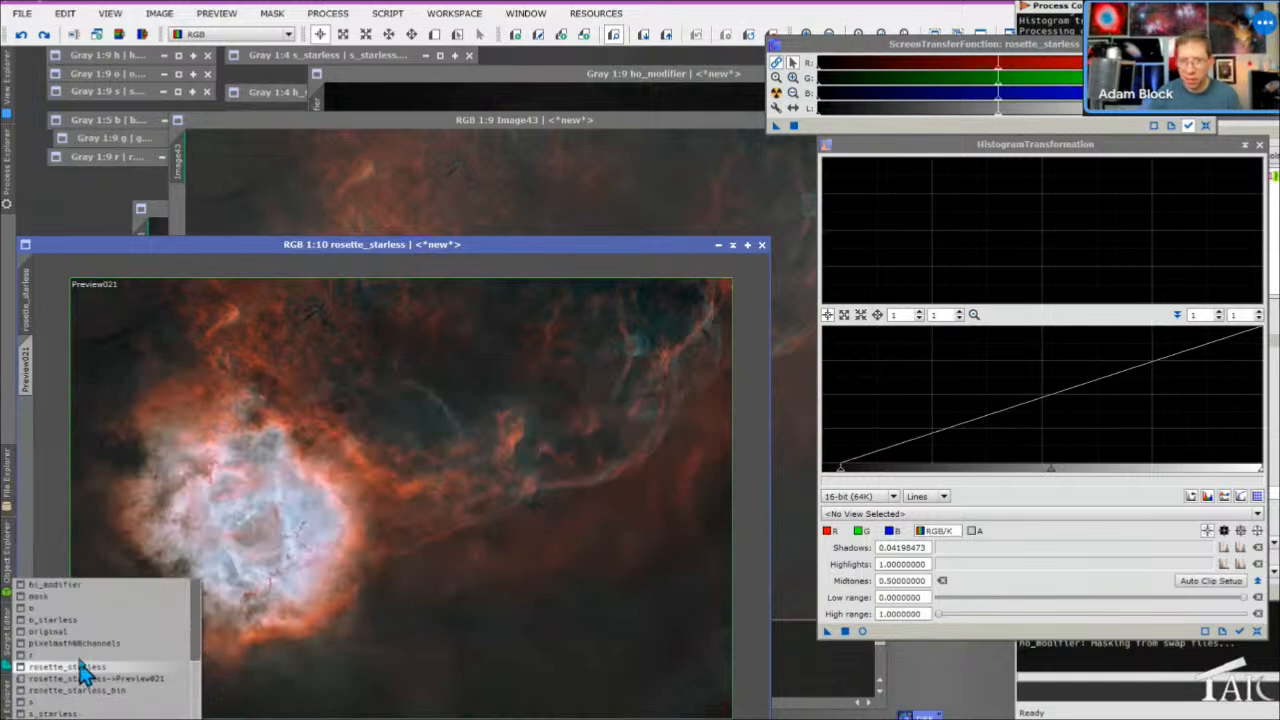
pyautogui.click(38, 596)
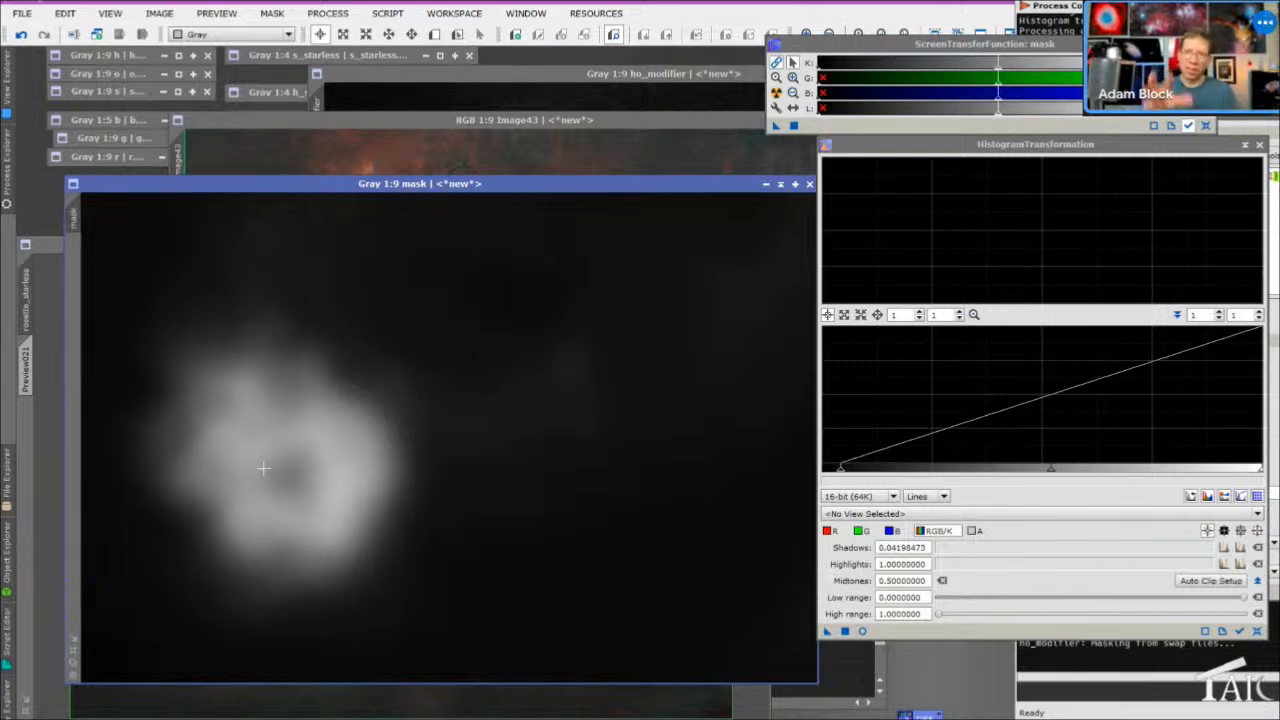
pyautogui.click(781, 186)
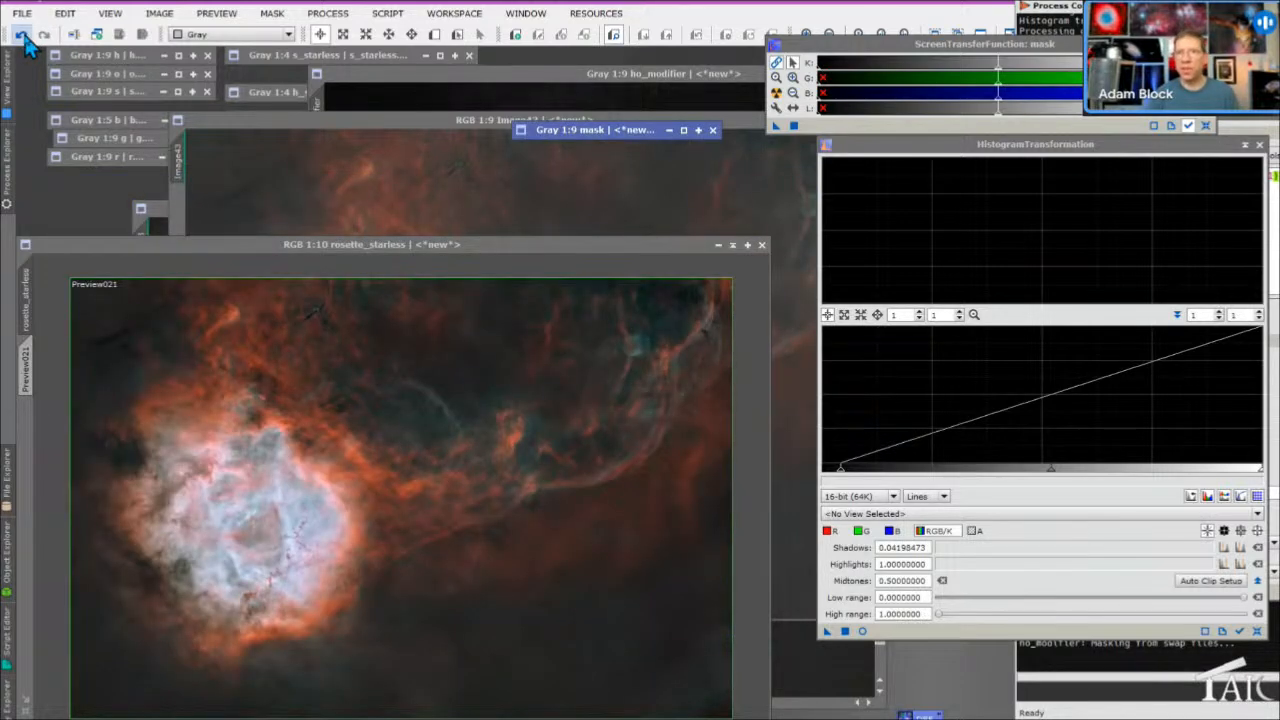
# Move the rosette_starless window clear and toggle its states before and after the CurvesTransformation to compare the color
pyautogui.moveTo(98, 245); pyautogui.dragTo(169, 208)
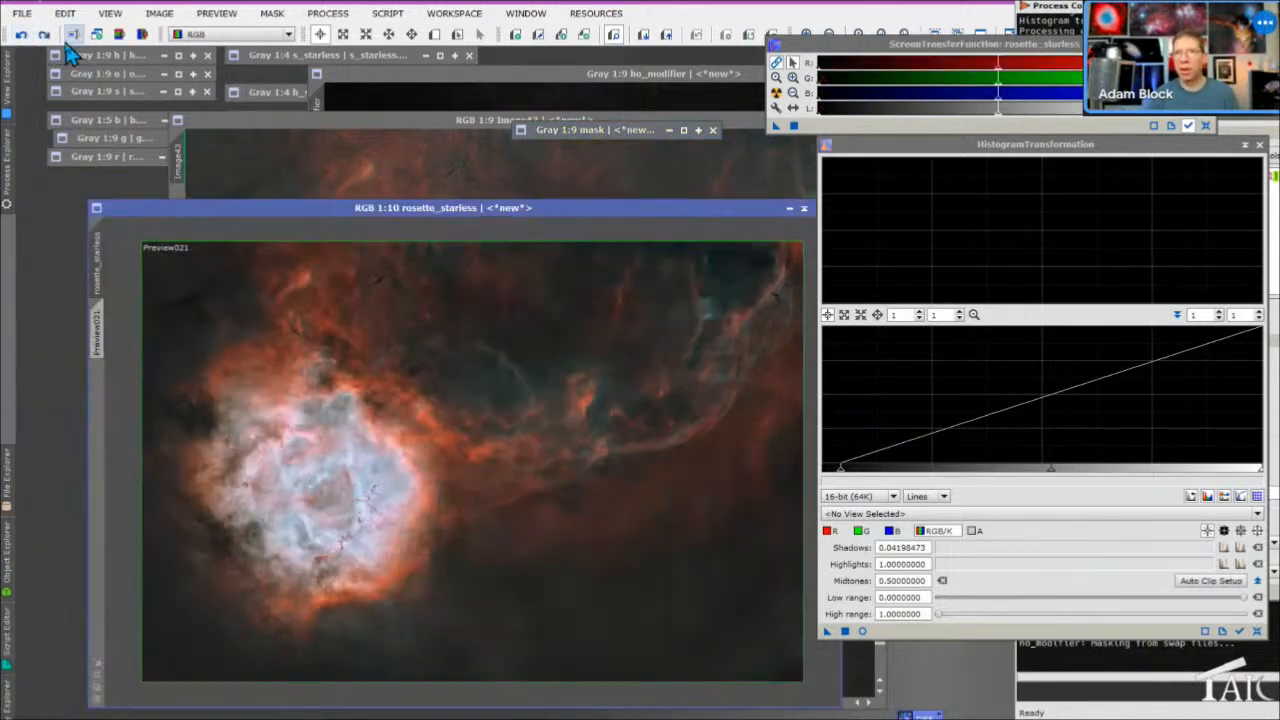
pyautogui.click(24, 40)
pyautogui.click(44, 40)
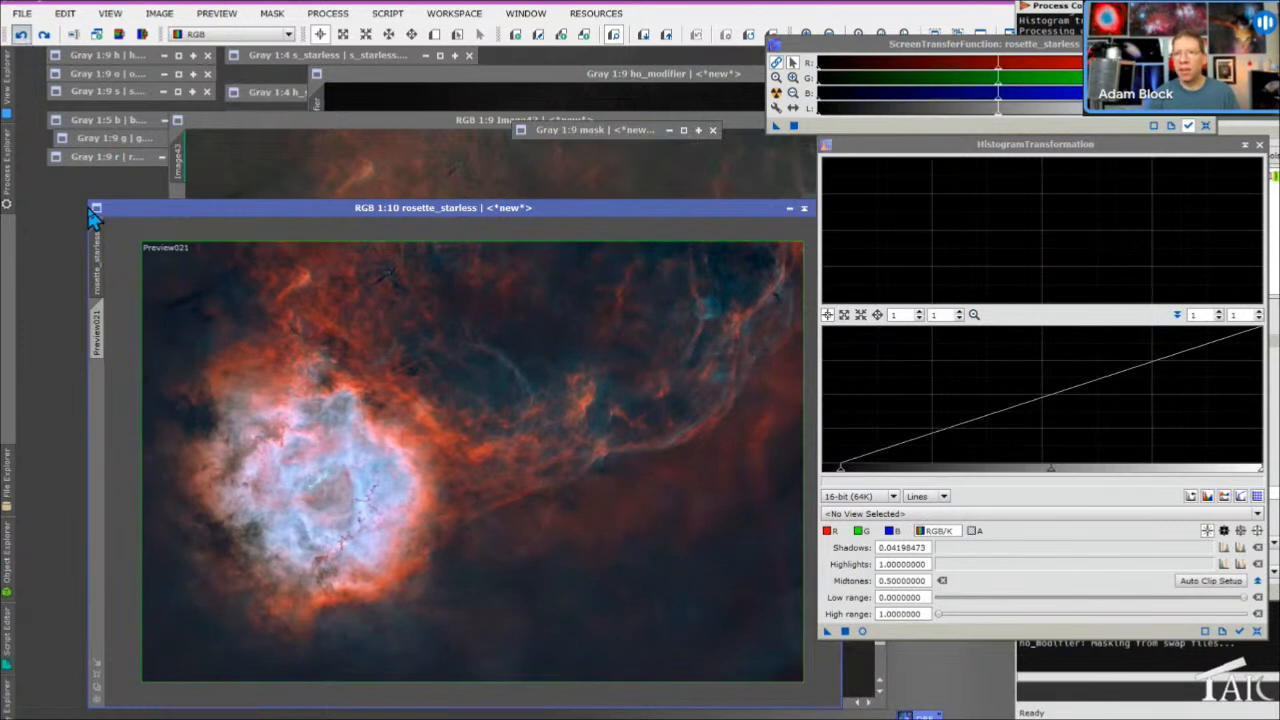
pyautogui.doubleClick(97, 250)
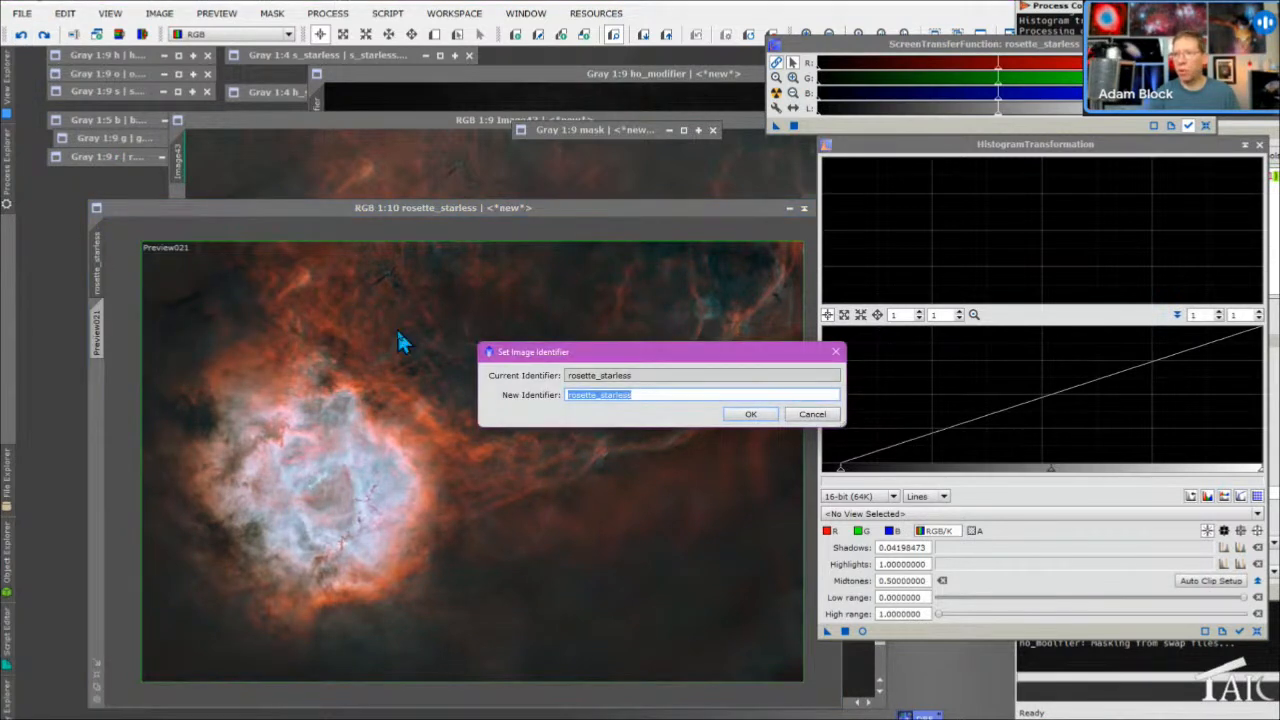
pyautogui.press('Escape')
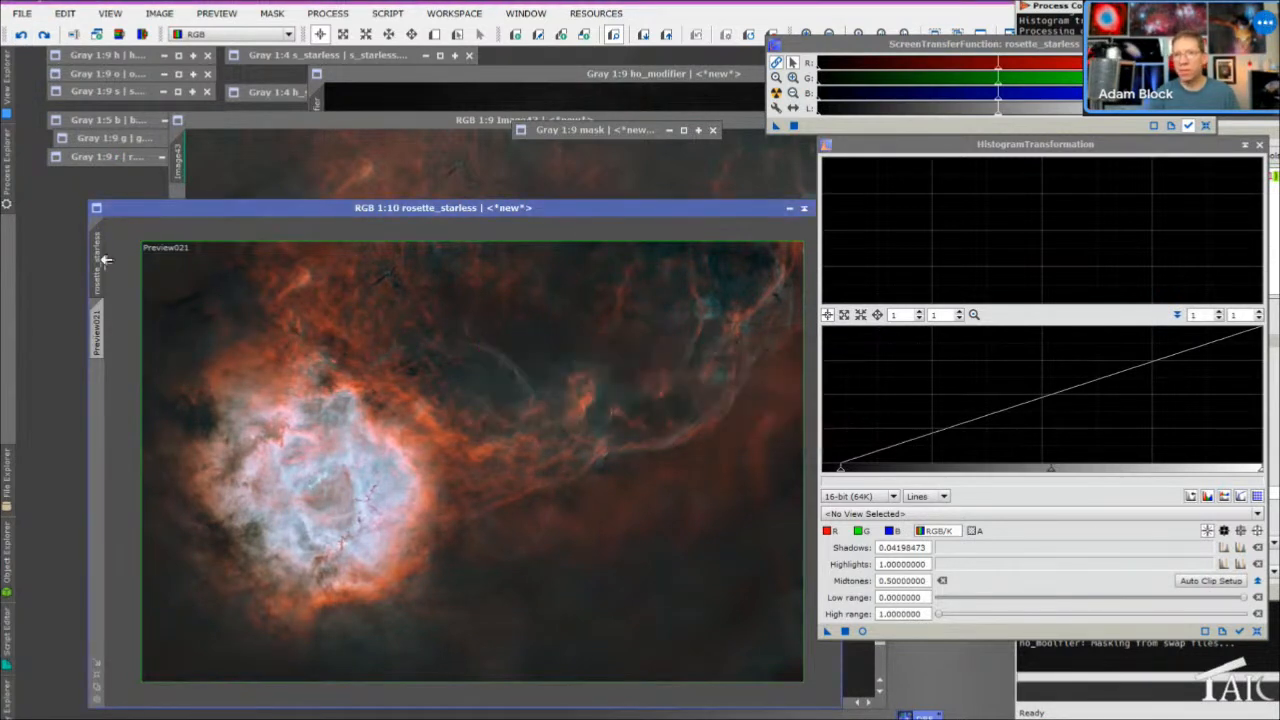
# Open the first NoiseXTerminator instance after ChannelCombination from rosette_starless's history and place its dialog above the image
pyautogui.rightClick(97, 258)
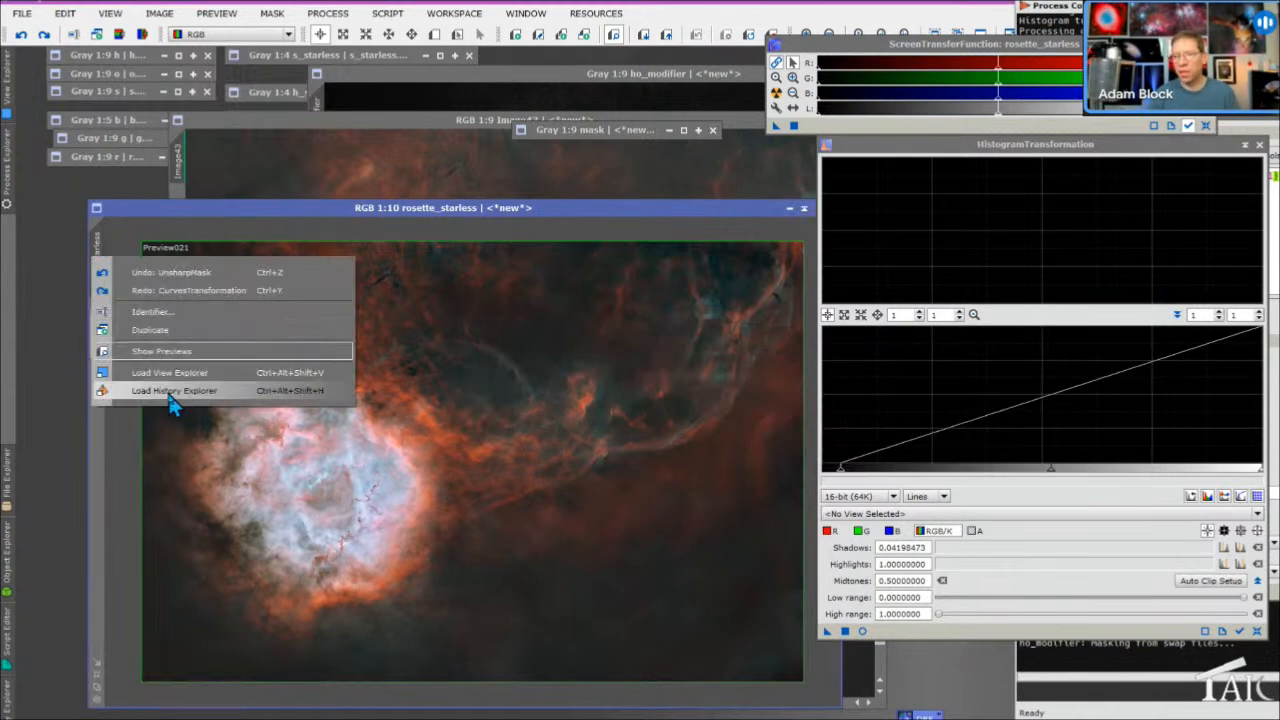
pyautogui.click(172, 391)
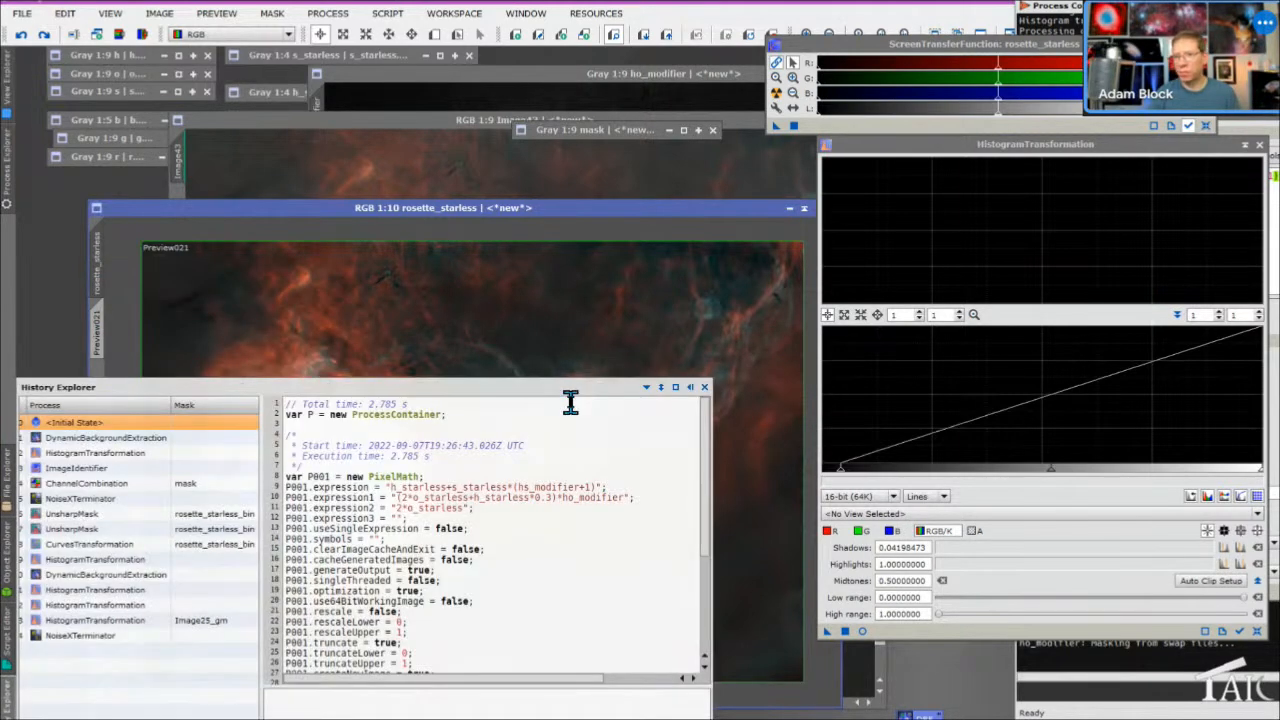
pyautogui.doubleClick(120, 512)
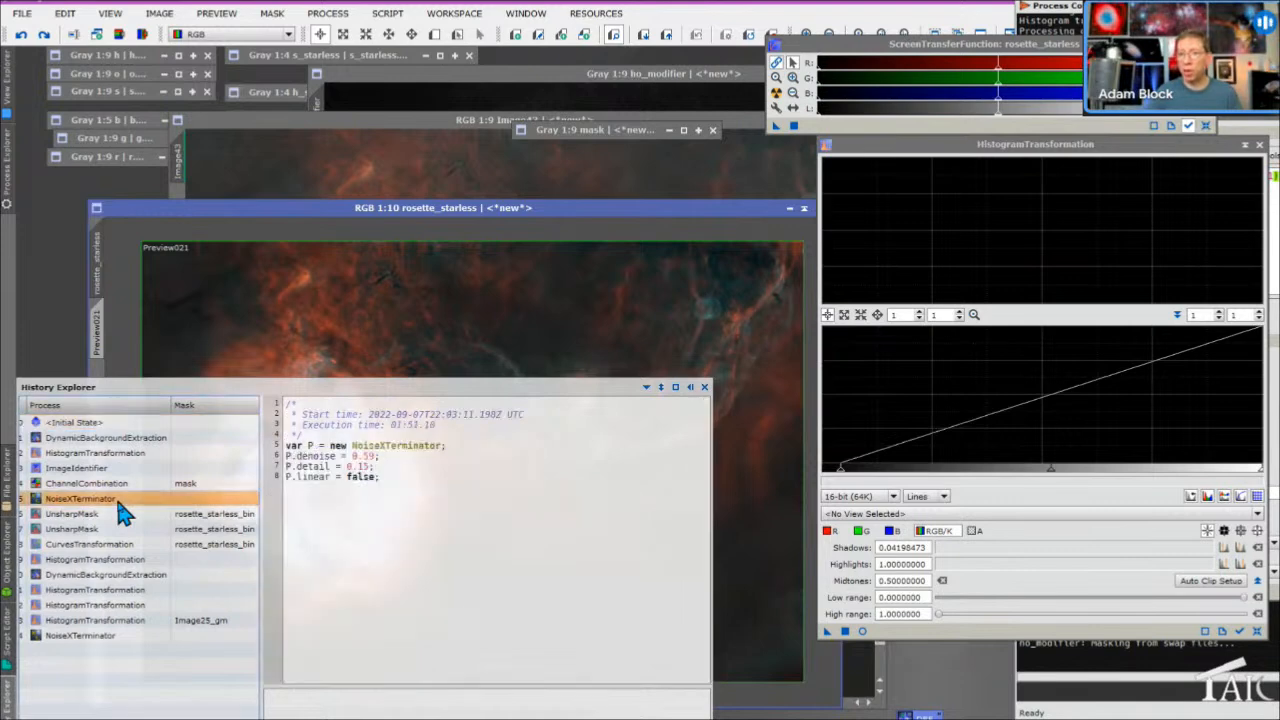
pyautogui.moveTo(975, 196); pyautogui.dragTo(708, 110)
# Compare the background of rosette_starless at high magnification before and after NoiseXTerminator, and close the NoiseXTerminator dialog
pyautogui.scroll(5, 689, 545)
pyautogui.scroll(4, 689, 545)
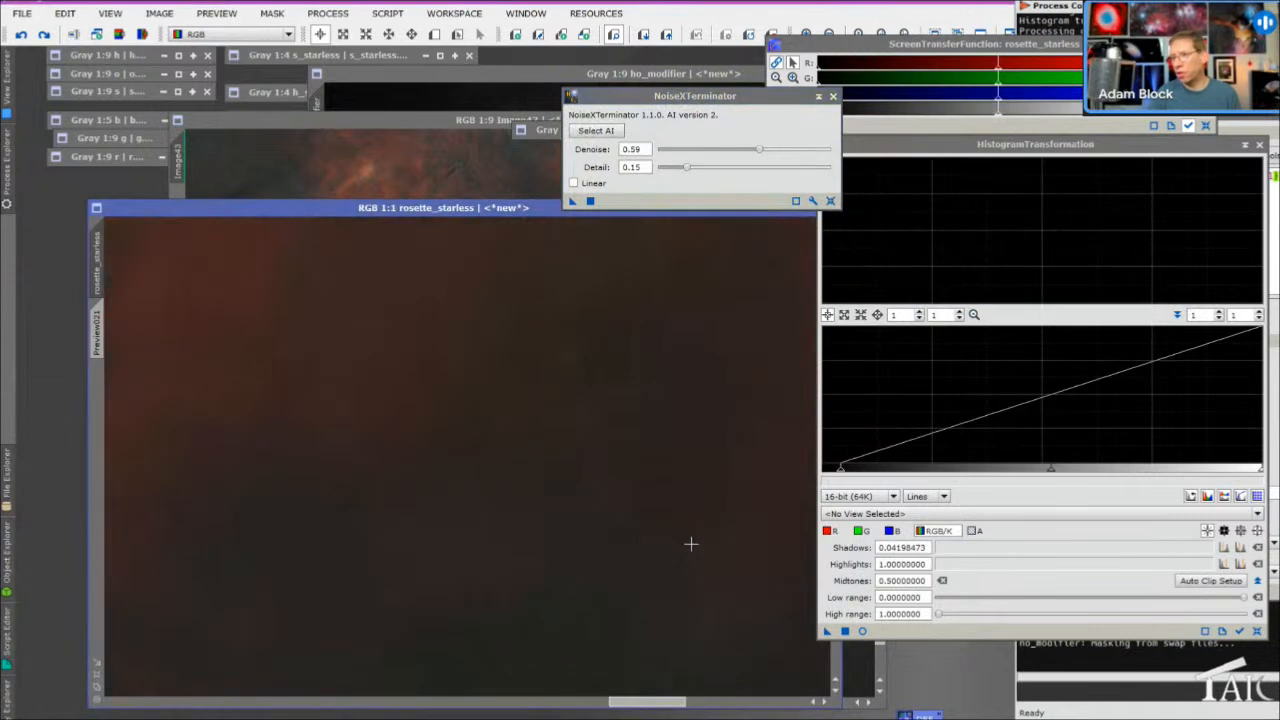
pyautogui.scroll(-1, 690, 544)
pyautogui.moveTo(648, 97); pyautogui.dragTo(613, 62)
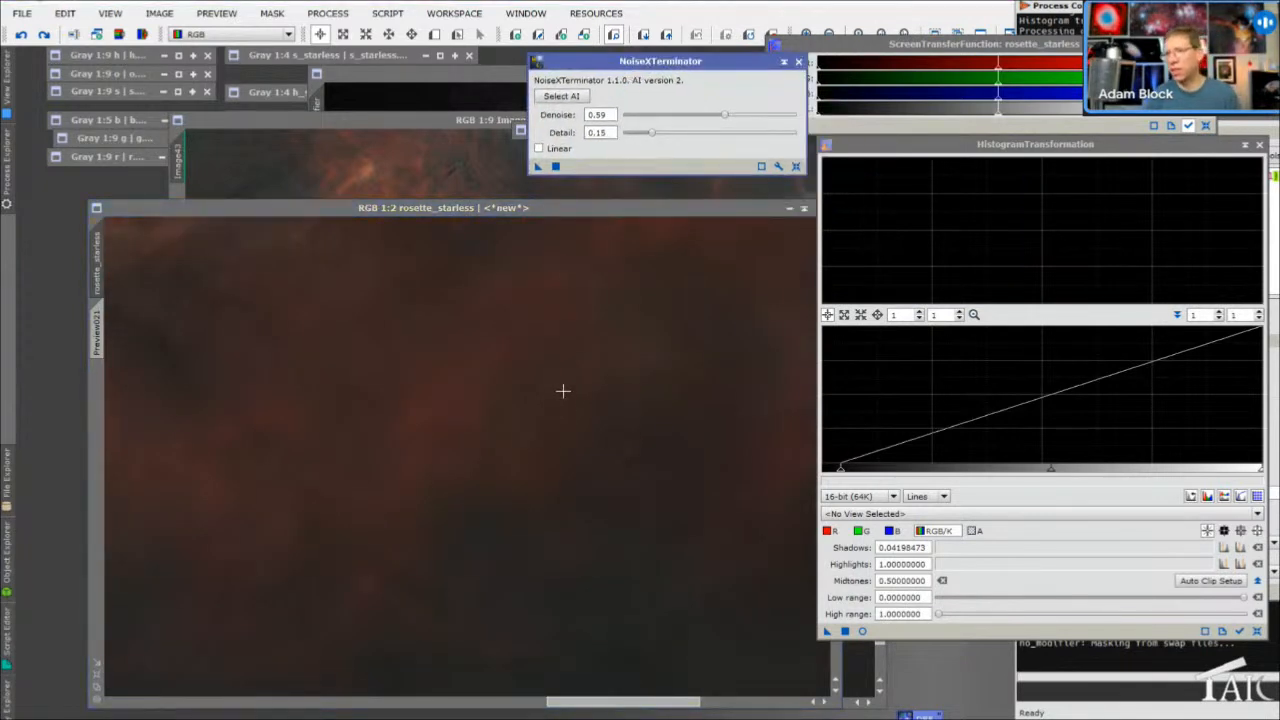
pyautogui.scroll(6, 563, 391)
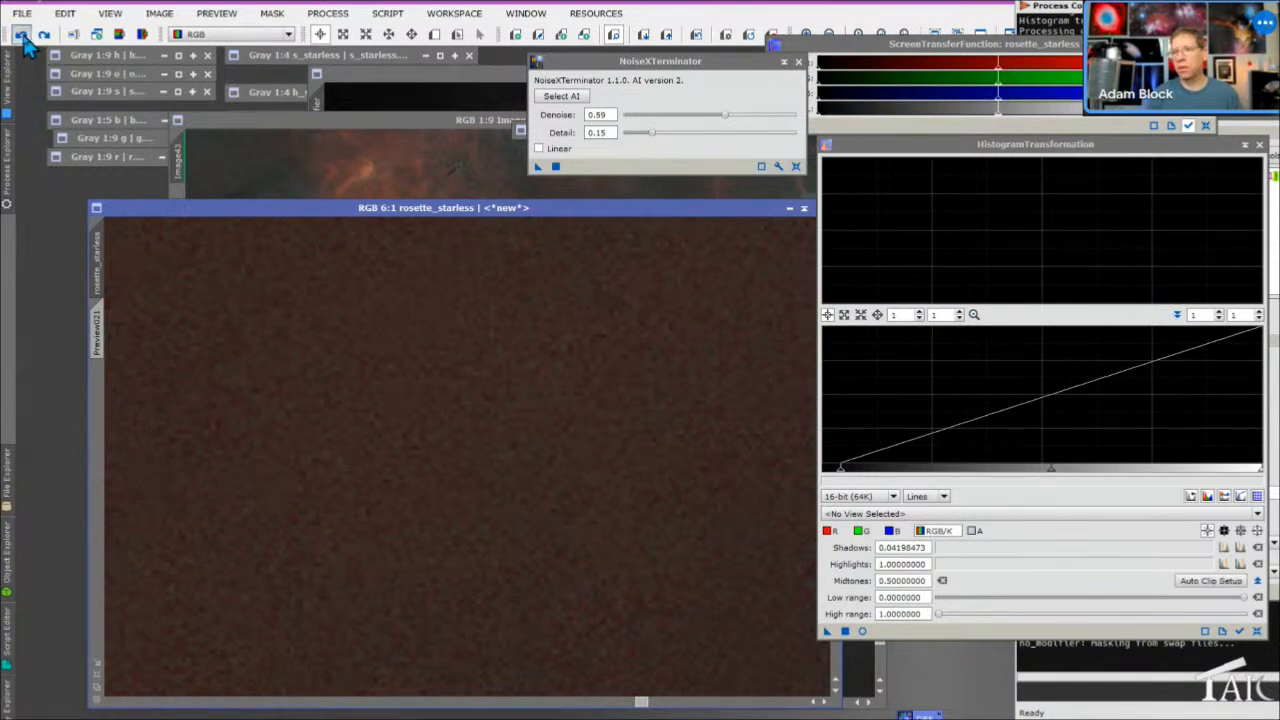
pyautogui.click(21, 36)
pyautogui.click(21, 36)
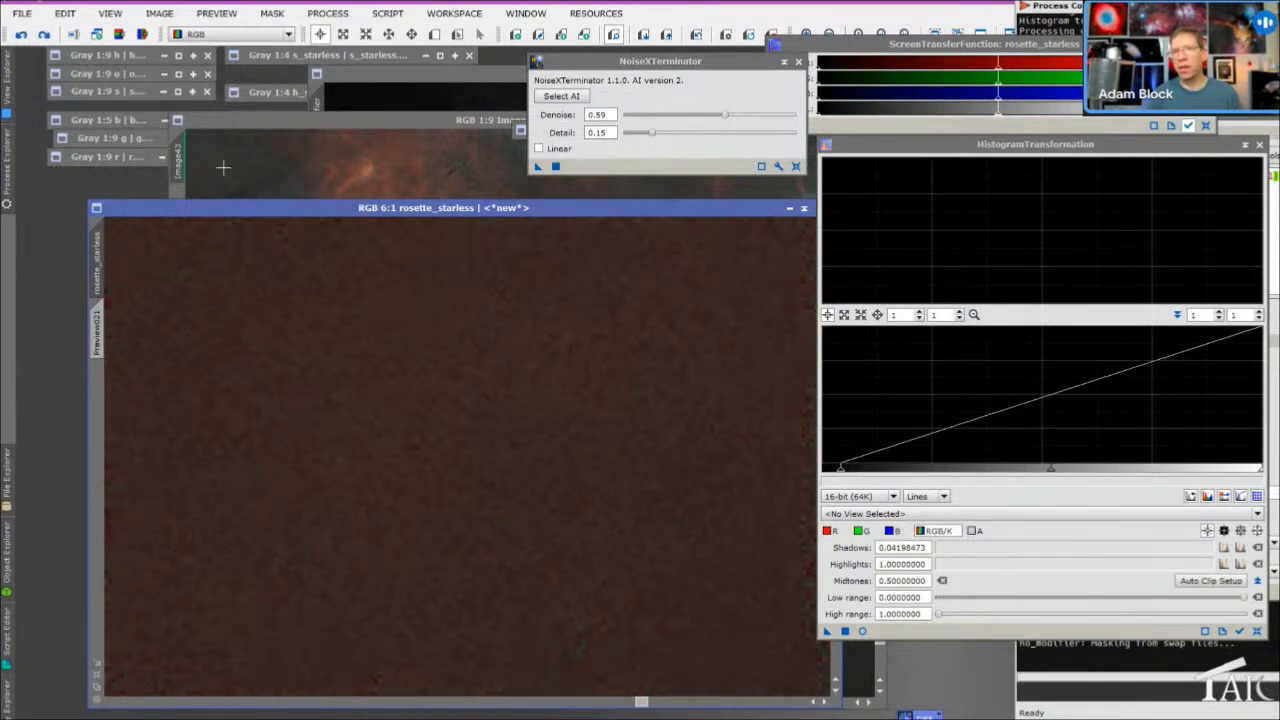
pyautogui.click(21, 36)
pyautogui.scroll(7, 473, 412)
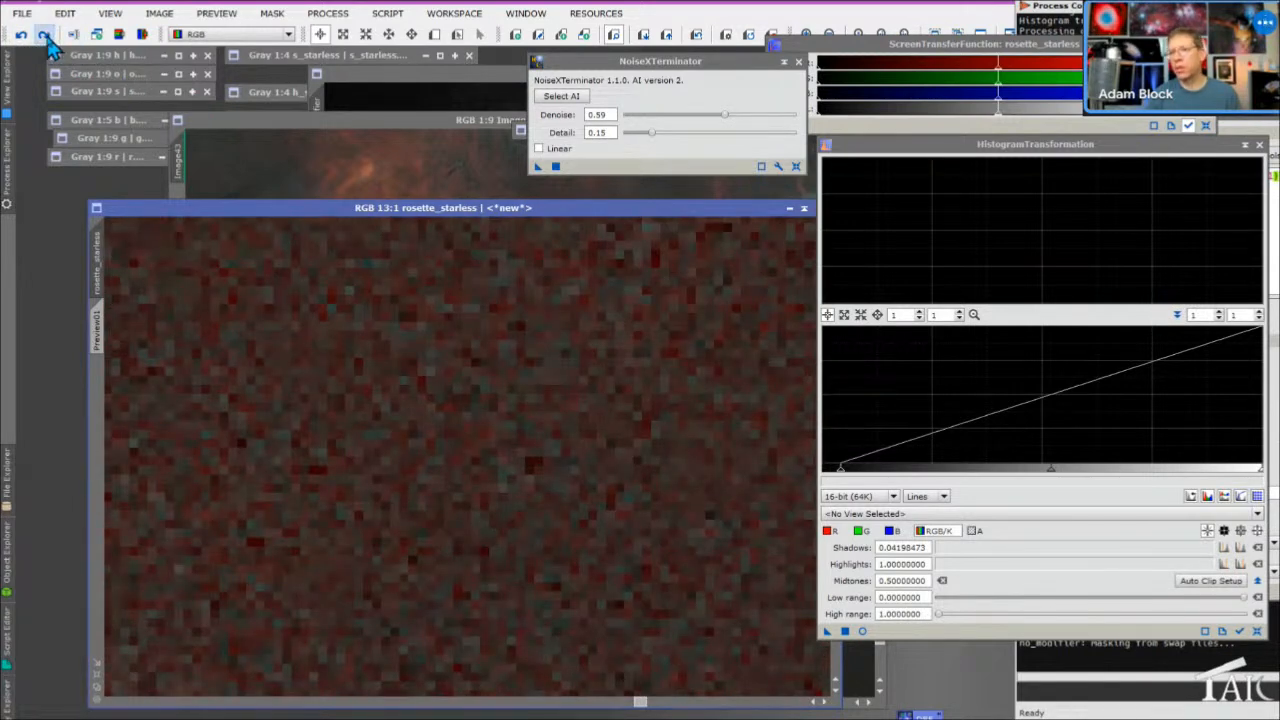
pyautogui.click(44, 37)
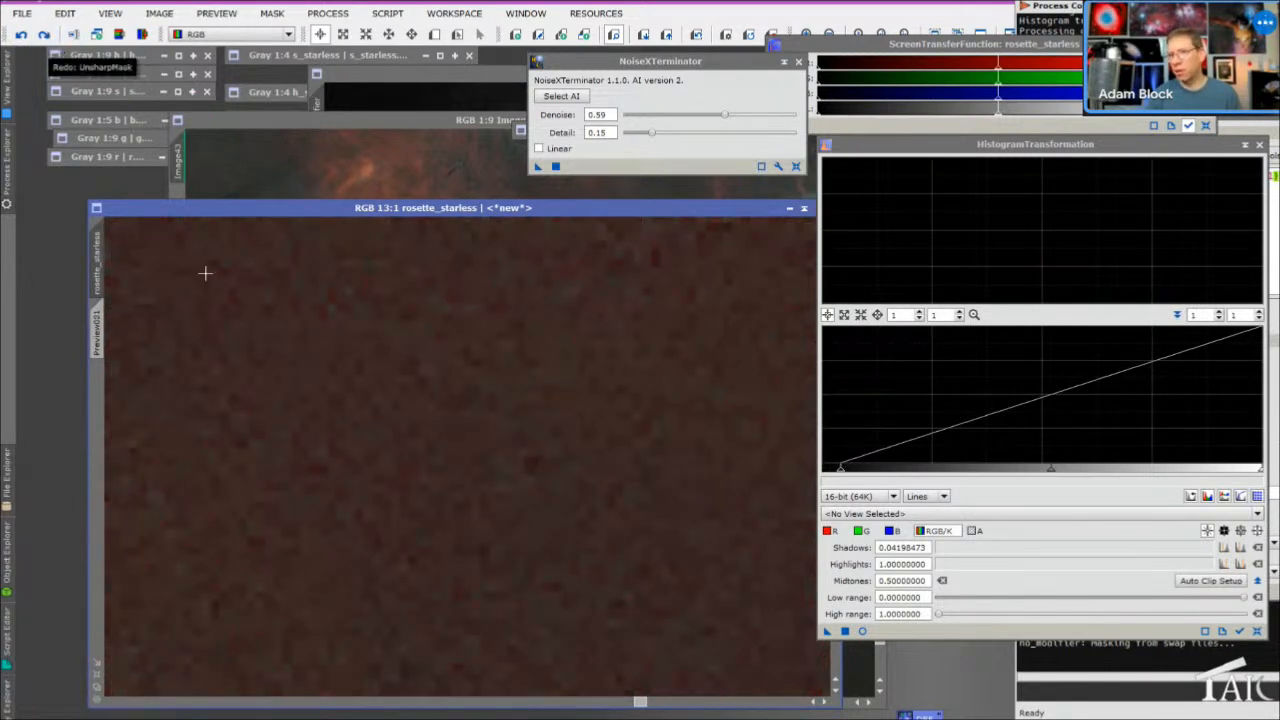
pyautogui.scroll(-4, 468, 517)
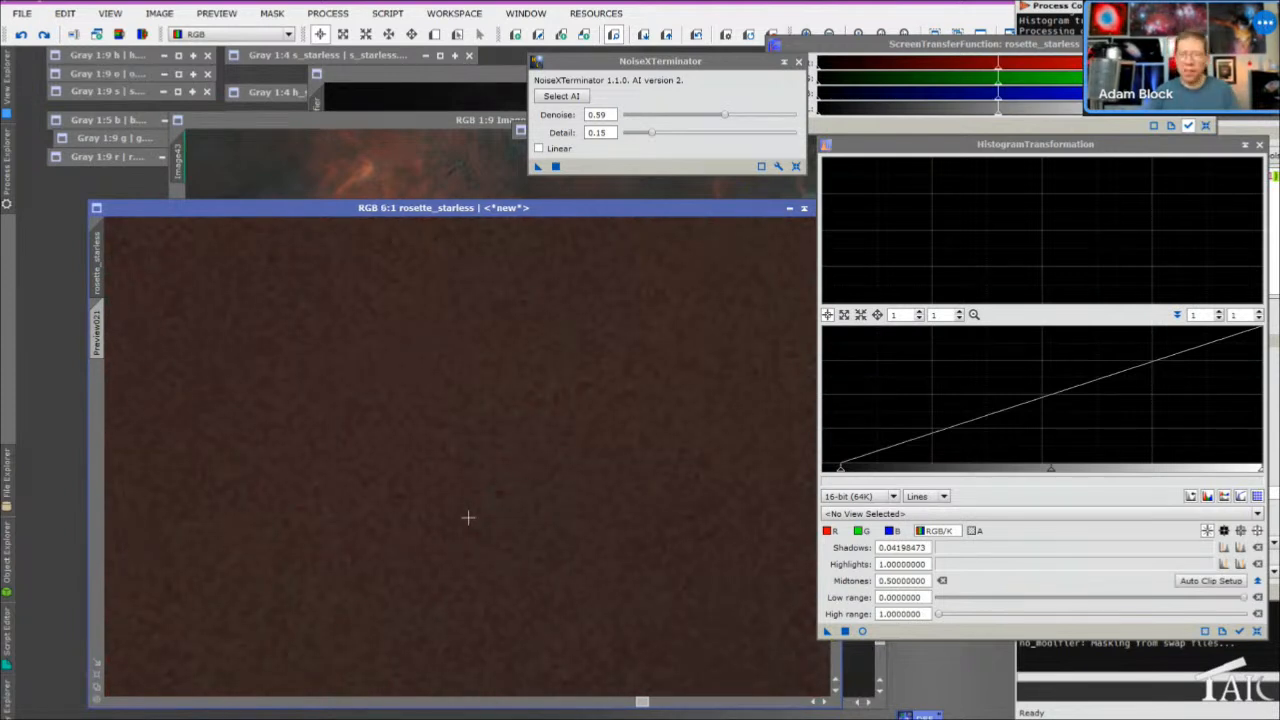
pyautogui.scroll(-8, 468, 517)
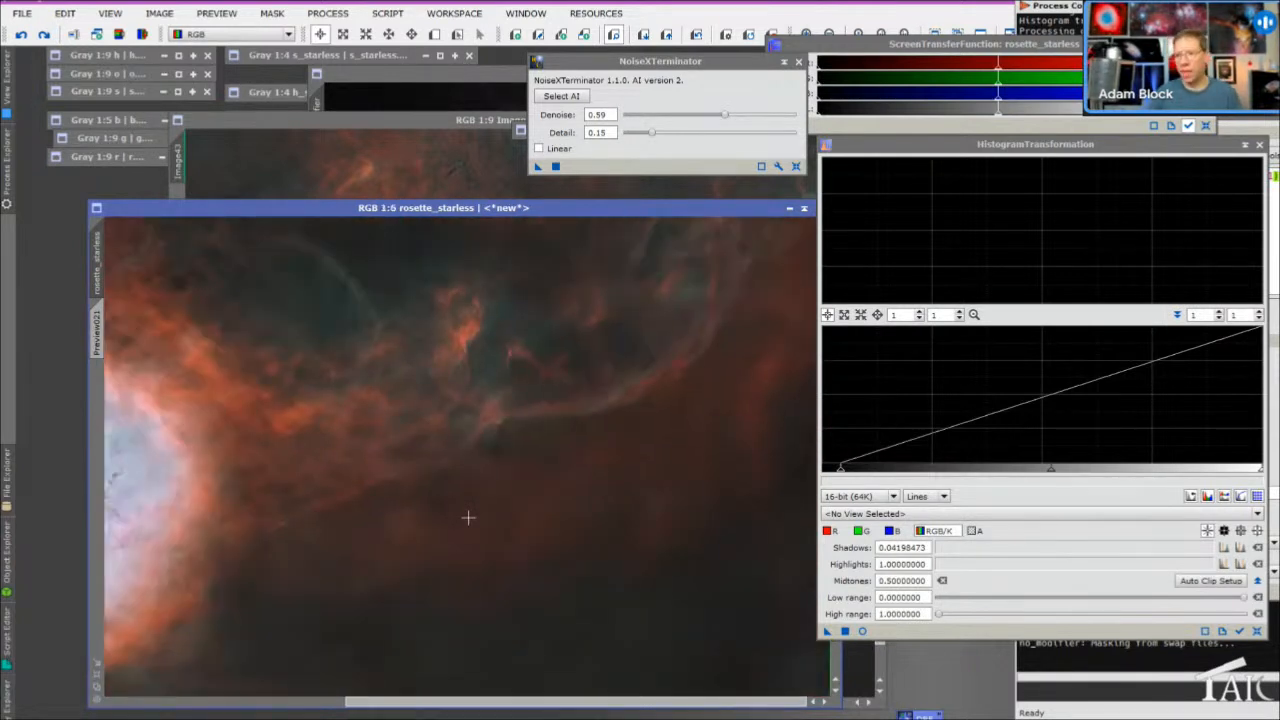
pyautogui.scroll(-1, 468, 517)
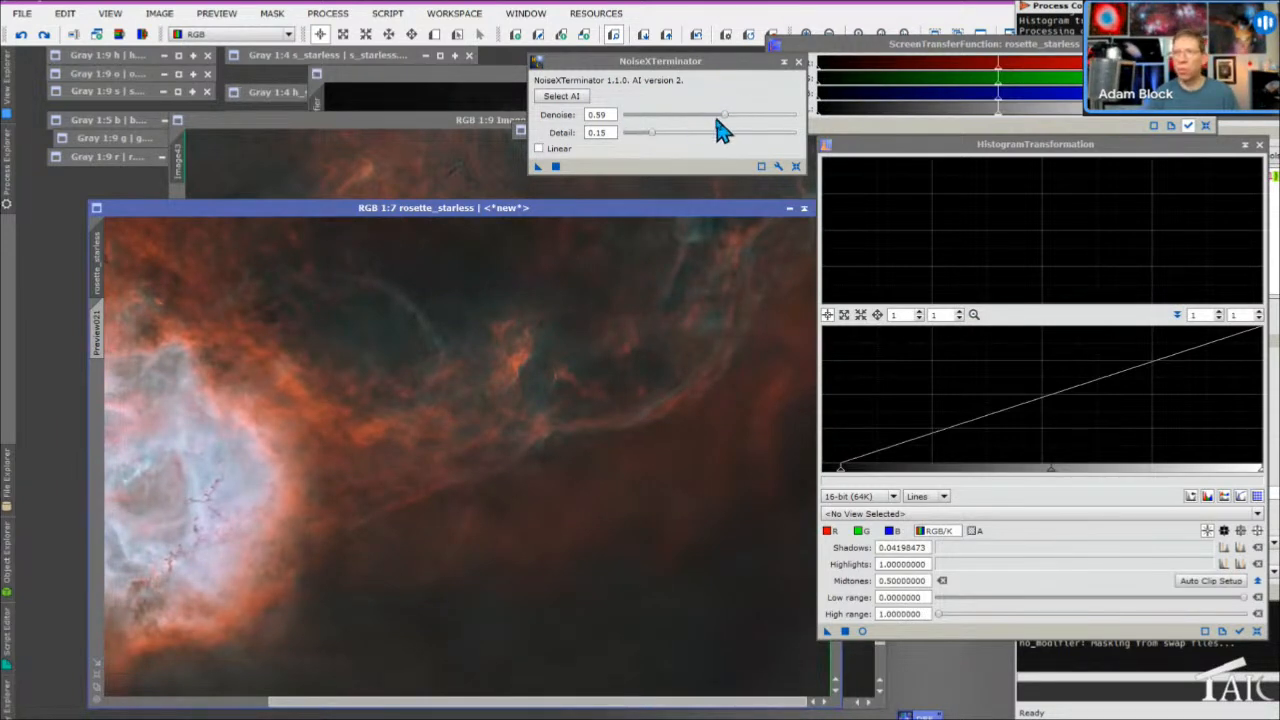
pyautogui.click(797, 62)
# Open the CurvesTransformation instance from rosette_starless's history and inspect its saturation and CIE b* curves
pyautogui.rightClick(97, 278)
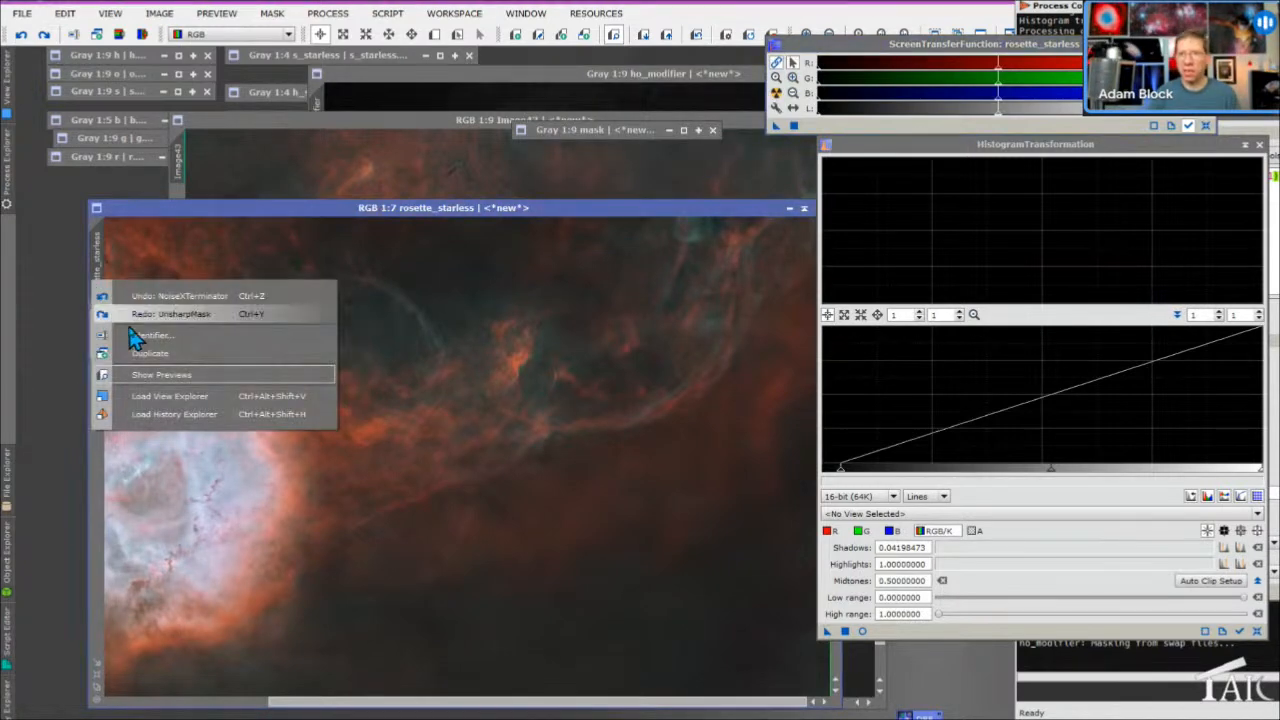
pyautogui.click(160, 415)
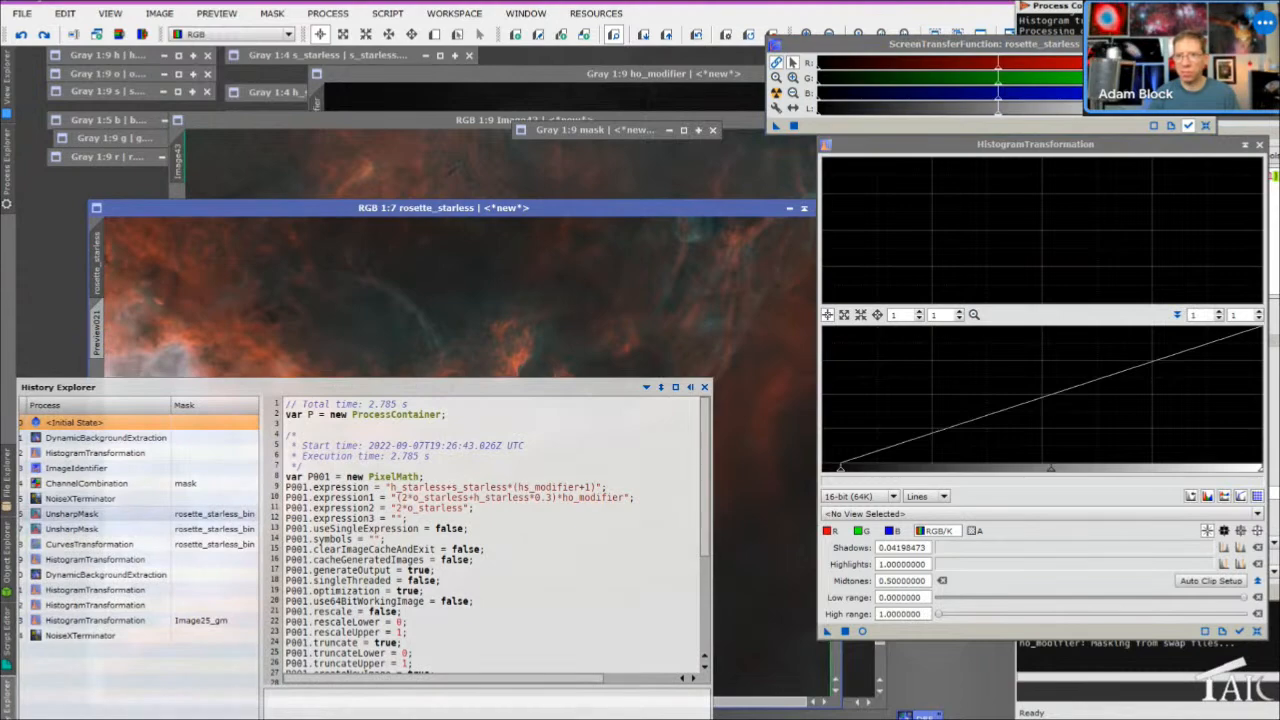
pyautogui.moveTo(11, 503)
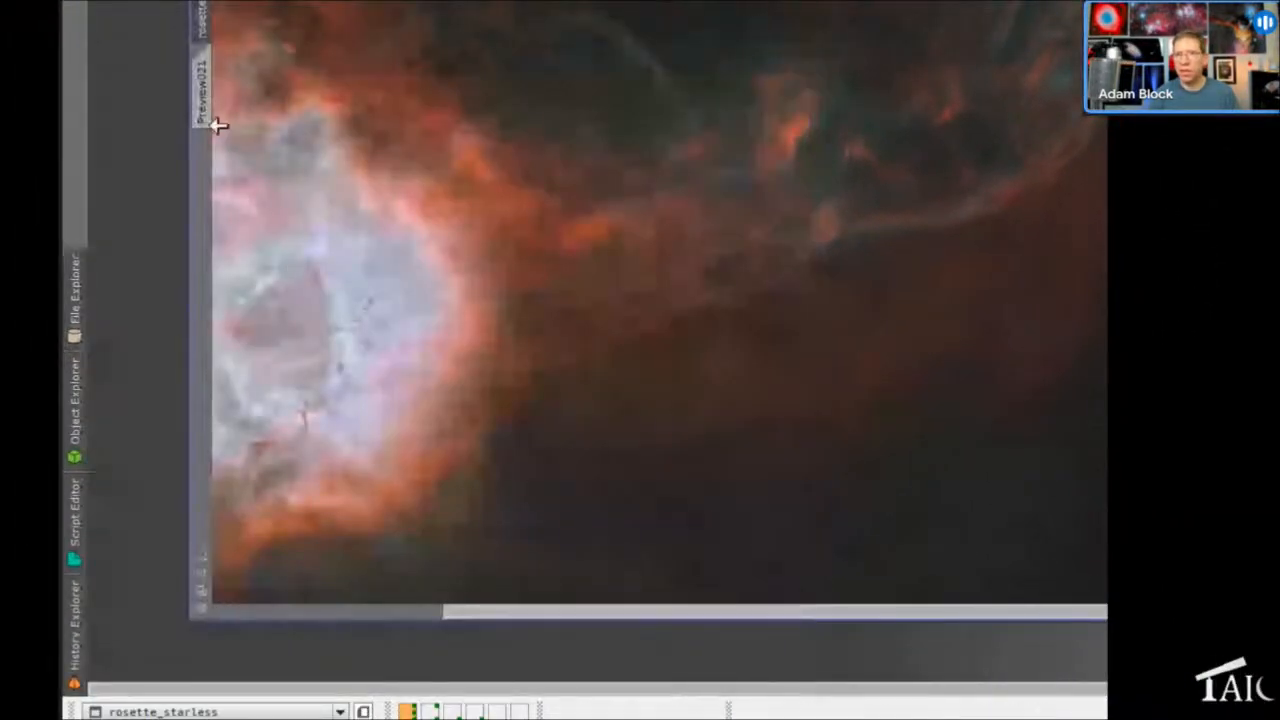
pyautogui.rightClick(207, 18)
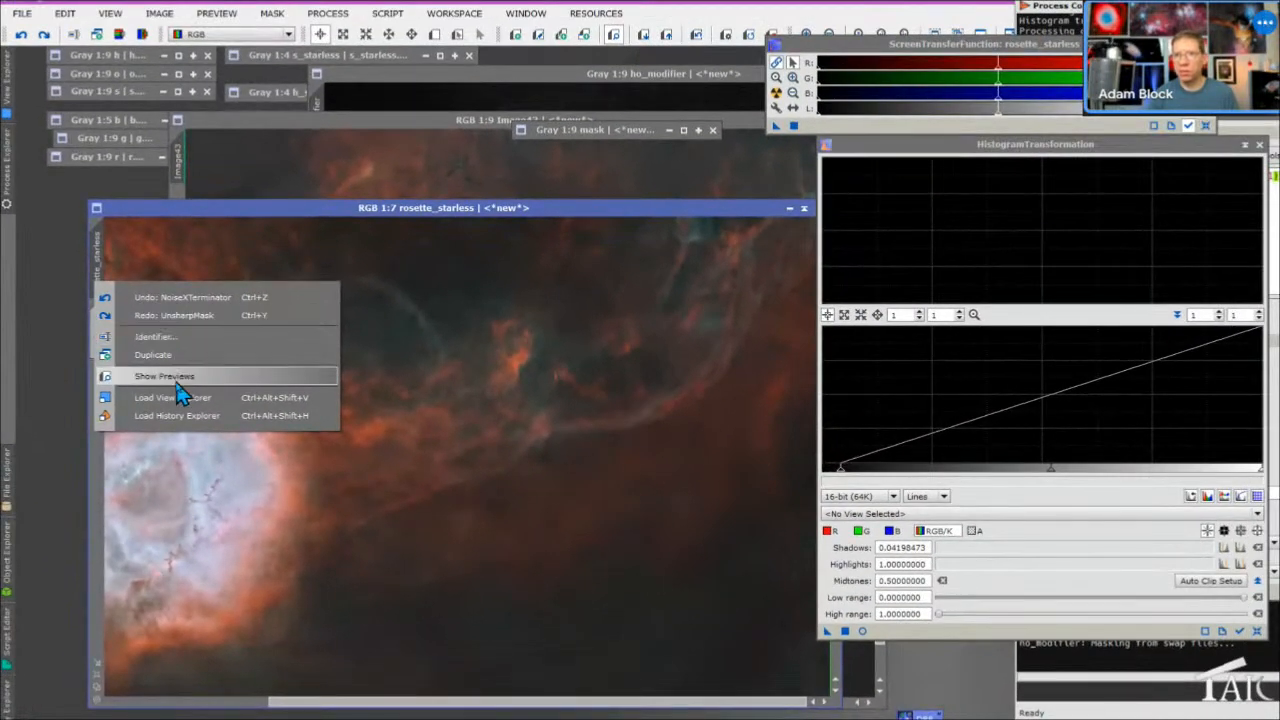
pyautogui.click(196, 417)
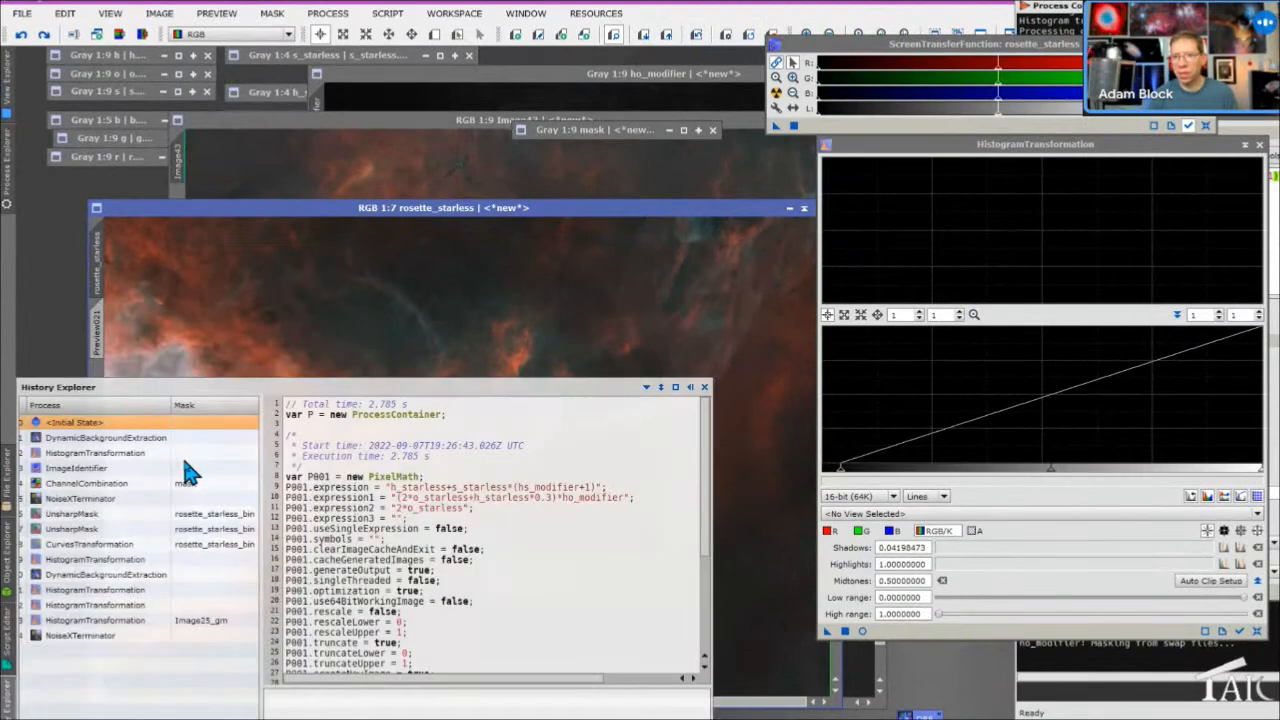
pyautogui.doubleClick(111, 546)
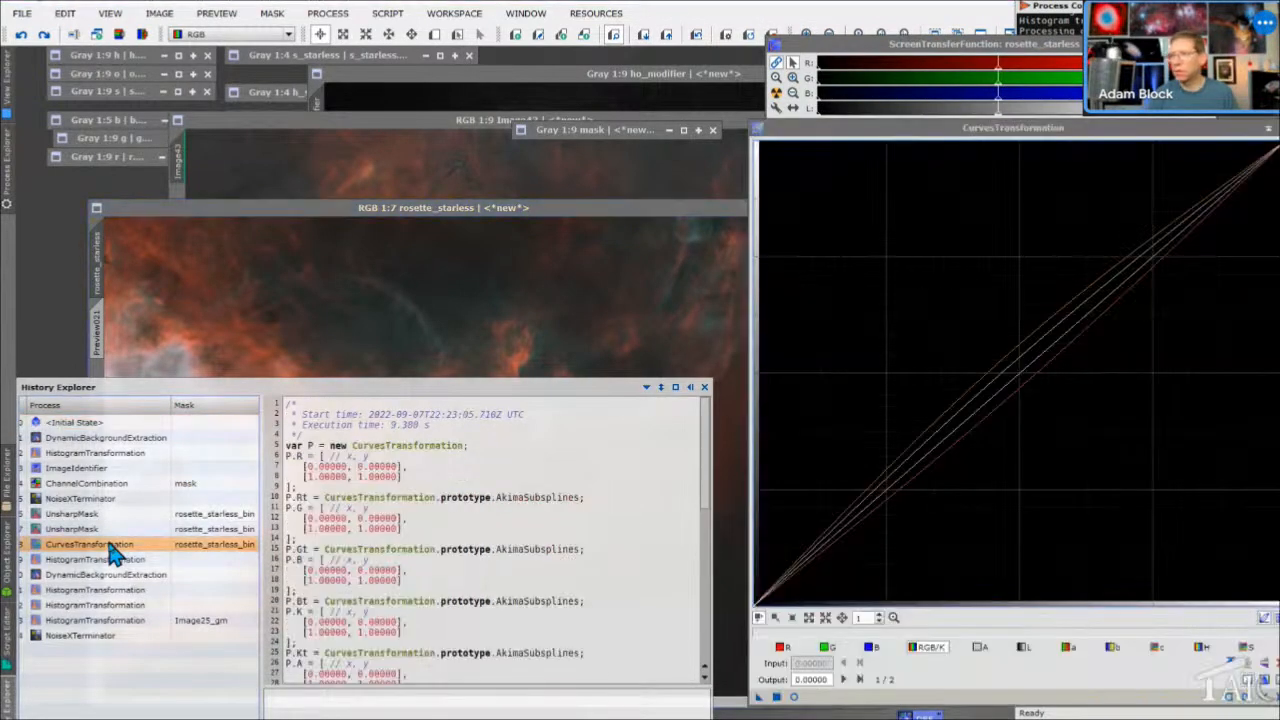
pyautogui.moveTo(863, 143); pyautogui.dragTo(755, 70)
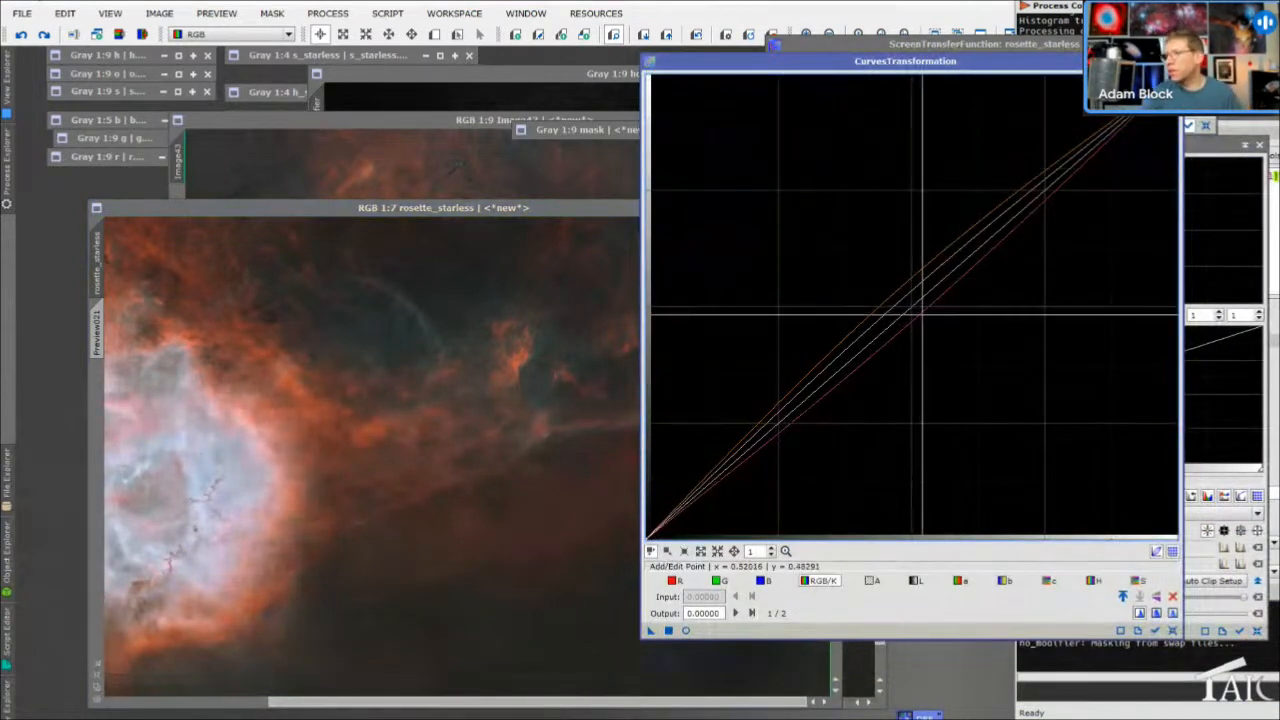
pyautogui.click(1141, 582)
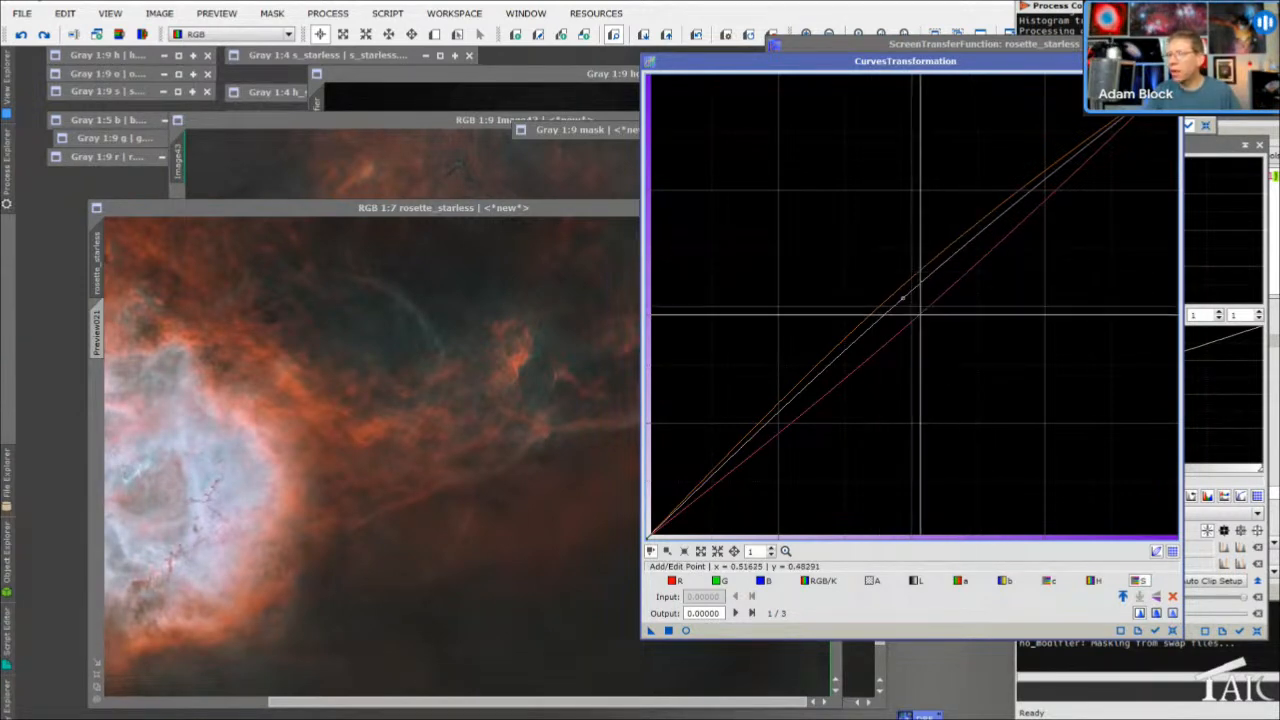
pyautogui.click(1004, 583)
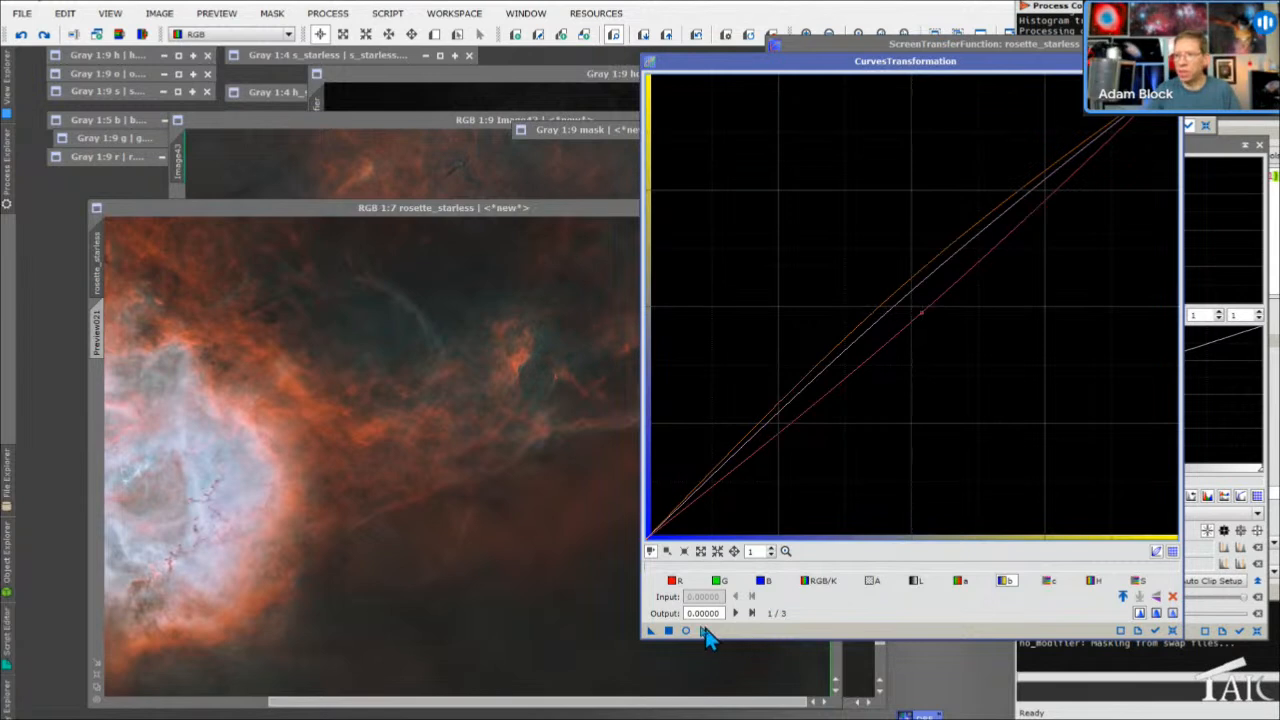
# Move the rosette_starless window clear, open a real-time preview of the CurvesTransformation, and compare the image with the preview effect off and on
pyautogui.moveTo(408, 210); pyautogui.dragTo(428, 154)
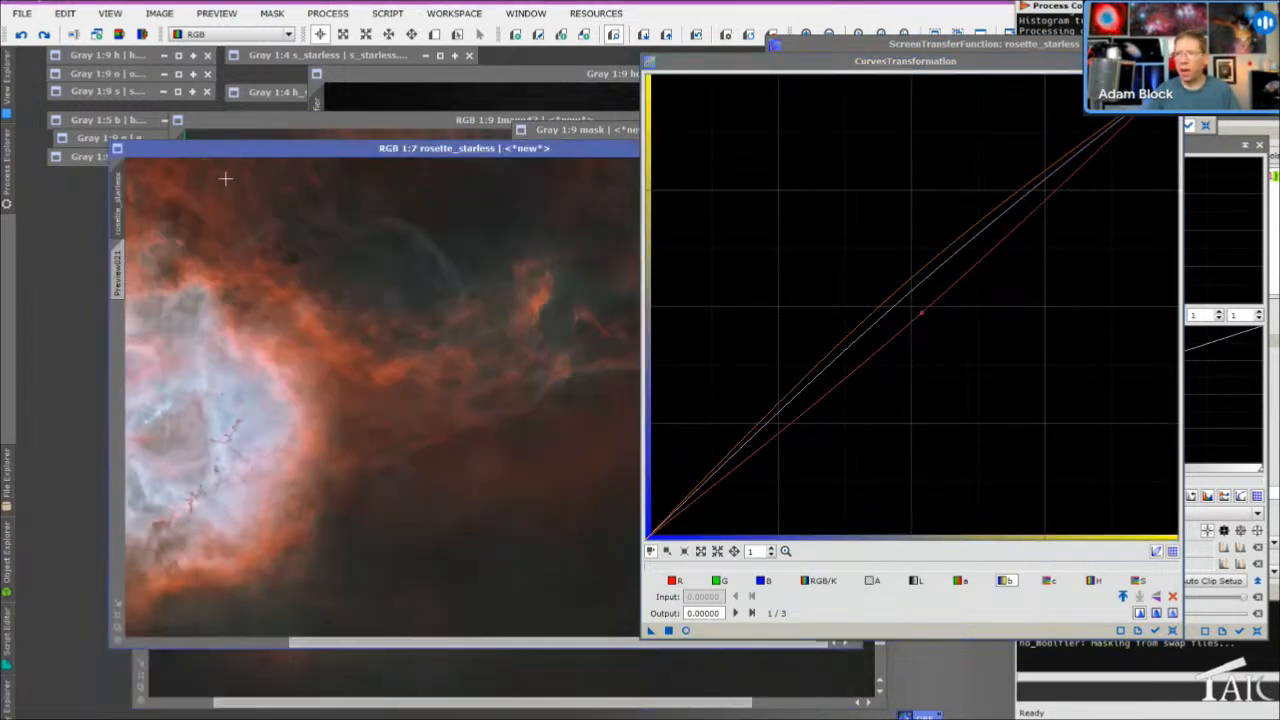
pyautogui.click(686, 631)
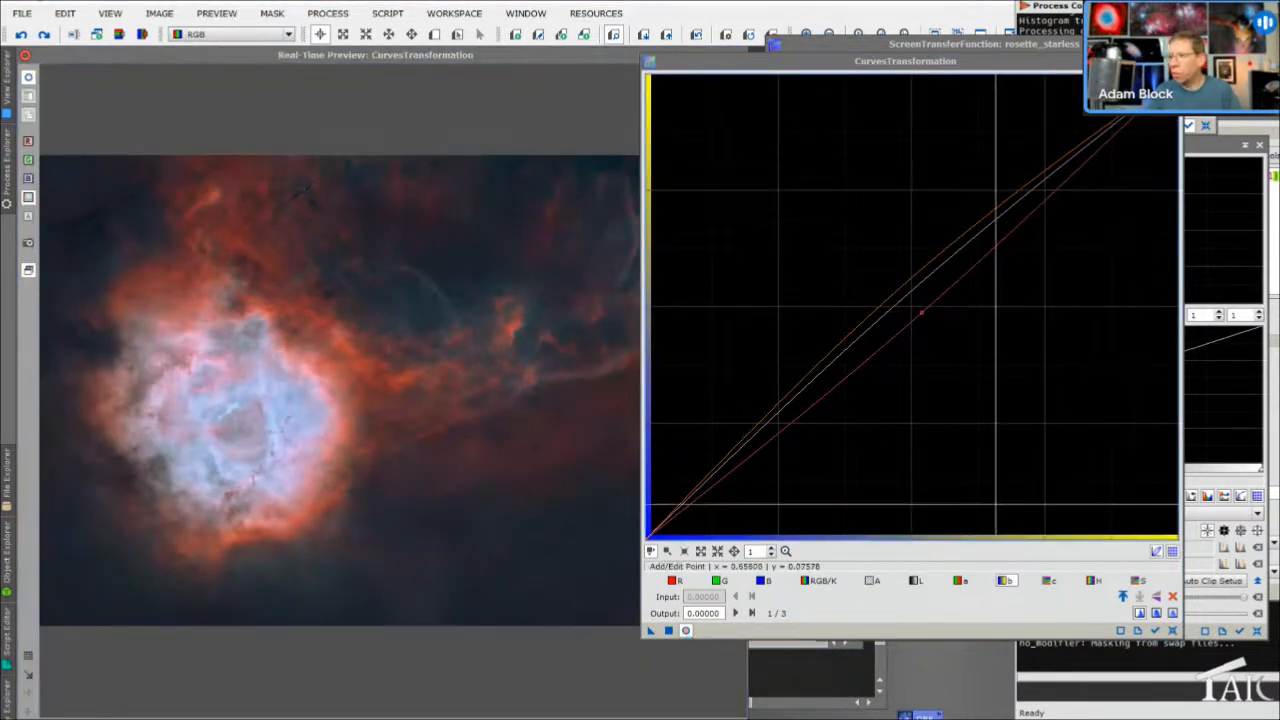
pyautogui.moveTo(729, 63); pyautogui.dragTo(848, 79)
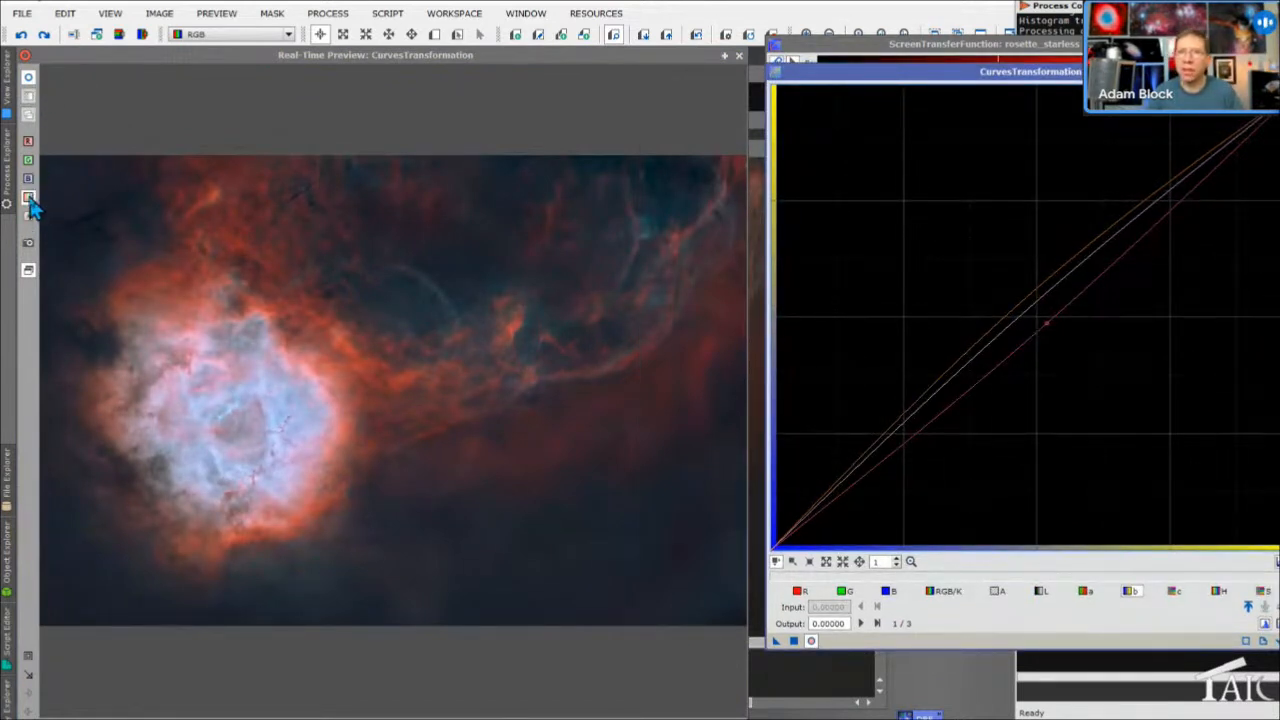
pyautogui.click(30, 79)
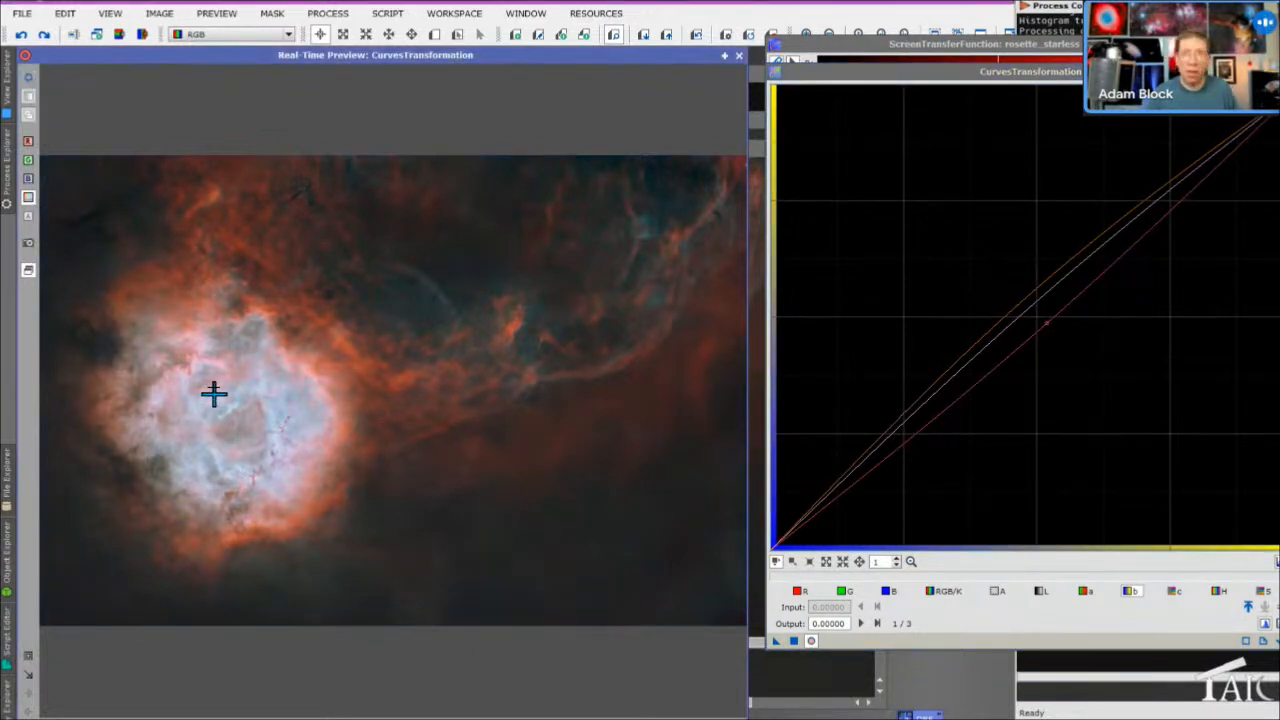
pyautogui.click(29, 84)
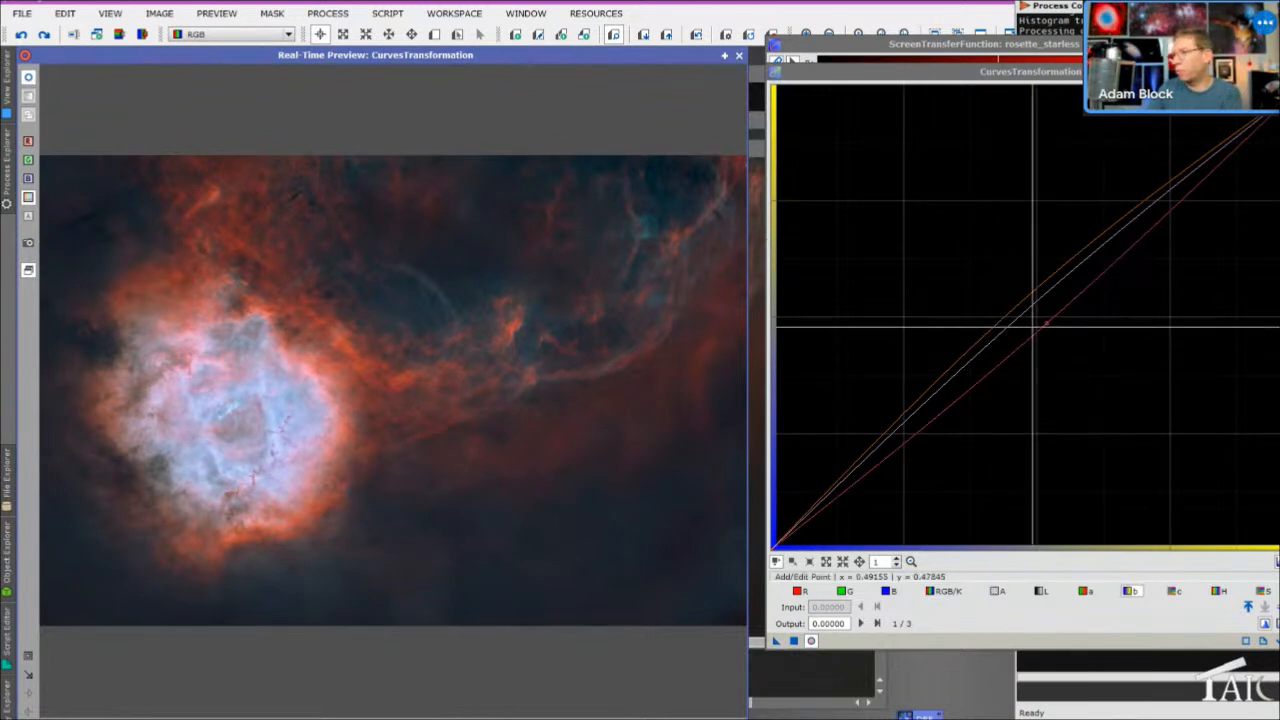
# Try a second point near the middle of the CIE b* curve, reset that curve, and pull its middle down to input 0.51495, output 0.47994
pyautogui.moveTo(1048, 323)
pyautogui.mouseDown()
pyautogui.moveTo(1032, 312)
pyautogui.moveTo(1047, 323)
pyautogui.mouseUp()
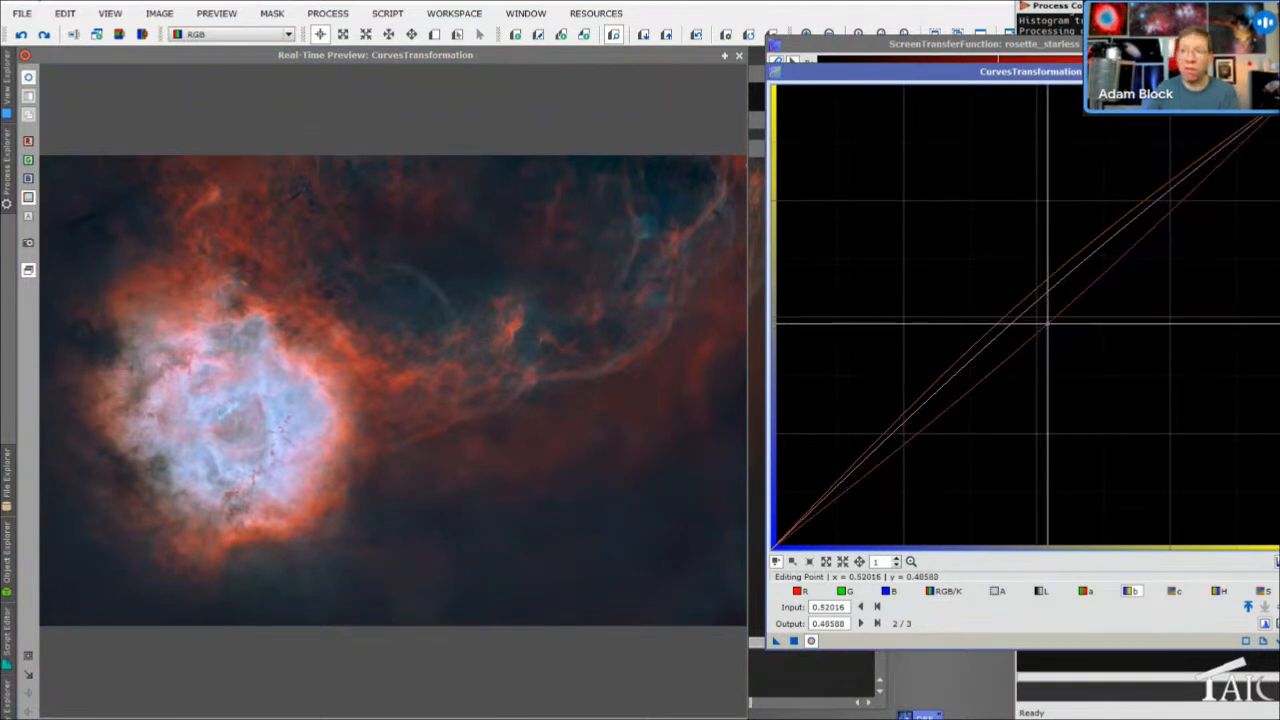
pyautogui.click(1038, 313)
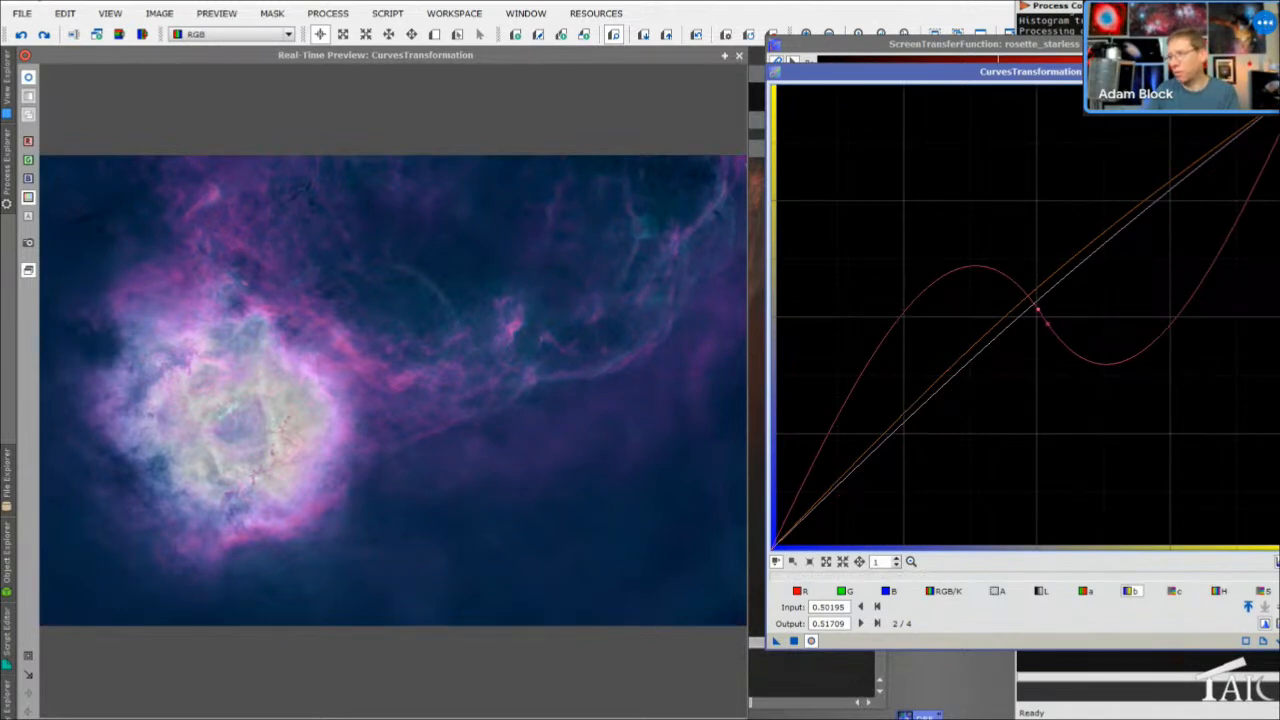
pyautogui.click(1279, 607)
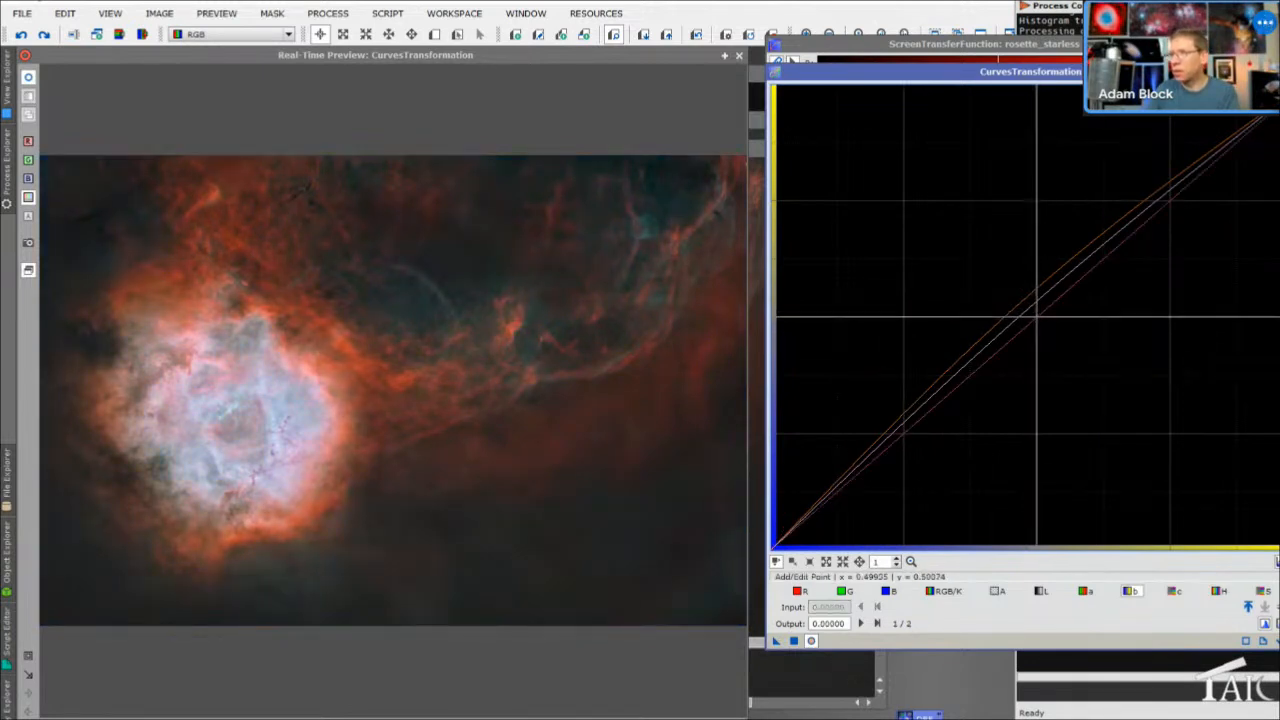
pyautogui.moveTo(1044, 316); pyautogui.dragTo(1045, 325)
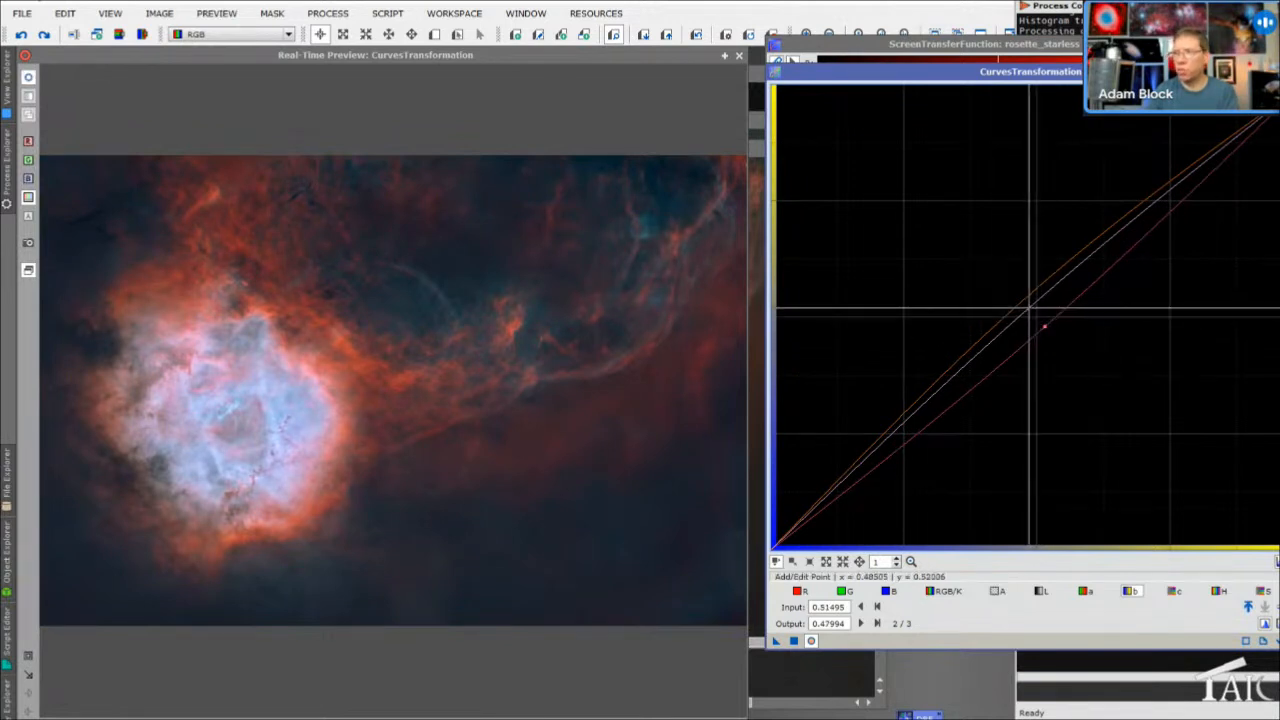
# Inspect the CIE c* curve, and close the CurvesTransformation dialog and the real-time preview
pyautogui.click(1174, 588)
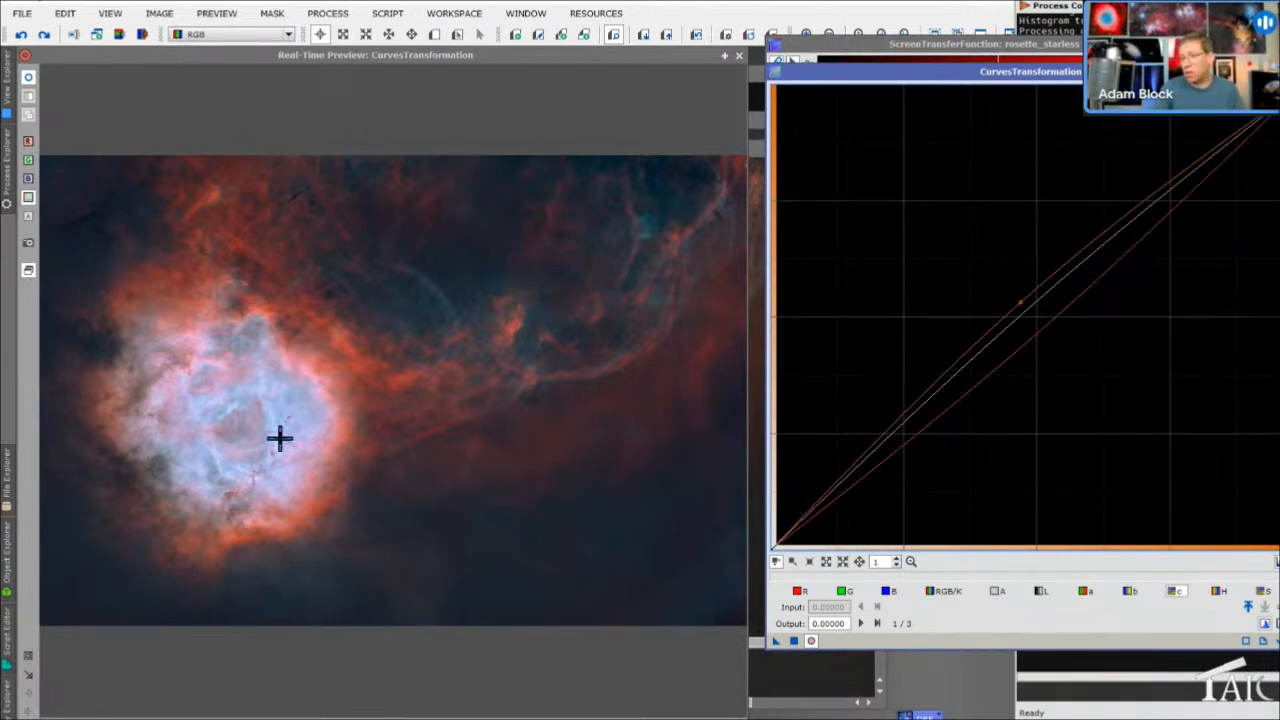
pyautogui.click(1279, 72)
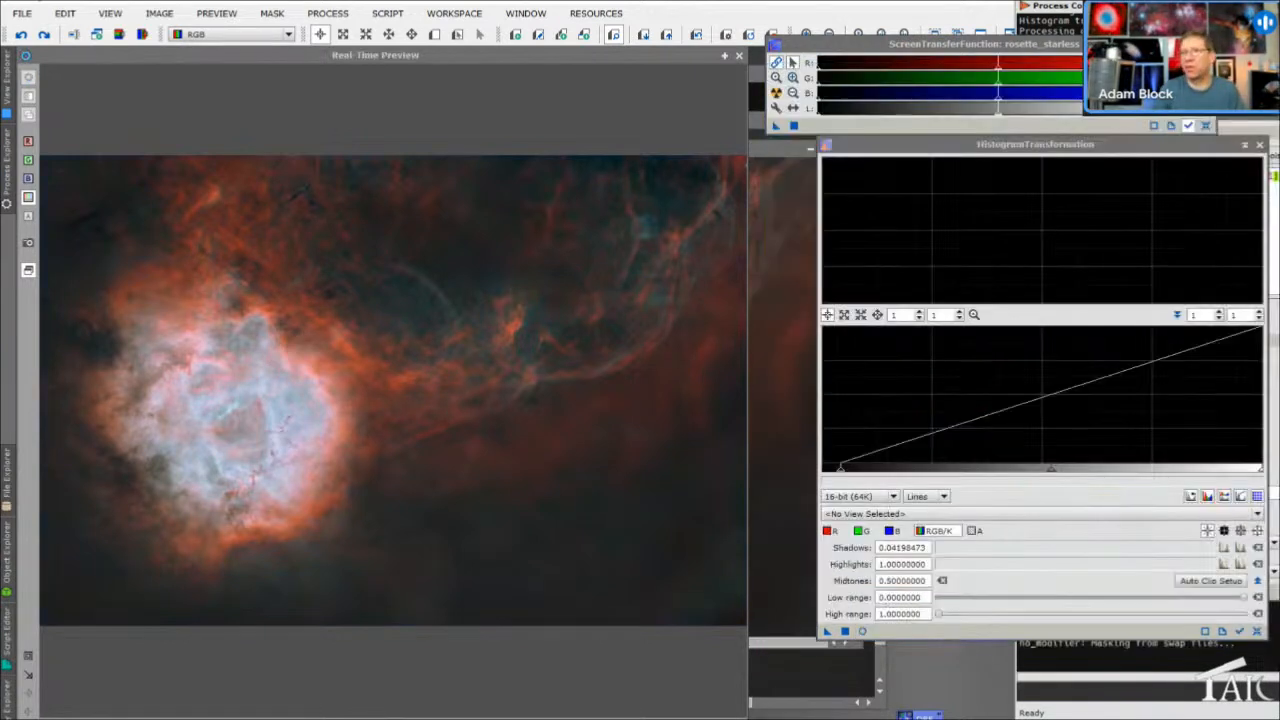
pyautogui.click(739, 55)
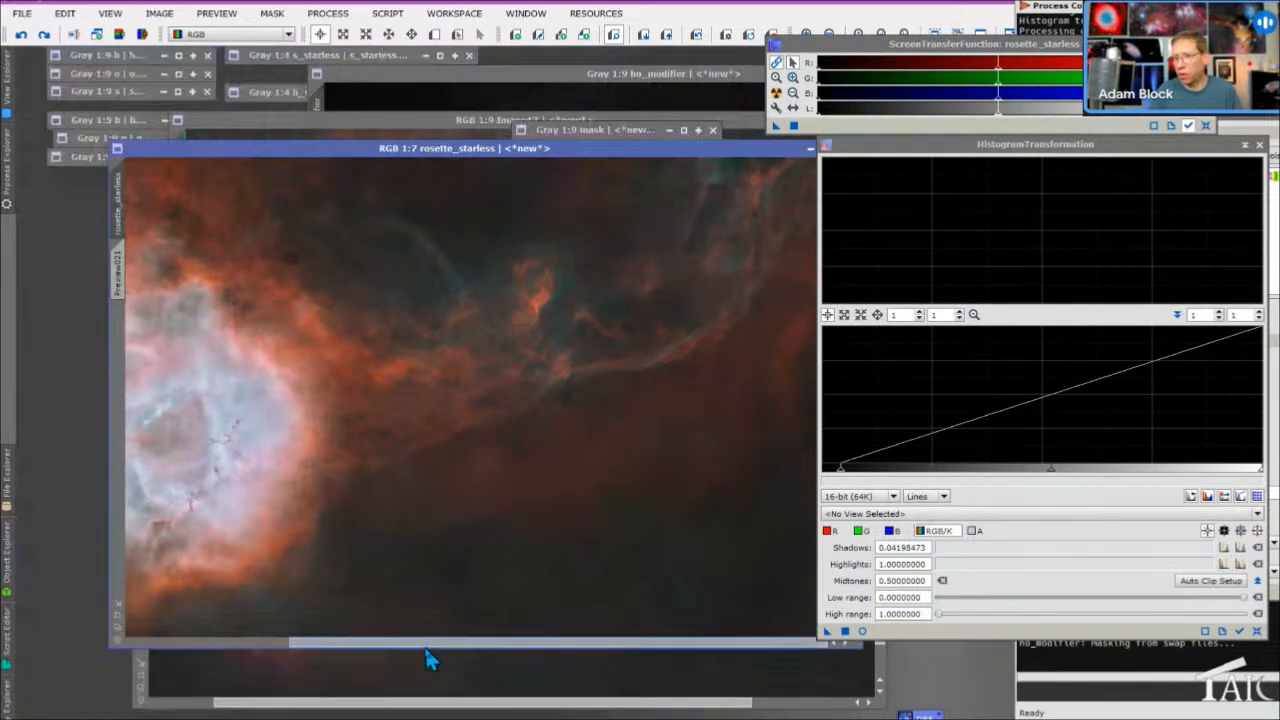
# Inspect both UnsharpMask entries in rosette_starless's history and check the StdDev and Amount settings in the UnsharpMask dialog
pyautogui.moveTo(420, 645); pyautogui.dragTo(369, 457)
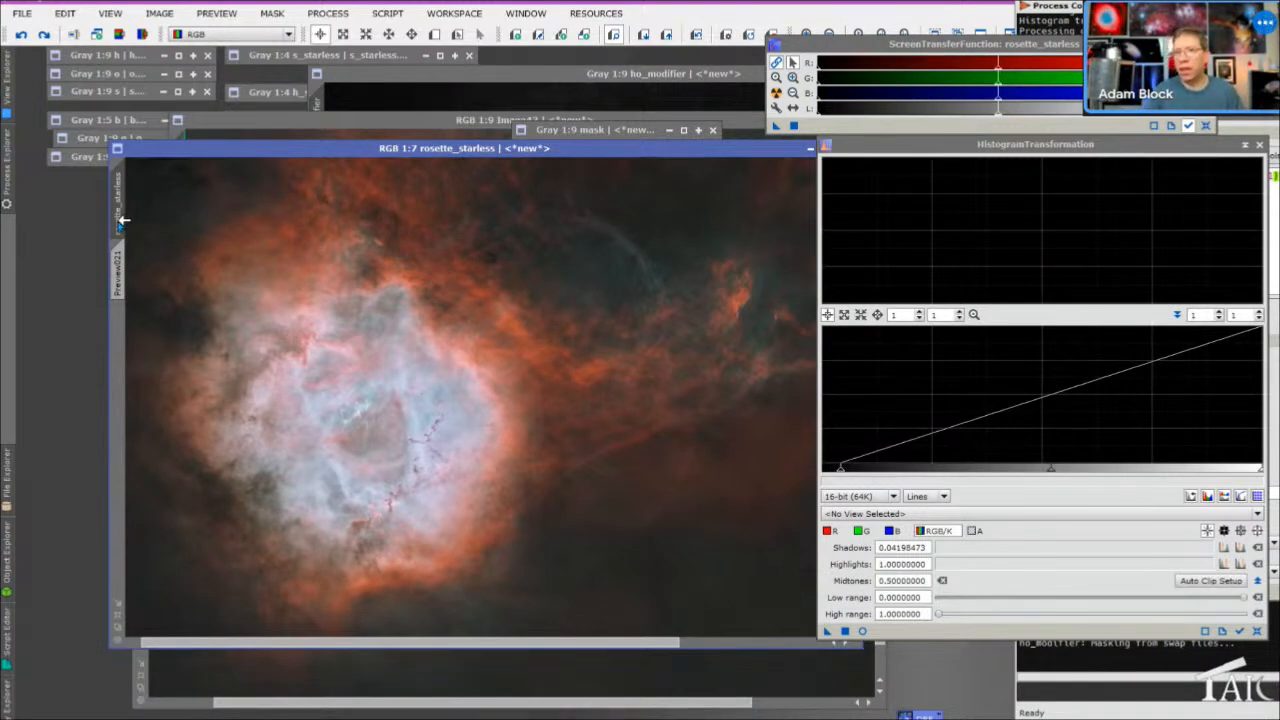
pyautogui.rightClick(122, 220)
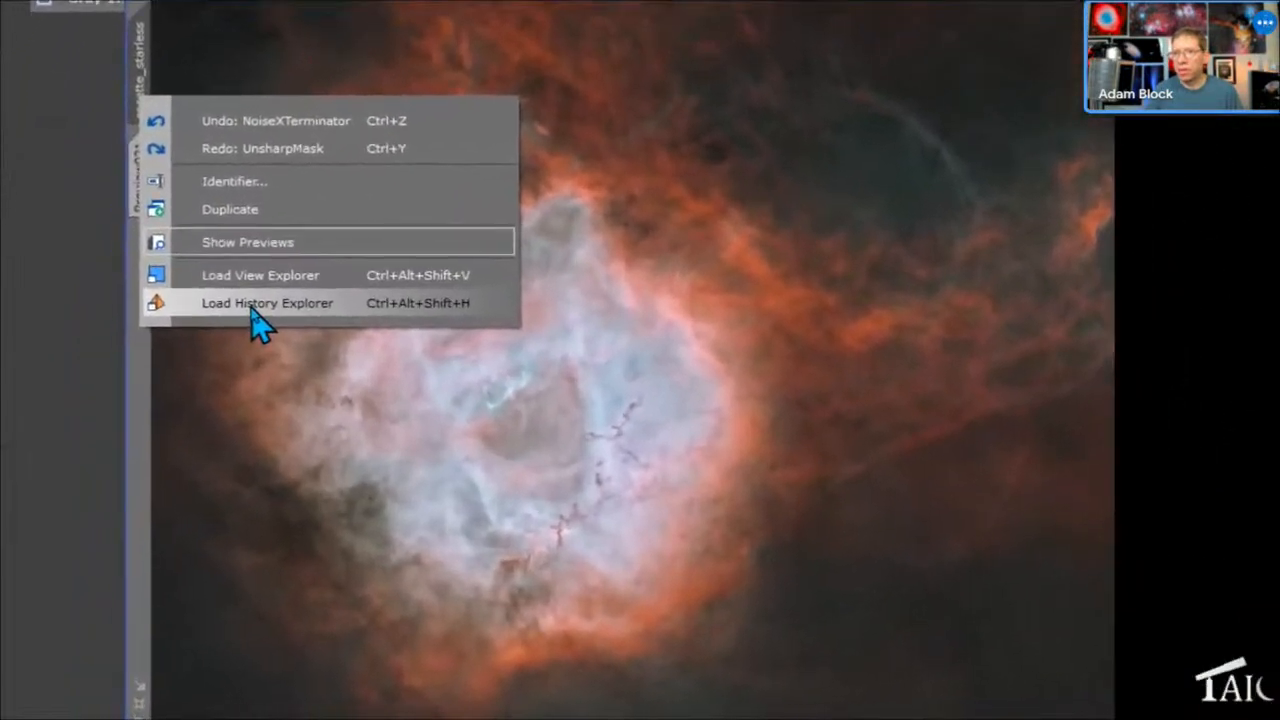
pyautogui.click(219, 323)
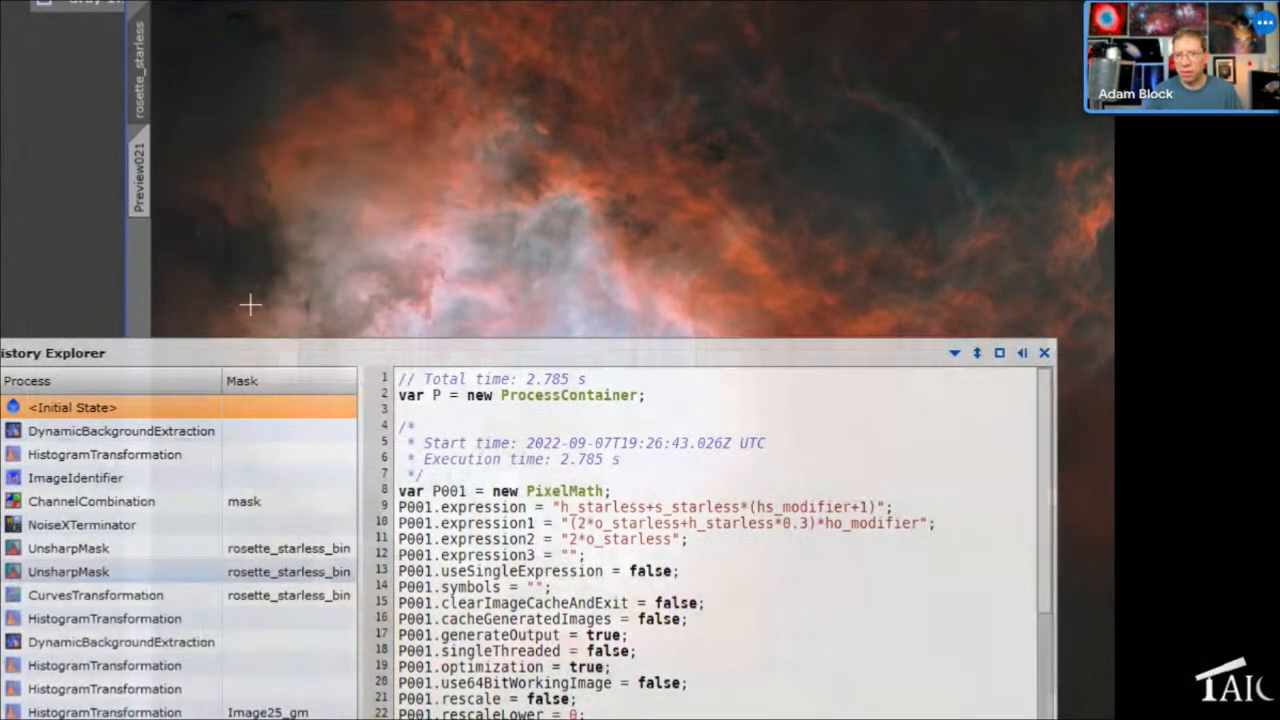
pyautogui.click(90, 548)
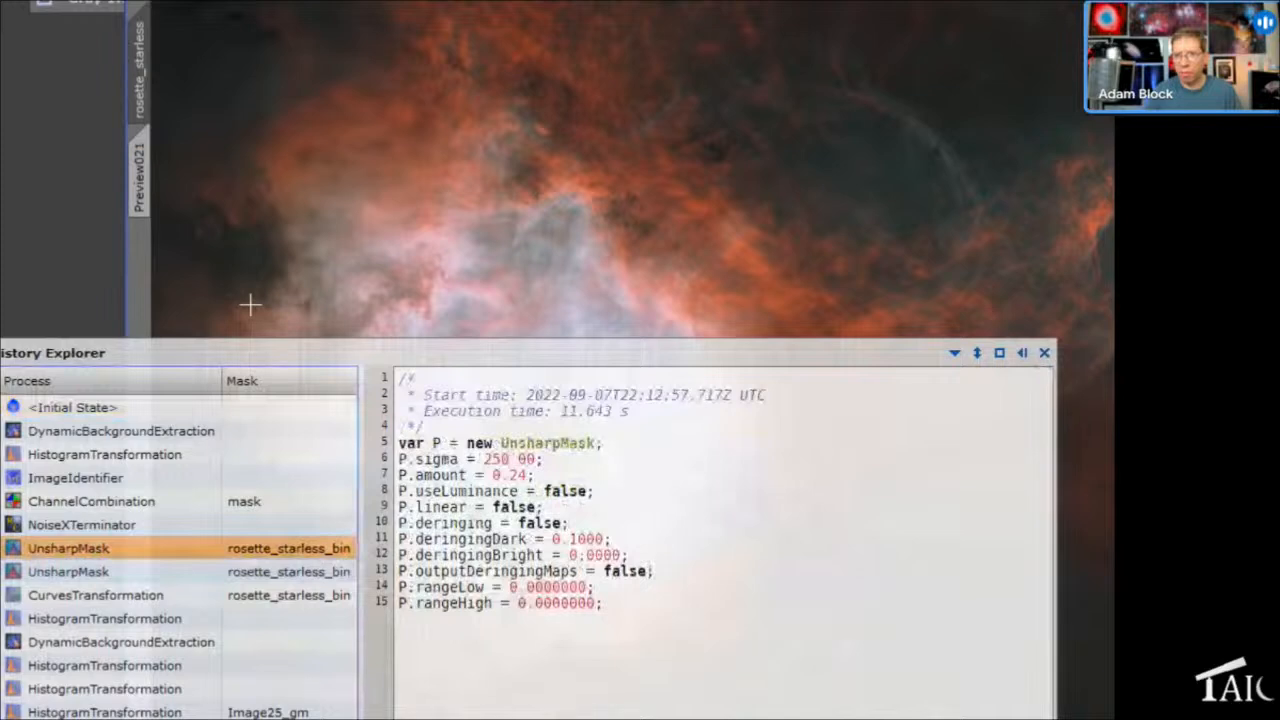
pyautogui.click(118, 571)
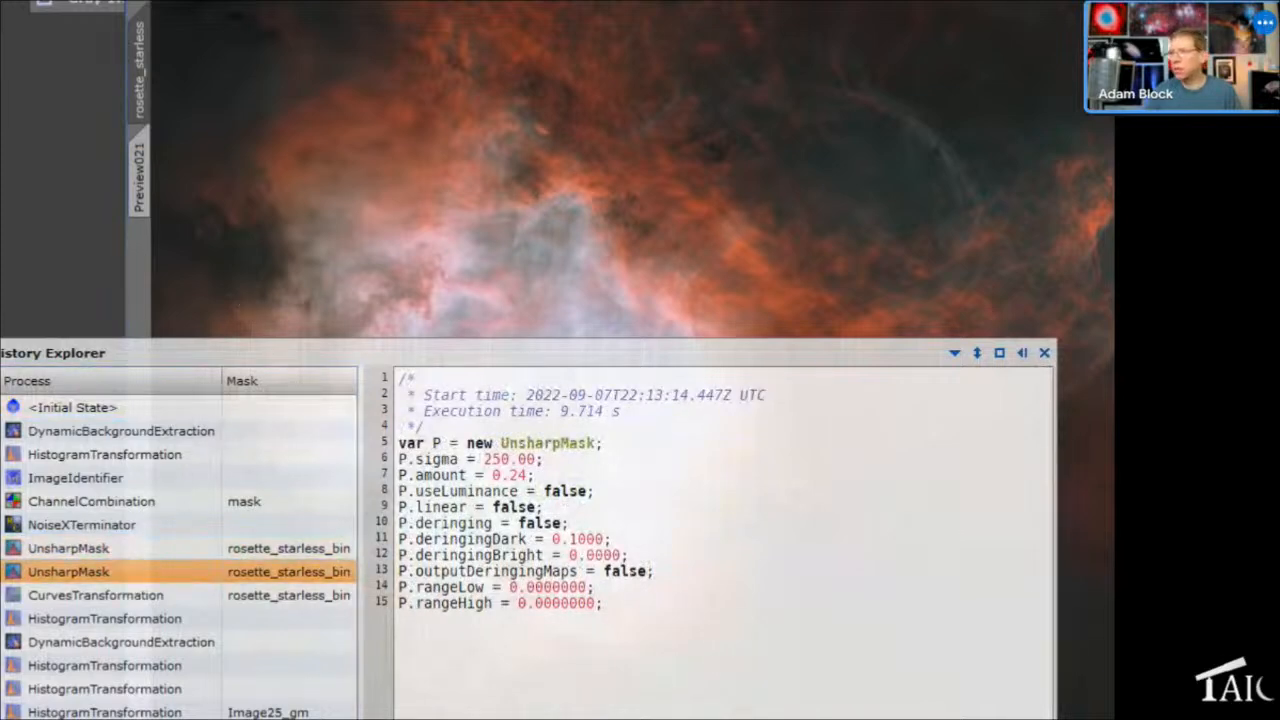
pyautogui.click(1044, 353)
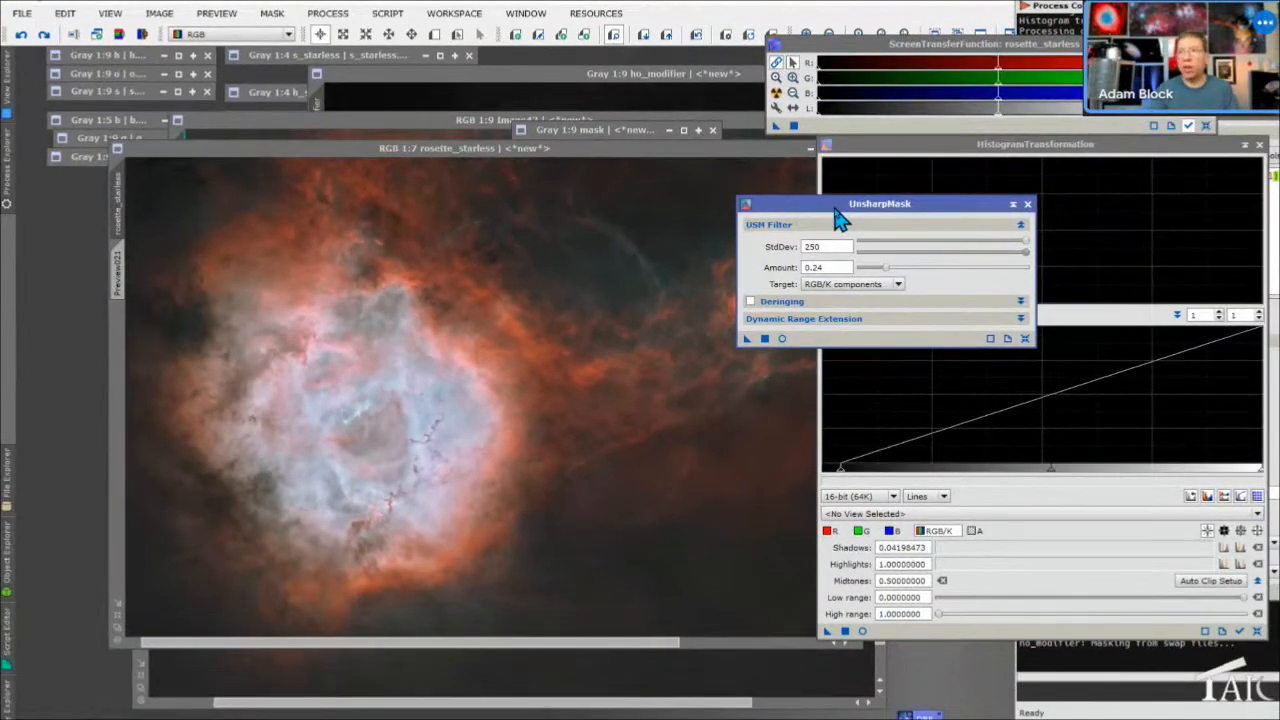
pyautogui.moveTo(837, 247); pyautogui.dragTo(800, 248)
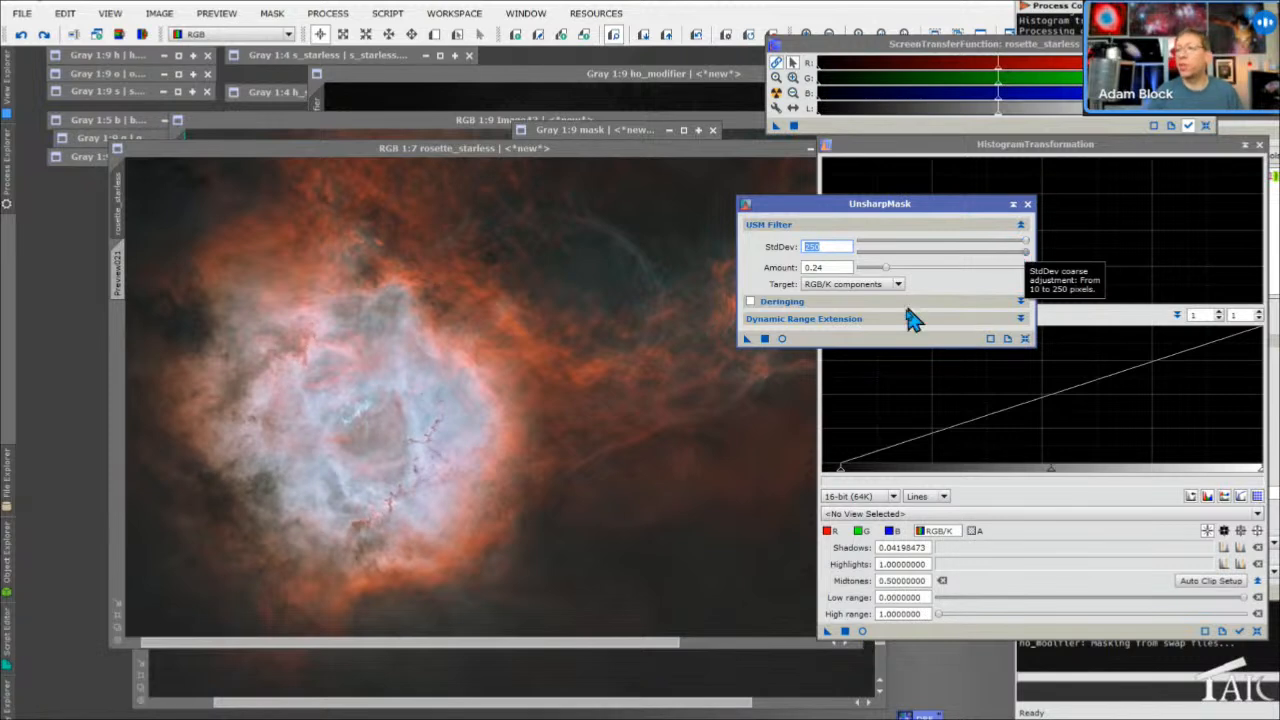
pyautogui.press('Tab')
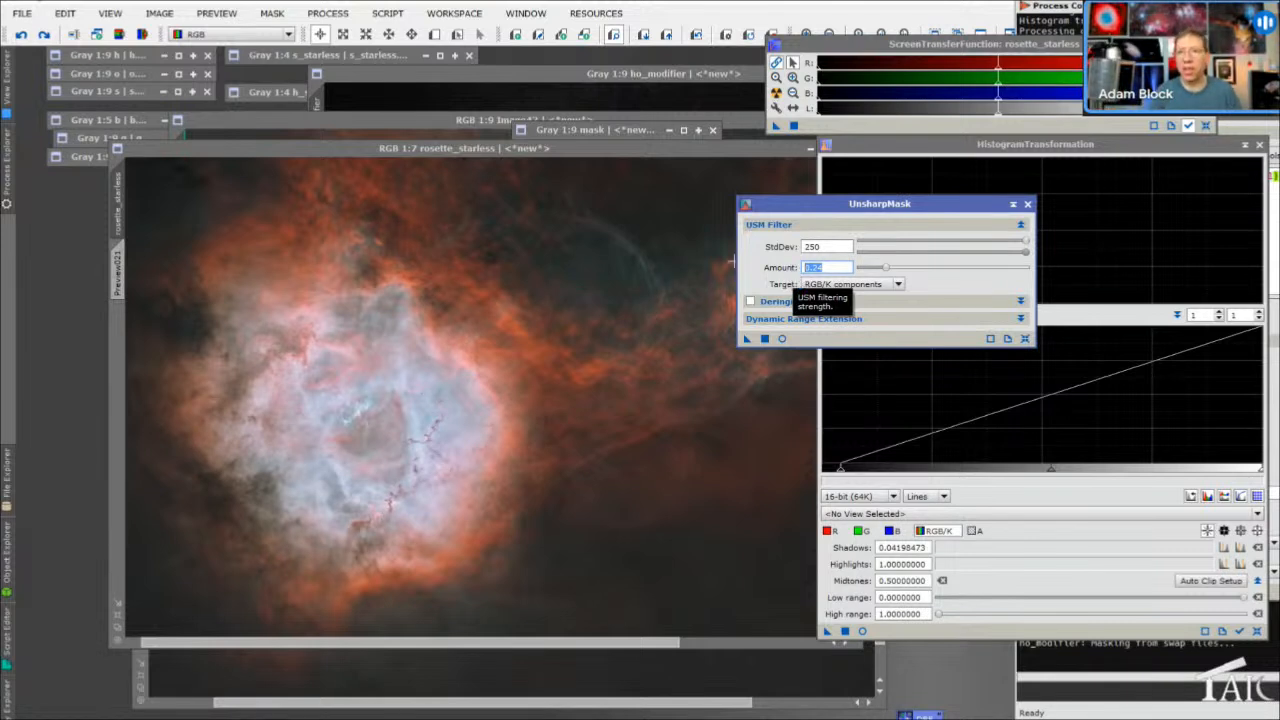
# Examine the nebula core of rosette_starless at several magnifications while stepping through its UnsharpMask and CurvesTransformation states
pyautogui.scroll(4, 304, 355)
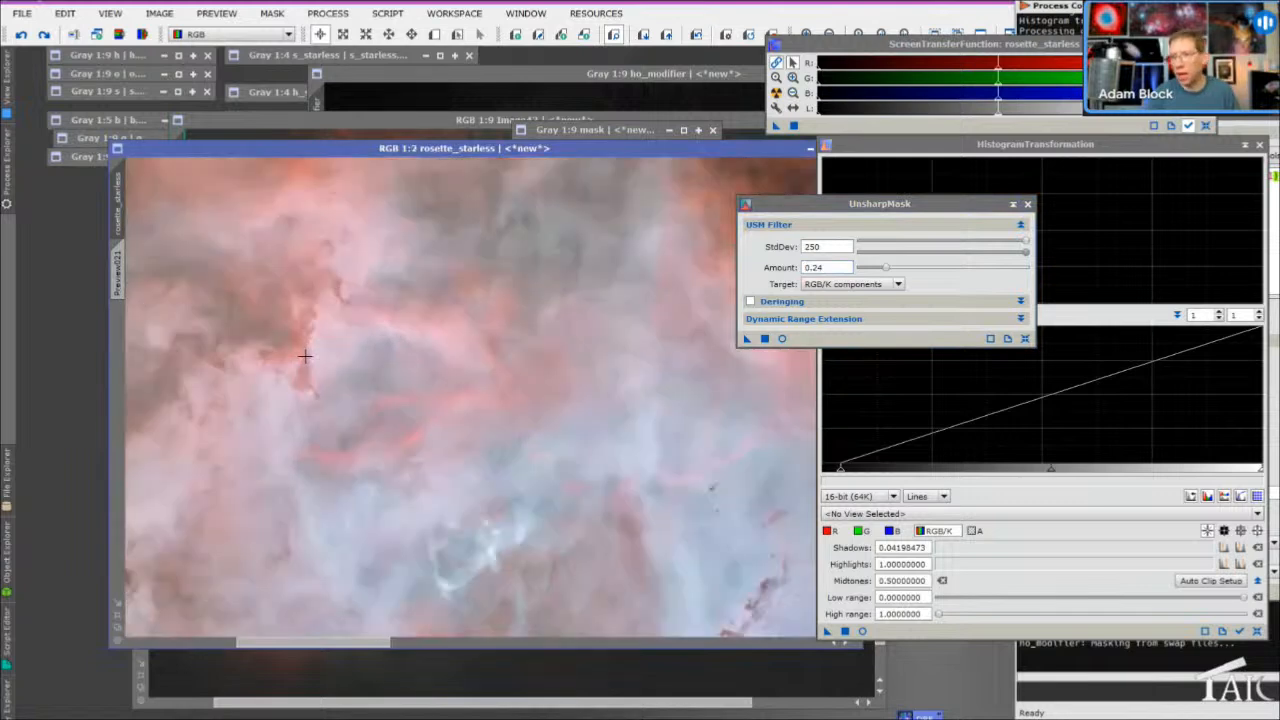
pyautogui.scroll(-2, 307, 350)
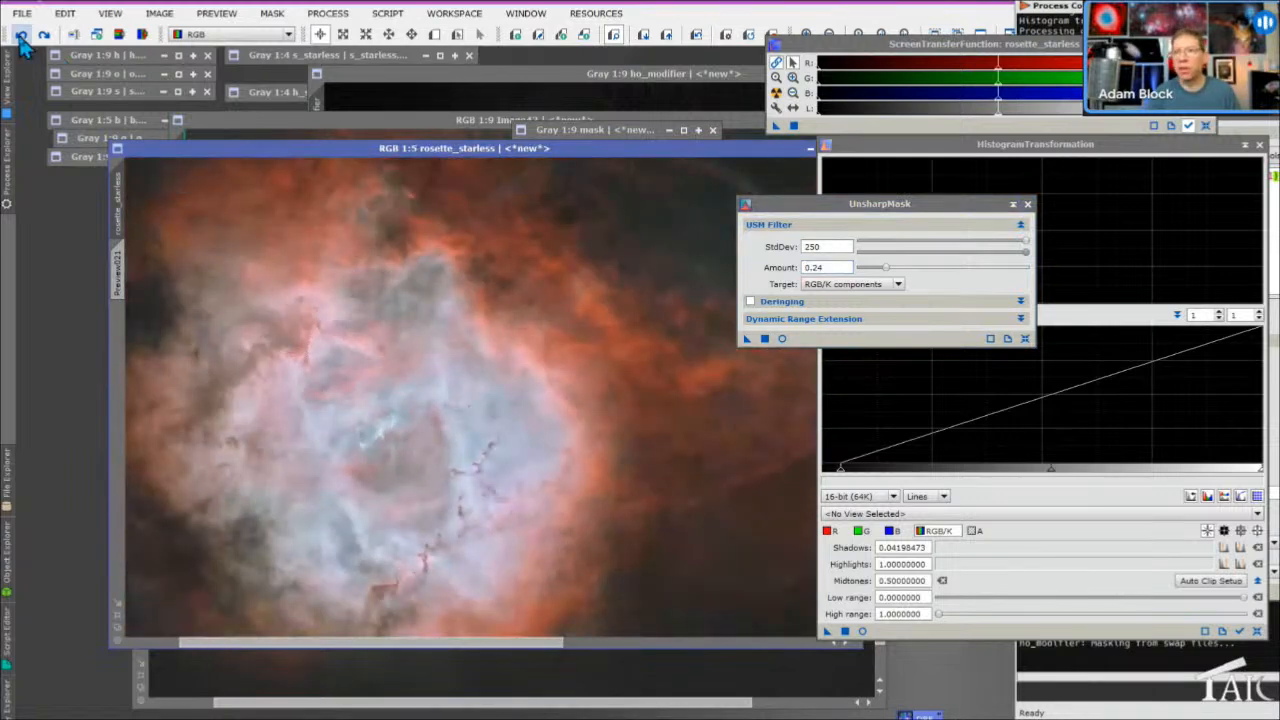
pyautogui.click(21, 36)
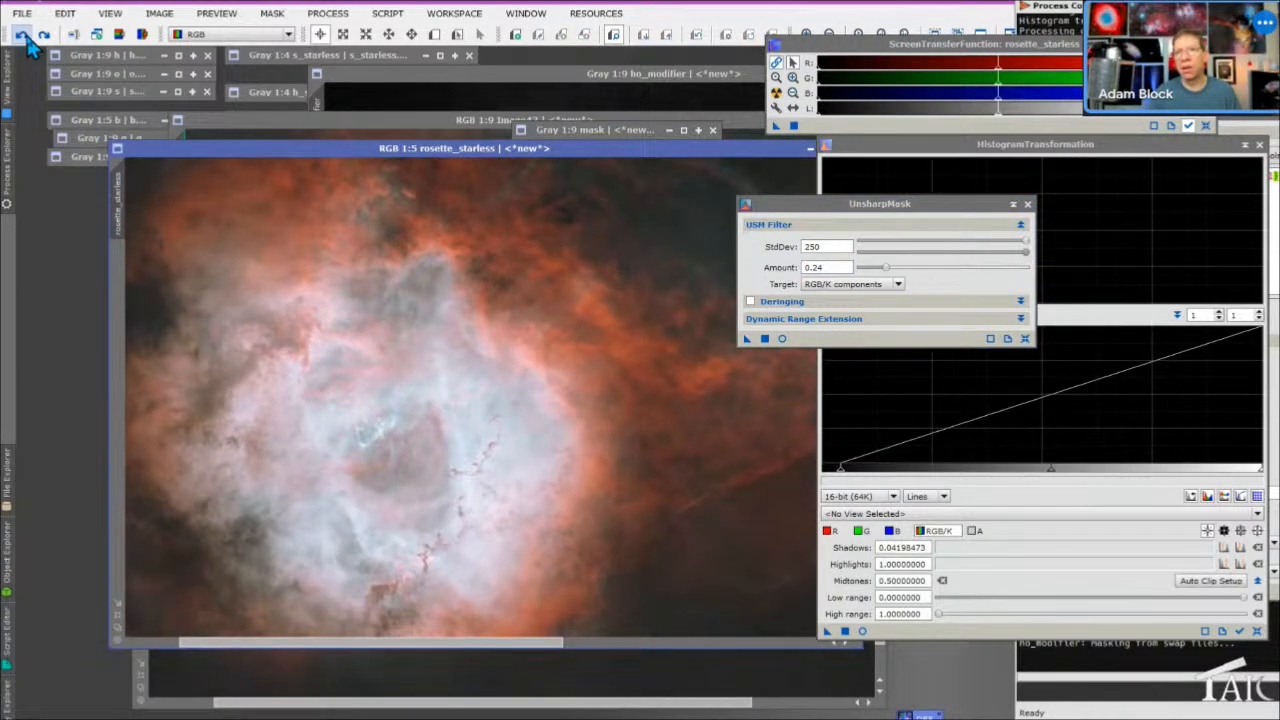
pyautogui.click(44, 36)
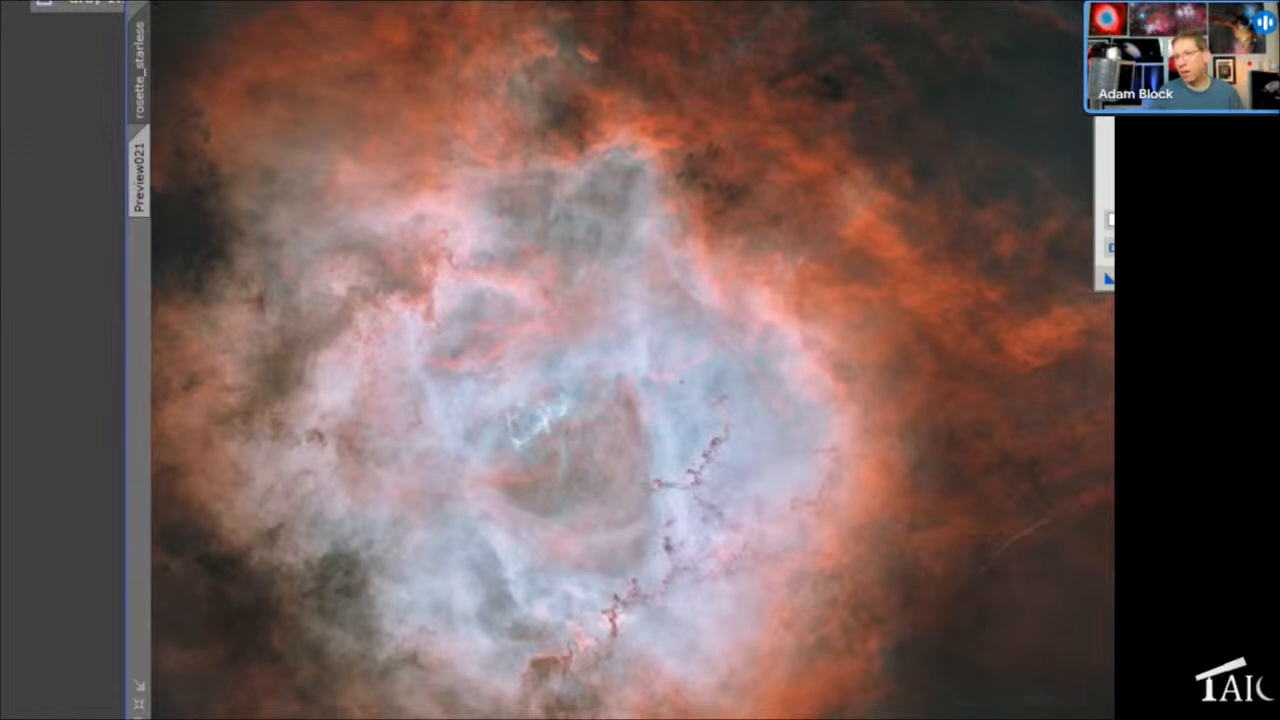
pyautogui.scroll(3, 736, 447)
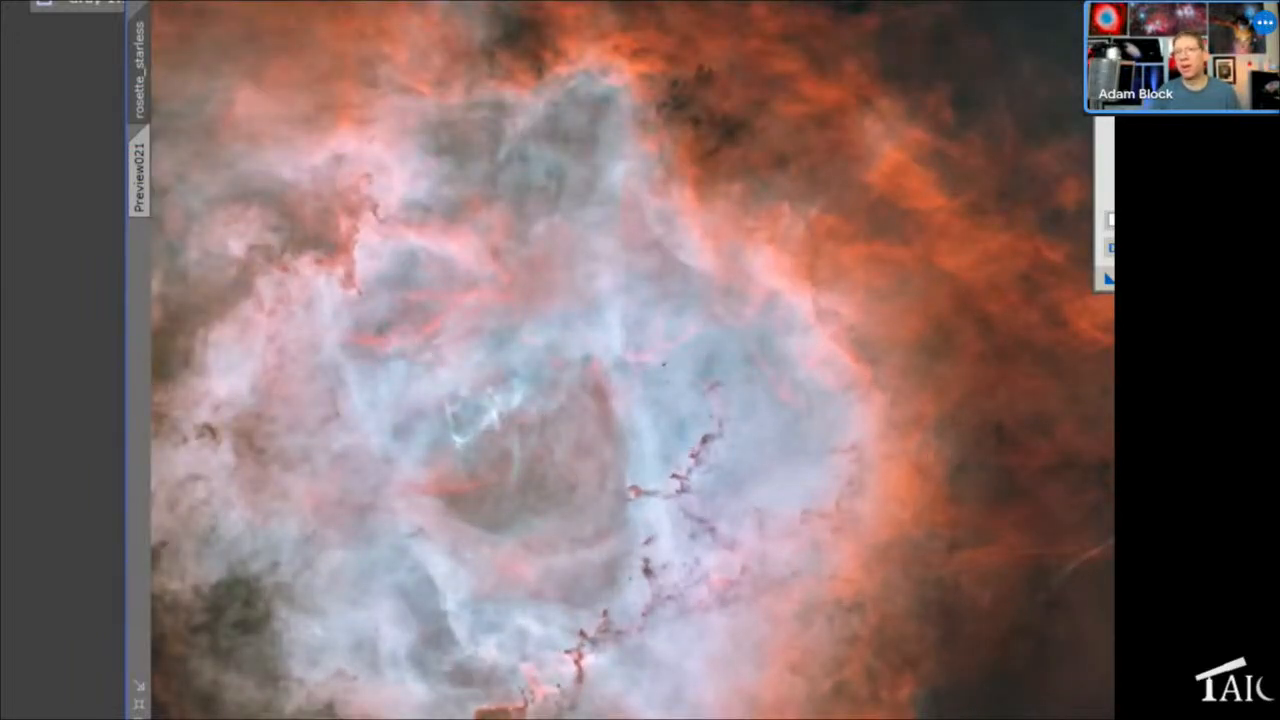
pyautogui.scroll(-3, 684, 406)
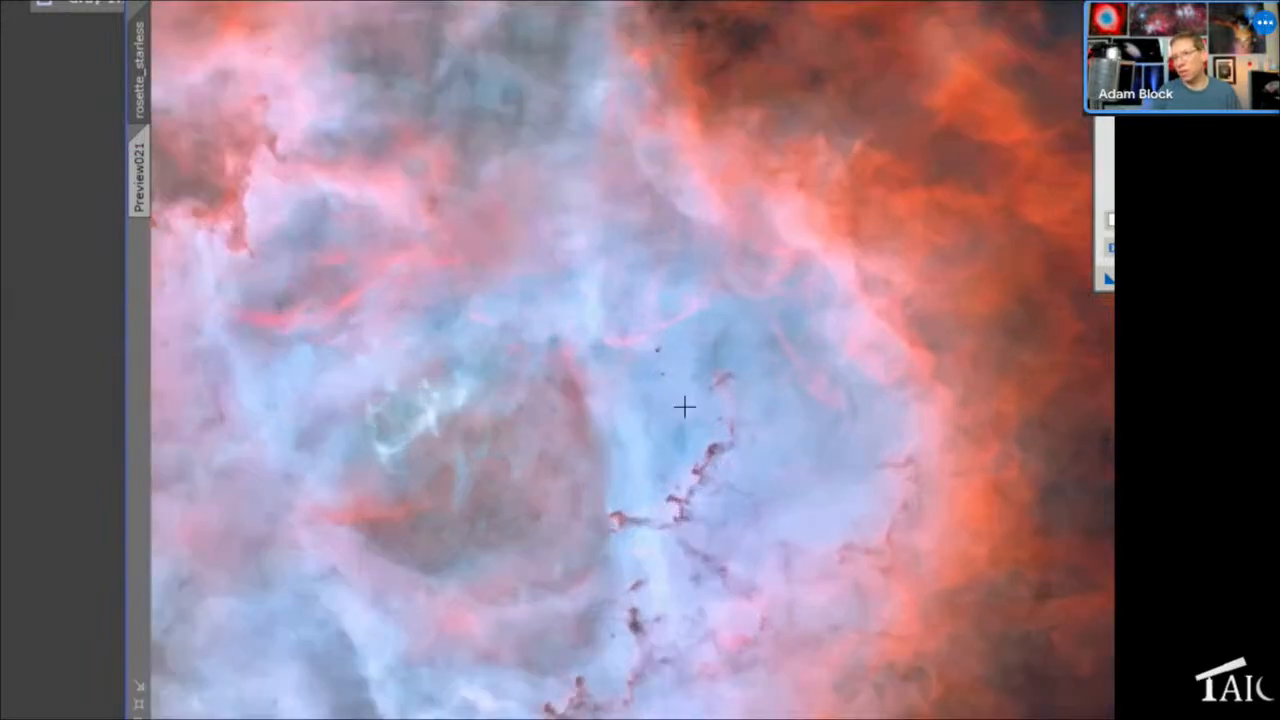
pyautogui.scroll(-1, 684, 406)
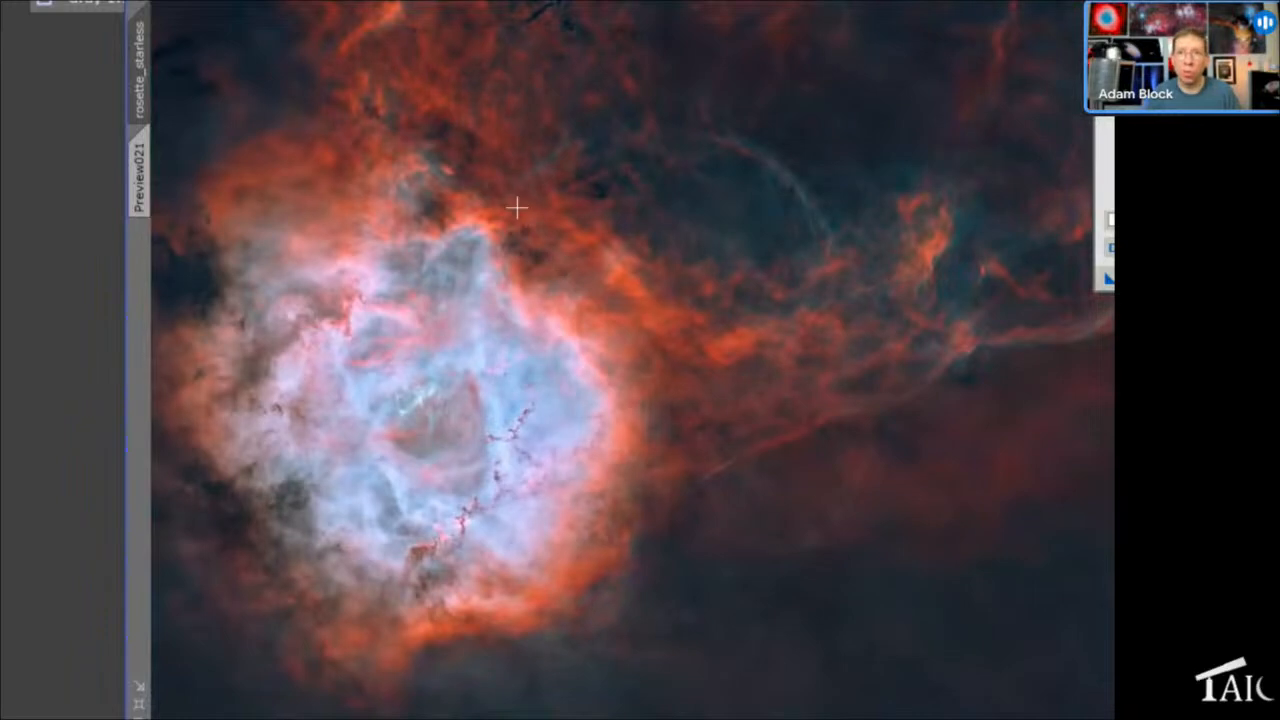
# Reopen rosette_starless's history and check the HistogramTransformation entry that follows CurvesTransformation
pyautogui.rightClick(153, 68)
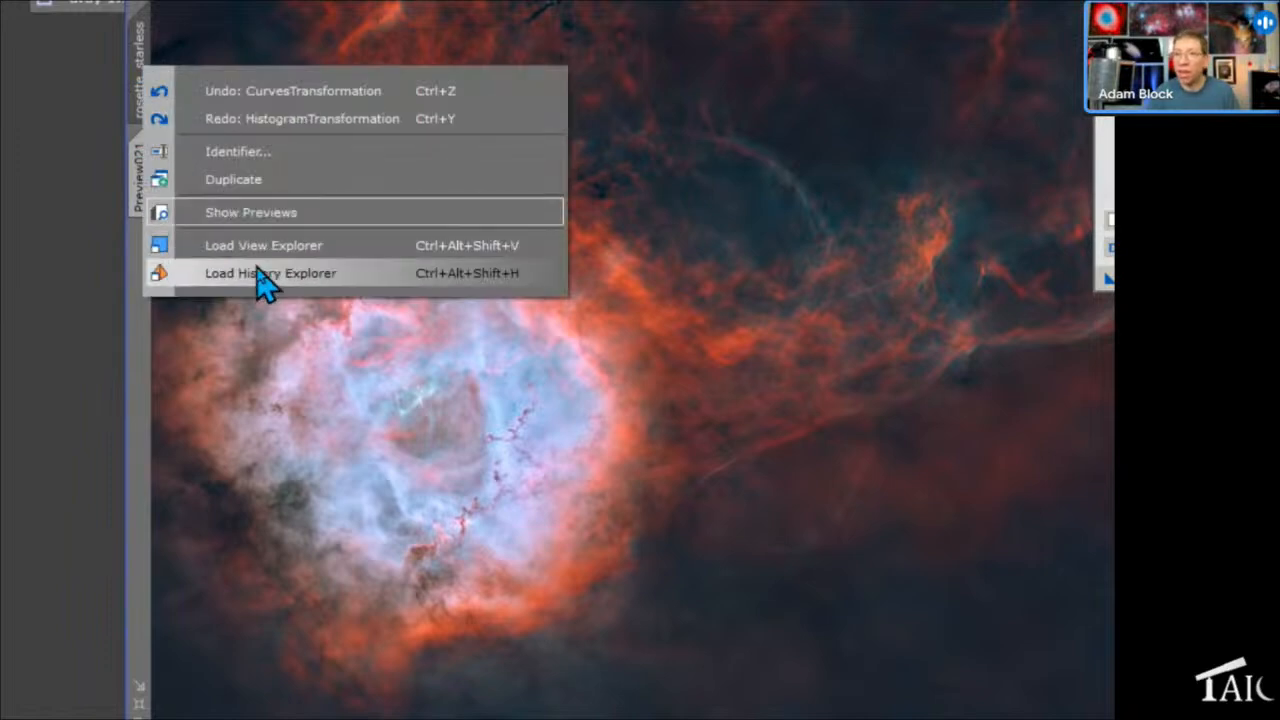
pyautogui.click(262, 273)
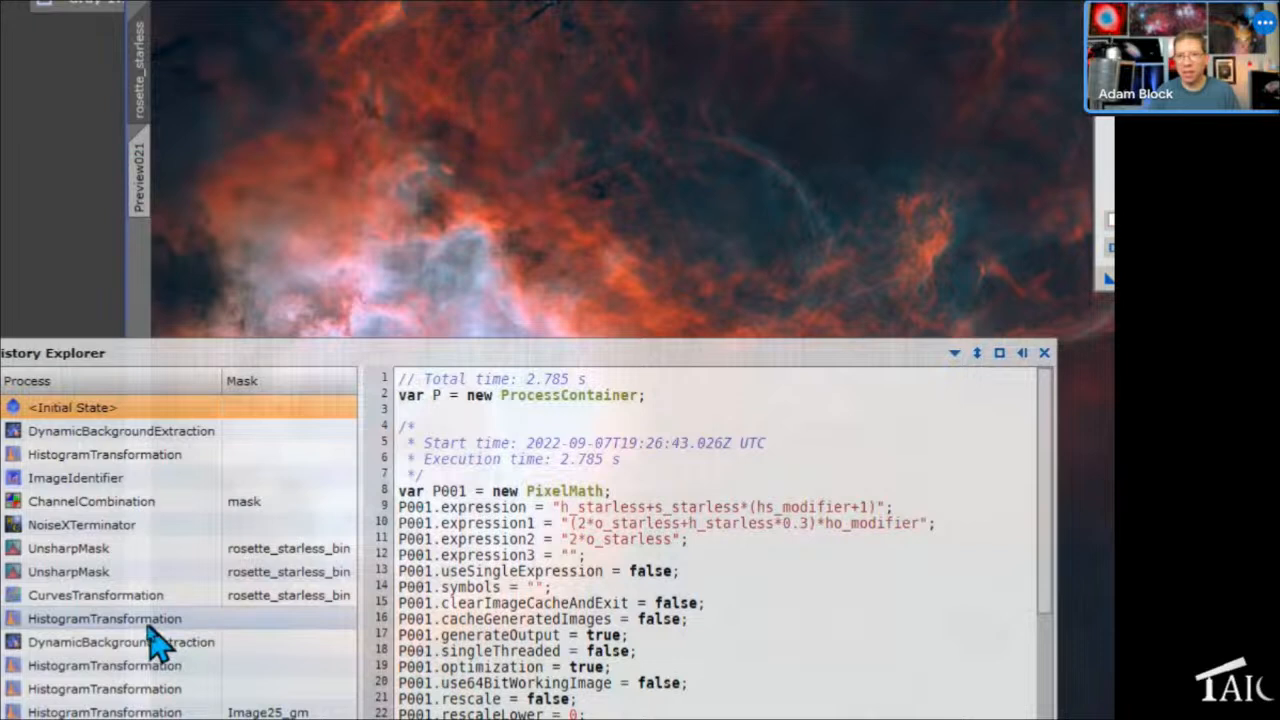
pyautogui.click(134, 626)
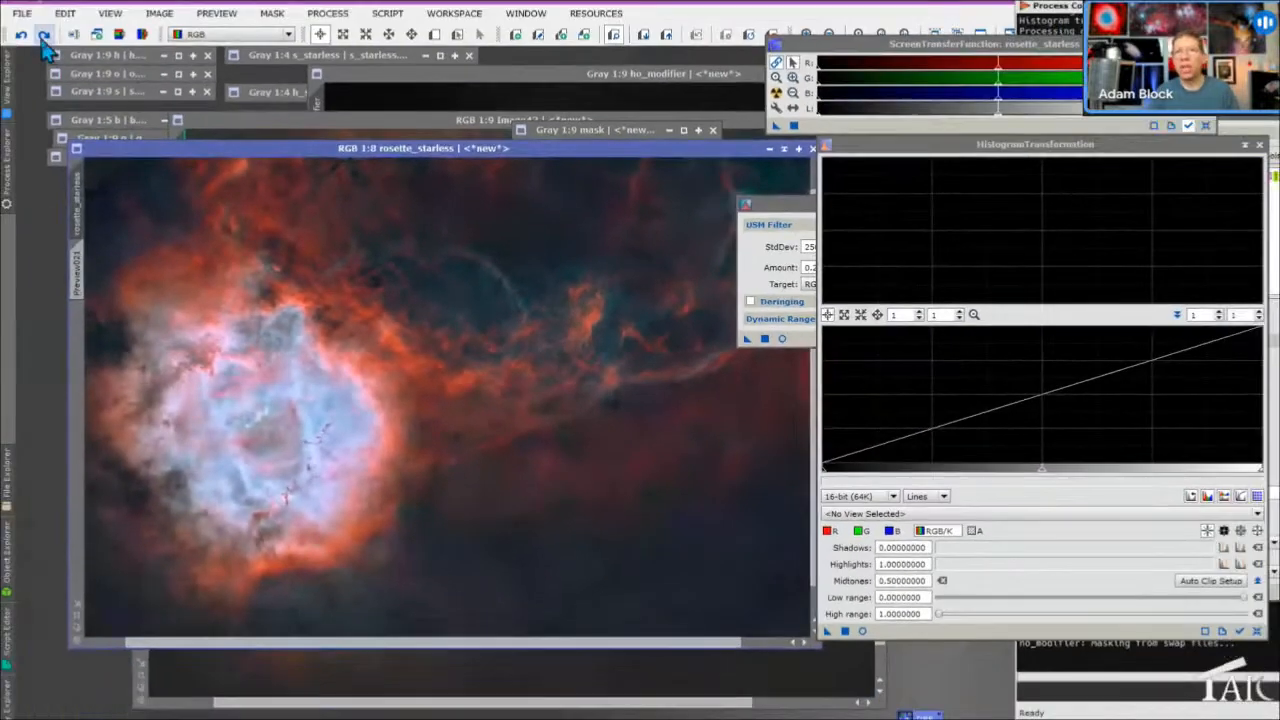
# Step rosette_starless forward through its remaining history states to compare the contrast and background up to the final version
pyautogui.click(43, 45)
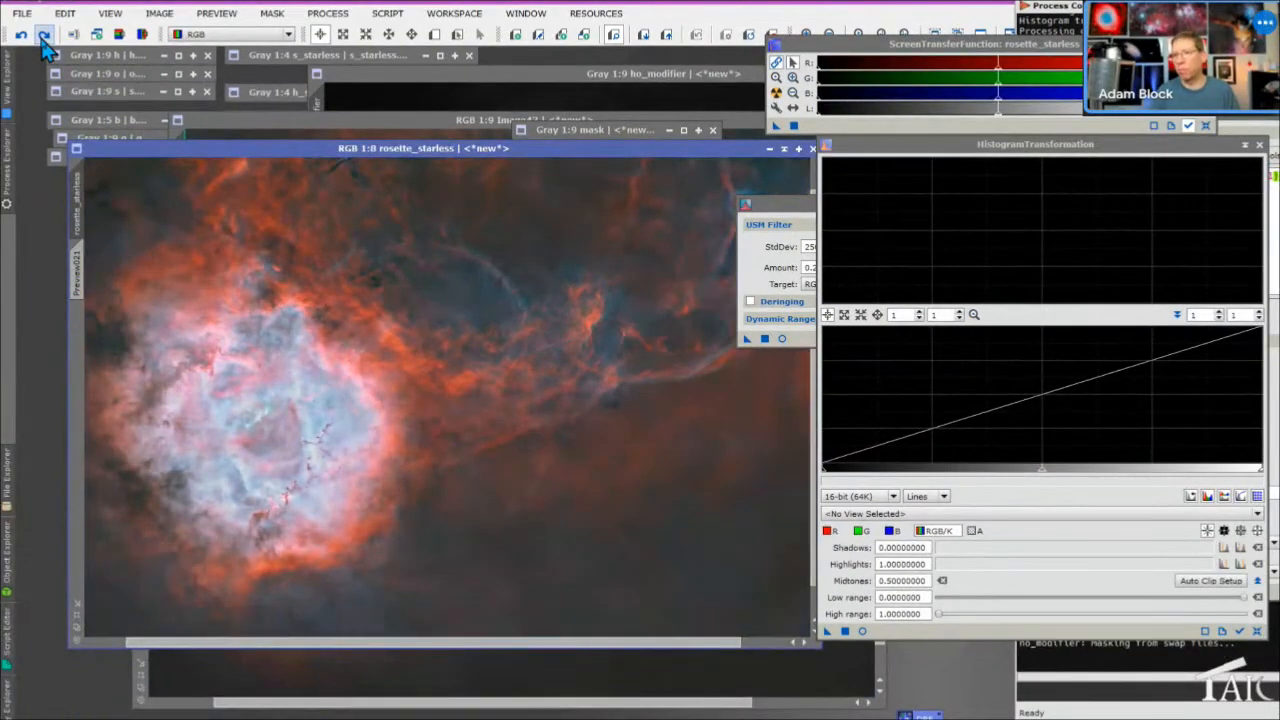
pyautogui.click(43, 45)
pyautogui.click(43, 45)
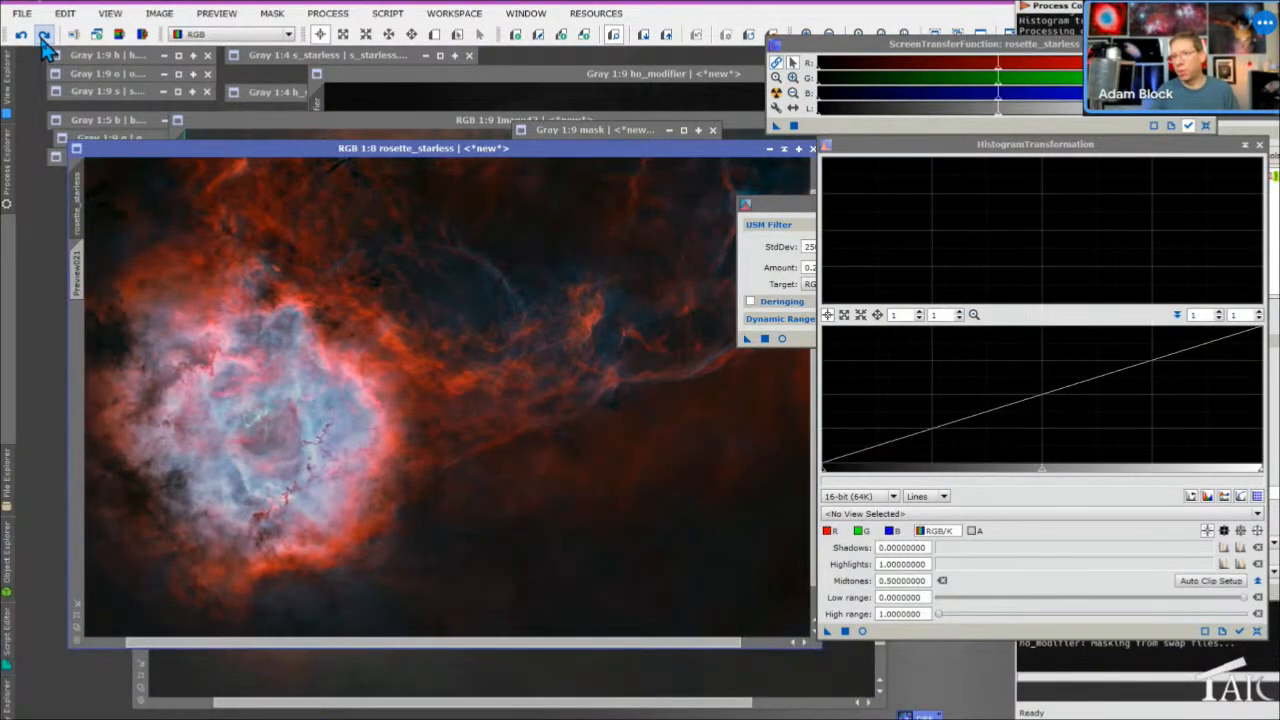
pyautogui.click(43, 45)
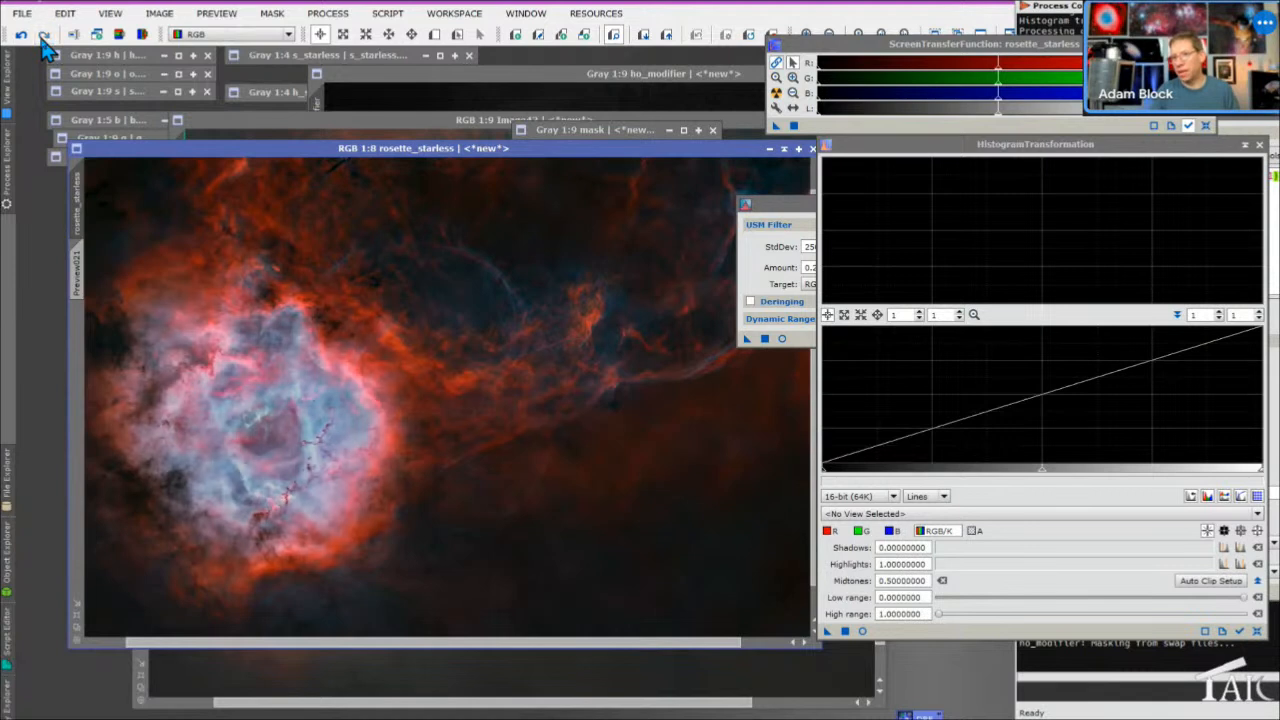
pyautogui.click(44, 34)
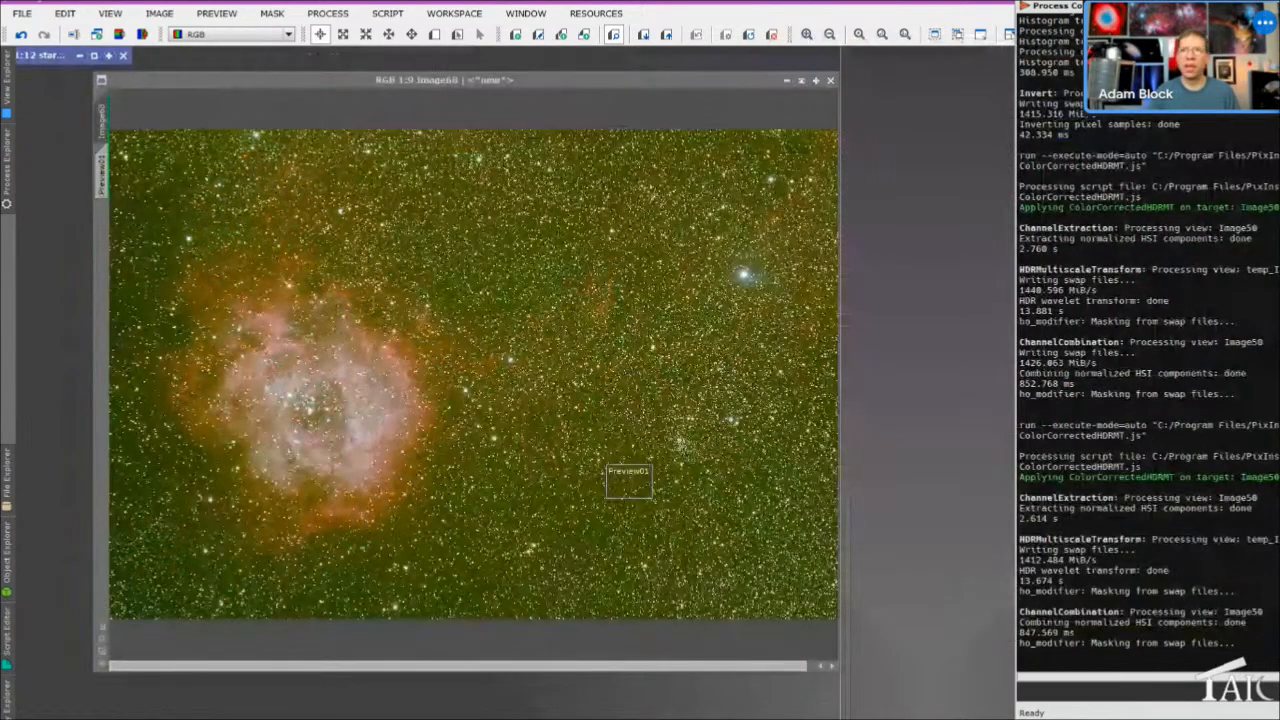
# Reposition the Image68 window with the star-filled color nebula to view the whole image
pyautogui.moveTo(412, 86); pyautogui.dragTo(380, 81)
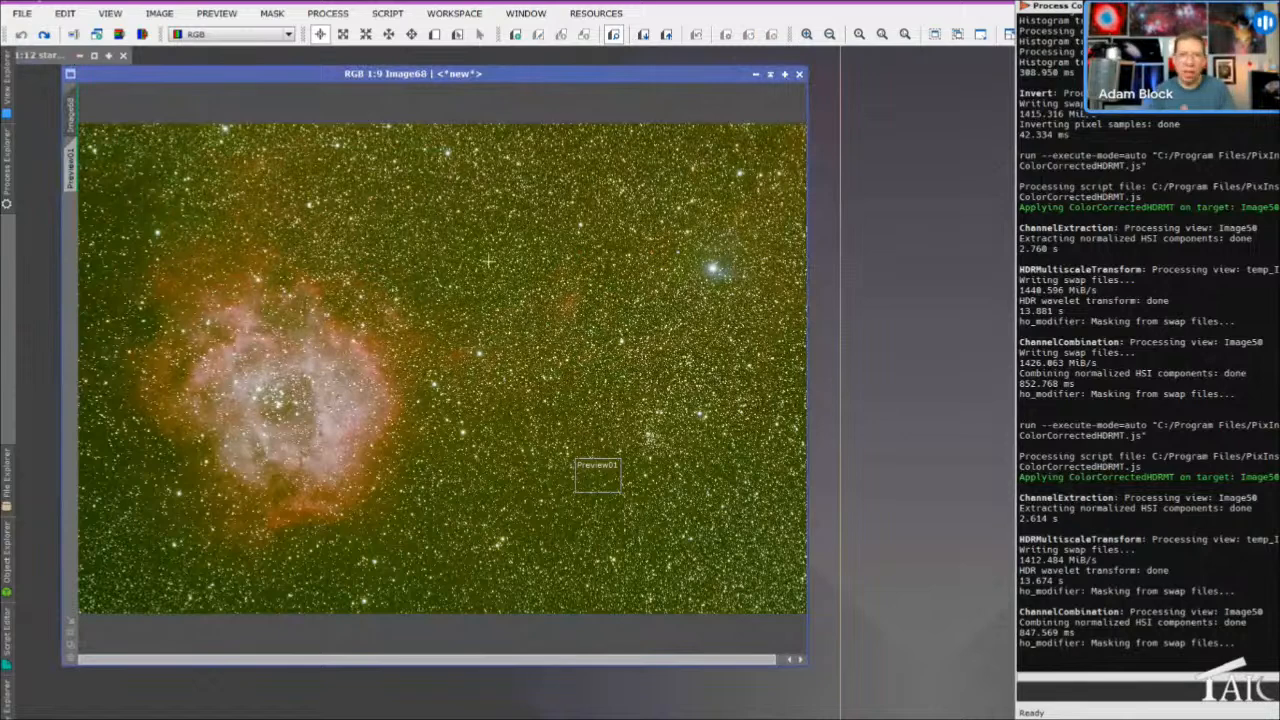
# Redo PhotometricColorCalibration on Image68 and examine the color-corrected nebula and stars at several magnifications
pyautogui.rightClick(70, 112)
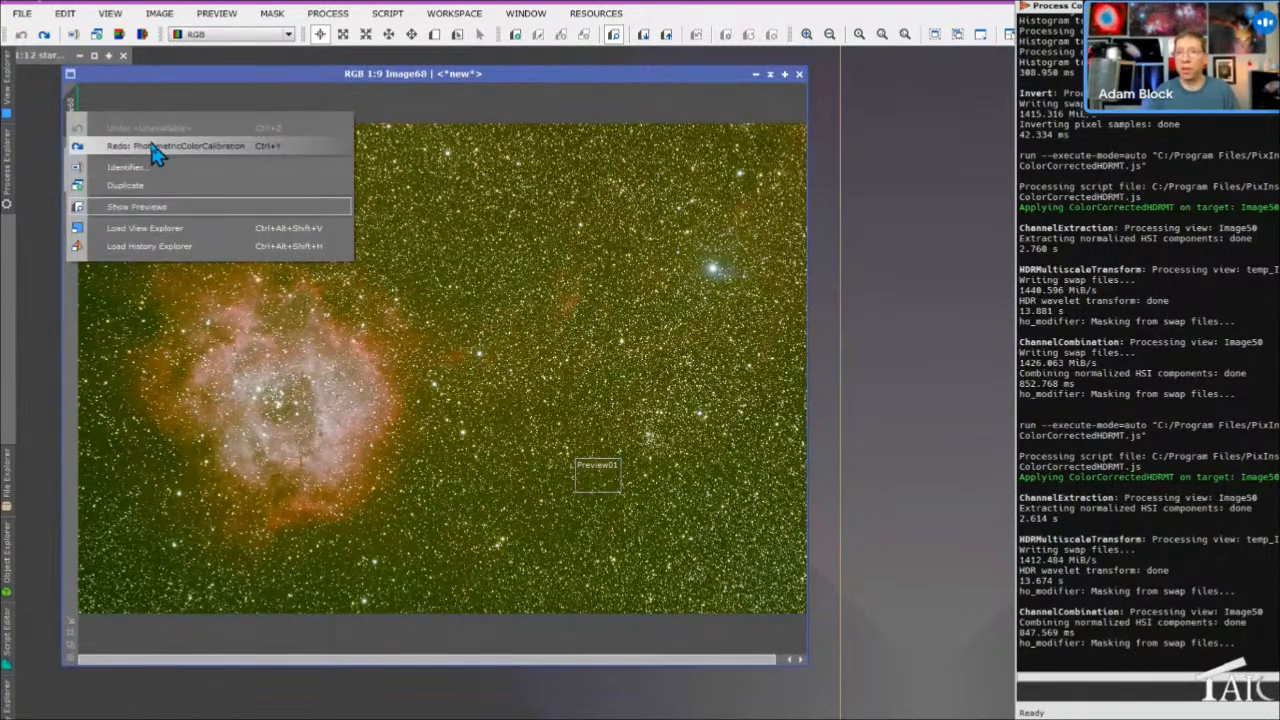
pyautogui.click(43, 34)
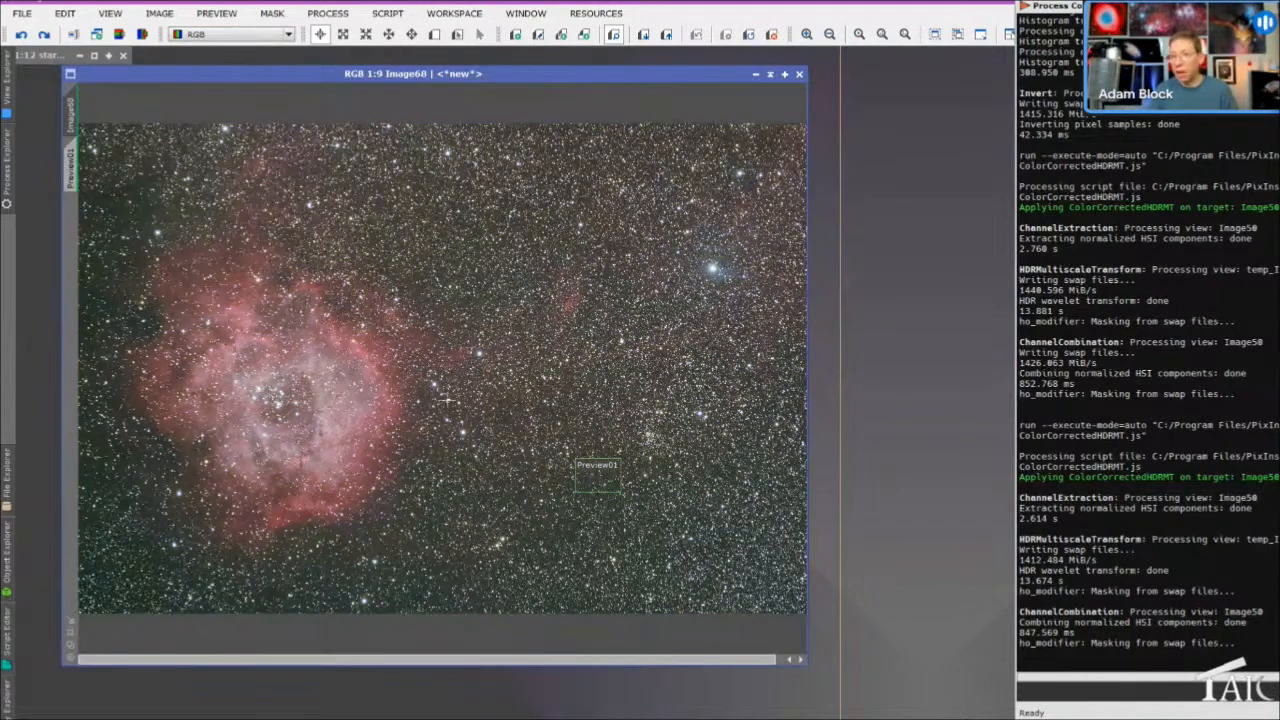
pyautogui.scroll(4, 449, 403)
pyautogui.scroll(2, 449, 403)
pyautogui.scroll(-3, 448, 400)
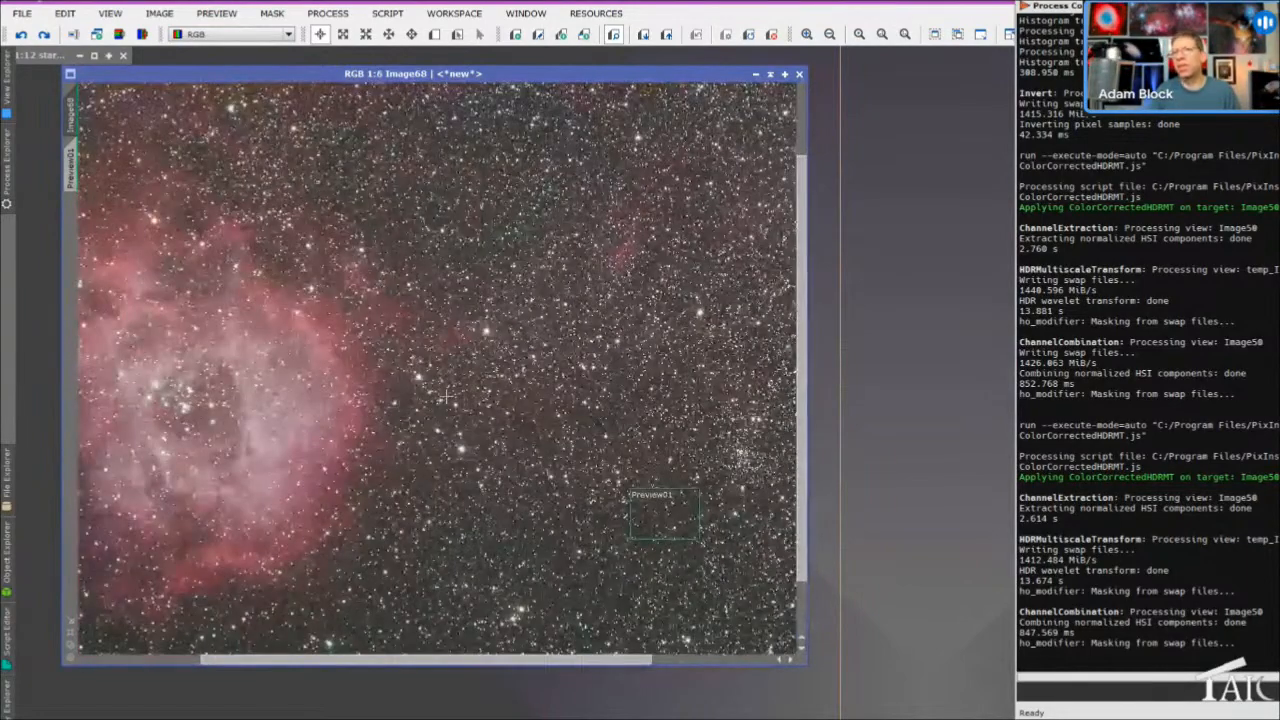
pyautogui.scroll(-2, 445, 398)
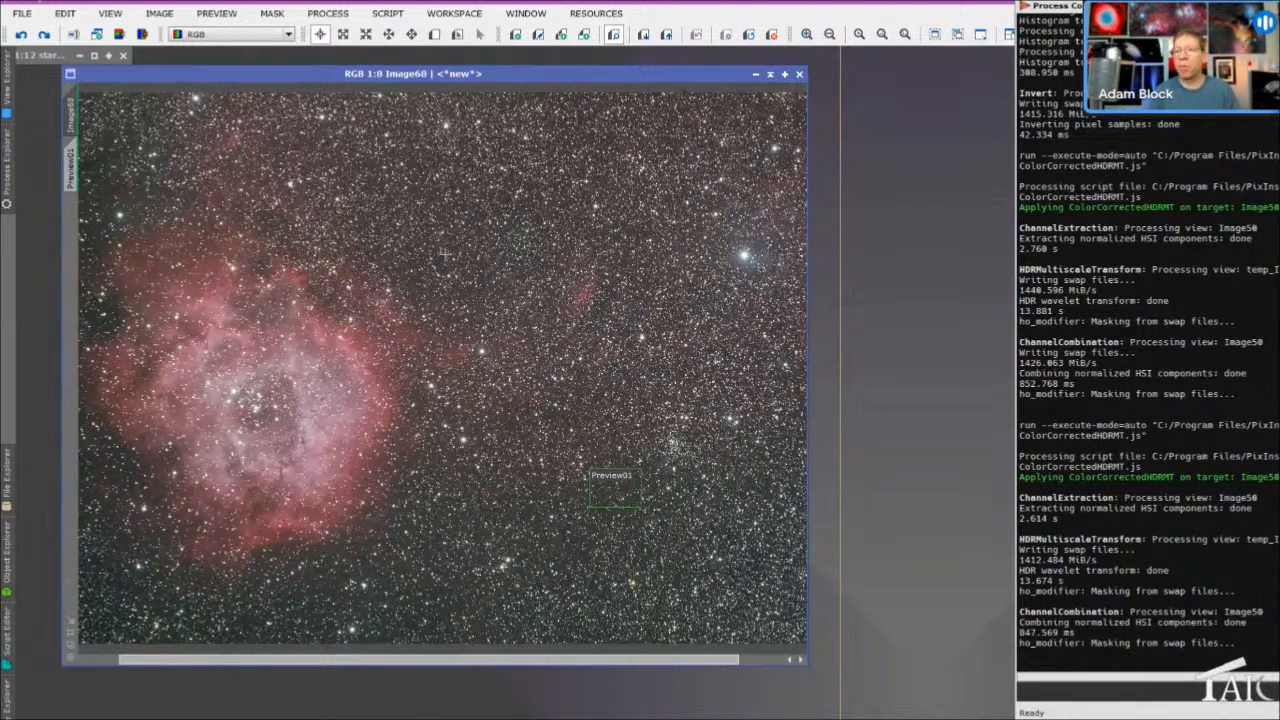
# Redo Image68's next history state and reset its screen stretch with ScreenTransferFunction
pyautogui.click(43, 38)
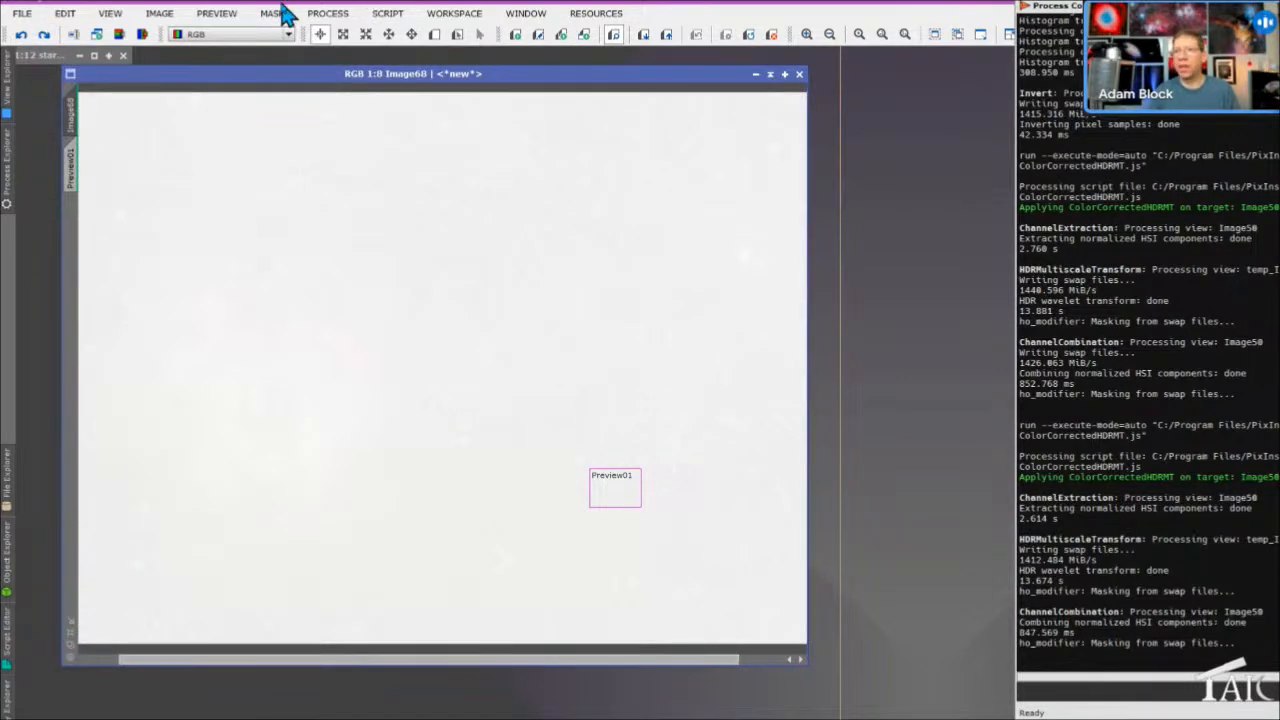
pyautogui.click(313, 22)
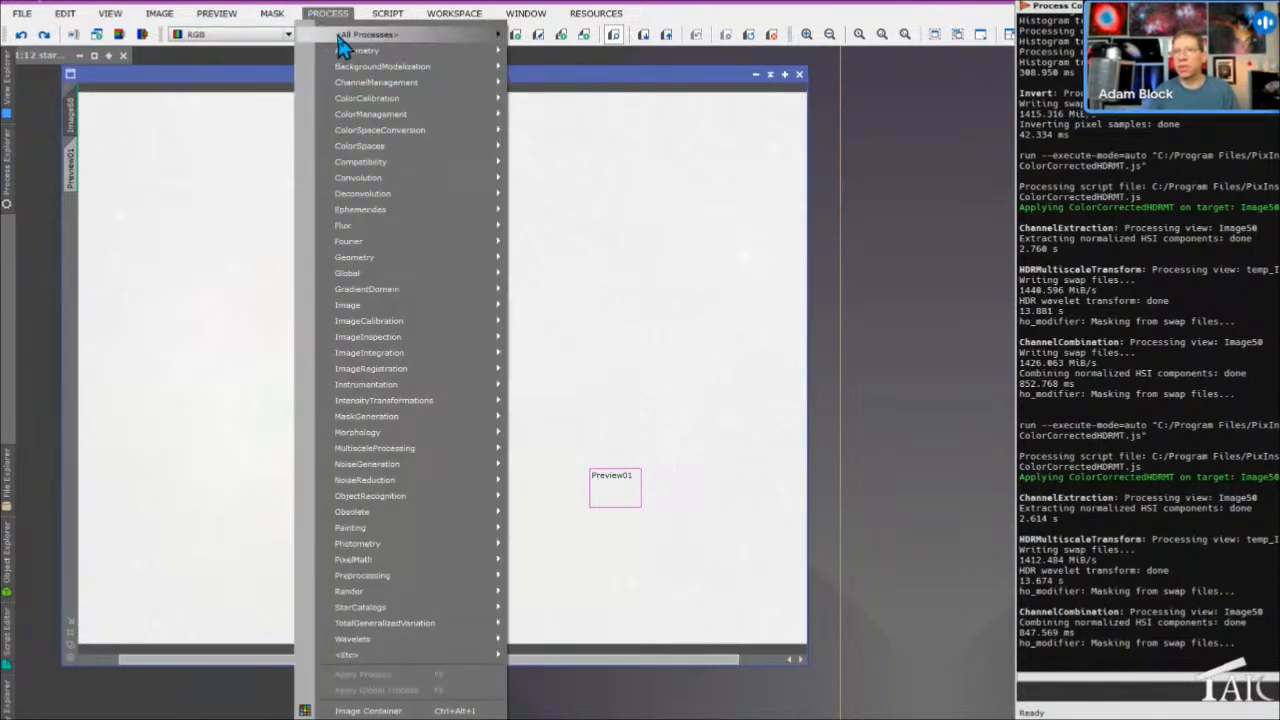
pyautogui.moveTo(340, 38)
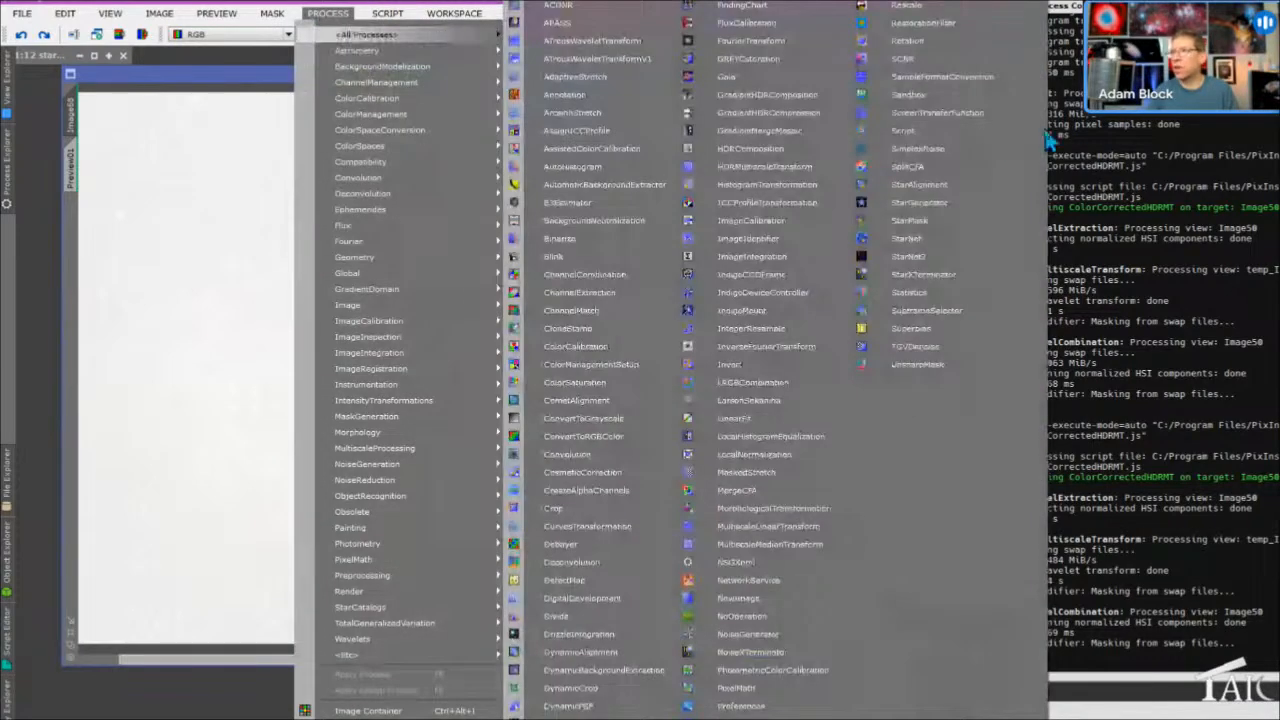
pyautogui.click(968, 114)
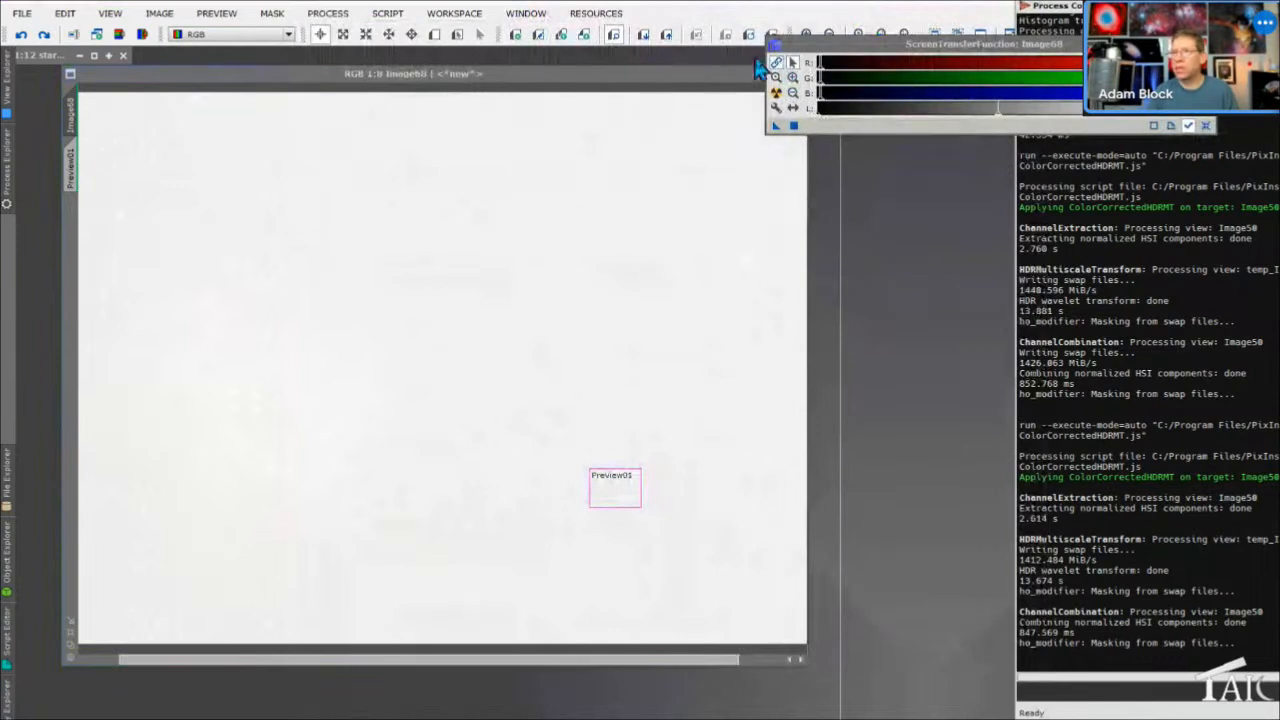
pyautogui.click(1205, 126)
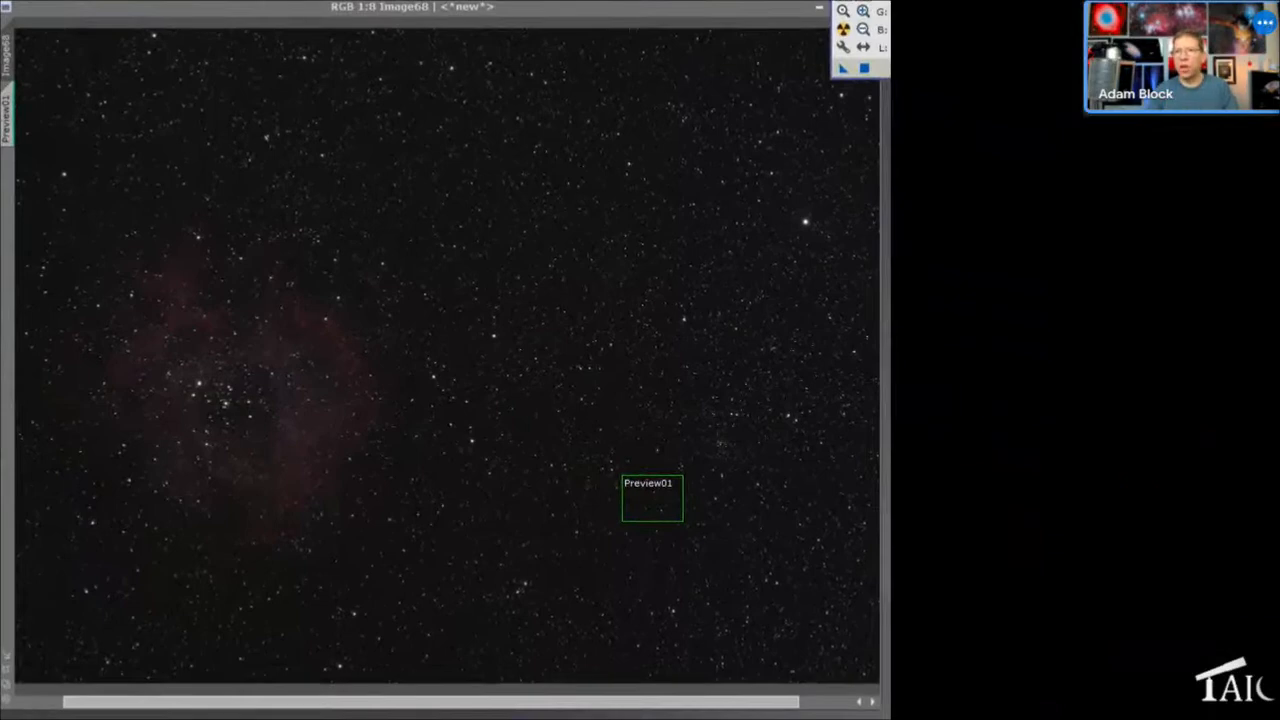
# Examine Image68's stars at up to 1:1, comparing the states before and after color calibration with and without the screen stretch
pyautogui.scroll(3, 461, 350)
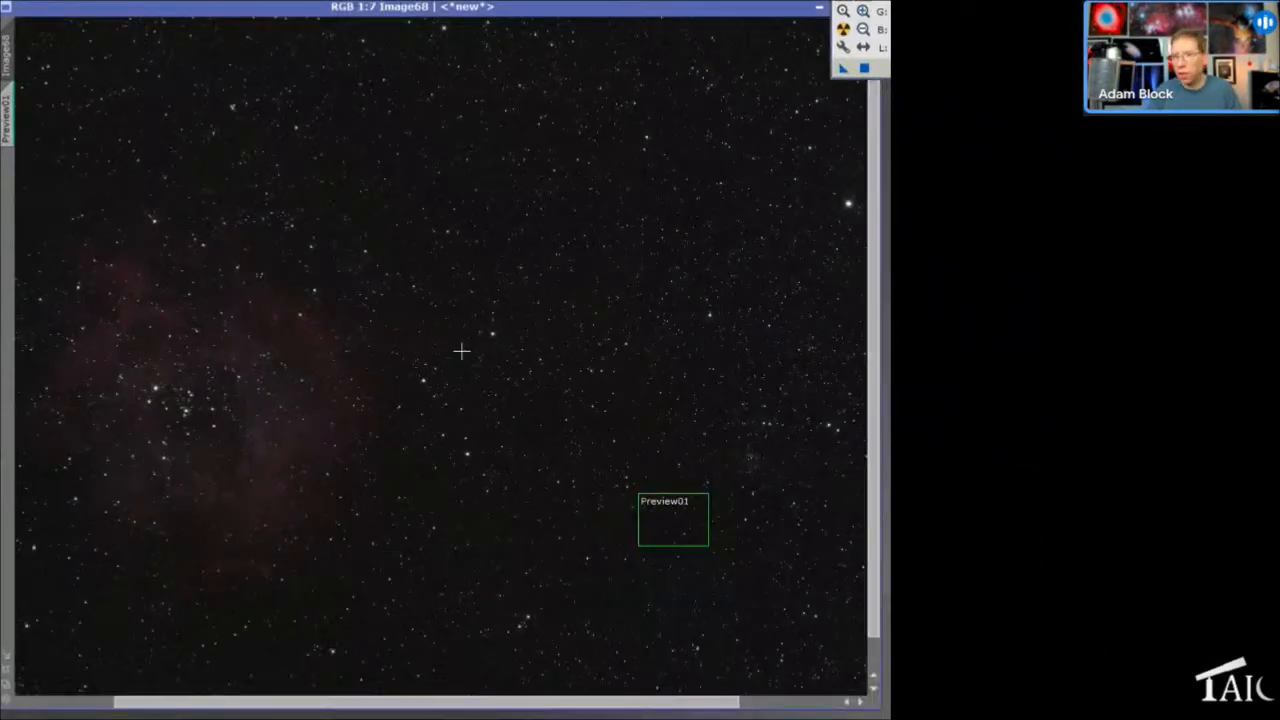
pyautogui.moveTo(340, 708)
pyautogui.mouseDown()
pyautogui.moveTo(209, 706)
pyautogui.moveTo(340, 708)
pyautogui.mouseUp()
pyautogui.scroll(4, 503, 471)
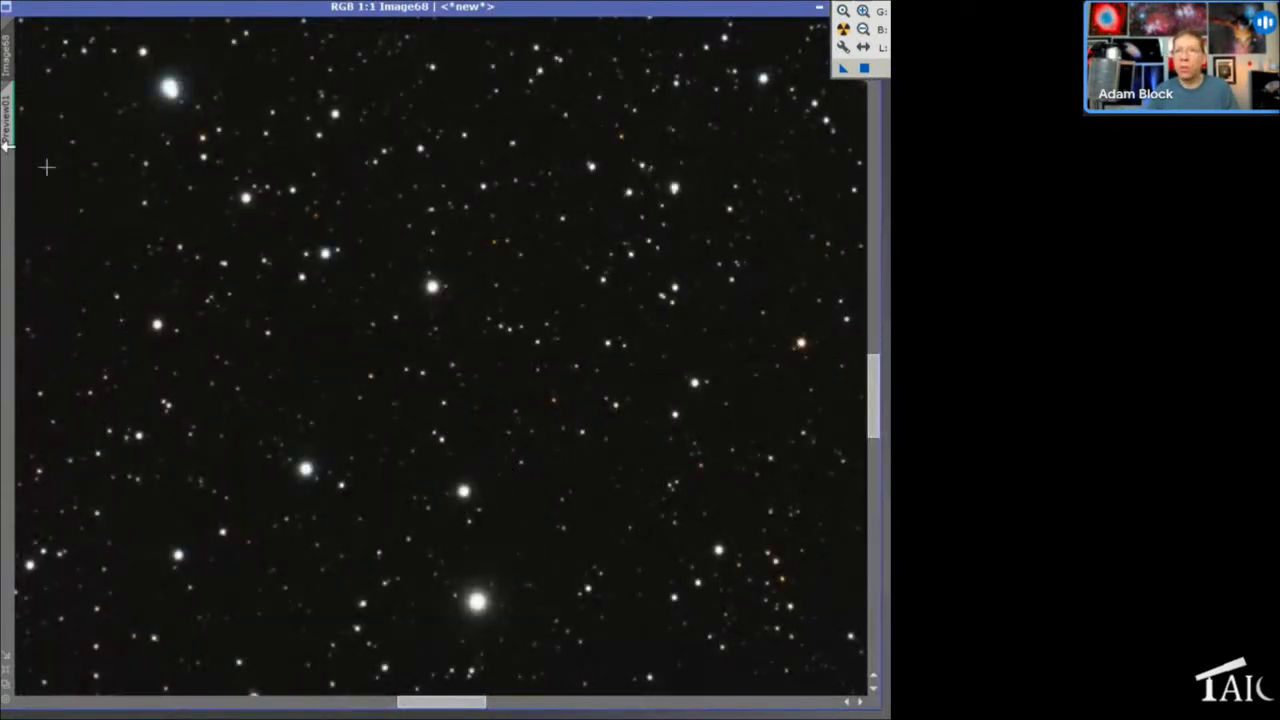
pyautogui.hotkey('ctrl', 'z')
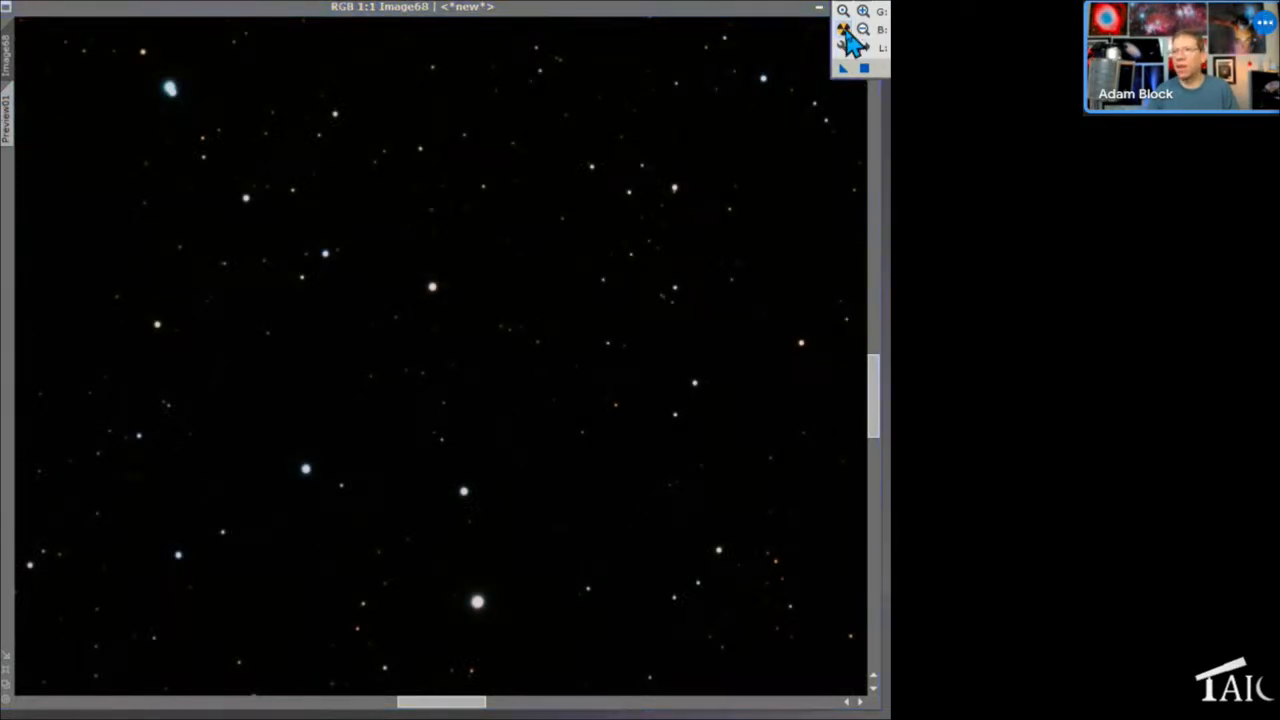
pyautogui.click(866, 68)
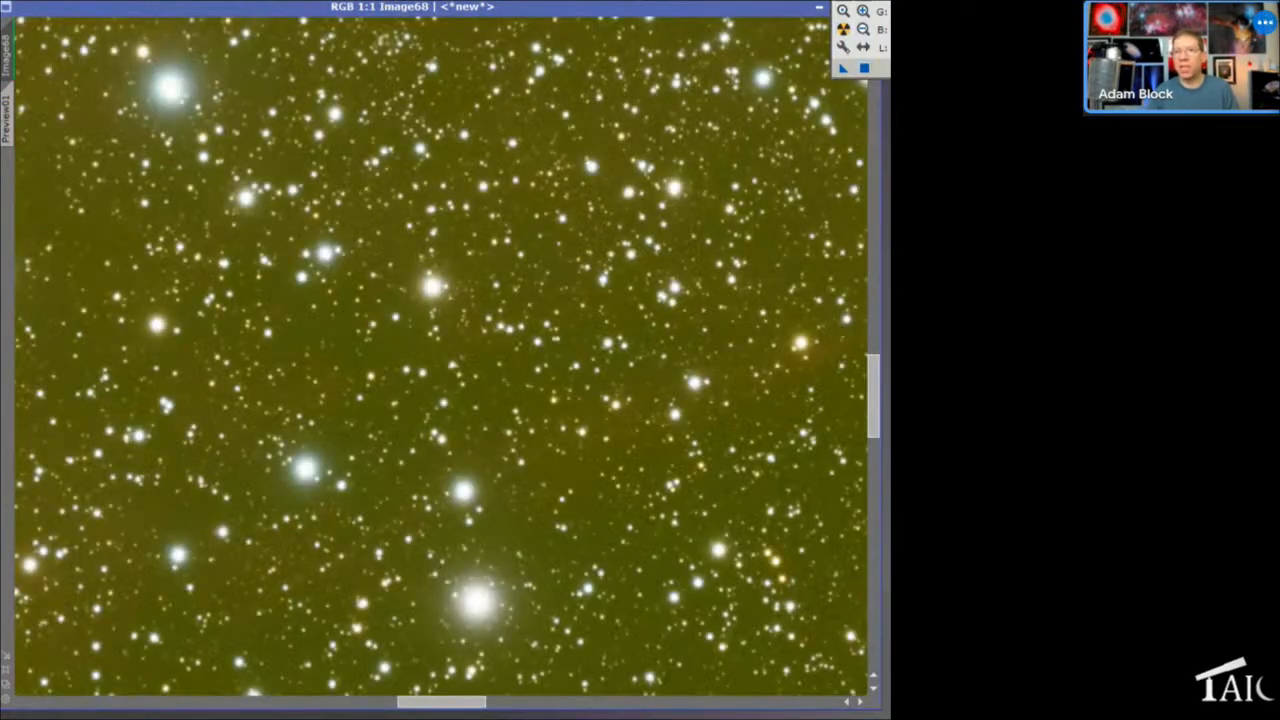
pyautogui.scroll(-2, 770, 580)
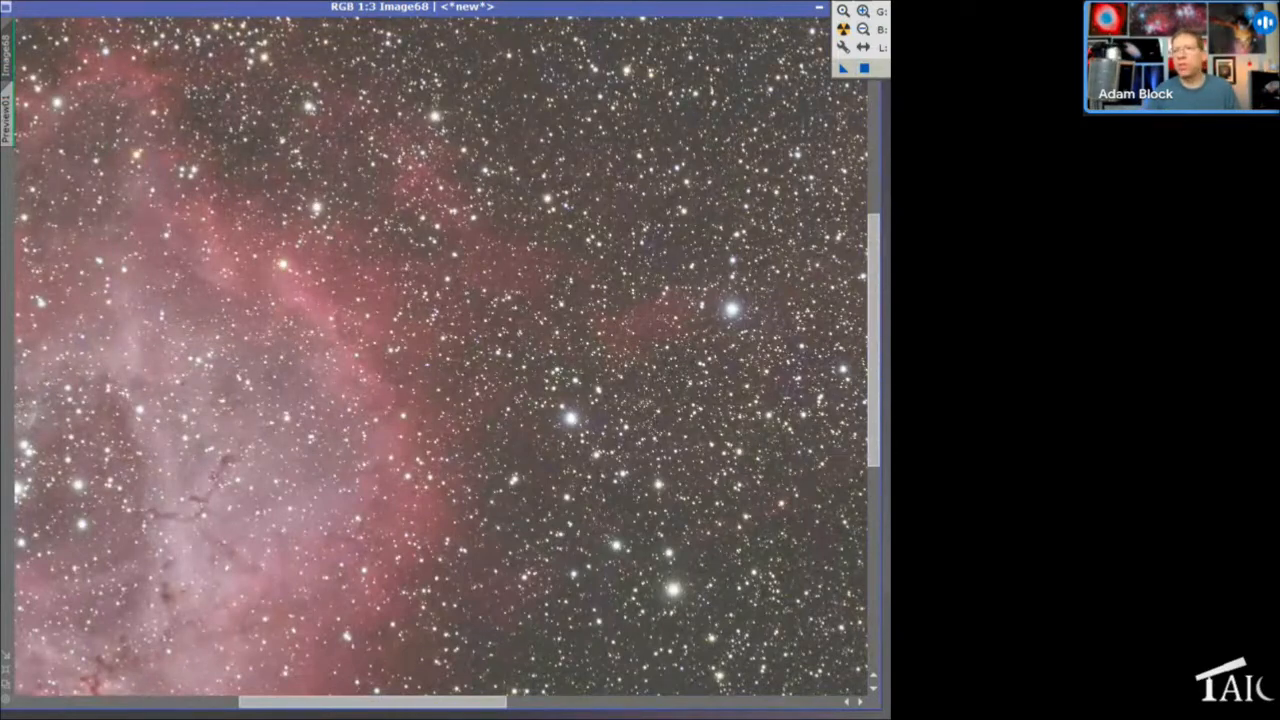
# Compare Image68's inverted history state with the non-inverted one, with the screen stretch reset
pyautogui.hotkey('ctrl', 'a')
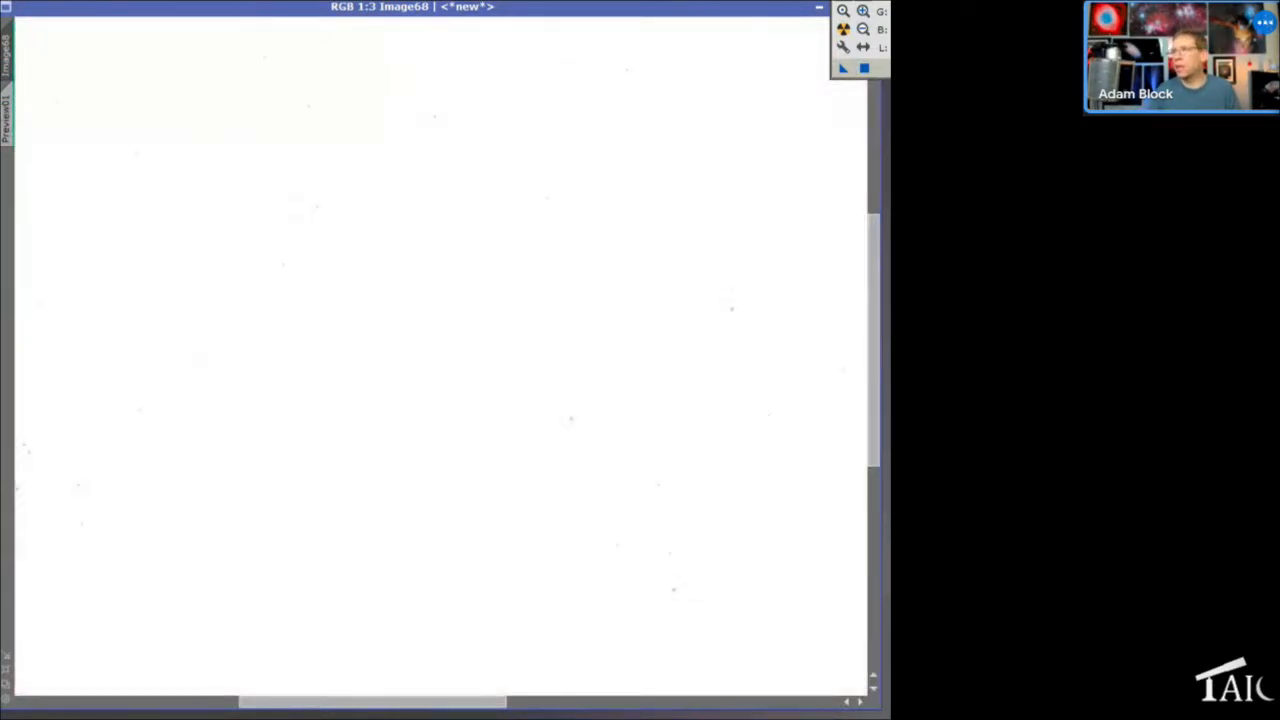
pyautogui.hotkey('ctrl', 'F12')
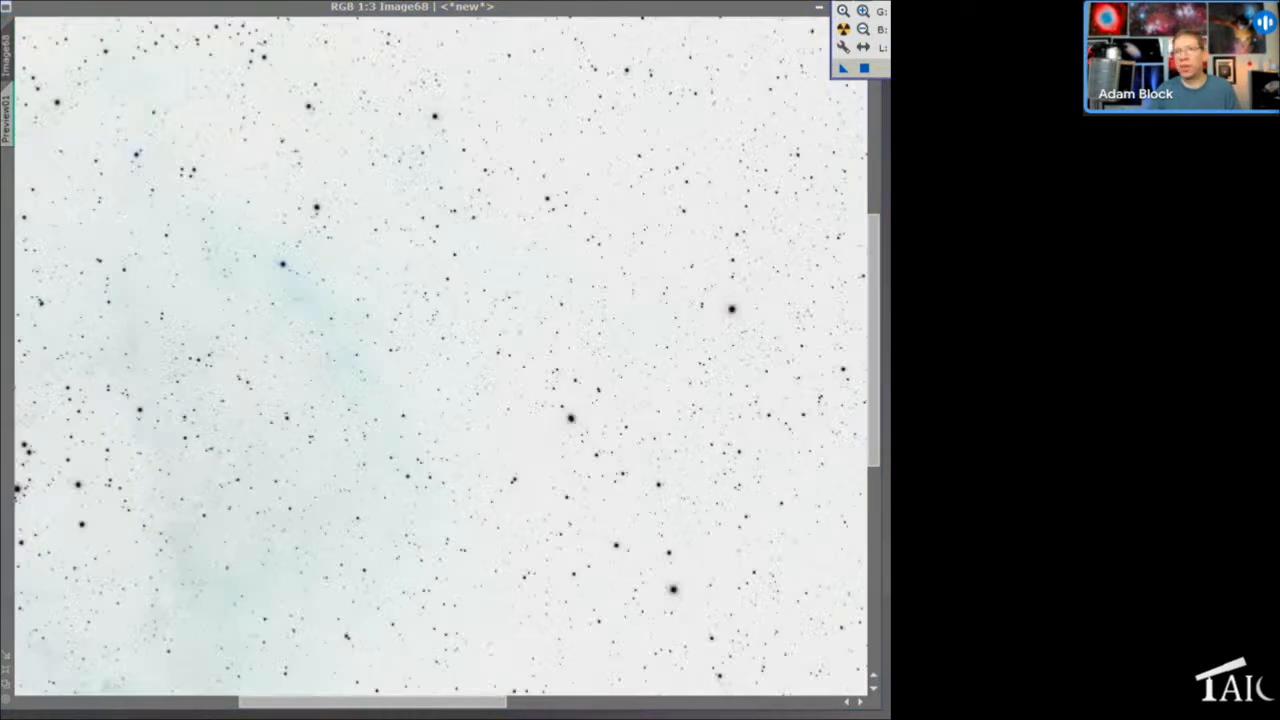
pyautogui.hotkey('ctrl', 'i')
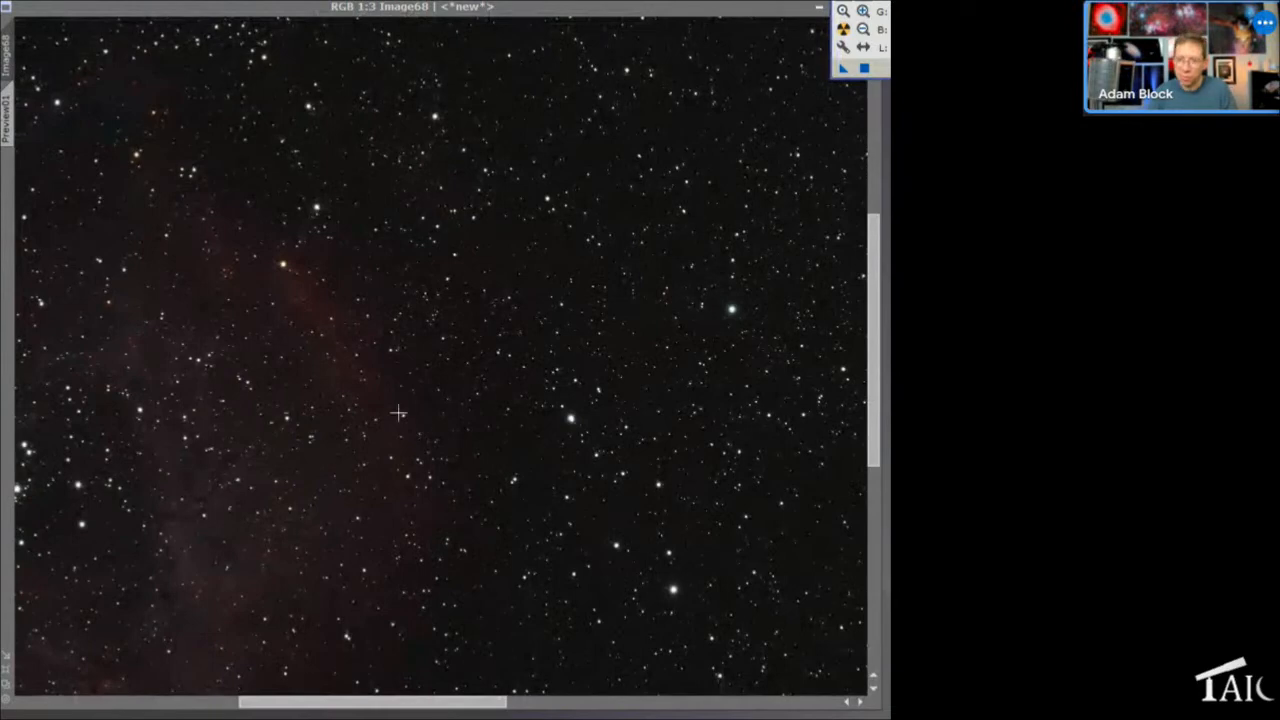
# Unshade the starless image and arrange its window so that it overlaps Image68, with both images accessible
pyautogui.moveTo(326, 6); pyautogui.dragTo(380, 40)
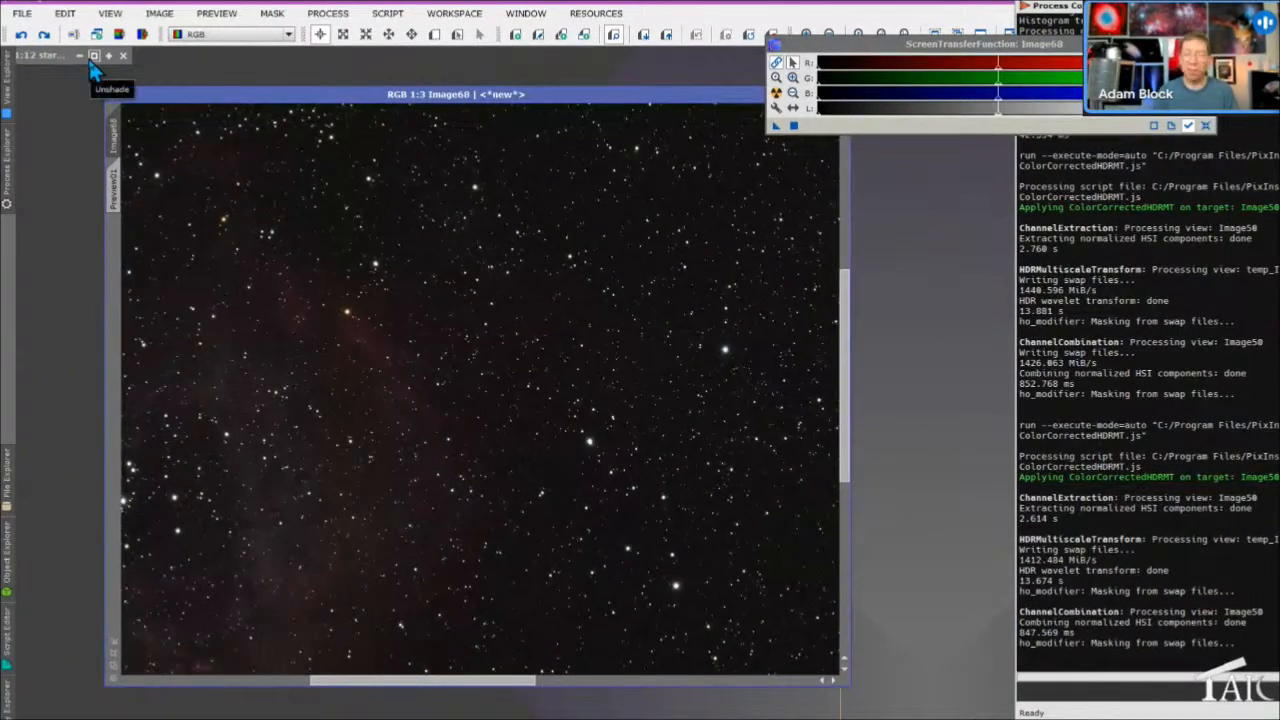
pyautogui.click(90, 57)
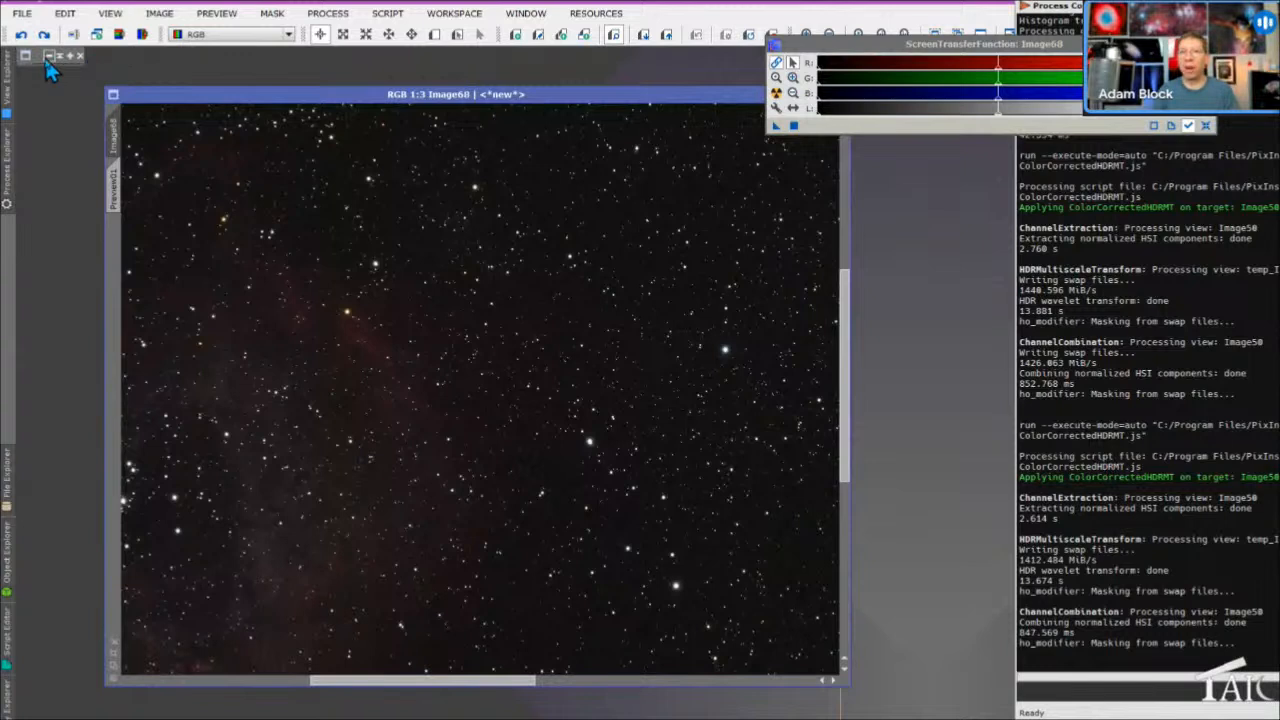
pyautogui.click(40, 57)
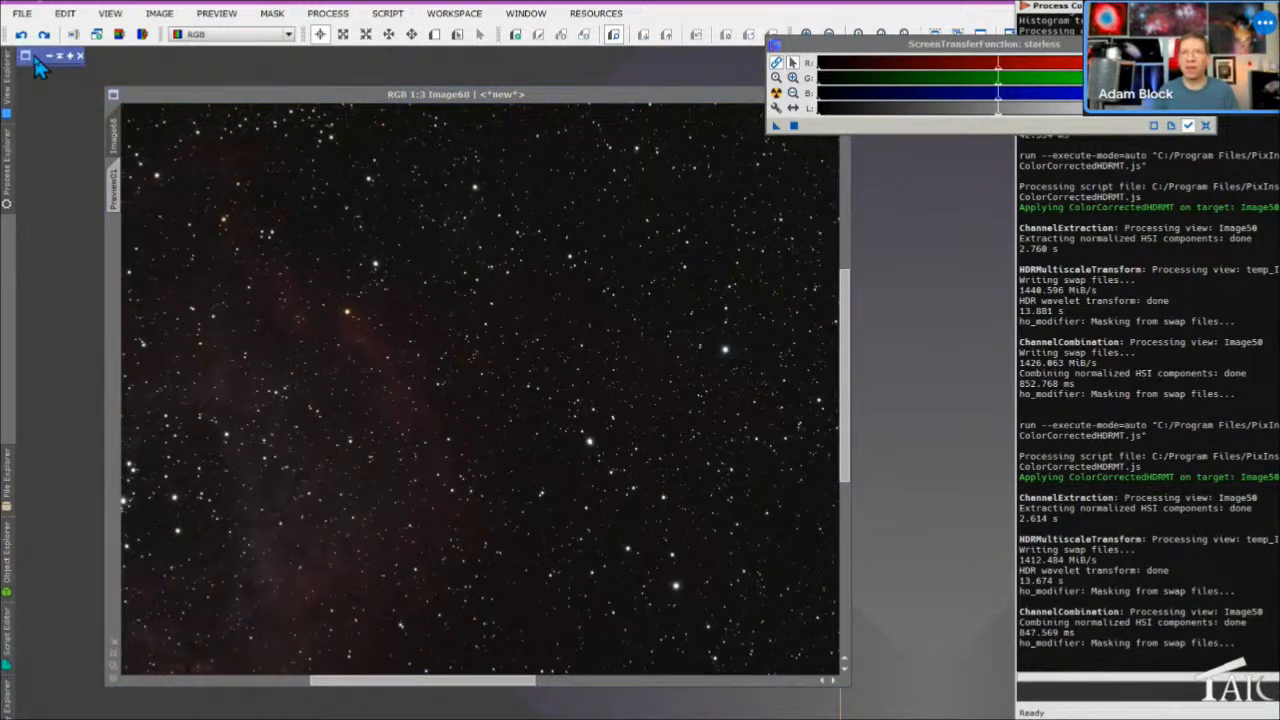
pyautogui.click(44, 57)
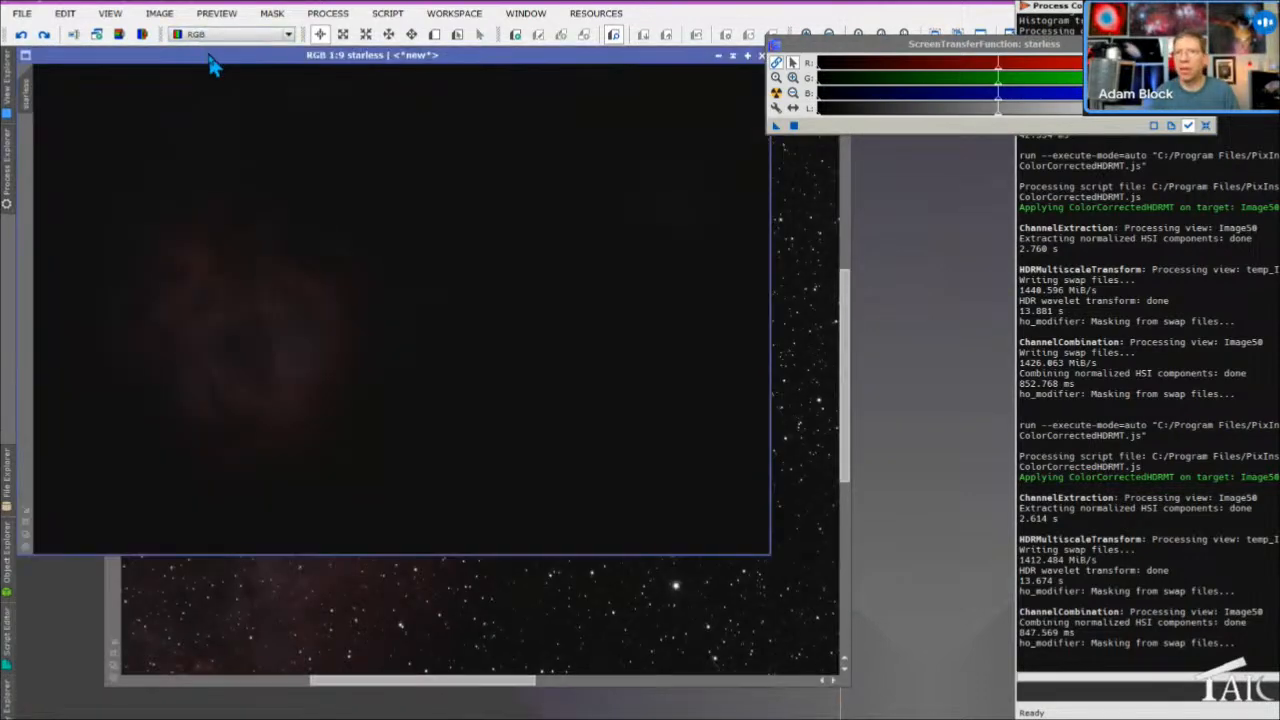
pyautogui.moveTo(214, 63); pyautogui.dragTo(476, 127)
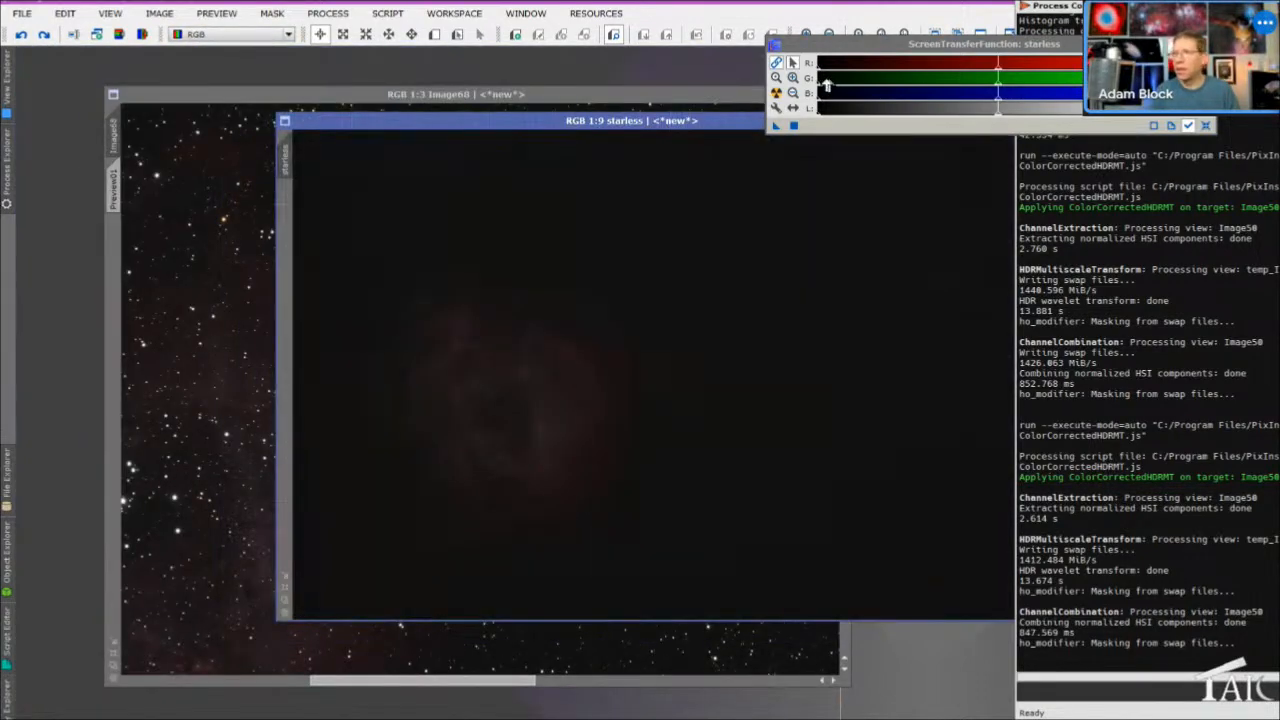
pyautogui.click(1206, 126)
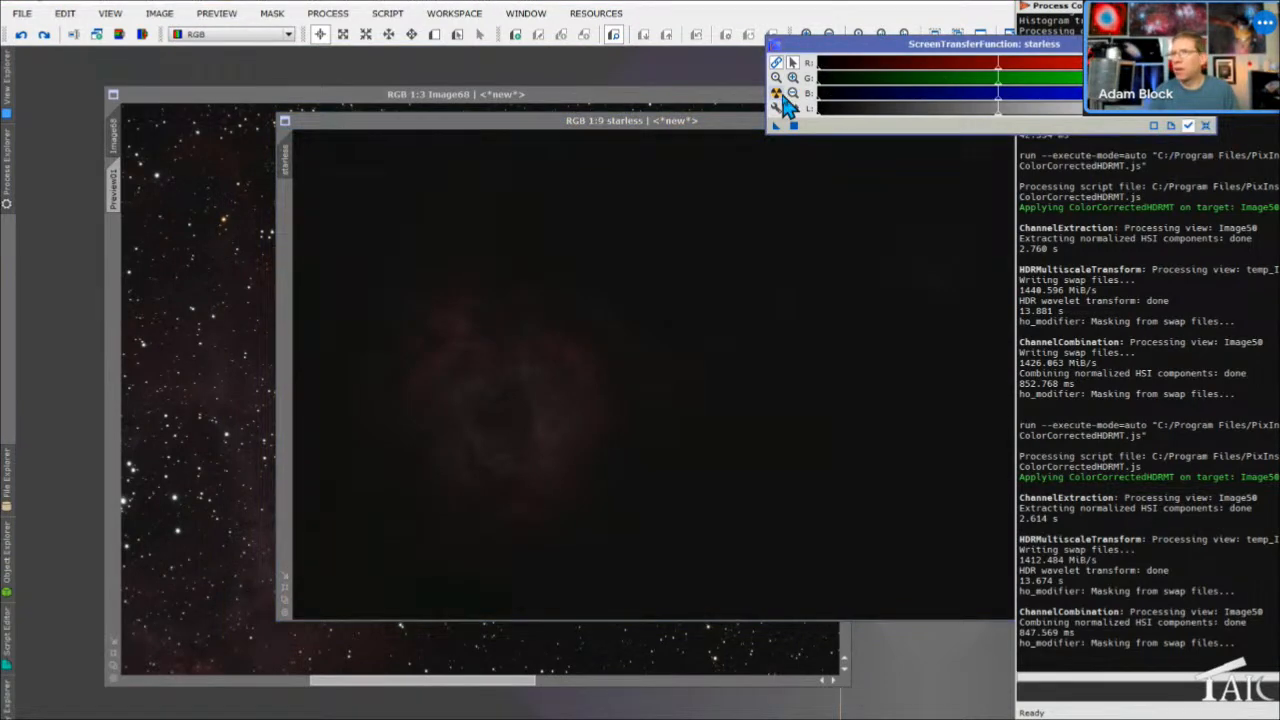
pyautogui.moveTo(209, 92); pyautogui.dragTo(145, 72)
pyautogui.click(820, 252)
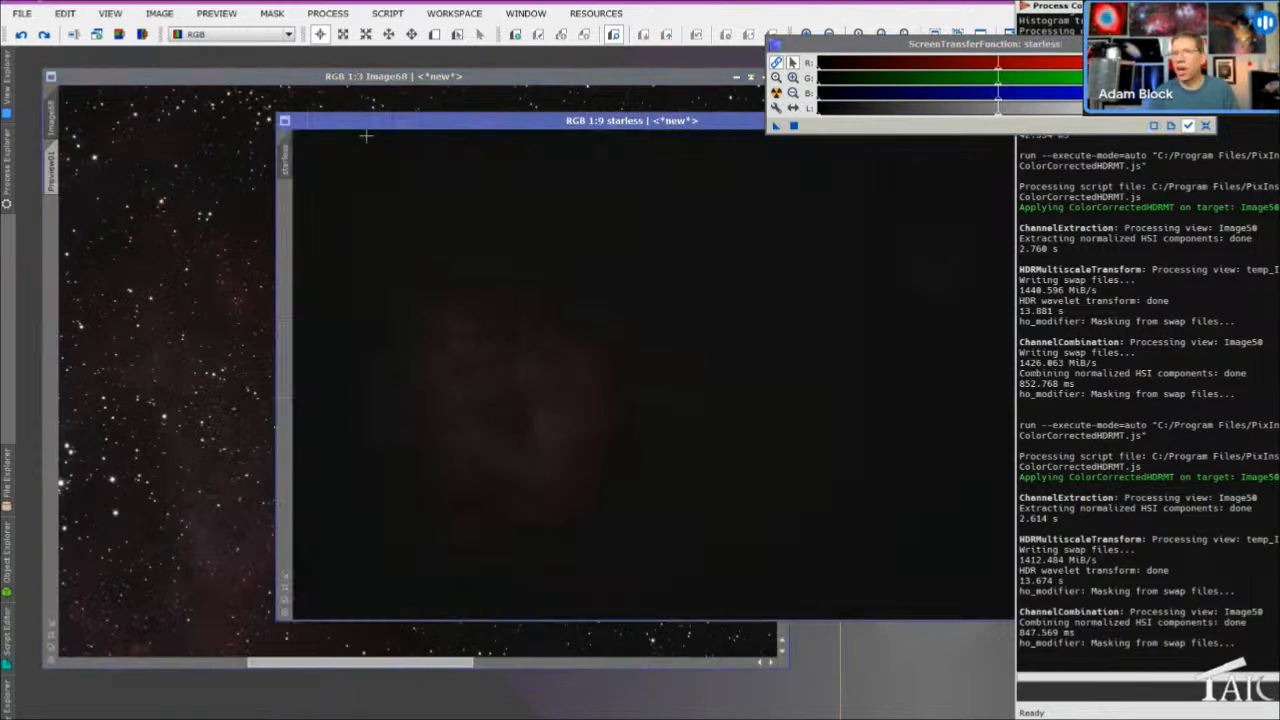
# Auto-stretch the screen display of Image68 and starless, and reposition the starless window over Image68
pyautogui.click(193, 168)
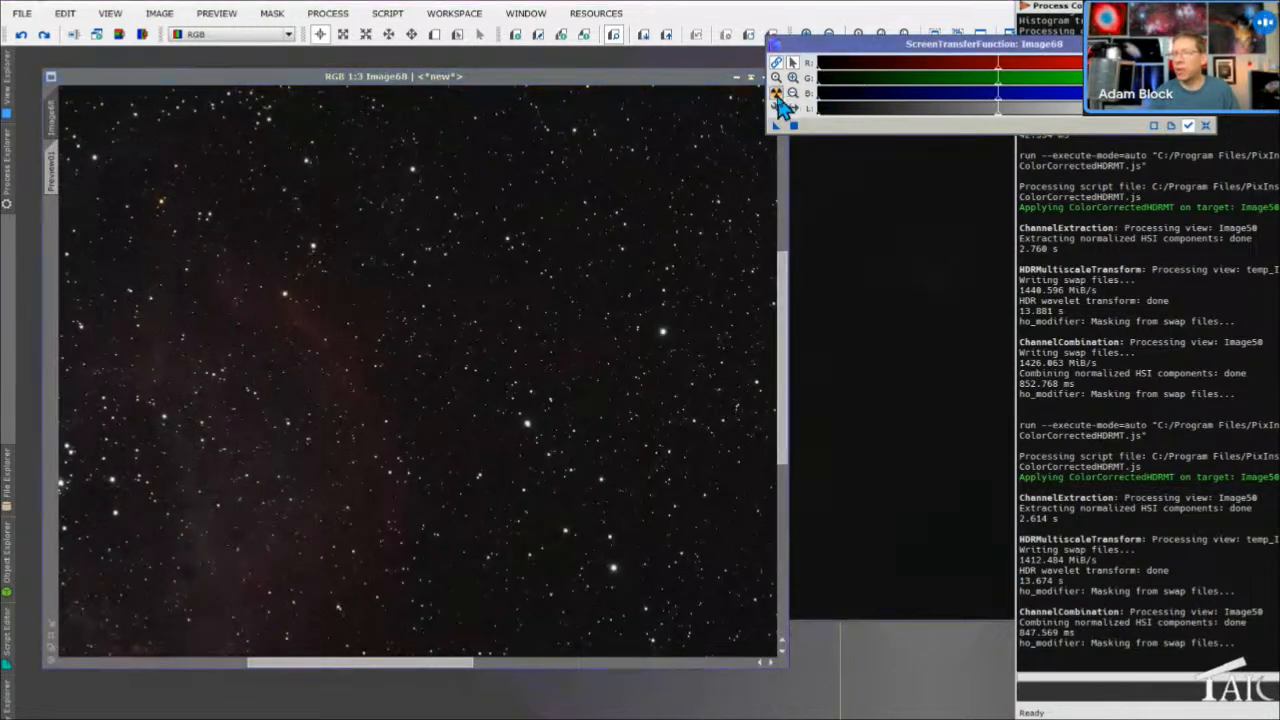
pyautogui.click(776, 92)
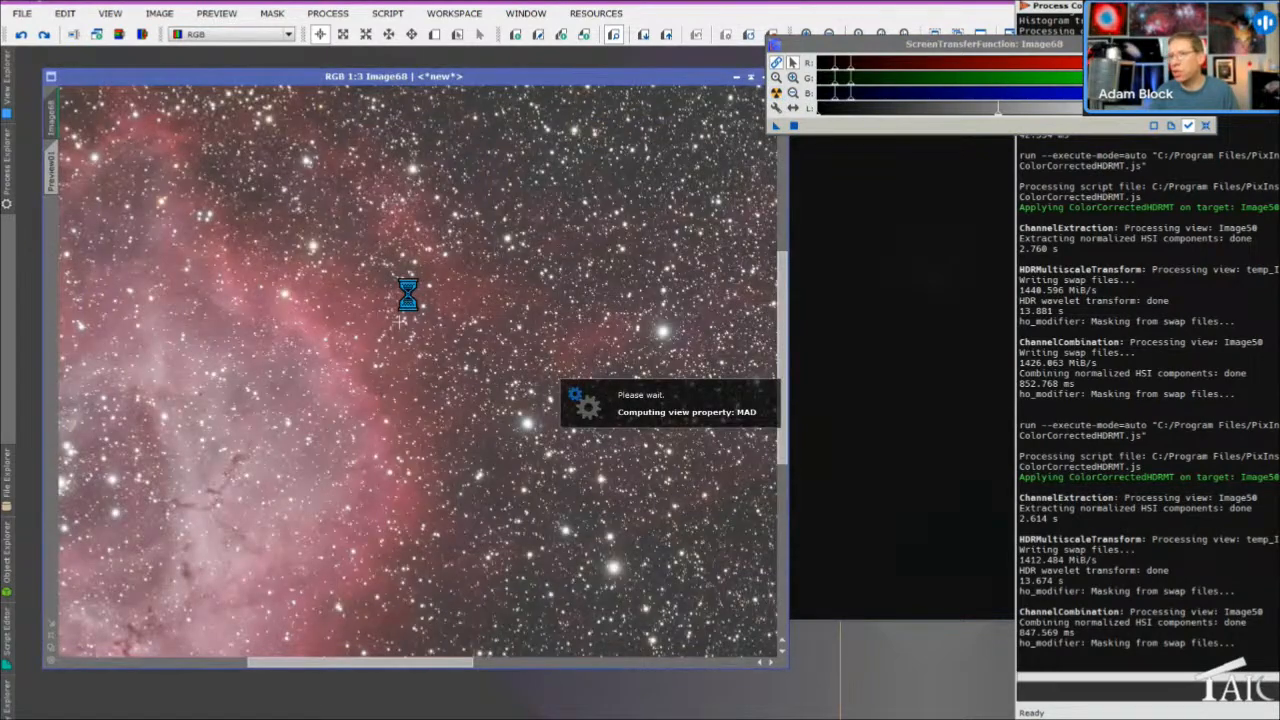
pyautogui.click(860, 284)
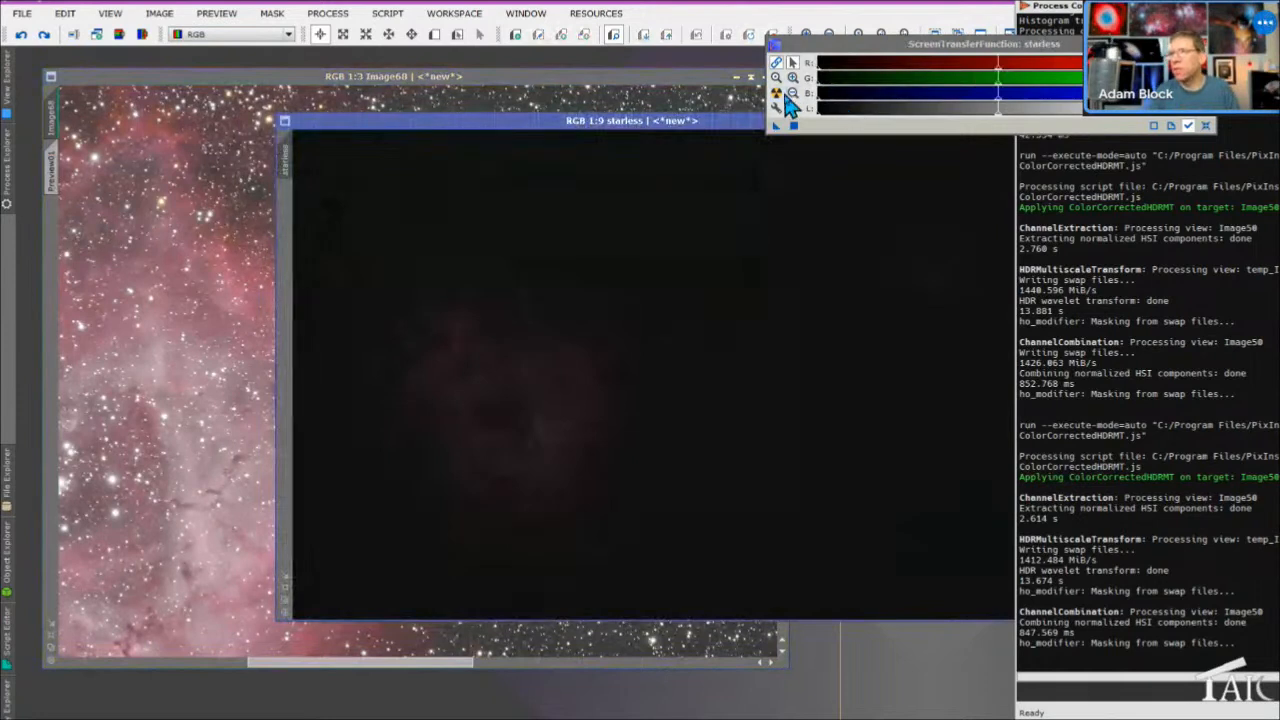
pyautogui.click(778, 95)
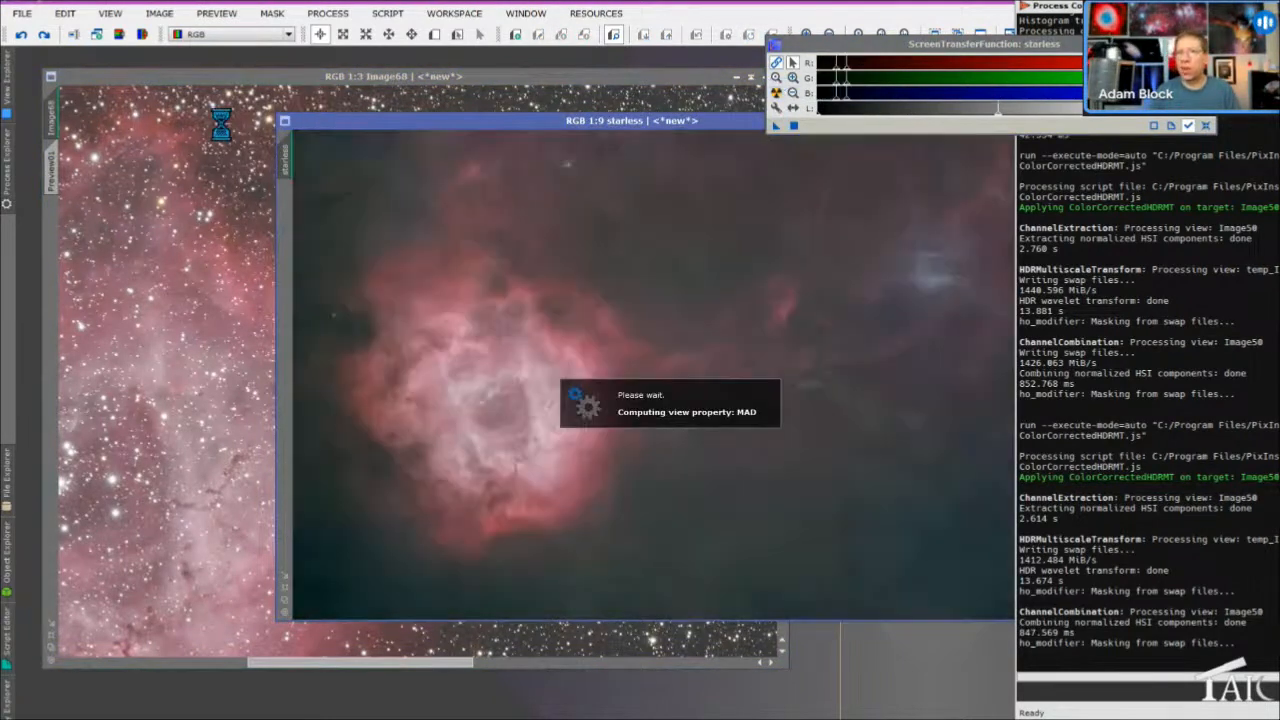
pyautogui.moveTo(375, 122); pyautogui.dragTo(243, 93)
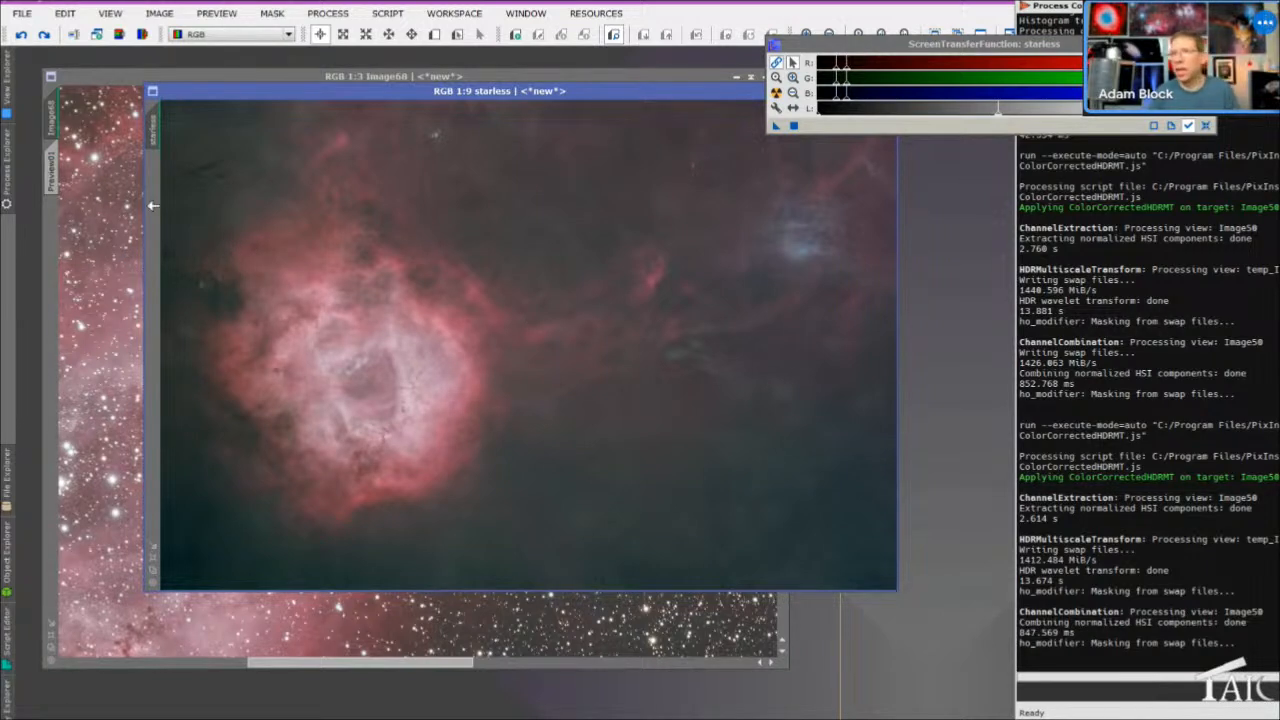
# Open PixelMath, enable a single RGB/K expression, and select the entire existing expression for replacement
pyautogui.click(338, 14)
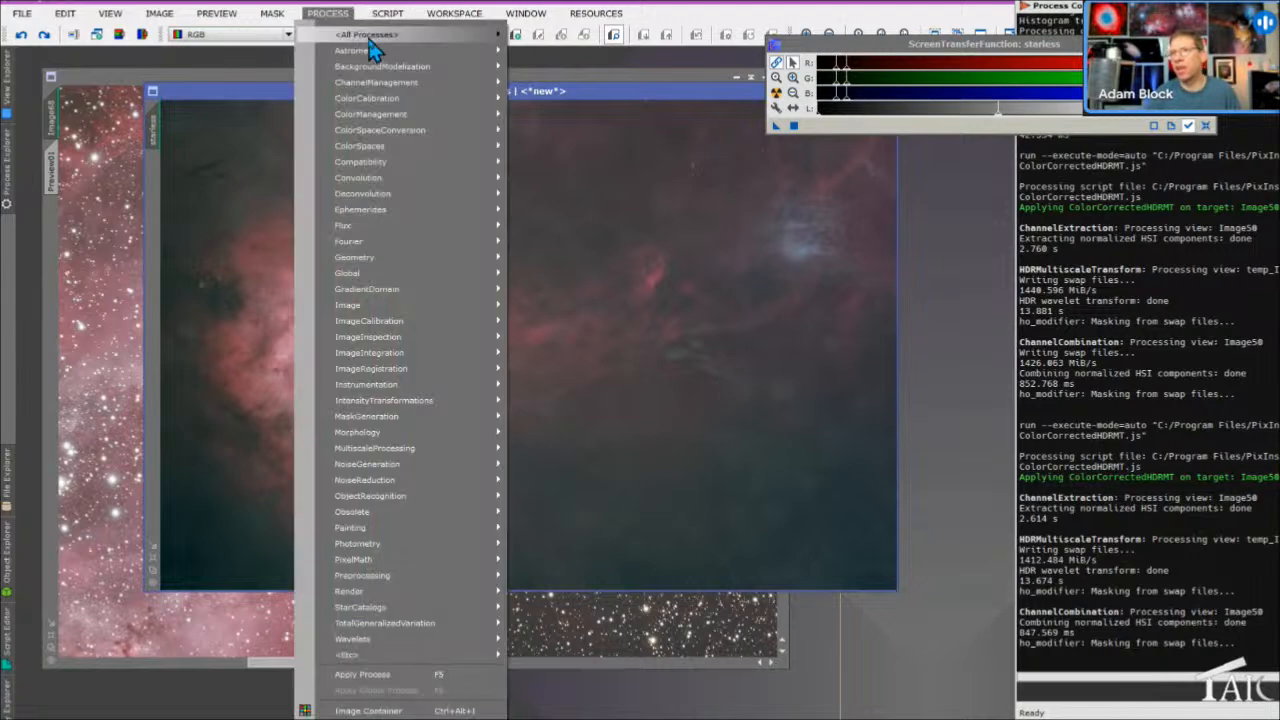
pyautogui.moveTo(369, 42)
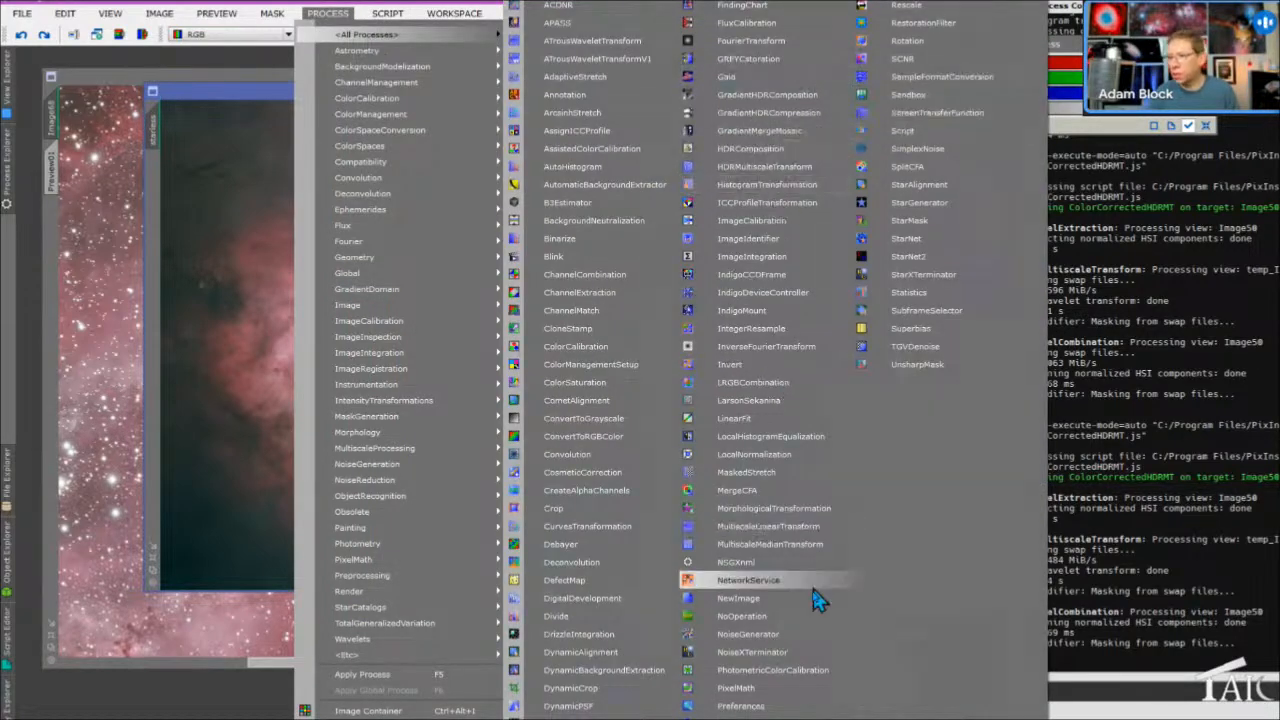
pyautogui.click(770, 690)
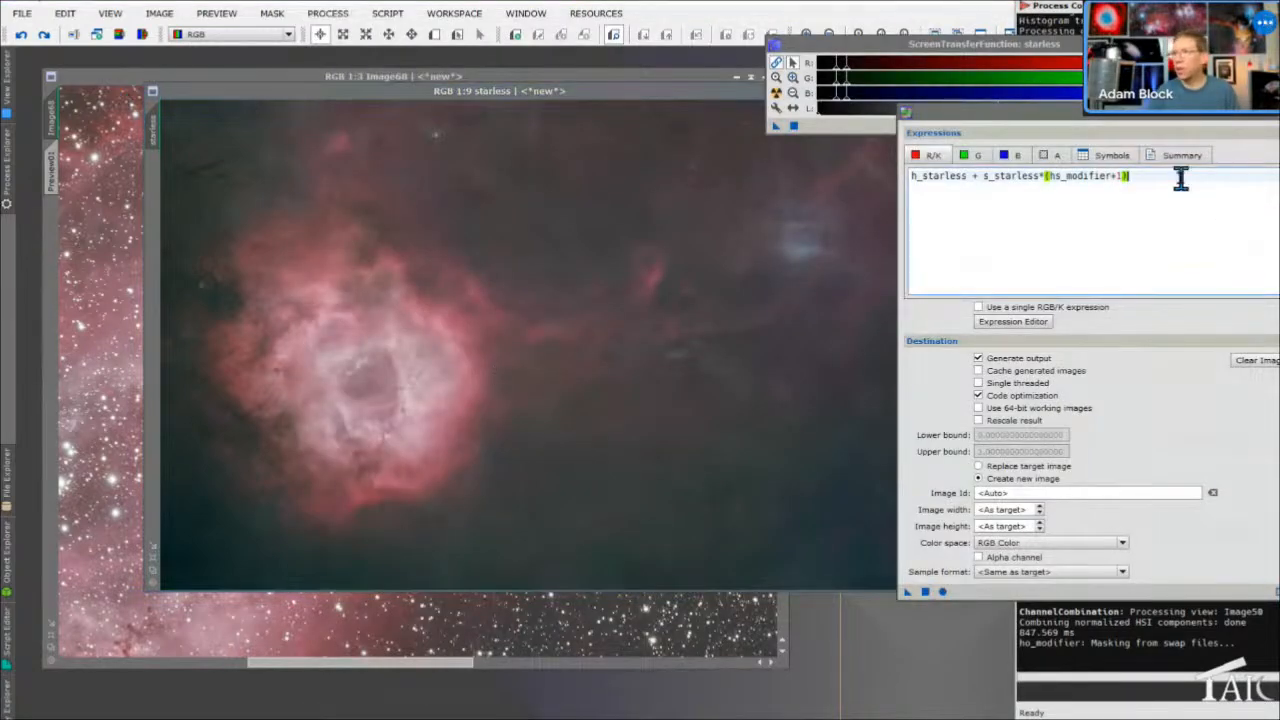
pyautogui.click(978, 307)
pyautogui.moveTo(1136, 176); pyautogui.dragTo(882, 165)
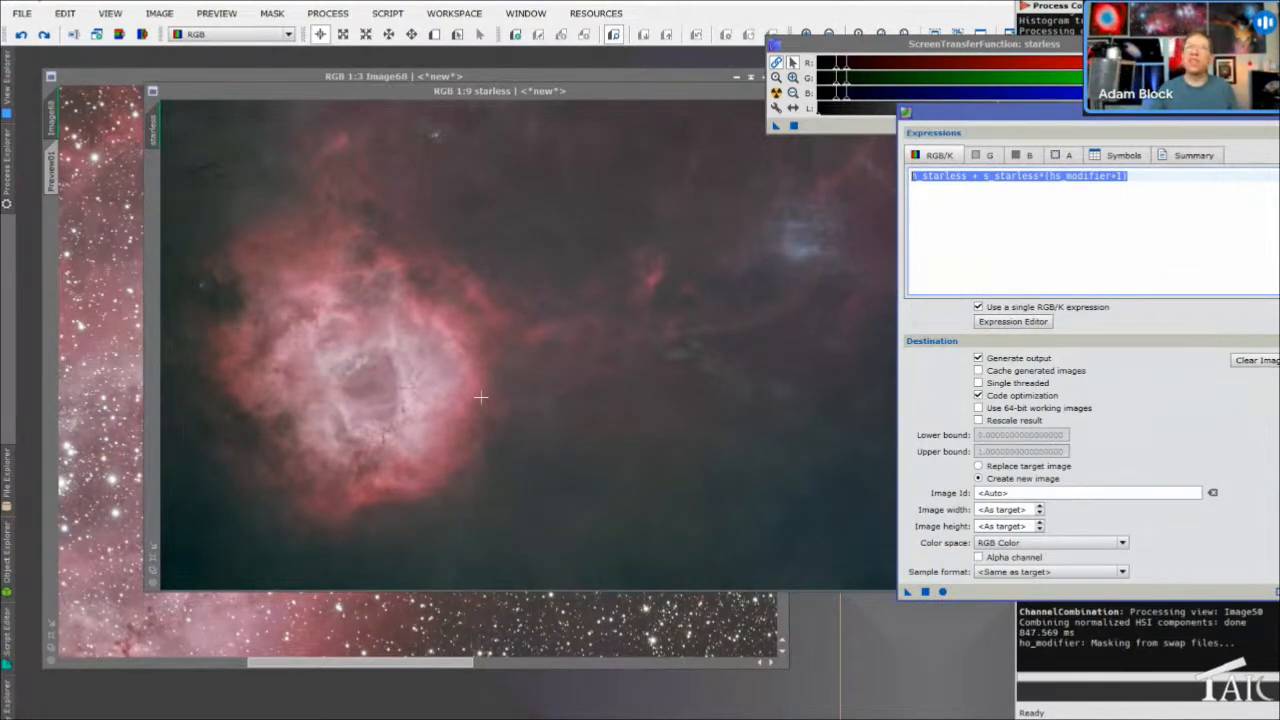
# Invert Image68 and make starless the active image
pyautogui.click(111, 304)
pyautogui.hotkey('ctrl', 'i')
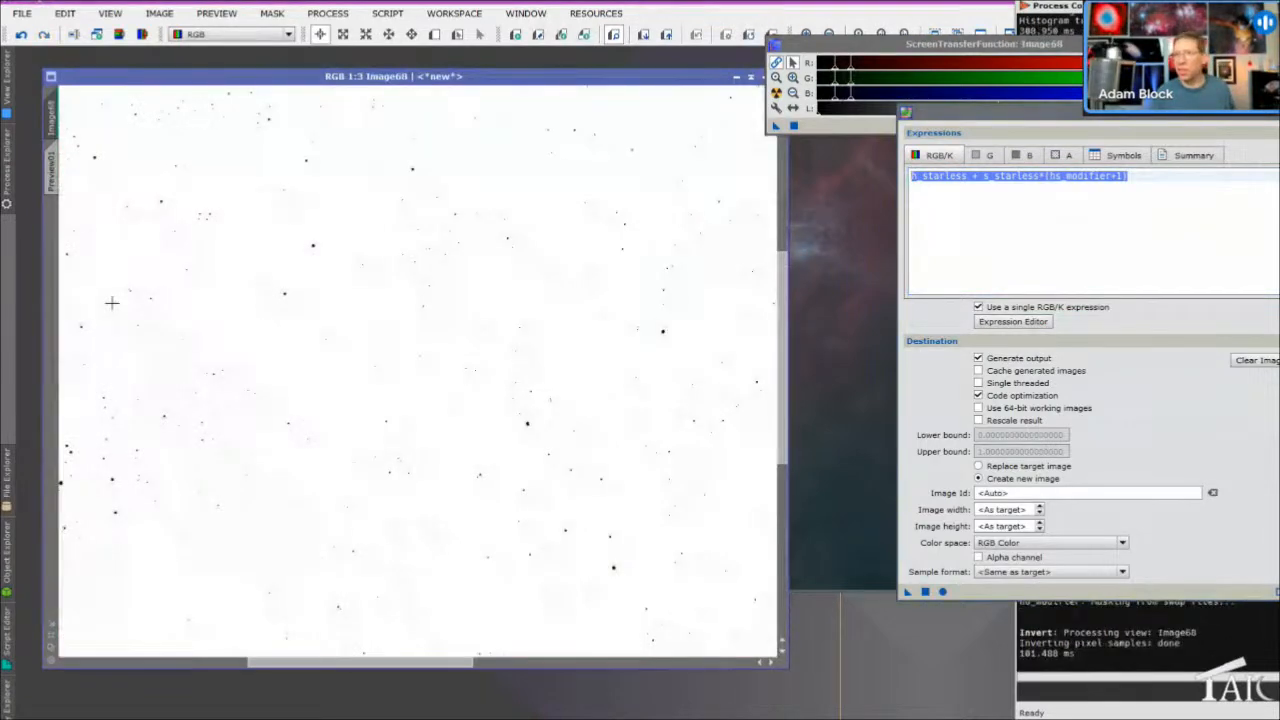
pyautogui.click(822, 234)
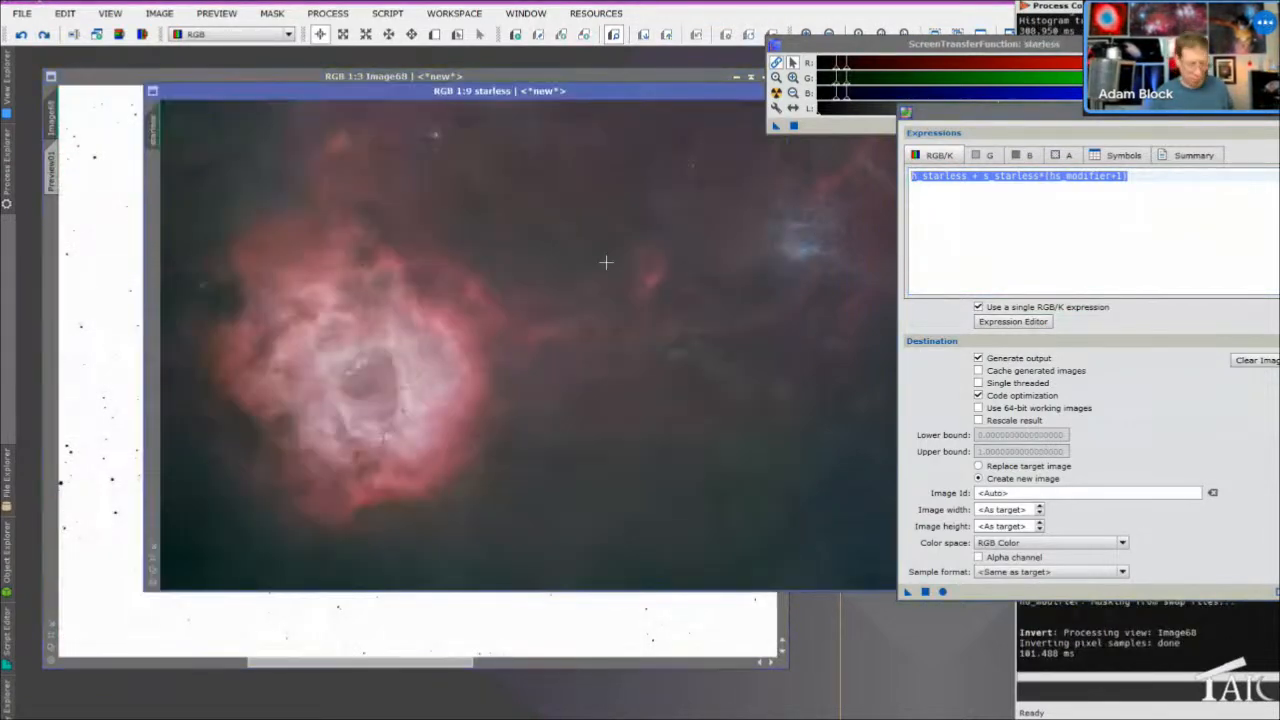
# Invert starless and generate a new image using the PixelMath expression Image68/starless
pyautogui.hotkey('ctrl', 'i')
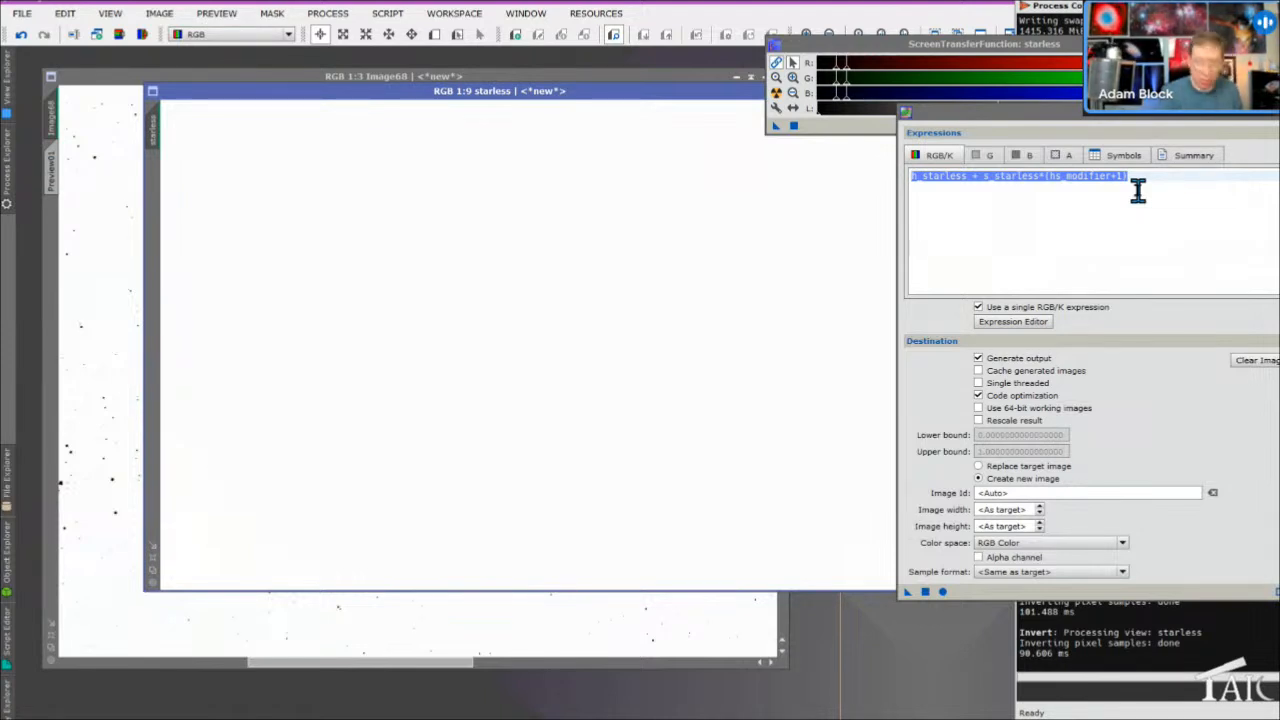
pyautogui.moveTo(1138, 190); pyautogui.dragTo(886, 171)
pyautogui.write('Image')
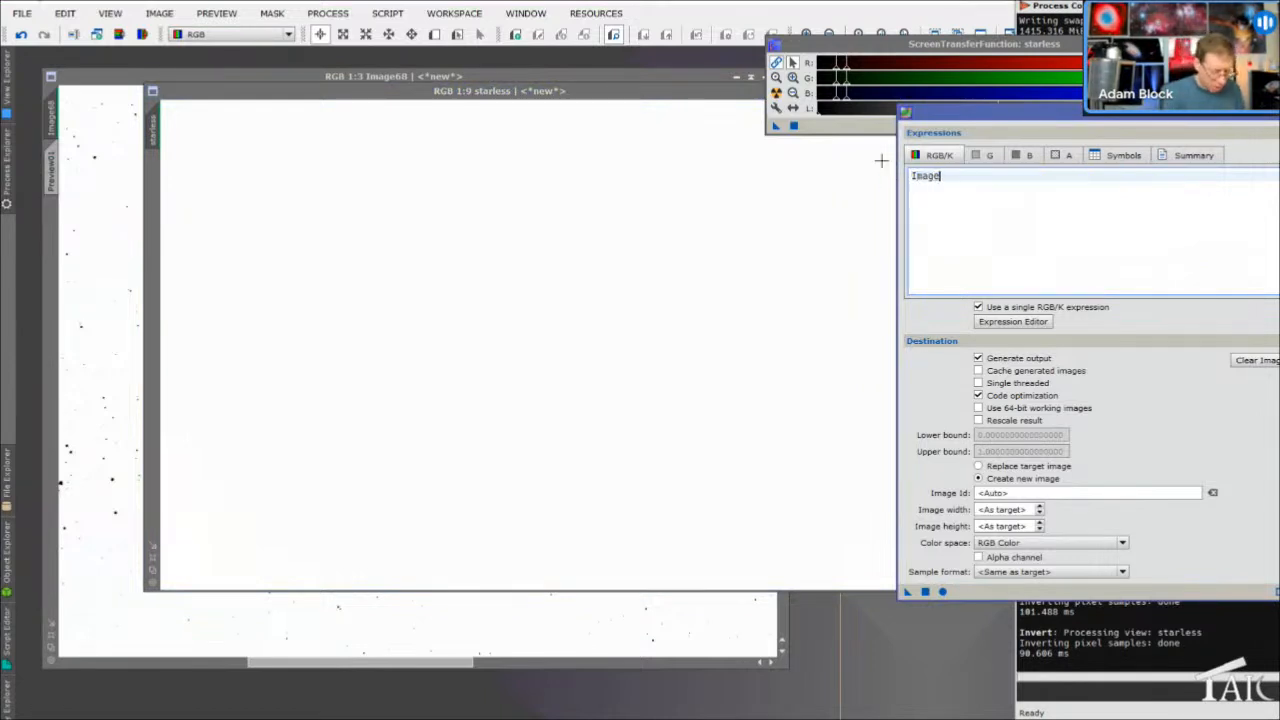
pyautogui.write('68/st')
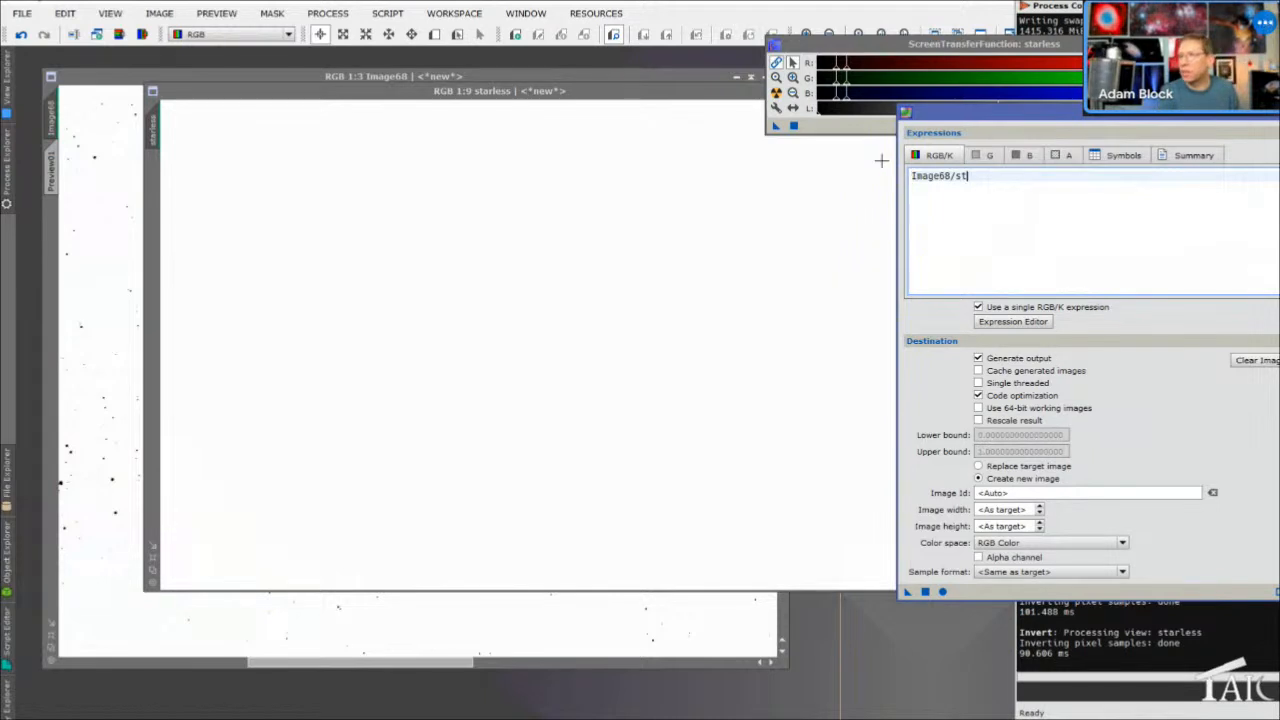
pyautogui.write('arless')
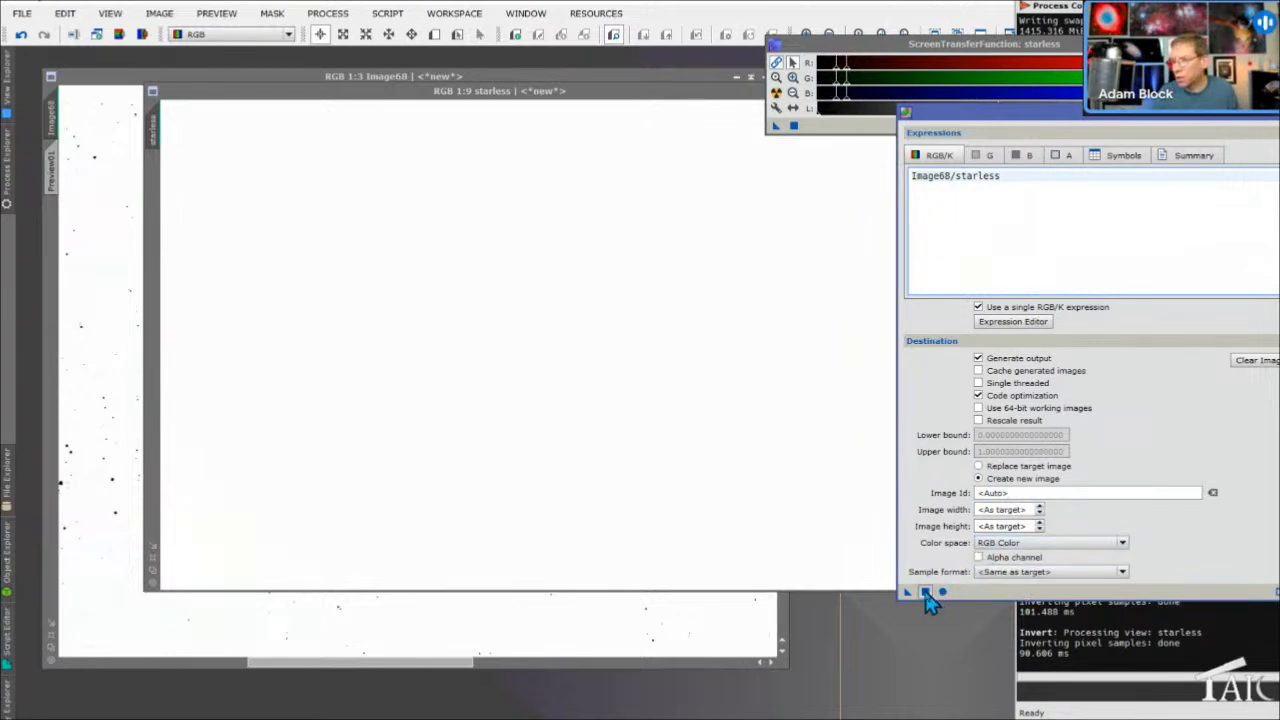
pyautogui.click(925, 591)
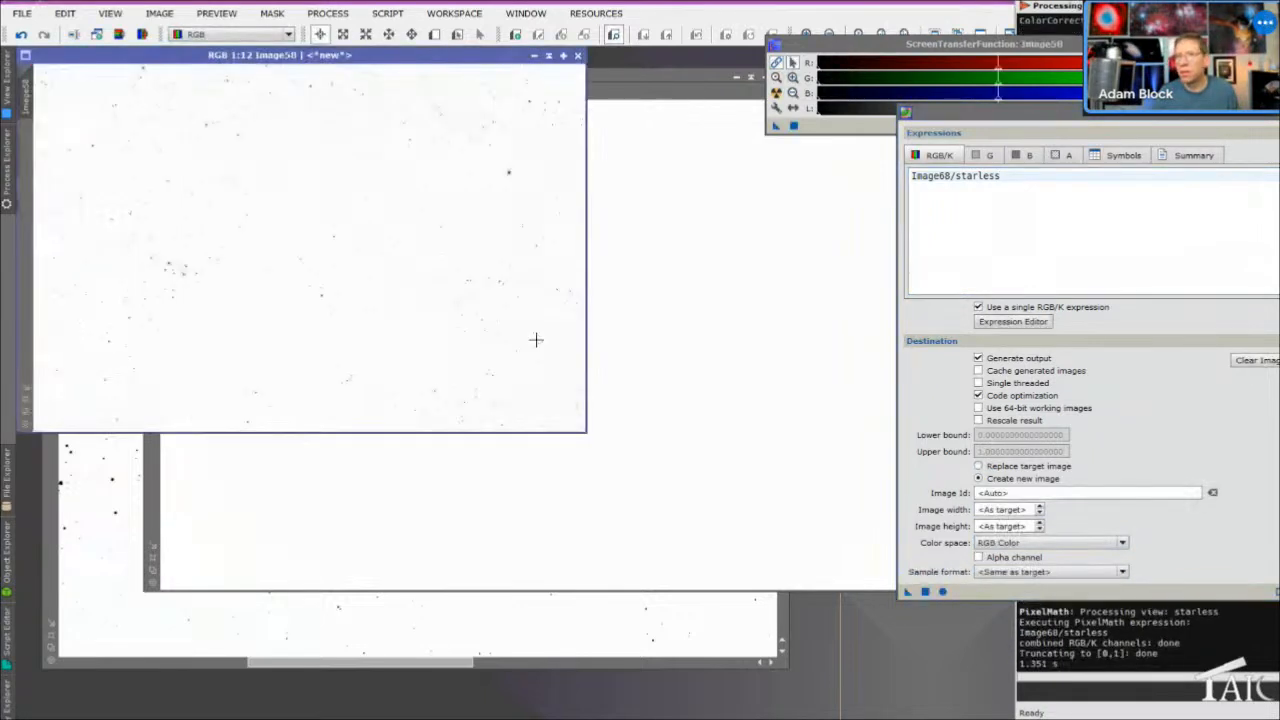
# Inspect the stars in the new PixelMath image at 2:1 in an enlarged window, and move it off the source images
pyautogui.moveTo(421, 58); pyautogui.dragTo(566, 215)
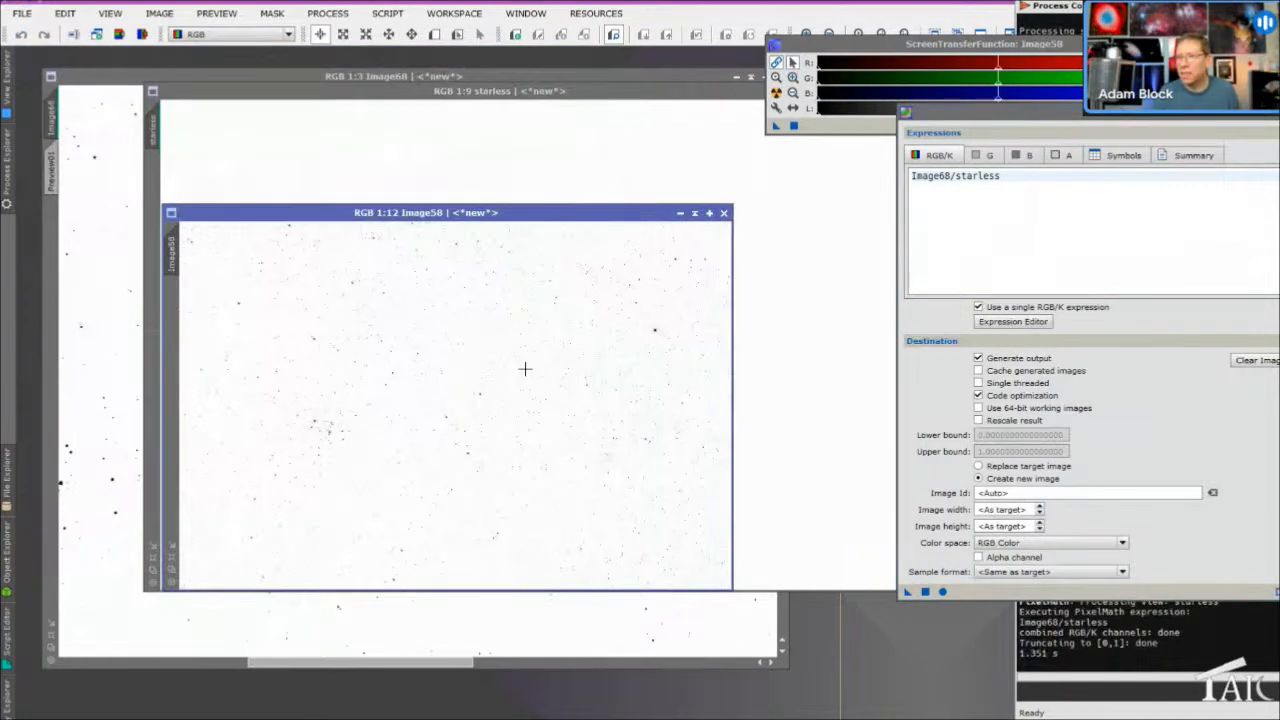
pyautogui.scroll(9, 526, 371)
pyautogui.scroll(3, 527, 376)
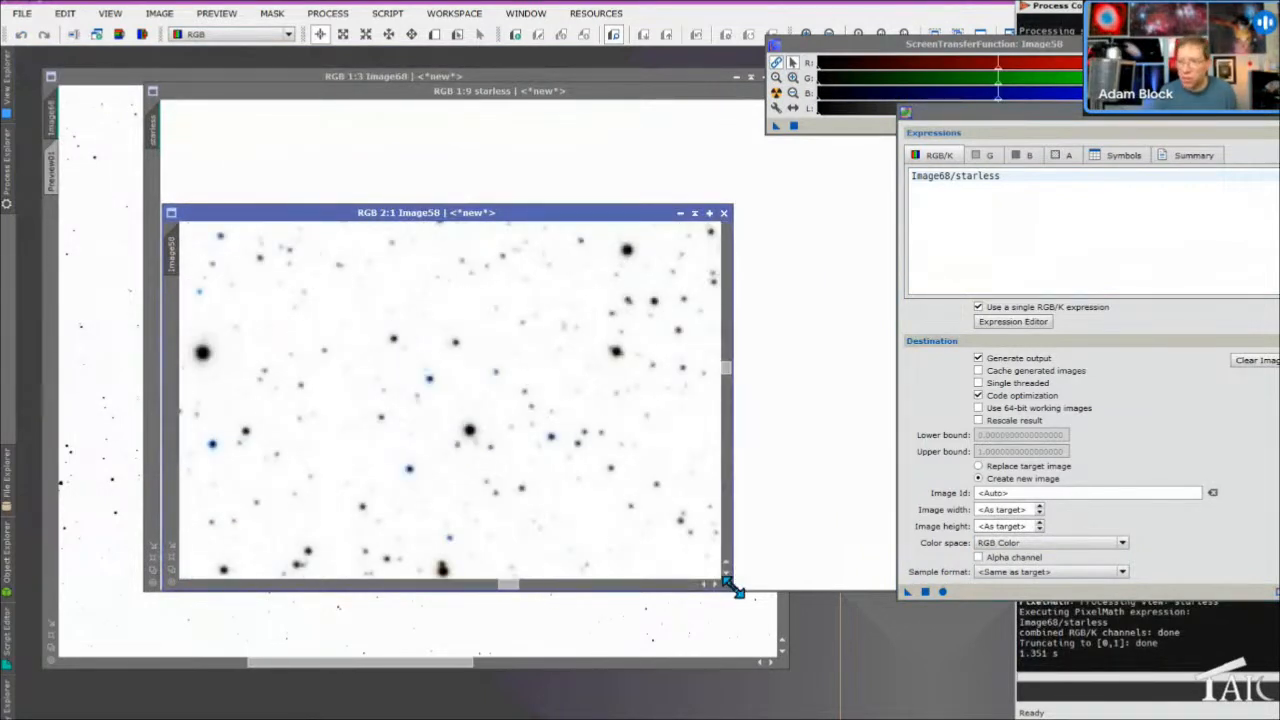
pyautogui.moveTo(733, 592); pyautogui.dragTo(866, 692)
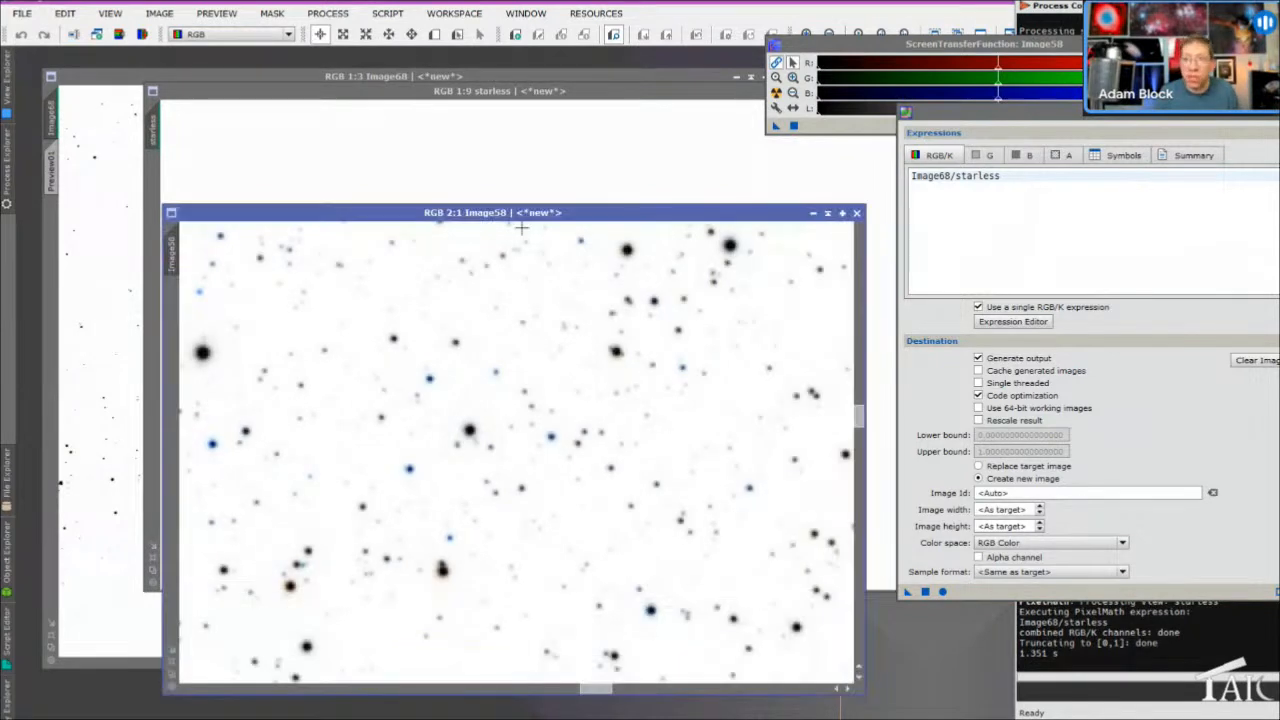
pyautogui.moveTo(520, 228); pyautogui.dragTo(863, 273)
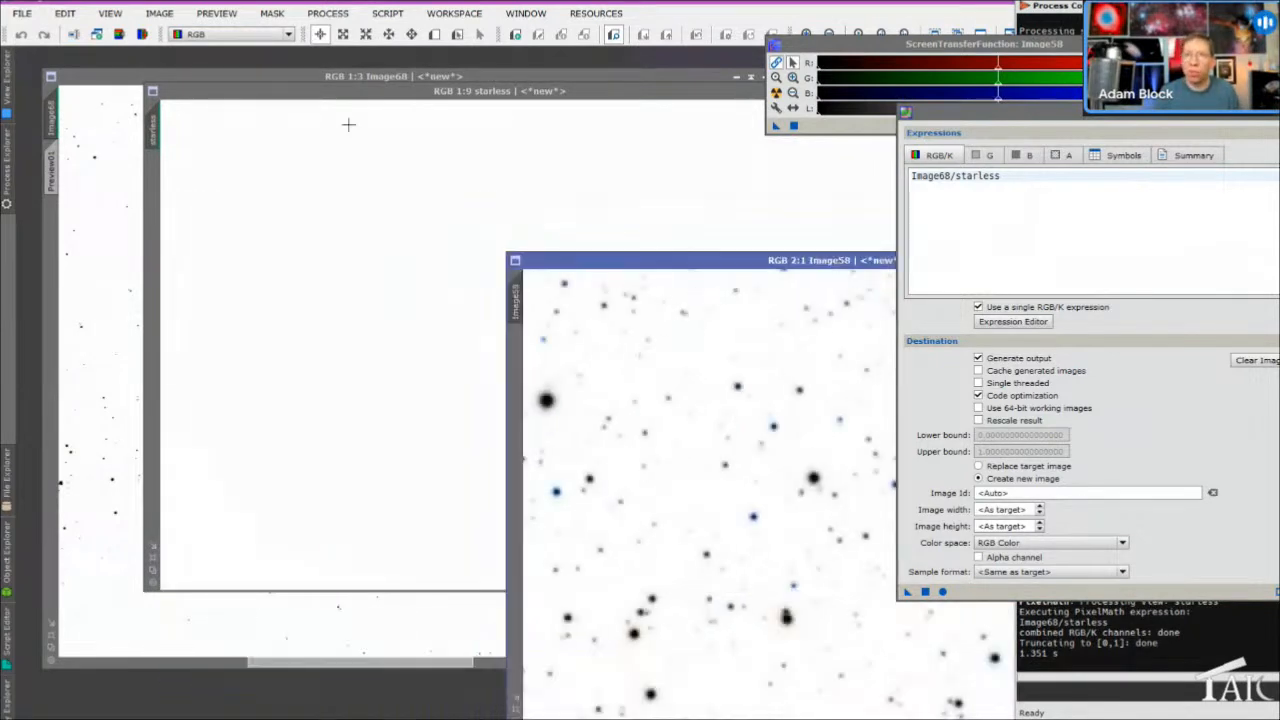
# Auto-stretch the screen display of the inverted starless image and the inverted Image68
pyautogui.moveTo(300, 95); pyautogui.dragTo(295, 121)
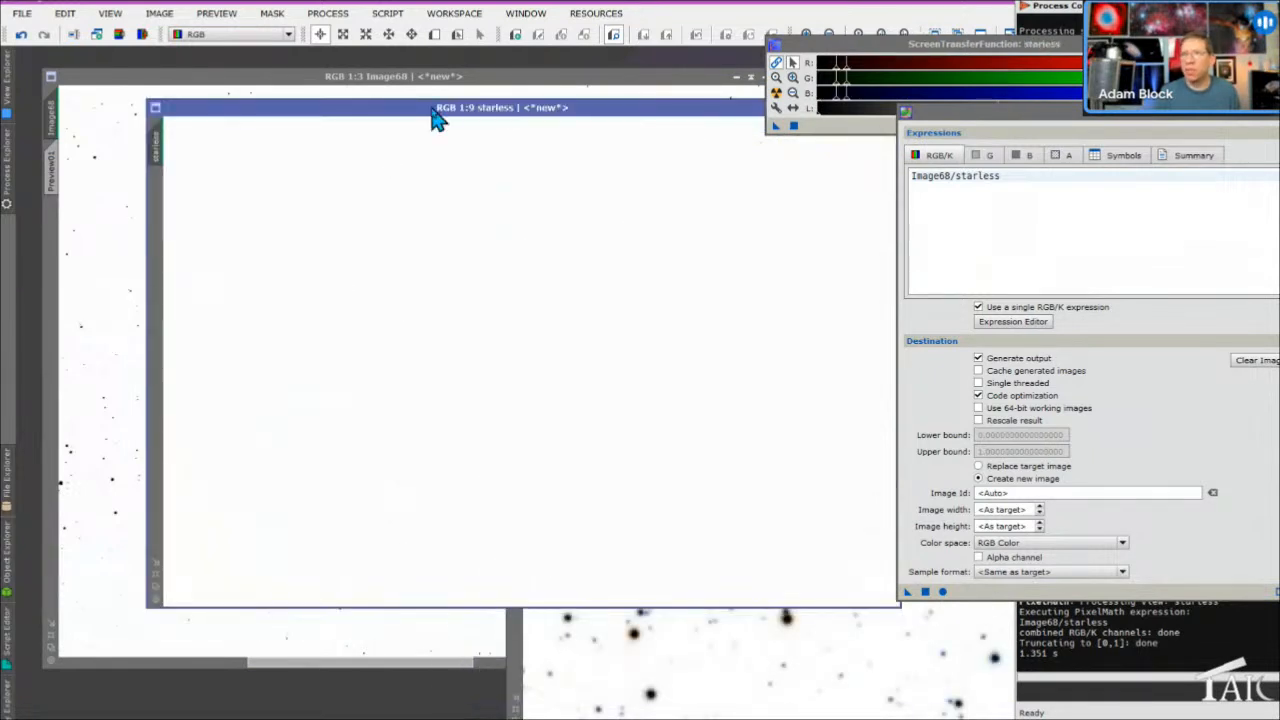
pyautogui.click(777, 92)
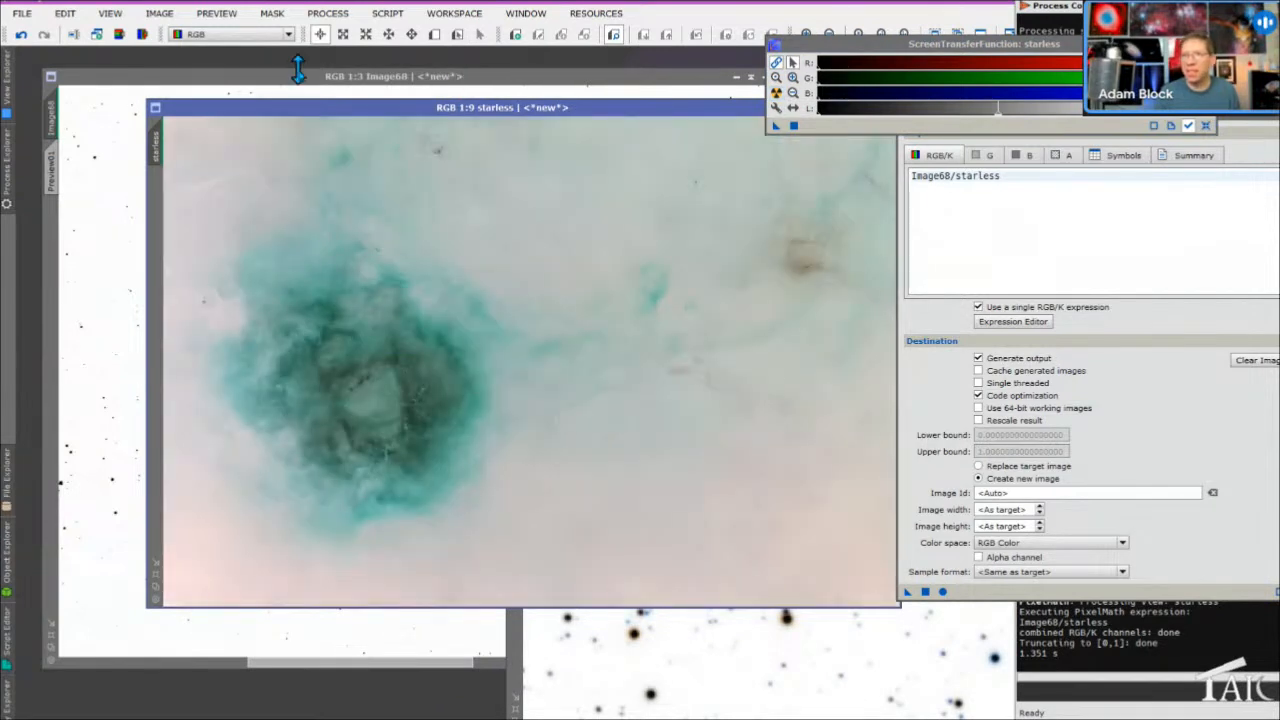
pyautogui.click(292, 90)
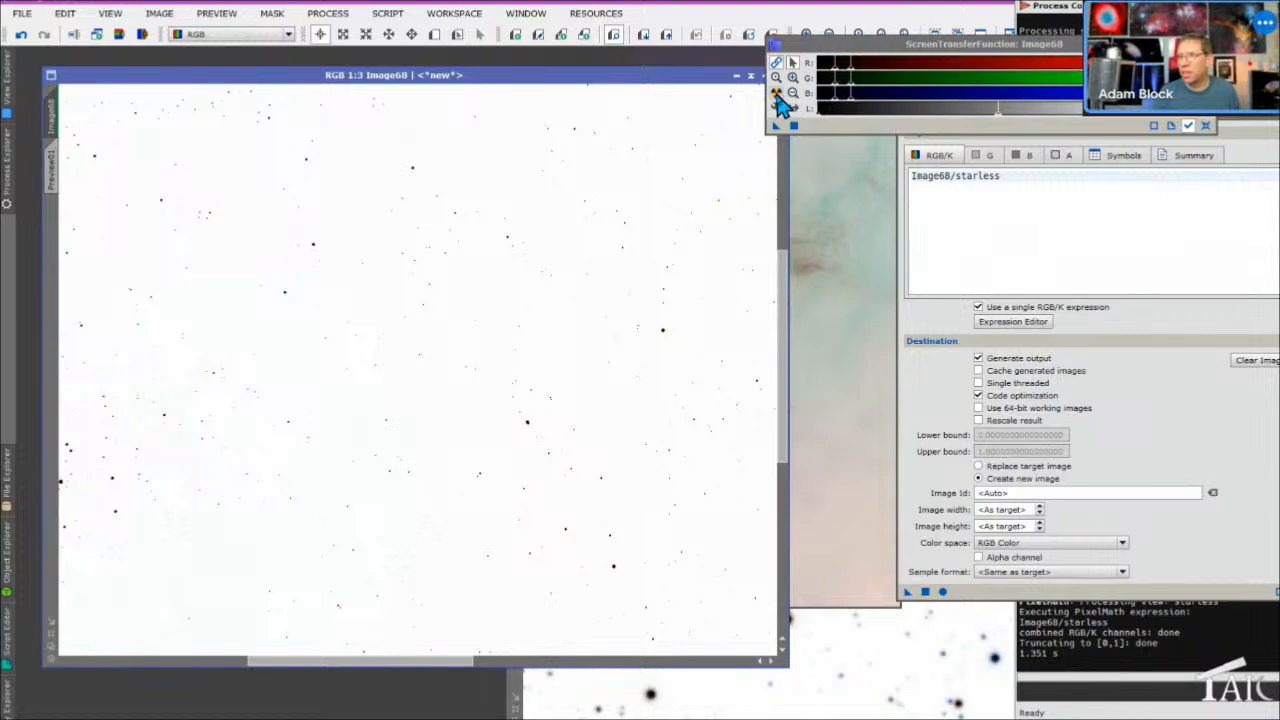
pyautogui.click(777, 94)
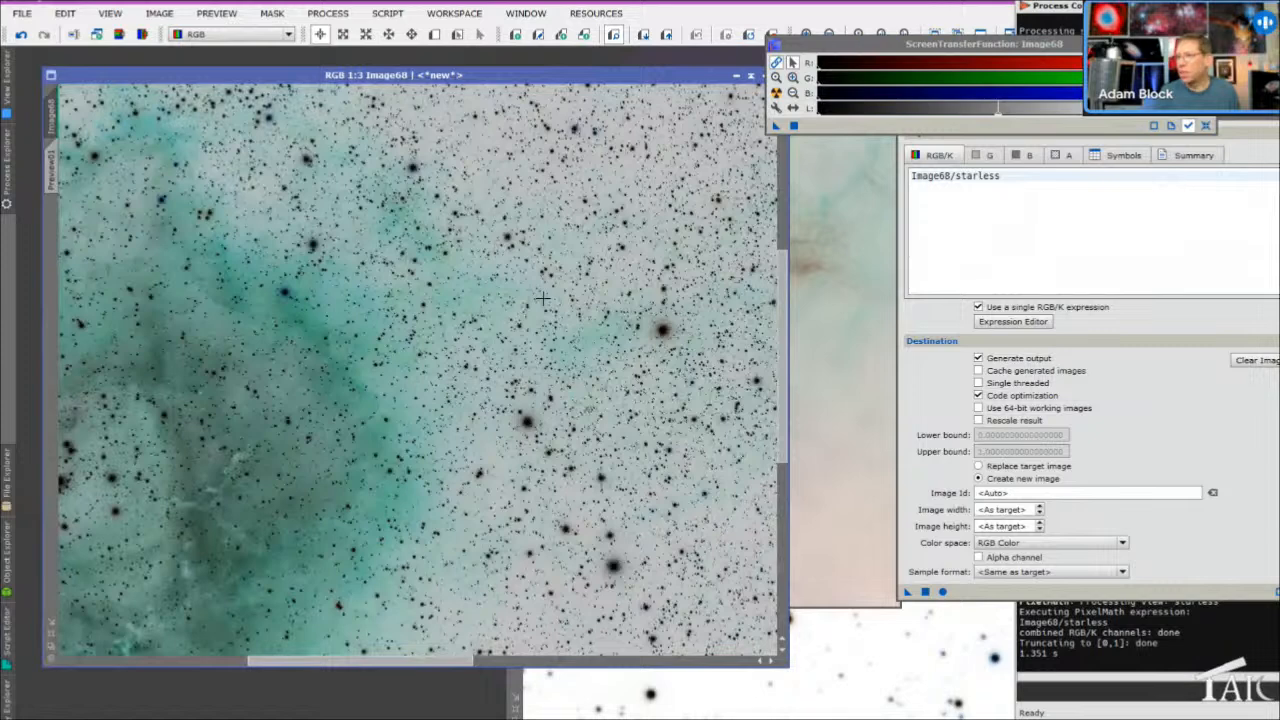
# Bring the divided star image Image58 to the front and invert it
pyautogui.click(830, 380)
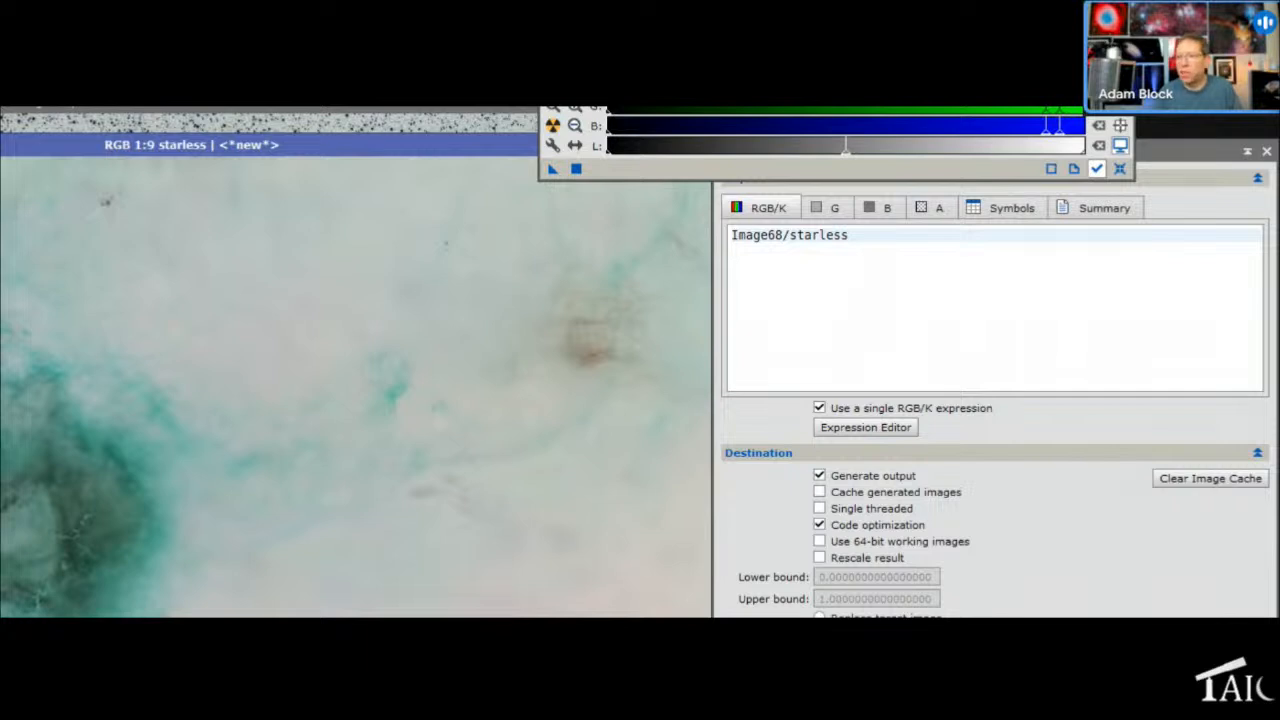
pyautogui.doubleClick(476, 608)
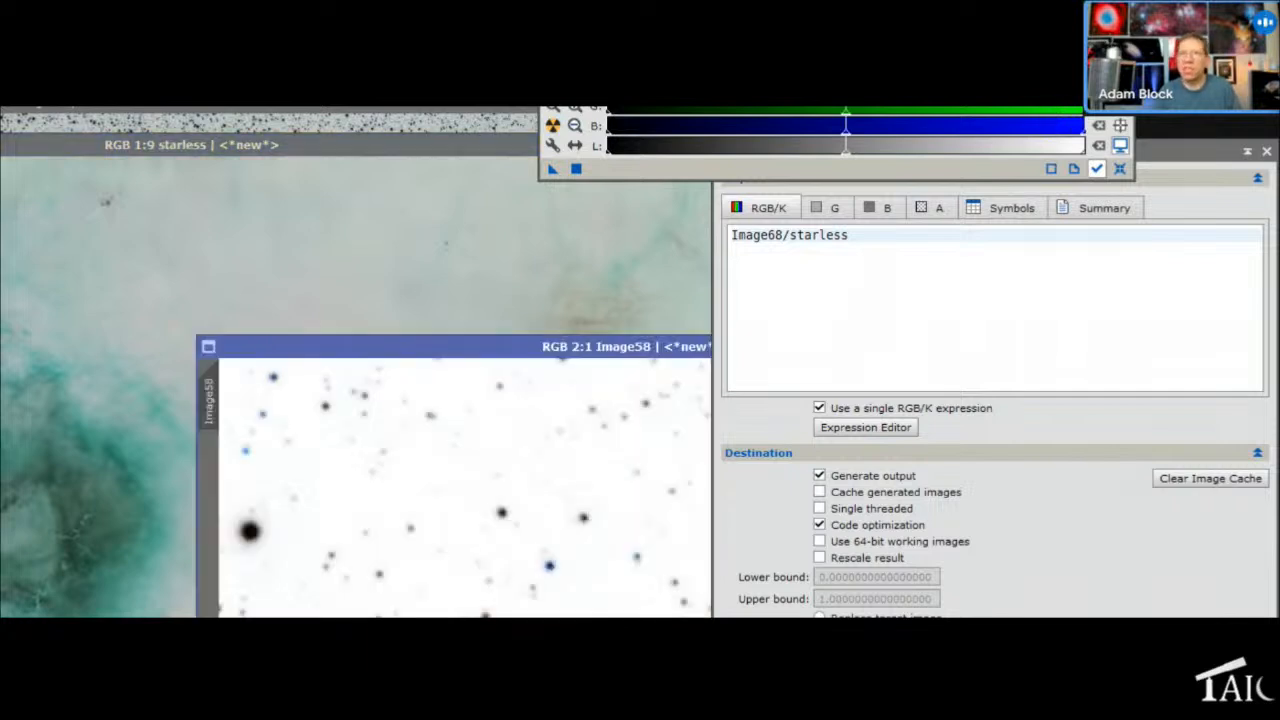
pyautogui.moveTo(409, 356); pyautogui.dragTo(0, 136)
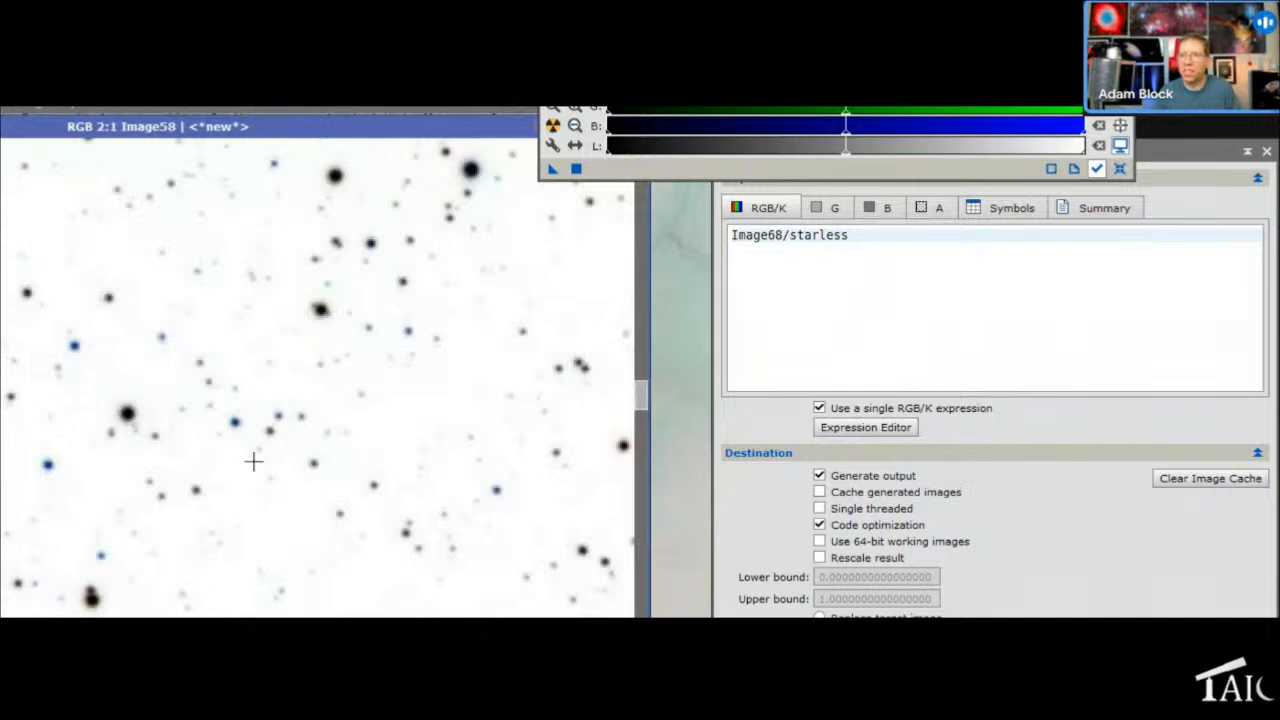
pyautogui.click(145, 383)
pyautogui.moveTo(145, 383); pyautogui.dragTo(116, 363)
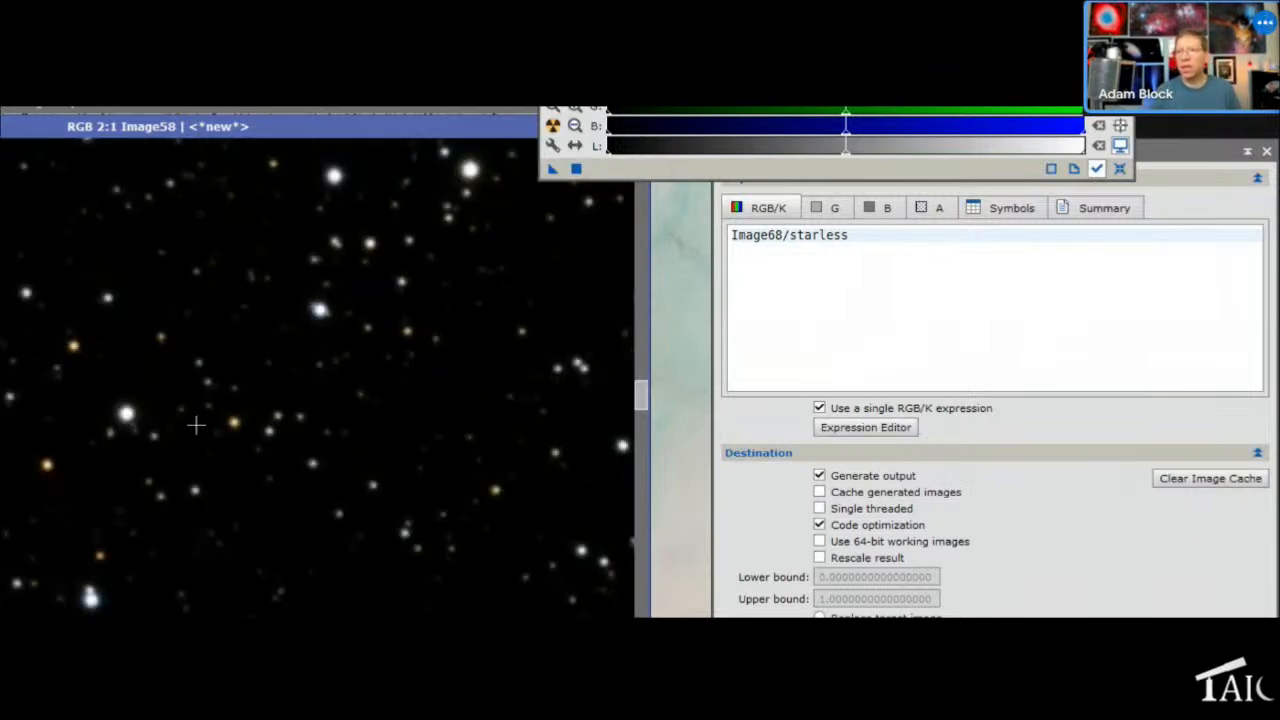
pyautogui.moveTo(114, 340); pyautogui.dragTo(57, 376)
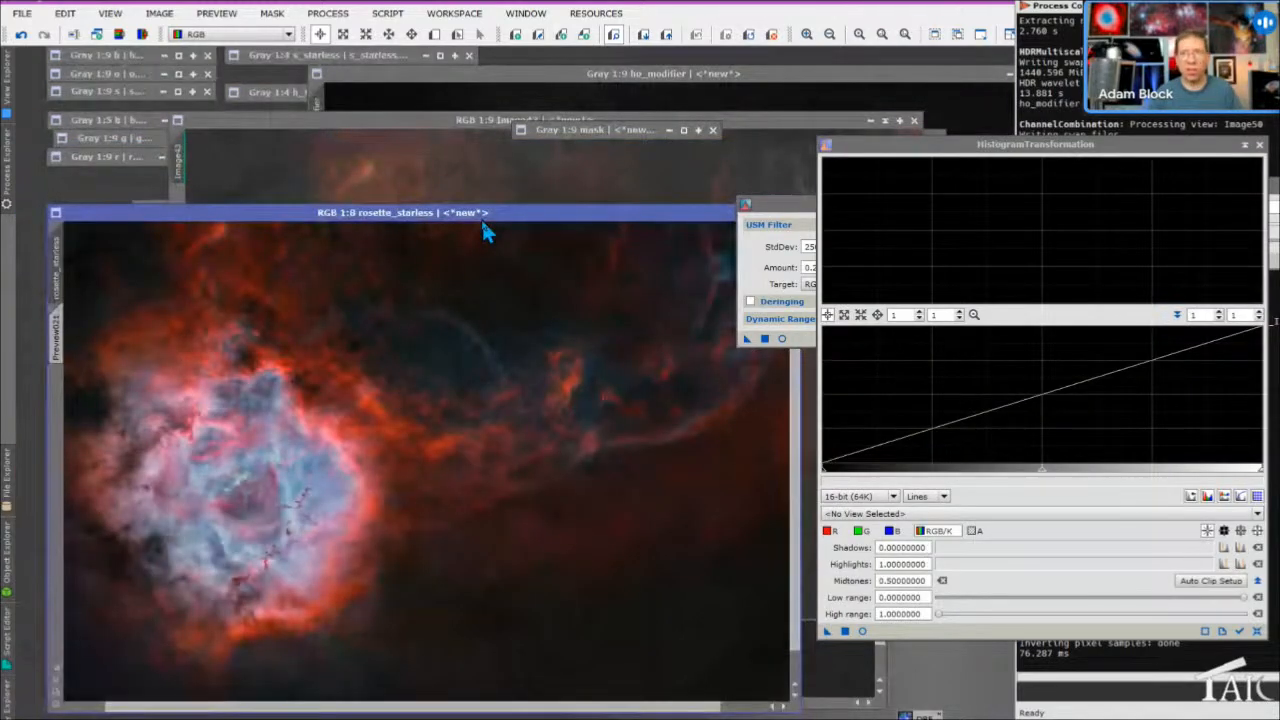
# Move the ho_modifier window aside and enlarge the unscreened_stars window to show the star field at 1:1
pyautogui.moveTo(416, 76); pyautogui.dragTo(647, 158)
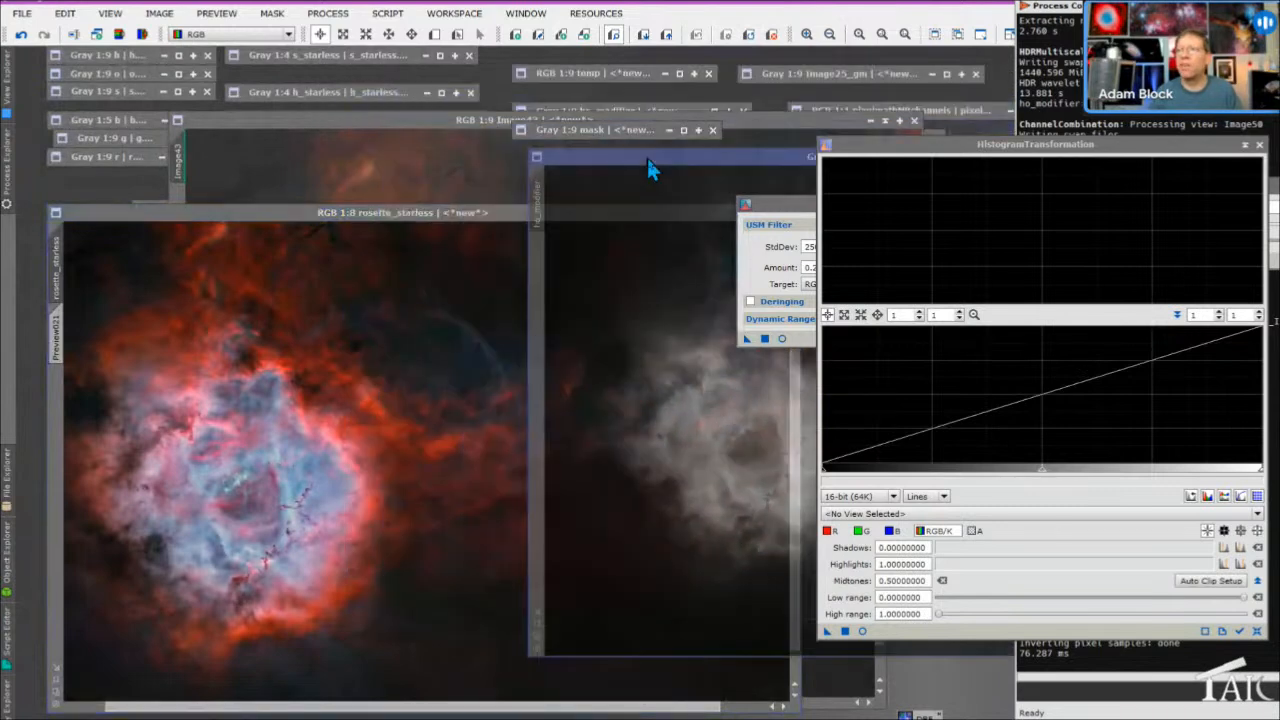
pyautogui.doubleClick(457, 121)
pyautogui.doubleClick(365, 122)
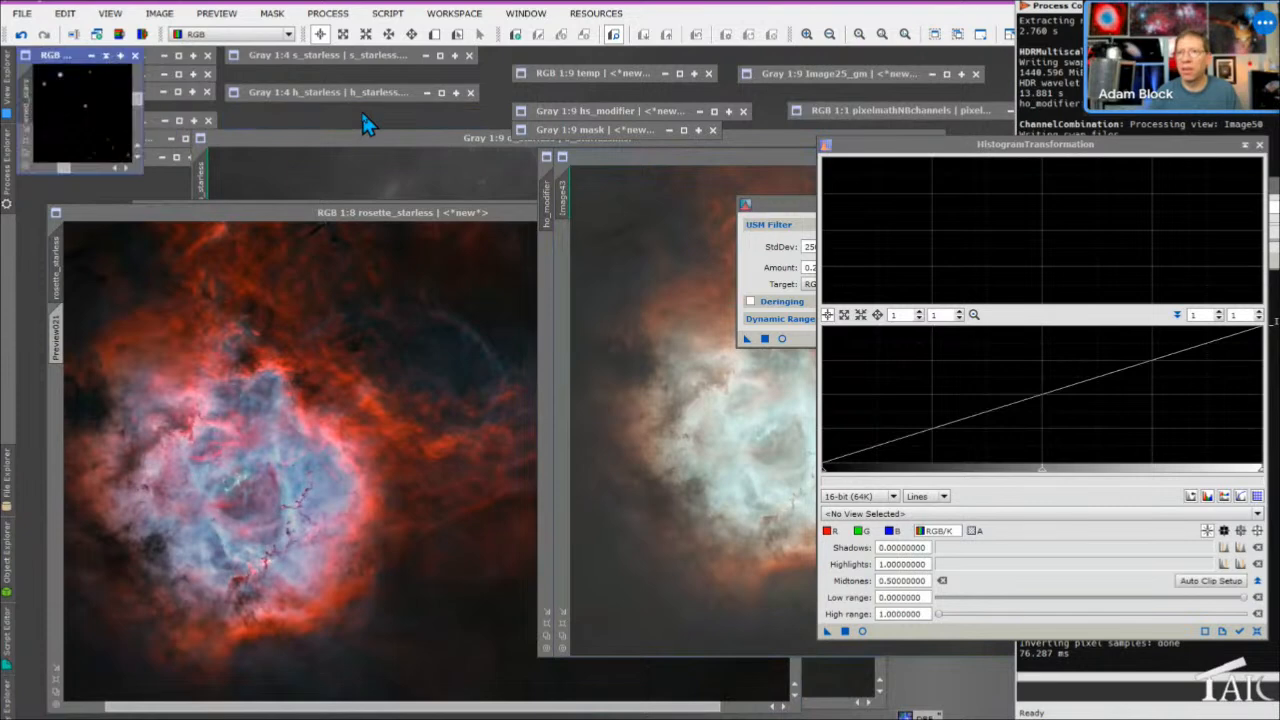
pyautogui.moveTo(145, 170); pyautogui.dragTo(787, 590)
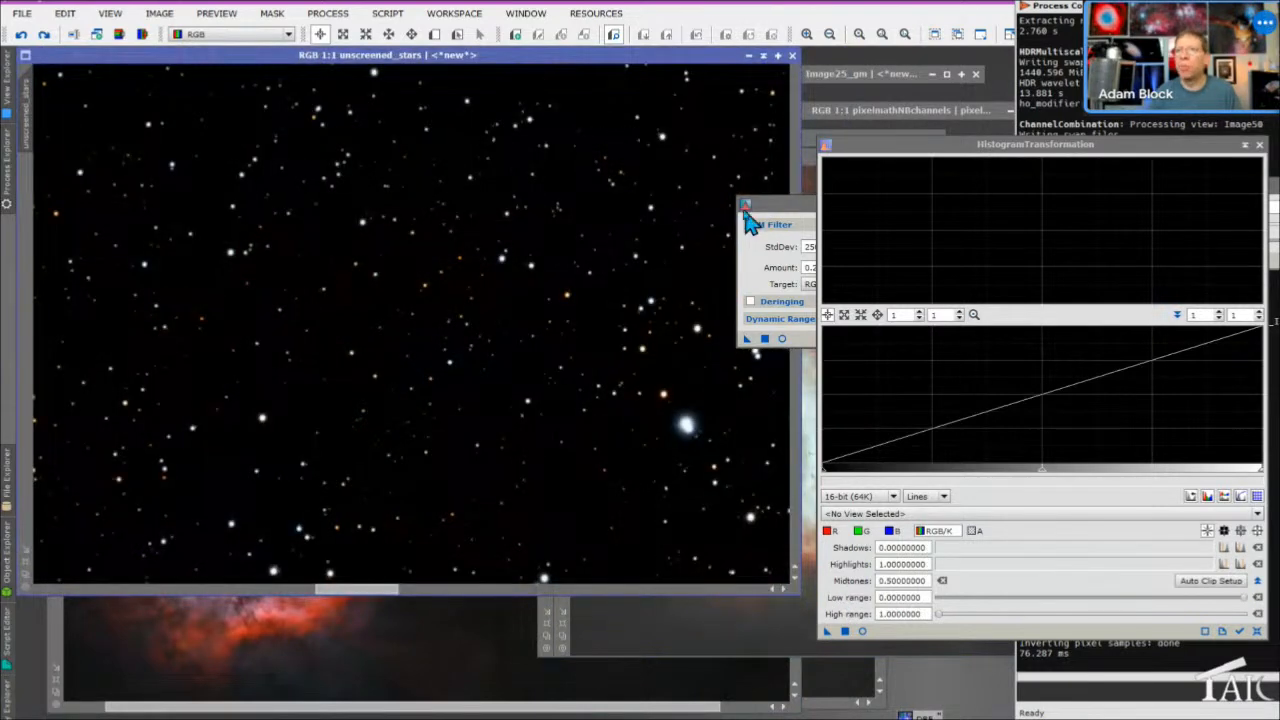
# Open StarXTerminator, examine its Unscreen Stars option, and close it without running the process
pyautogui.click(328, 13)
pyautogui.moveTo(348, 47)
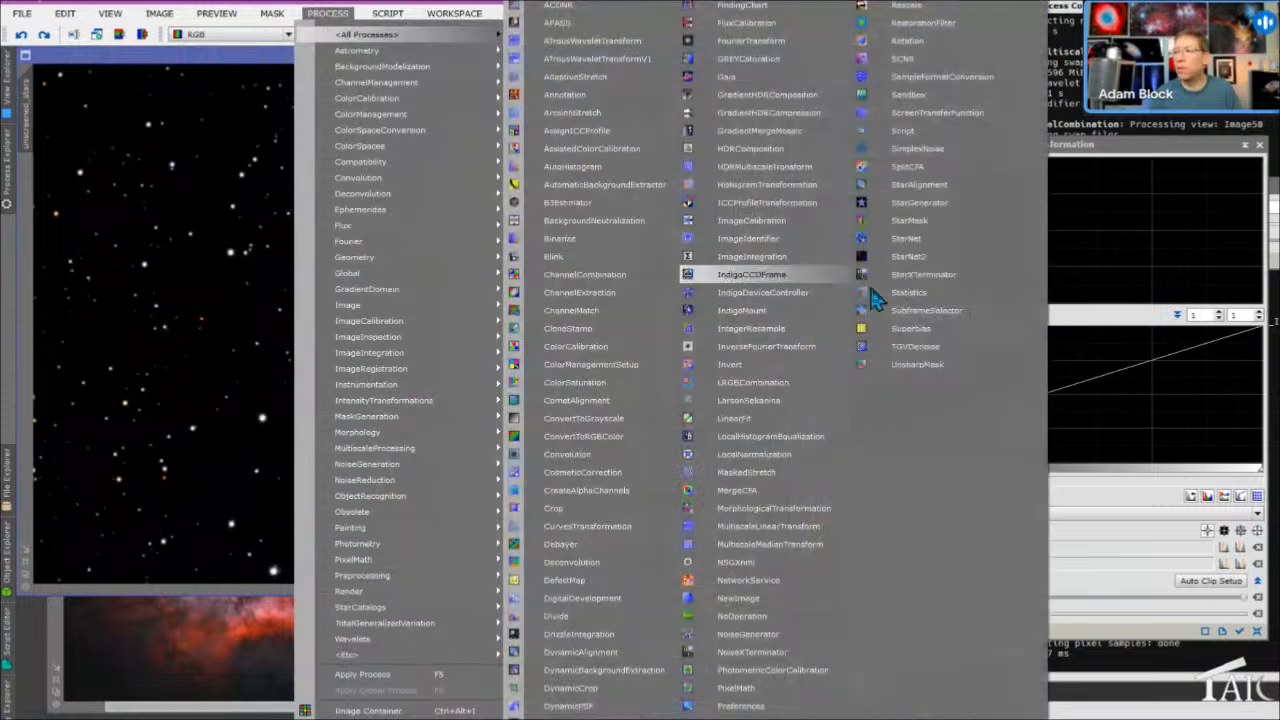
pyautogui.click(915, 280)
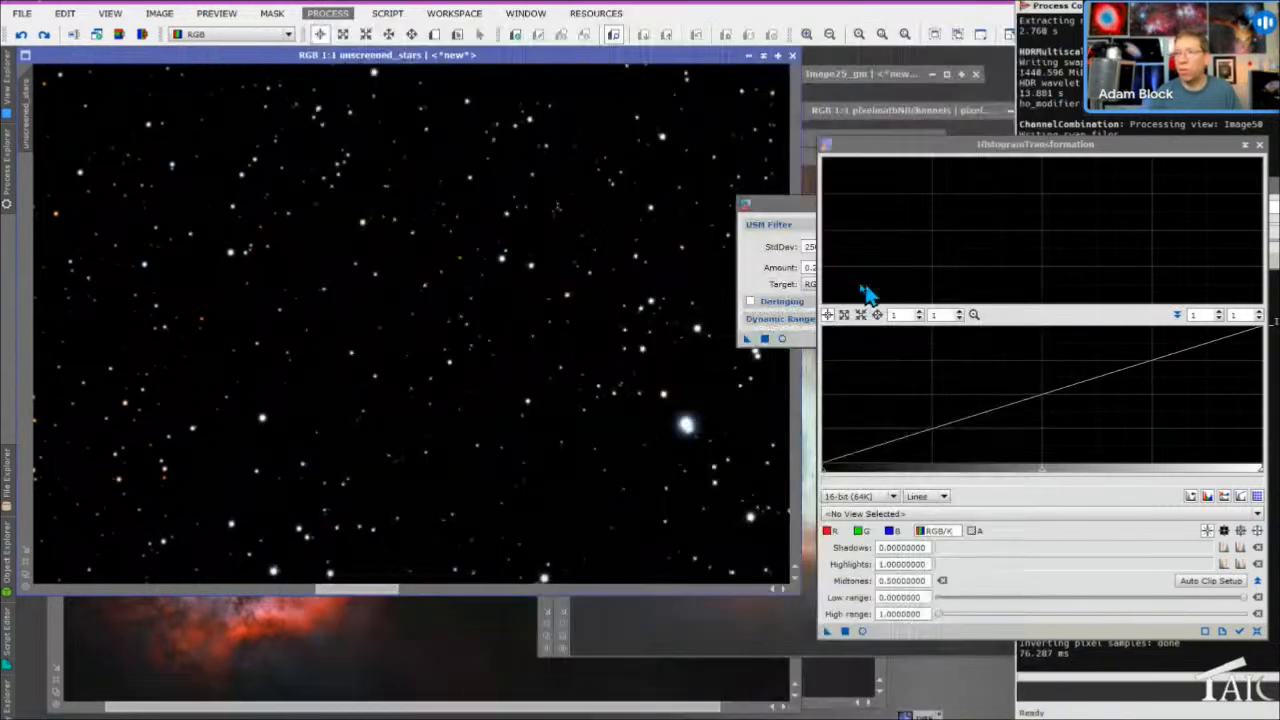
pyautogui.moveTo(960, 268); pyautogui.dragTo(738, 236)
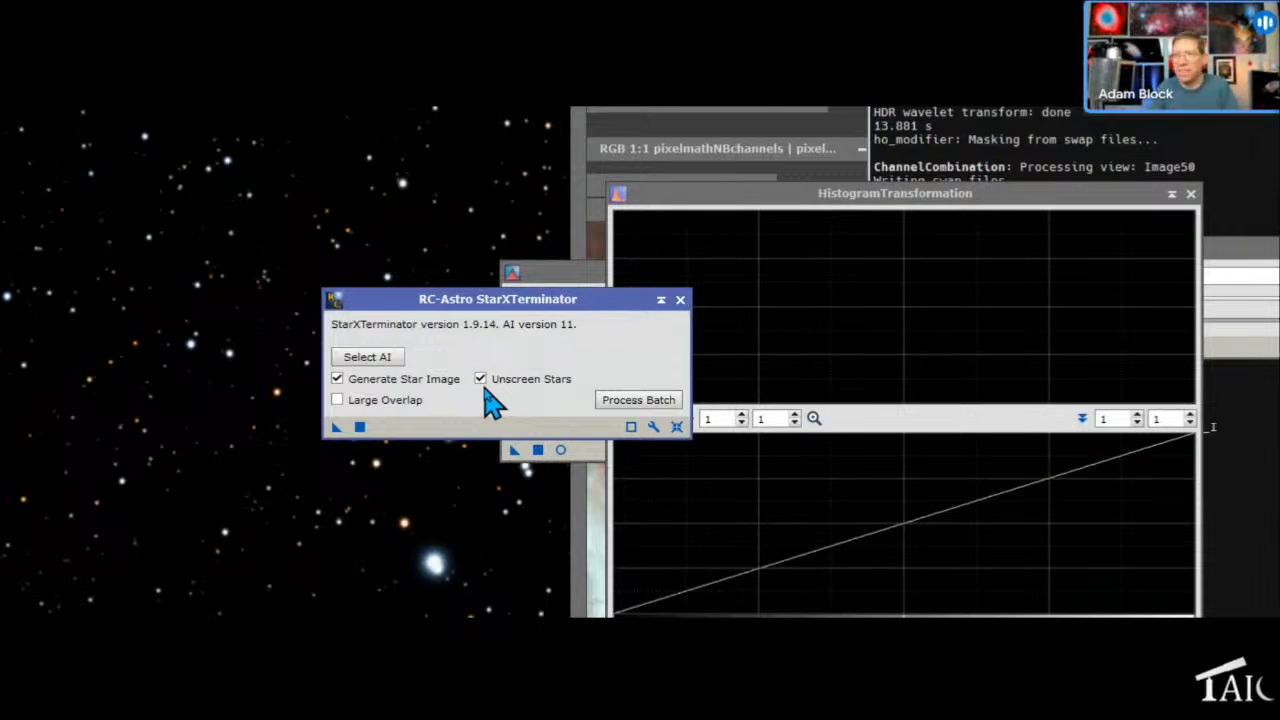
pyautogui.click(680, 300)
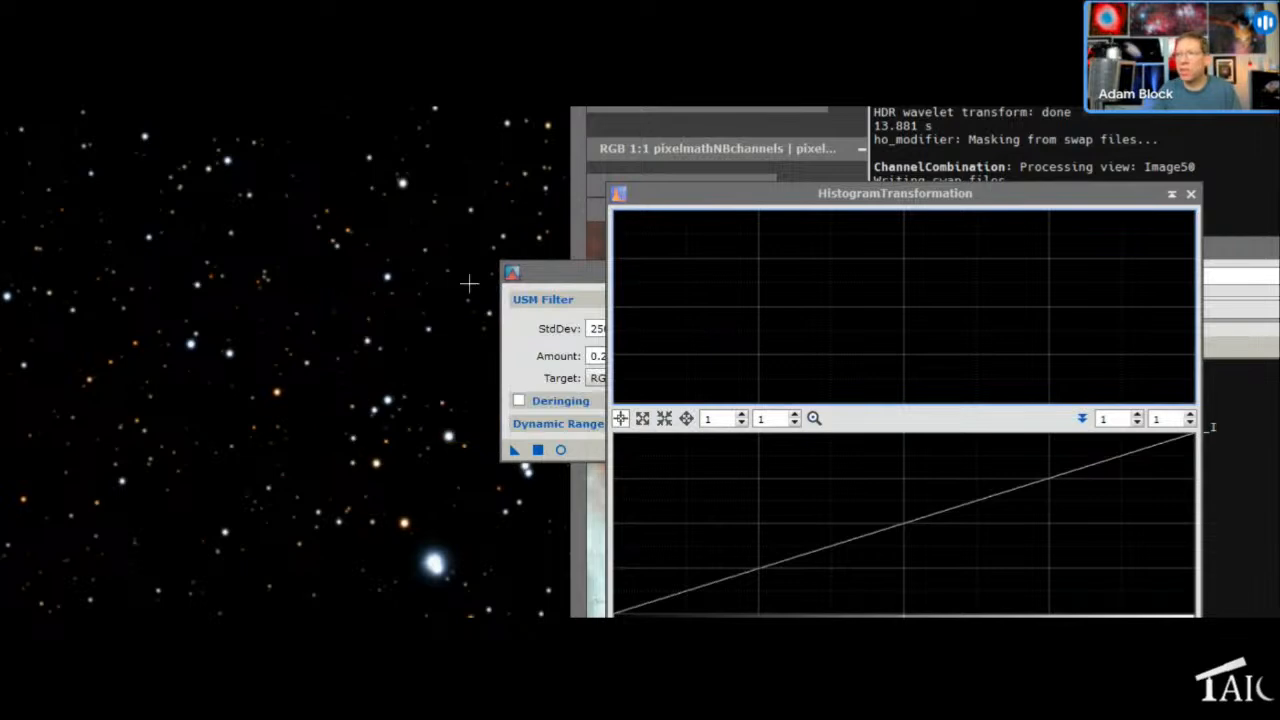
# Arrange the process windows clear of rosette_starless and open PixelMath
pyautogui.moveTo(748, 207); pyautogui.dragTo(846, 400)
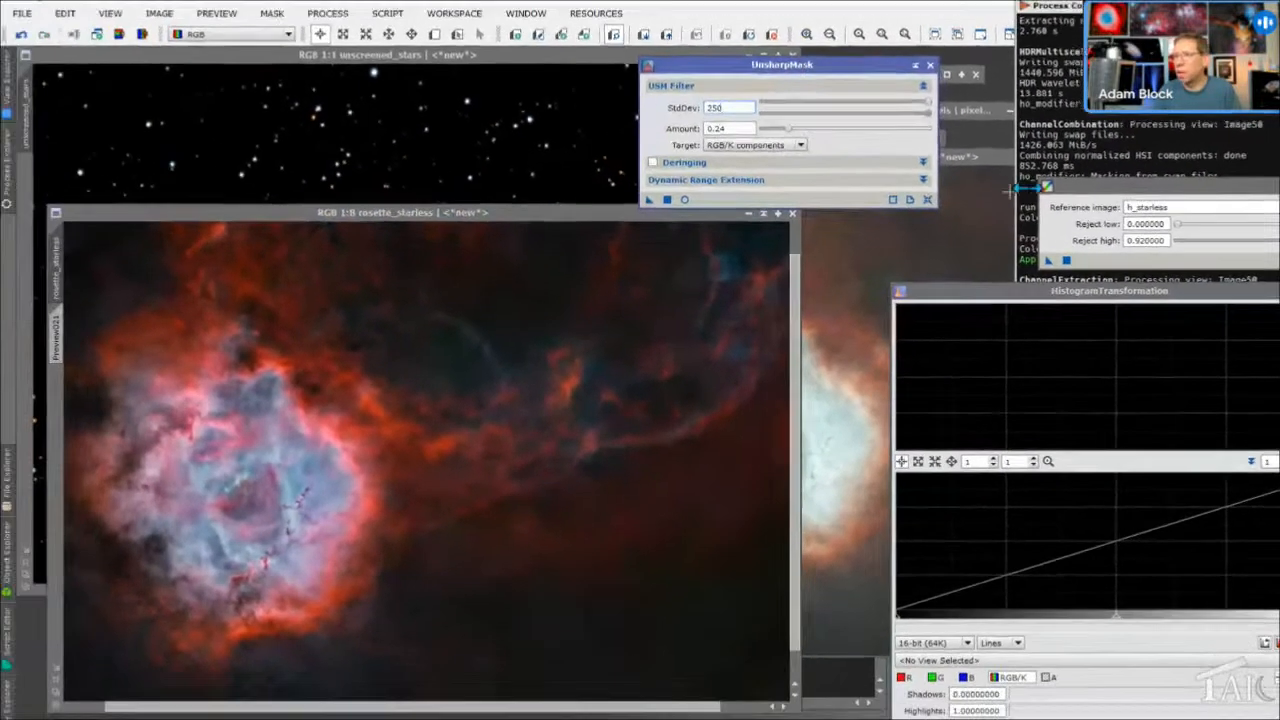
pyautogui.moveTo(972, 289); pyautogui.dragTo(987, 173)
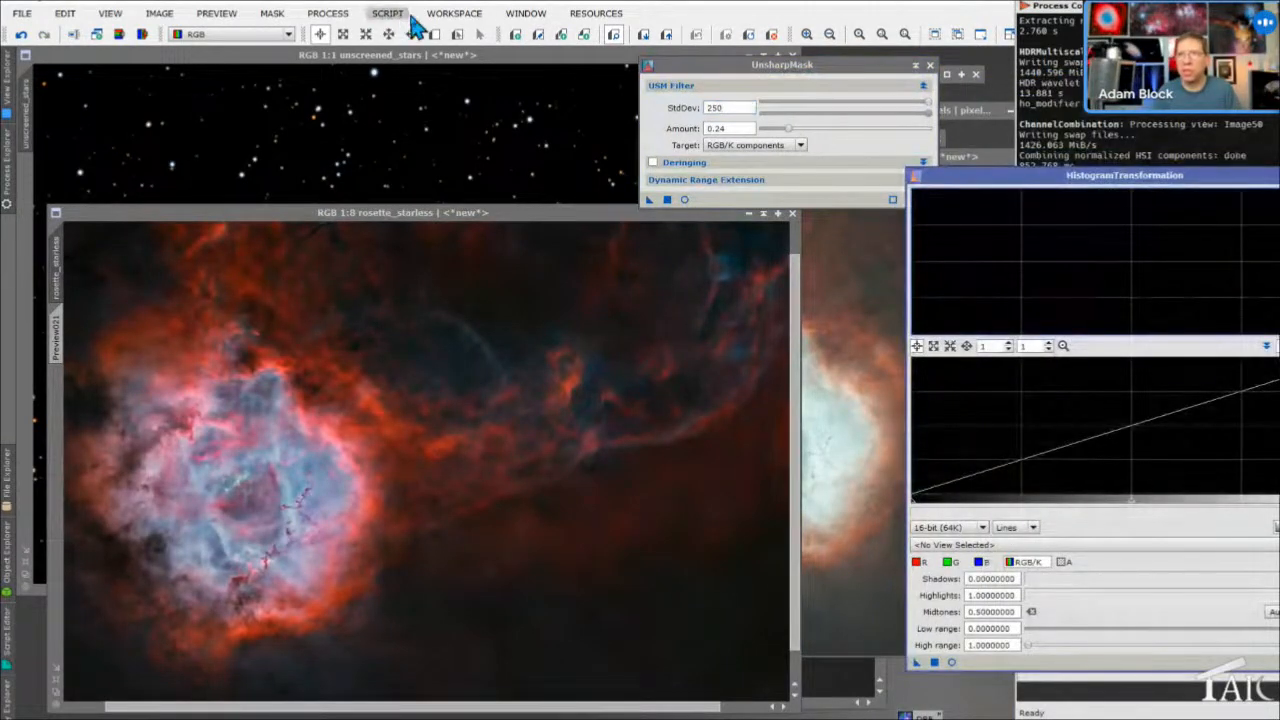
pyautogui.click(328, 13)
pyautogui.moveTo(365, 34)
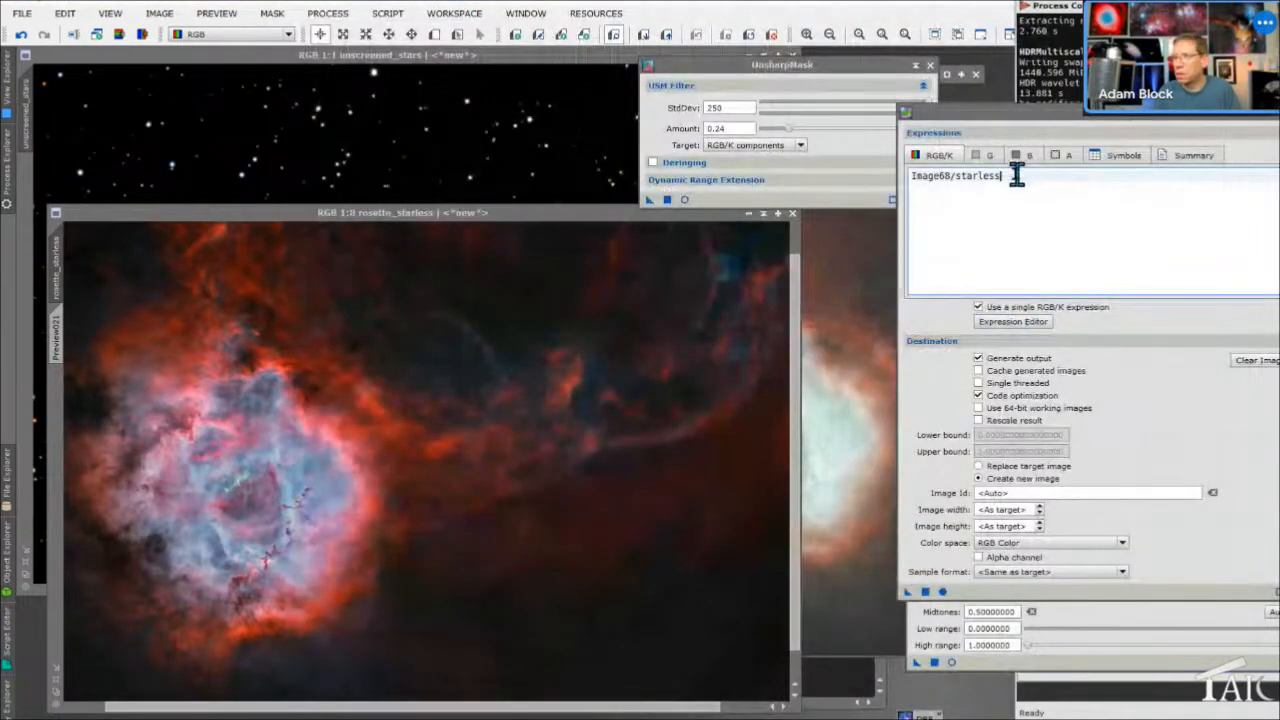
# Replace the PixelMath expression with combine(rosette_starless,unscreened_stars,op_screen()) and reposition the rosette_starless window
pyautogui.moveTo(1016, 175); pyautogui.dragTo(857, 183)
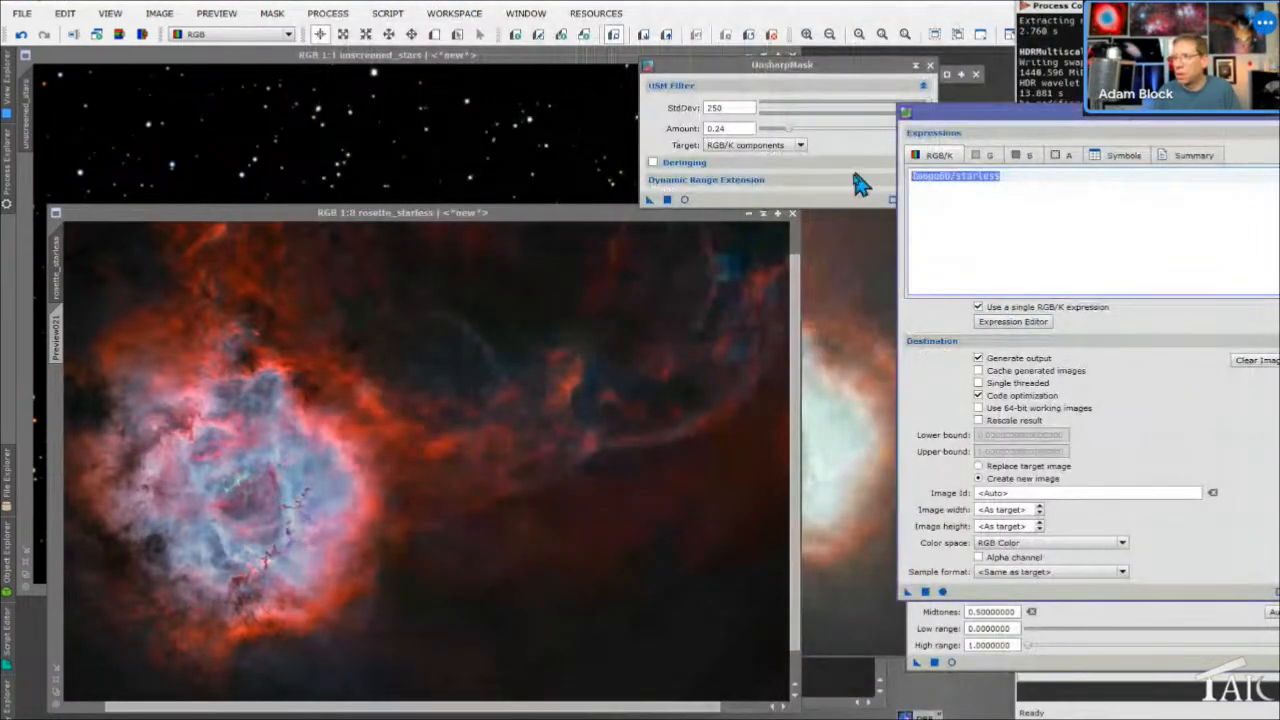
pyautogui.write('combine')
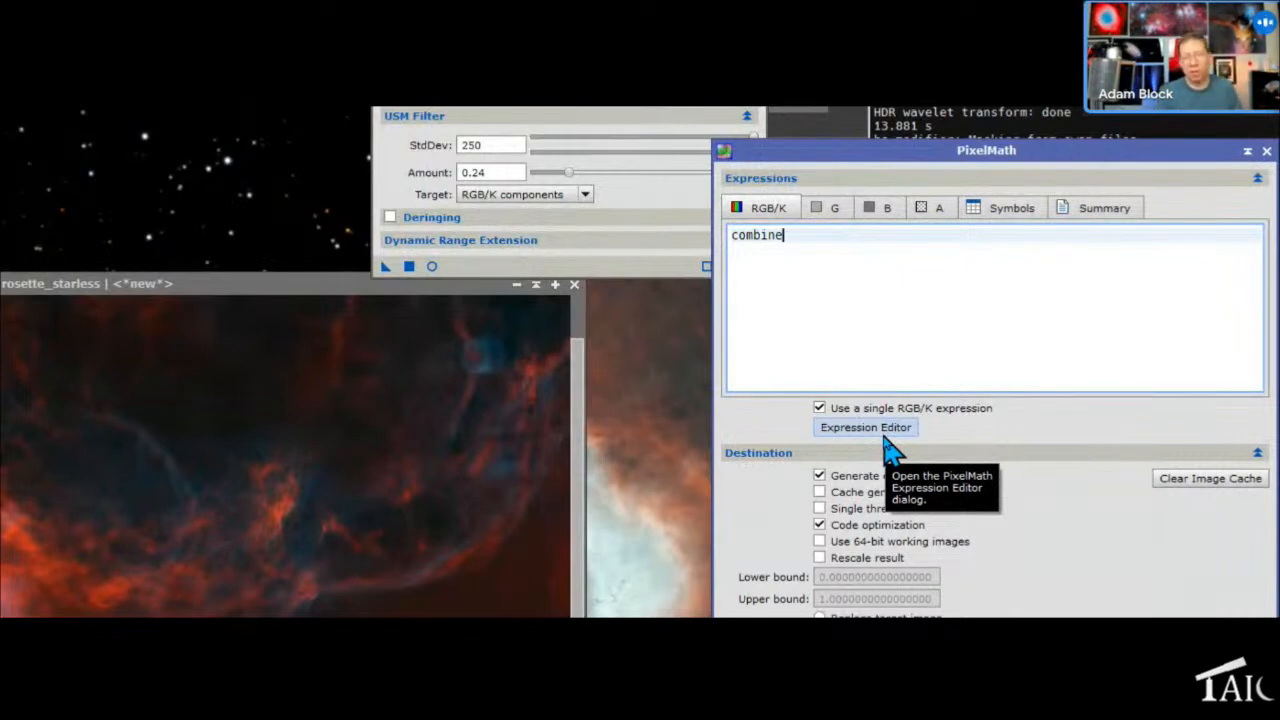
pyautogui.write('(rosette_starless')
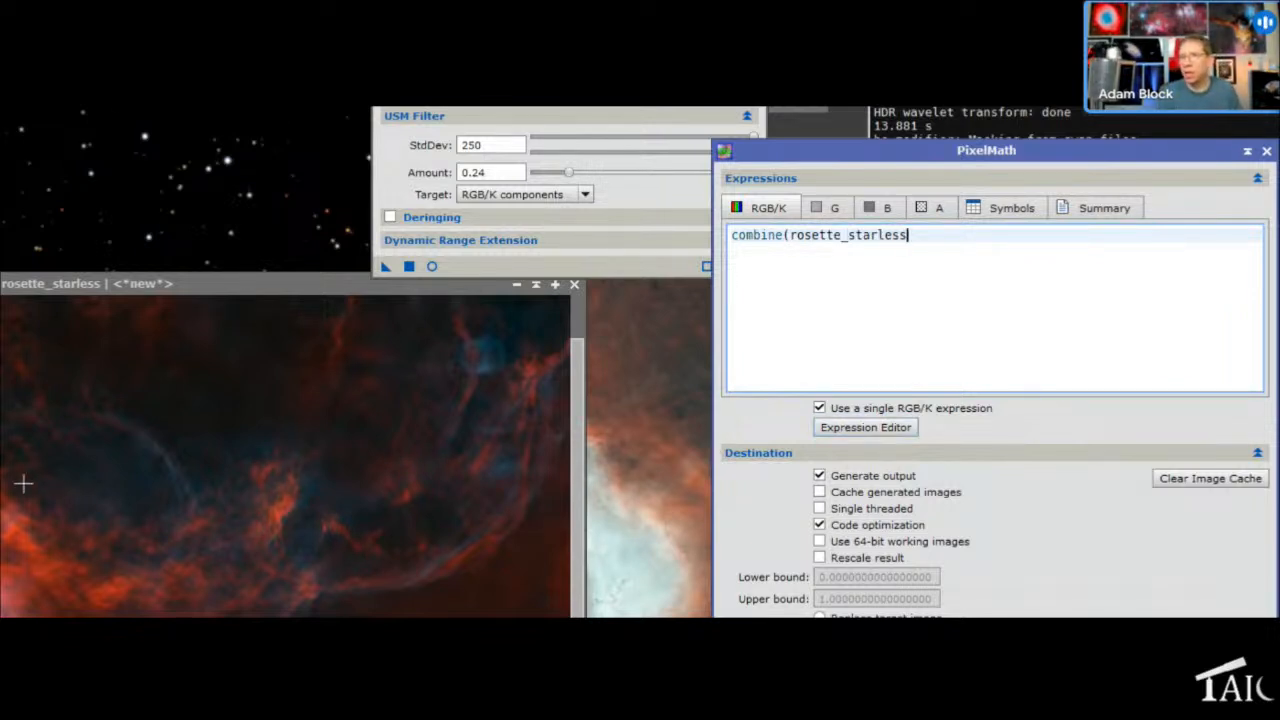
pyautogui.click(1105, 320)
pyautogui.write(',')
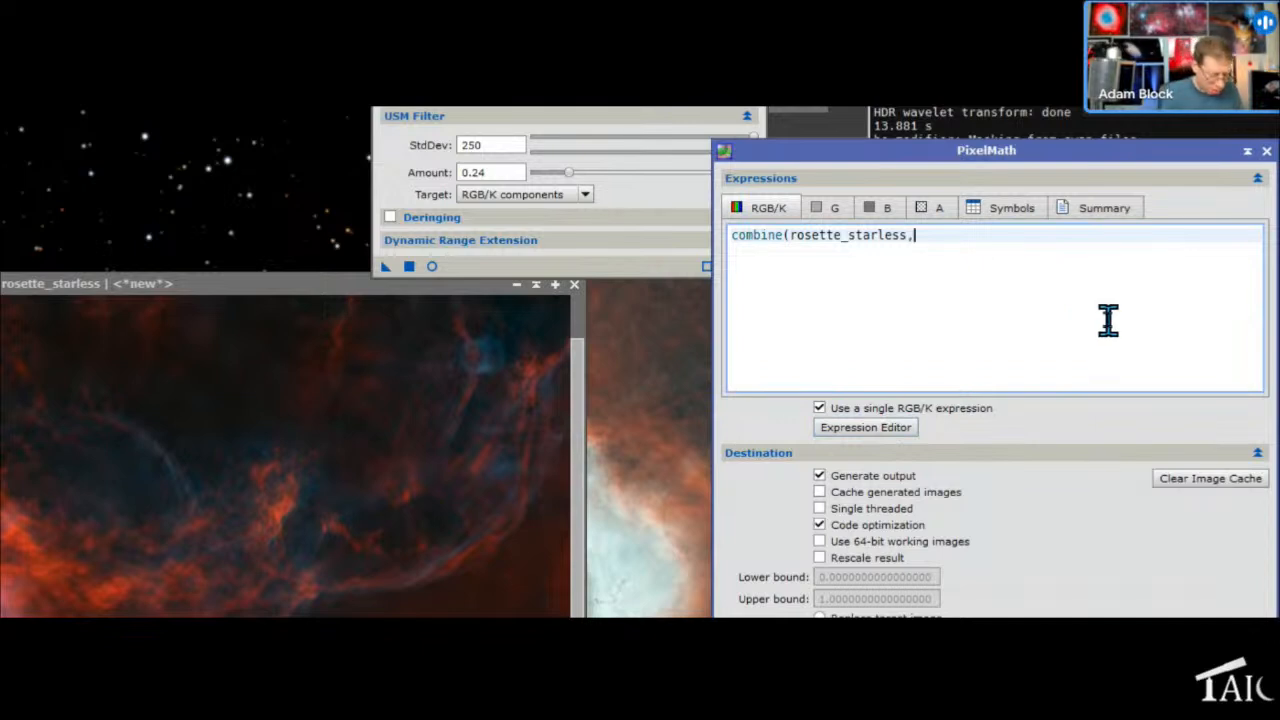
pyautogui.write('unscreened_stars')
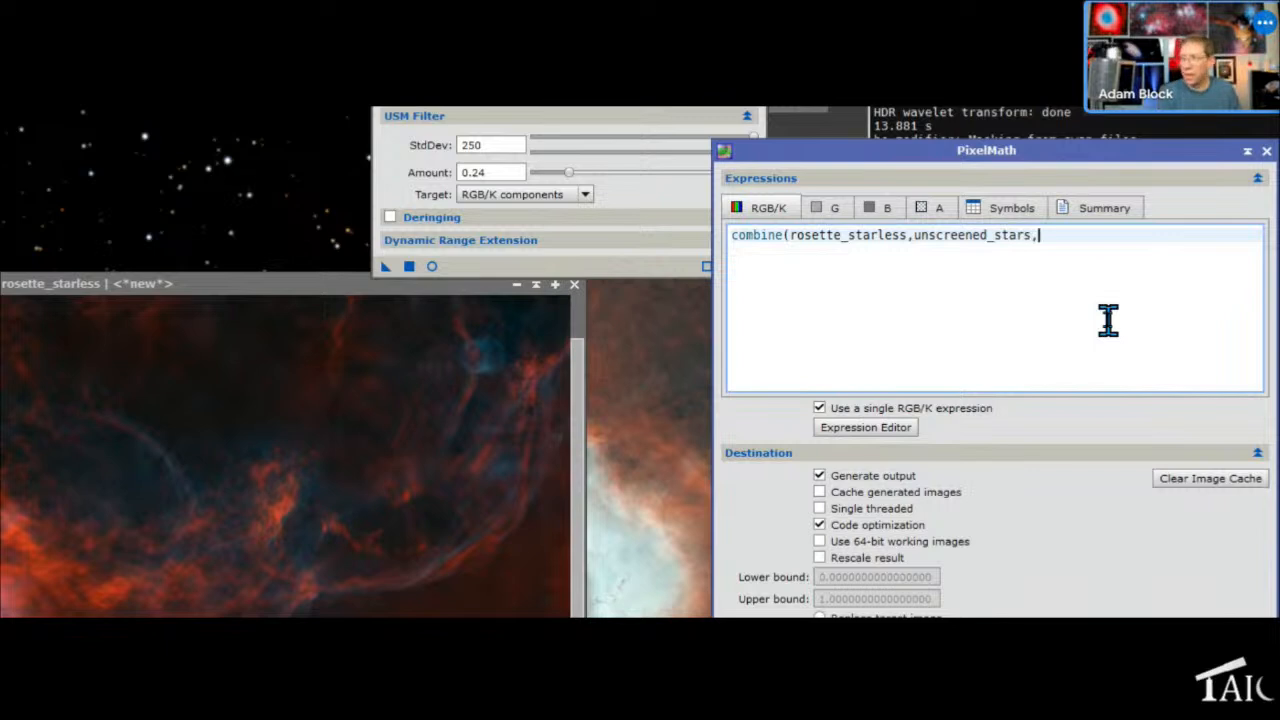
pyautogui.write(',op_screen())')
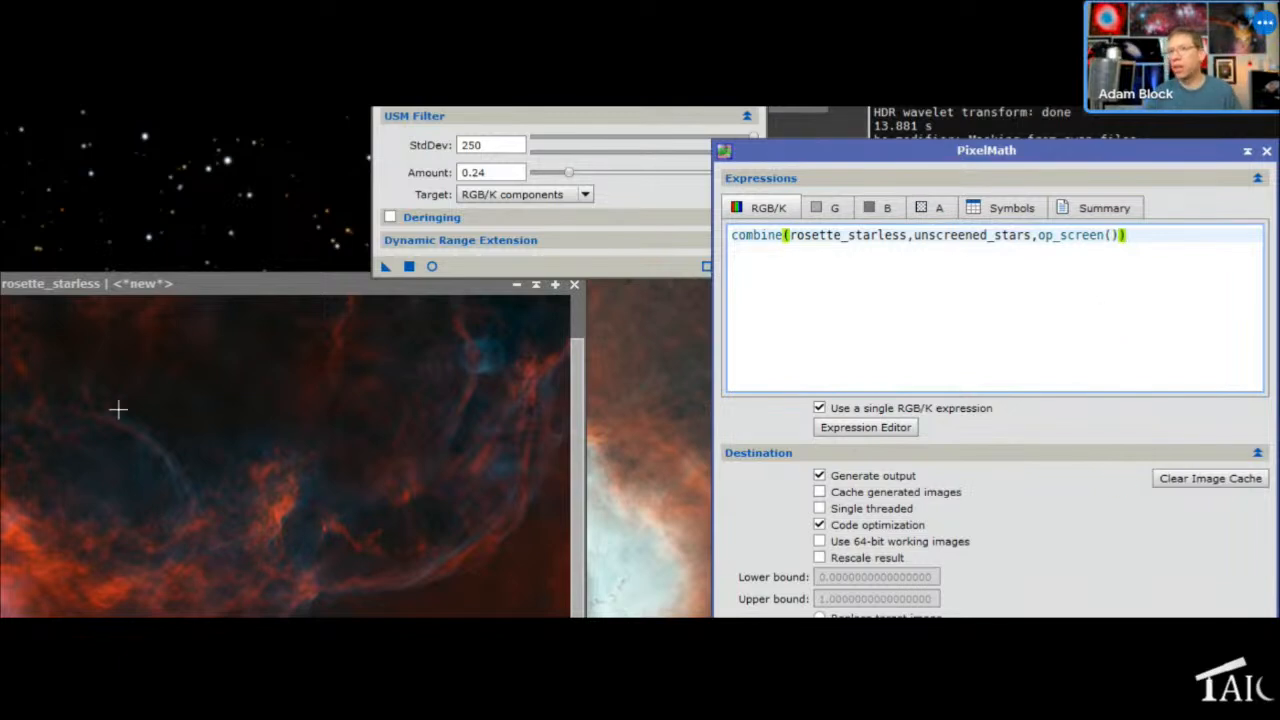
pyautogui.moveTo(42, 296); pyautogui.dragTo(38, 182)
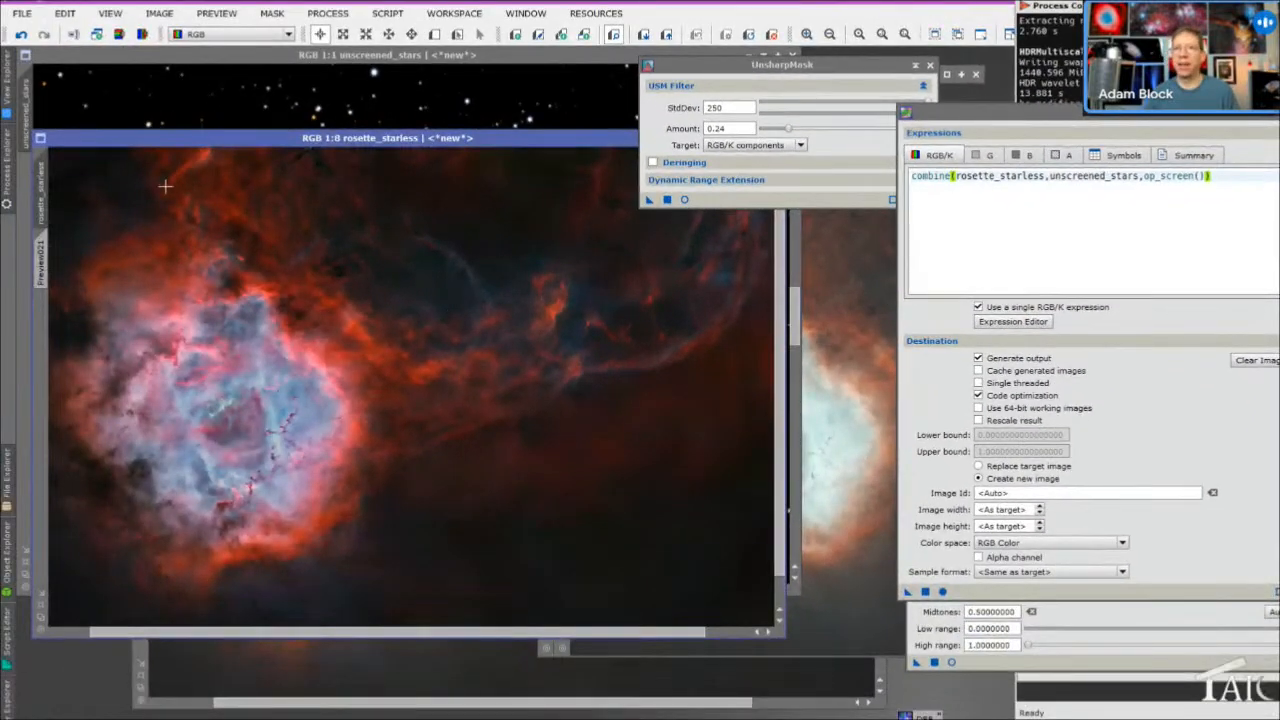
# Duplicate the rosette_starless image and place the copy over the original window
pyautogui.moveTo(119, 142); pyautogui.dragTo(135, 115)
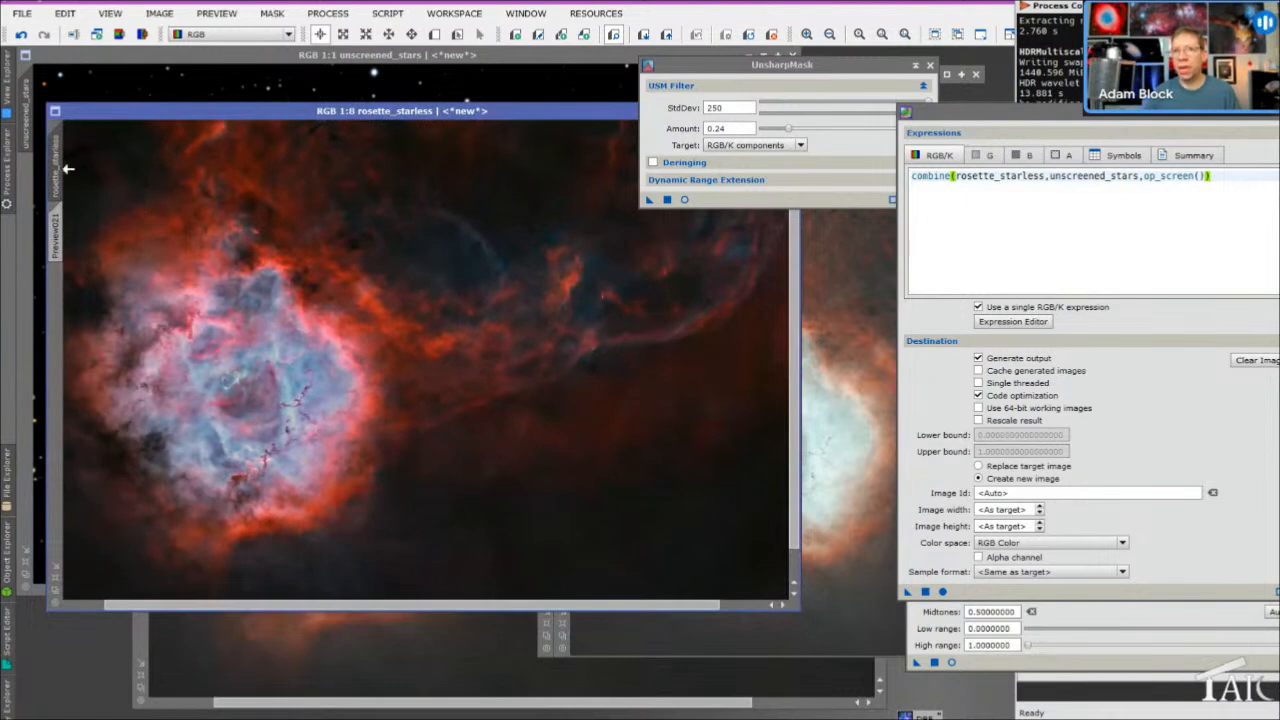
pyautogui.moveTo(61, 168)
pyautogui.moveTo(61, 168); pyautogui.dragTo(110, 688)
pyautogui.moveTo(216, 645); pyautogui.dragTo(168, 162)
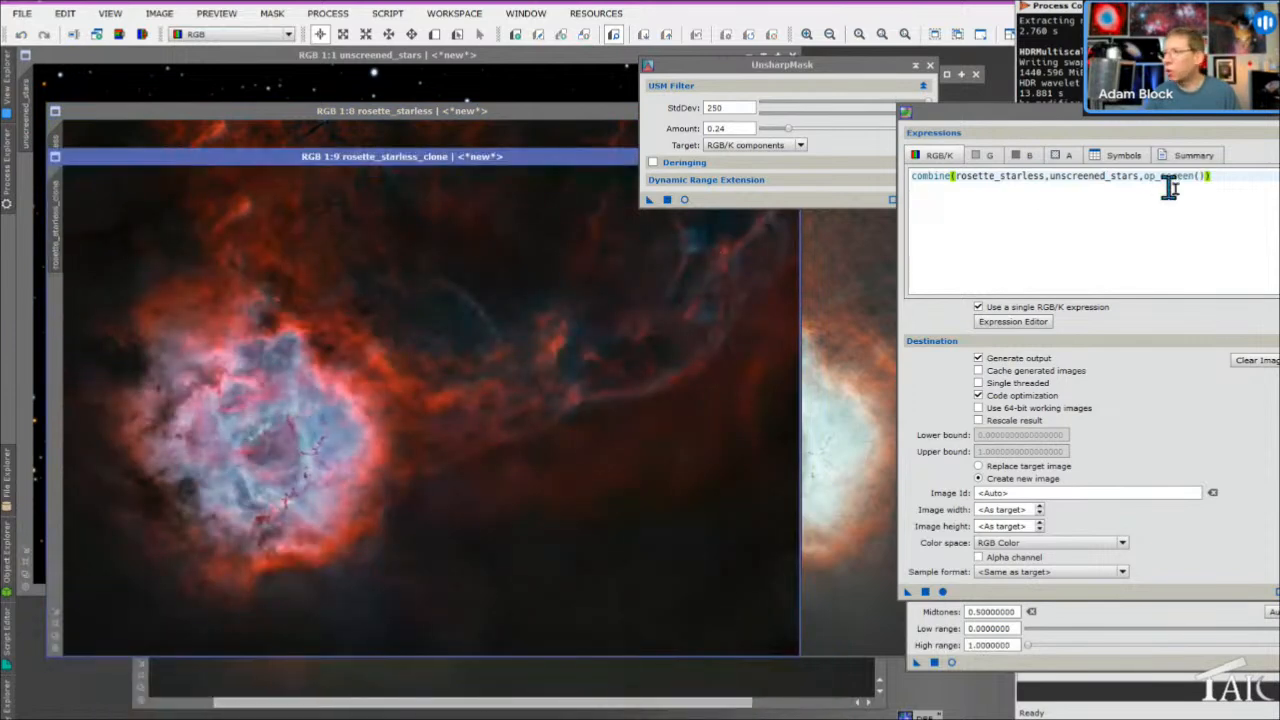
# Change the PixelMath expression to combine(rosette_starless_clone,unscreened_stars,op_screen()) and run it to create a new image
pyautogui.click(1045, 190)
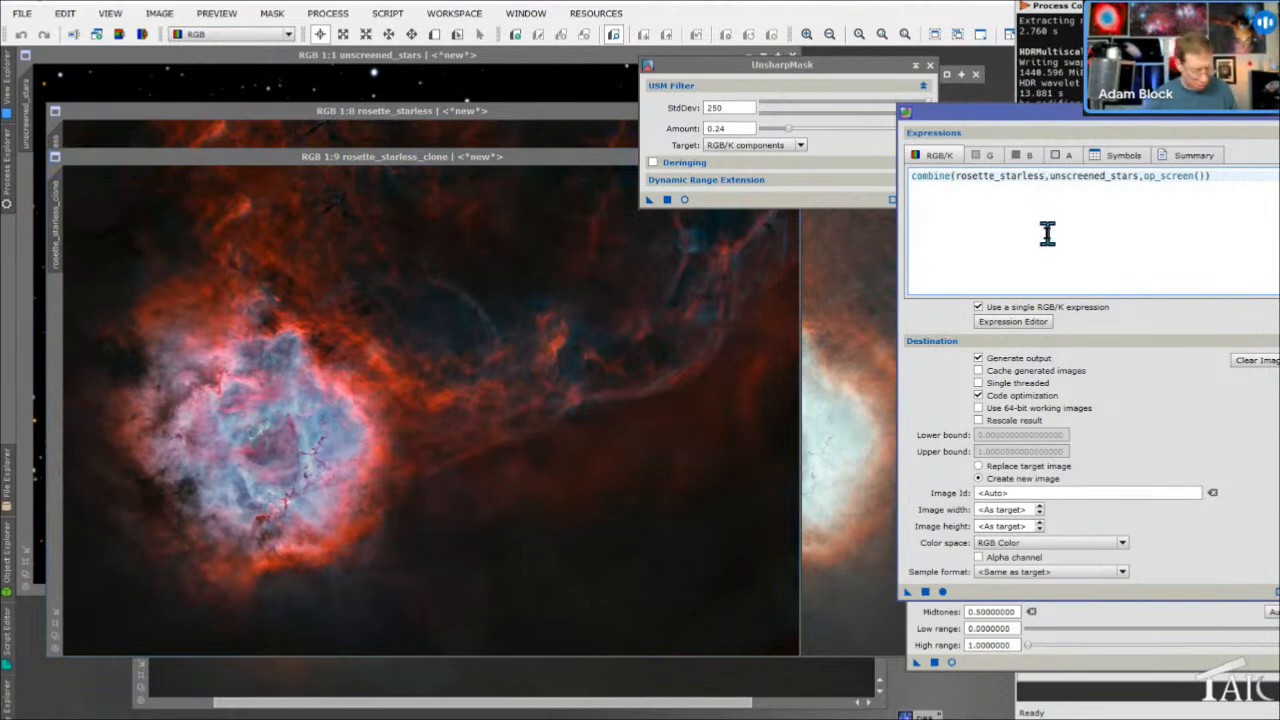
pyautogui.write('_clone')
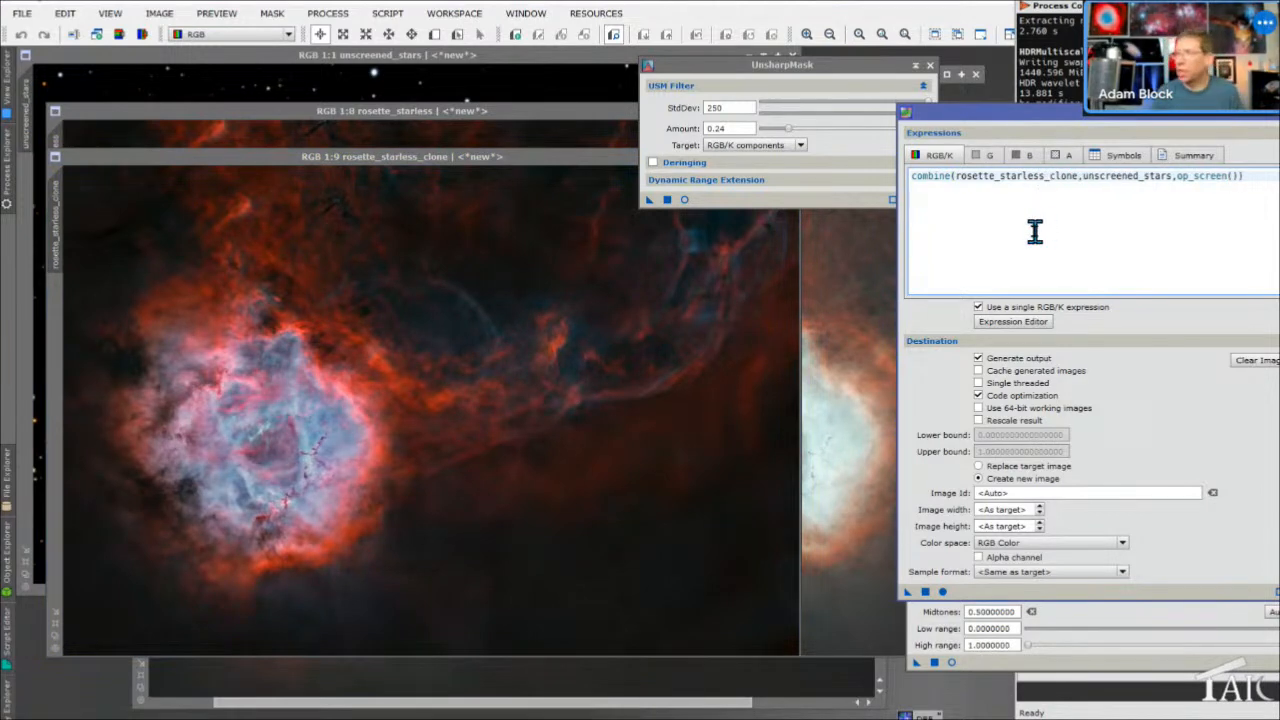
pyautogui.click(927, 593)
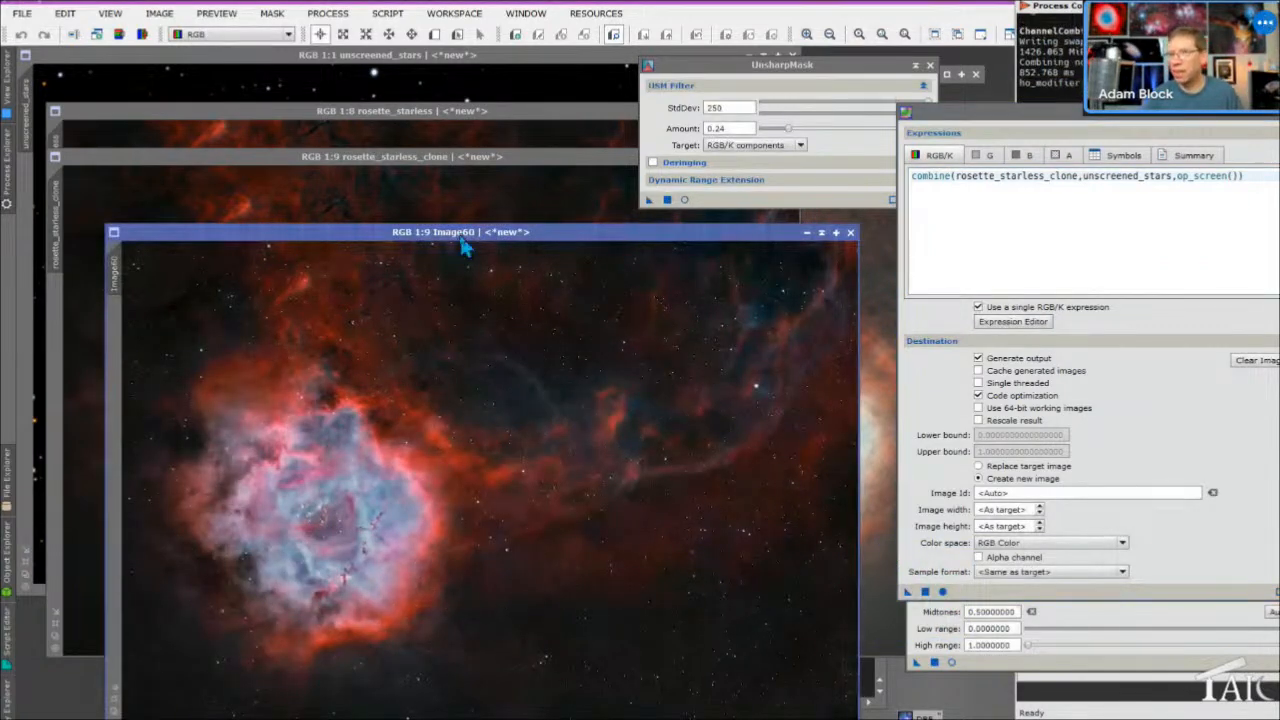
# Bring the combined star image over the clone and inspect its stars at 1:1 and 3:1 in the red outer nebulosity
pyautogui.moveTo(458, 232); pyautogui.dragTo(425, 157)
pyautogui.scroll(2, 433, 330)
pyautogui.scroll(6, 433, 330)
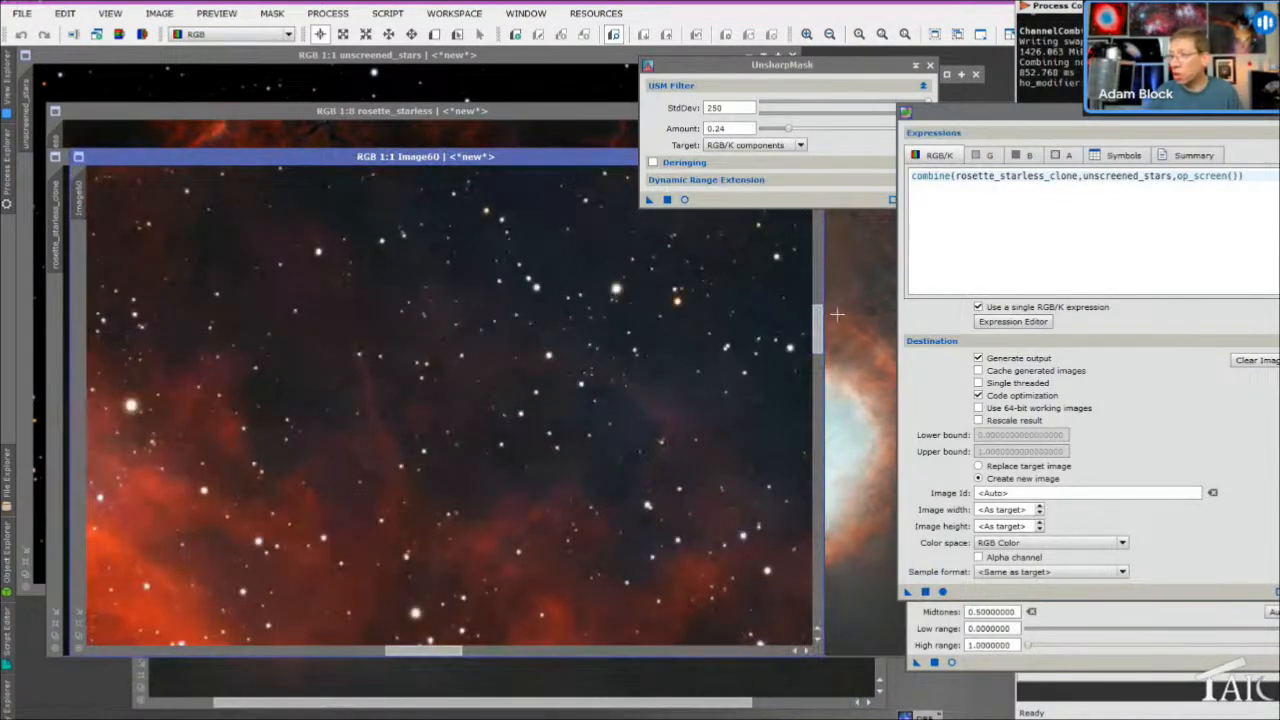
pyautogui.moveTo(822, 318); pyautogui.dragTo(808, 397)
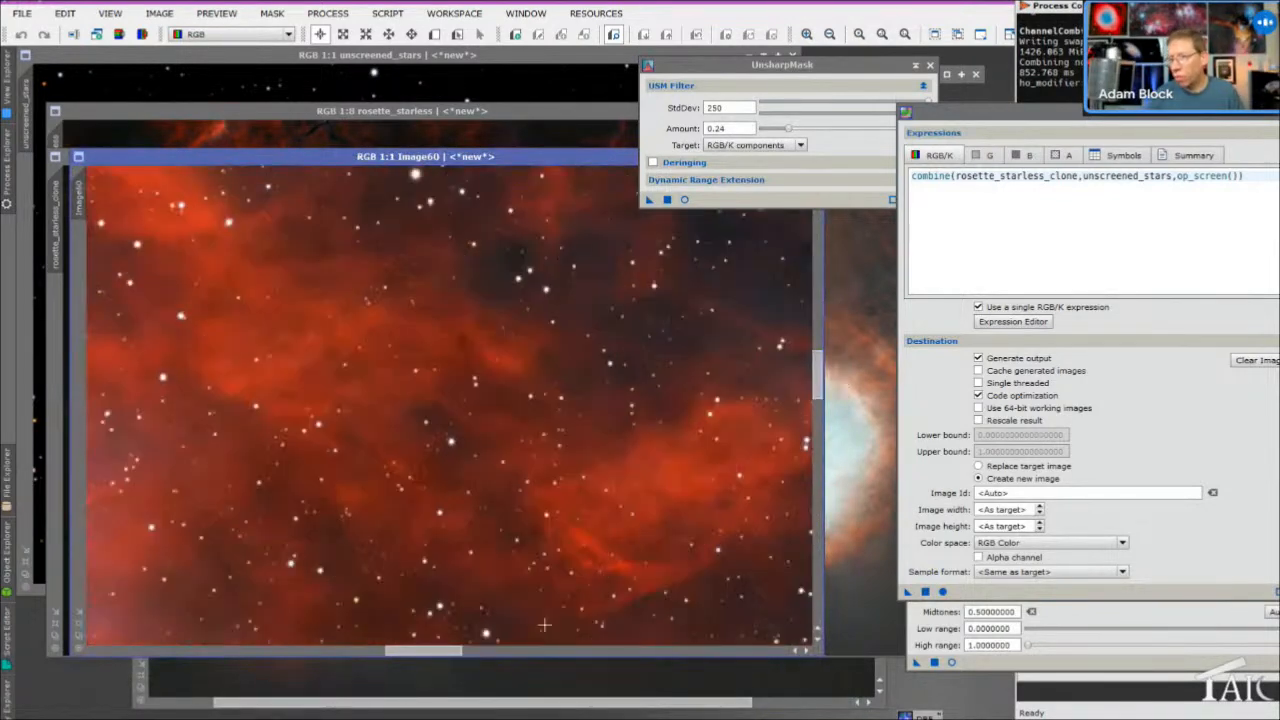
pyautogui.scroll(2, 517, 532)
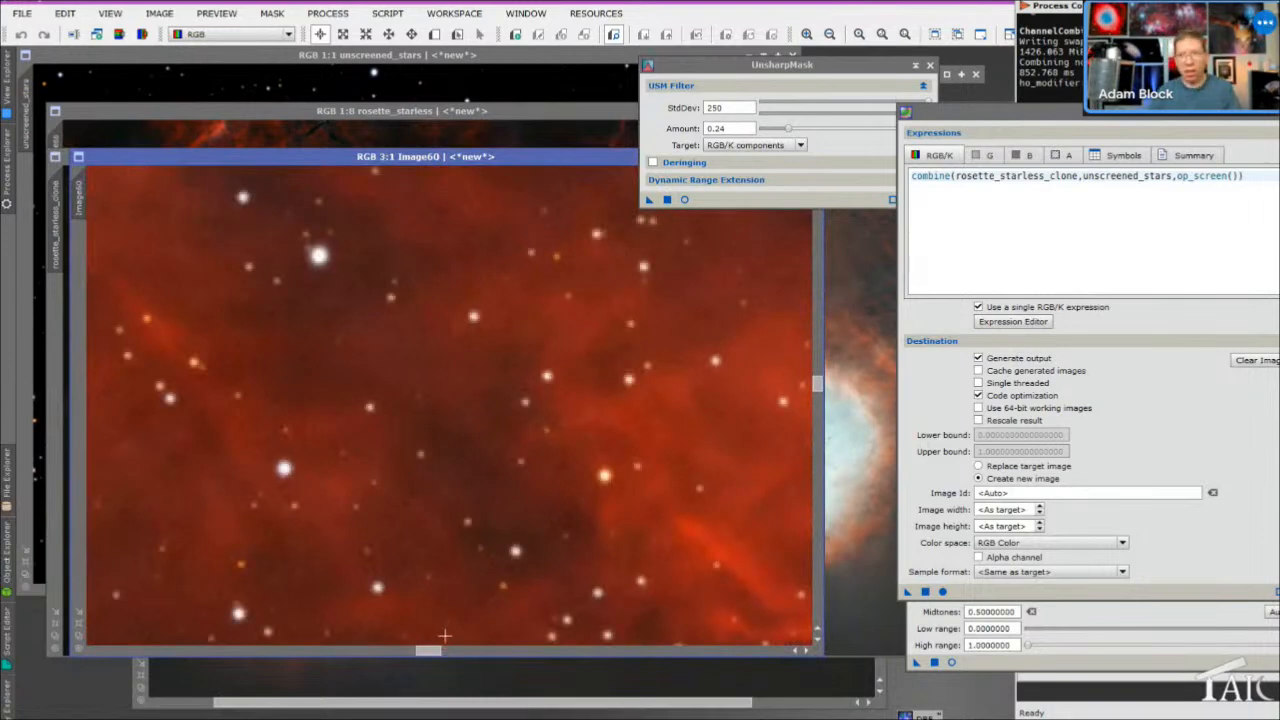
# Inspect the screened stars across the blue nebula core at several magnifications and return to the full view at 1:10
pyautogui.moveTo(443, 651); pyautogui.dragTo(360, 652)
pyautogui.moveTo(810, 390); pyautogui.dragTo(828, 434)
pyautogui.scroll(1, 468, 430)
pyautogui.scroll(-2, 468, 430)
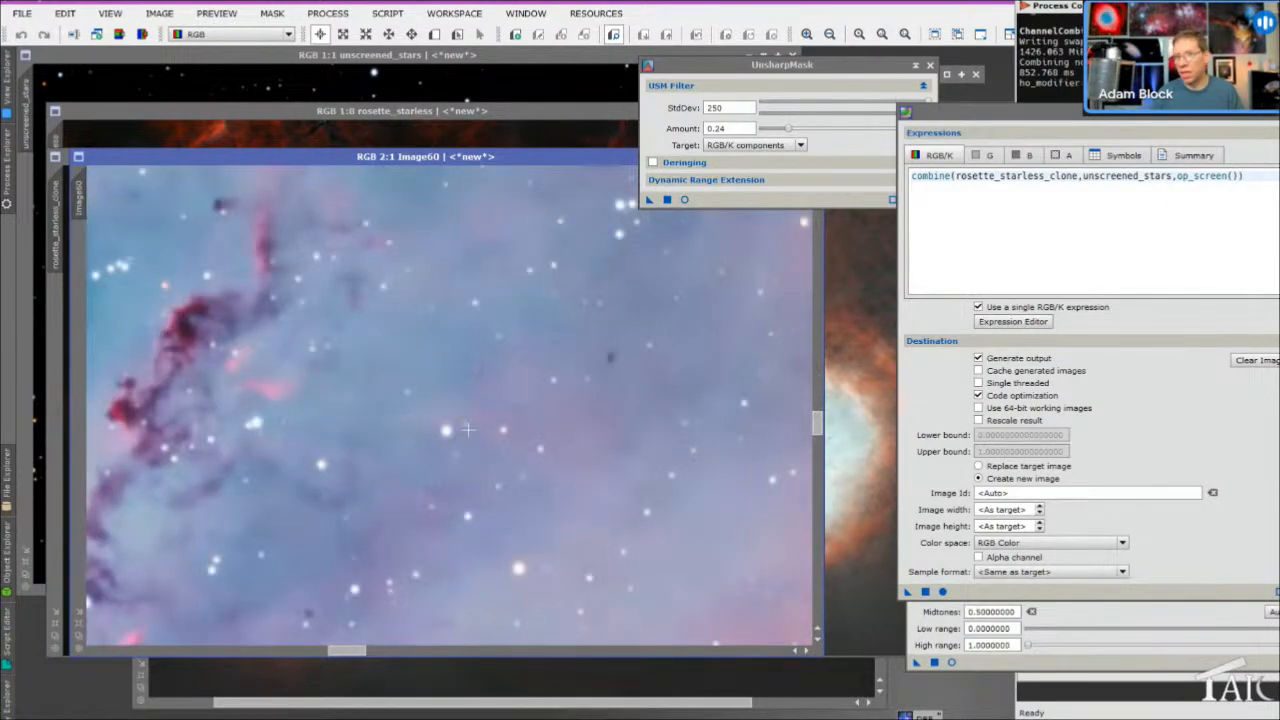
pyautogui.scroll(-1, 468, 430)
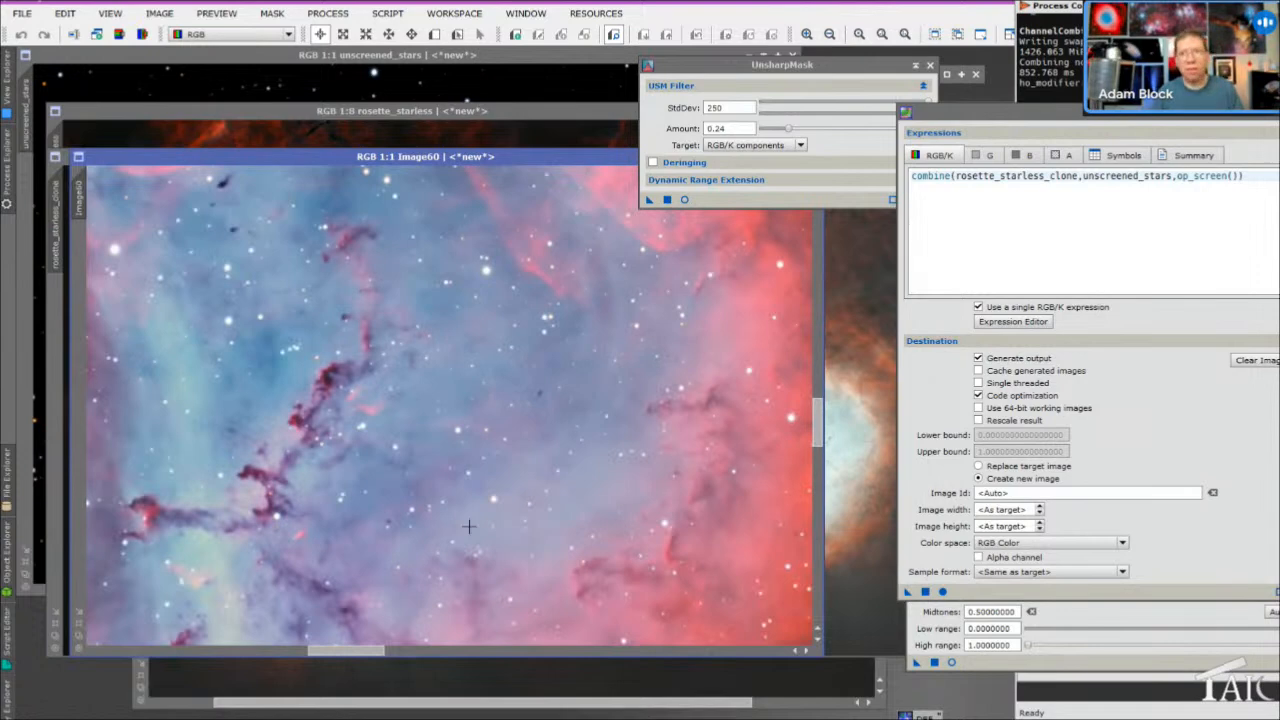
pyautogui.moveTo(381, 660); pyautogui.dragTo(343, 661)
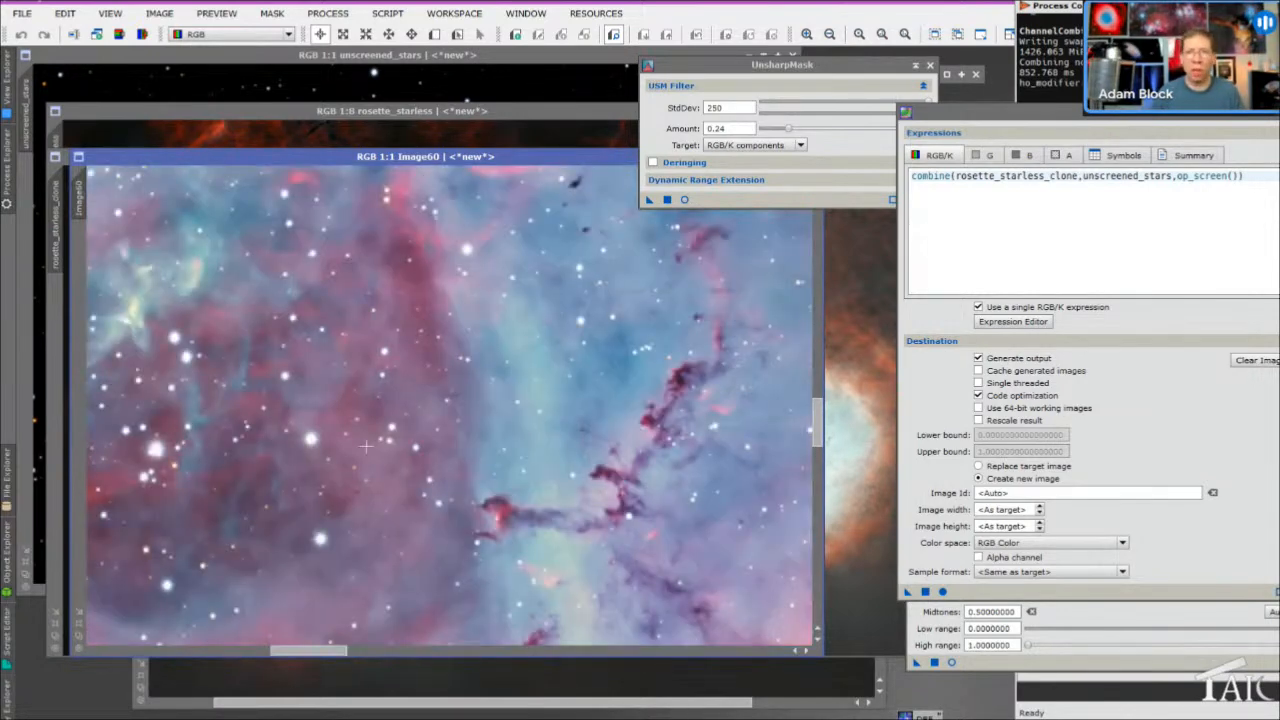
pyautogui.scroll(-2, 366, 446)
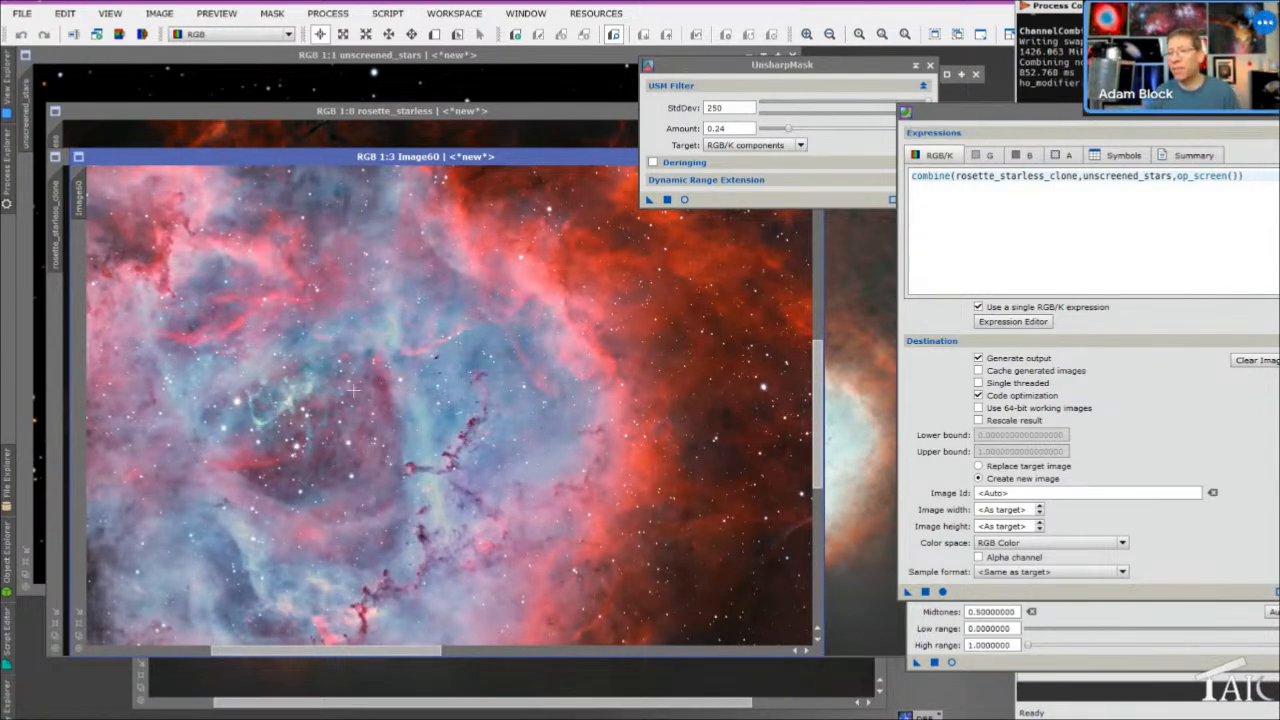
pyautogui.scroll(-7, 352, 390)
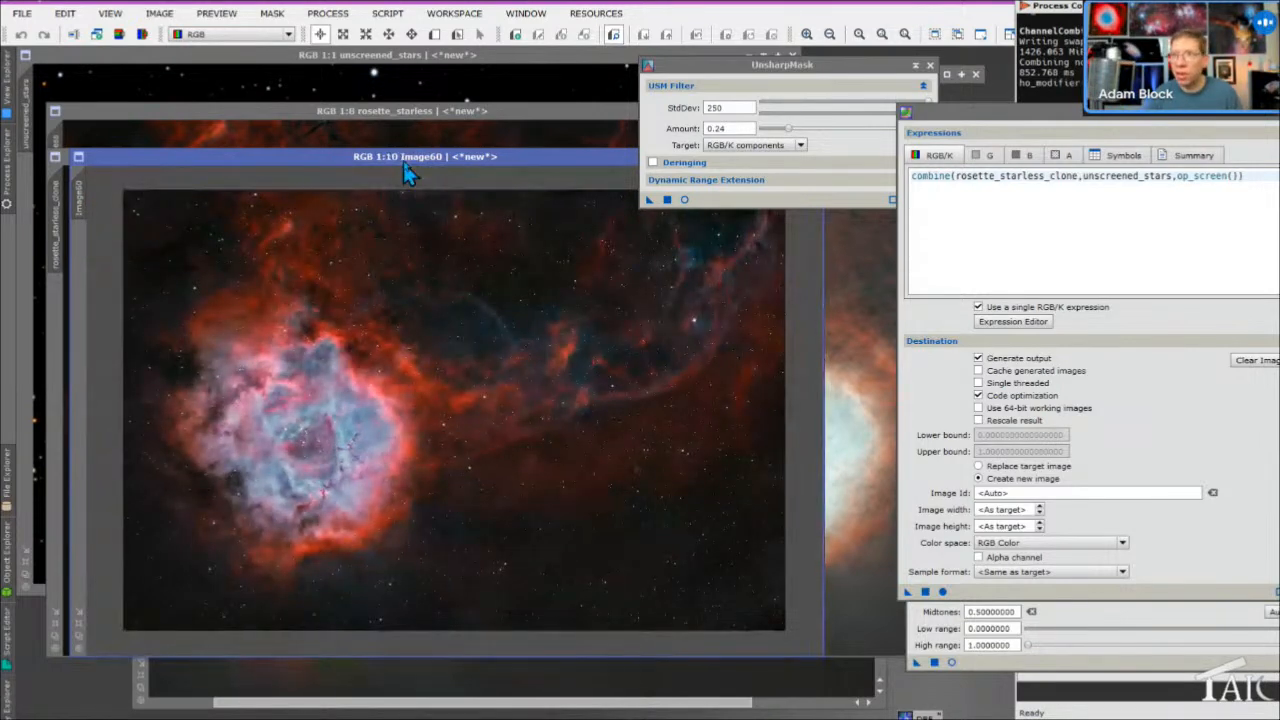
# Move the combined Image60 and the rosette_starless_clone windows aside and close both
pyautogui.moveTo(400, 158); pyautogui.dragTo(279, 342)
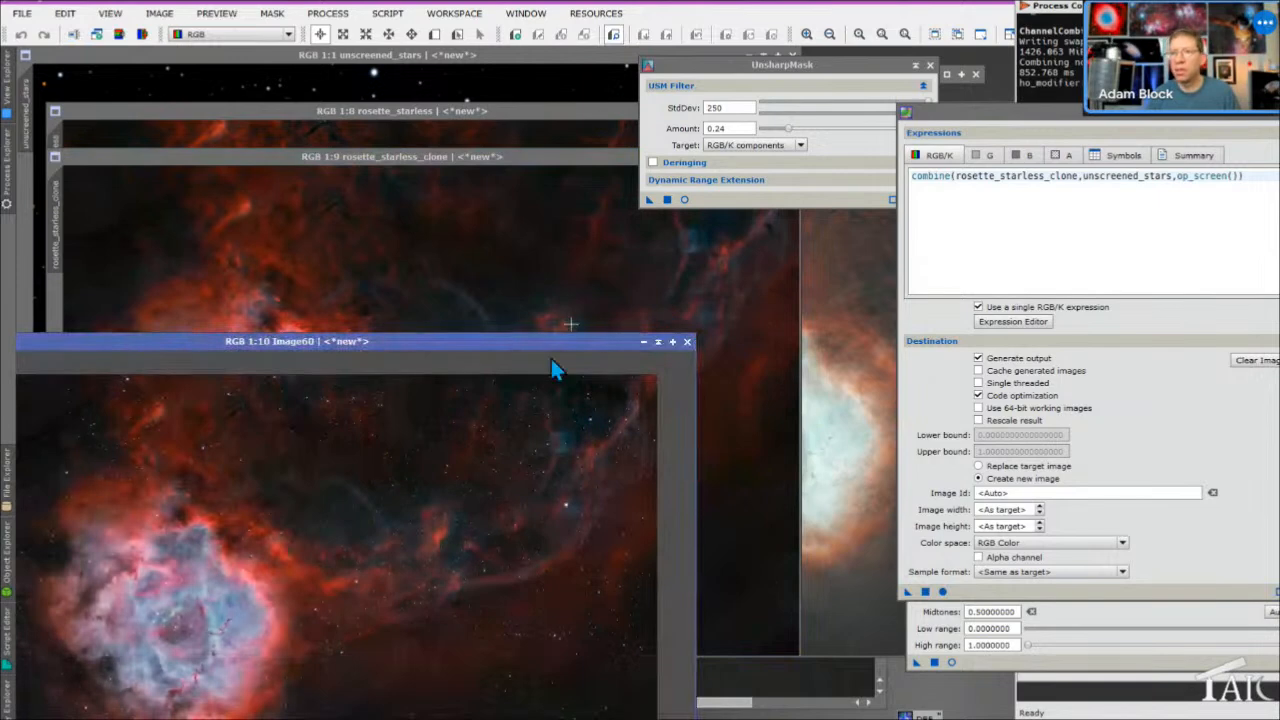
pyautogui.moveTo(497, 344); pyautogui.dragTo(570, 318)
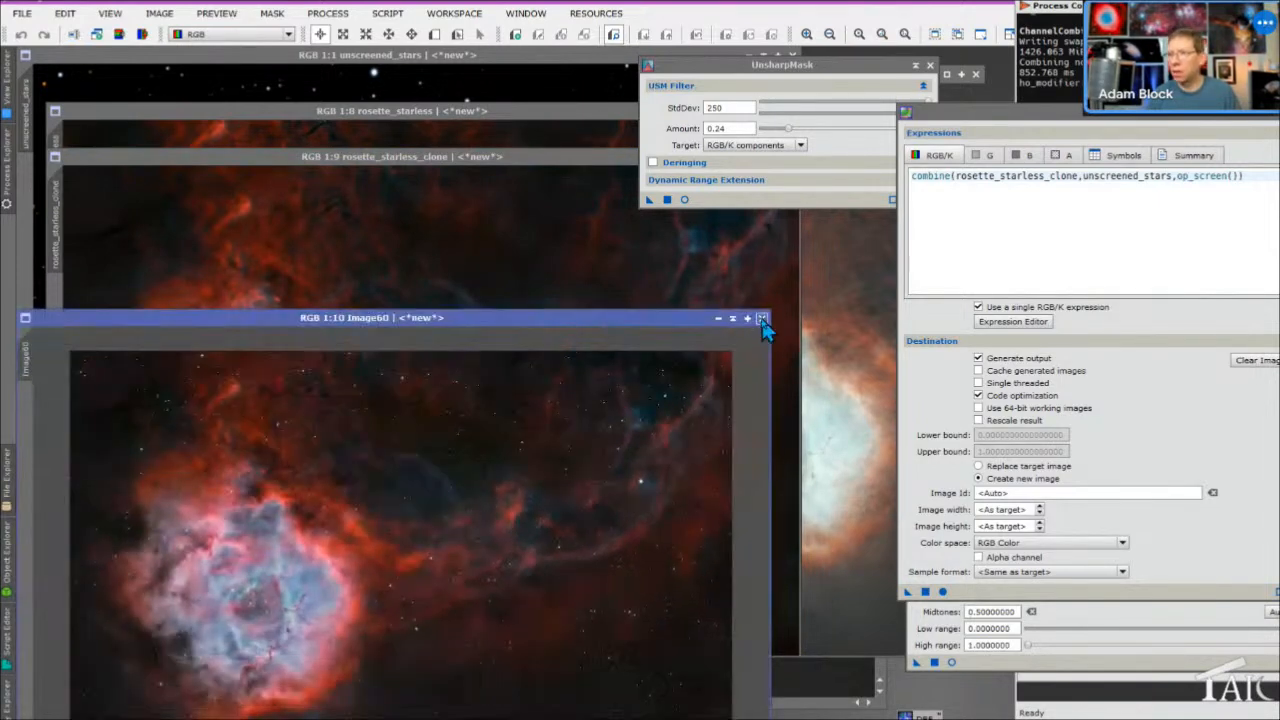
pyautogui.click(767, 318)
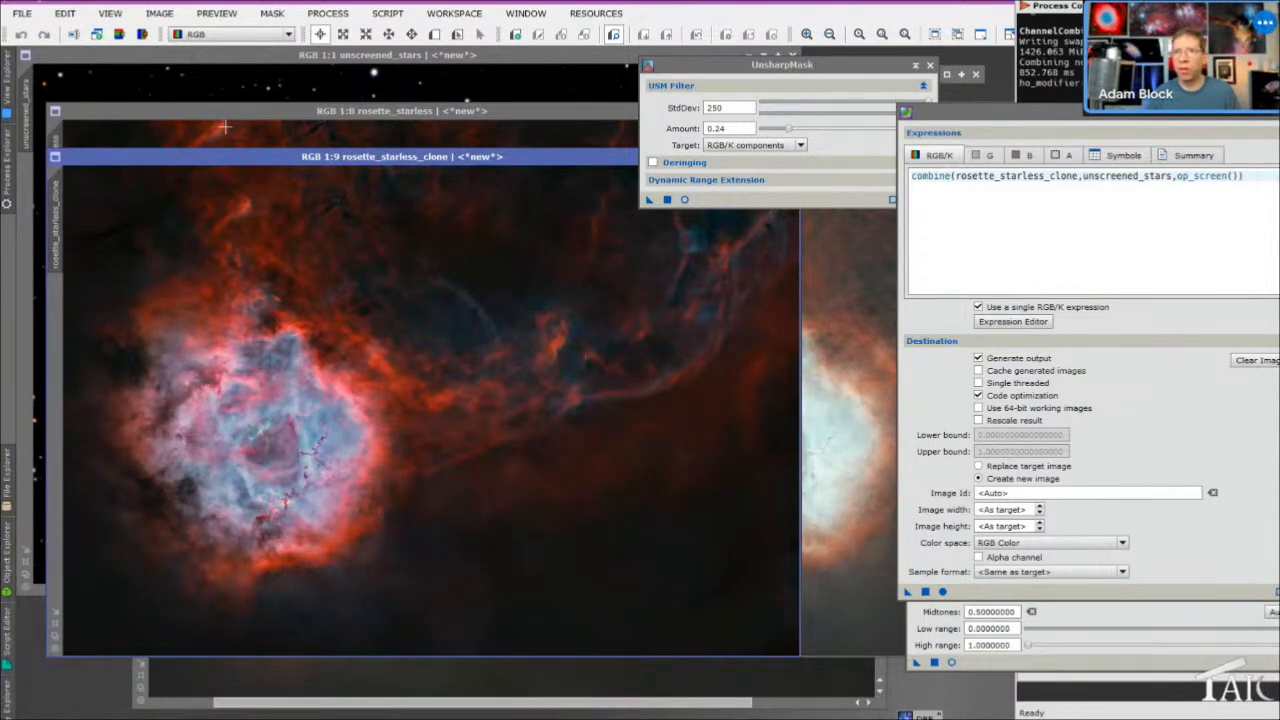
pyautogui.moveTo(536, 158); pyautogui.dragTo(420, 302)
pyautogui.click(670, 300)
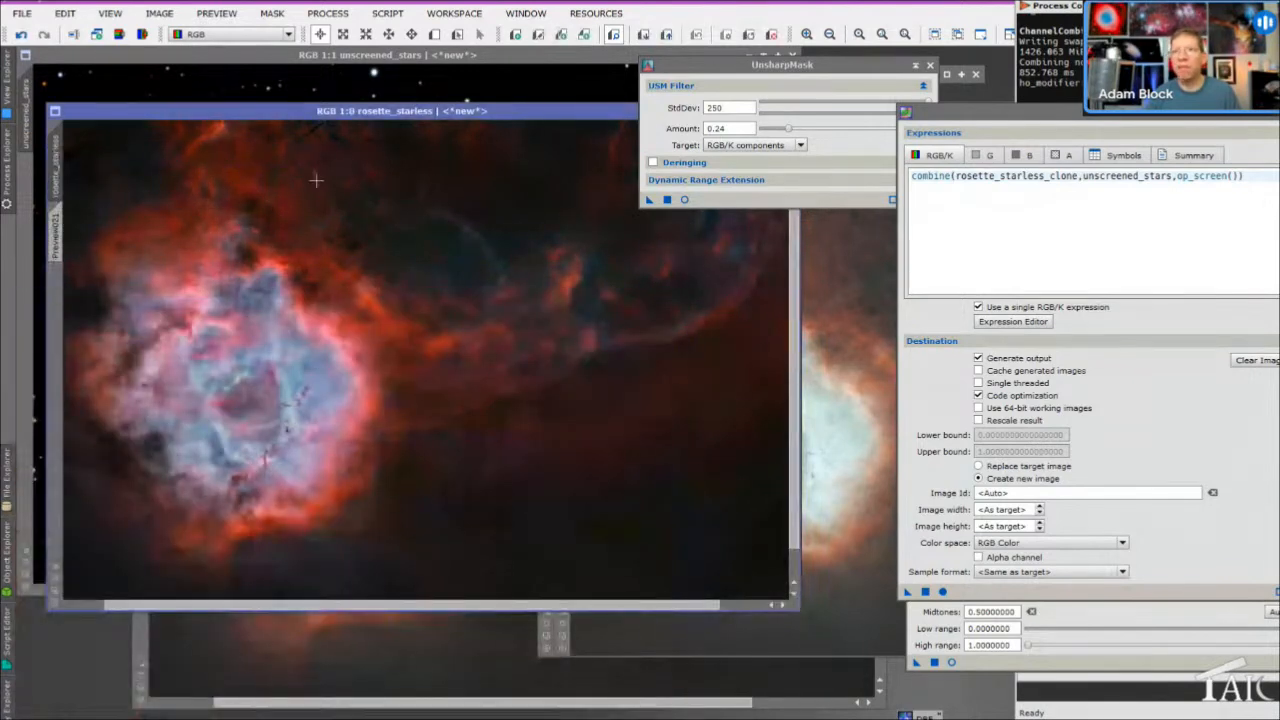
# View the rosette_starless preview enlarged, reposition its window, and look through the list of open views
pyautogui.doubleClick(155, 117)
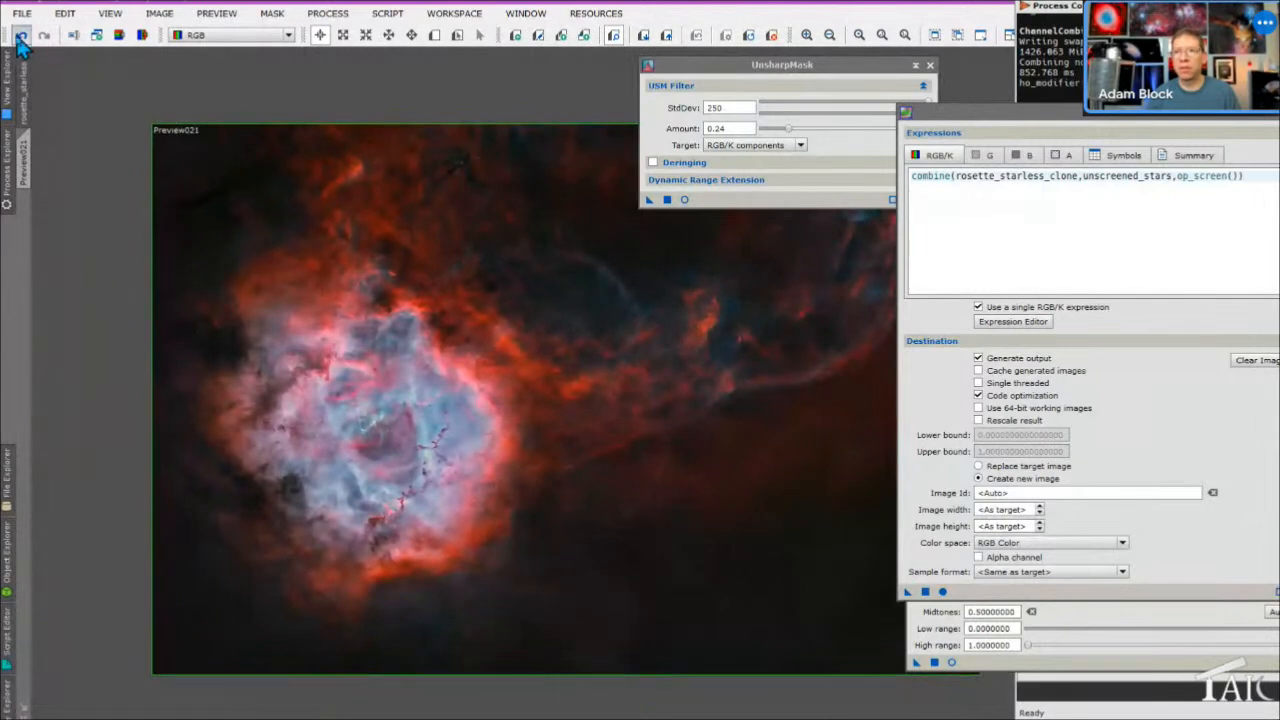
pyautogui.click(20, 37)
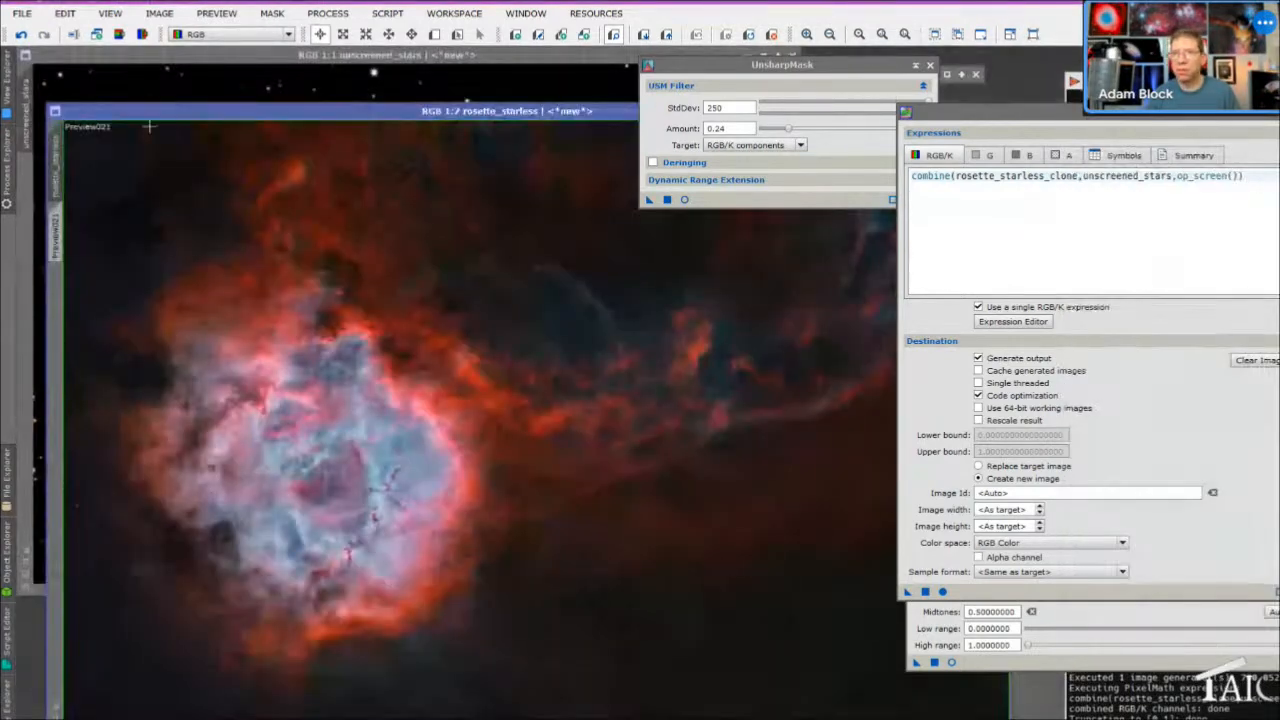
pyautogui.moveTo(148, 125); pyautogui.dragTo(375, 124)
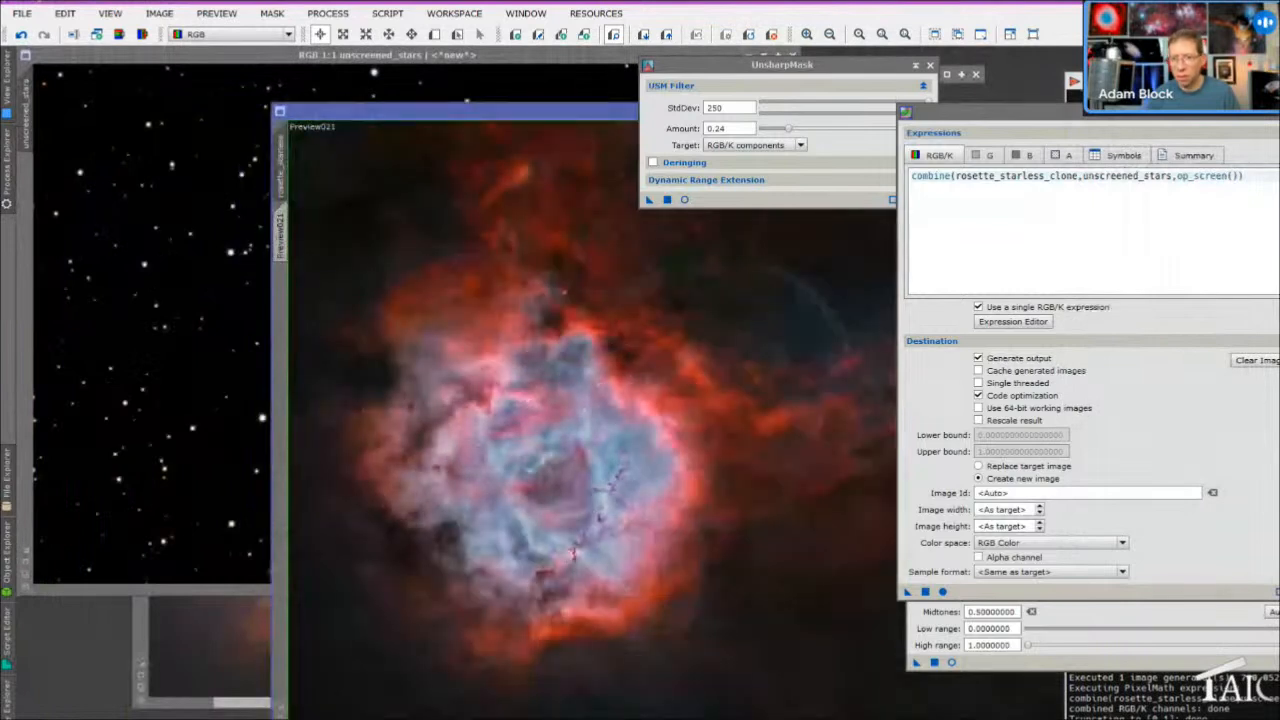
pyautogui.click(100, 716)
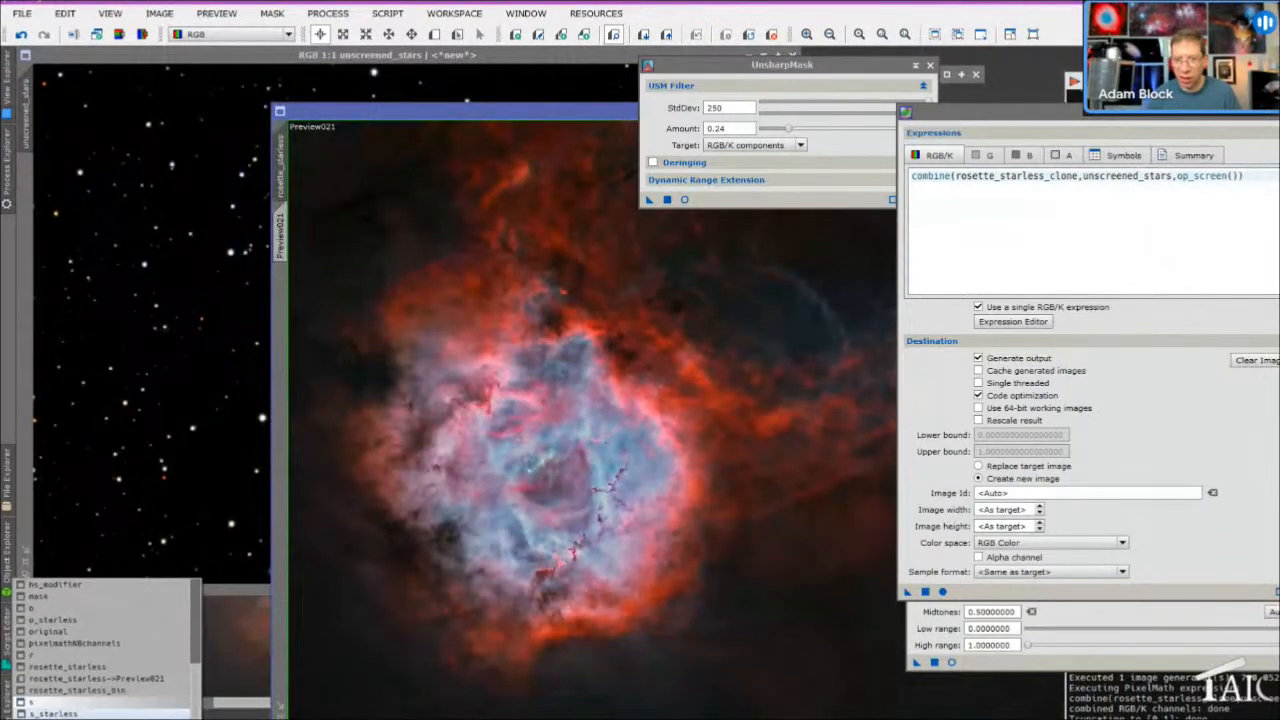
pyautogui.scroll(6, 130, 710)
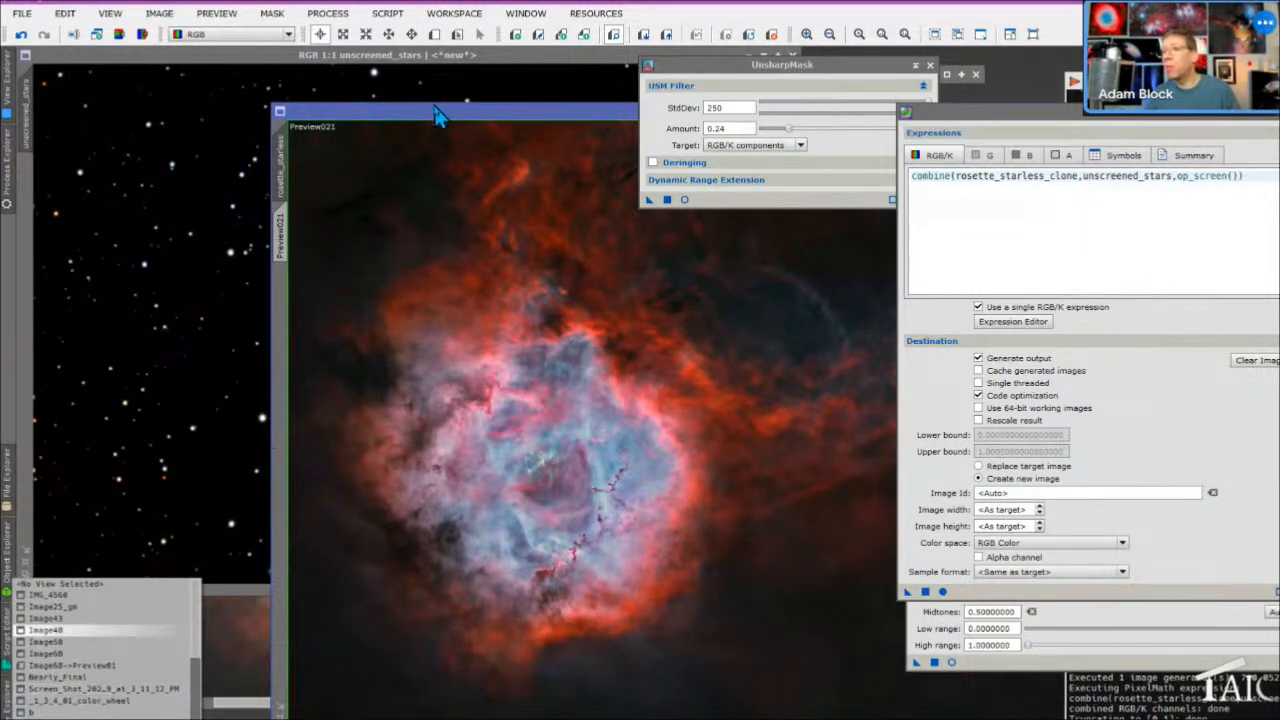
pyautogui.doubleClick(440, 120)
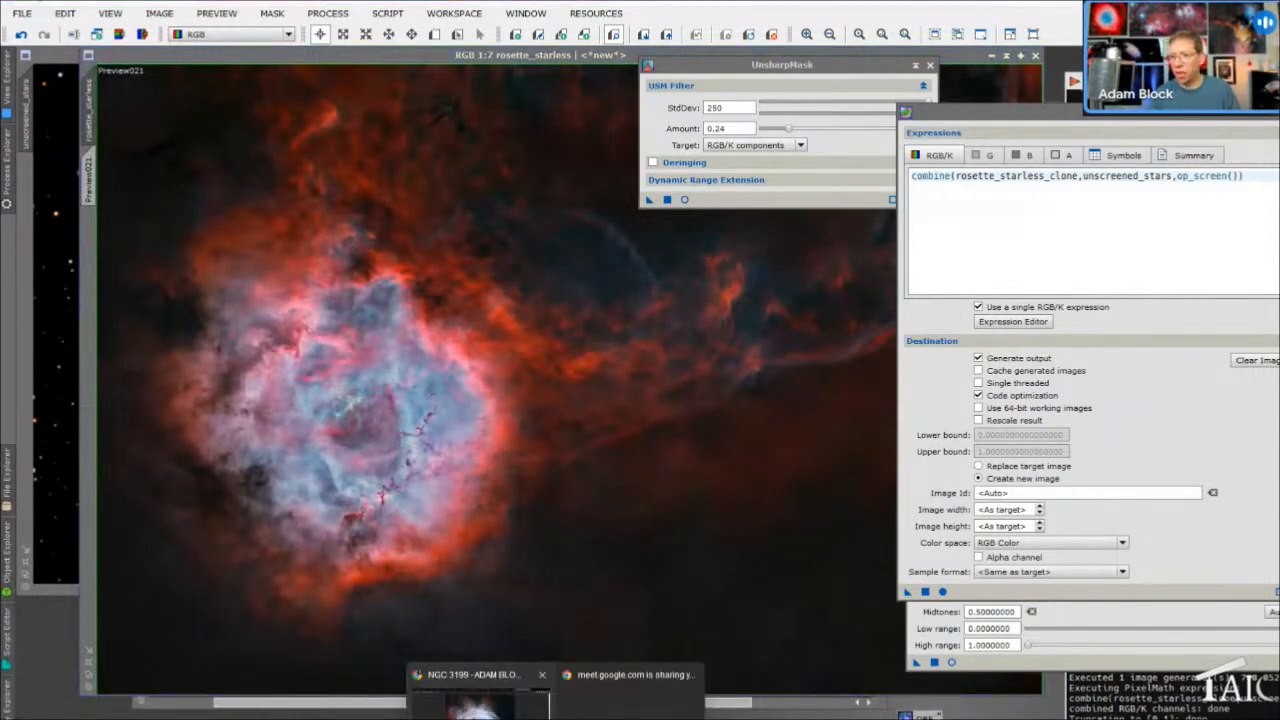
# Switch to the rosette.jpg page in Chrome and examine the red filaments and upper nebula at full size
pyautogui.click(540, 678)
pyautogui.click(903, 6)
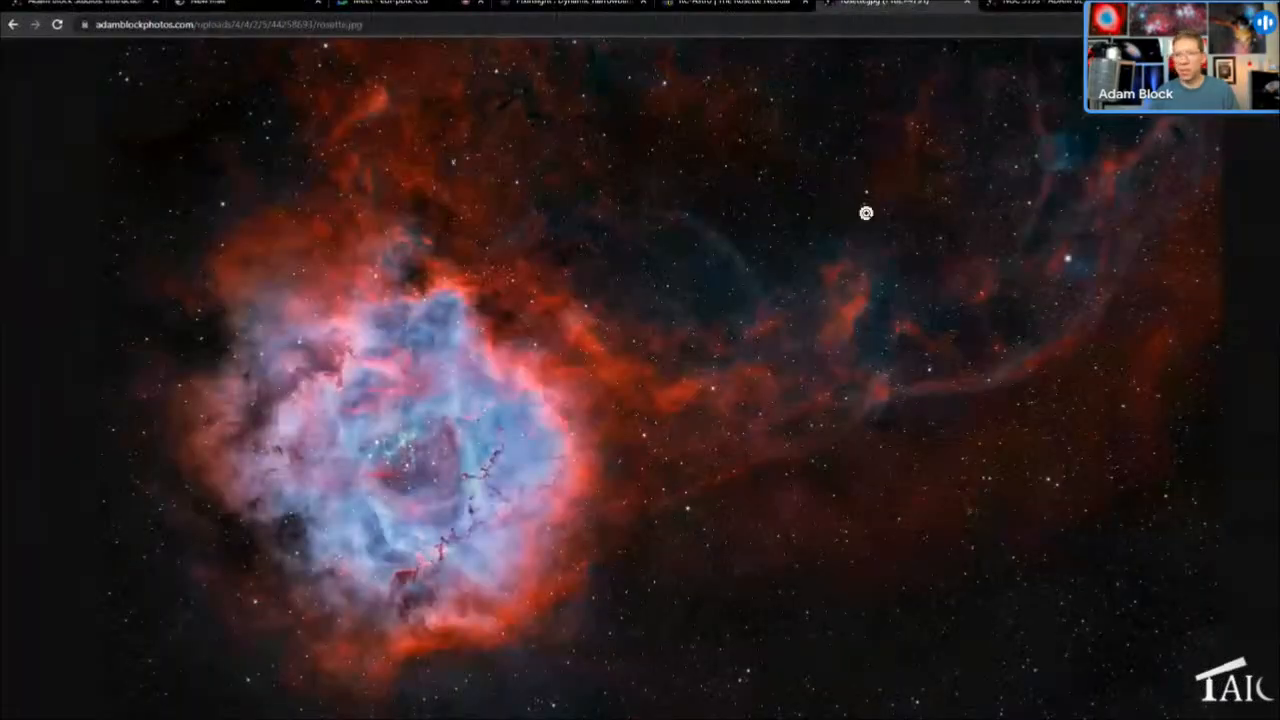
pyautogui.click(730, 384)
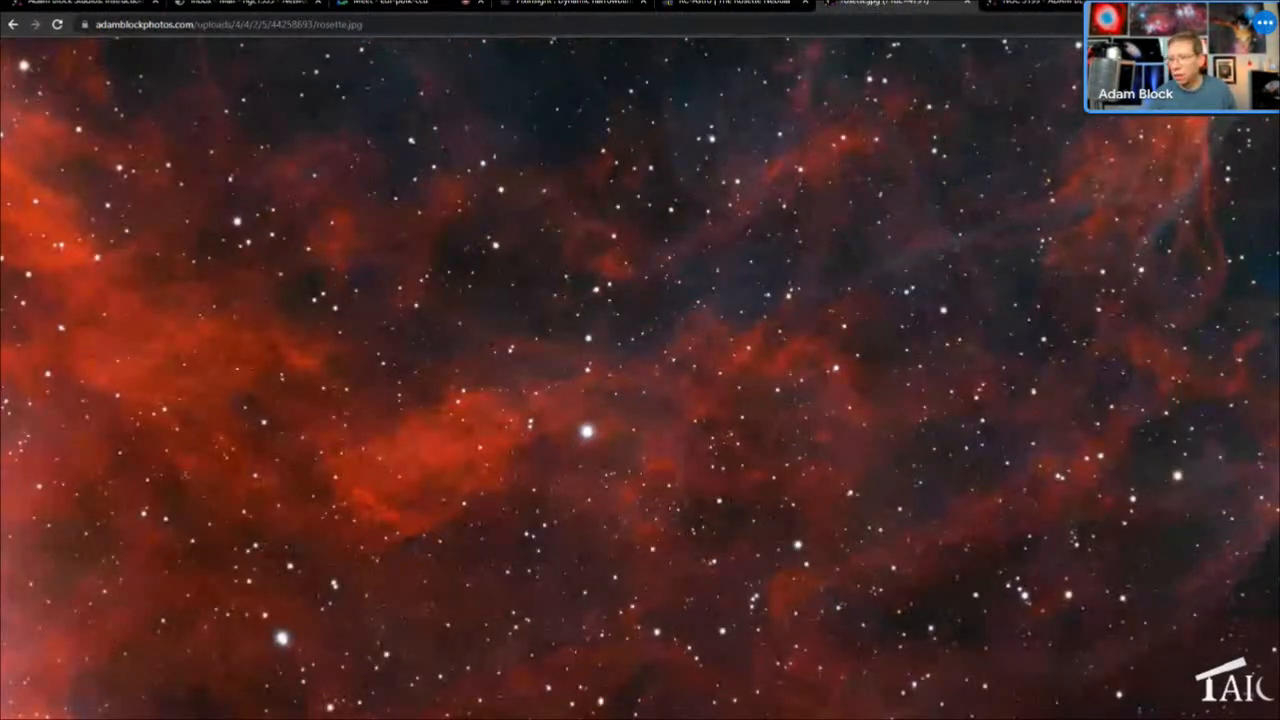
pyautogui.hscroll(-5, 466, 478)
pyautogui.hscroll(-7, 680, 566)
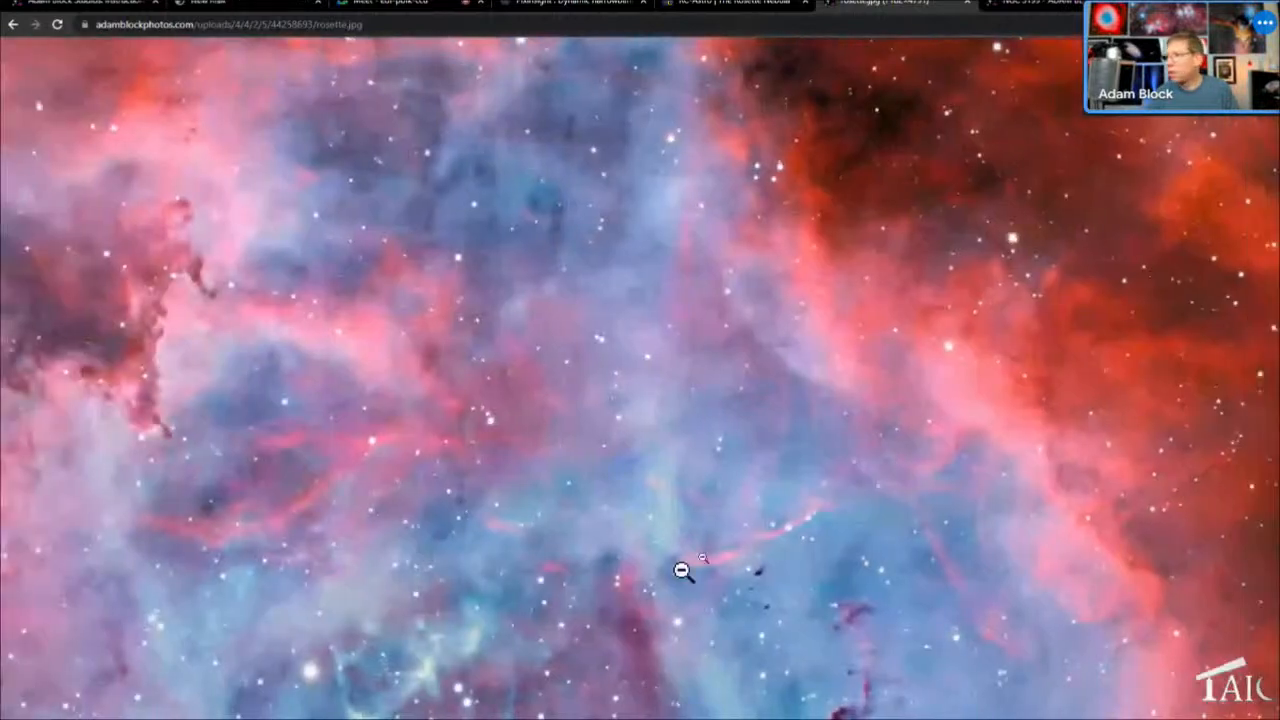
pyautogui.click(980, 384)
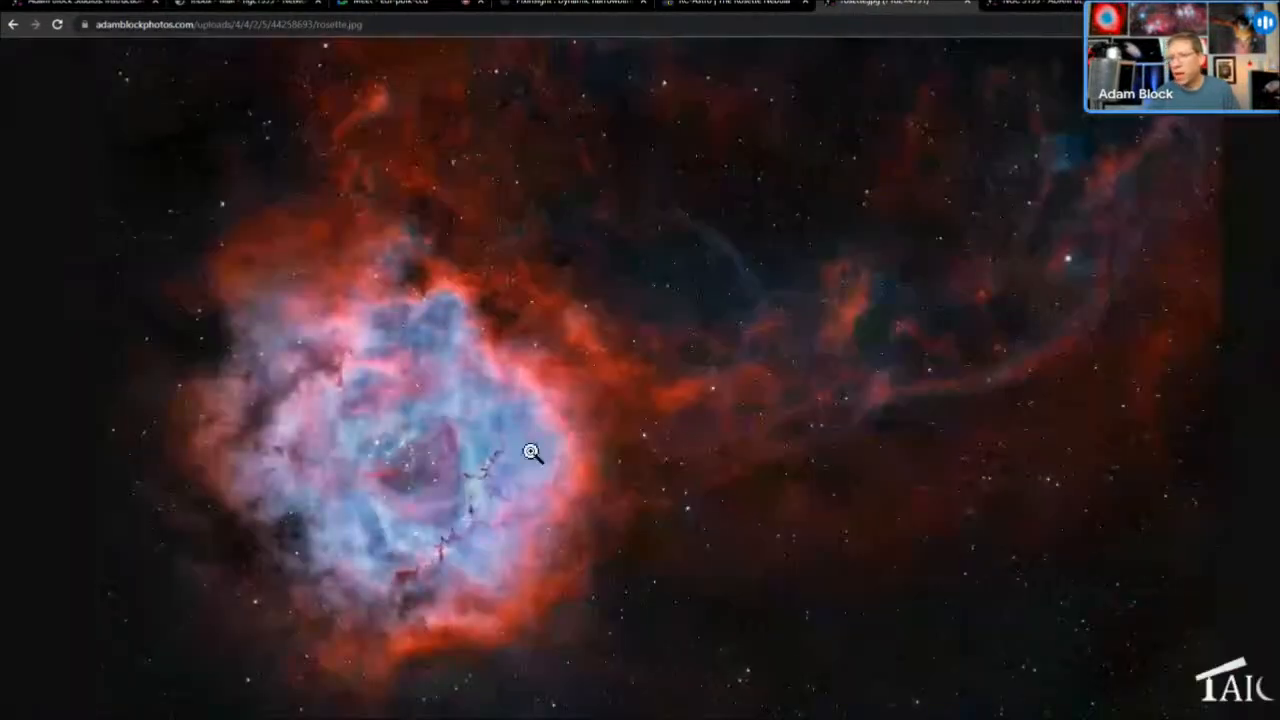
# Examine the nebula's core, dark globules and outer red filaments in rosette.jpg at full size, ending on the whole picture
pyautogui.click(419, 438)
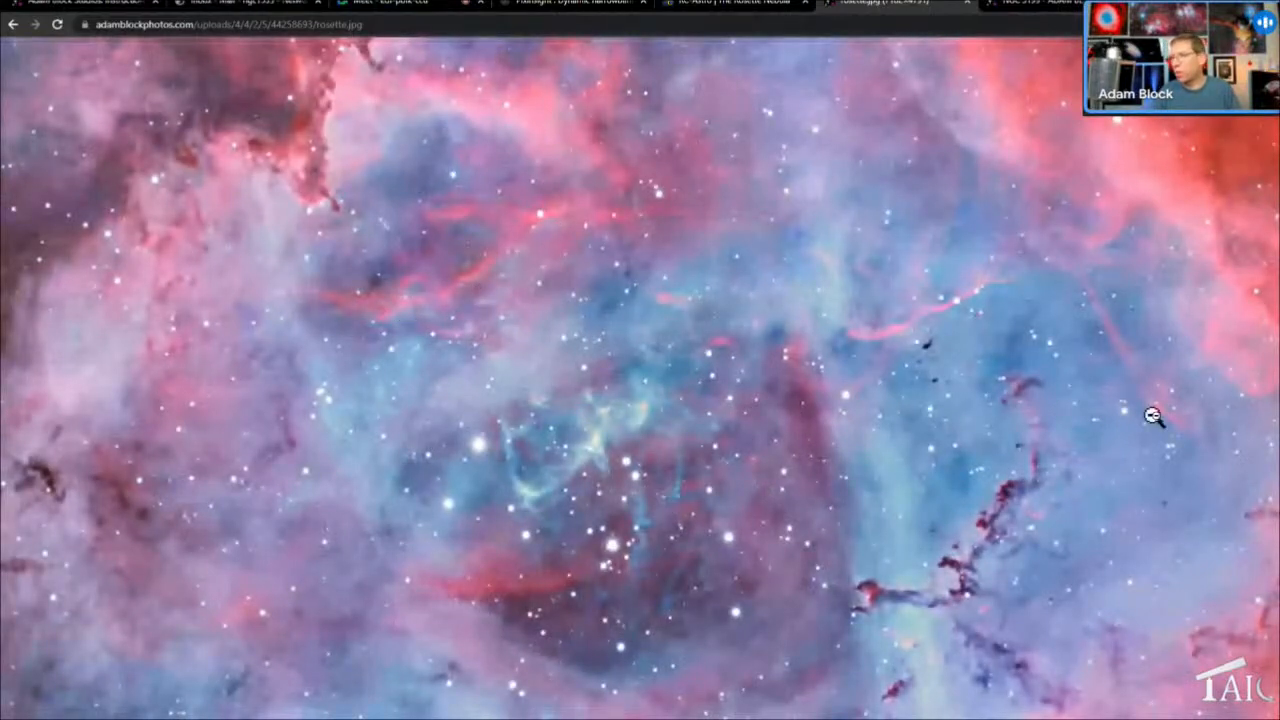
pyautogui.scroll(-5, 1151, 414)
pyautogui.scroll(1, 640, 377)
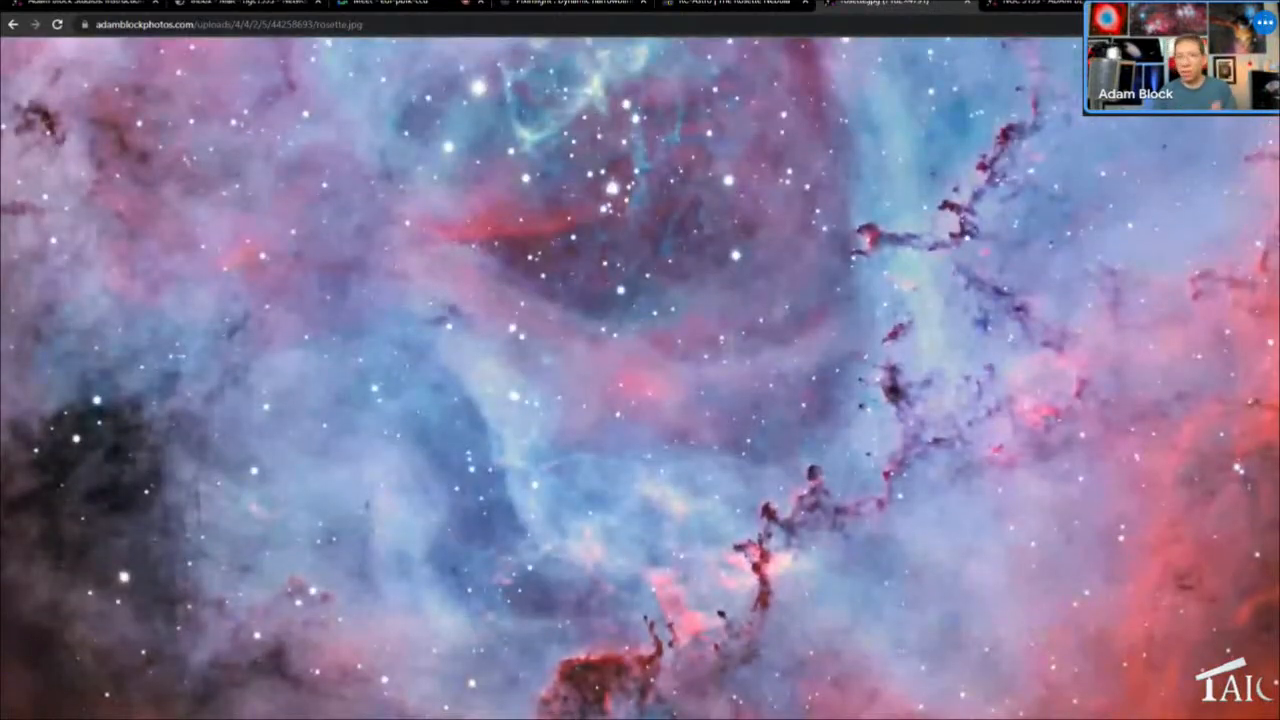
pyautogui.scroll(1, 640, 377)
pyautogui.click(1210, 465)
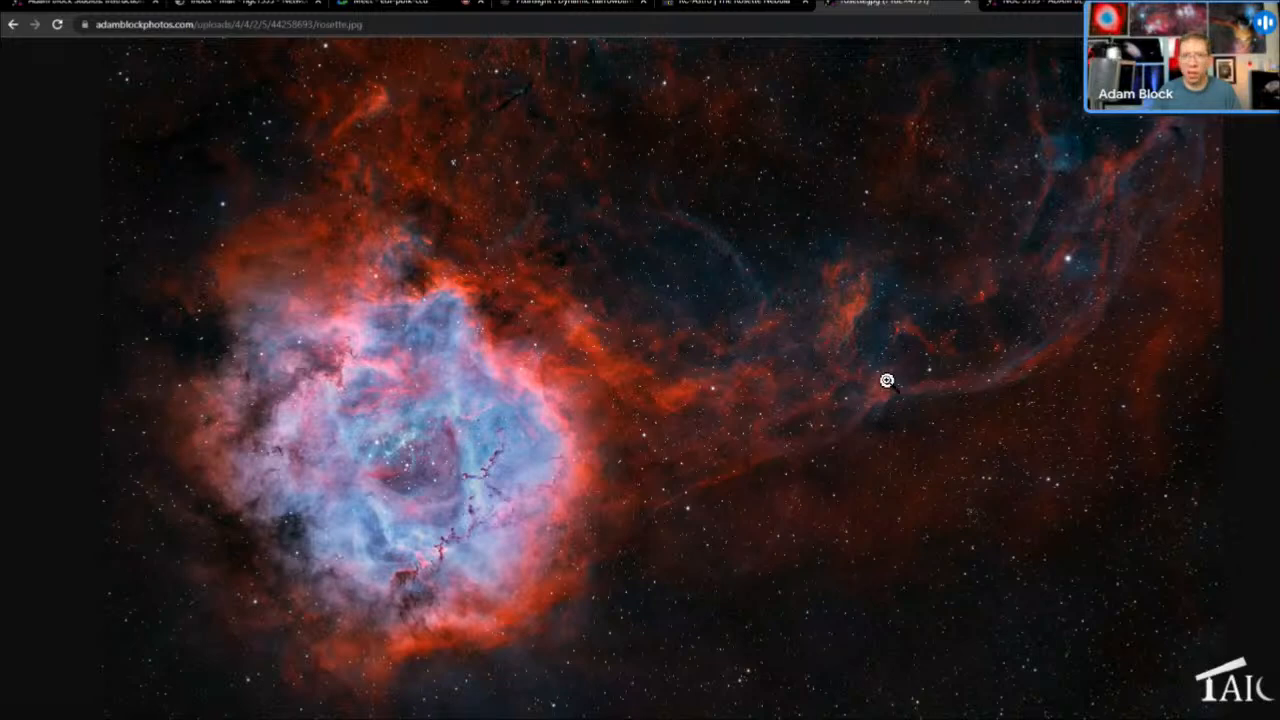
pyautogui.click(857, 335)
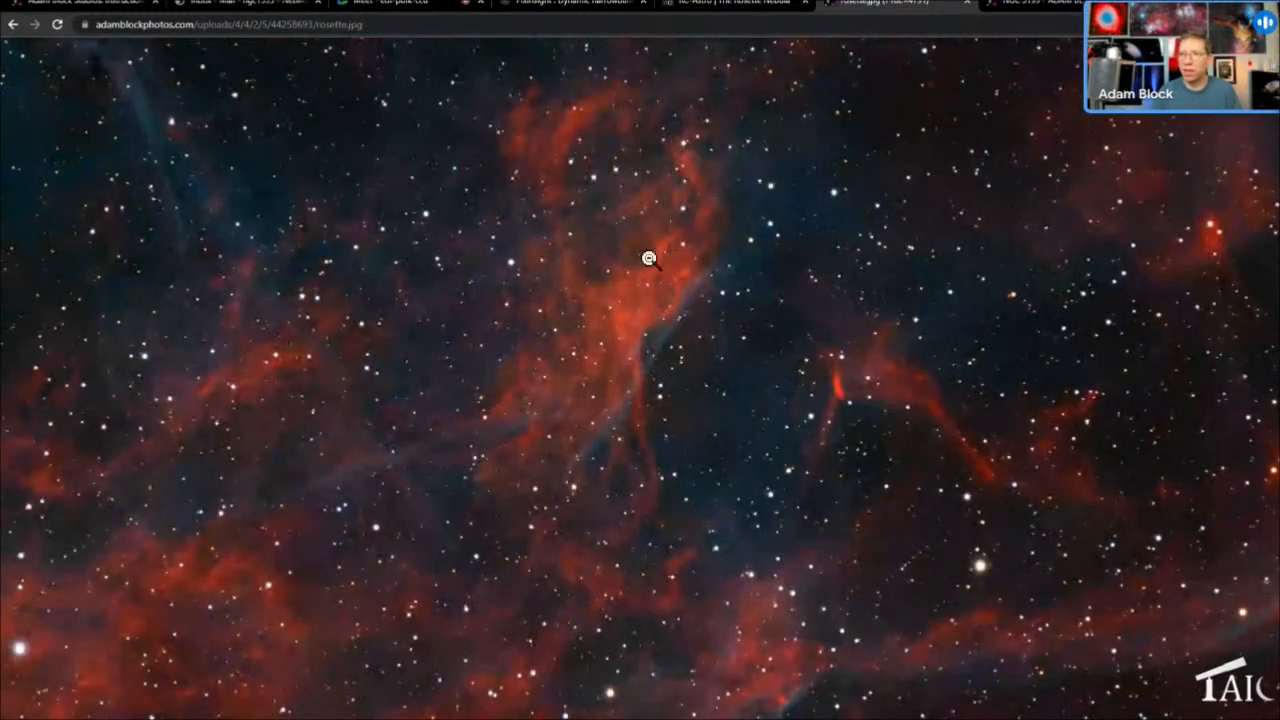
pyautogui.click(611, 389)
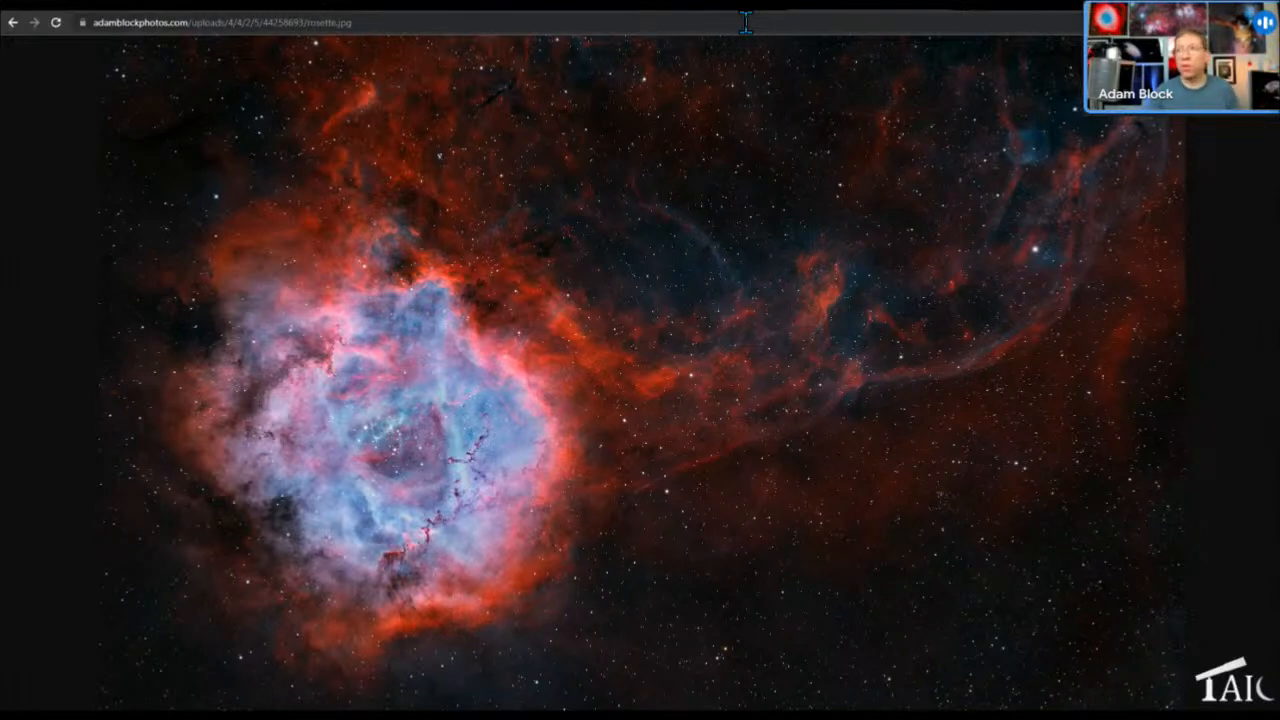
# Open the rc-astro.com Rosette Nebula page and enlarge its photograph around the nebula core
pyautogui.hotkey('ctrl', 'Tab')
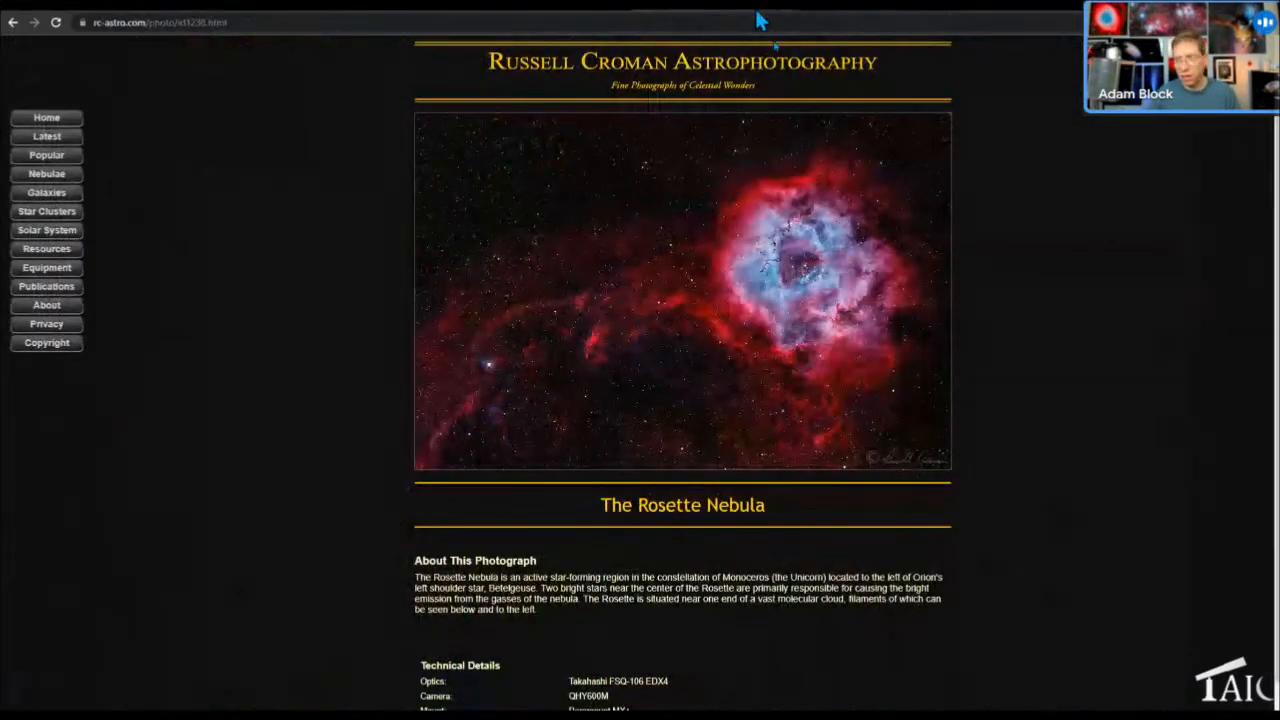
pyautogui.moveTo(825, 238)
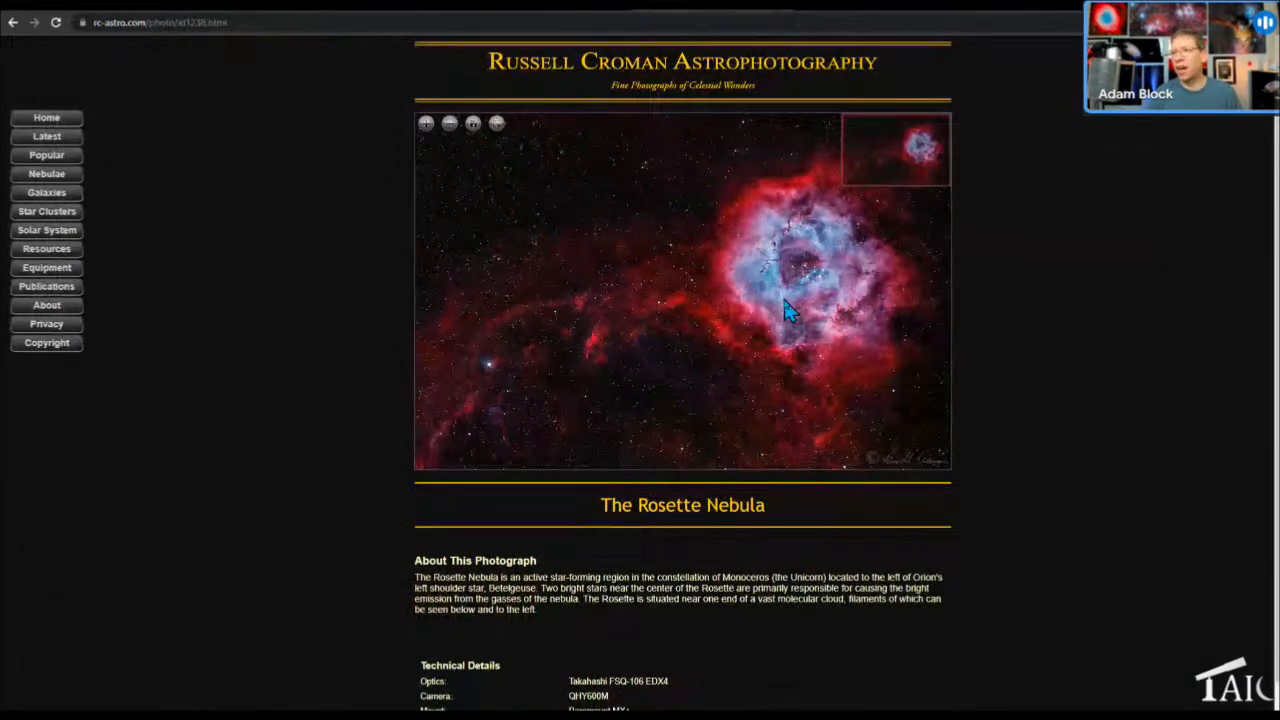
pyautogui.scroll(5, 785, 310)
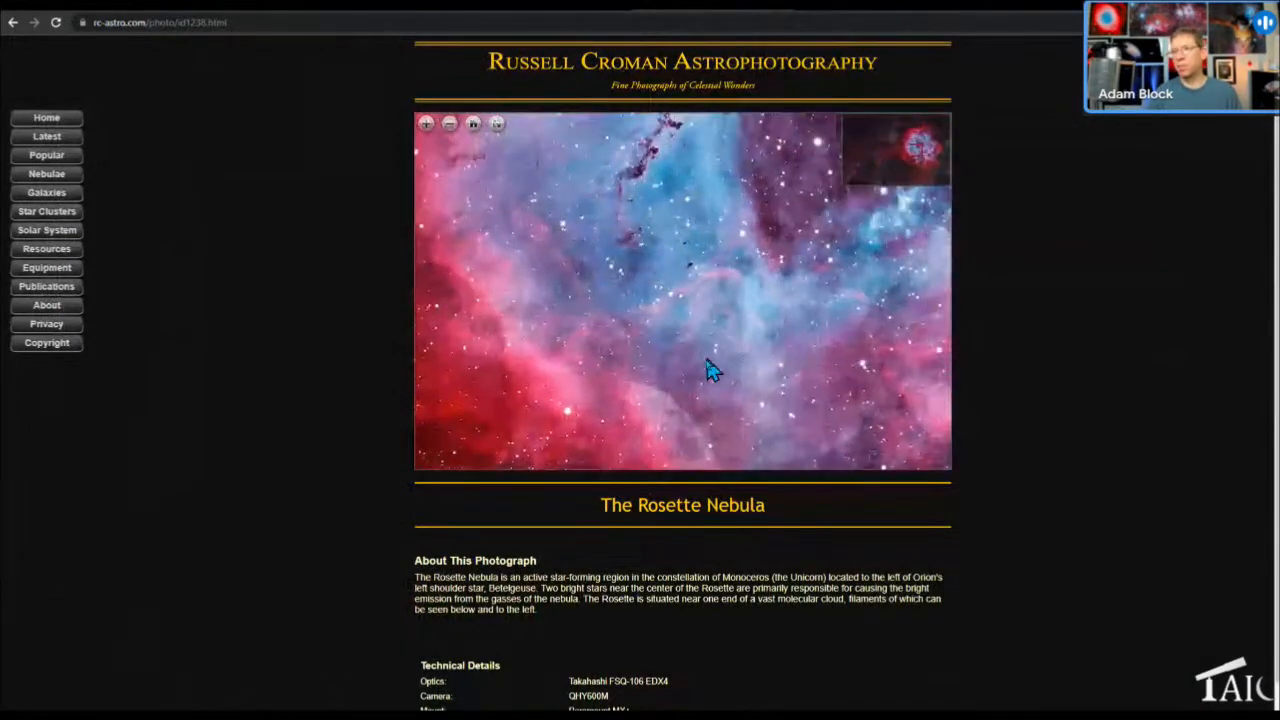
# Examine the blue core, dark globules and red outer filaments of the rc-astro.com Rosette photograph, ending on a wide view
pyautogui.moveTo(708, 360); pyautogui.dragTo(698, 390)
pyautogui.moveTo(648, 297); pyautogui.dragTo(685, 360)
pyautogui.moveTo(645, 300); pyautogui.dragTo(697, 305)
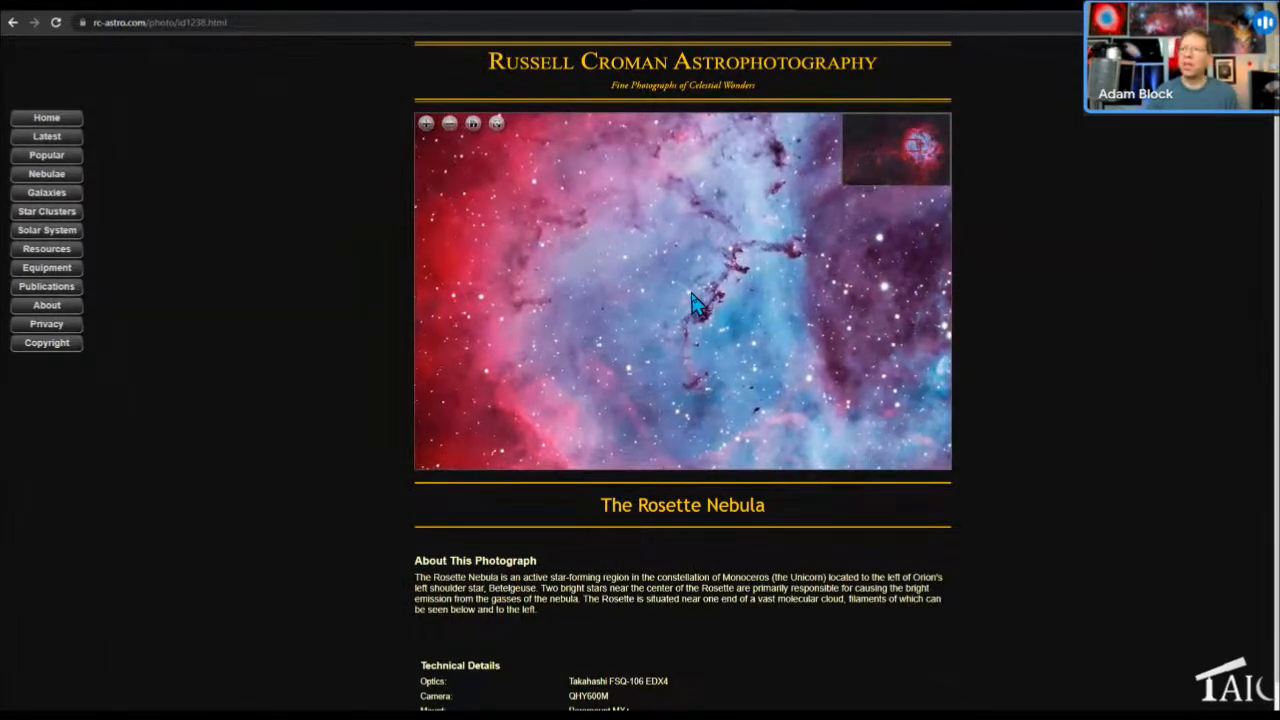
pyautogui.scroll(-2, 710, 306)
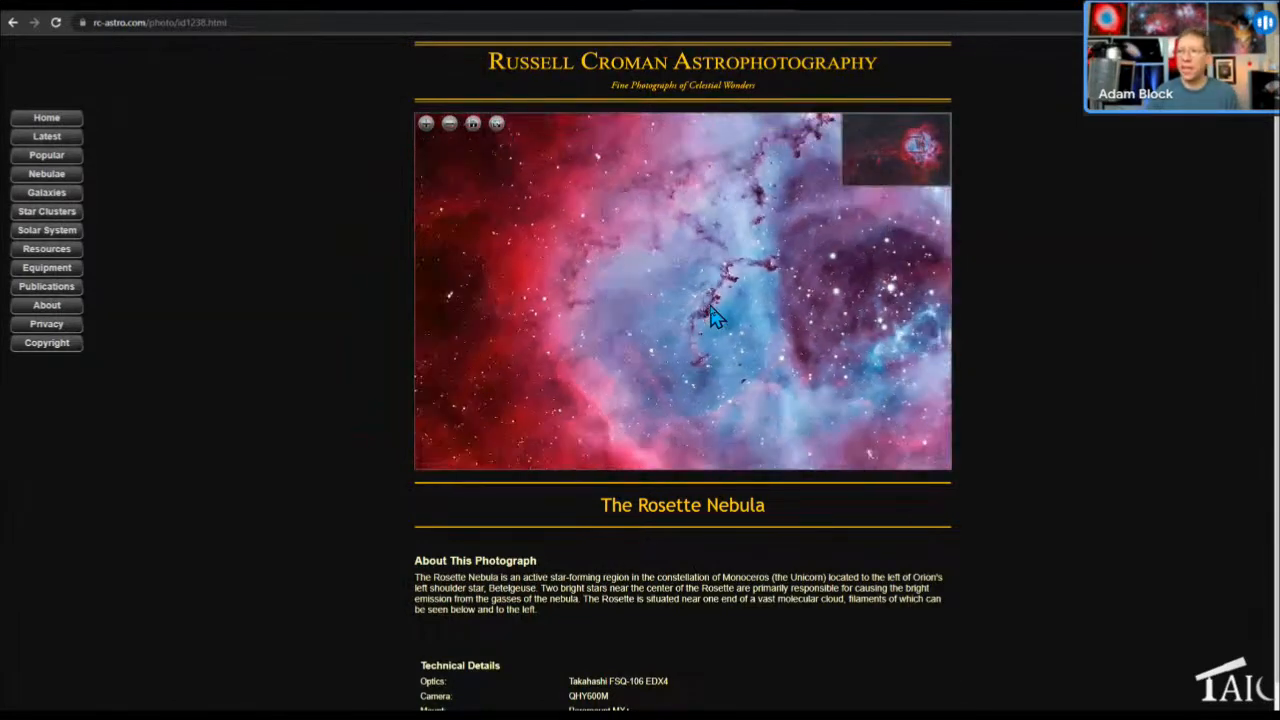
pyautogui.scroll(-3, 710, 318)
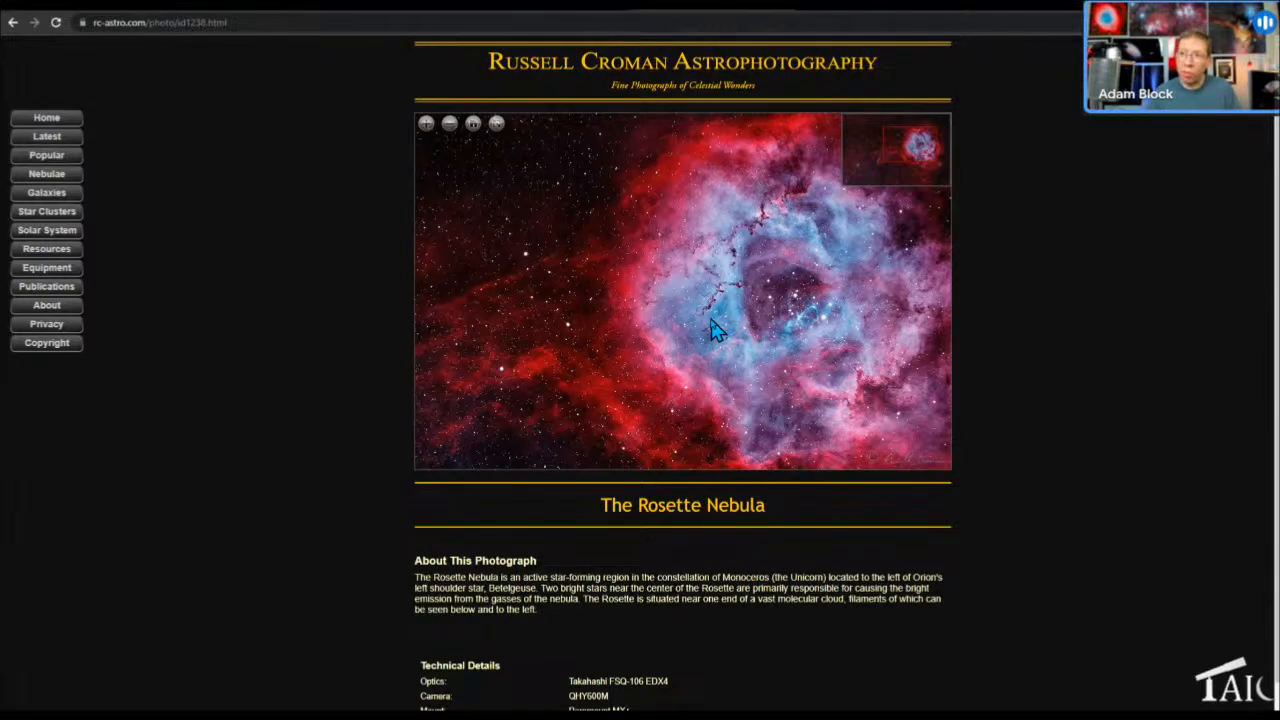
pyautogui.click(713, 330)
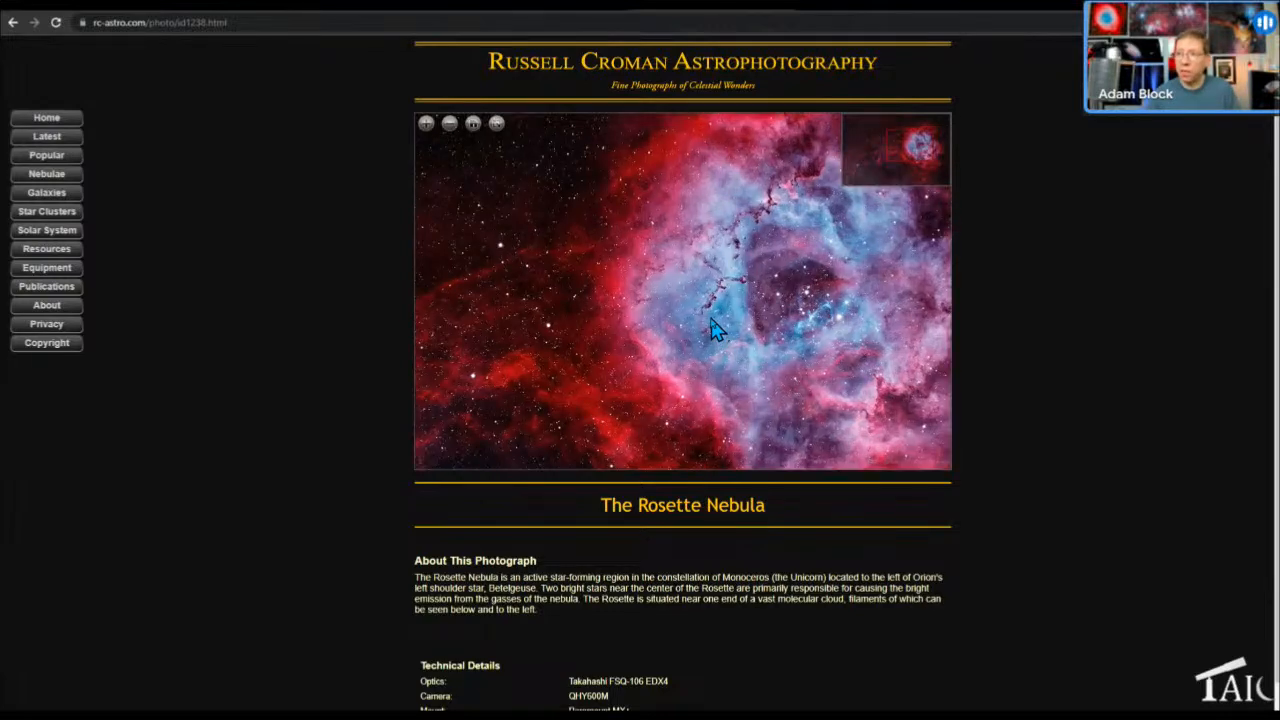
pyautogui.scroll(1, 713, 330)
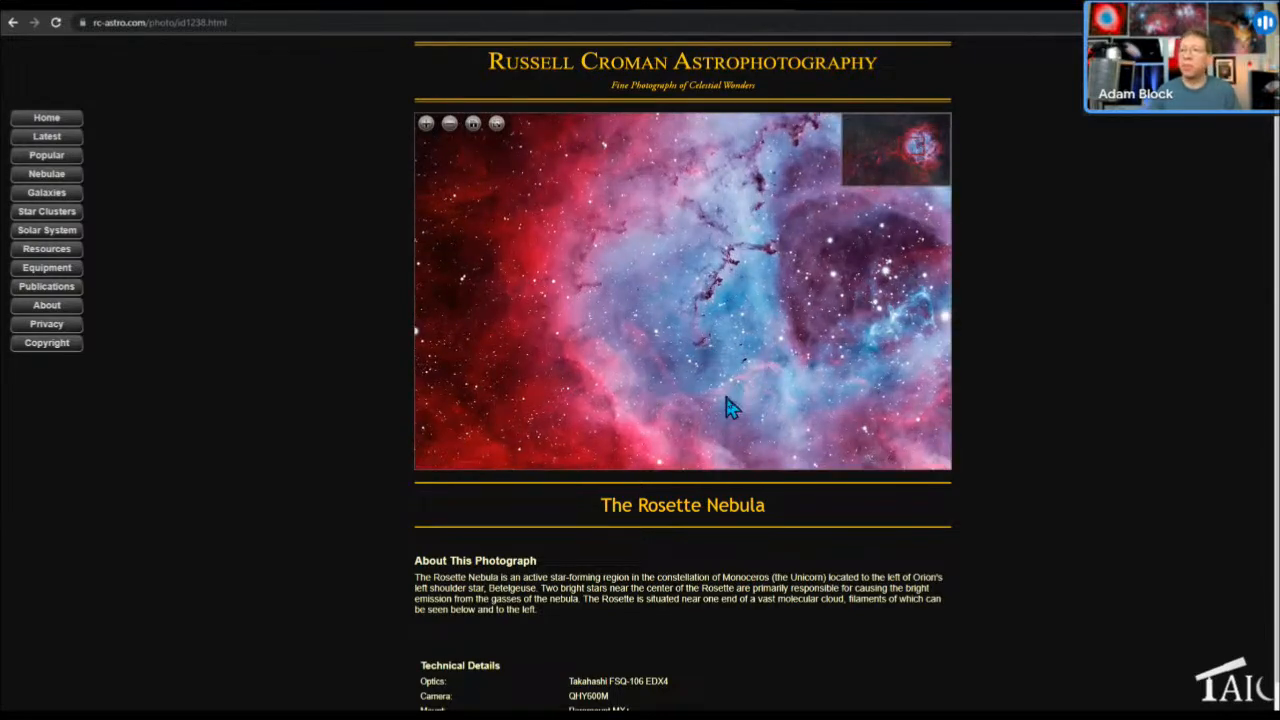
pyautogui.scroll(1, 705, 392)
pyautogui.scroll(-4, 667, 376)
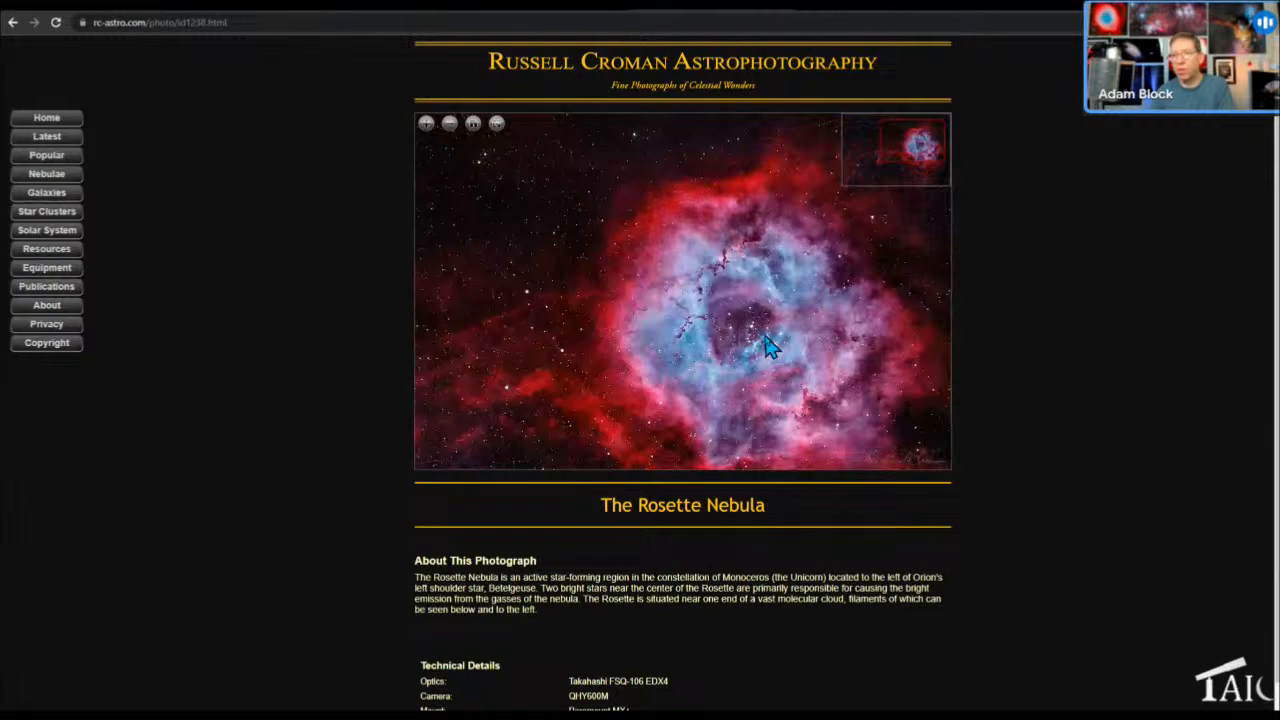
pyautogui.scroll(-2, 765, 345)
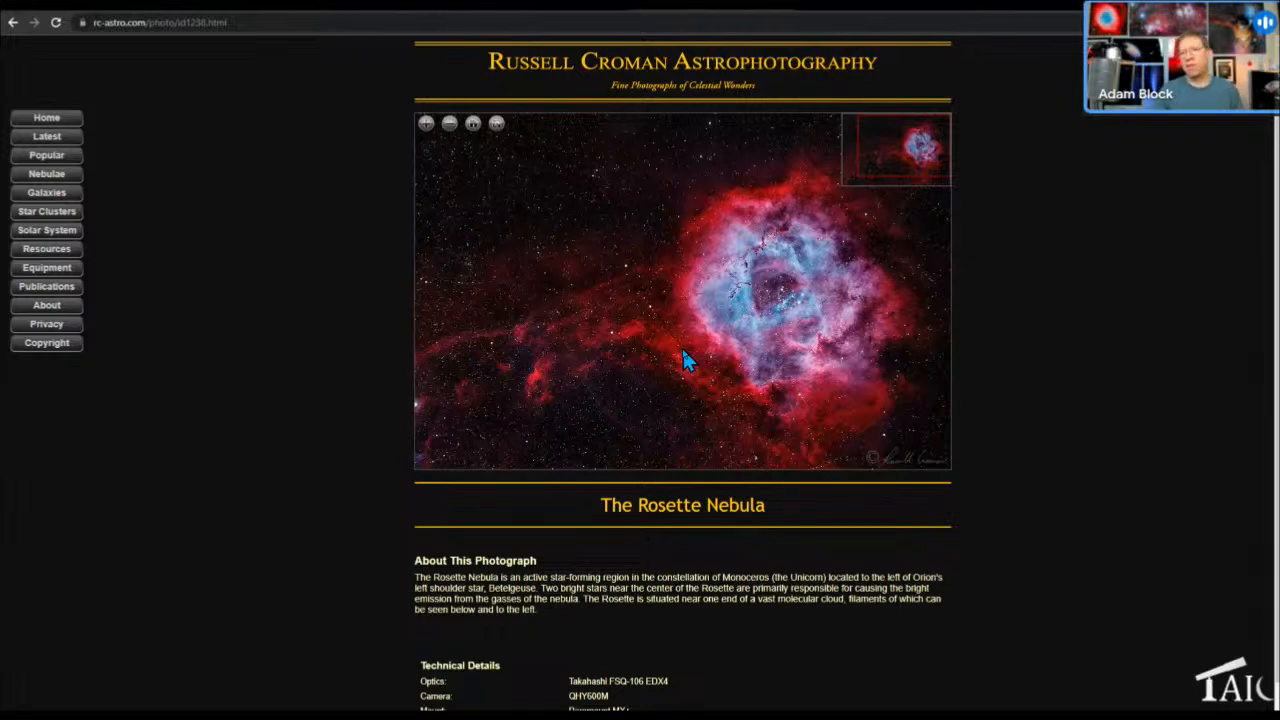
# Switch to the rosette.jpg page, examine the nebula's core and dark globules at full size, and return to the whole picture
pyautogui.click(901, 13)
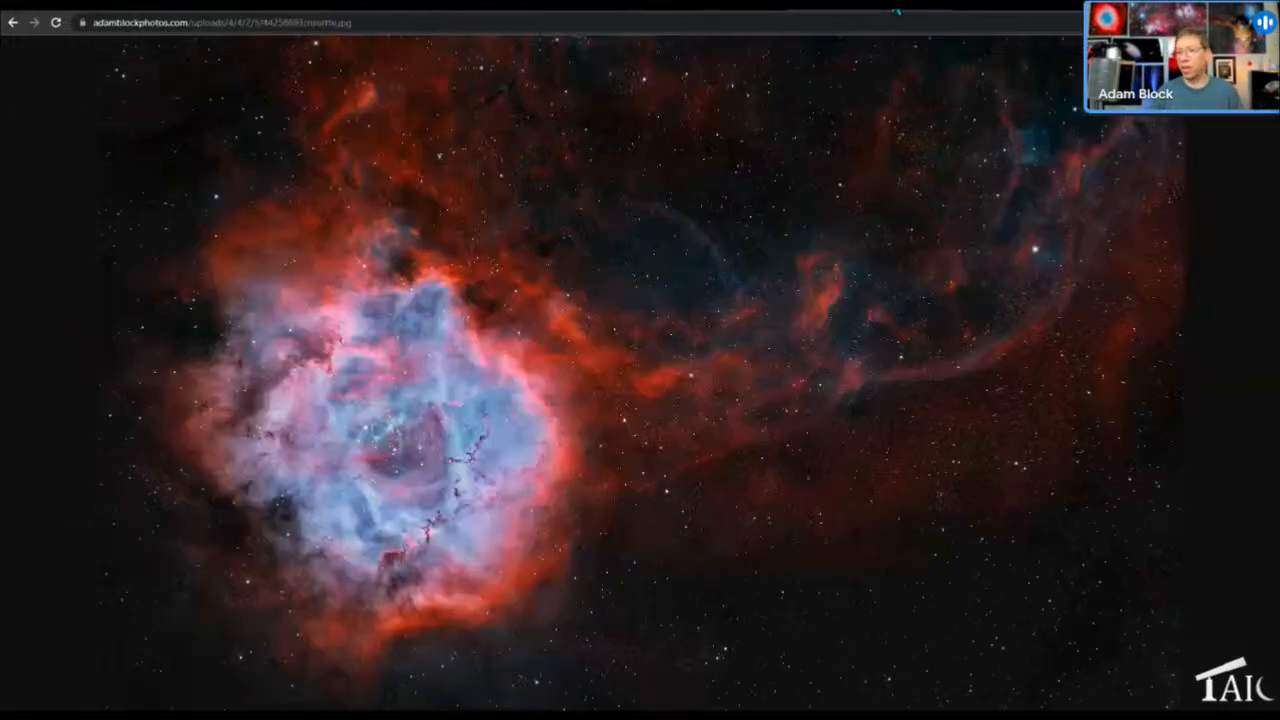
pyautogui.click(528, 456)
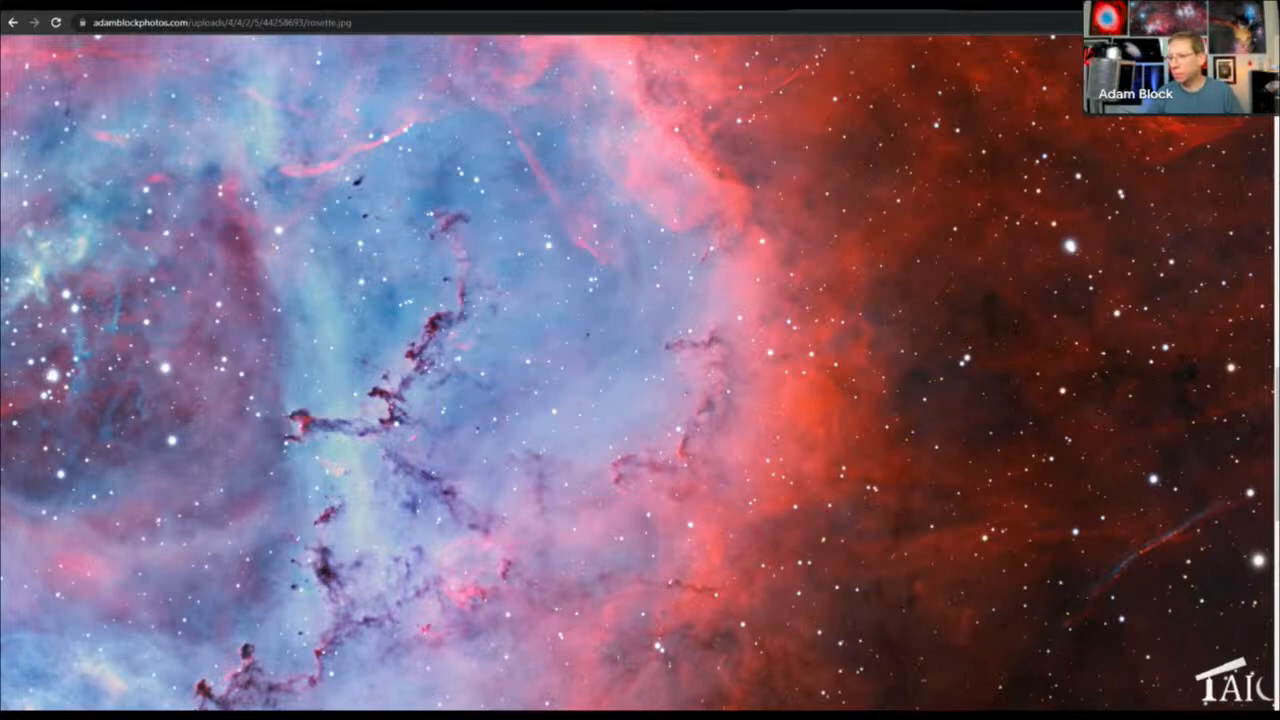
pyautogui.hscroll(-4, 638, 372)
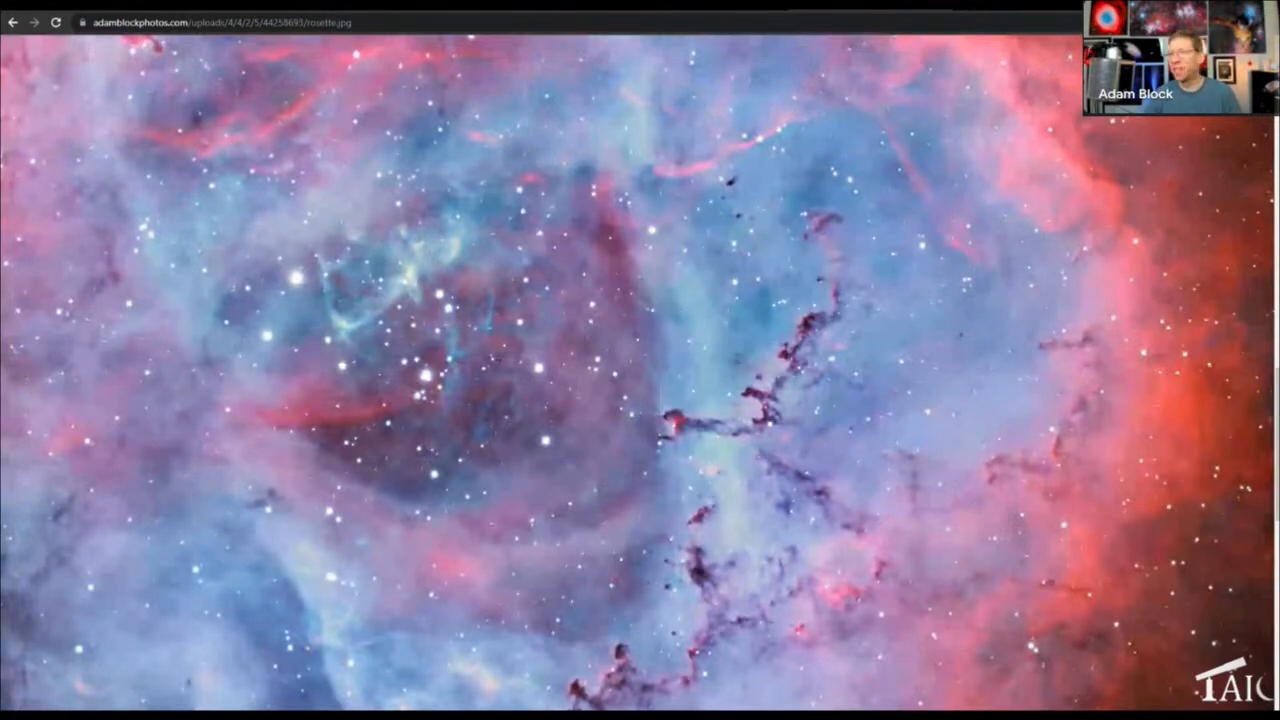
pyautogui.click(586, 534)
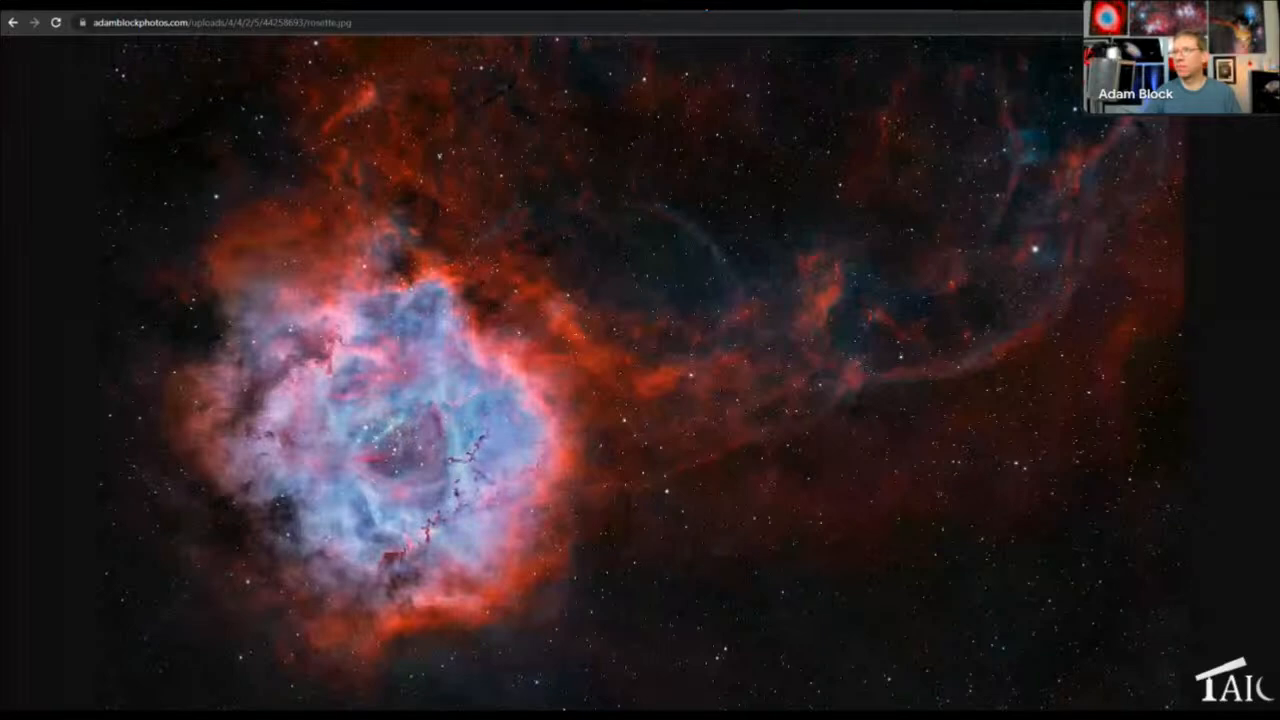
# Pass through the other open browser pages and return to the rosette_starless preview in PixInsight
pyautogui.click(568, 12)
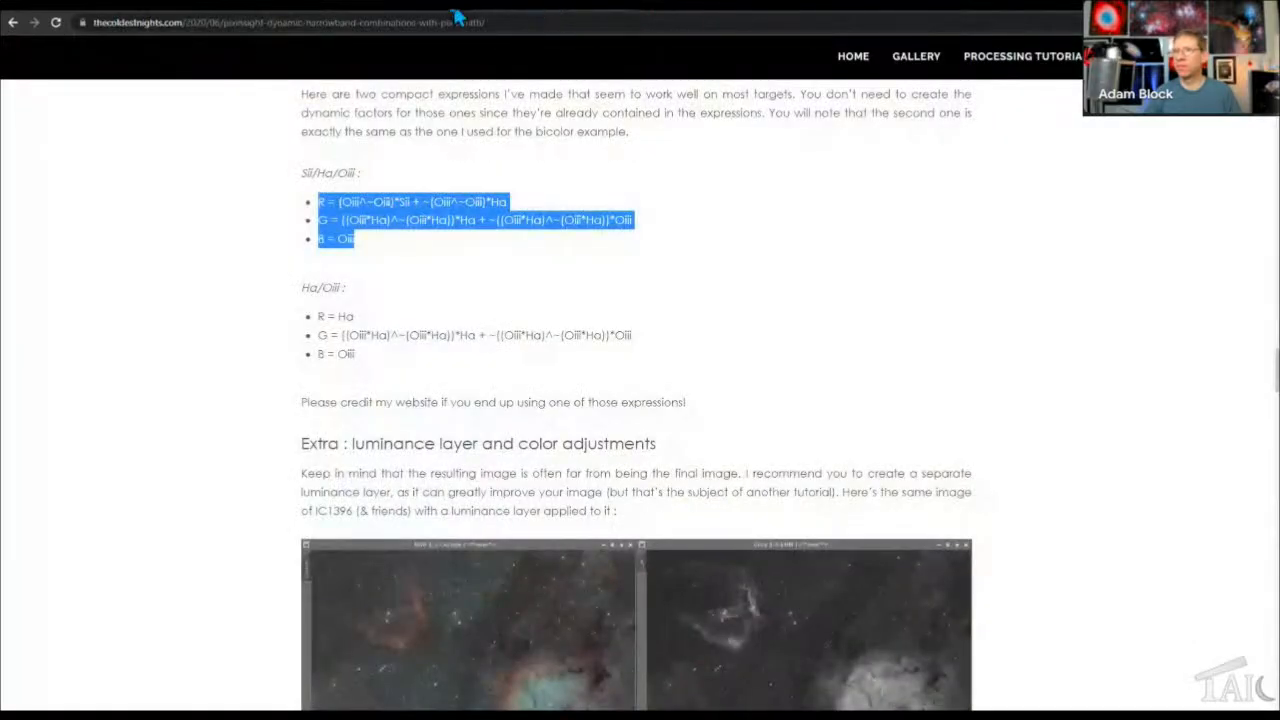
pyautogui.click(376, 12)
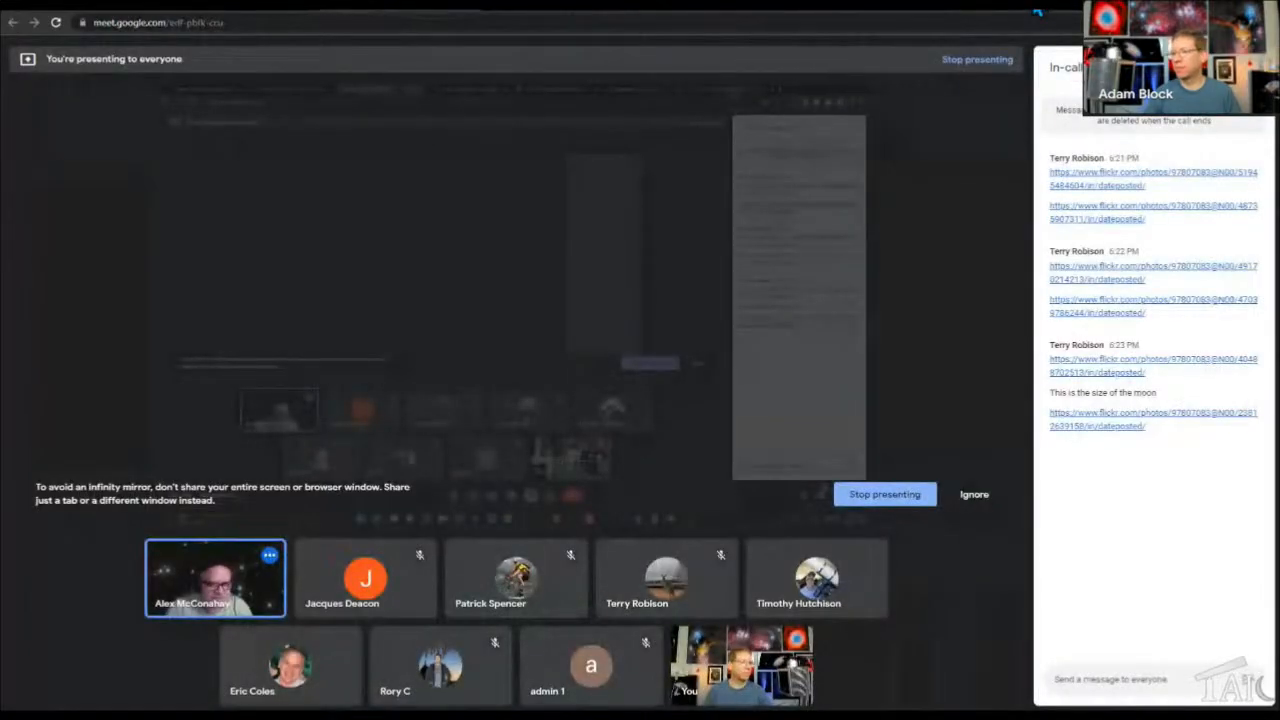
pyautogui.click(1038, 12)
pyautogui.hotkey('alt', 'Tab')
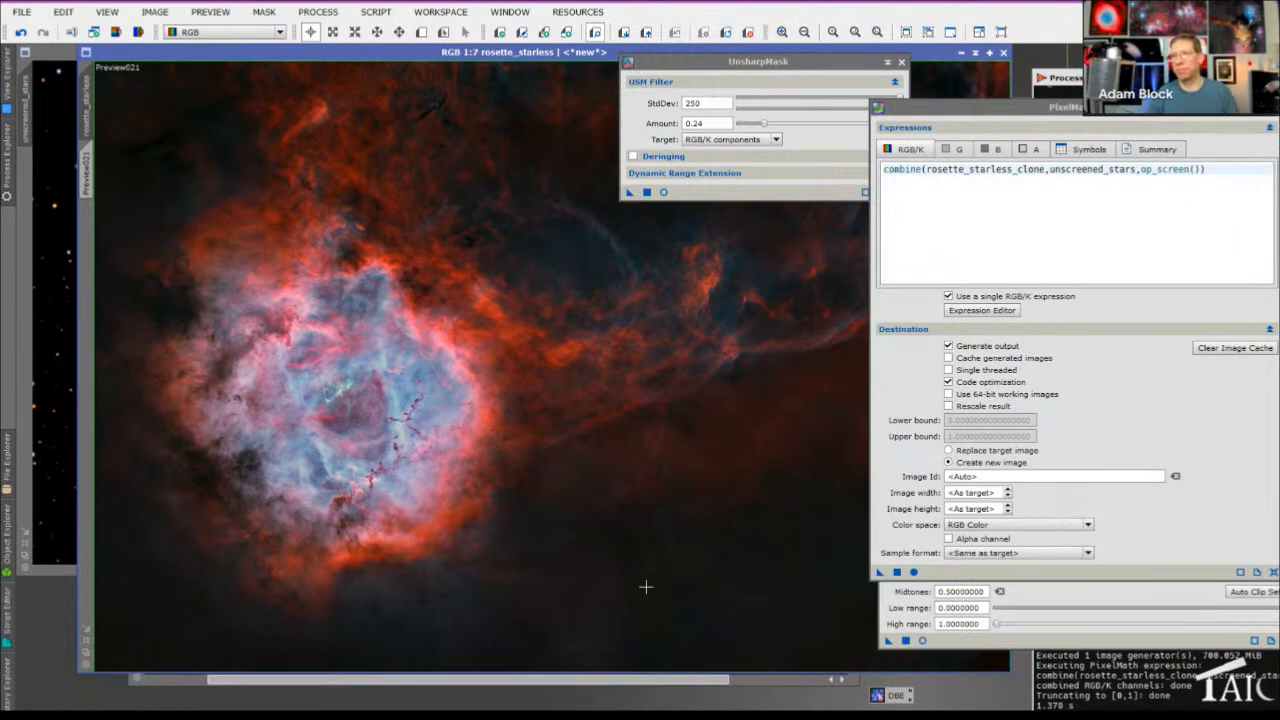
# Apply the unaltered HistogramTransformation to the rosette_starless preview, and undo it
pyautogui.click(904, 643)
pyautogui.click(904, 642)
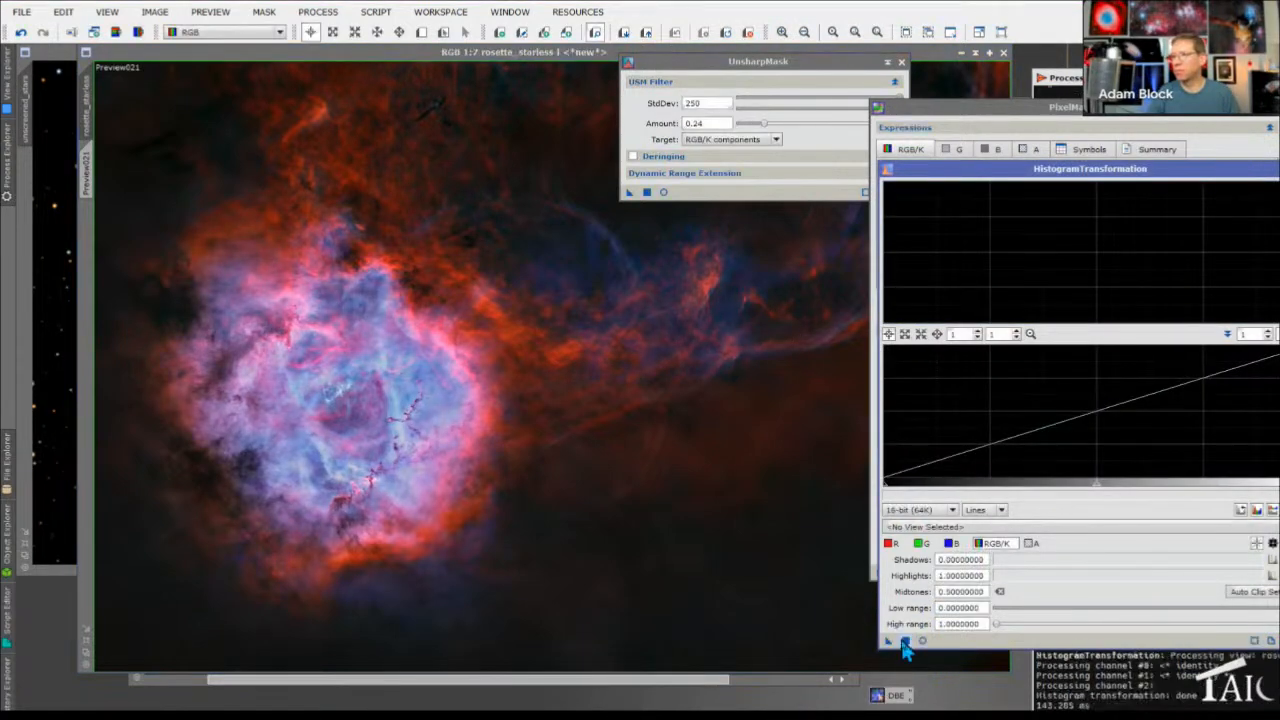
pyautogui.click(960, 124)
pyautogui.click(22, 33)
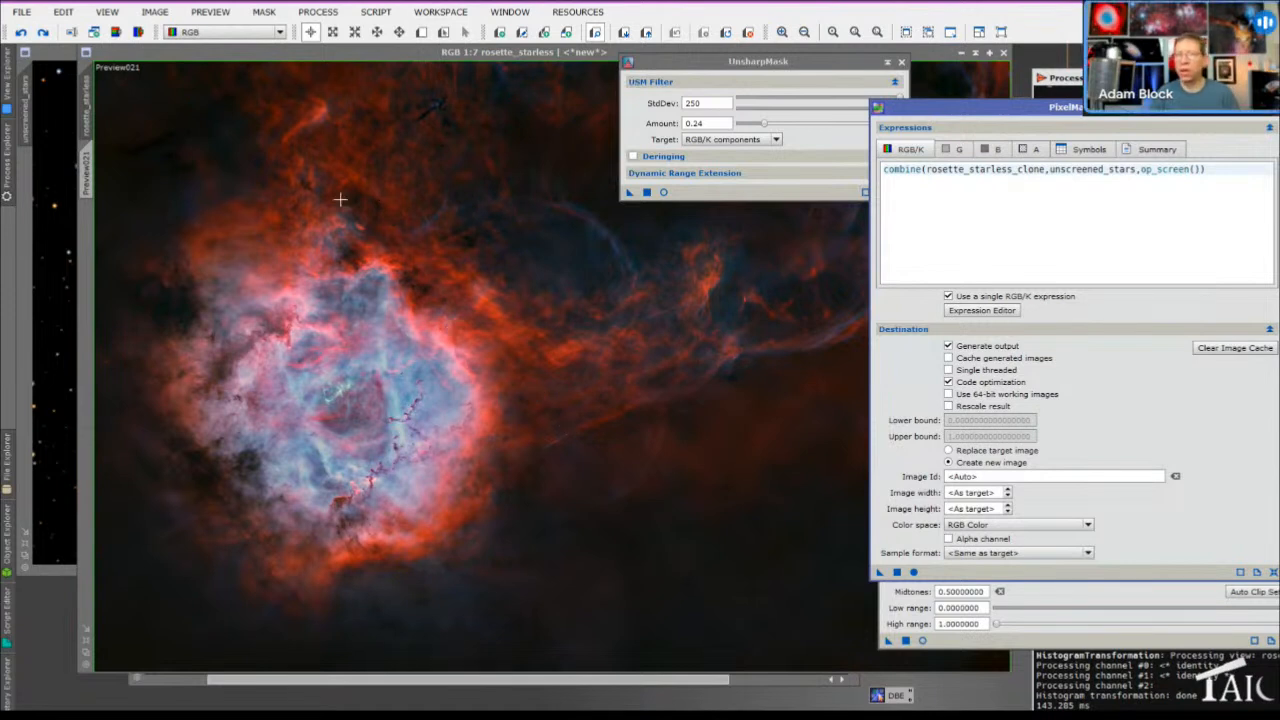
pyautogui.click(21, 12)
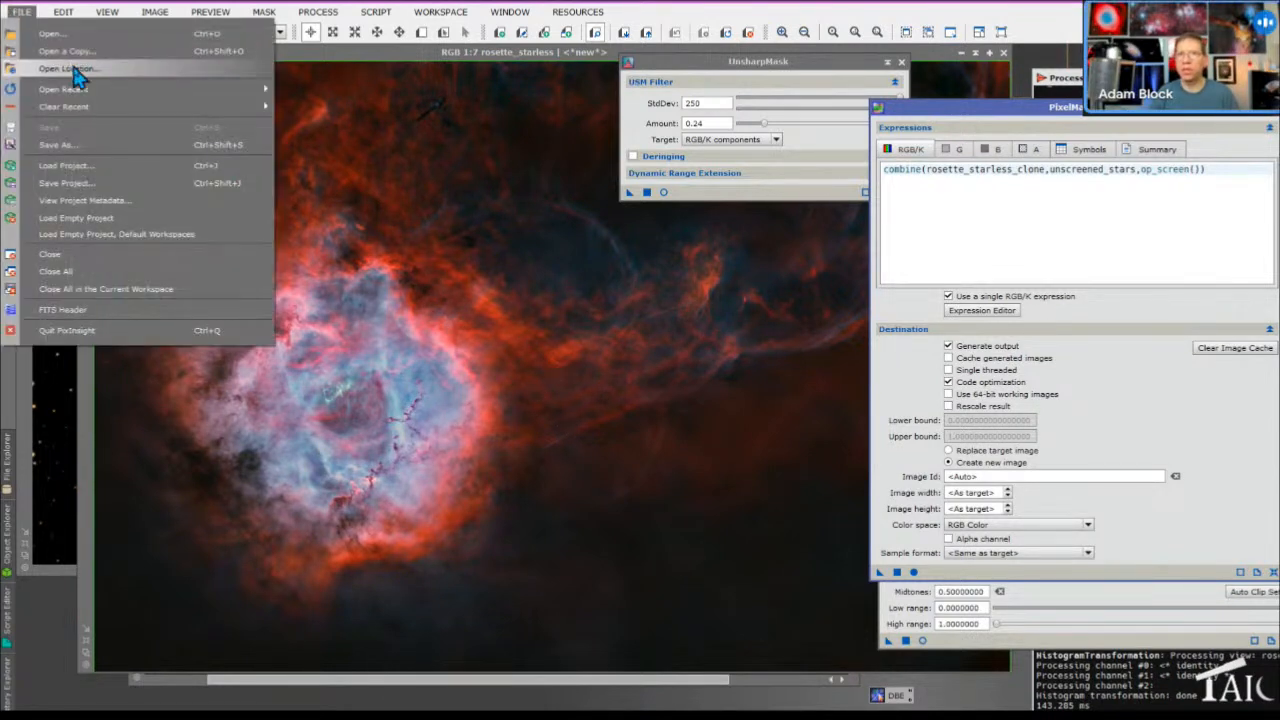
pyautogui.moveTo(100, 92)
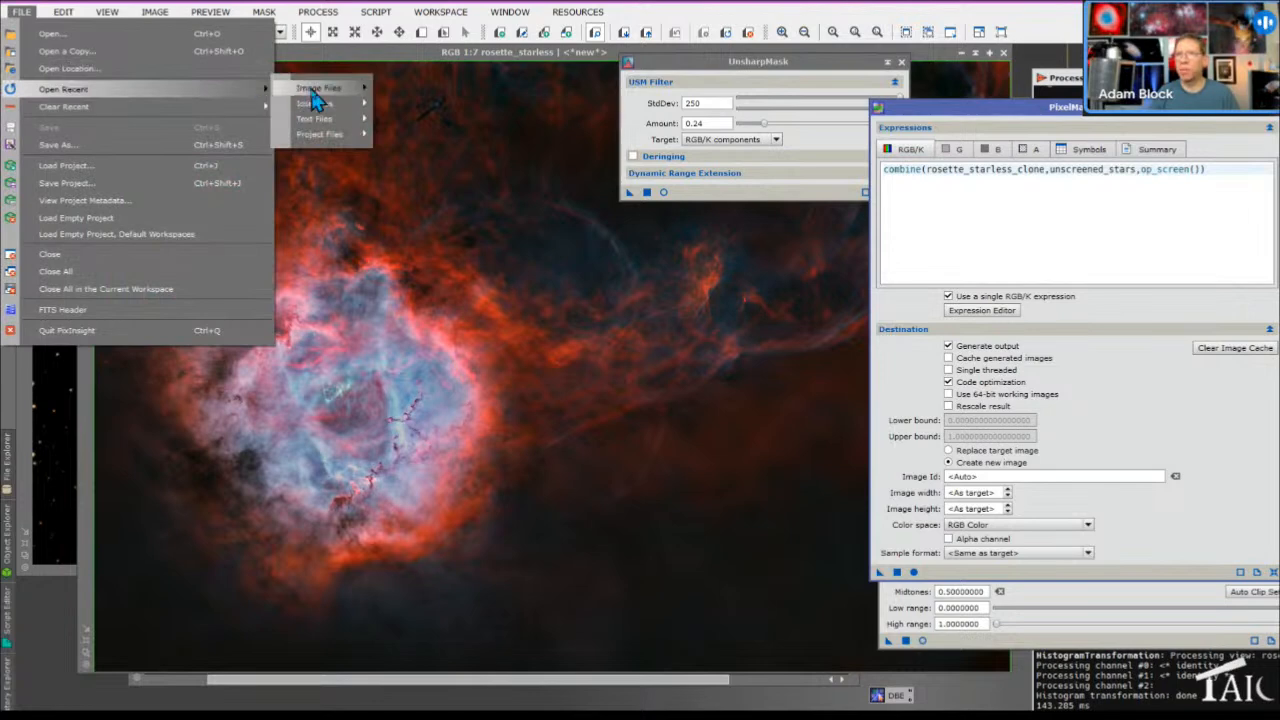
pyautogui.moveTo(313, 97)
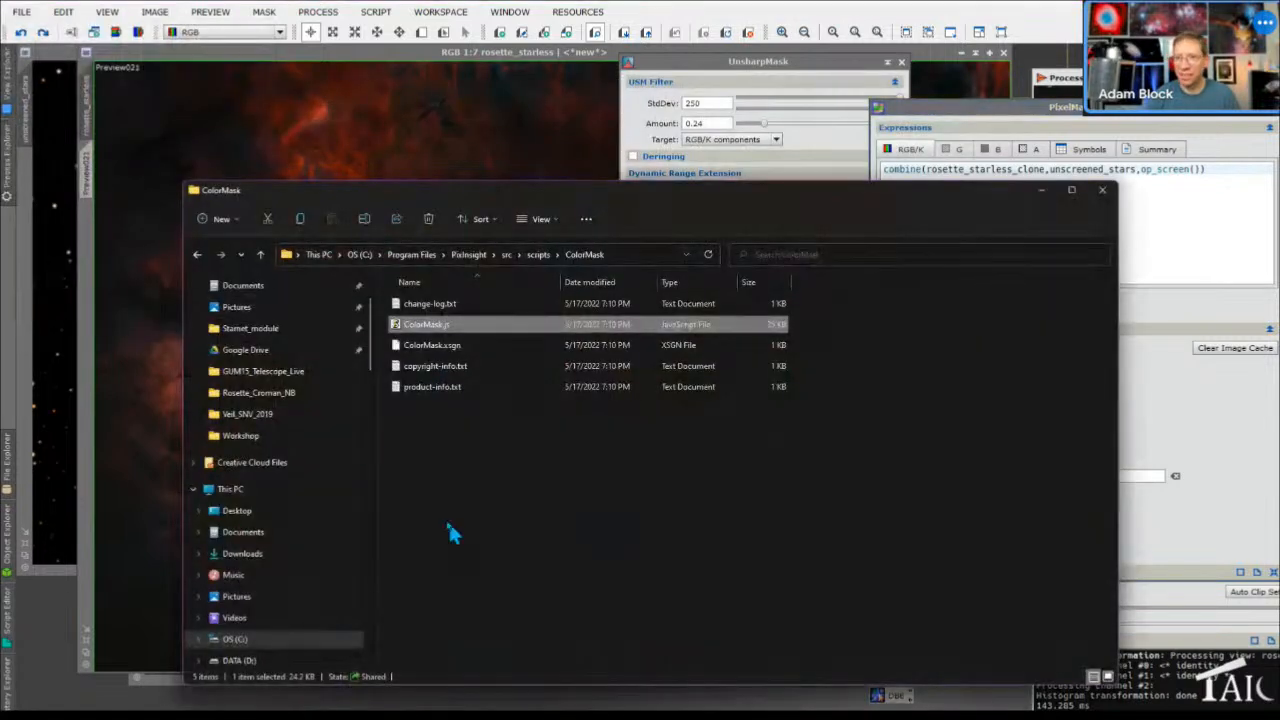
pyautogui.scroll(2, 313, 369)
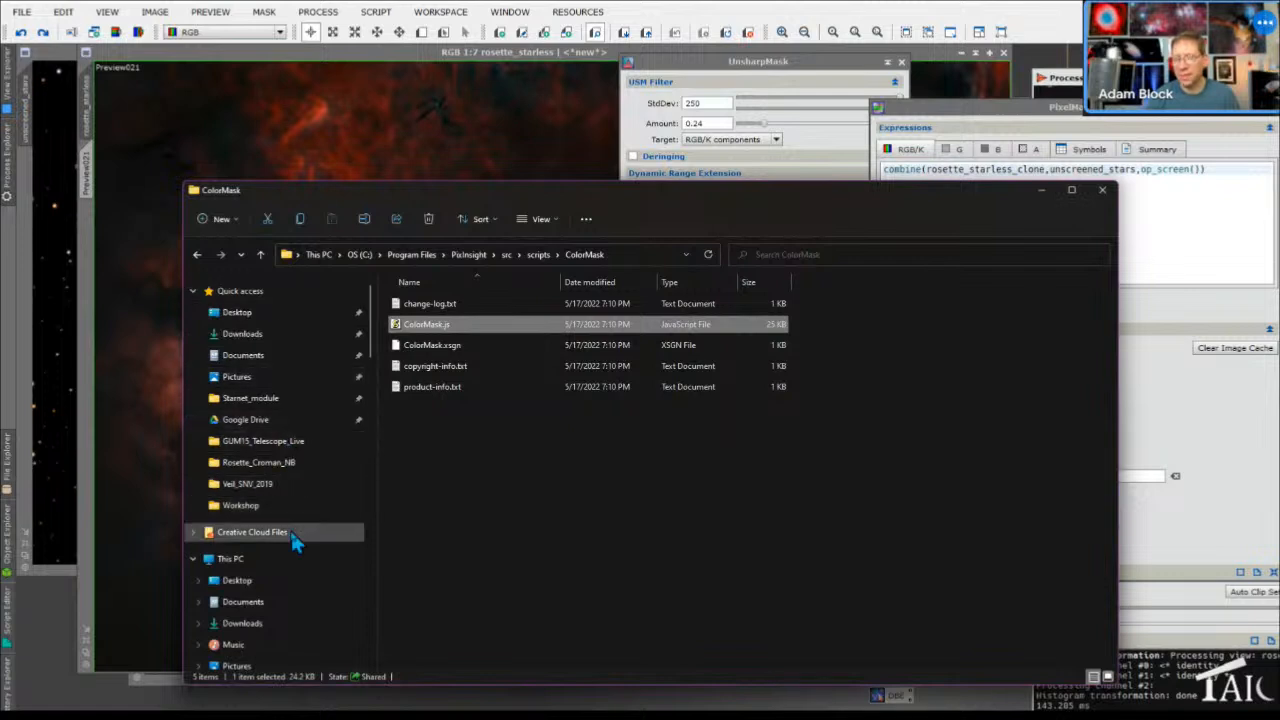
pyautogui.scroll(-2, 299, 591)
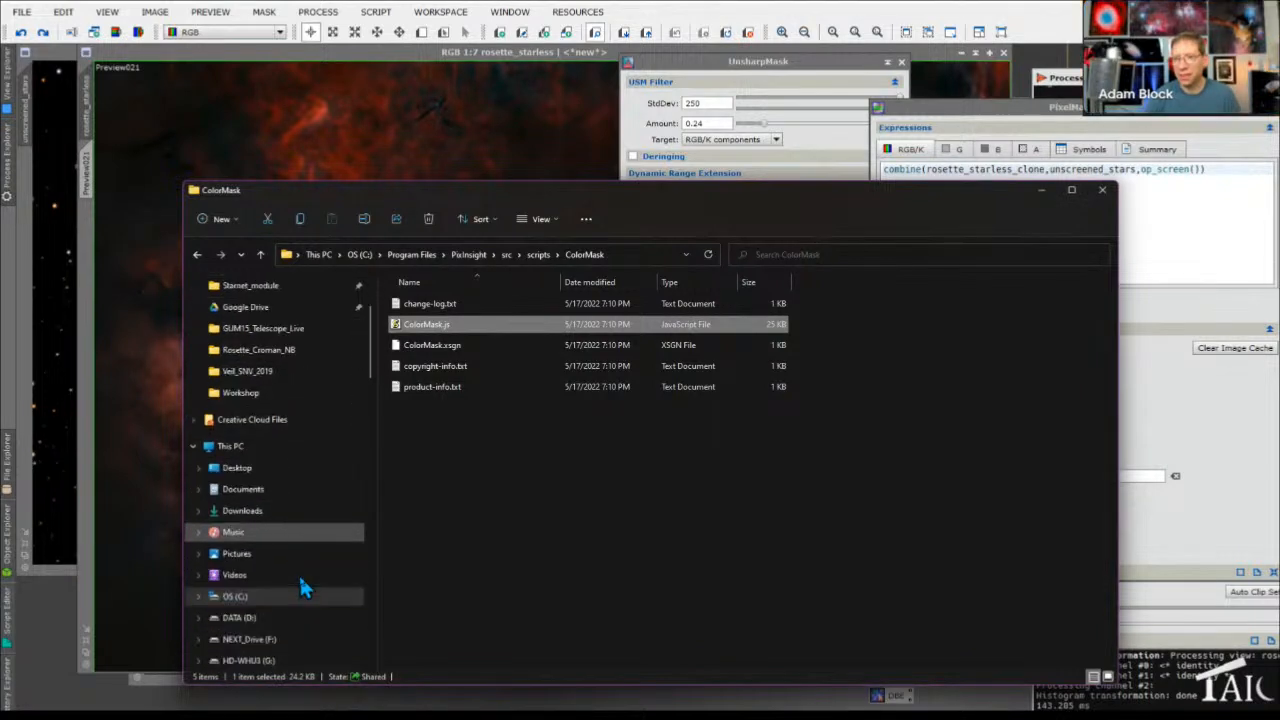
pyautogui.scroll(2, 299, 583)
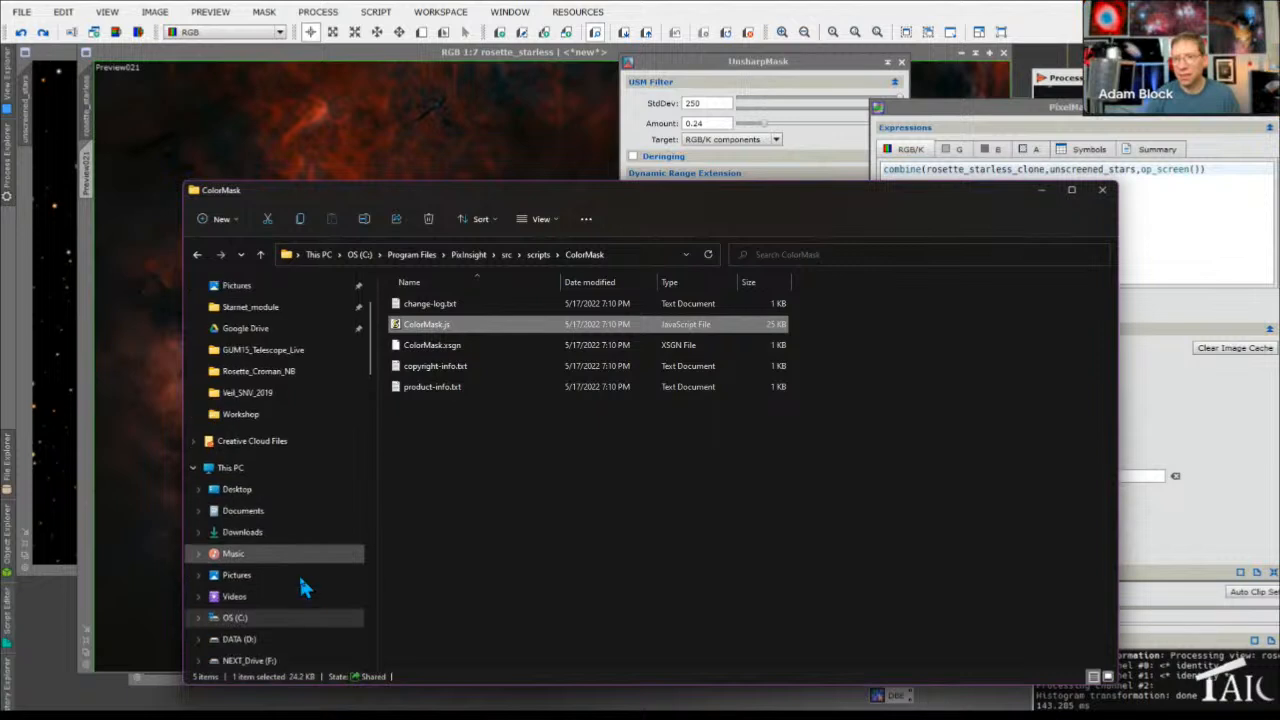
pyautogui.click(1036, 172)
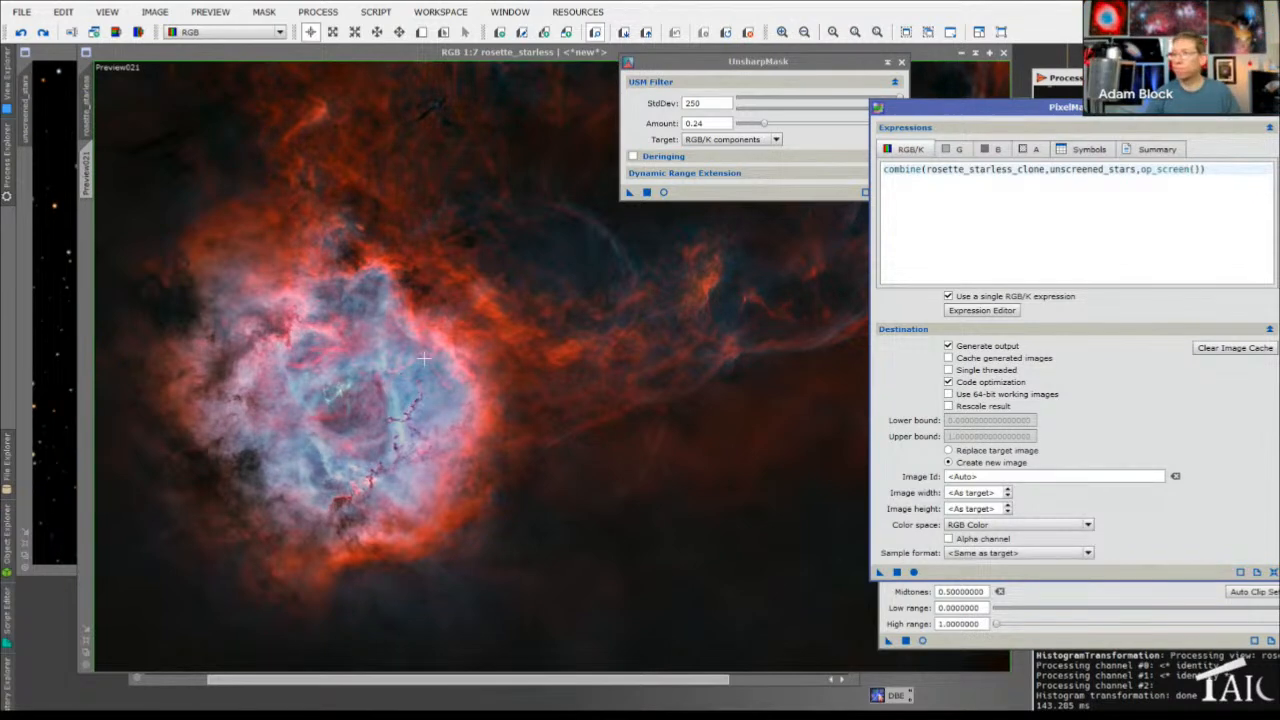
# Correct the PixelMath expression to combine(rosette_starless,unscreened_stars,op_screen()) and run it to create a new image
pyautogui.click(897, 572)
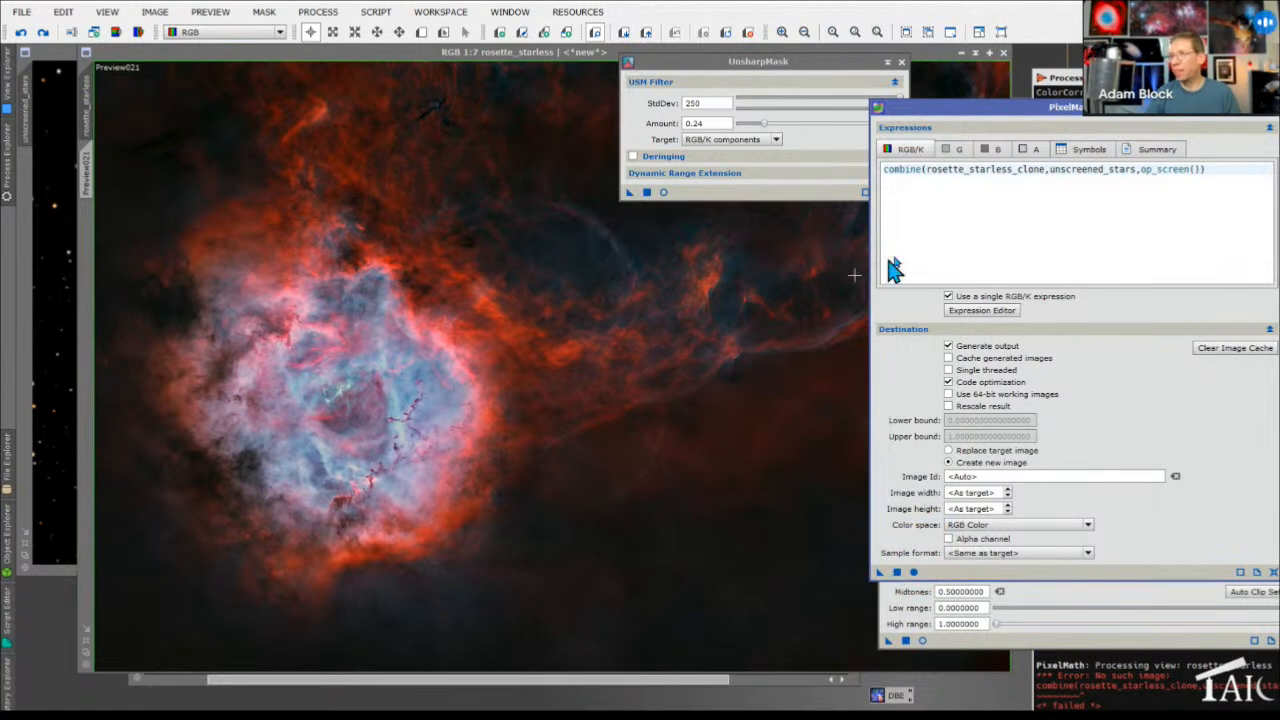
pyautogui.press('BackSpace')
pyautogui.press('BackSpace')
pyautogui.press('BackSpace')
pyautogui.press('BackSpace')
pyautogui.press('BackSpace')
pyautogui.press('BackSpace')
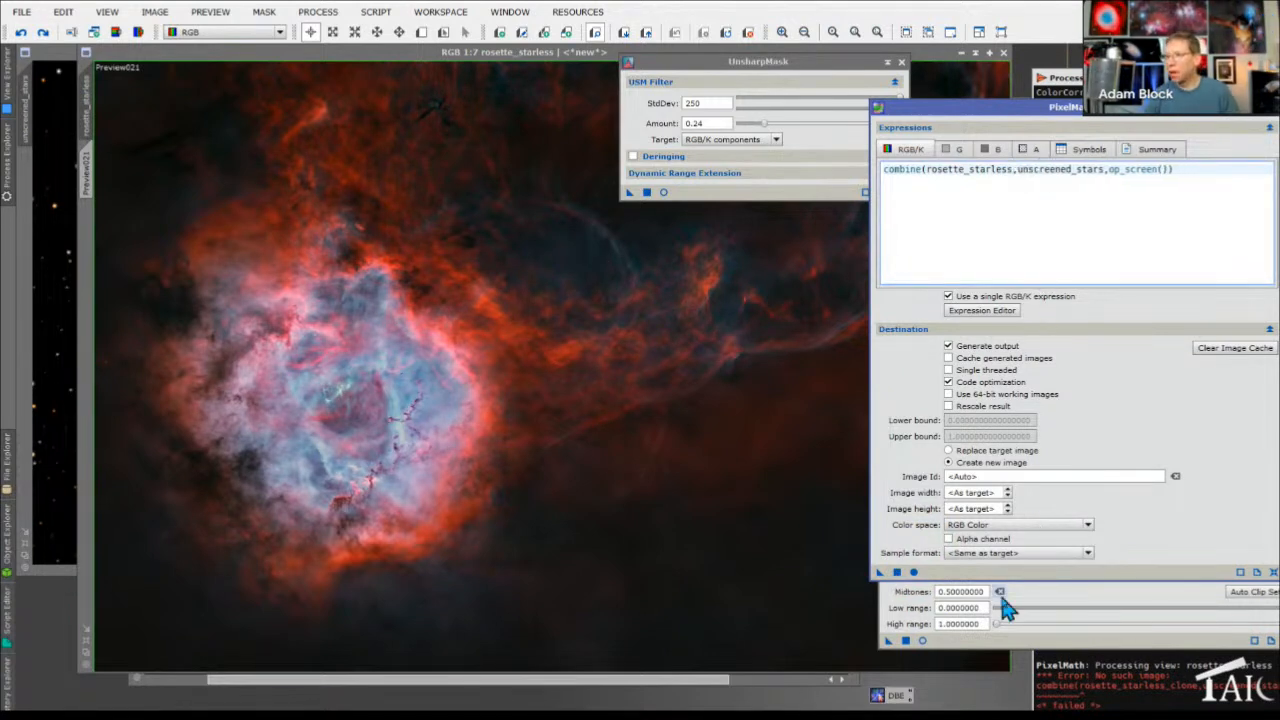
pyautogui.click(897, 572)
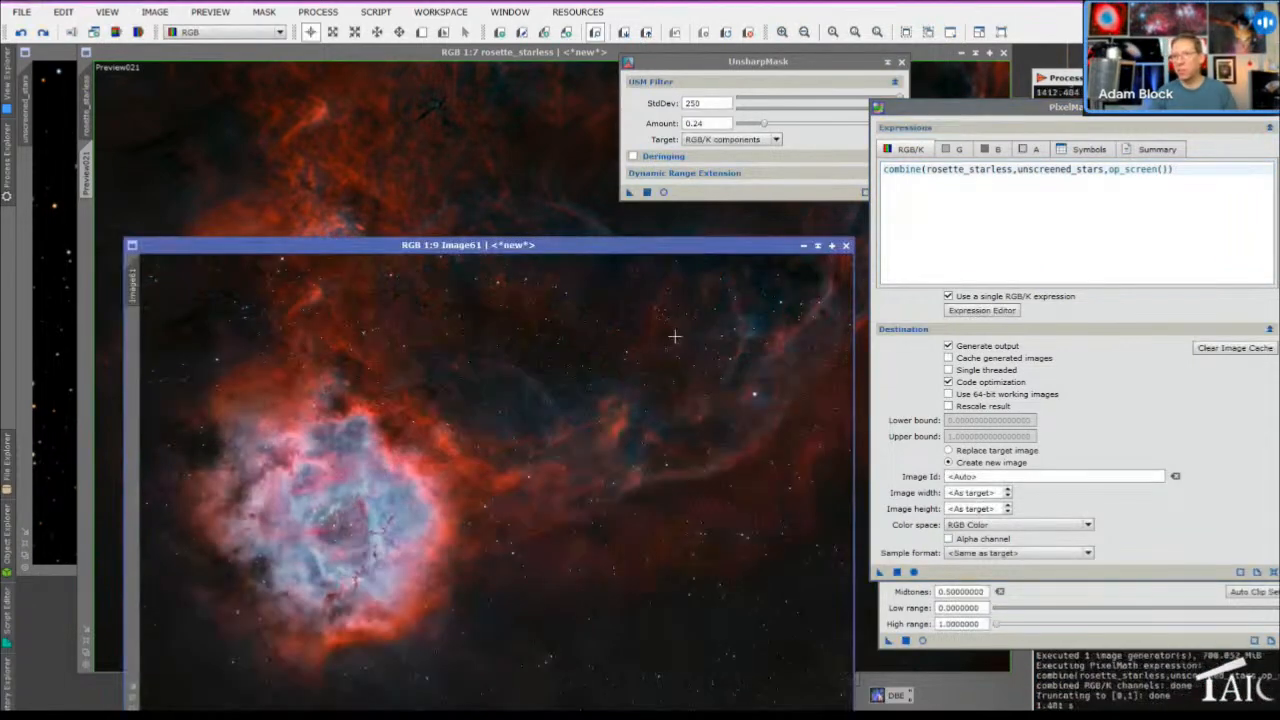
# Move the new combined image up over rosette_starless and examine its nebula and stars at 1:5
pyautogui.moveTo(603, 246); pyautogui.dragTo(548, 63)
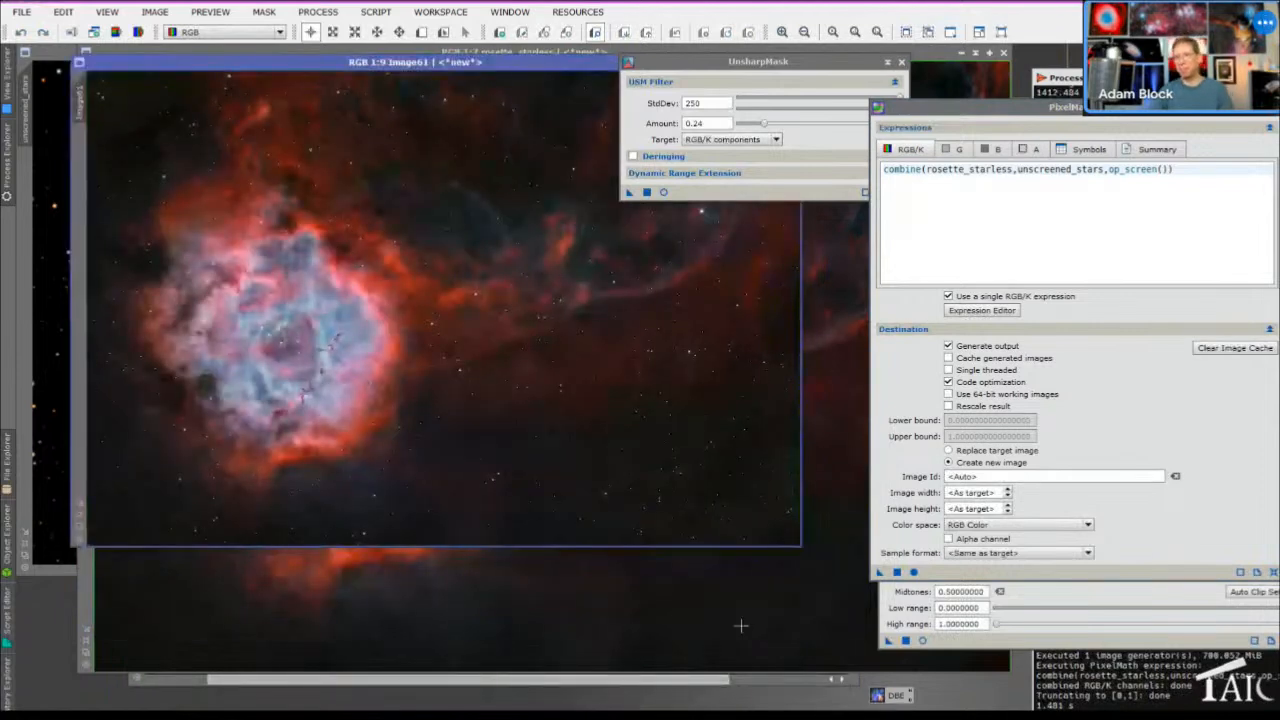
pyautogui.scroll(3, 494, 475)
pyautogui.scroll(1, 495, 475)
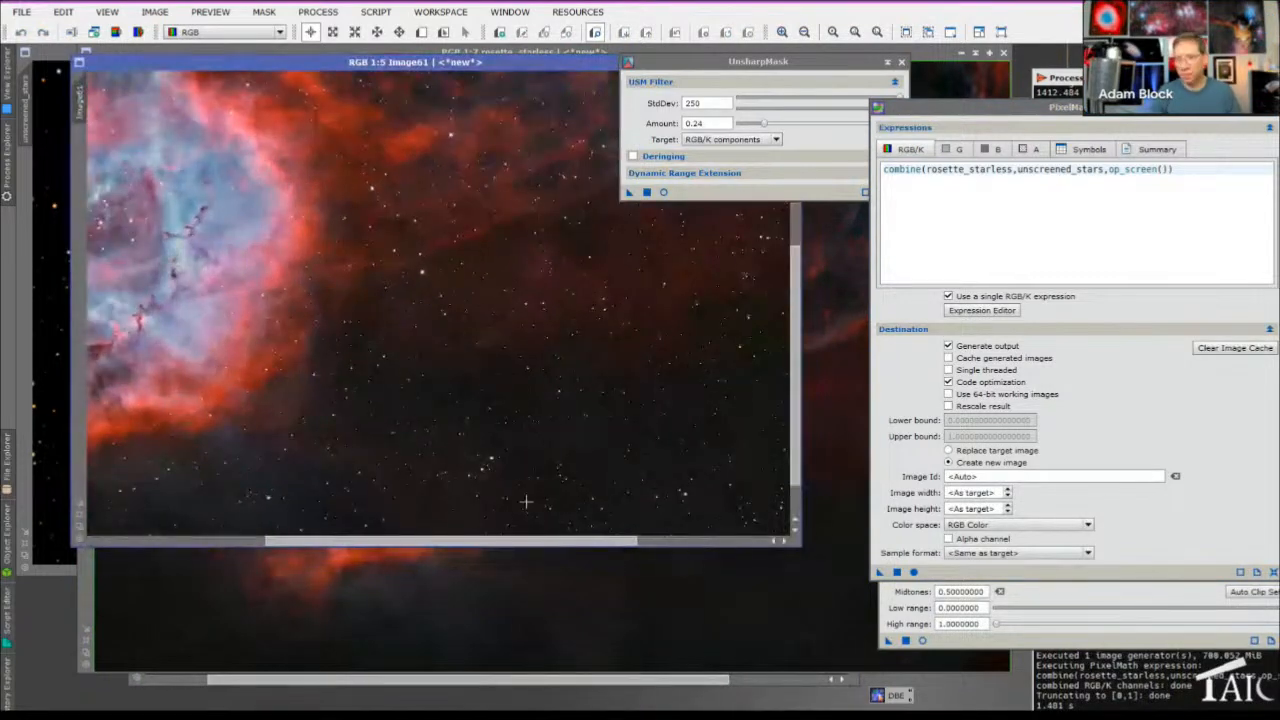
pyautogui.moveTo(270, 322); pyautogui.dragTo(512, 477)
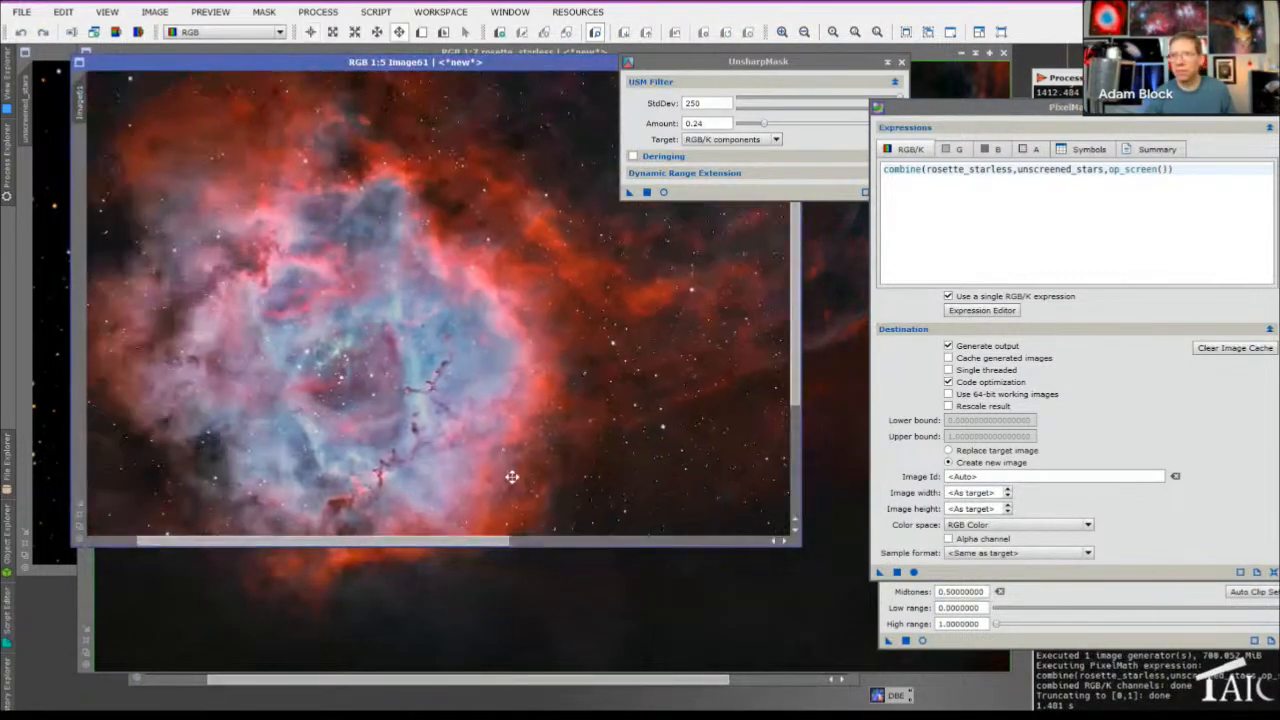
pyautogui.moveTo(654, 318); pyautogui.dragTo(451, 360)
pyautogui.moveTo(652, 268); pyautogui.dragTo(680, 300)
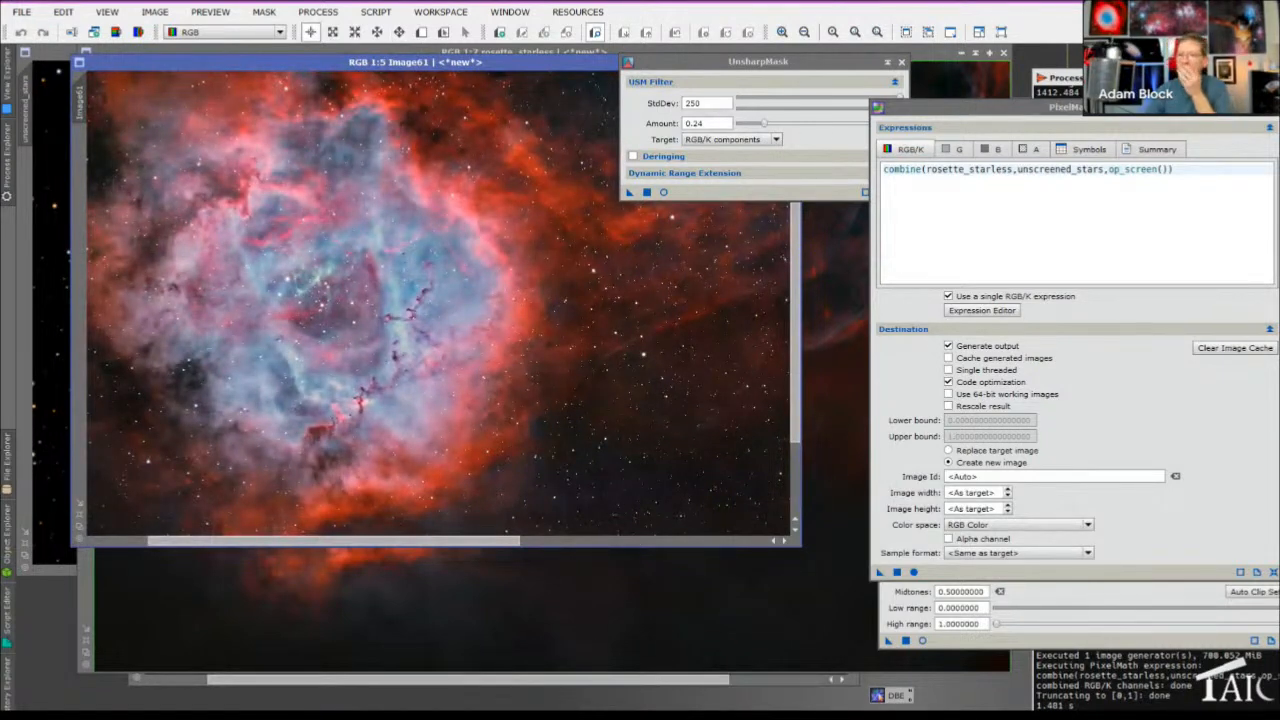
# Switch to Chrome, open the adamblockstudios.com page at its beginning, and preview the RC-Astro Rosette Nebula page
pyautogui.click(539, 716)
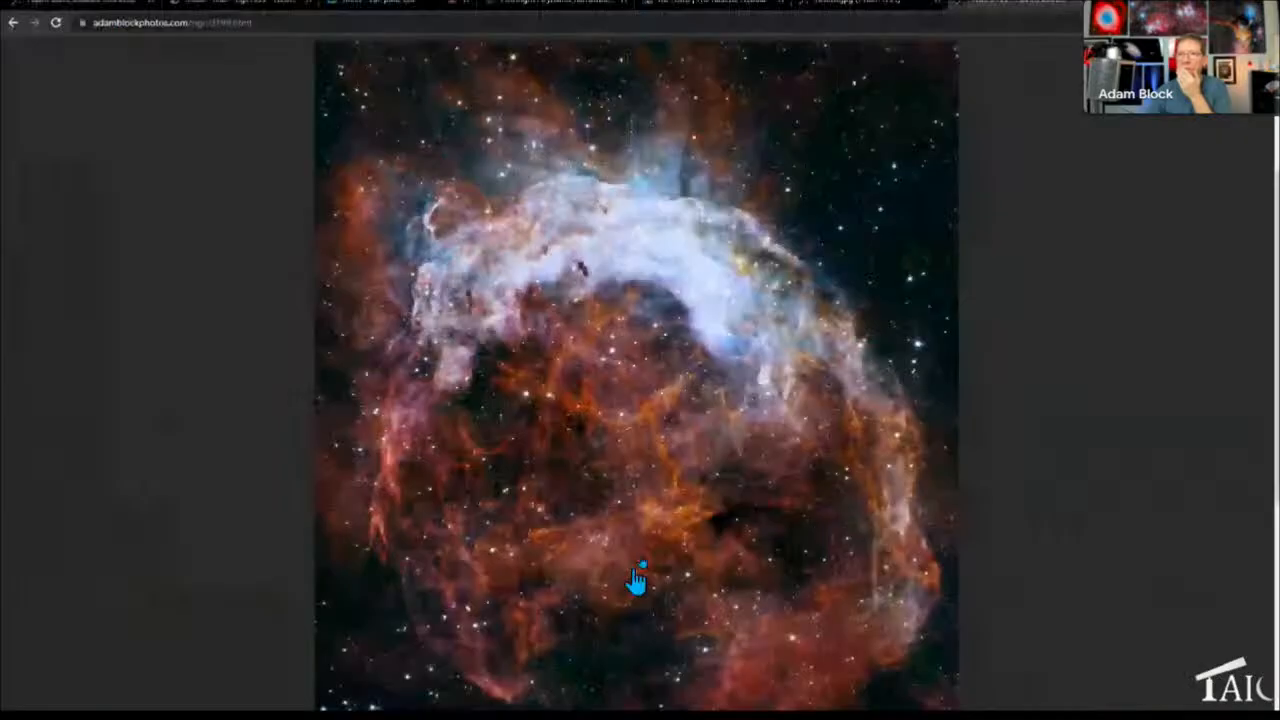
pyautogui.click(465, 670)
pyautogui.click(110, 5)
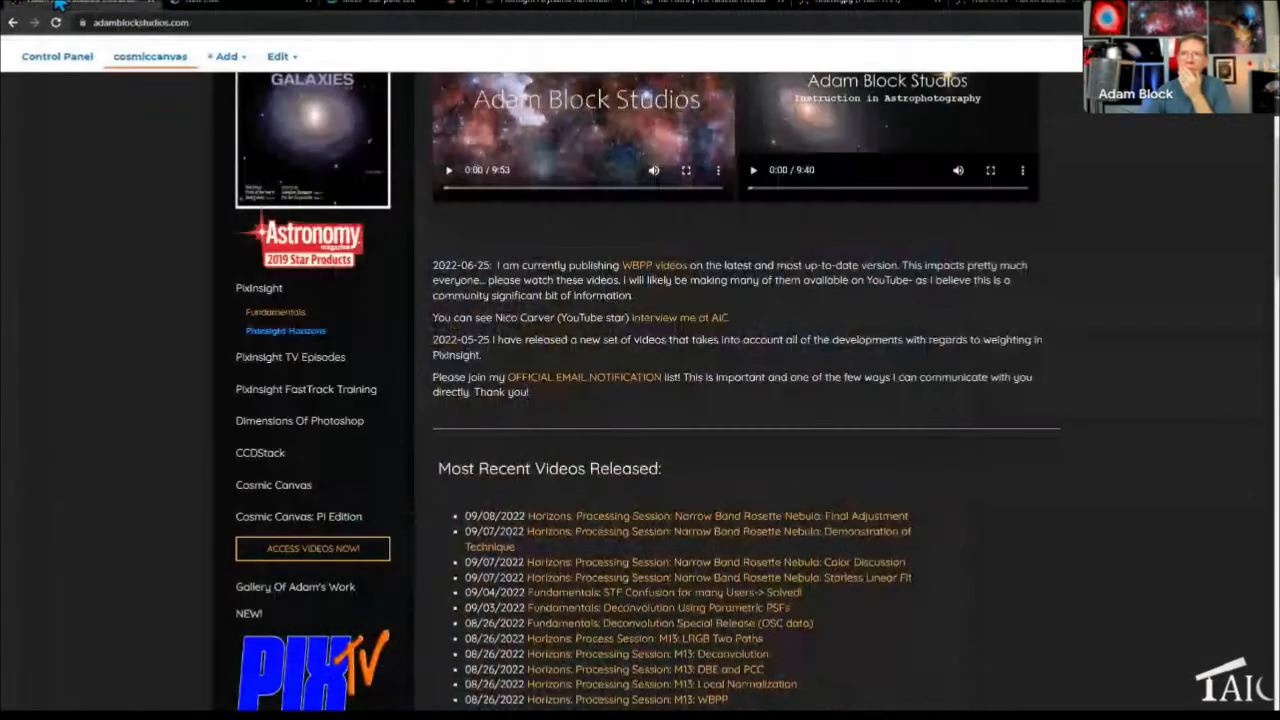
pyautogui.scroll(2, 965, 498)
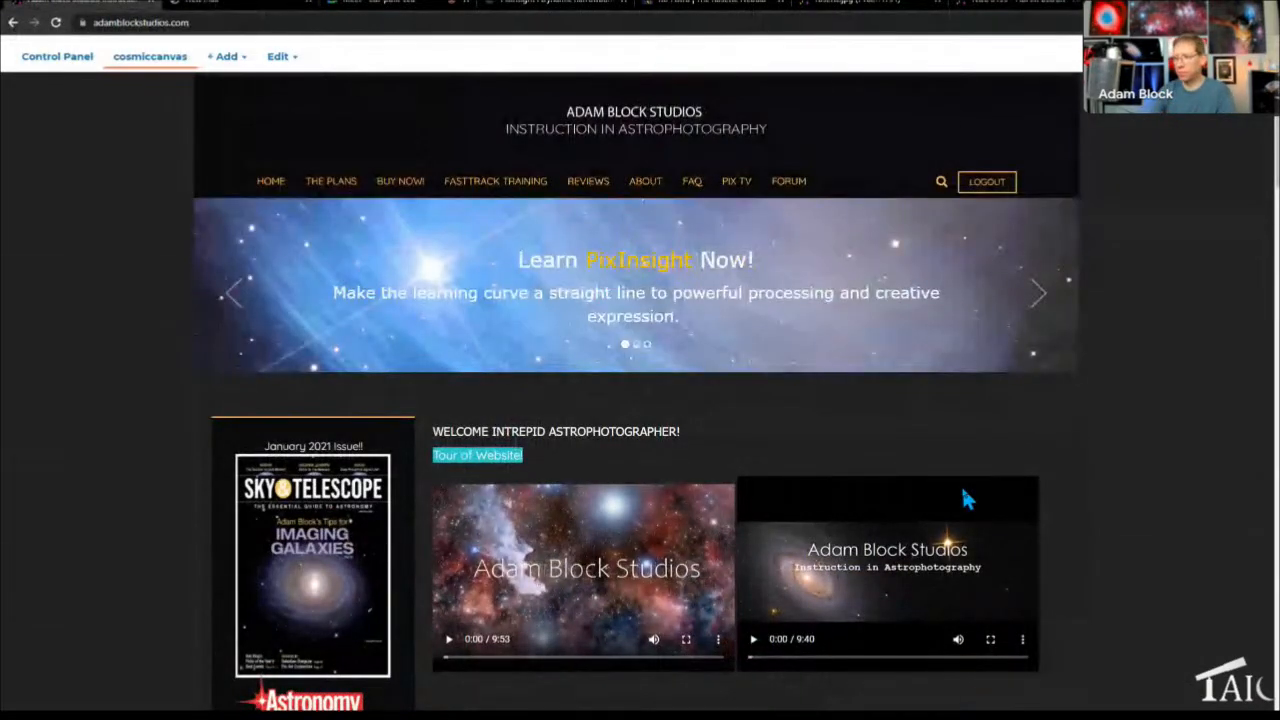
pyautogui.moveTo(863, 717)
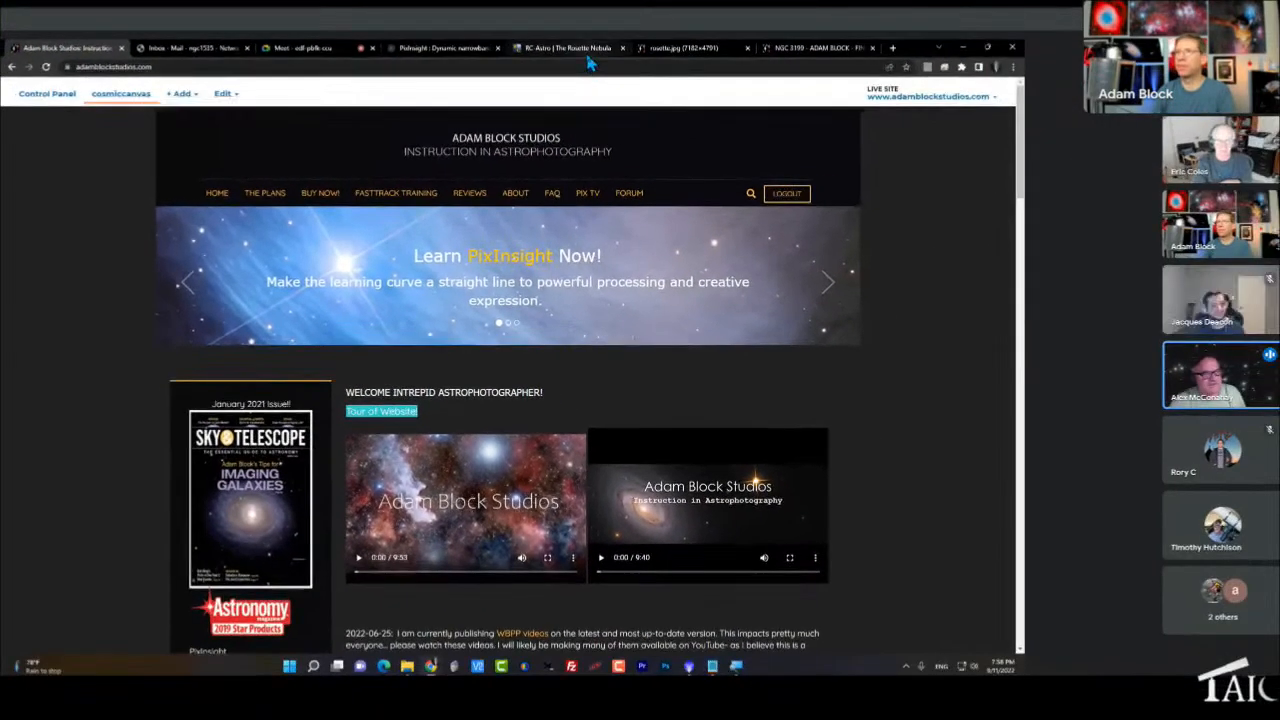
pyautogui.moveTo(588, 58)
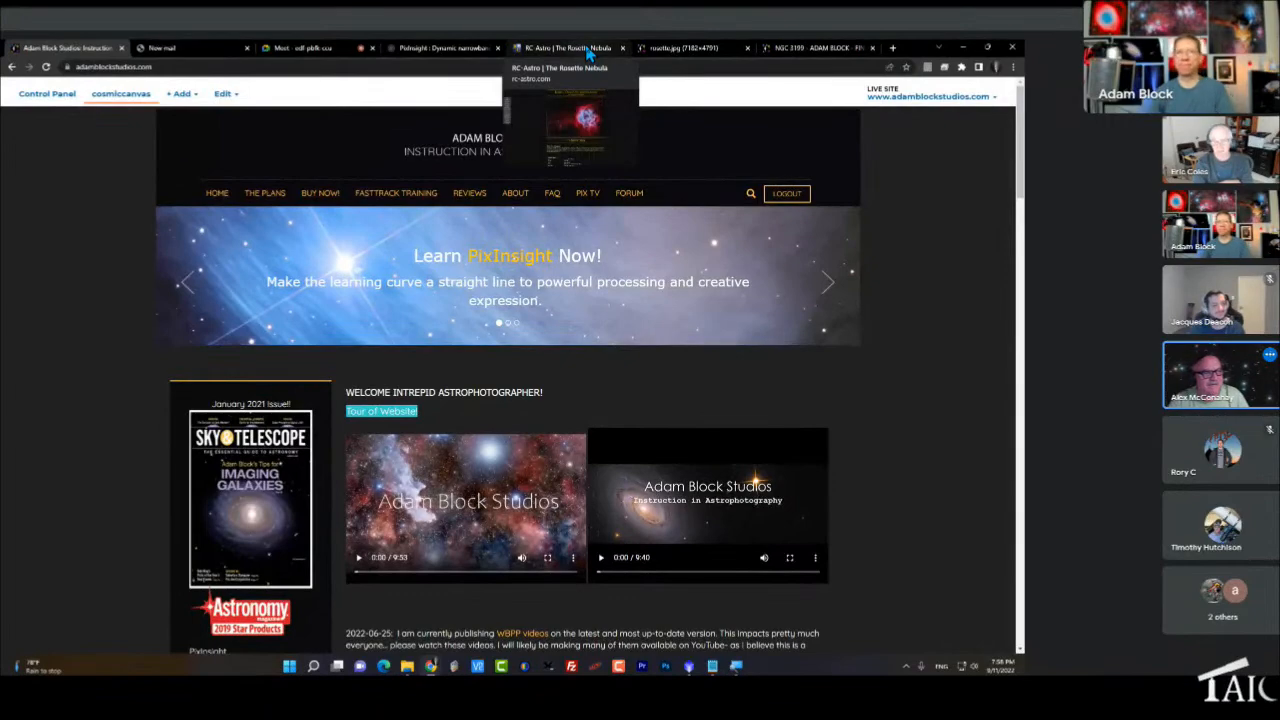